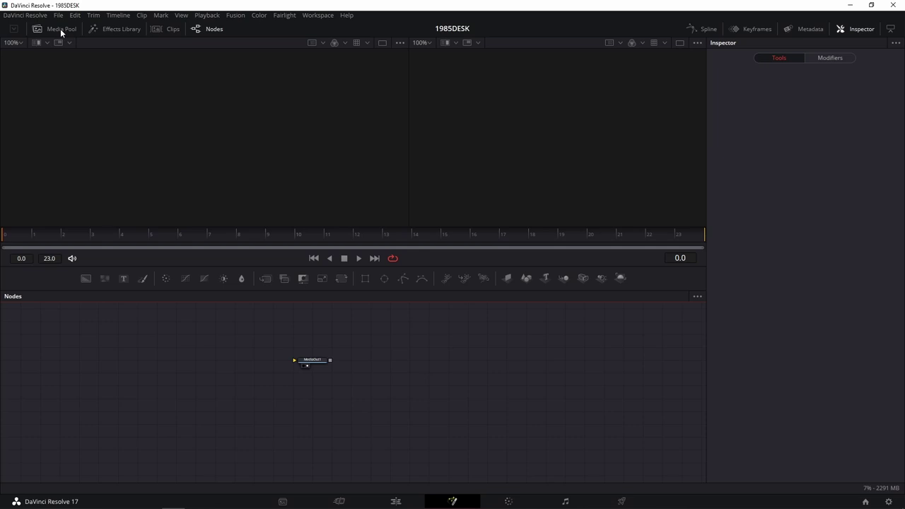
Drag the CG802318.exr clip from the Media Pool in as MediaIn1, level with MediaOut1
{"action": "scroll", "coordinate": [363, 408], "scroll_direction": "up", "scroll_amount": 2}
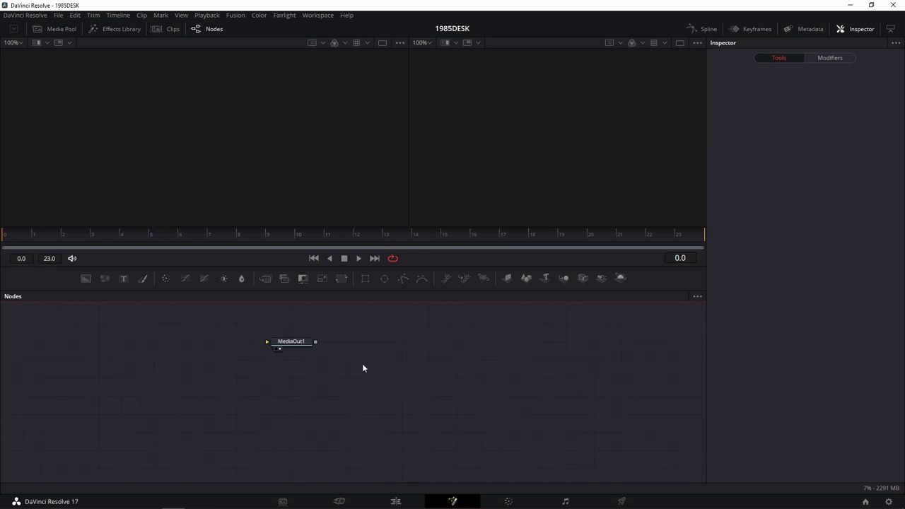
{"action": "left_click_drag", "start_coordinate": [364, 365], "coordinate": [473, 436]}
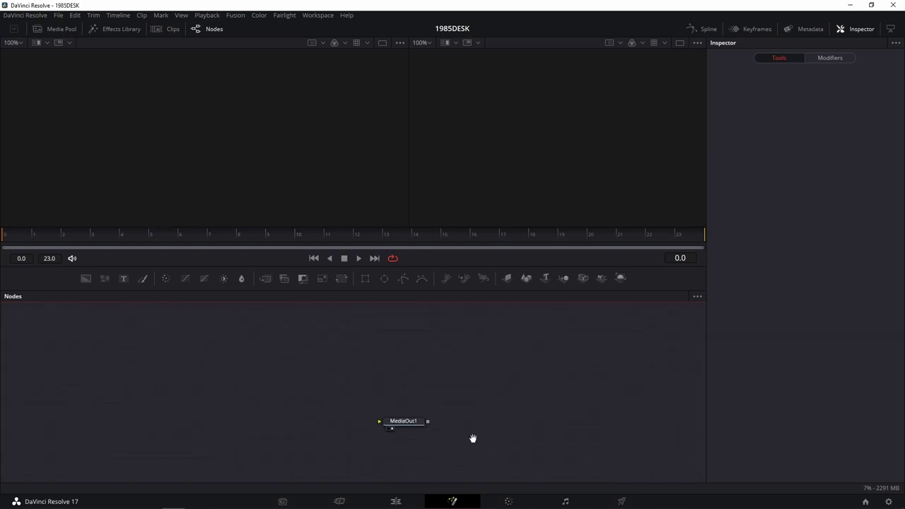
{"action": "left_click", "coordinate": [61, 28]}
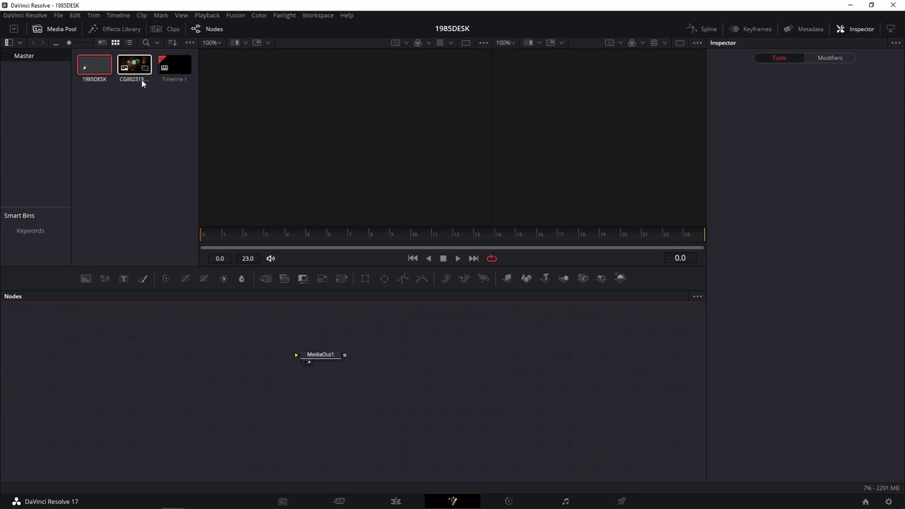
{"action": "left_click_drag", "start_coordinate": [141, 79], "coordinate": [396, 339]}
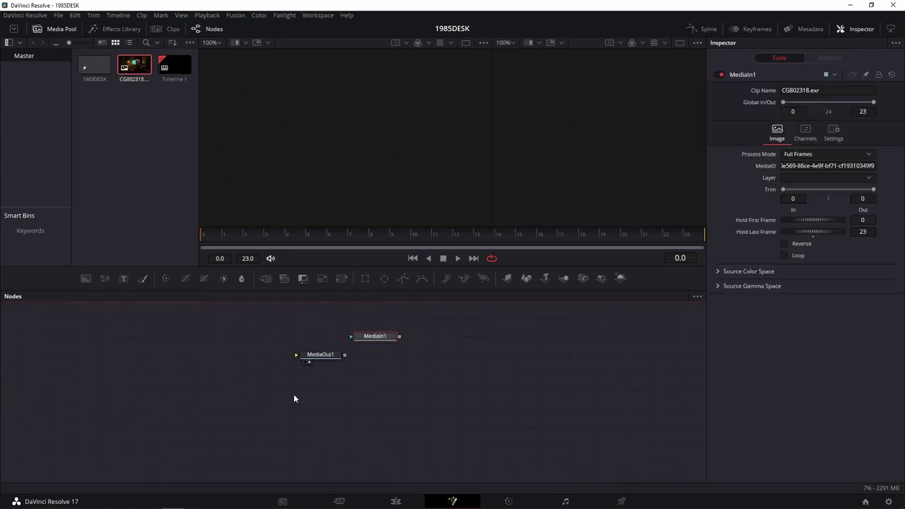
{"action": "left_click_drag", "start_coordinate": [327, 356], "coordinate": [464, 355]}
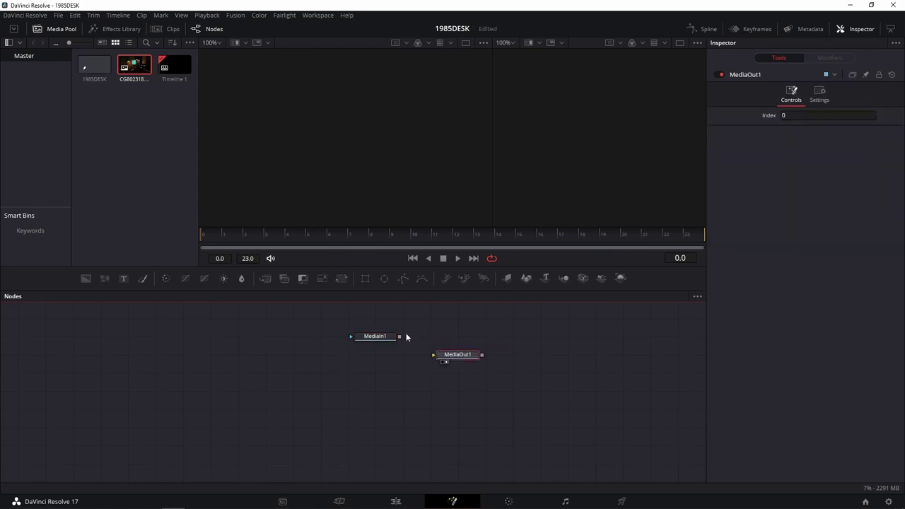
{"action": "mouse_move", "coordinate": [375, 336]}
{"action": "left_mouse_down"}
{"action": "mouse_move", "coordinate": [255, 370]}
{"action": "mouse_move", "coordinate": [254, 351]}
{"action": "left_mouse_up"}
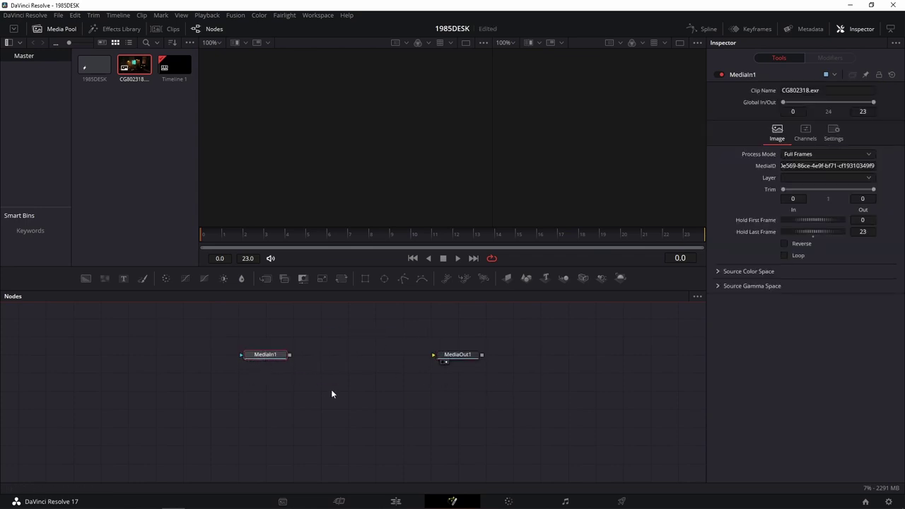
{"action": "scroll", "coordinate": [331, 389], "scroll_direction": "up", "scroll_amount": 3}
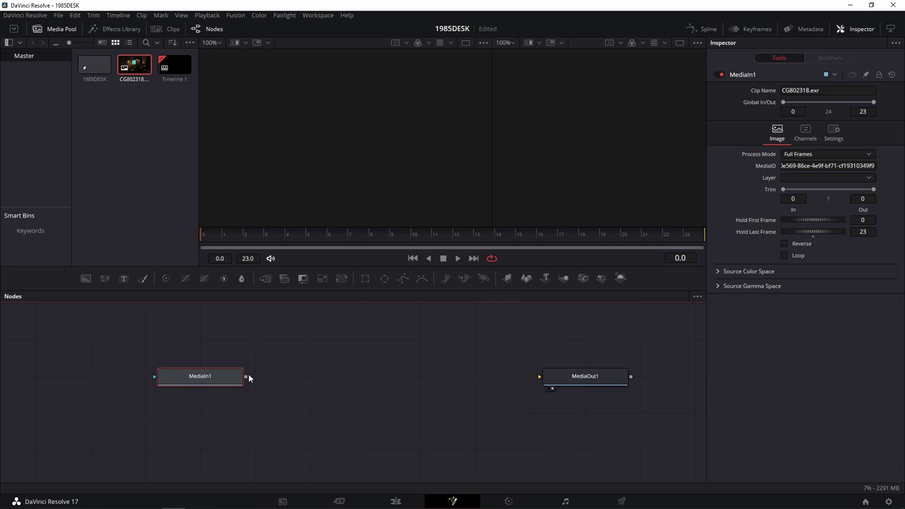
Save the 1985DESK project with Ctrl+S
{"action": "key", "text": "ctrl+s"}
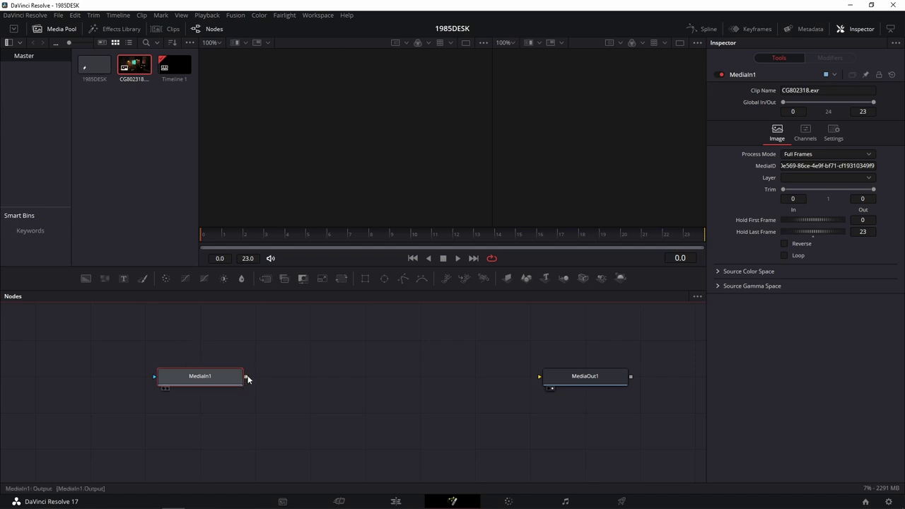
Connect MediaIn1's output to MediaOut1 and enlarge the viewing area
{"action": "left_click_drag", "start_coordinate": [246, 379], "coordinate": [586, 379]}
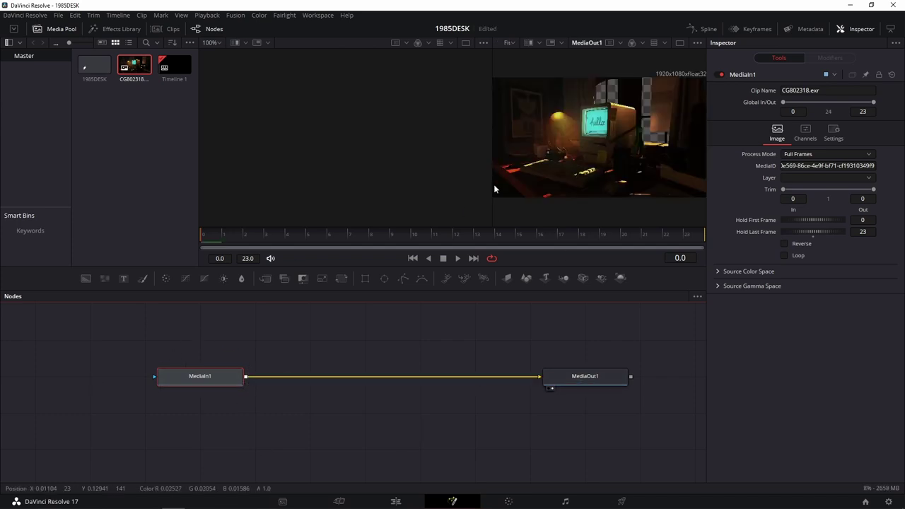
{"action": "left_click_drag", "start_coordinate": [491, 209], "coordinate": [427, 209]}
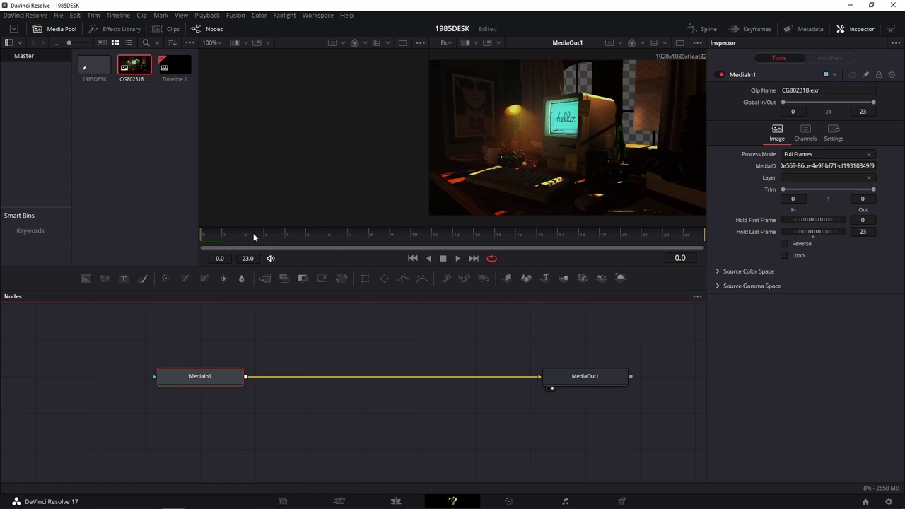
{"action": "left_click_drag", "start_coordinate": [199, 216], "coordinate": [162, 216]}
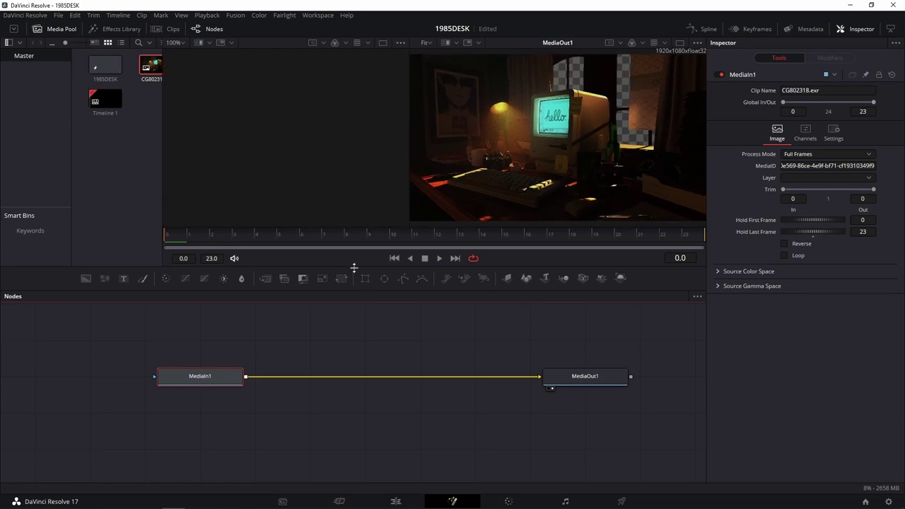
{"action": "left_click_drag", "start_coordinate": [353, 267], "coordinate": [353, 306]}
Reframe the desk image and switch the display from two viewers to one
{"action": "scroll", "coordinate": [550, 182], "scroll_direction": "up", "scroll_amount": 3}
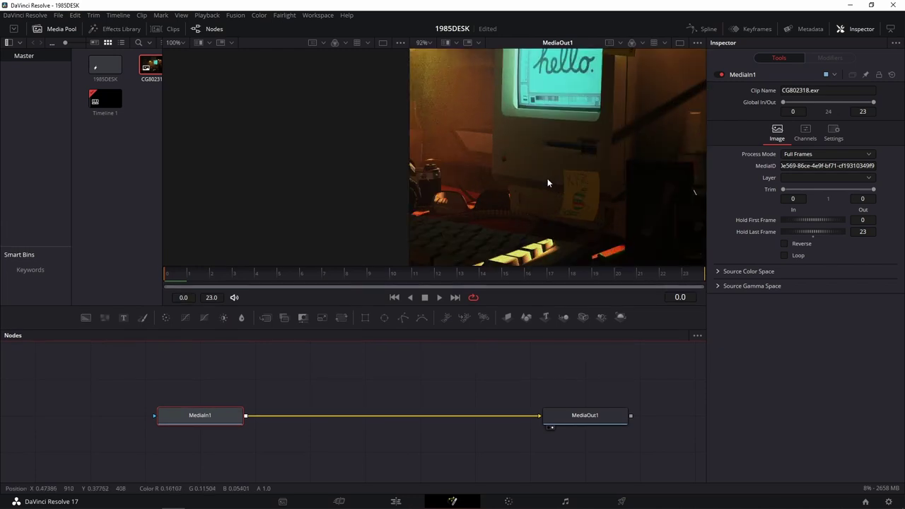
{"action": "scroll", "coordinate": [548, 183], "scroll_direction": "down", "scroll_amount": 3}
{"action": "left_click_drag", "start_coordinate": [504, 204], "coordinate": [477, 182]}
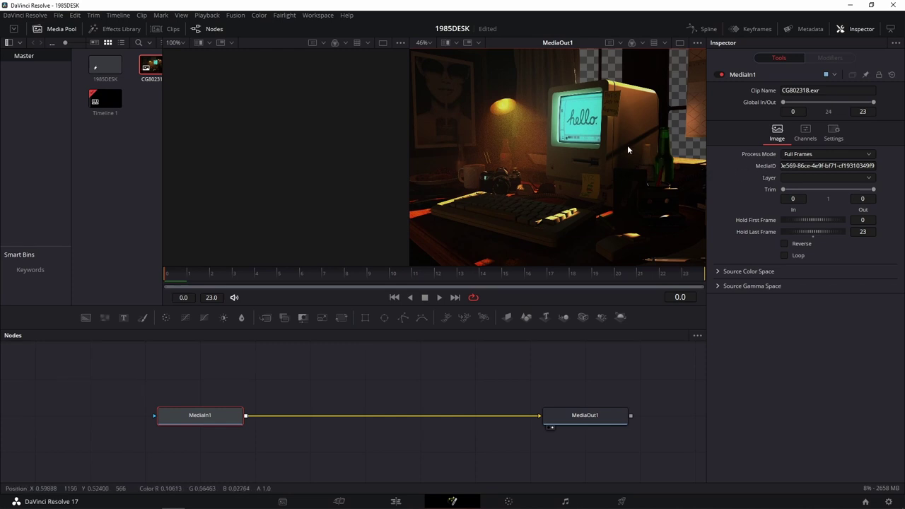
{"action": "scroll", "coordinate": [606, 158], "scroll_direction": "down", "scroll_amount": 2}
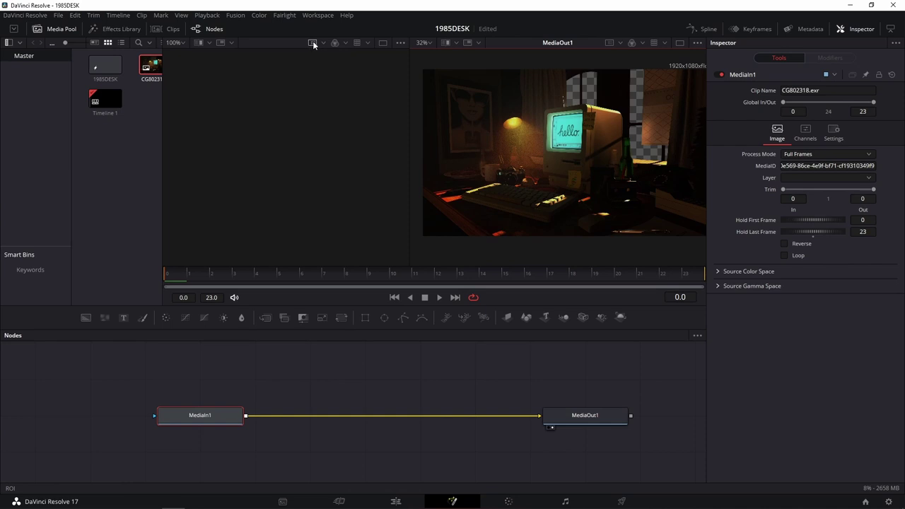
{"action": "left_click", "coordinate": [401, 44]}
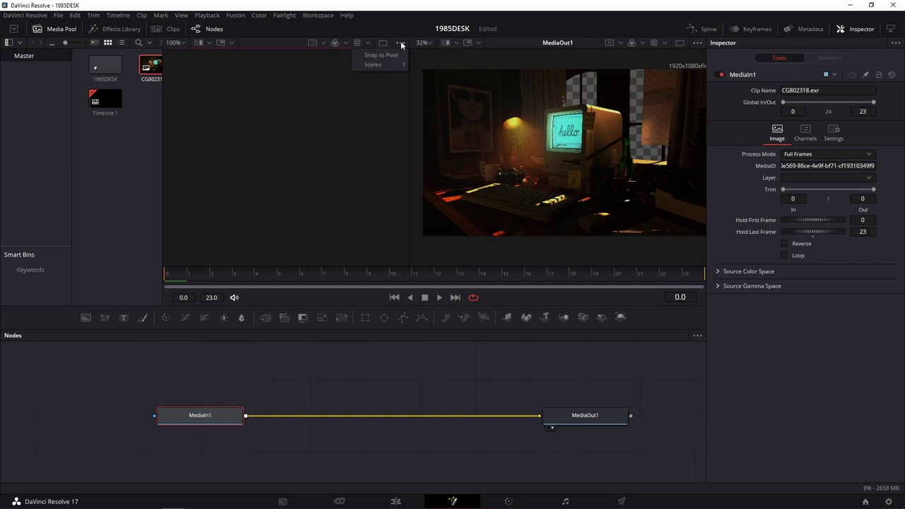
{"action": "left_click", "coordinate": [191, 62]}
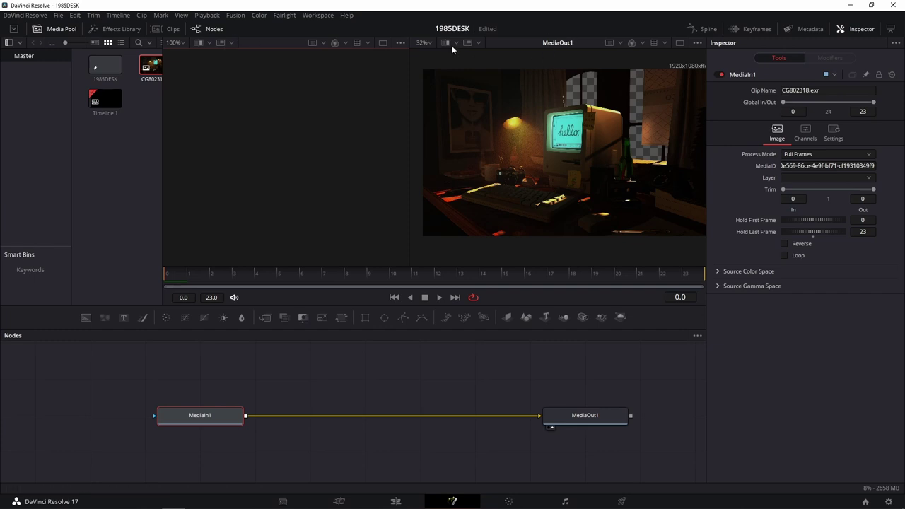
{"action": "left_click", "coordinate": [384, 42]}
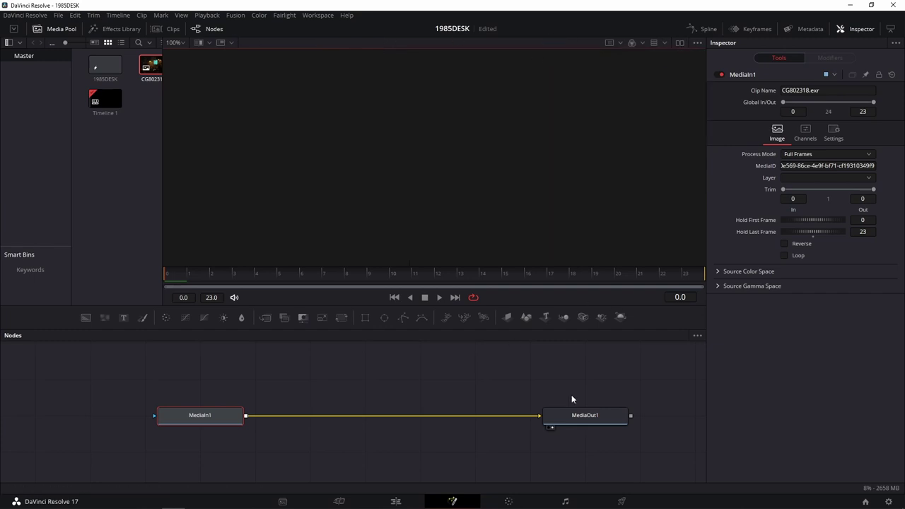
View MediaOut1 in the viewer and pan the desk render into frame
{"action": "key", "text": "1"}
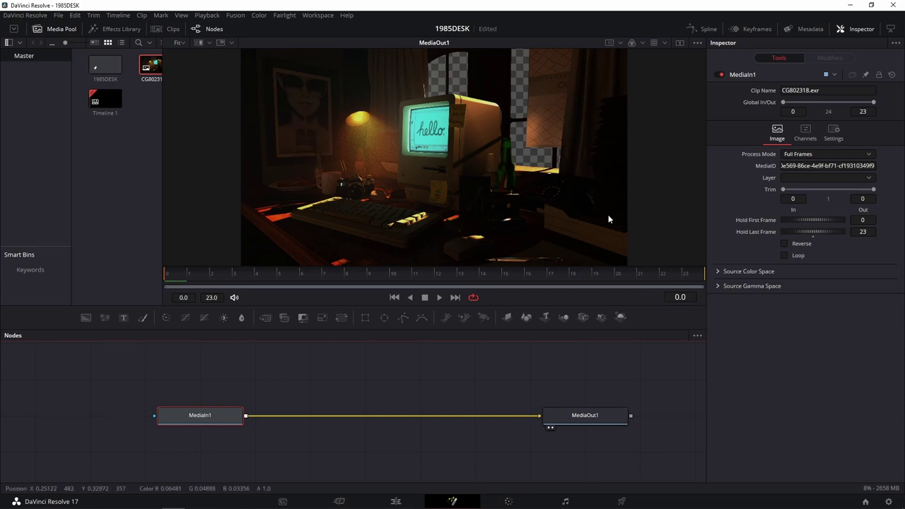
{"action": "scroll", "coordinate": [662, 132], "scroll_direction": "up", "scroll_amount": 3}
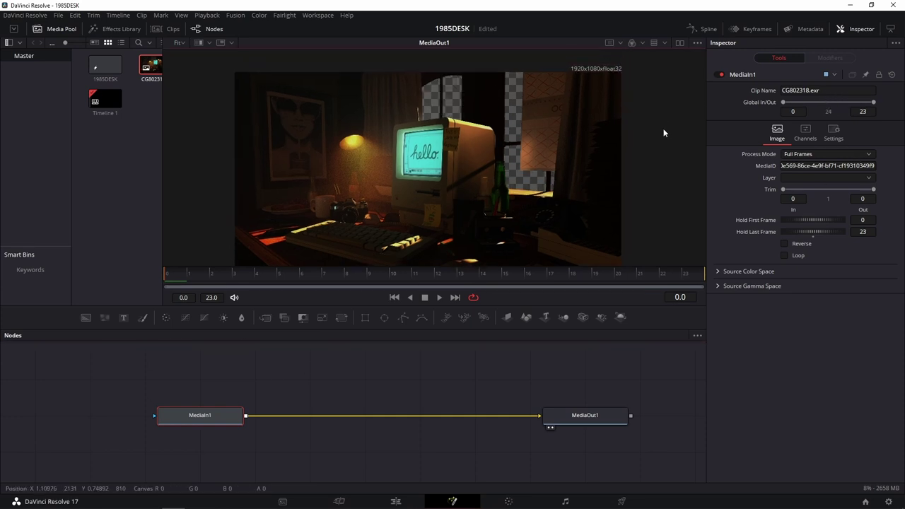
{"action": "left_click_drag", "start_coordinate": [641, 199], "coordinate": [649, 157]}
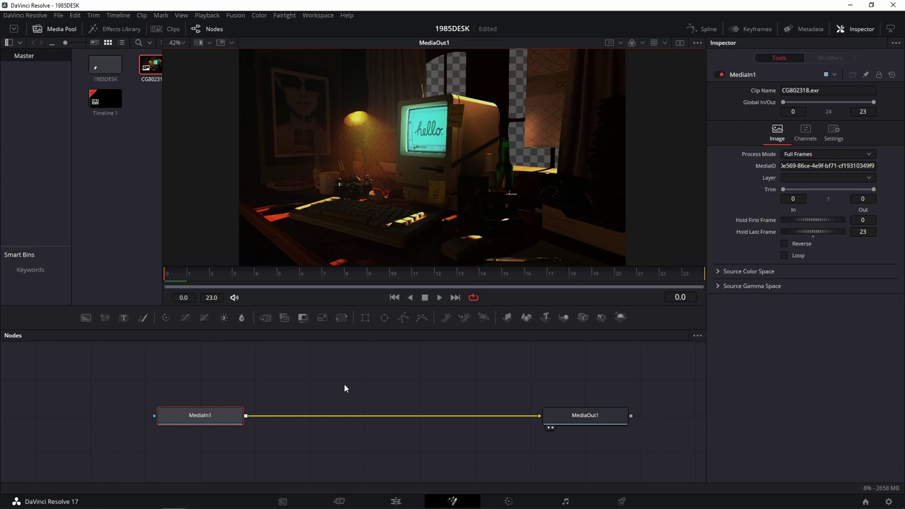
Insert a Gamut node between MediaIn1 and MediaOut1 with Output Space set to sRGB
{"action": "key", "text": "shift+space"}
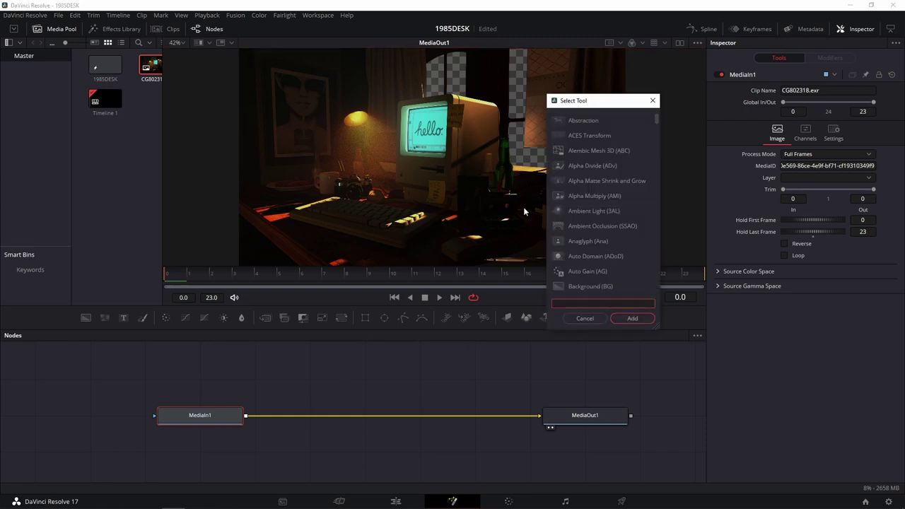
{"action": "type", "text": "gamut"}
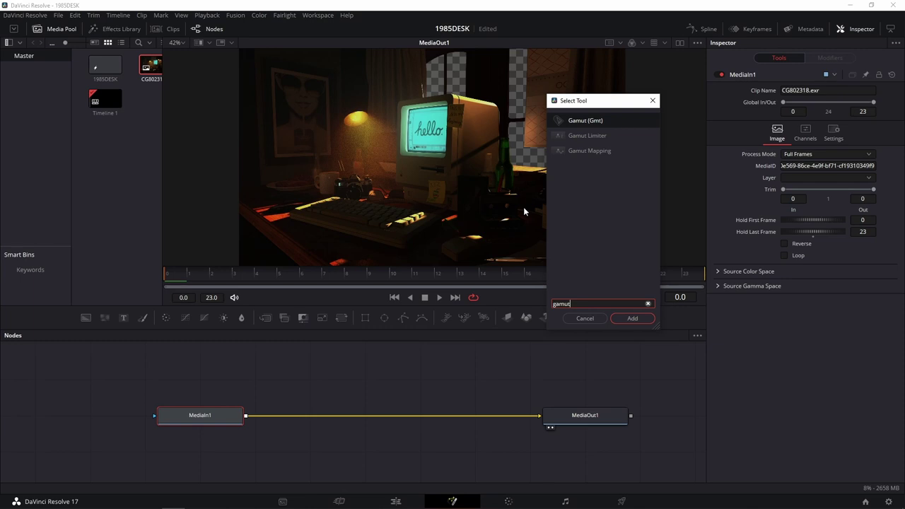
{"action": "left_click", "coordinate": [632, 319]}
{"action": "left_click_drag", "start_coordinate": [293, 418], "coordinate": [429, 420]}
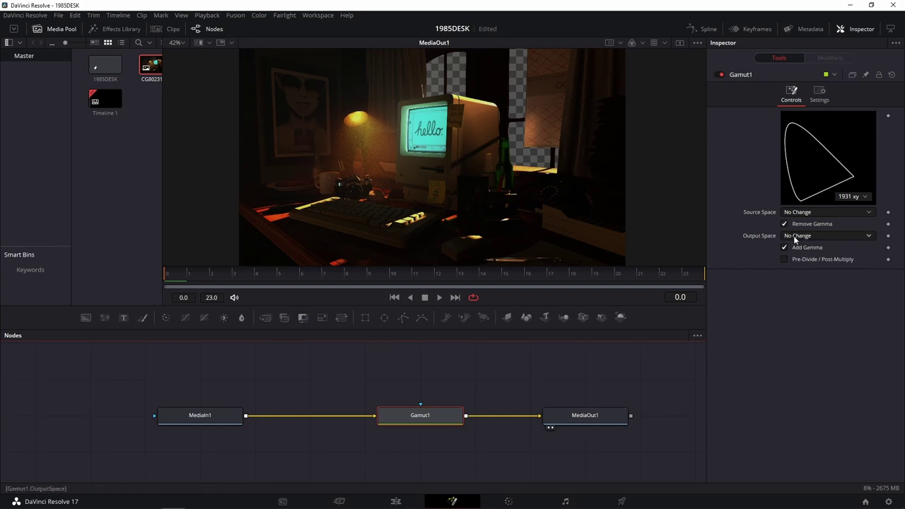
{"action": "left_click", "coordinate": [811, 238]}
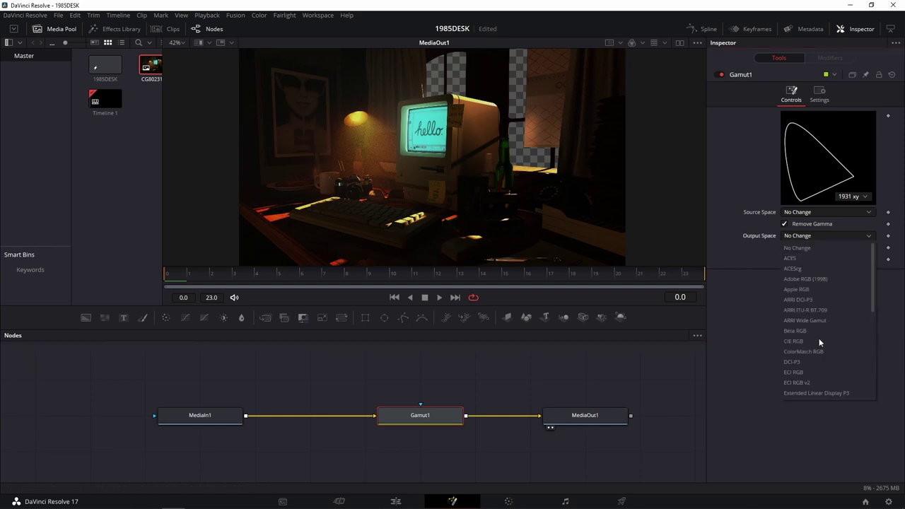
{"action": "scroll", "coordinate": [820, 353], "scroll_direction": "down", "scroll_amount": 5}
{"action": "left_click", "coordinate": [789, 372]}
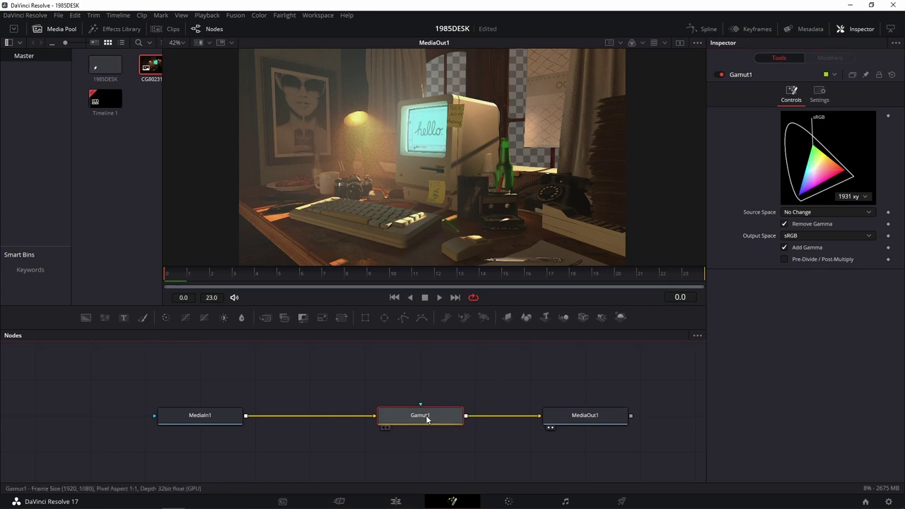
Pull Gamut1 out of the chain and delete it, leaving MediaIn1 feeding MediaOut1
{"action": "left_click_drag", "start_coordinate": [460, 416], "coordinate": [462, 394]}
{"action": "key", "text": "ctrl+z"}
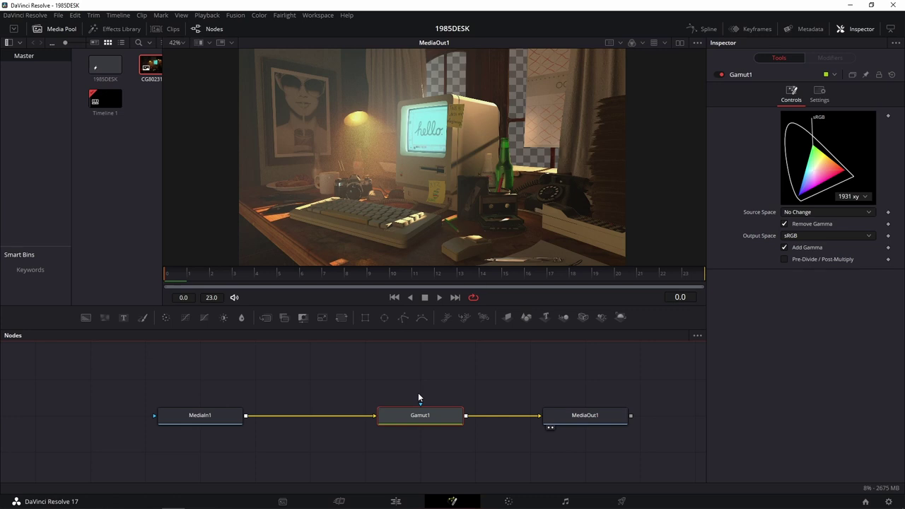
{"action": "left_click_drag", "start_coordinate": [587, 421], "coordinate": [642, 423]}
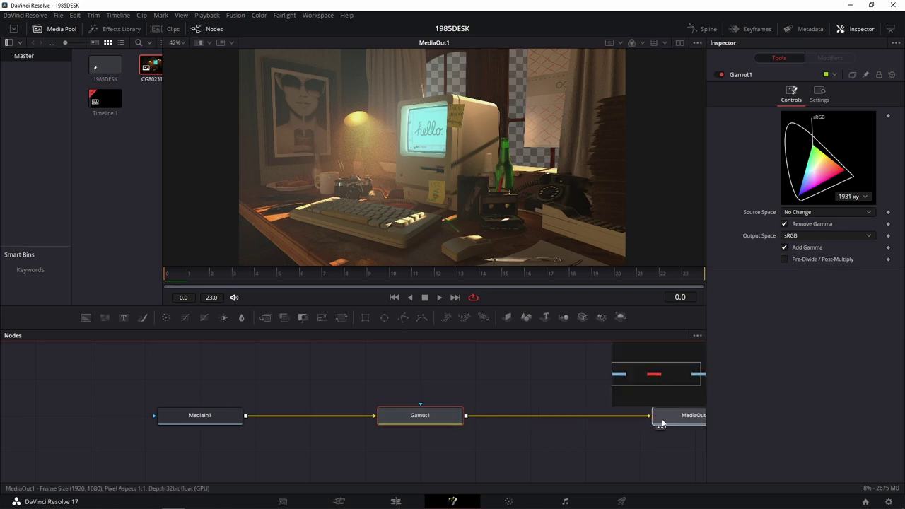
{"action": "left_click", "coordinate": [641, 423]}
{"action": "left_click_drag", "start_coordinate": [422, 422], "coordinate": [477, 422]}
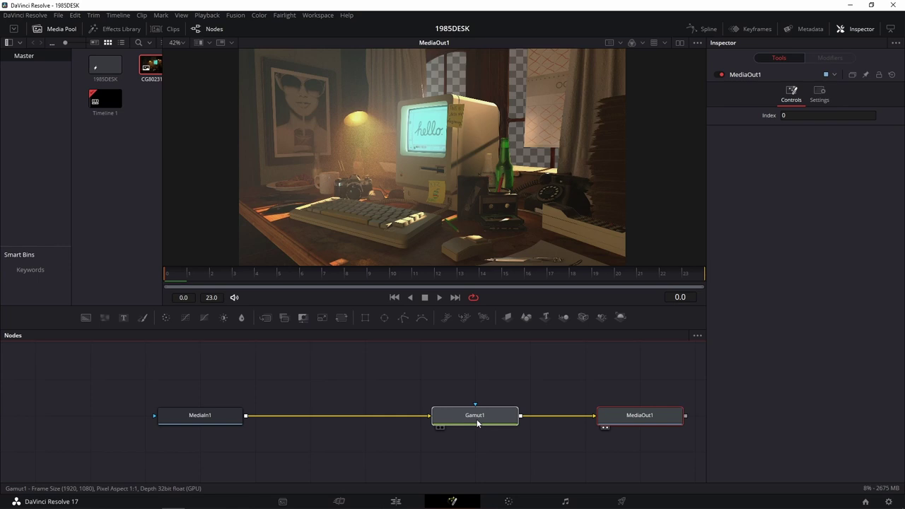
{"action": "left_click", "coordinate": [477, 423]}
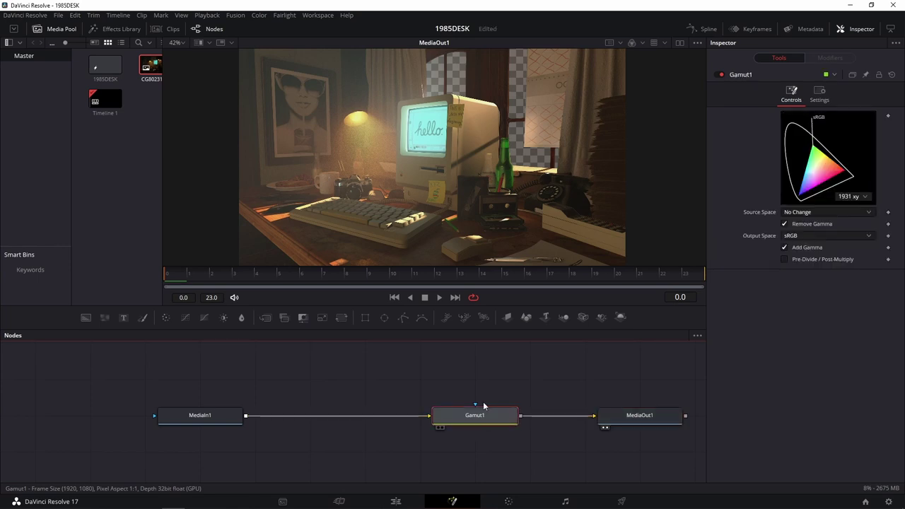
{"action": "left_click_drag", "start_coordinate": [481, 419], "coordinate": [486, 387]}
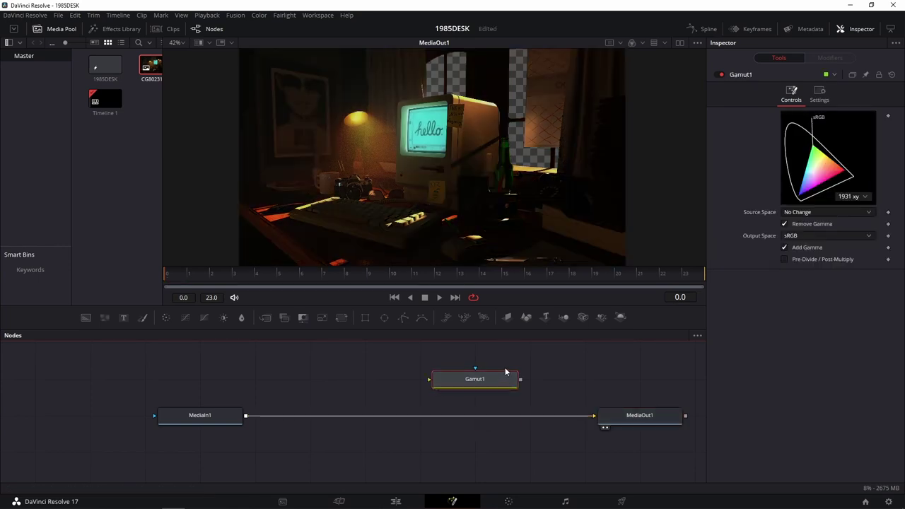
{"action": "key", "text": "Delete"}
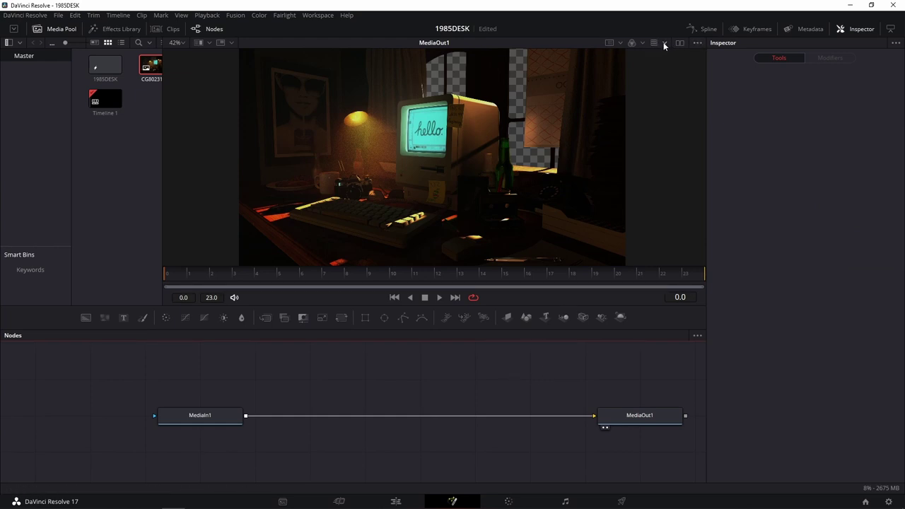
Set the Fusion View LUT's Color Gamma to 2.2 and toggle the LUT to compare
{"action": "left_click", "coordinate": [664, 43]}
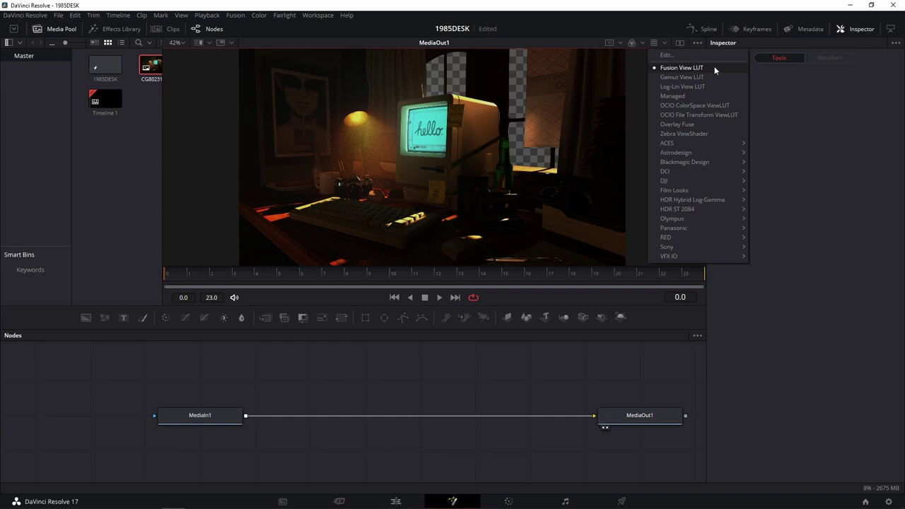
{"action": "left_click", "coordinate": [653, 44]}
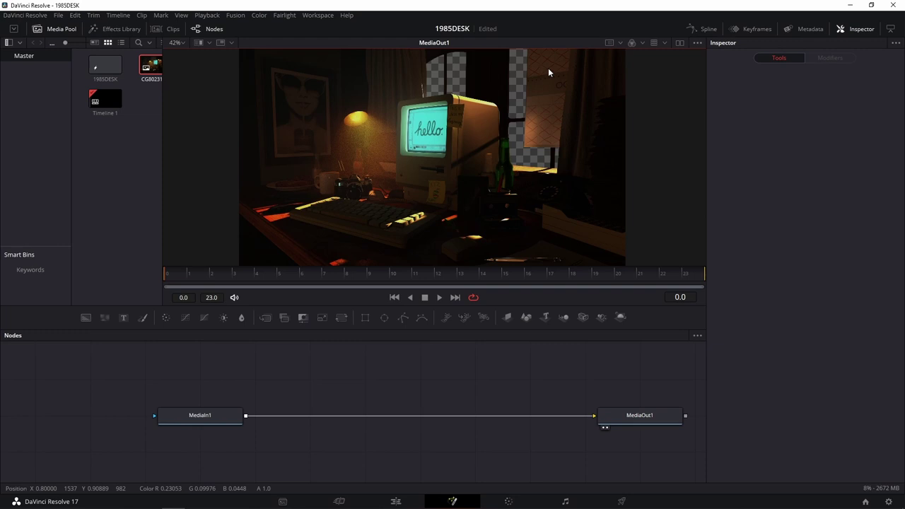
{"action": "left_click", "coordinate": [664, 42]}
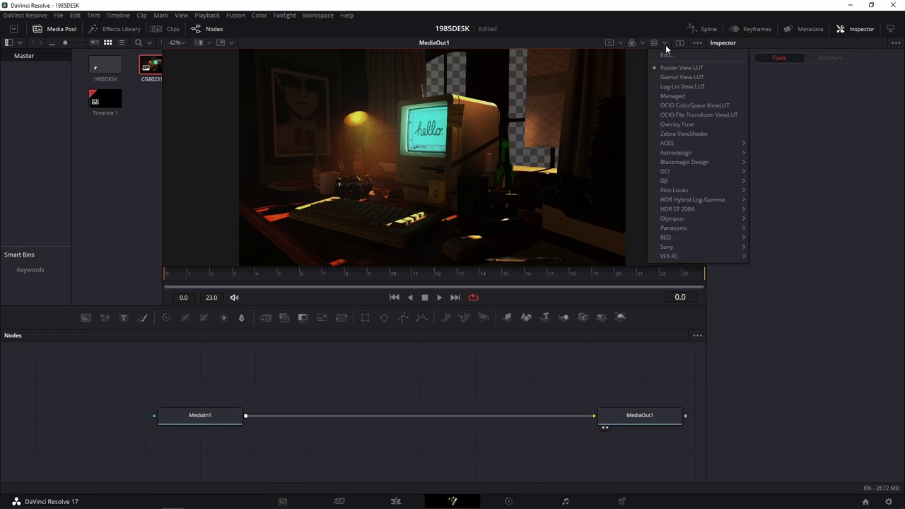
{"action": "left_click", "coordinate": [668, 55]}
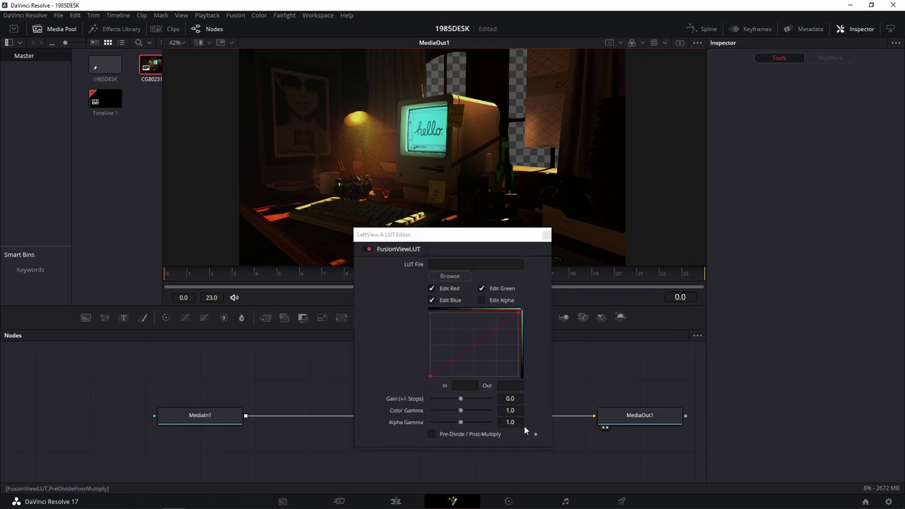
{"action": "left_click", "coordinate": [518, 410]}
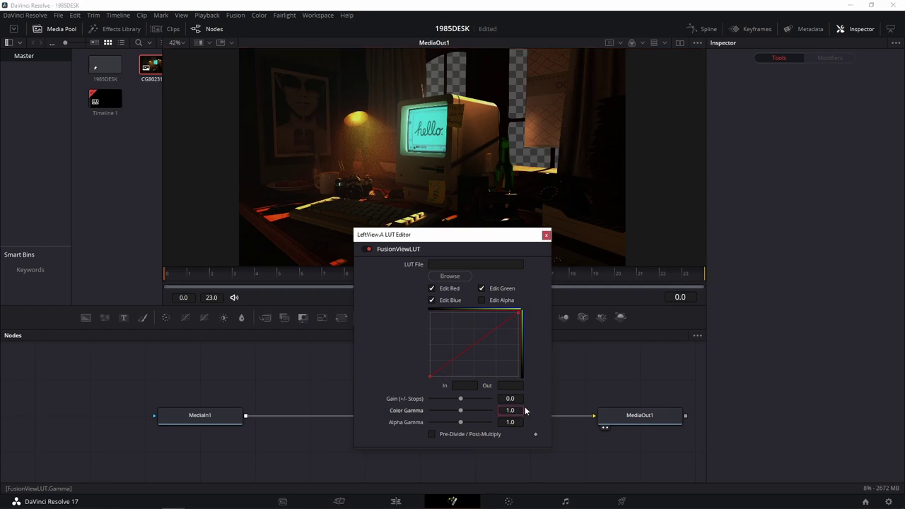
{"action": "key", "text": "BackSpace"}
{"action": "type", "text": ".2"}
{"action": "key", "text": "Tab"}
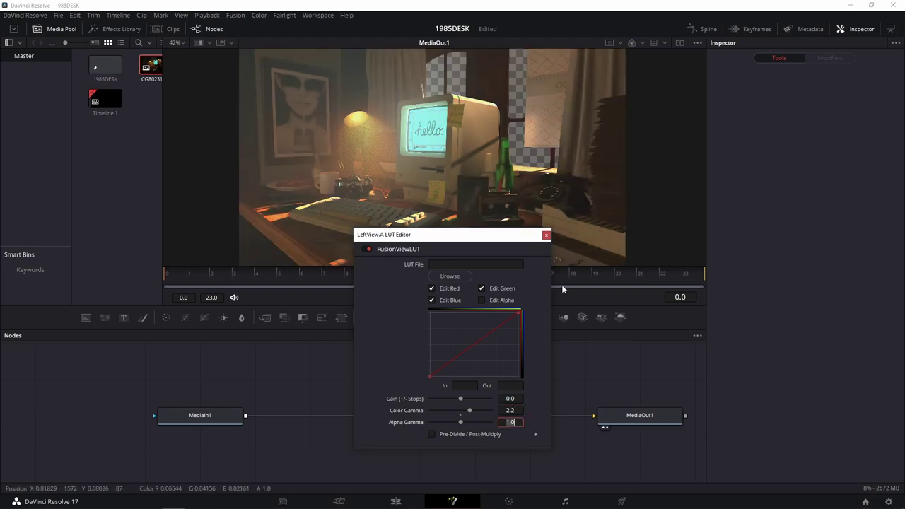
{"action": "left_click", "coordinate": [546, 236]}
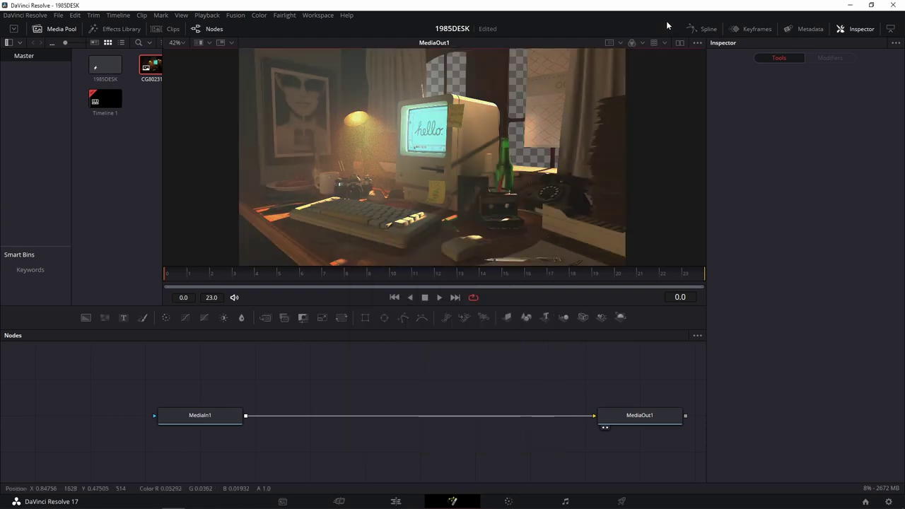
{"action": "left_click", "coordinate": [655, 42]}
{"action": "left_click", "coordinate": [655, 42]}
Toggle the view LUT off and on to compare the render with and without it
{"action": "left_click", "coordinate": [655, 42]}
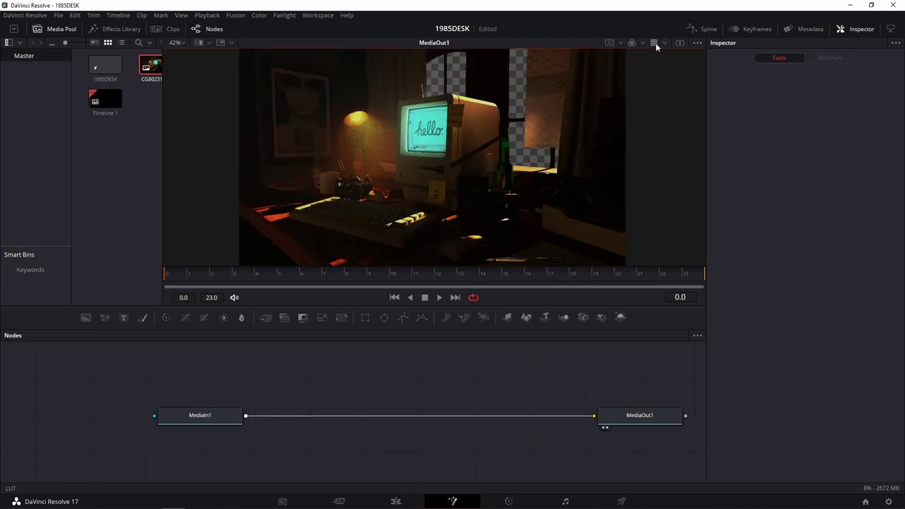
{"action": "left_click", "coordinate": [655, 43]}
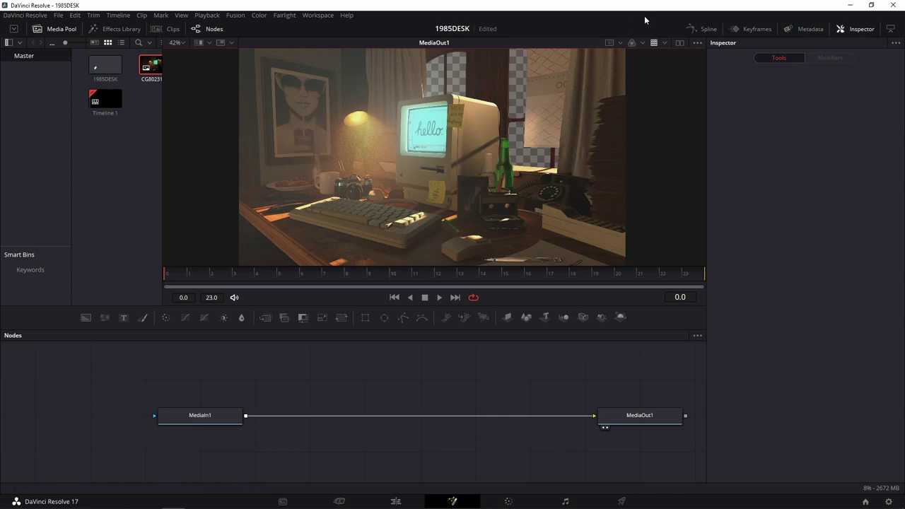
{"action": "left_click", "coordinate": [653, 43]}
{"action": "left_click", "coordinate": [654, 42]}
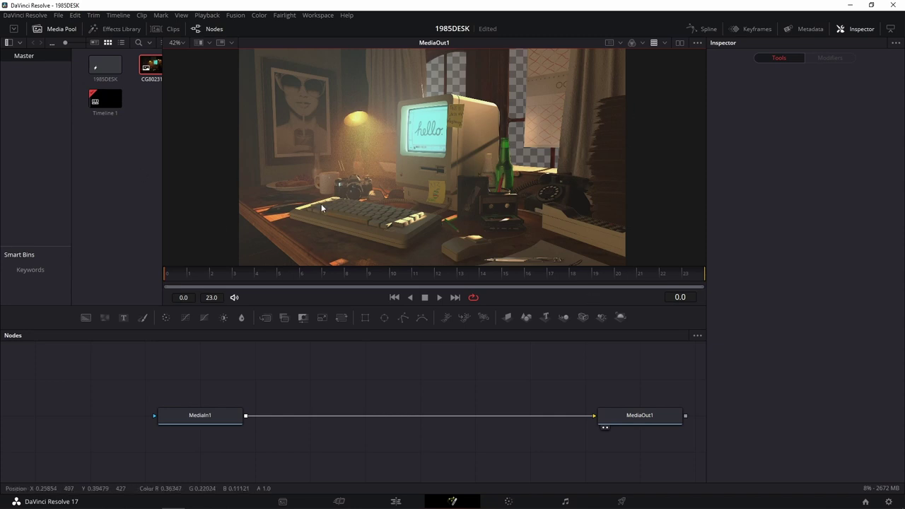
Widen the Media Pool and select MediaIn1 to show its CG802318.exr settings in the Inspector
{"action": "mouse_move", "coordinate": [340, 367]}
{"action": "left_mouse_down"}
{"action": "mouse_move", "coordinate": [409, 358]}
{"action": "mouse_move", "coordinate": [298, 394]}
{"action": "left_mouse_up"}
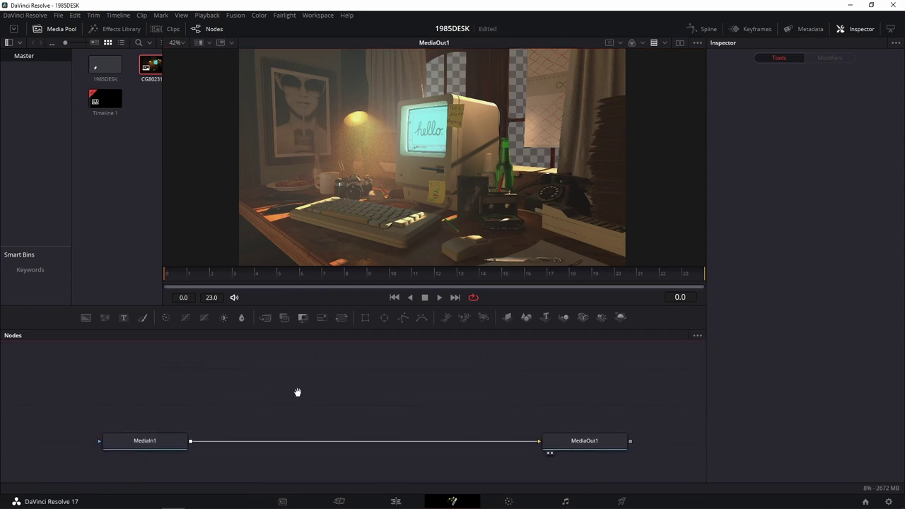
{"action": "mouse_move", "coordinate": [174, 443]}
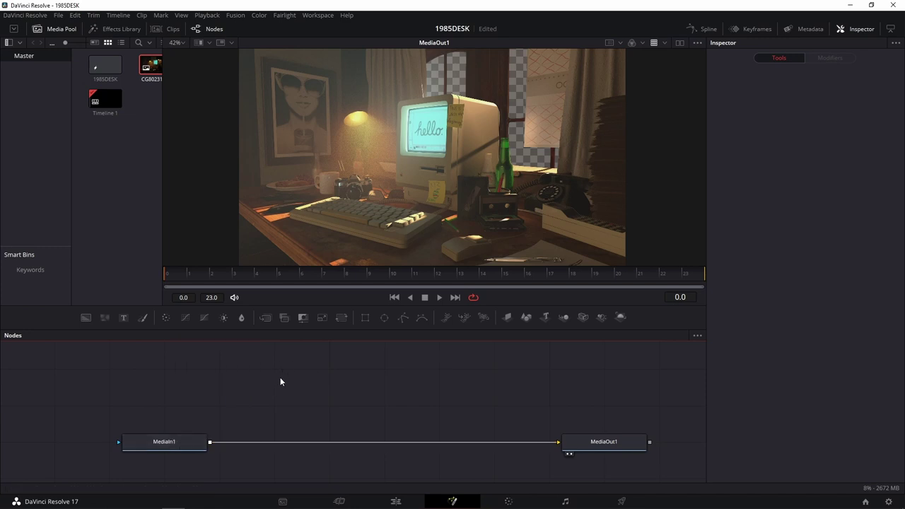
{"action": "mouse_move", "coordinate": [161, 253]}
{"action": "left_mouse_down"}
{"action": "mouse_move", "coordinate": [191, 251]}
{"action": "mouse_move", "coordinate": [136, 249]}
{"action": "mouse_move", "coordinate": [197, 250]}
{"action": "left_mouse_up"}
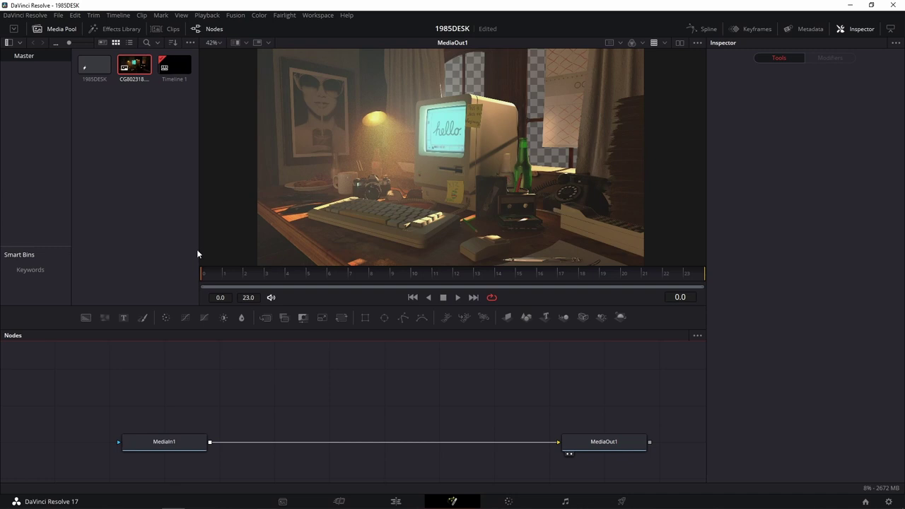
{"action": "left_click", "coordinate": [180, 442]}
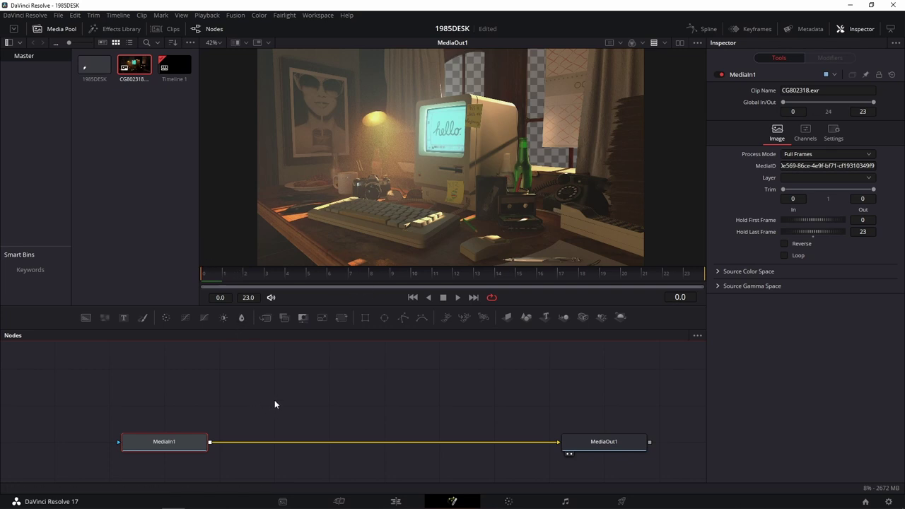
{"action": "mouse_move", "coordinate": [272, 402]}
{"action": "left_mouse_down"}
{"action": "mouse_move", "coordinate": [342, 368]}
{"action": "mouse_move", "coordinate": [302, 365]}
{"action": "left_mouse_up"}
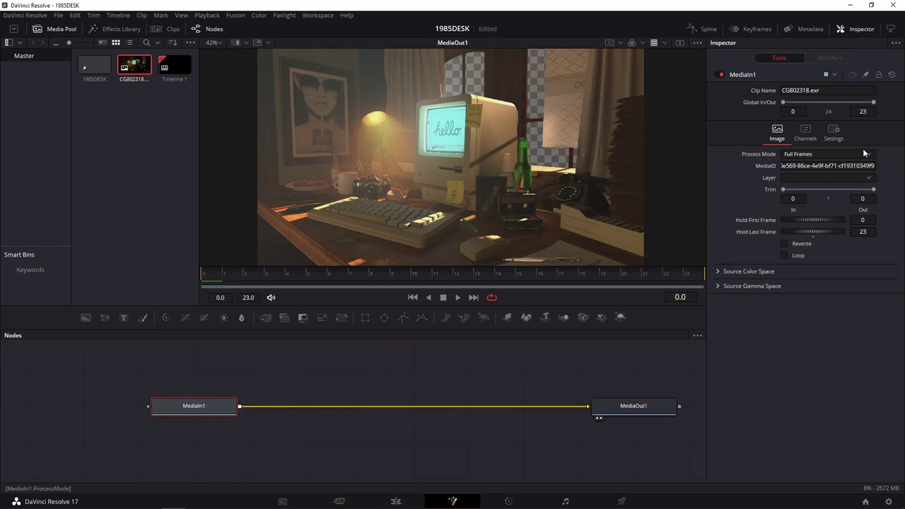
In MediaIn1's Channels tab, map Red, Green and Blue to AmbientOcclusion.R, .G and .B
{"action": "left_click", "coordinate": [810, 129]}
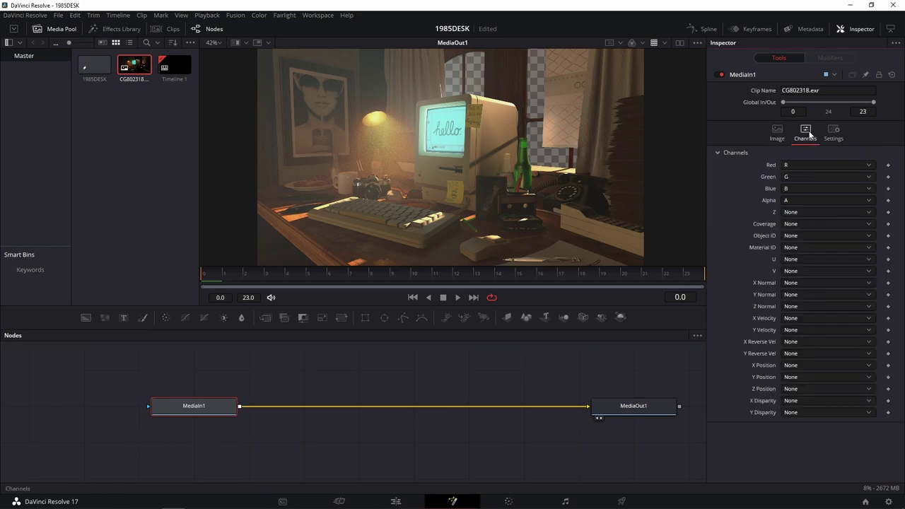
{"action": "left_click", "coordinate": [800, 165]}
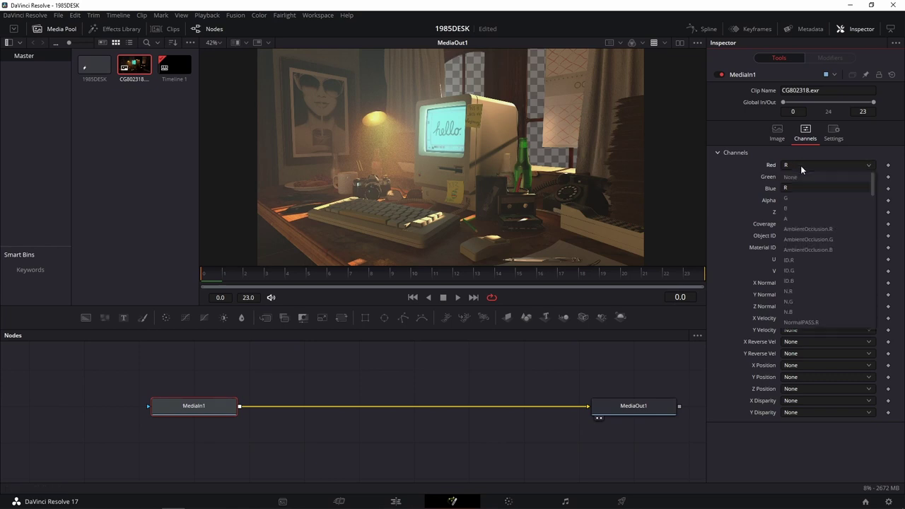
{"action": "left_click", "coordinate": [812, 229]}
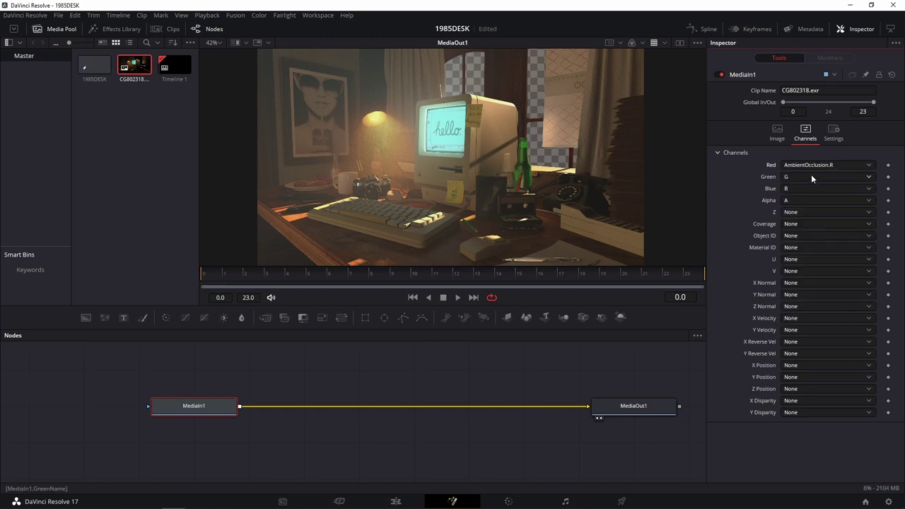
{"action": "left_click", "coordinate": [808, 178]}
{"action": "left_click", "coordinate": [818, 252]}
{"action": "left_click", "coordinate": [806, 190]}
{"action": "left_click", "coordinate": [813, 273]}
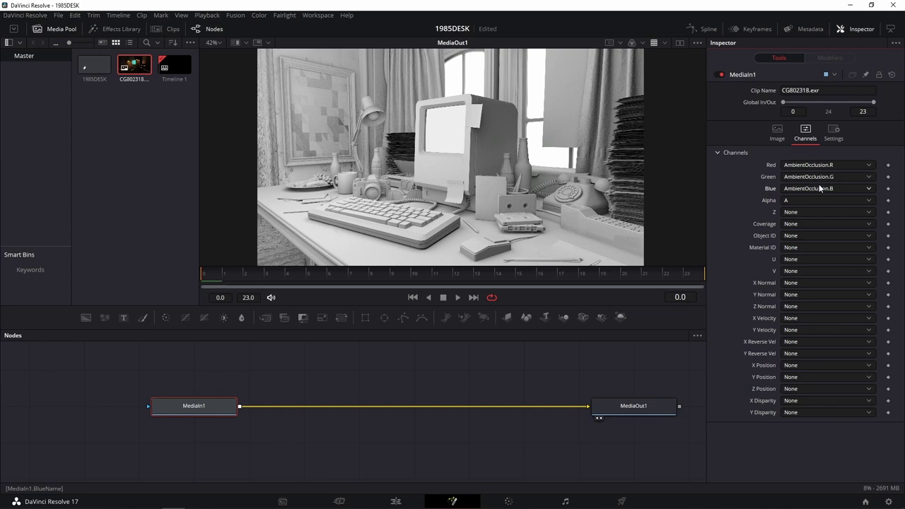
Browse the EXR's available passes without changing anything, then refocus on MediaIn1
{"action": "left_click", "coordinate": [832, 168]}
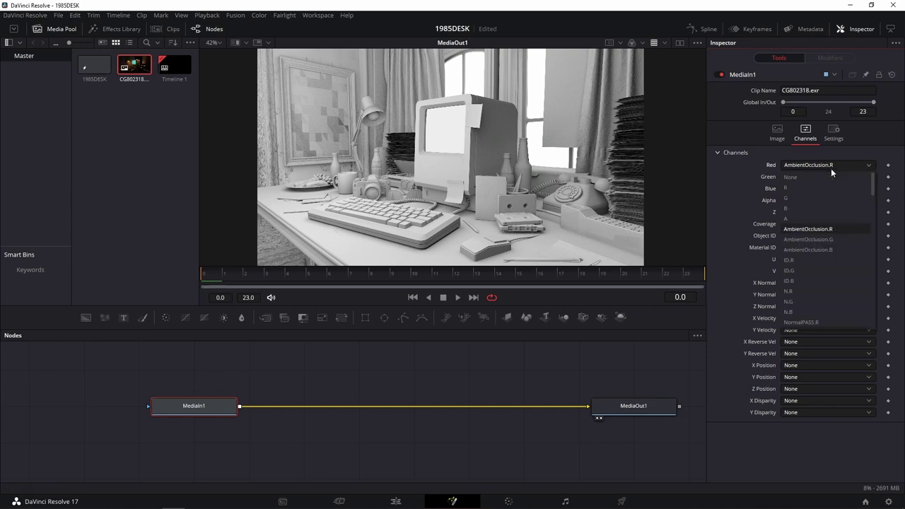
{"action": "mouse_move", "coordinate": [877, 189]}
{"action": "left_mouse_down"}
{"action": "mouse_move", "coordinate": [881, 320]}
{"action": "mouse_move", "coordinate": [879, 181]}
{"action": "left_mouse_up"}
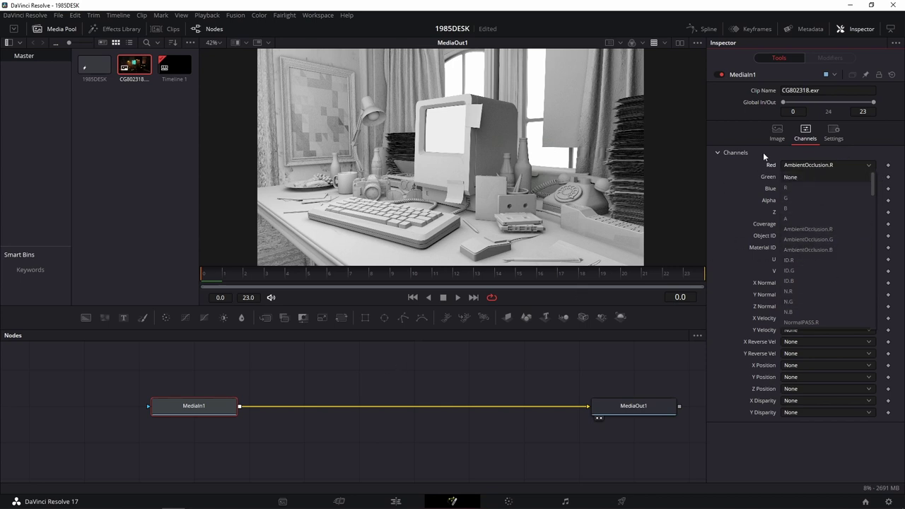
{"action": "left_click", "coordinate": [721, 184]}
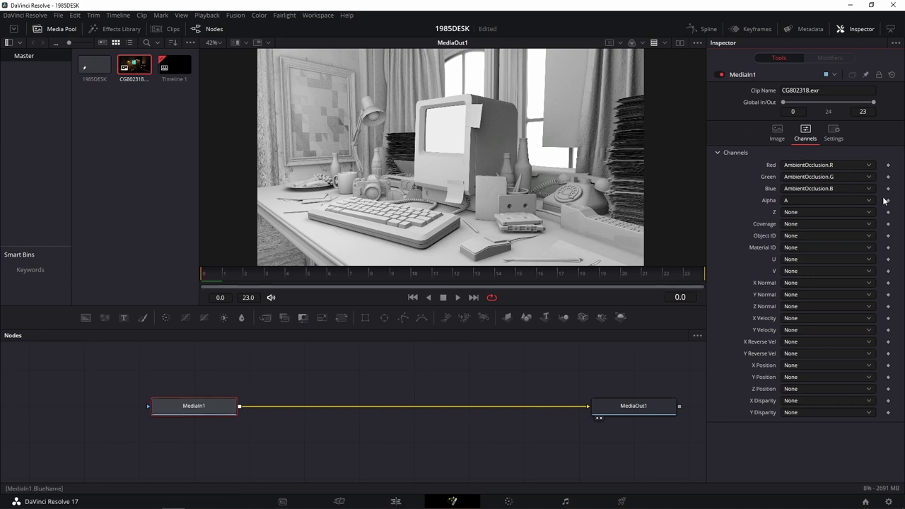
{"action": "left_click", "coordinate": [230, 410]}
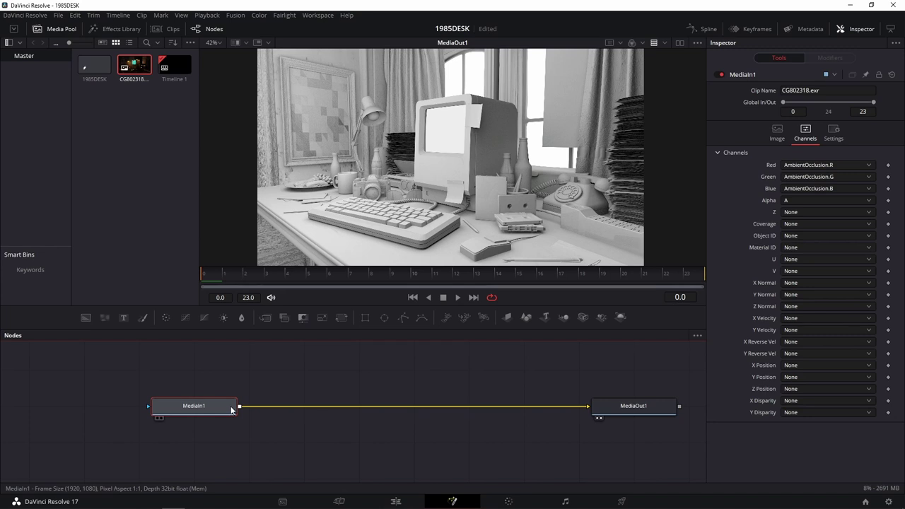
Paste a copy of MediaIn1 and map its Red, Green and Blue to ID.R, ID.G and ID.B
{"action": "left_click", "coordinate": [314, 373]}
{"action": "key", "text": "ctrl+v"}
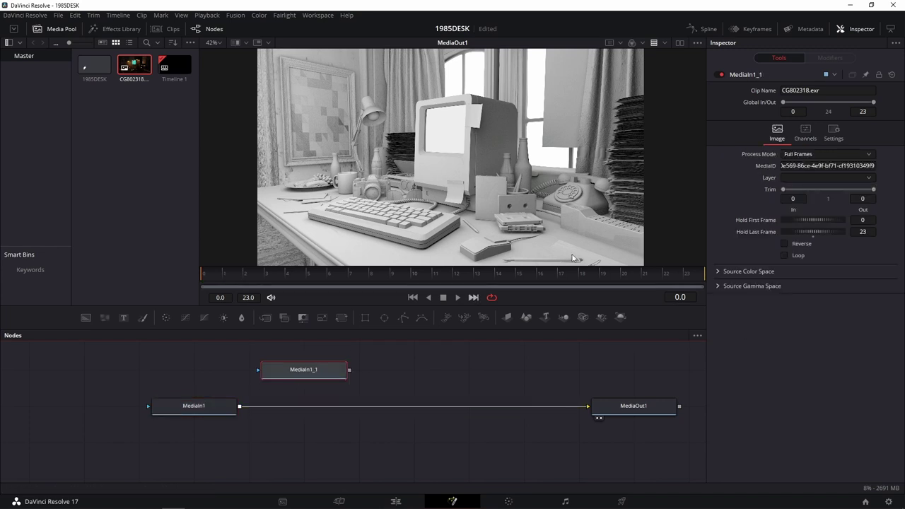
{"action": "left_click", "coordinate": [805, 135]}
{"action": "left_click", "coordinate": [849, 168]}
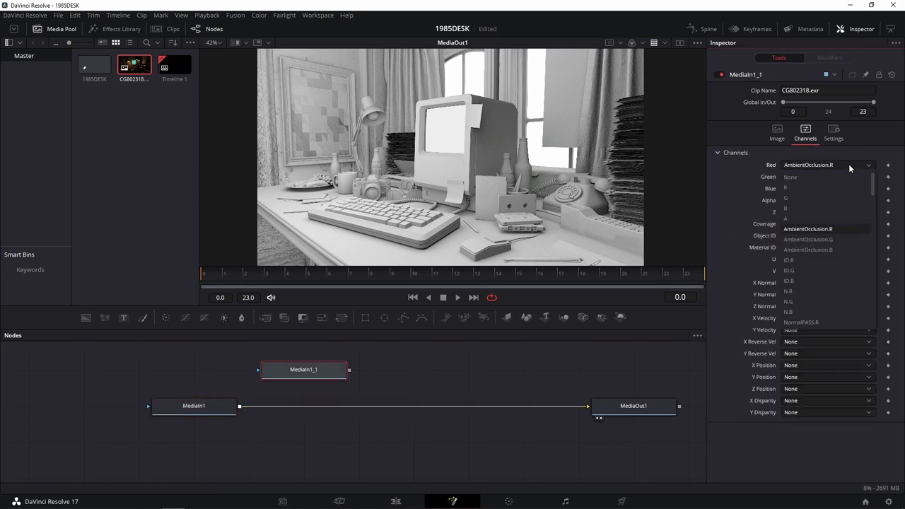
{"action": "left_click", "coordinate": [817, 259]}
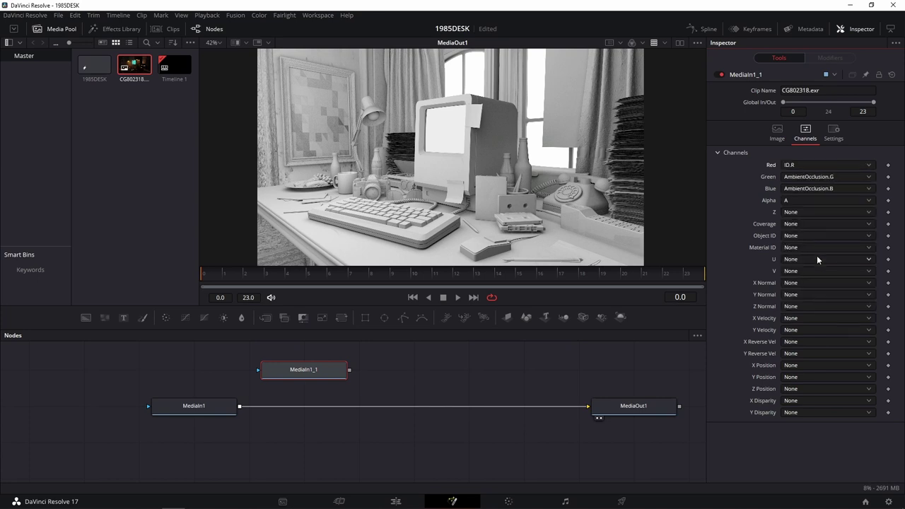
{"action": "left_click", "coordinate": [828, 176]}
{"action": "left_click", "coordinate": [802, 283]}
{"action": "left_click", "coordinate": [820, 190]}
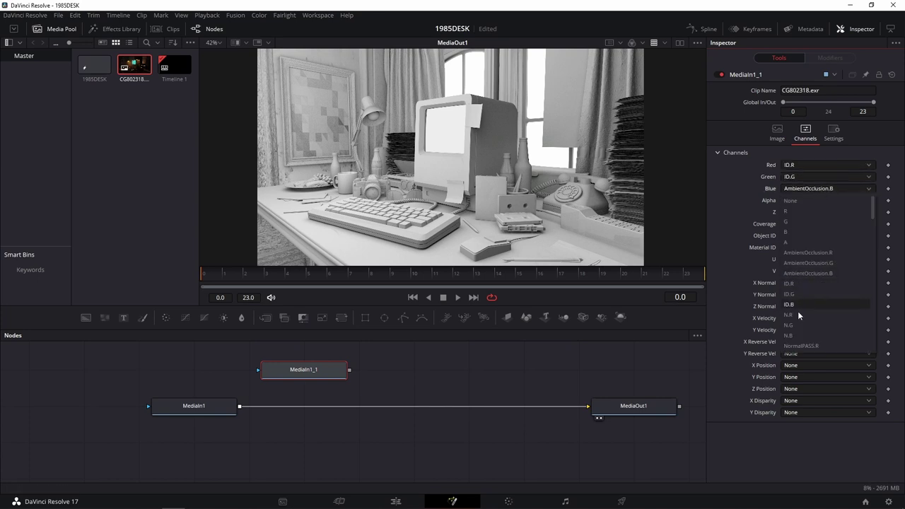
{"action": "left_click", "coordinate": [800, 307]}
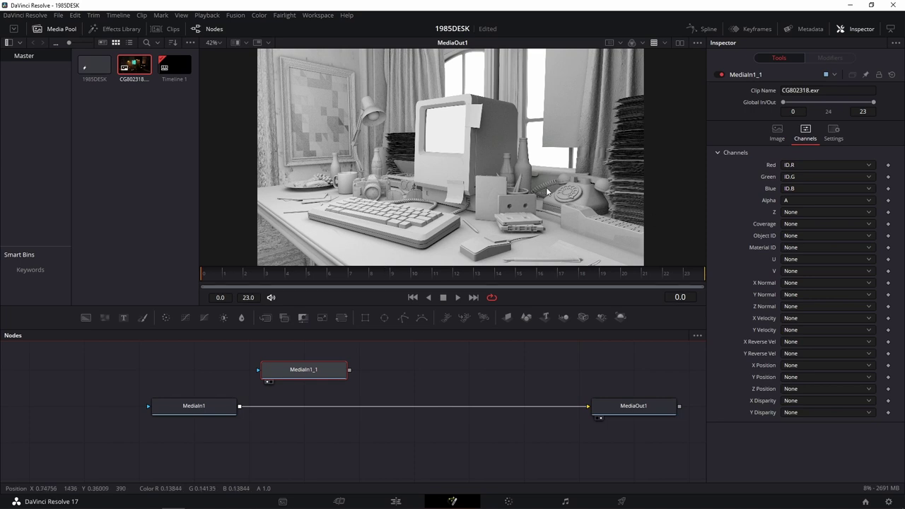
View the copy's ID pass, then box-select both MediaIn nodes
{"action": "key", "text": "1"}
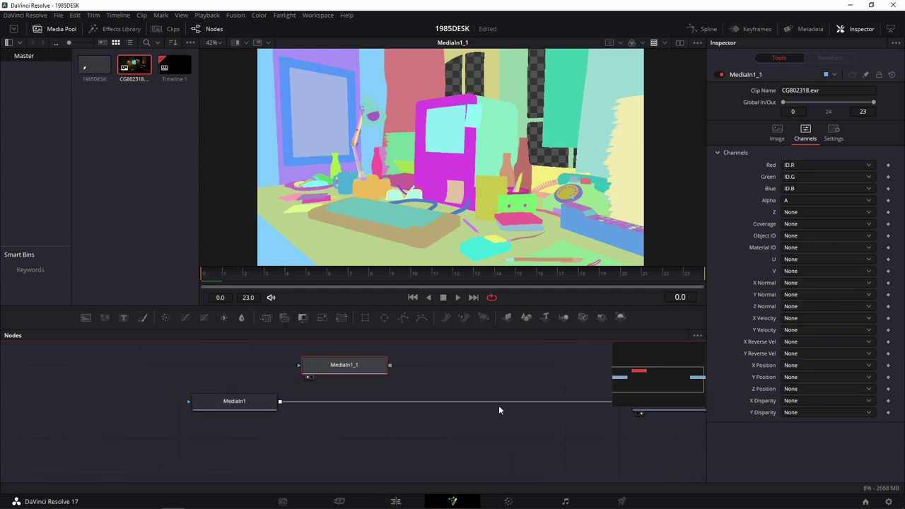
{"action": "scroll", "coordinate": [509, 381], "scroll_direction": "down", "scroll_amount": 1}
{"action": "scroll", "coordinate": [489, 387], "scroll_direction": "up", "scroll_amount": 2}
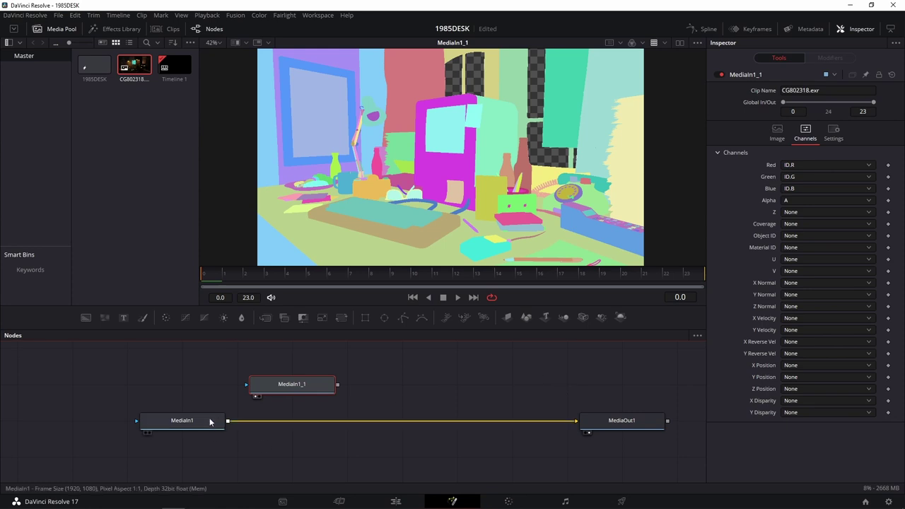
{"action": "mouse_move", "coordinate": [303, 391]}
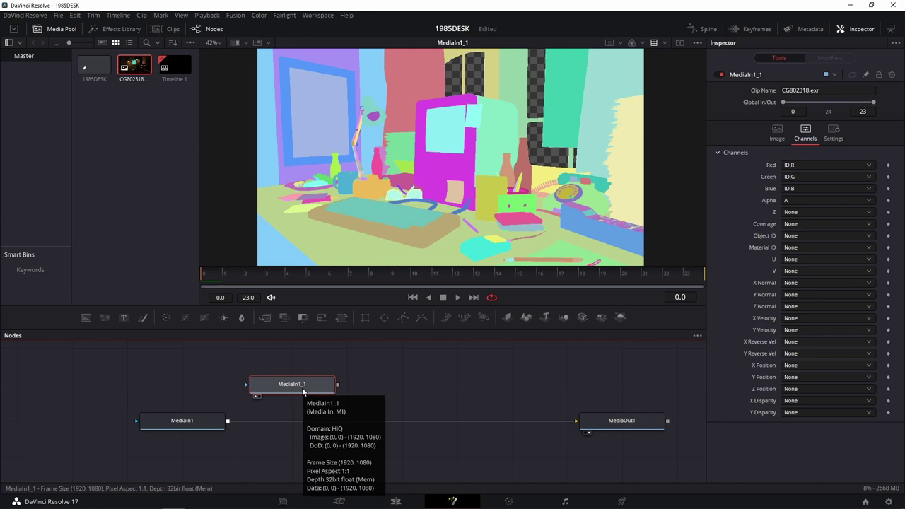
{"action": "scroll", "coordinate": [406, 407], "scroll_direction": "up", "scroll_amount": 1}
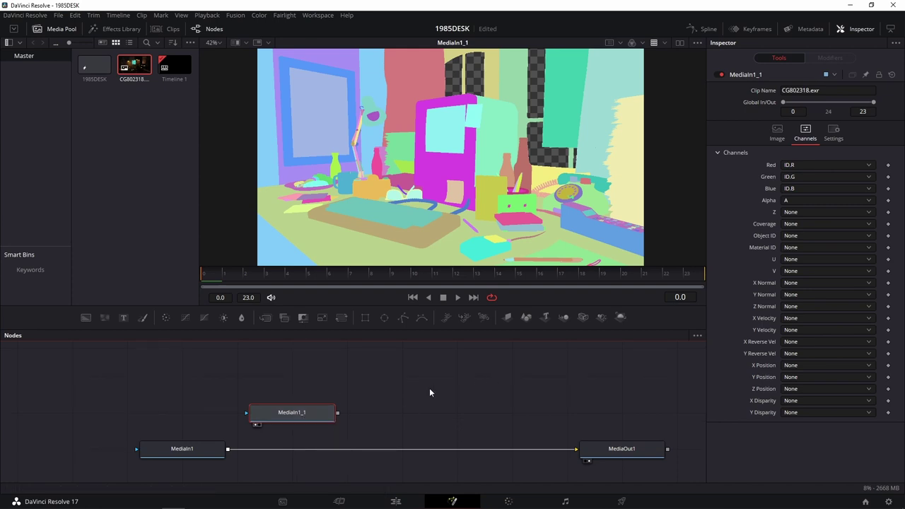
{"action": "scroll", "coordinate": [429, 388], "scroll_direction": "down", "scroll_amount": 1}
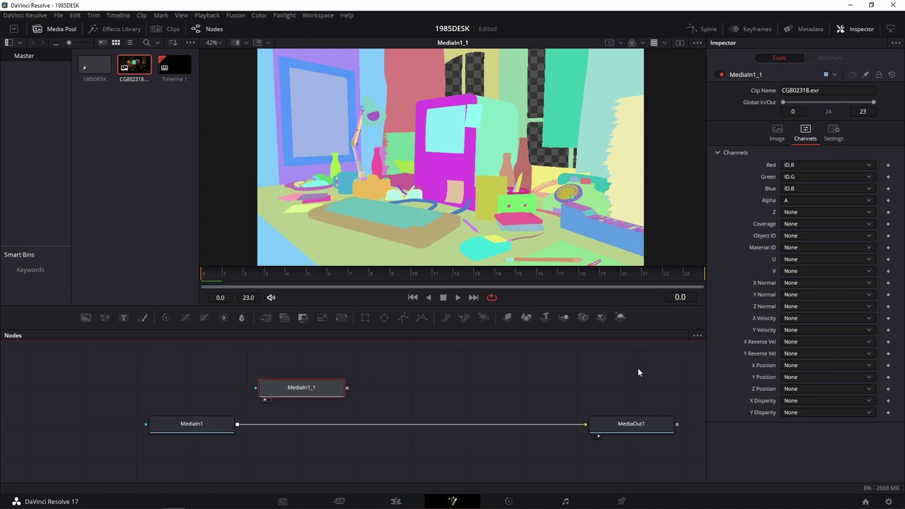
{"action": "left_click_drag", "start_coordinate": [476, 368], "coordinate": [84, 463]}
Delete both MediaIn nodes and navigate to Workspace > Scripts > Reactor > Resources
{"action": "key", "text": "Delete"}
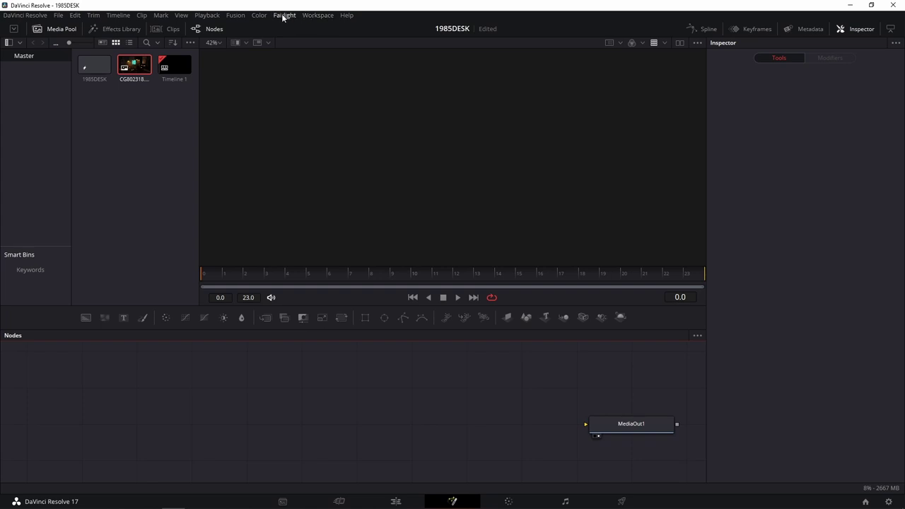
{"action": "left_click", "coordinate": [331, 15]}
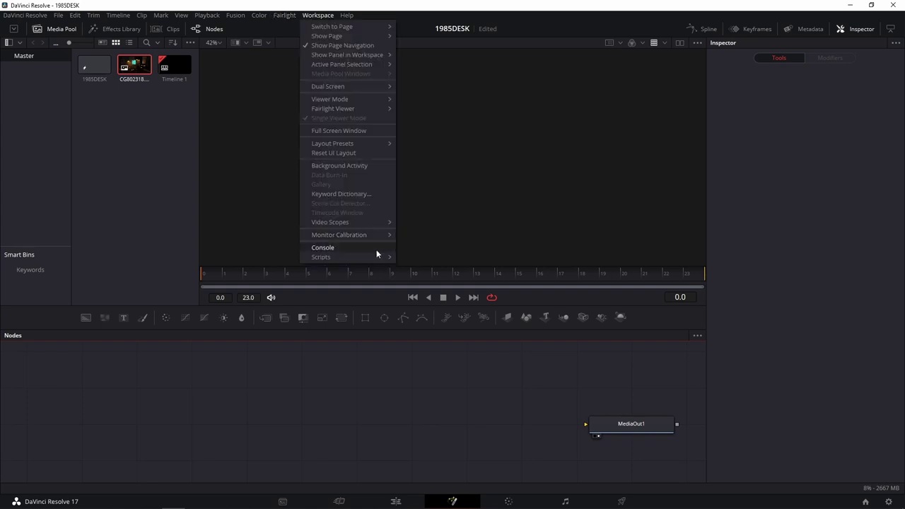
{"action": "mouse_move", "coordinate": [376, 255]}
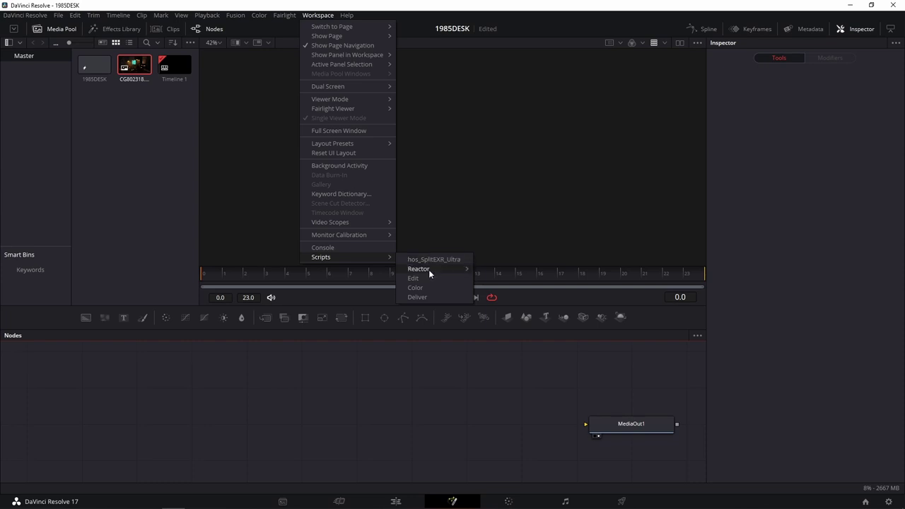
{"action": "mouse_move", "coordinate": [412, 269]}
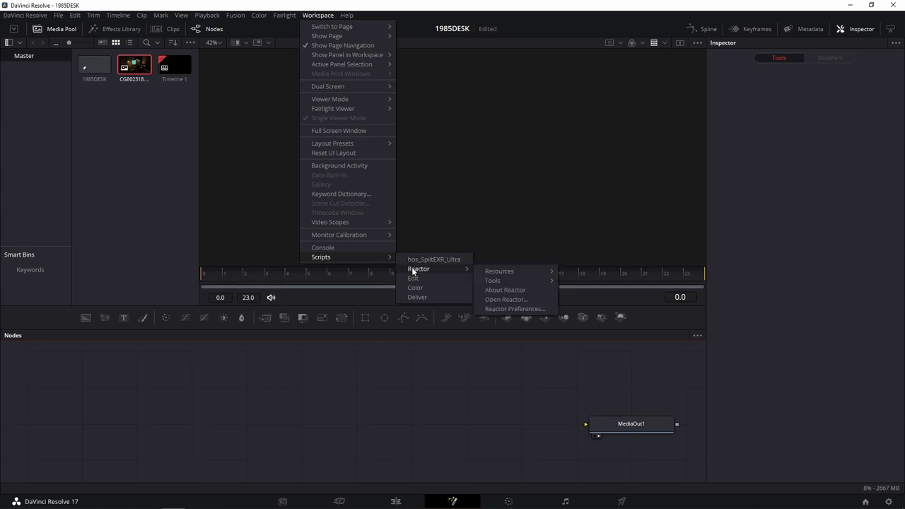
{"action": "mouse_move", "coordinate": [507, 274]}
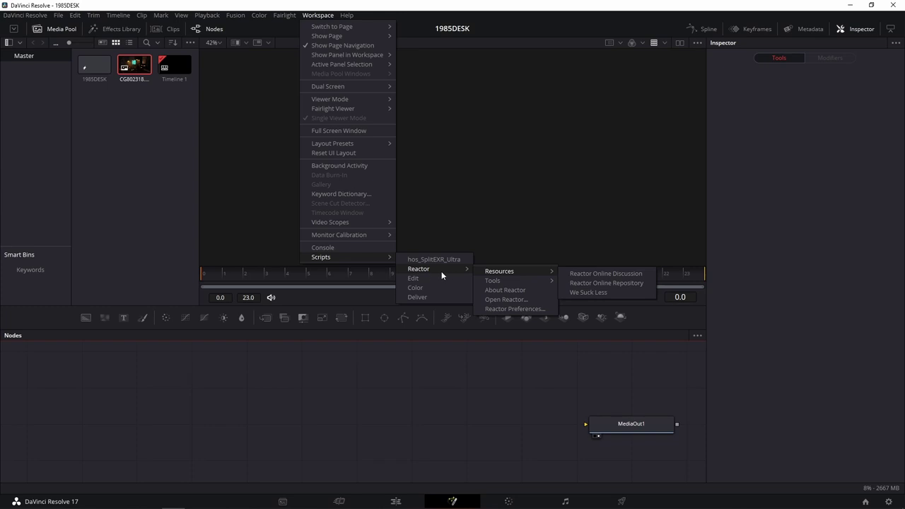
Open the Reactor Online Discussion forum on We Suck Less and browse its topics
{"action": "left_click", "coordinate": [593, 274]}
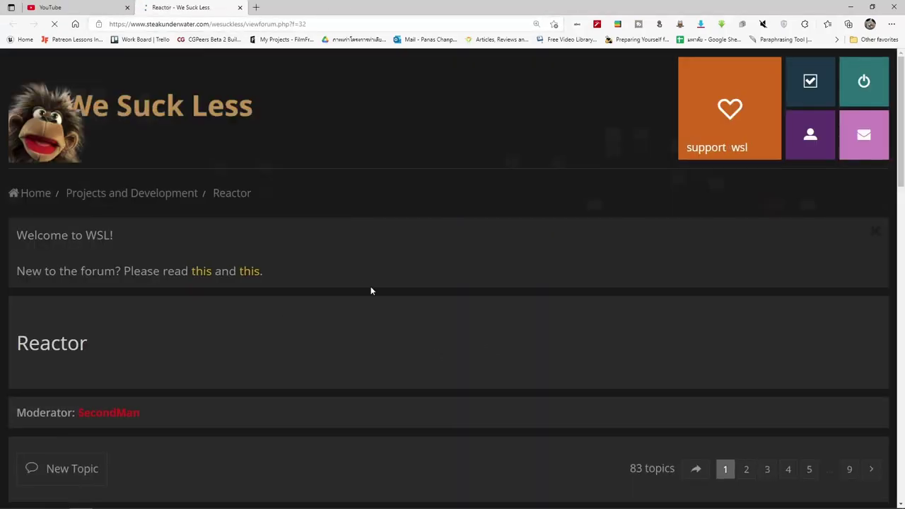
{"action": "scroll", "coordinate": [369, 286], "scroll_direction": "down", "scroll_amount": 5}
{"action": "scroll", "coordinate": [327, 273], "scroll_direction": "up", "scroll_amount": 5}
{"action": "scroll", "coordinate": [328, 273], "scroll_direction": "up", "scroll_amount": 1}
{"action": "scroll", "coordinate": [327, 407], "scroll_direction": "down", "scroll_amount": 1}
{"action": "scroll", "coordinate": [261, 302], "scroll_direction": "down", "scroll_amount": 3}
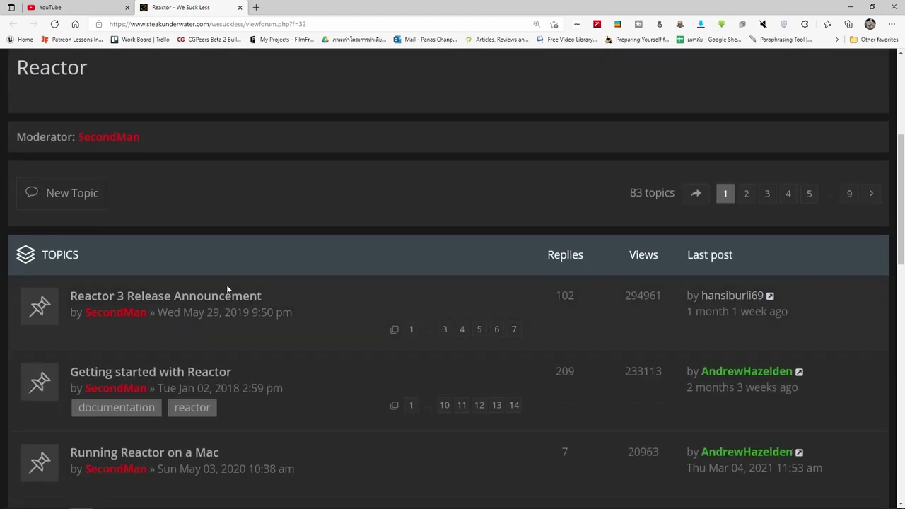
Read the Reactor 3 Release Announcement down to Reactor-Installer.lua, then go back to Resolve
{"action": "mouse_move", "coordinate": [231, 298]}
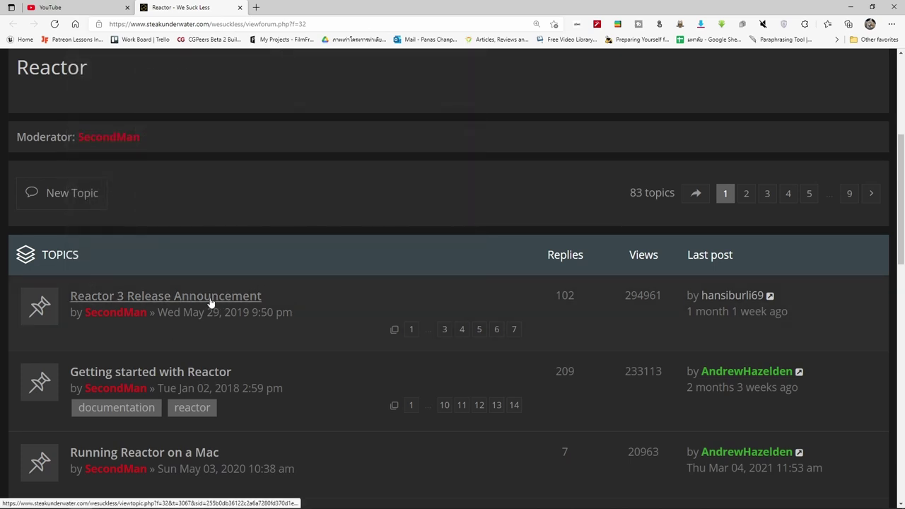
{"action": "left_click", "coordinate": [113, 298]}
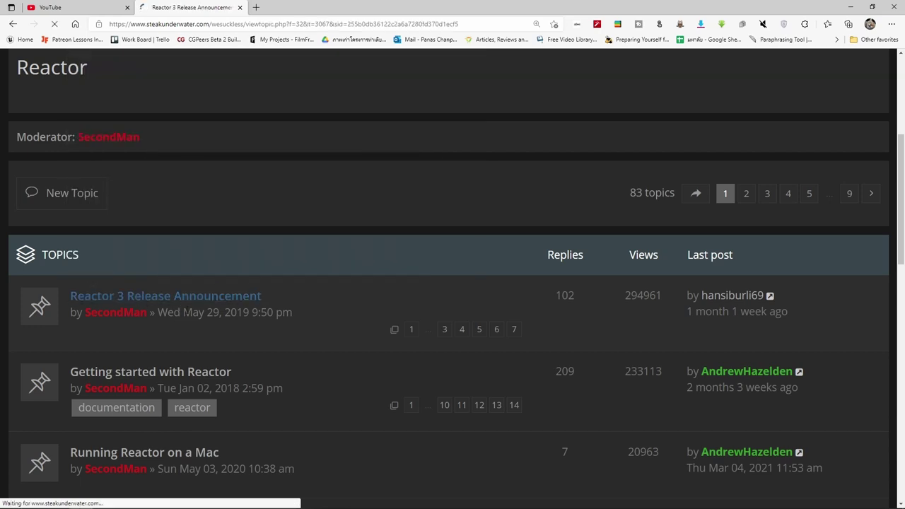
{"action": "scroll", "coordinate": [365, 337], "scroll_direction": "down", "scroll_amount": 6}
{"action": "scroll", "coordinate": [552, 332], "scroll_direction": "down", "scroll_amount": 5}
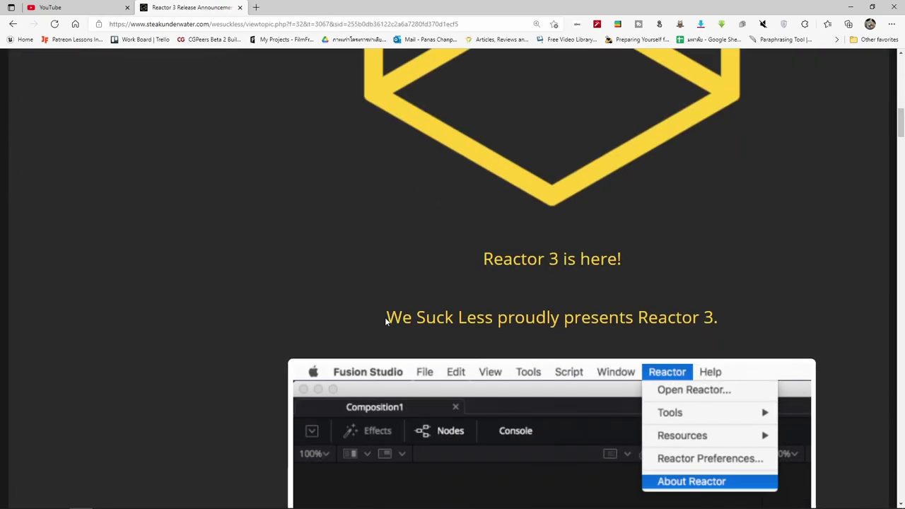
{"action": "scroll", "coordinate": [552, 333], "scroll_direction": "down", "scroll_amount": 5}
{"action": "scroll", "coordinate": [529, 329], "scroll_direction": "down", "scroll_amount": 3}
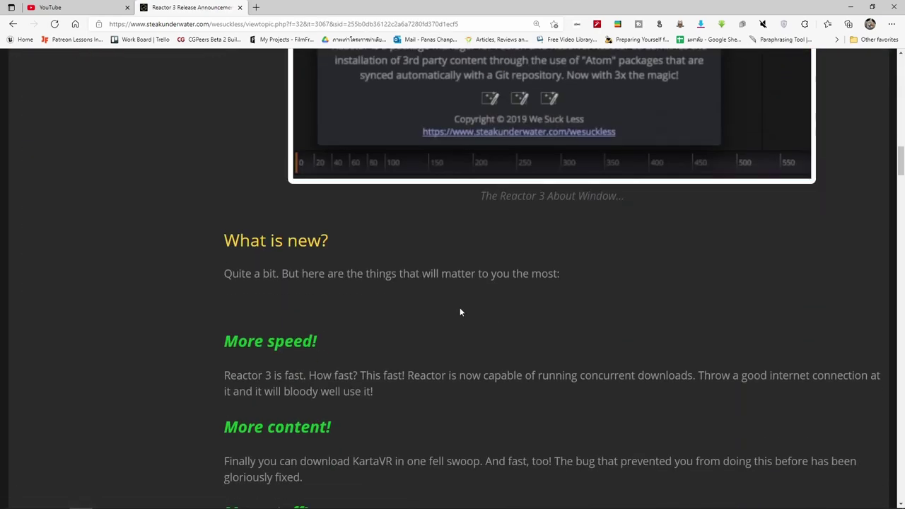
{"action": "scroll", "coordinate": [463, 308], "scroll_direction": "down", "scroll_amount": 3}
{"action": "scroll", "coordinate": [480, 307], "scroll_direction": "down", "scroll_amount": 4}
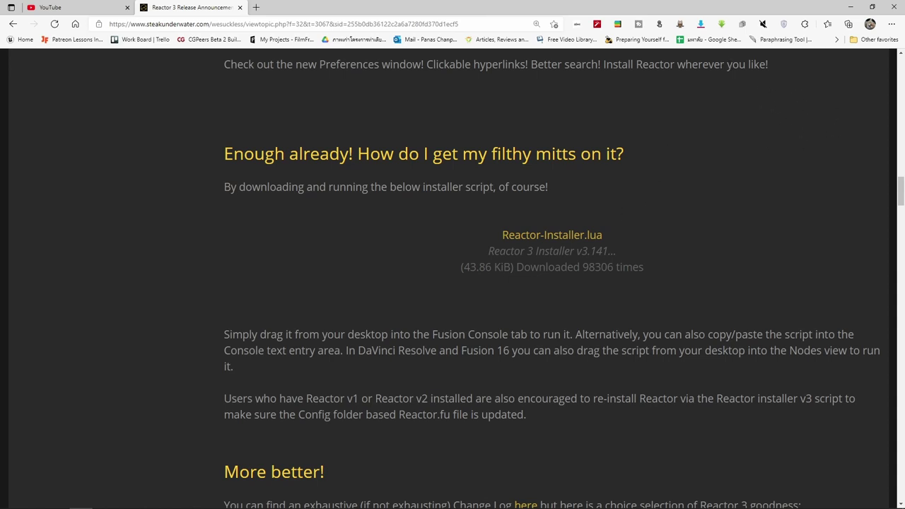
{"action": "left_click", "coordinate": [174, 500]}
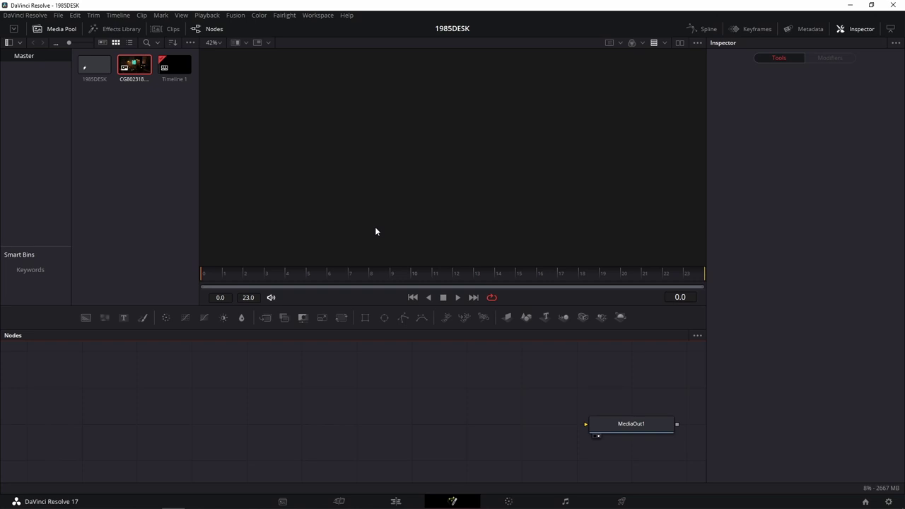
Launch the Reactor package manager from Workspace > Scripts > Reactor > Open Reactor
{"action": "left_click", "coordinate": [243, 17]}
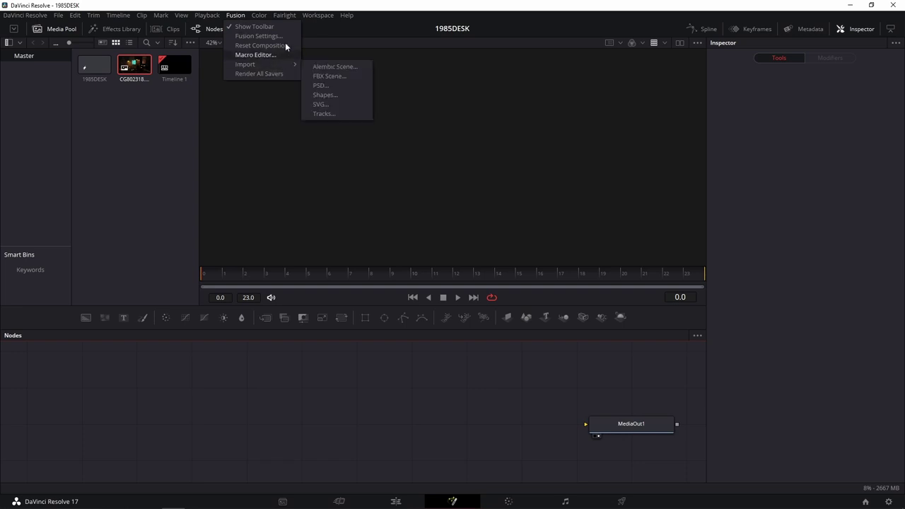
{"action": "mouse_move", "coordinate": [311, 19]}
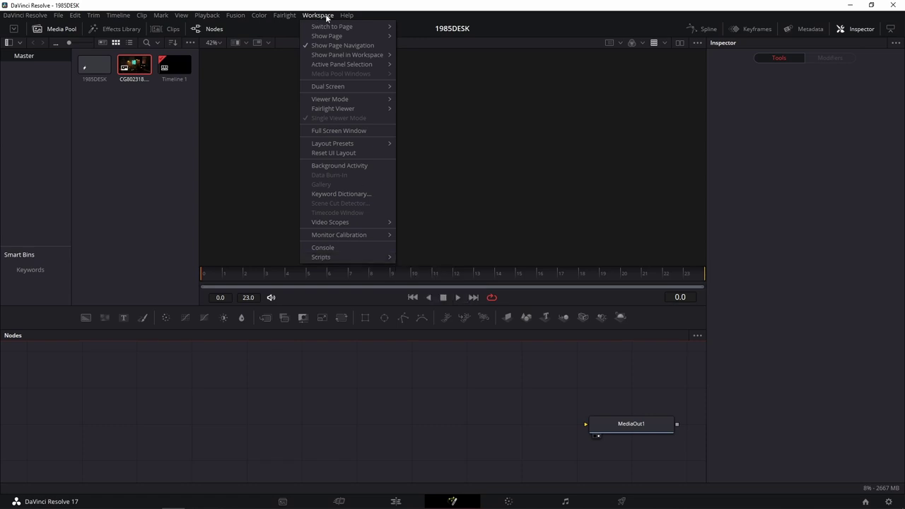
{"action": "mouse_move", "coordinate": [367, 257]}
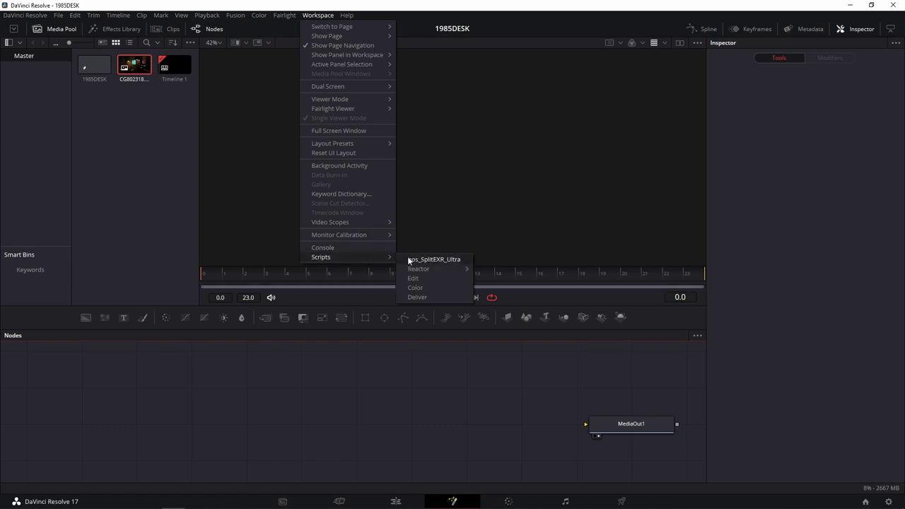
{"action": "mouse_move", "coordinate": [443, 272]}
{"action": "mouse_move", "coordinate": [540, 271]}
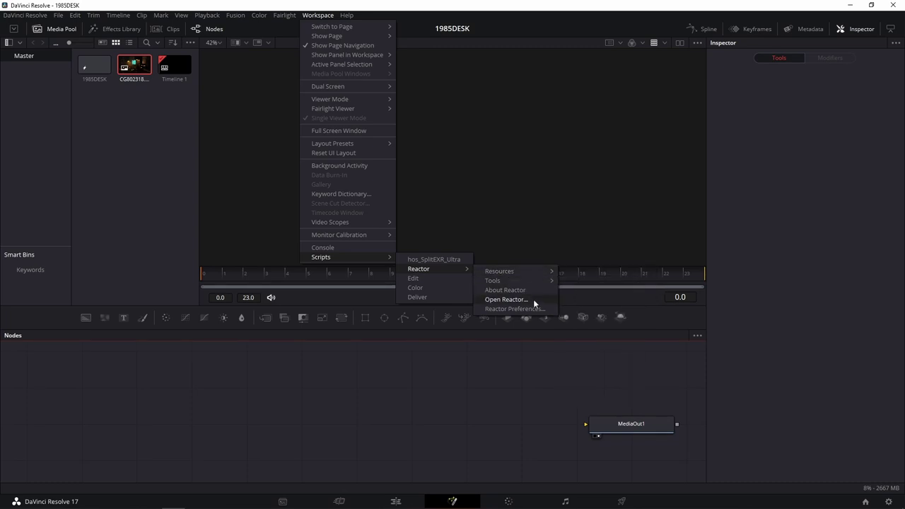
{"action": "left_click", "coordinate": [533, 299]}
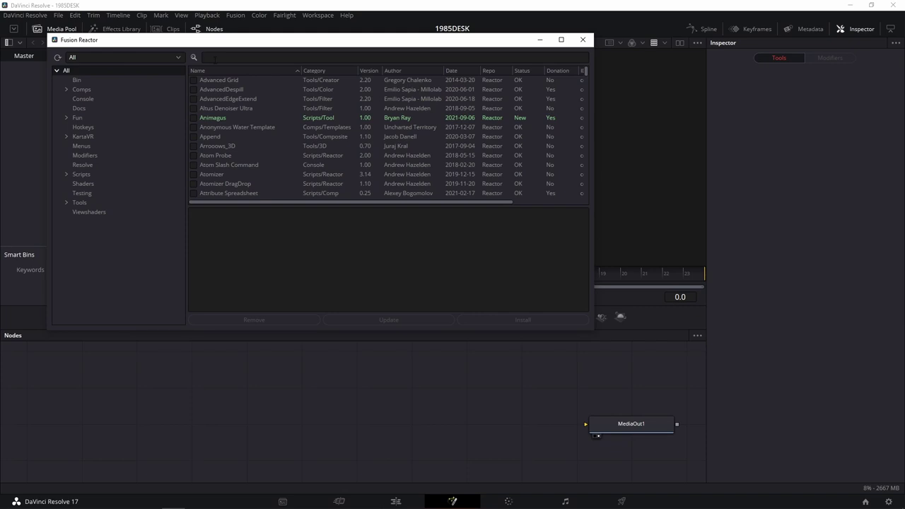
Search Reactor for 'ex', check that hos_SplitEXR_Ultra is installed, then close Reactor
{"action": "left_click", "coordinate": [254, 56]}
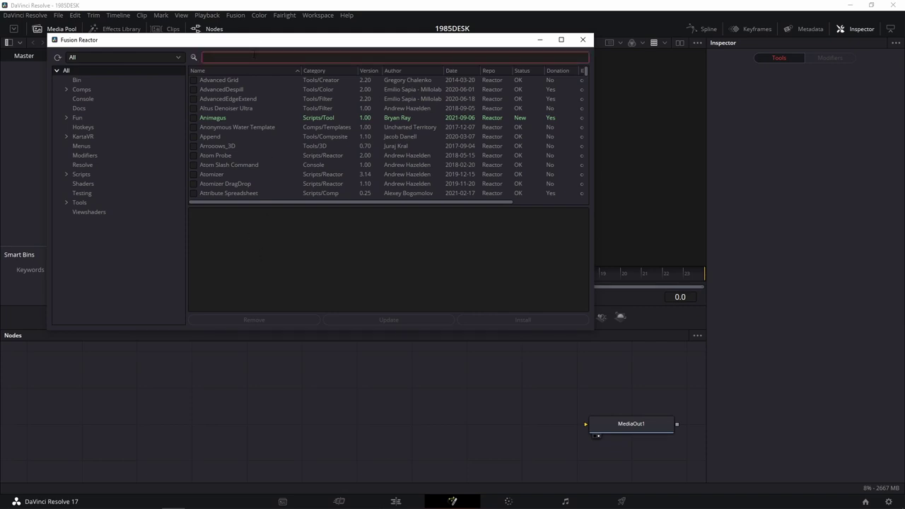
{"action": "type", "text": "e"}
{"action": "type", "text": "xr"}
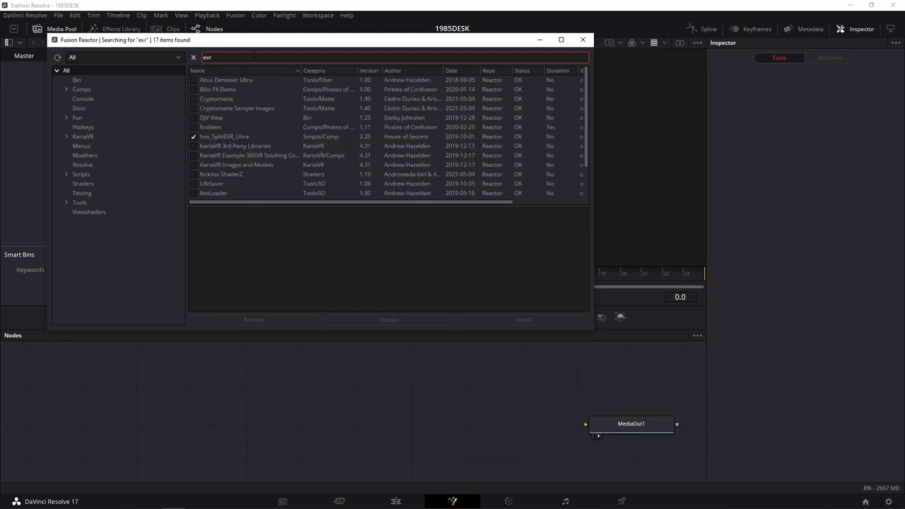
{"action": "left_click", "coordinate": [232, 135]}
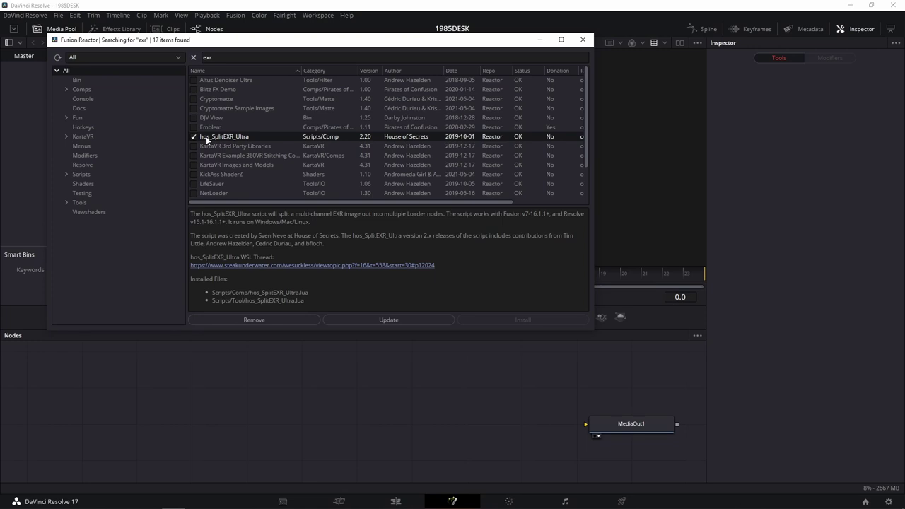
{"action": "left_click", "coordinate": [581, 40]}
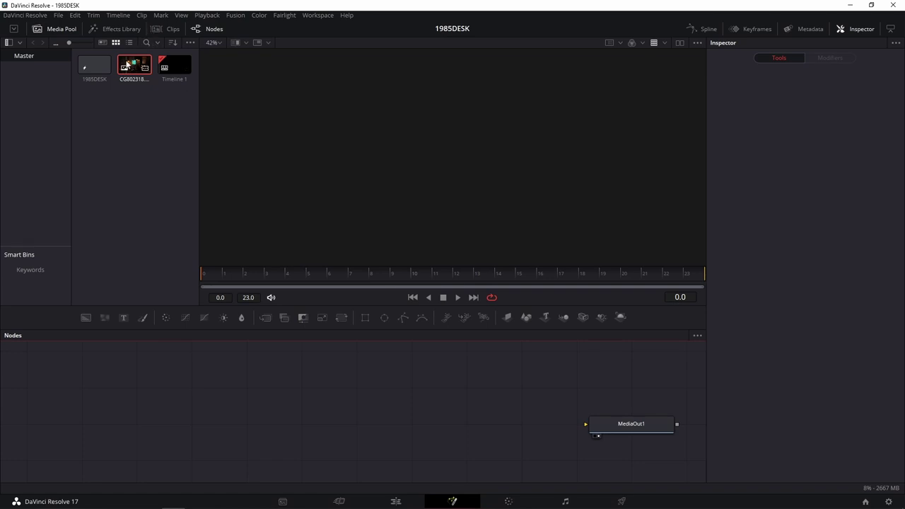
Add the CG802318 clip as MediaIn1, view its desk render, and check the Scripts menu
{"action": "mouse_move", "coordinate": [129, 67]}
{"action": "left_mouse_down"}
{"action": "mouse_move", "coordinate": [168, 362]}
{"action": "mouse_move", "coordinate": [162, 407]}
{"action": "left_mouse_up"}
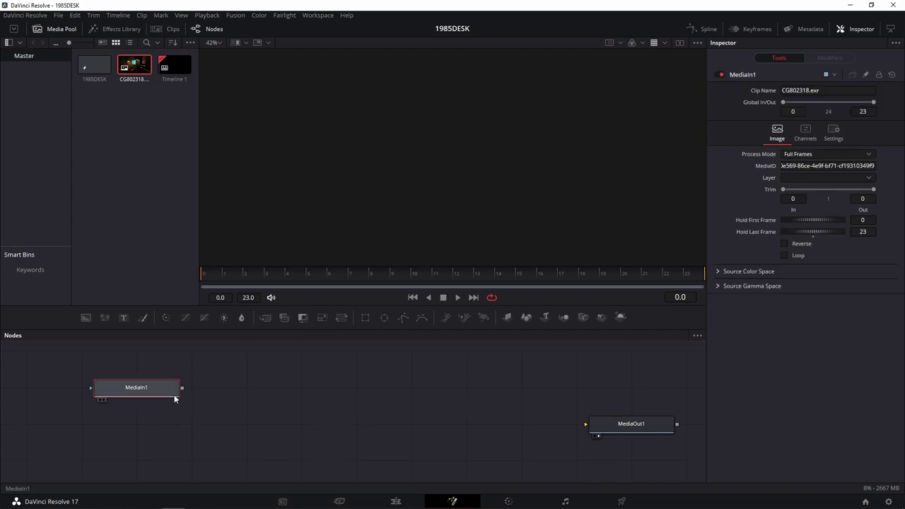
{"action": "key", "text": "1"}
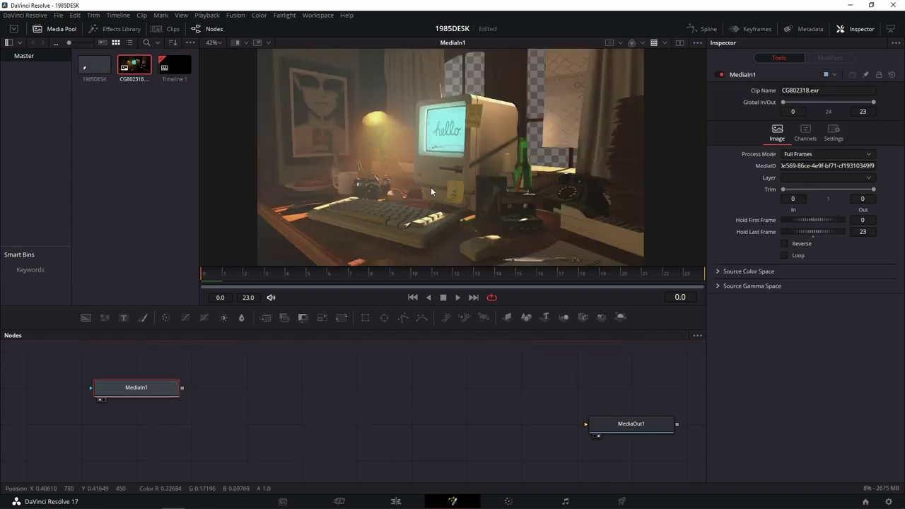
{"action": "left_click", "coordinate": [315, 15]}
{"action": "mouse_move", "coordinate": [373, 258]}
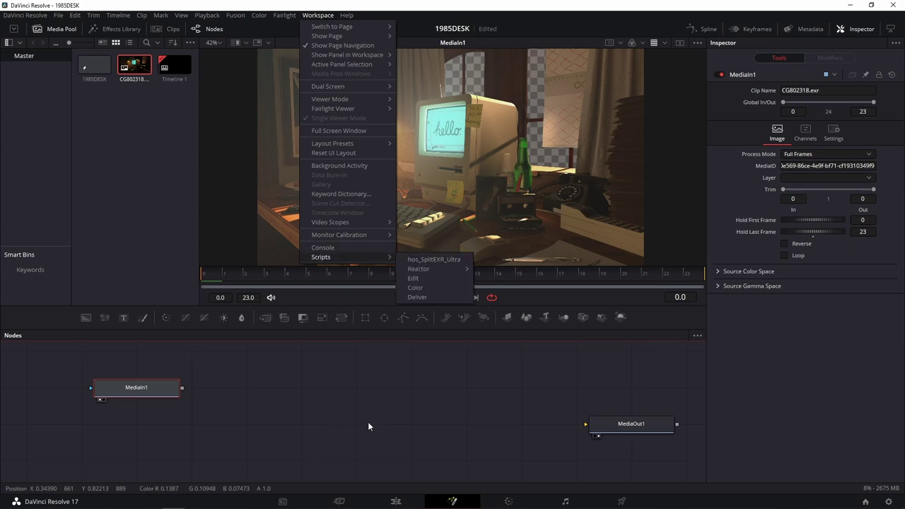
{"action": "left_click", "coordinate": [332, 386]}
{"action": "left_click_drag", "start_coordinate": [268, 359], "coordinate": [94, 417]}
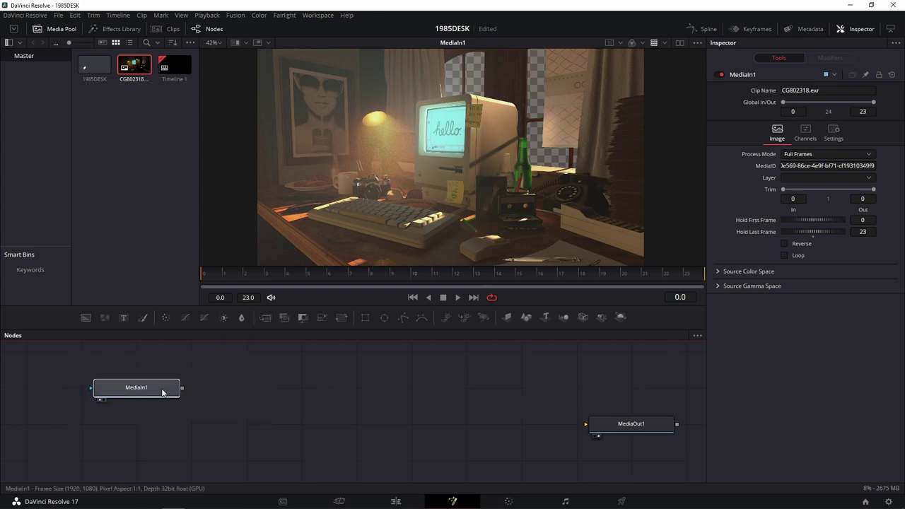
Replace MediaIn1 with a Loader reading CG802318.exr and view its desk render
{"action": "left_click_drag", "start_coordinate": [161, 387], "coordinate": [271, 423]}
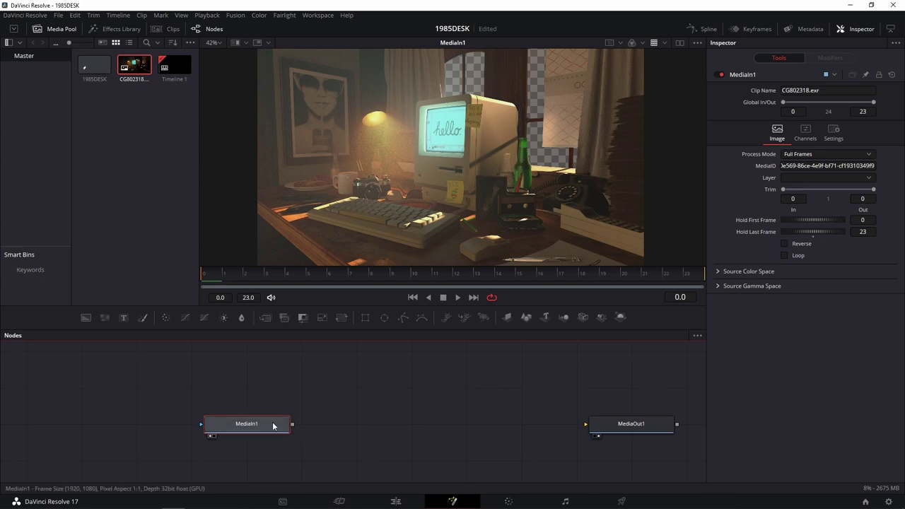
{"action": "key", "text": "Delete"}
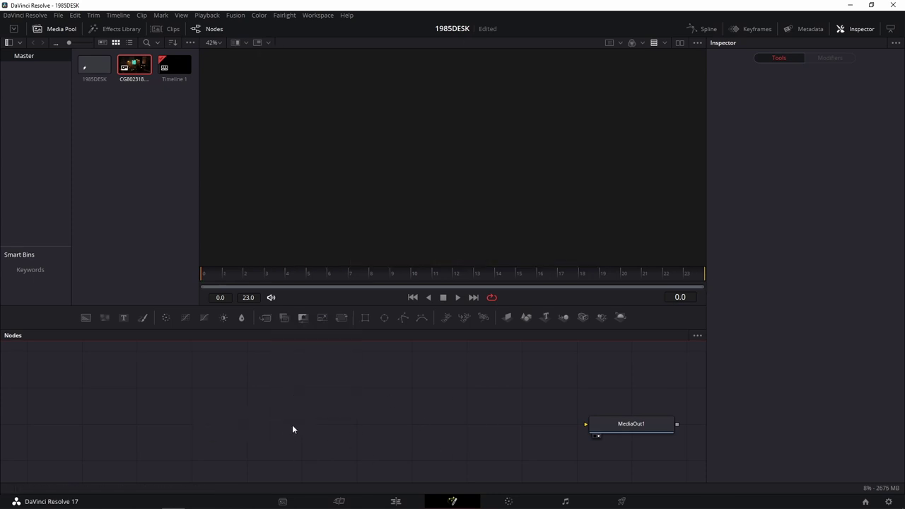
{"action": "key", "text": "shift+space"}
{"action": "type", "text": "gamut"}
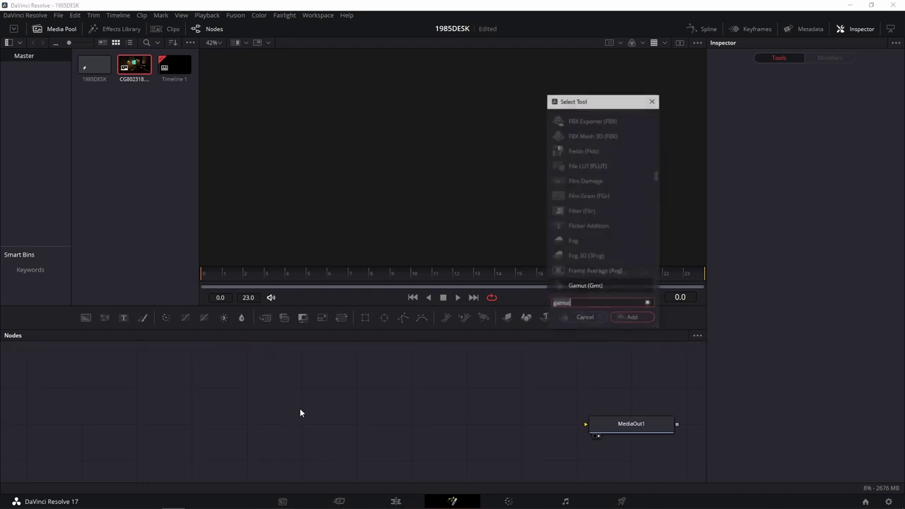
{"action": "key", "text": "BackSpace"}
{"action": "key", "text": "BackSpace"}
{"action": "key", "text": "BackSpace"}
{"action": "type", "text": "load"}
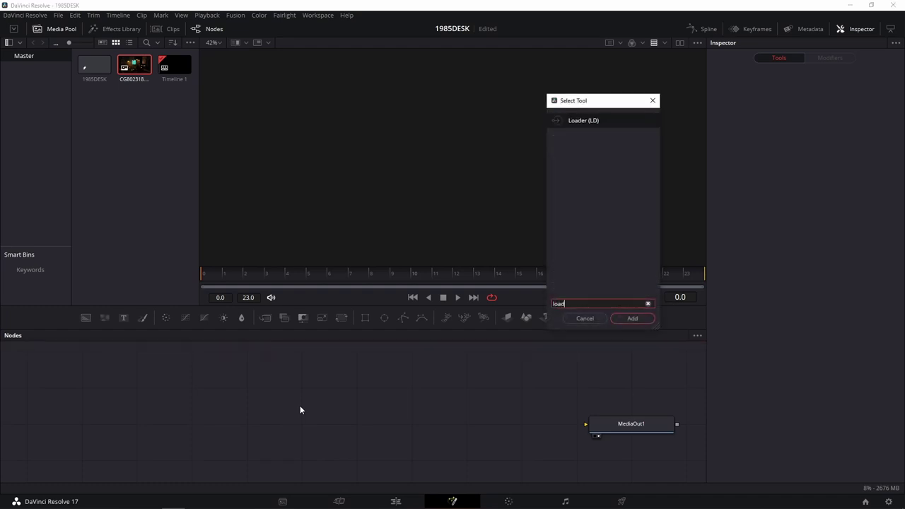
{"action": "left_click", "coordinate": [595, 120]}
{"action": "left_click", "coordinate": [632, 318]}
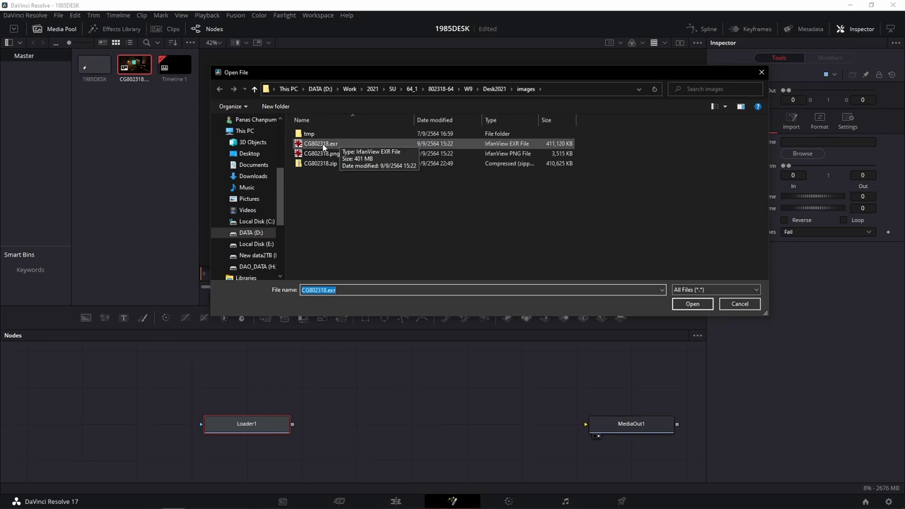
{"action": "left_click", "coordinate": [324, 147]}
{"action": "left_click", "coordinate": [691, 303]}
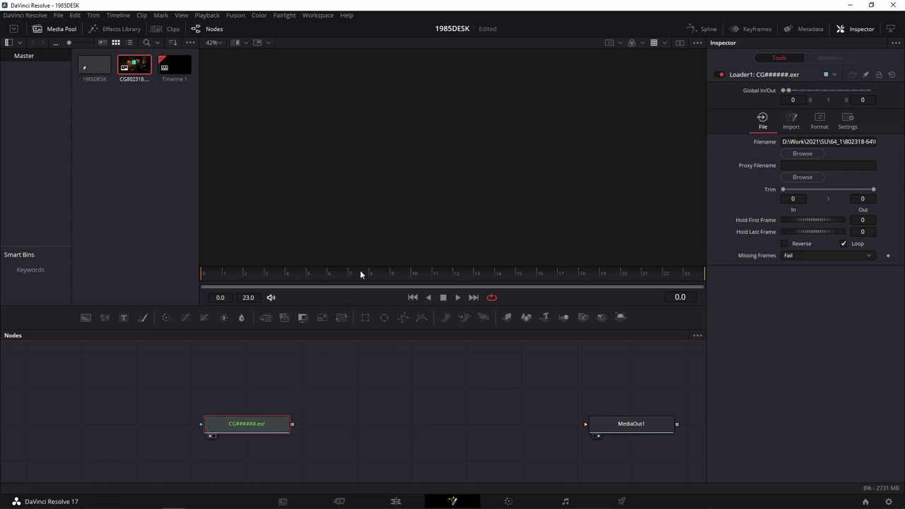
{"action": "key", "text": "1"}
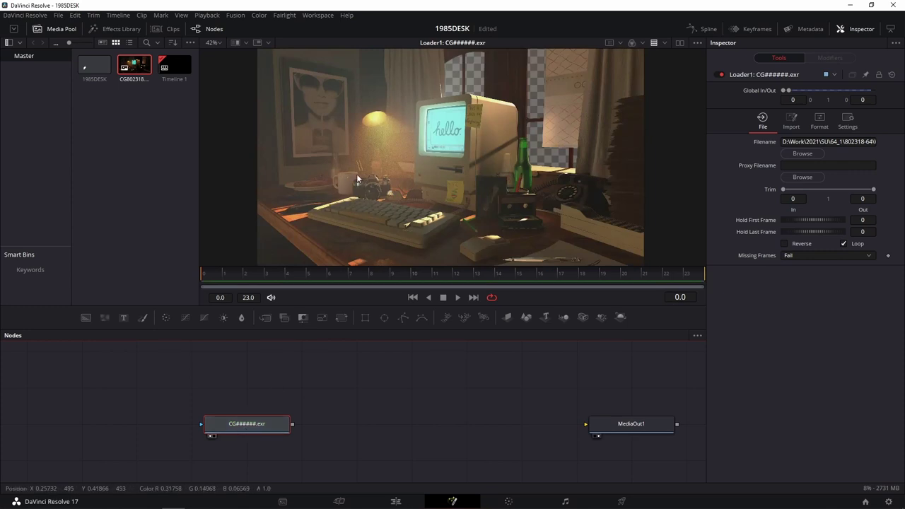
Expand the Loader's Format tab channel assignments and keep Red mapped to R
{"action": "left_click", "coordinate": [813, 120]}
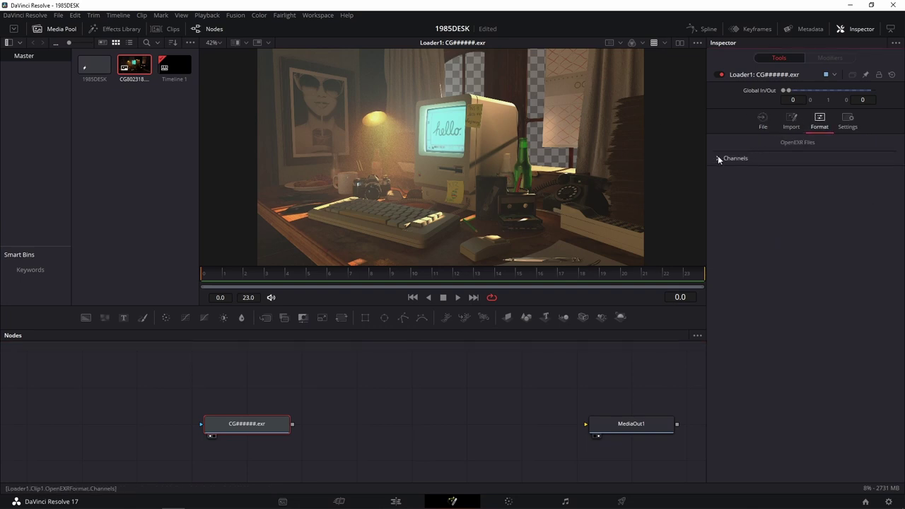
{"action": "left_click", "coordinate": [717, 157]}
{"action": "left_click", "coordinate": [855, 170]}
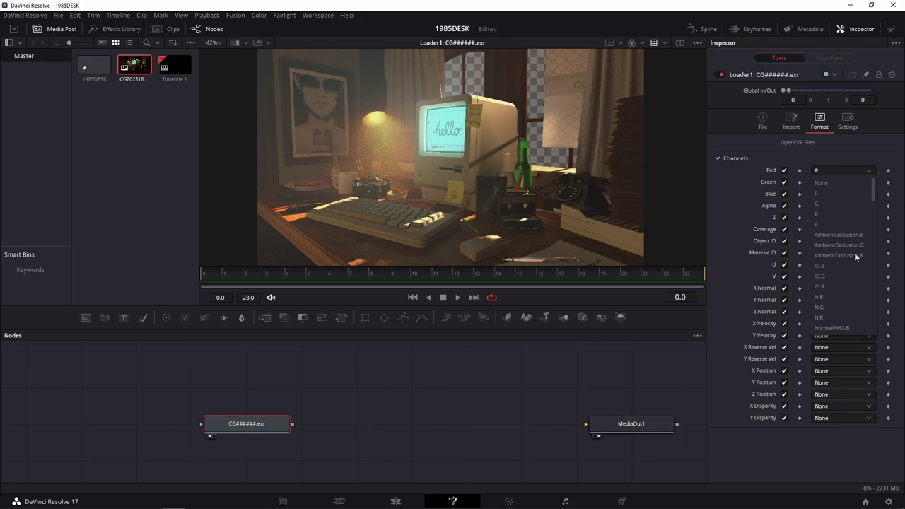
{"action": "left_click", "coordinate": [873, 149]}
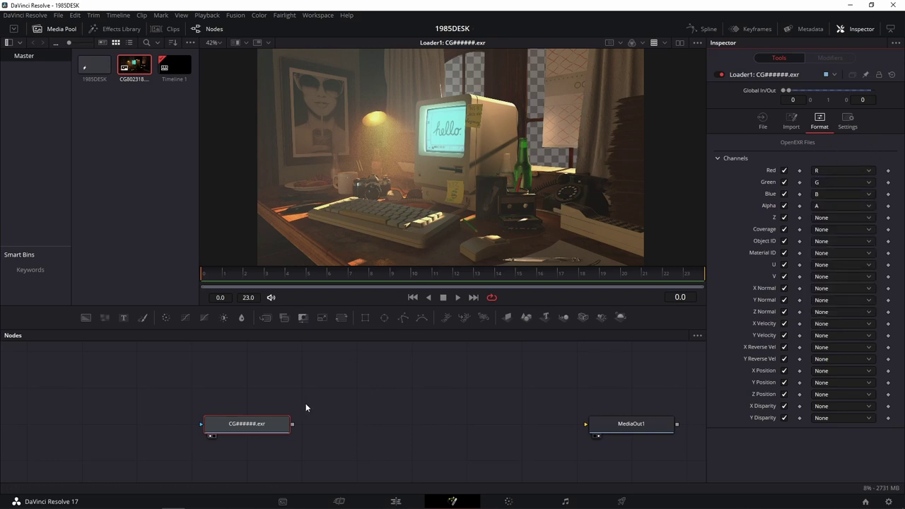
Place MediaOut1 to the left of Loader1 and reselect the loader
{"action": "left_click_drag", "start_coordinate": [618, 428], "coordinate": [363, 428]}
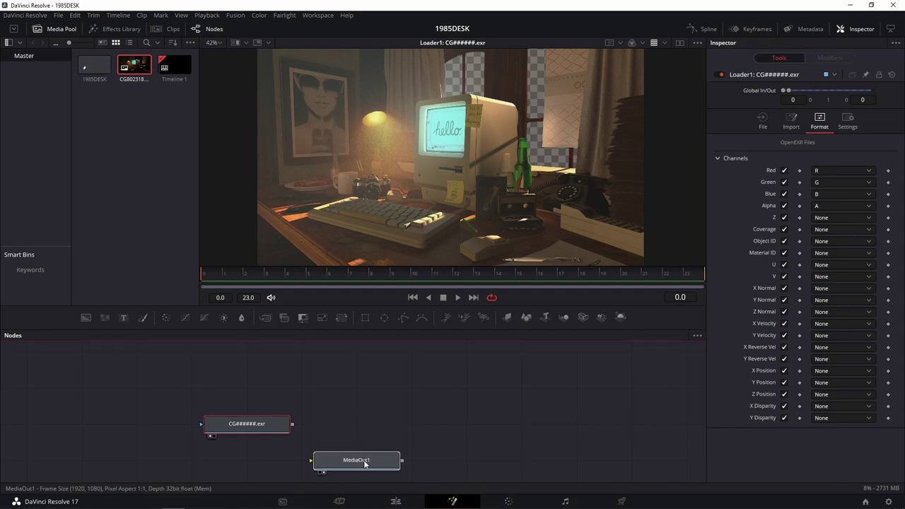
{"action": "mouse_move", "coordinate": [282, 423]}
{"action": "left_mouse_down"}
{"action": "mouse_move", "coordinate": [479, 393]}
{"action": "mouse_move", "coordinate": [480, 429]}
{"action": "left_mouse_up"}
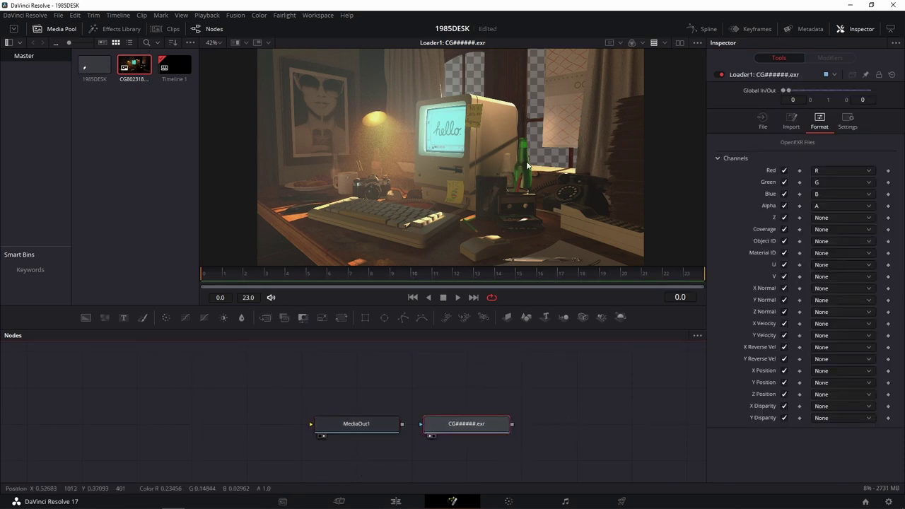
{"action": "left_click_drag", "start_coordinate": [329, 419], "coordinate": [275, 419]}
{"action": "left_click", "coordinate": [448, 429]}
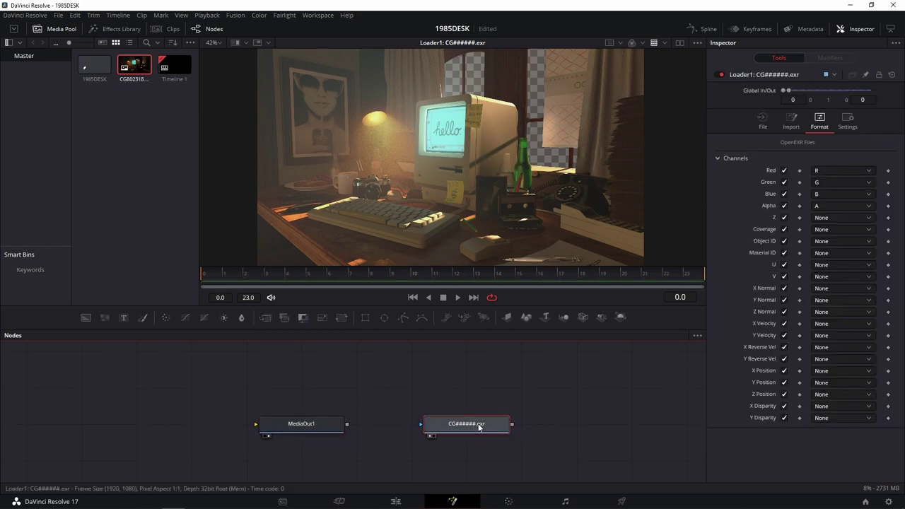
Run hos_SplitEXR_Ultra with Horizontal Layout placement to create the per-pass loaders
{"action": "left_click", "coordinate": [319, 15]}
{"action": "mouse_move", "coordinate": [378, 256]}
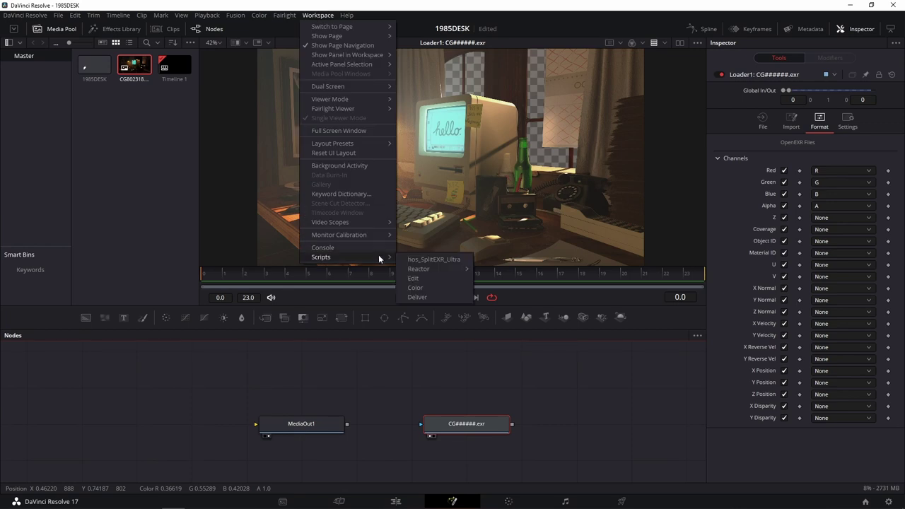
{"action": "left_click", "coordinate": [442, 260]}
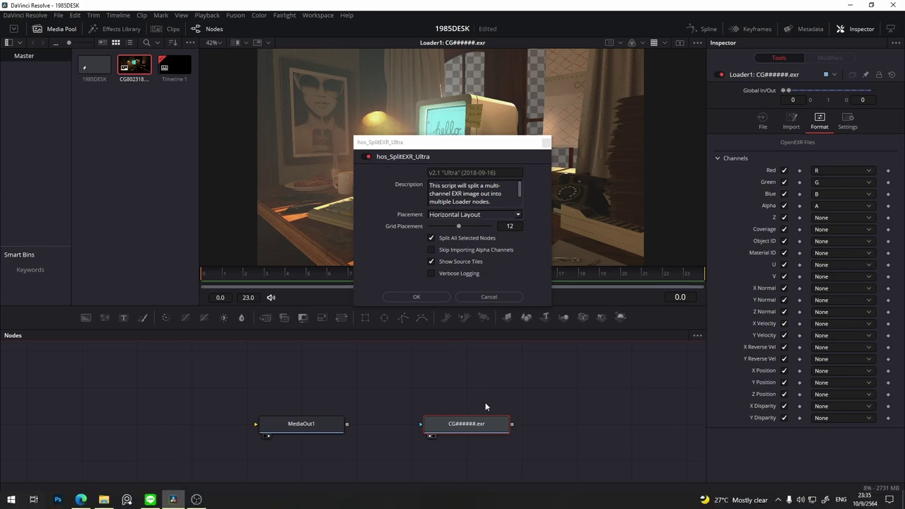
{"action": "left_click", "coordinate": [458, 214]}
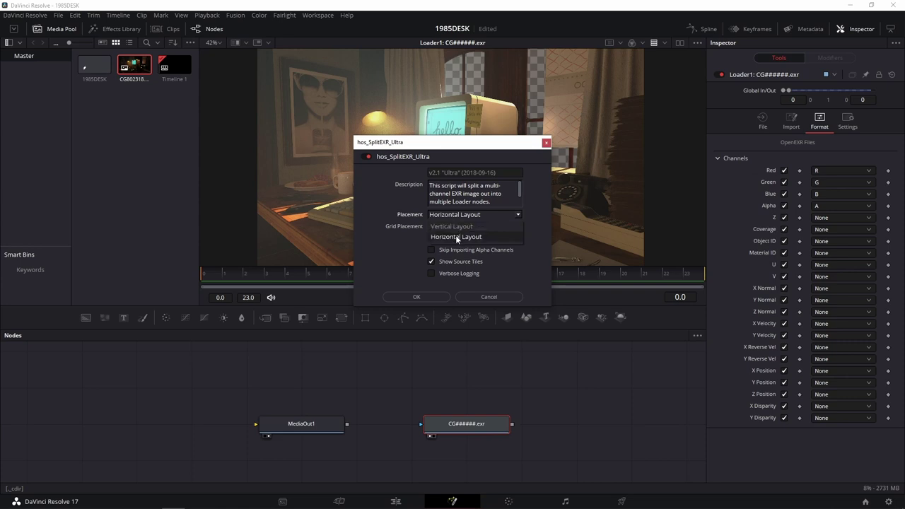
{"action": "left_click", "coordinate": [457, 236]}
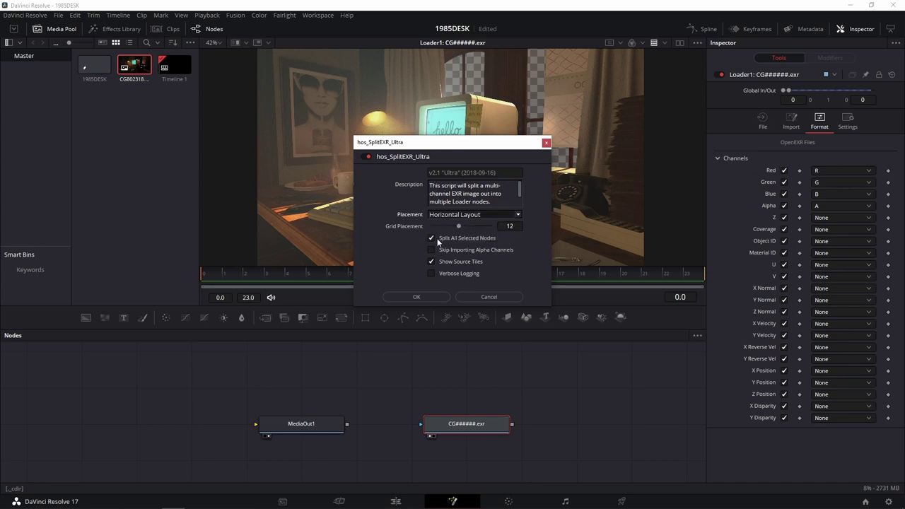
{"action": "left_click", "coordinate": [429, 297]}
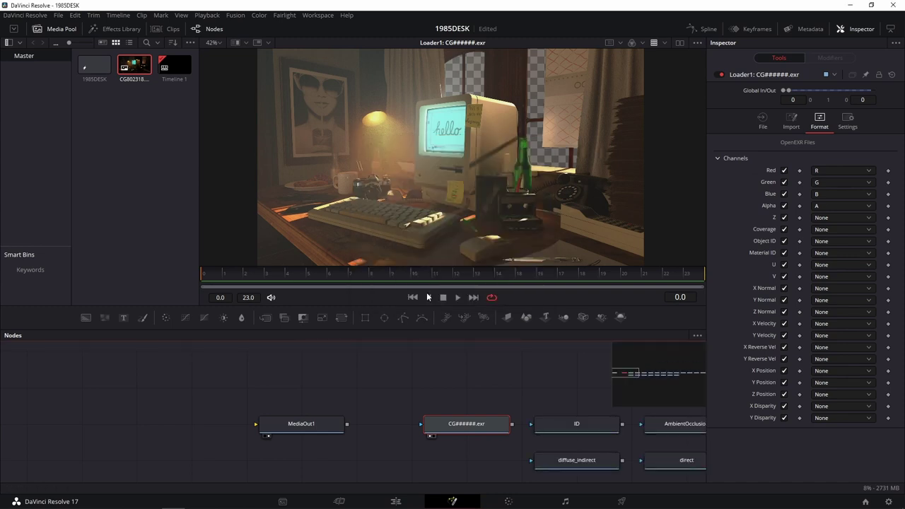
Pan and zoom out to show all three loader rows plus MediaOut1 and the original loader
{"action": "left_click_drag", "start_coordinate": [581, 377], "coordinate": [247, 346]}
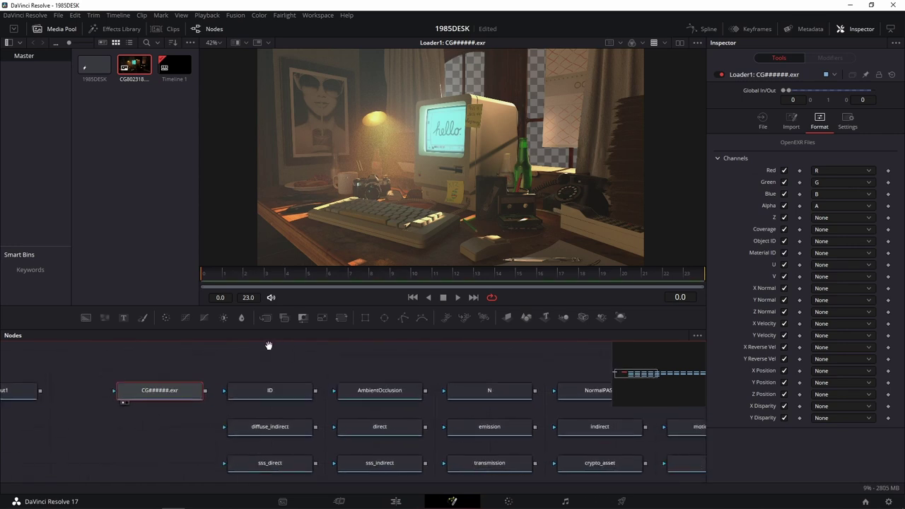
{"action": "scroll", "coordinate": [388, 370], "scroll_direction": "down", "scroll_amount": 2}
{"action": "mouse_move", "coordinate": [499, 365]}
{"action": "left_mouse_down"}
{"action": "mouse_move", "coordinate": [383, 354]}
{"action": "mouse_move", "coordinate": [403, 341]}
{"action": "mouse_move", "coordinate": [411, 349]}
{"action": "left_mouse_up"}
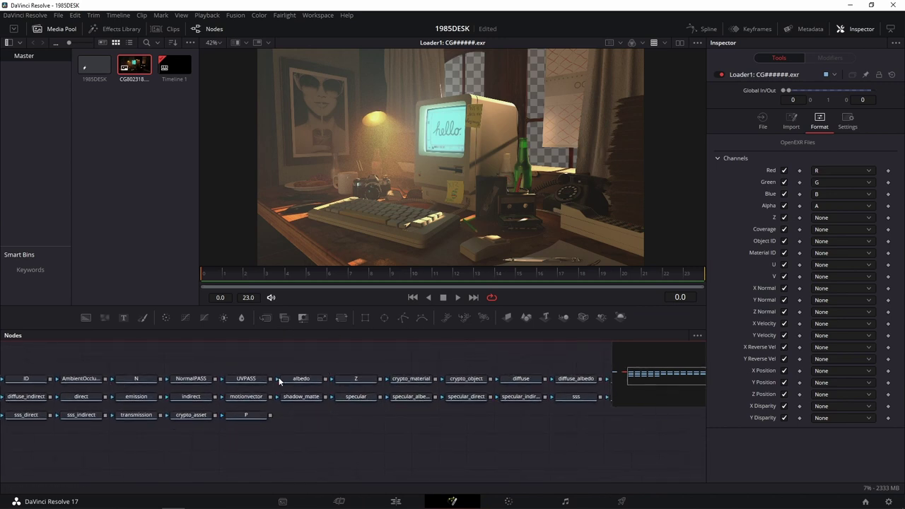
{"action": "left_click_drag", "start_coordinate": [410, 419], "coordinate": [469, 414]}
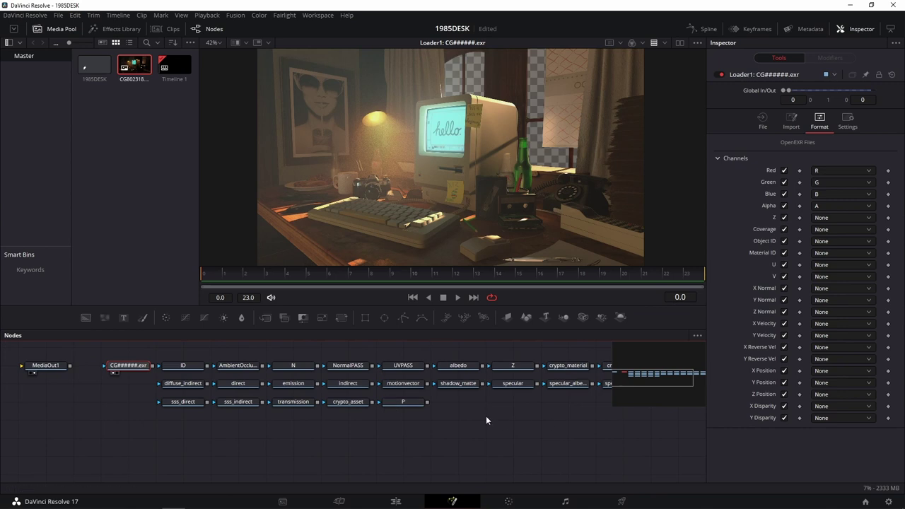
{"action": "scroll", "coordinate": [485, 419], "scroll_direction": "down", "scroll_amount": 3}
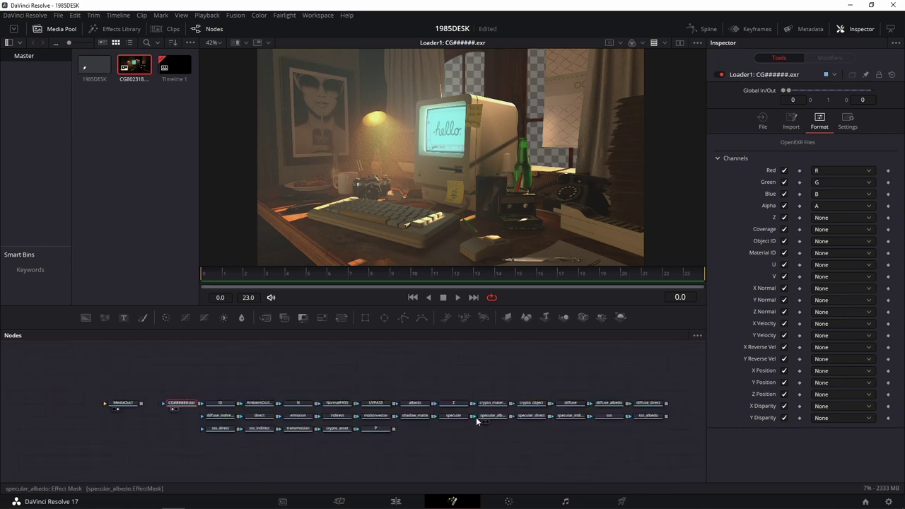
View the ID, AmbientOcclusion, N and NormalPASS passes one at a time
{"action": "left_click", "coordinate": [219, 402]}
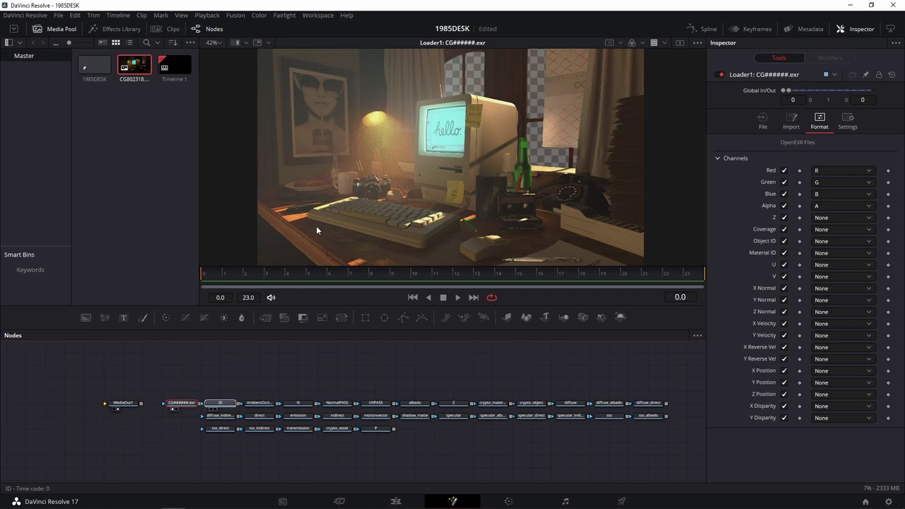
{"action": "key", "text": "1"}
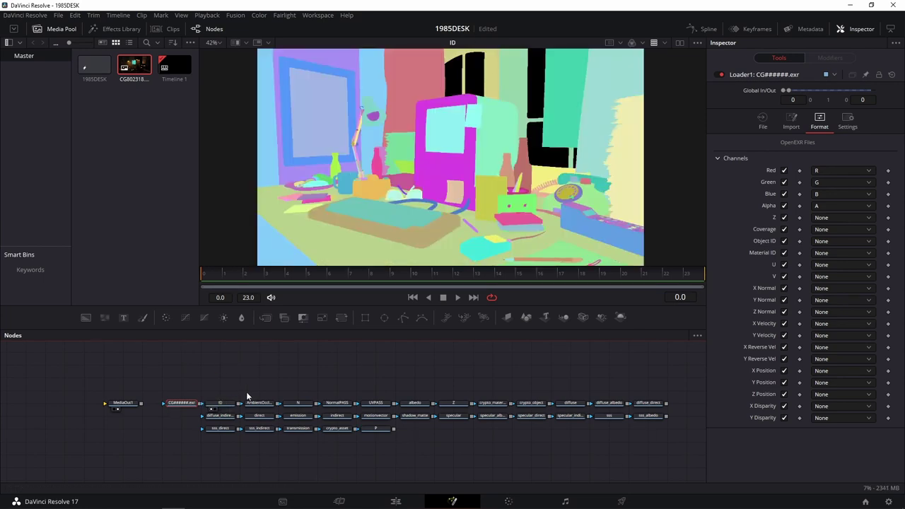
{"action": "left_click", "coordinate": [259, 402]}
{"action": "key", "text": "1"}
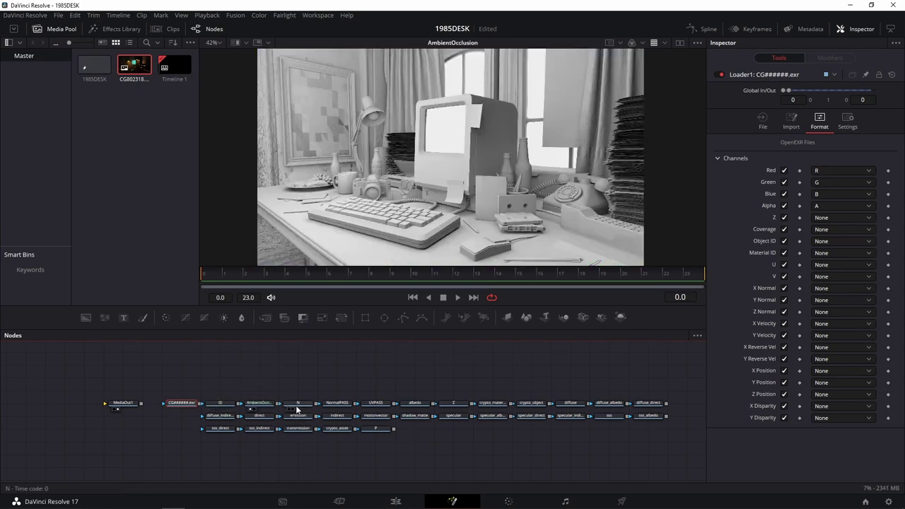
{"action": "left_click", "coordinate": [297, 406]}
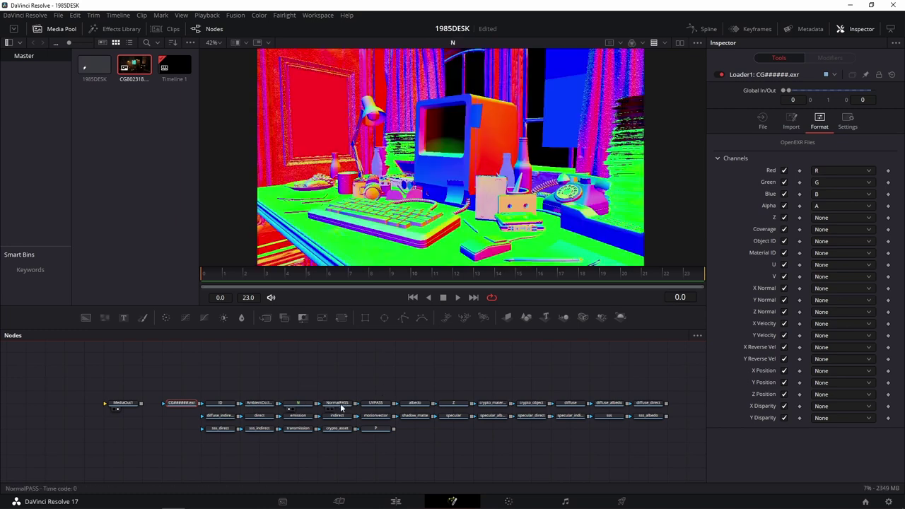
{"action": "left_click", "coordinate": [338, 403]}
{"action": "key", "text": "1"}
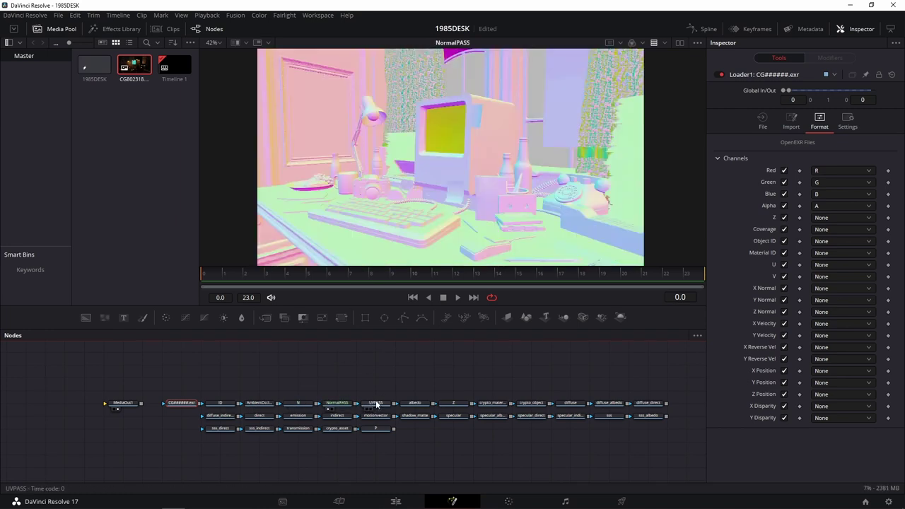
View the UVPASS, albedo, Z and crypto_material passes, then box-select and deselect the loaders
{"action": "left_click", "coordinate": [376, 403]}
{"action": "key", "text": "1"}
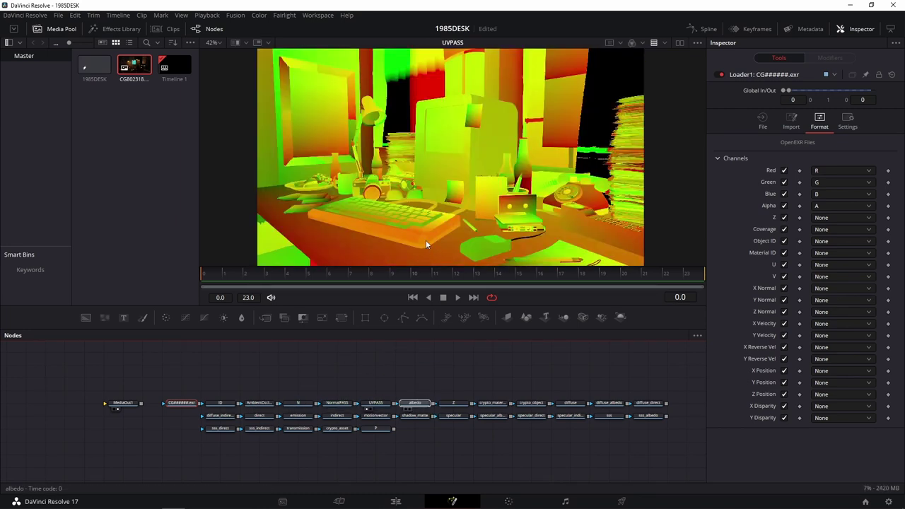
{"action": "key", "text": "1"}
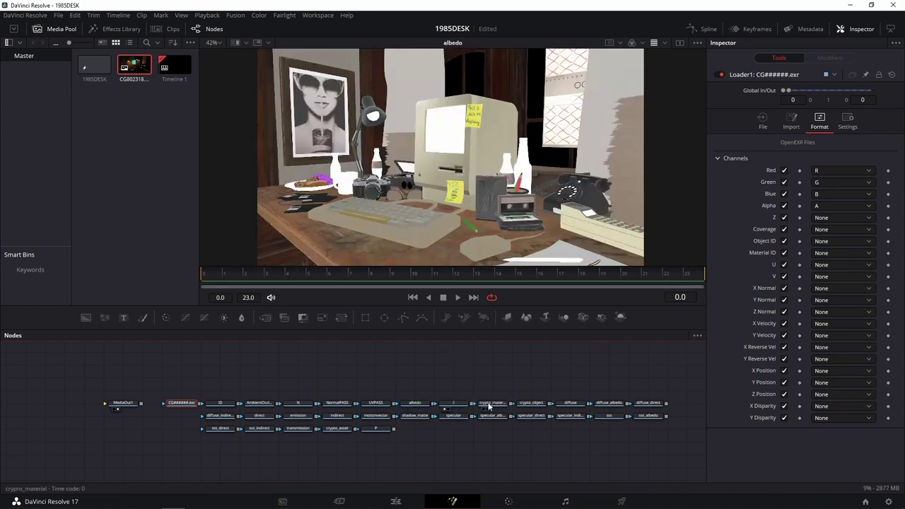
{"action": "key", "text": "1"}
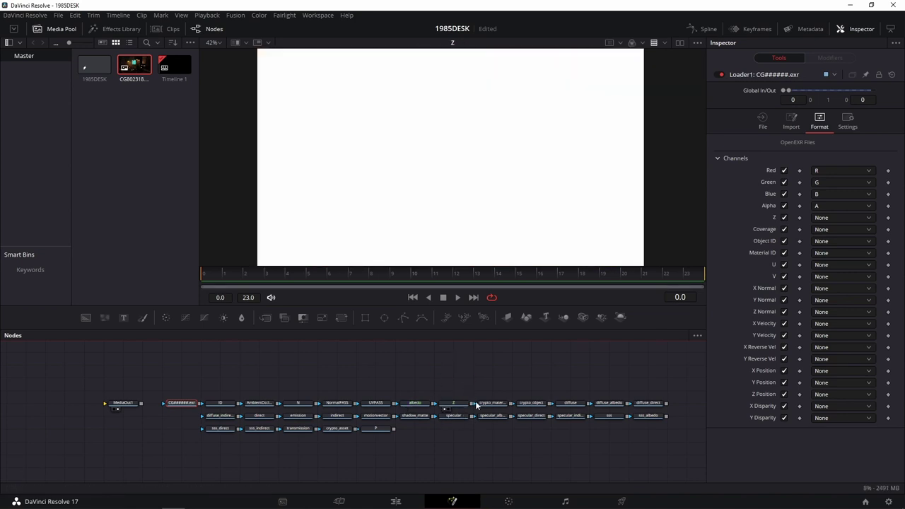
{"action": "key", "text": "1"}
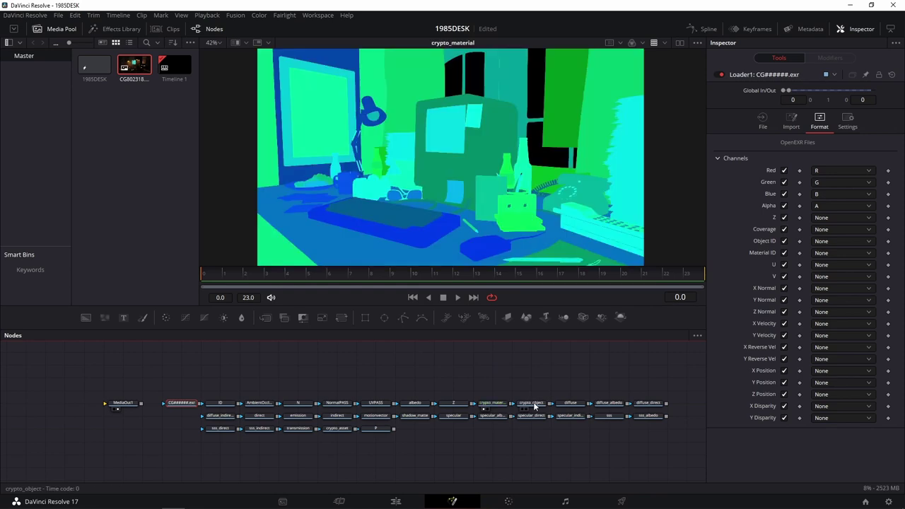
{"action": "mouse_move", "coordinate": [687, 383]}
{"action": "left_mouse_down"}
{"action": "mouse_move", "coordinate": [318, 469]}
{"action": "mouse_move", "coordinate": [228, 461]}
{"action": "left_mouse_up"}
{"action": "left_click_drag", "start_coordinate": [686, 370], "coordinate": [467, 376]}
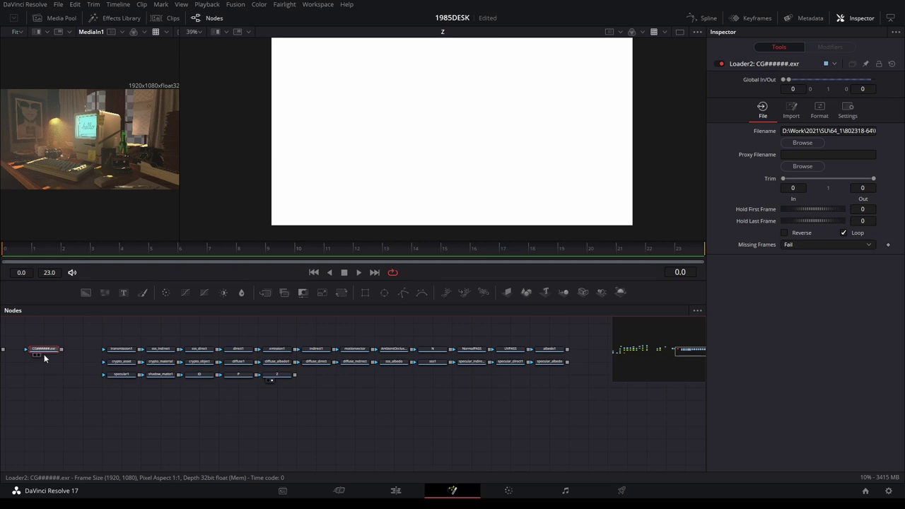
Compare the original EXR render with the diffuse1 pass in viewer 2, then save 1985DESK
{"action": "key", "text": "2"}
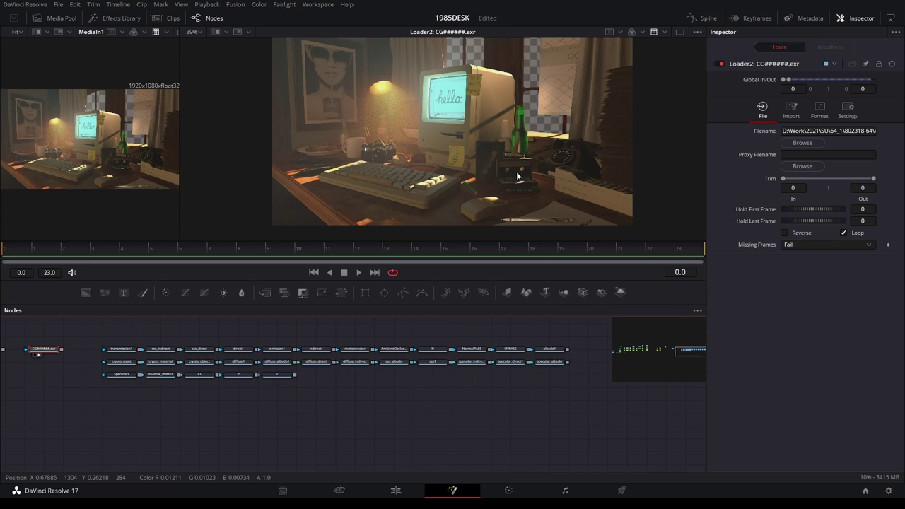
{"action": "scroll", "coordinate": [391, 414], "scroll_direction": "up", "scroll_amount": 2}
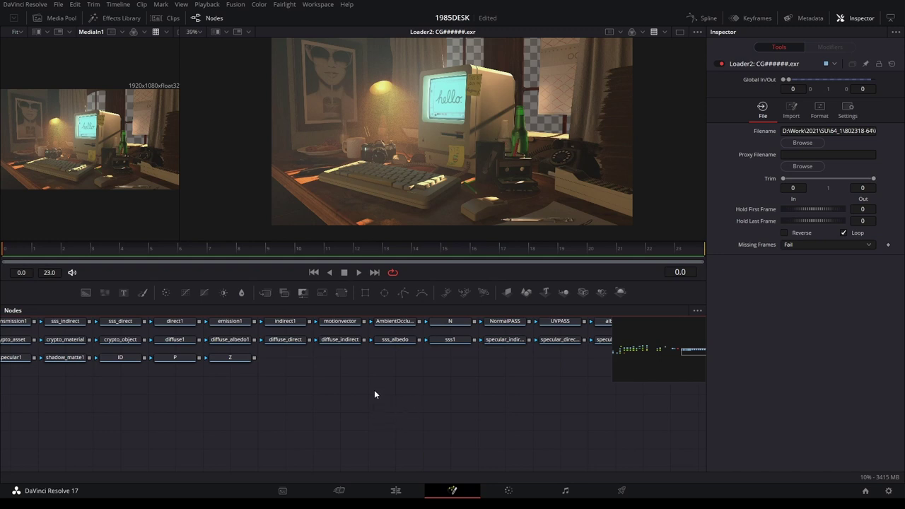
{"action": "left_click_drag", "start_coordinate": [373, 389], "coordinate": [499, 402]}
{"action": "left_click_drag", "start_coordinate": [300, 352], "coordinate": [463, 205]}
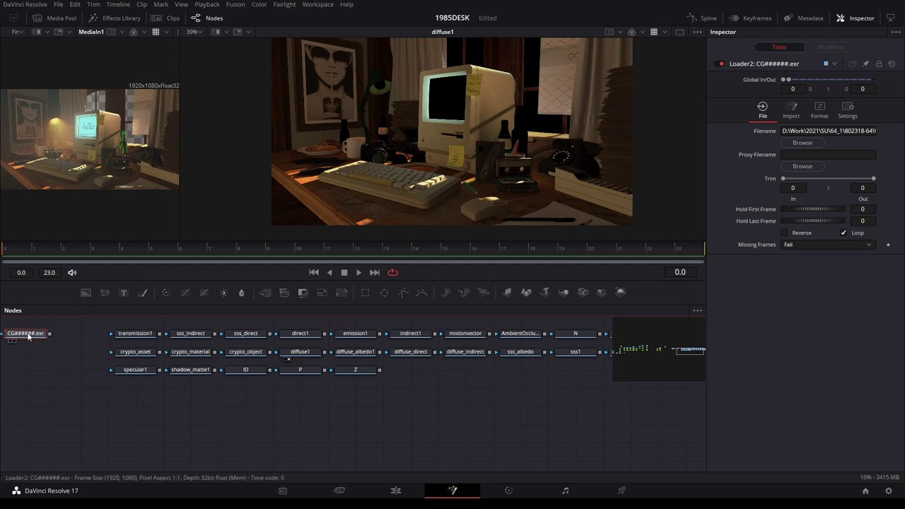
{"action": "key", "text": "2"}
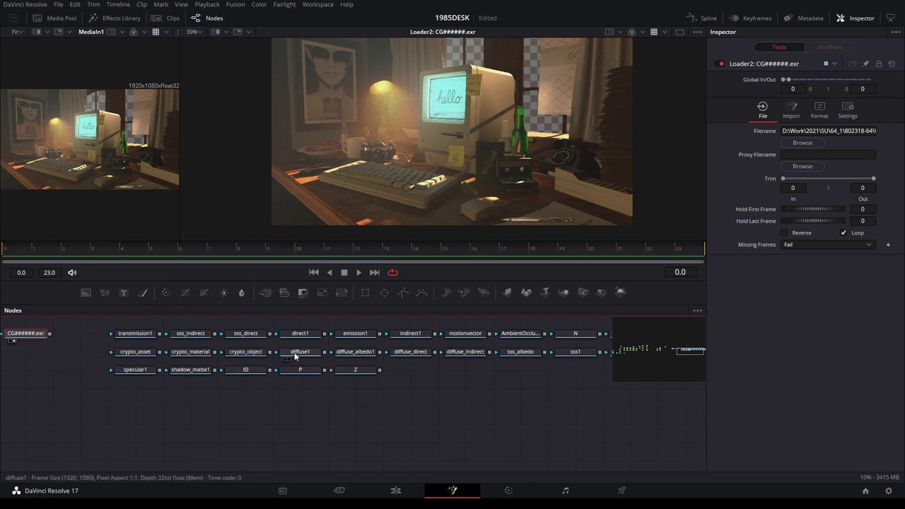
{"action": "key", "text": "2"}
{"action": "left_click_drag", "start_coordinate": [26, 333], "coordinate": [470, 160]}
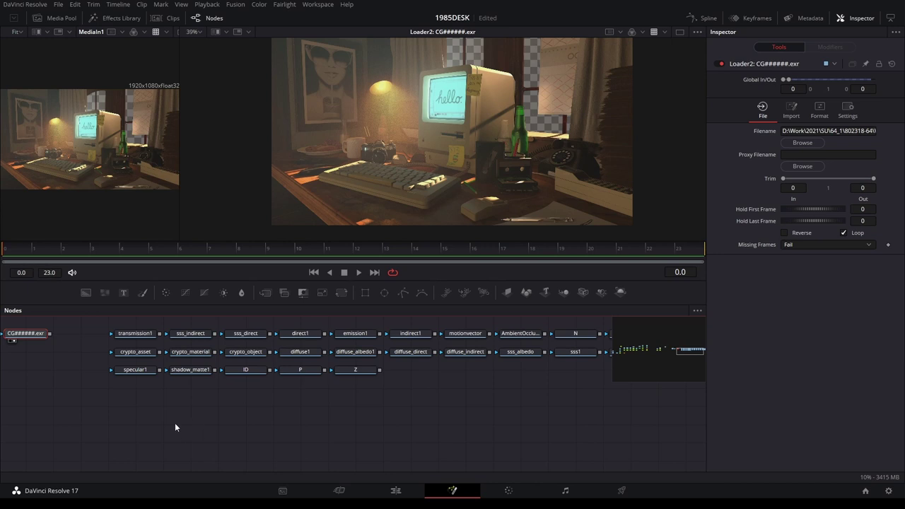
{"action": "key", "text": "ctrl+s"}
Frame the specular, ChannelBooleans and loader nodes, and zoom the viewer onto the camera top
{"action": "left_click_drag", "start_coordinate": [151, 420], "coordinate": [479, 438]}
{"action": "left_click_drag", "start_coordinate": [213, 419], "coordinate": [437, 397]}
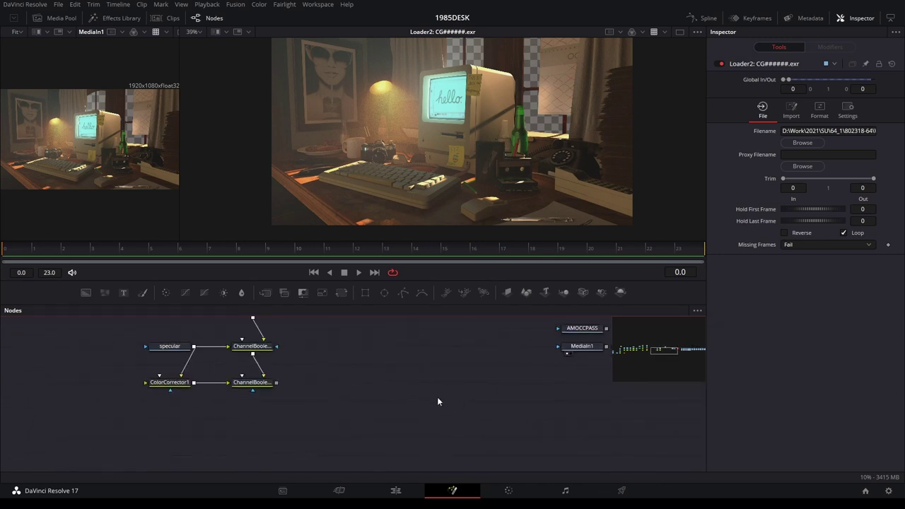
{"action": "left_click_drag", "start_coordinate": [384, 364], "coordinate": [448, 404]}
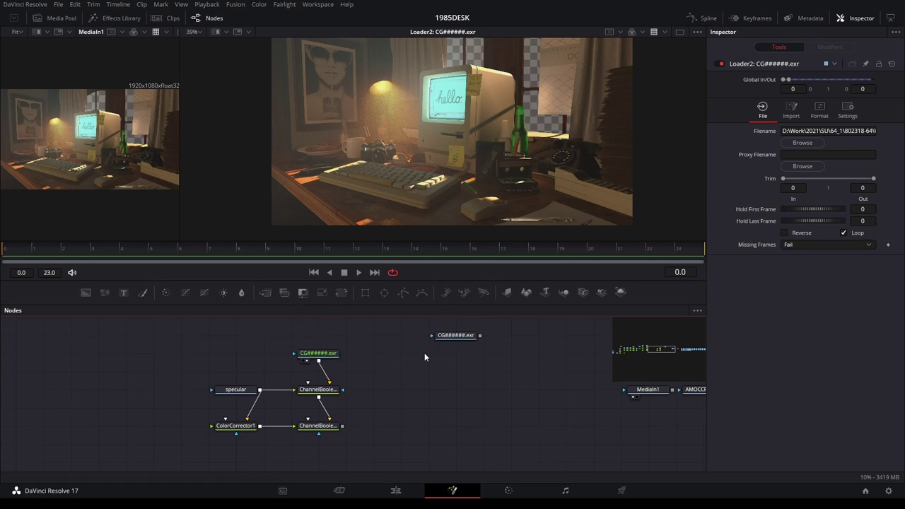
{"action": "scroll", "coordinate": [424, 354], "scroll_direction": "up", "scroll_amount": 2}
{"action": "mouse_move", "coordinate": [396, 362]}
{"action": "left_mouse_down"}
{"action": "mouse_move", "coordinate": [387, 345]}
{"action": "mouse_move", "coordinate": [422, 320]}
{"action": "left_mouse_up"}
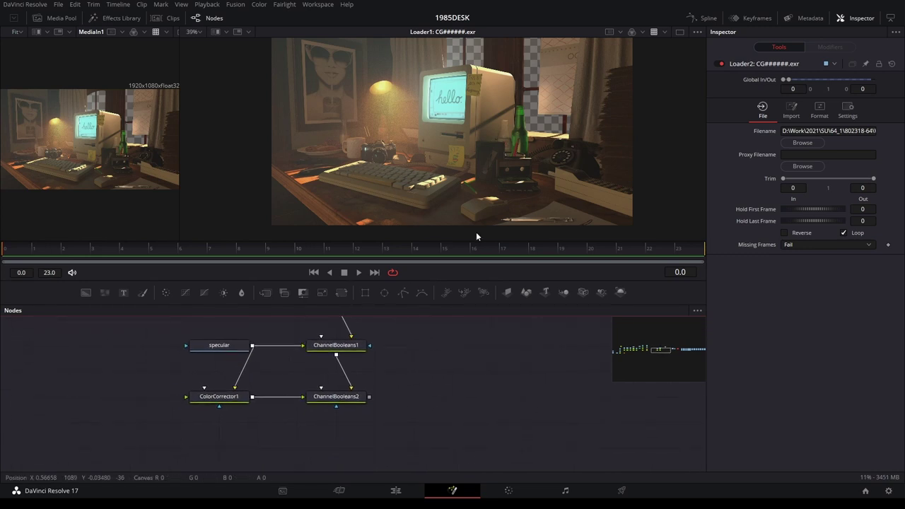
{"action": "scroll", "coordinate": [356, 169], "scroll_direction": "up", "scroll_amount": 5}
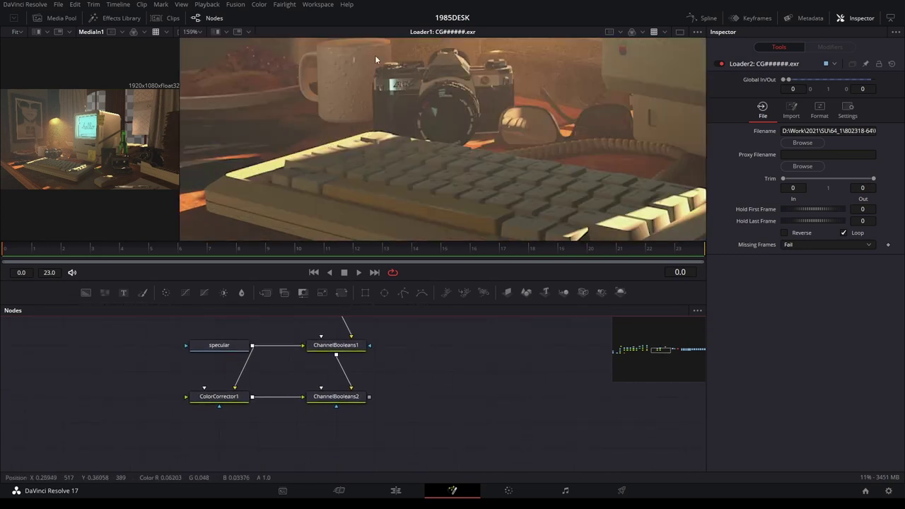
{"action": "scroll", "coordinate": [389, 117], "scroll_direction": "up", "scroll_amount": 2}
{"action": "left_click_drag", "start_coordinate": [384, 139], "coordinate": [346, 159]}
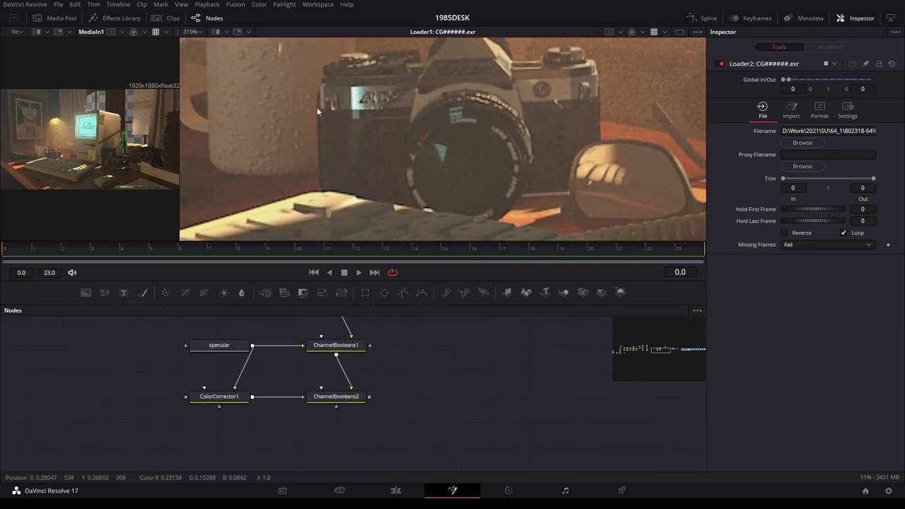
{"action": "left_click_drag", "start_coordinate": [426, 335], "coordinate": [424, 365]}
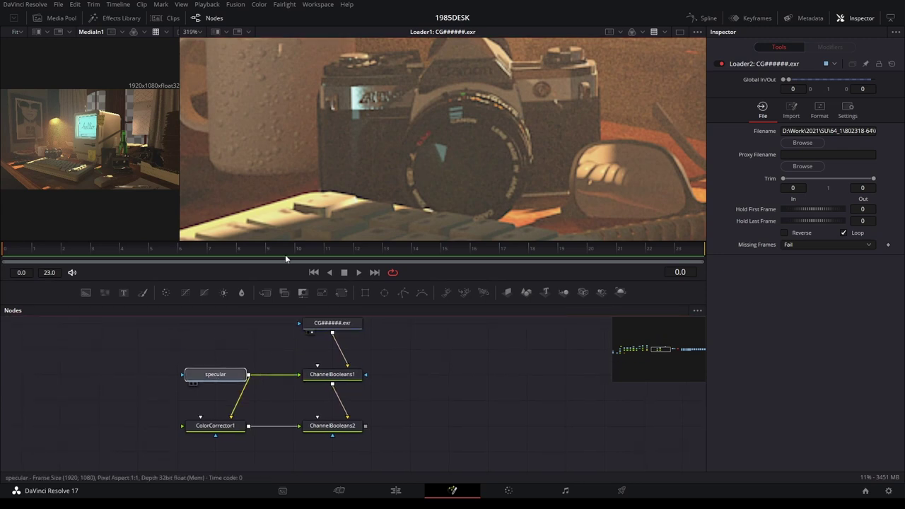
View the specular pass close up on the camera and load ChannelBooleans1 in the Inspector
{"action": "key", "text": "2"}
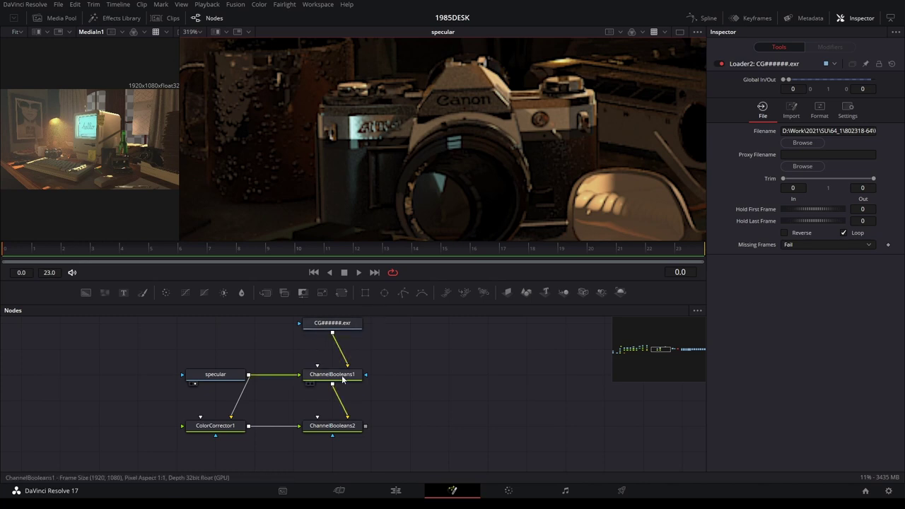
{"action": "scroll", "coordinate": [424, 374], "scroll_direction": "up", "scroll_amount": 1}
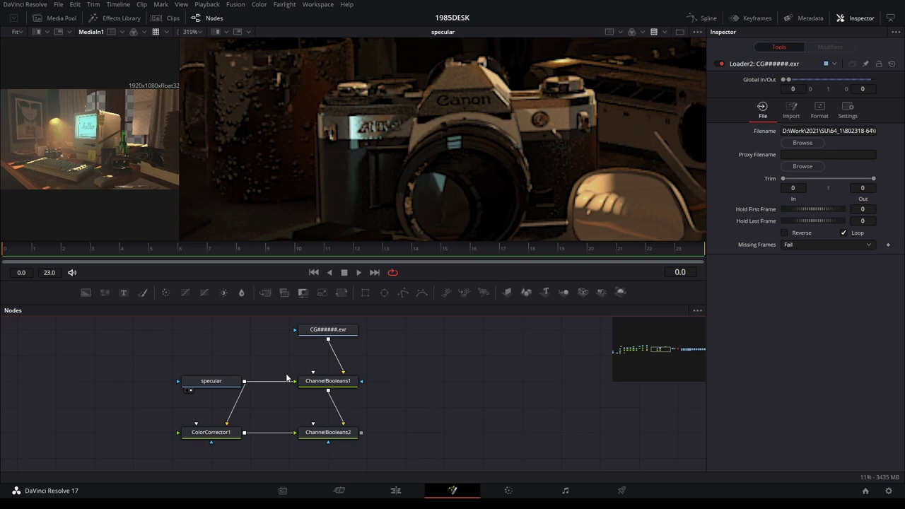
{"action": "left_click", "coordinate": [330, 384]}
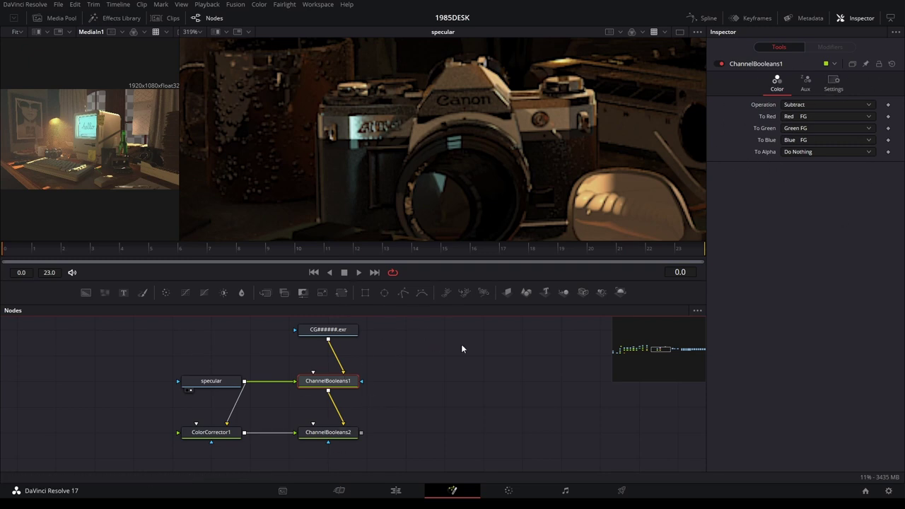
Switch the viewer from the original CG######.exr render to the specular pass
{"action": "left_click_drag", "start_coordinate": [461, 364], "coordinate": [529, 371]}
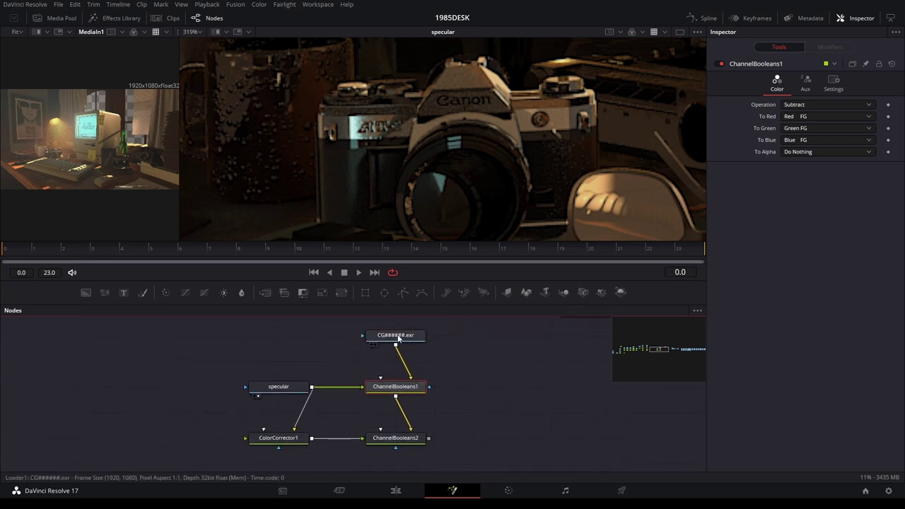
{"action": "key", "text": "2"}
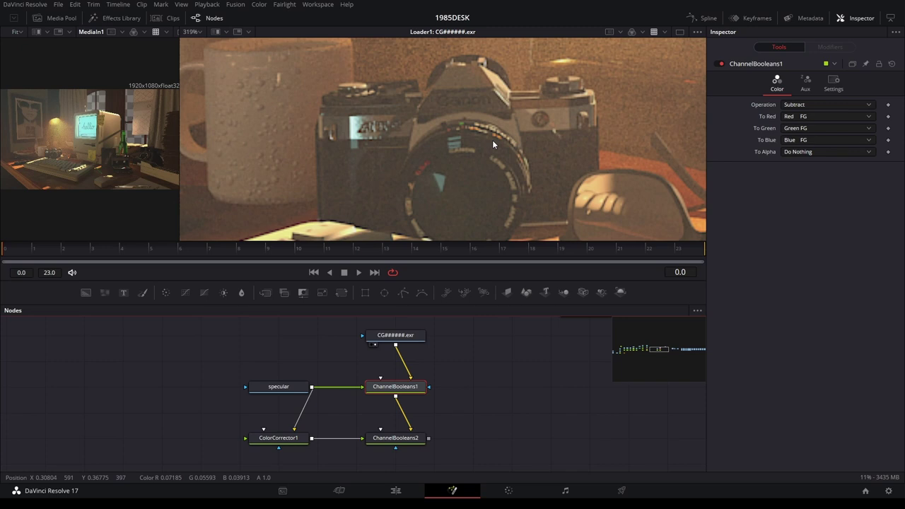
{"action": "left_click", "coordinate": [258, 395]}
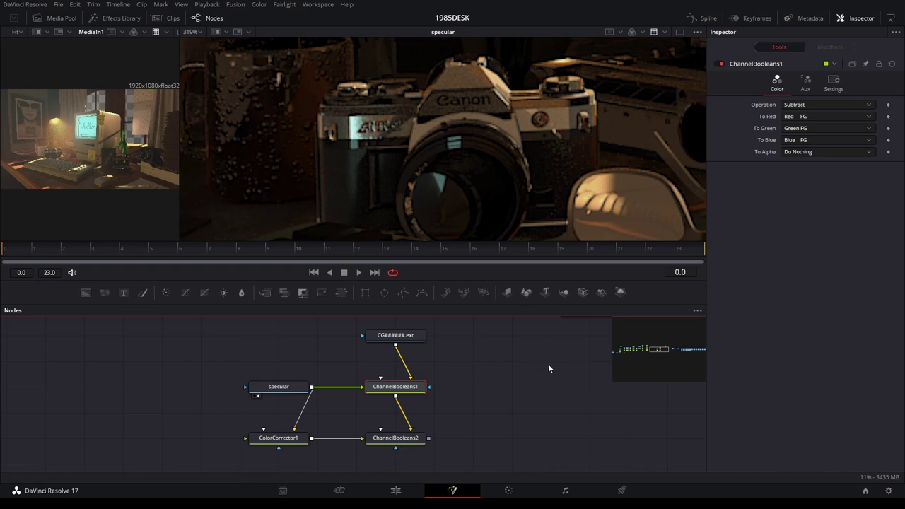
Alternate the original render and specular pass, ending on the ChannelBooleans1 subtraction result
{"action": "left_click_drag", "start_coordinate": [548, 363], "coordinate": [512, 361]}
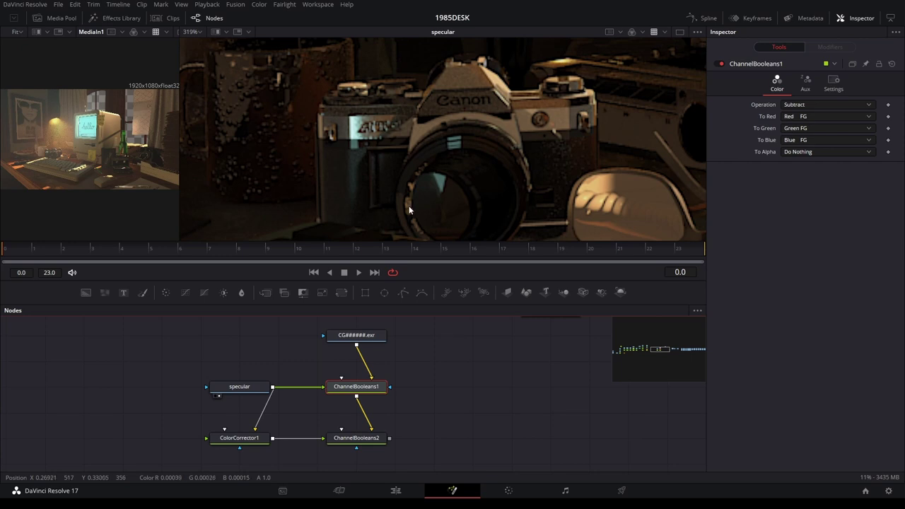
{"action": "left_click_drag", "start_coordinate": [417, 352], "coordinate": [437, 349]}
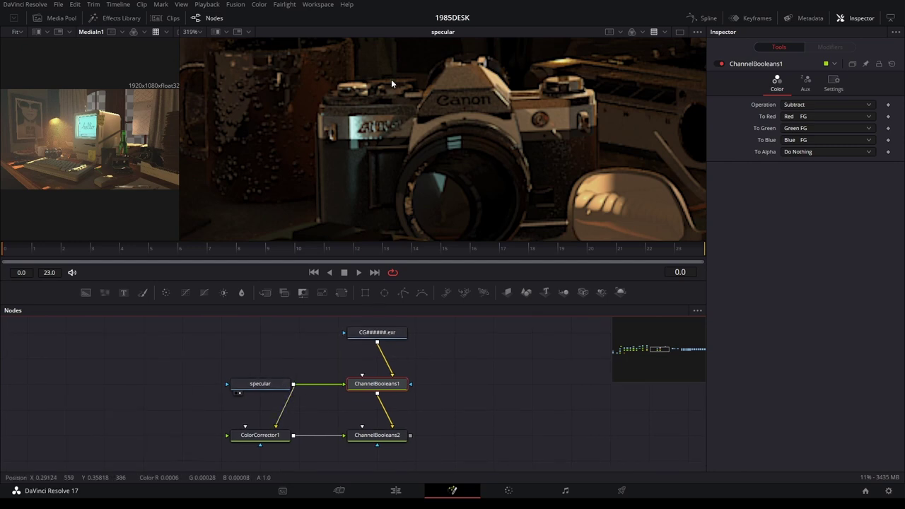
{"action": "left_click_drag", "start_coordinate": [376, 333], "coordinate": [460, 164]}
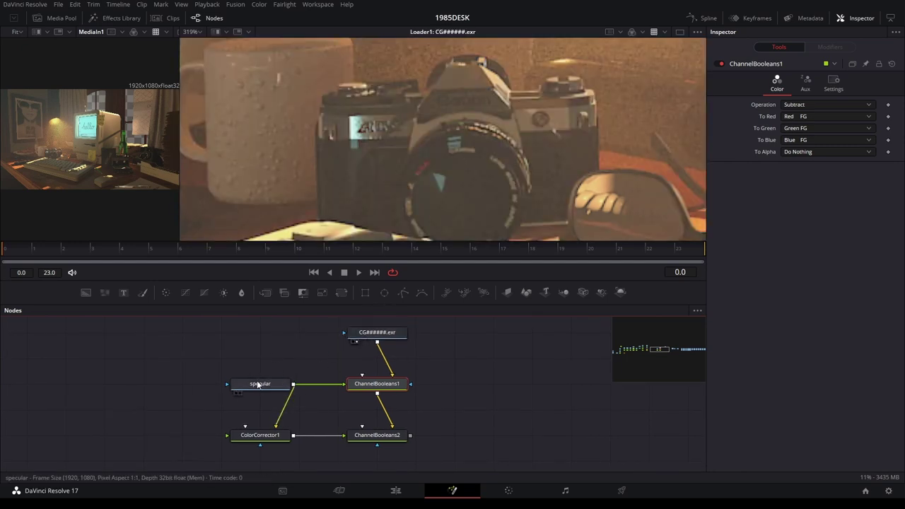
{"action": "left_click_drag", "start_coordinate": [260, 383], "coordinate": [383, 126]}
{"action": "left_click_drag", "start_coordinate": [391, 333], "coordinate": [524, 122]}
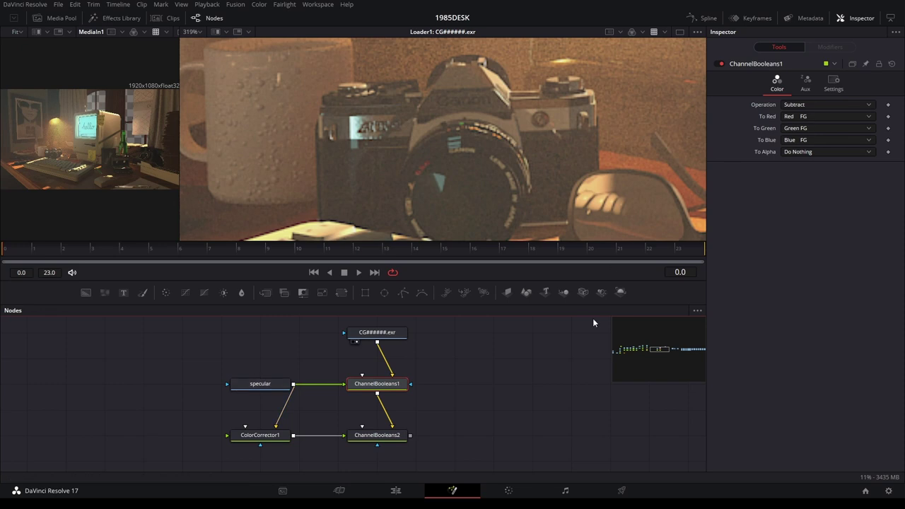
{"action": "left_click_drag", "start_coordinate": [377, 383], "coordinate": [455, 228]}
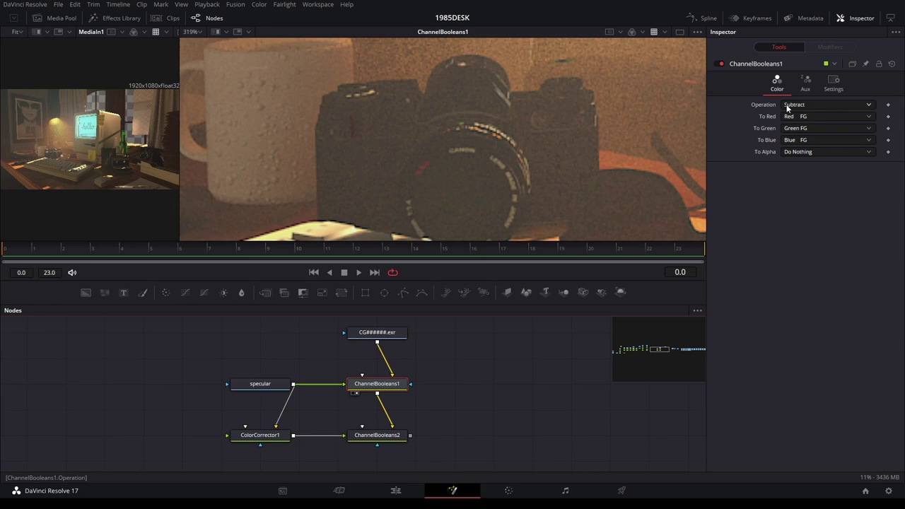
{"action": "left_click", "coordinate": [355, 342]}
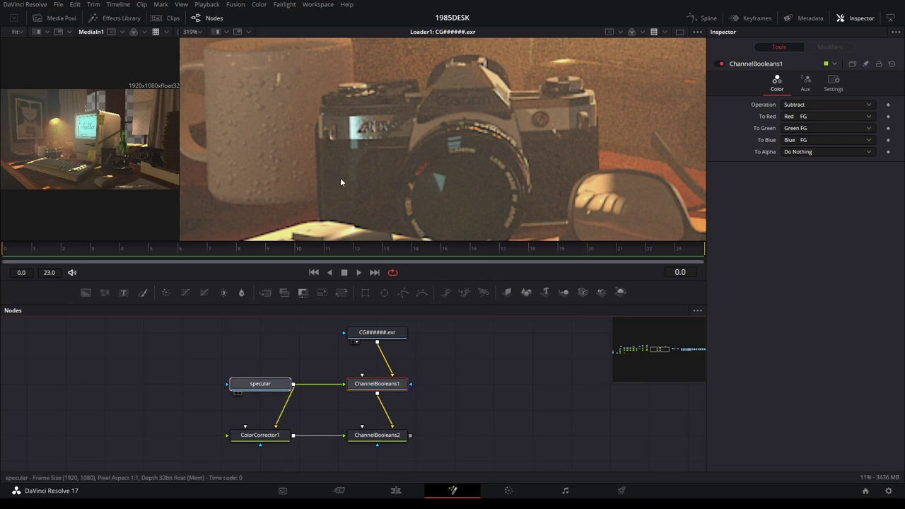
{"action": "left_click_drag", "start_coordinate": [340, 182], "coordinate": [322, 177]}
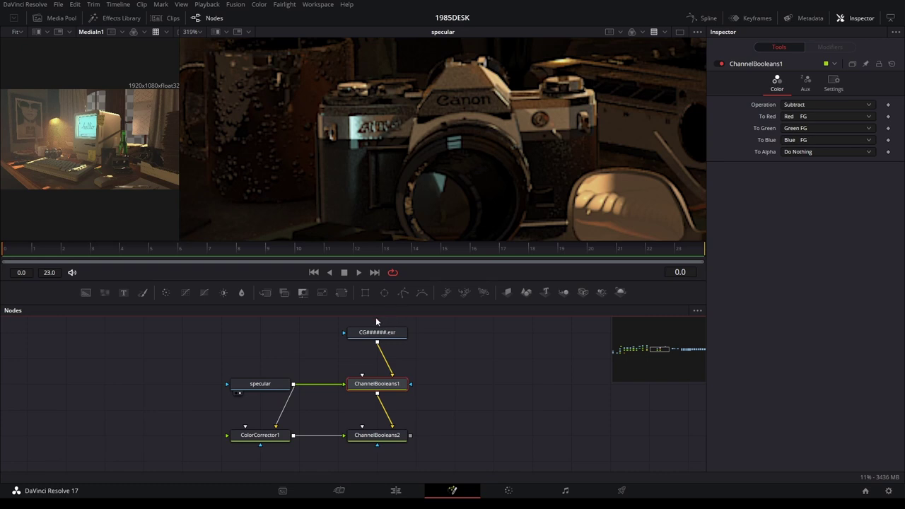
{"action": "scroll", "coordinate": [455, 369], "scroll_direction": "up", "scroll_amount": 2}
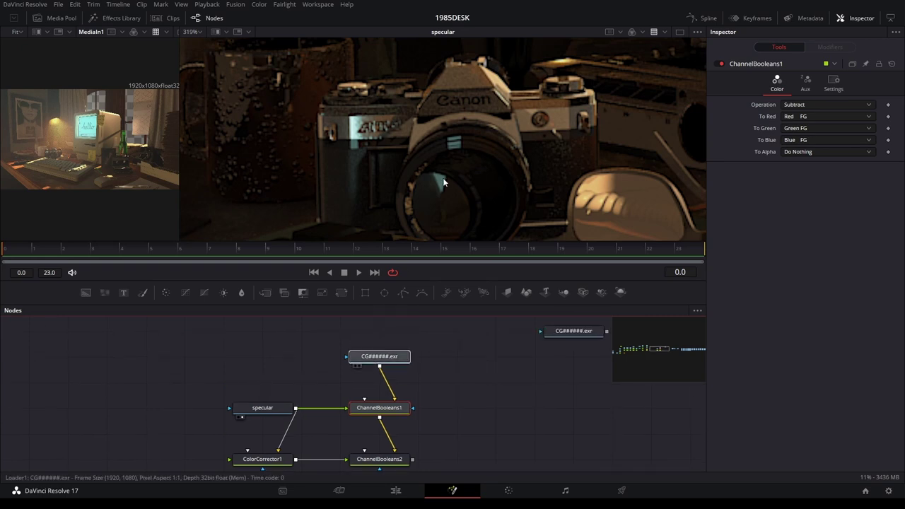
{"action": "left_click_drag", "start_coordinate": [442, 177], "coordinate": [432, 183]}
{"action": "left_click_drag", "start_coordinate": [276, 407], "coordinate": [403, 151]}
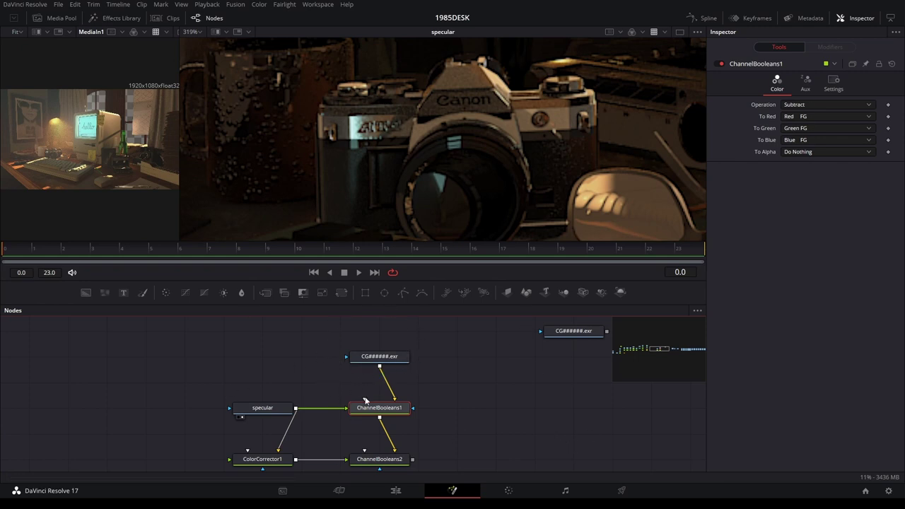
{"action": "left_click_drag", "start_coordinate": [459, 191], "coordinate": [461, 183]}
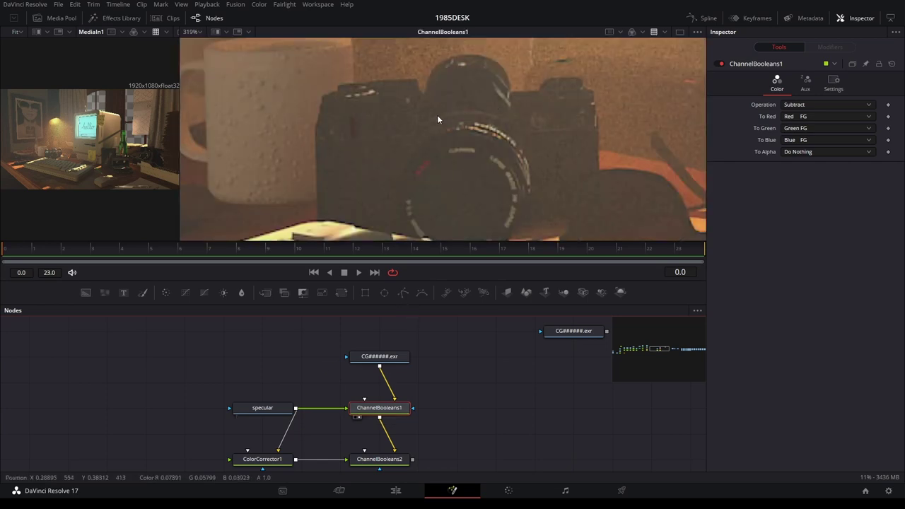
{"action": "left_click_drag", "start_coordinate": [263, 413], "coordinate": [402, 190]}
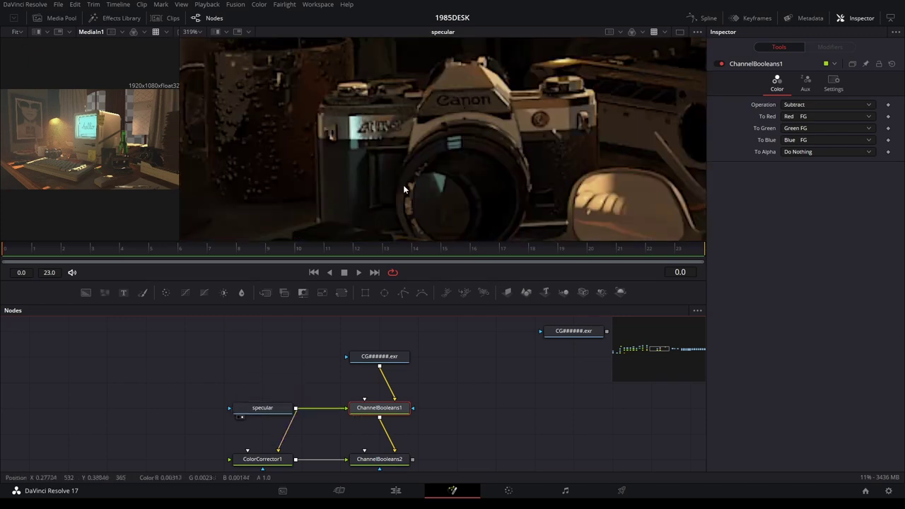
{"action": "left_click_drag", "start_coordinate": [379, 356], "coordinate": [460, 198]}
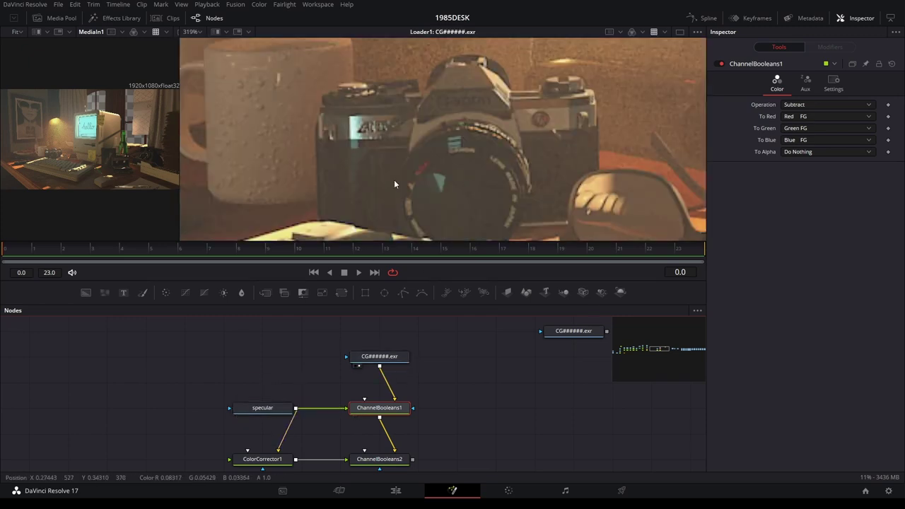
{"action": "left_click_drag", "start_coordinate": [283, 408], "coordinate": [439, 155]}
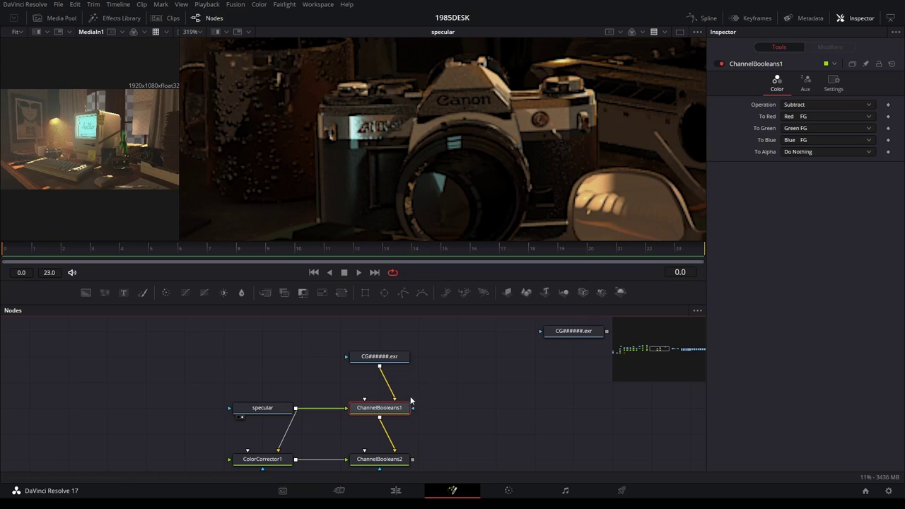
{"action": "left_click_drag", "start_coordinate": [389, 408], "coordinate": [522, 110]}
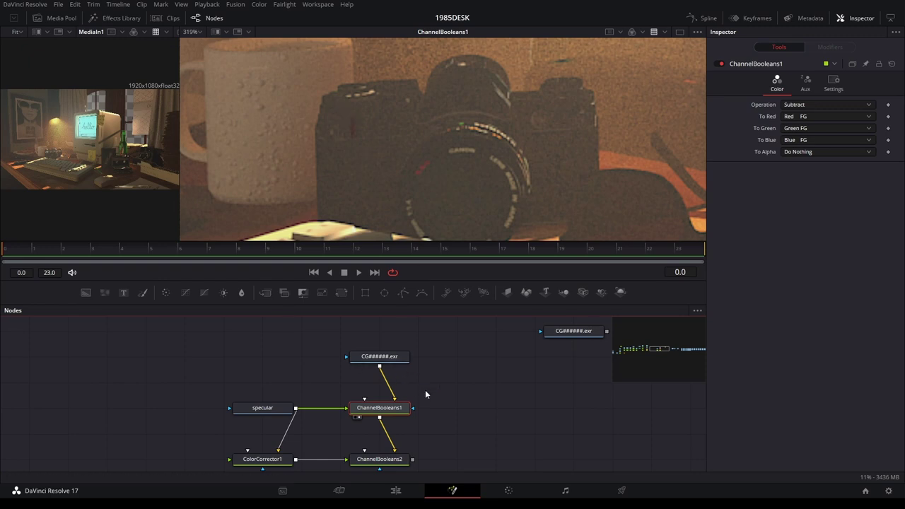
Pan to the glasses and toggle between the original render and the ChannelBooleans1 result
{"action": "left_click_drag", "start_coordinate": [425, 393], "coordinate": [424, 338]}
{"action": "mouse_move", "coordinate": [477, 143]}
{"action": "left_mouse_down"}
{"action": "mouse_move", "coordinate": [349, 113]}
{"action": "mouse_move", "coordinate": [552, 45]}
{"action": "left_mouse_up"}
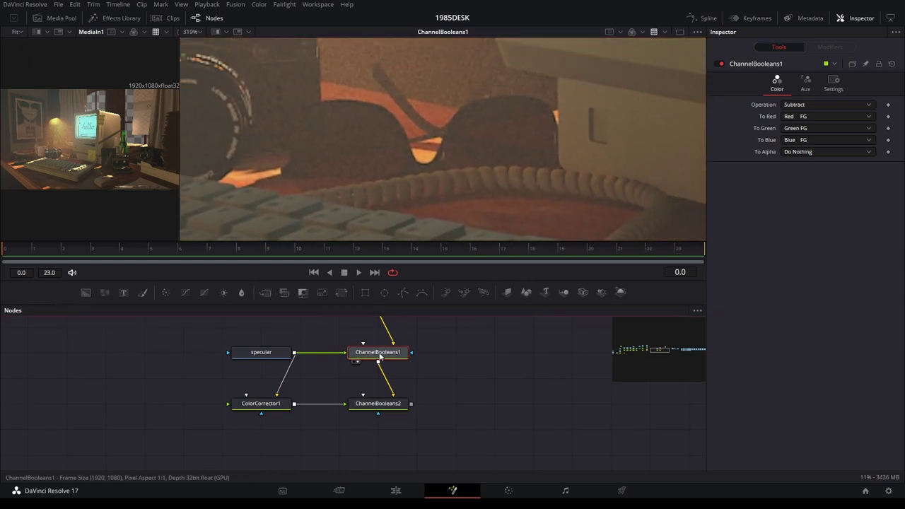
{"action": "left_click_drag", "start_coordinate": [456, 330], "coordinate": [472, 381]}
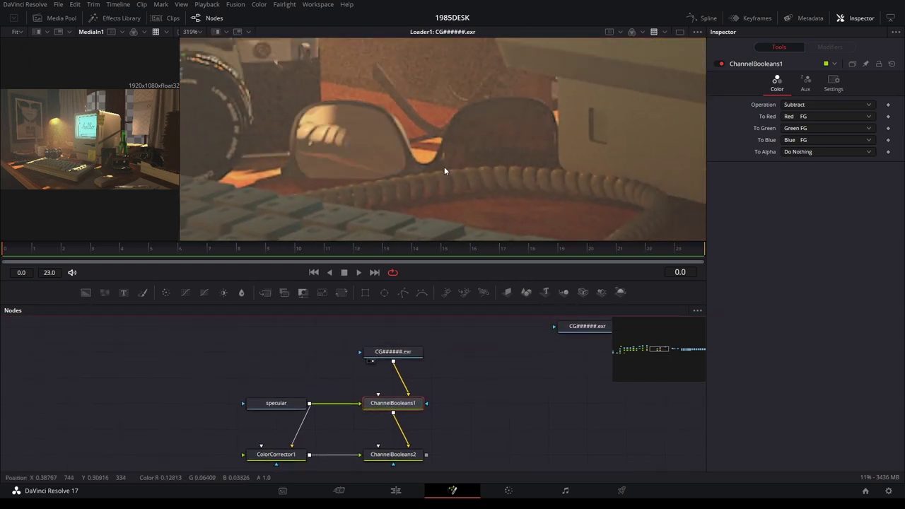
{"action": "key", "text": "1"}
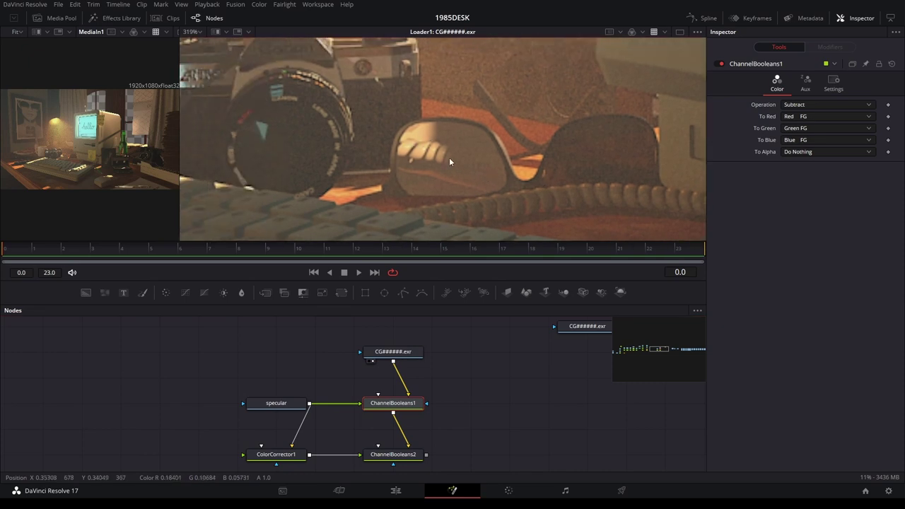
{"action": "key", "text": "1"}
Move the view to the mug and keyboard and show the specular pass
{"action": "left_click_drag", "start_coordinate": [468, 141], "coordinate": [472, 110]}
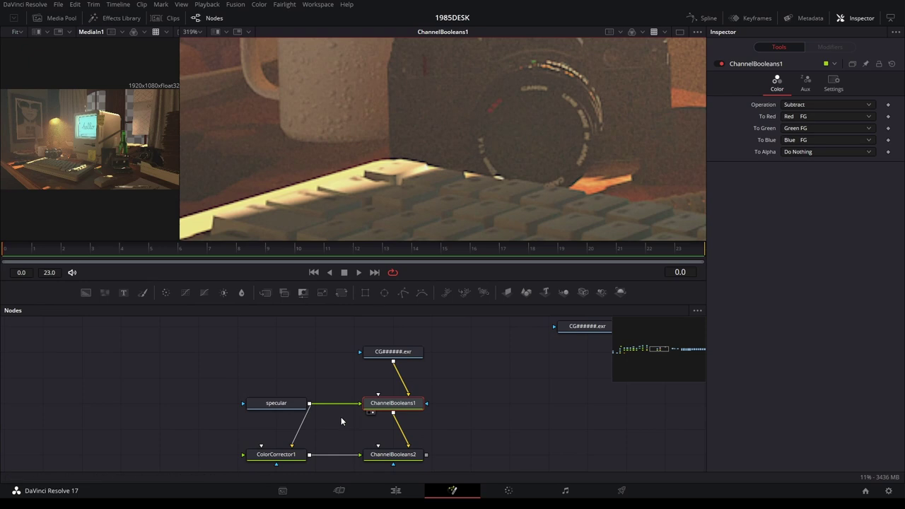
{"action": "scroll", "coordinate": [332, 330], "scroll_direction": "down", "scroll_amount": 3}
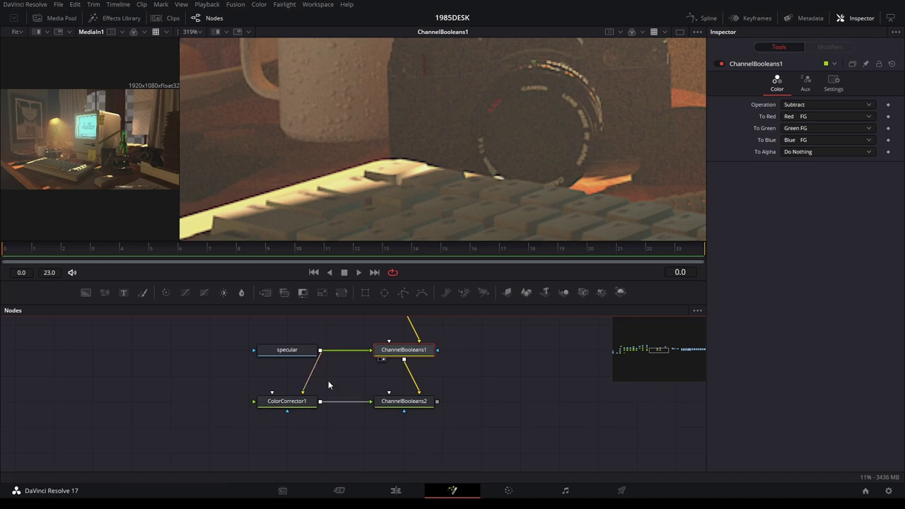
{"action": "left_click_drag", "start_coordinate": [286, 349], "coordinate": [388, 107]}
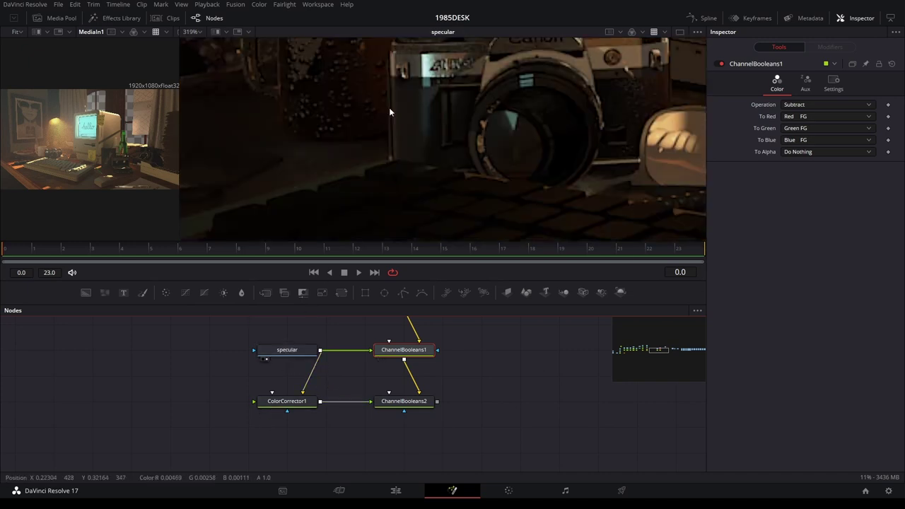
{"action": "scroll", "coordinate": [502, 394], "scroll_direction": "up", "scroll_amount": 2}
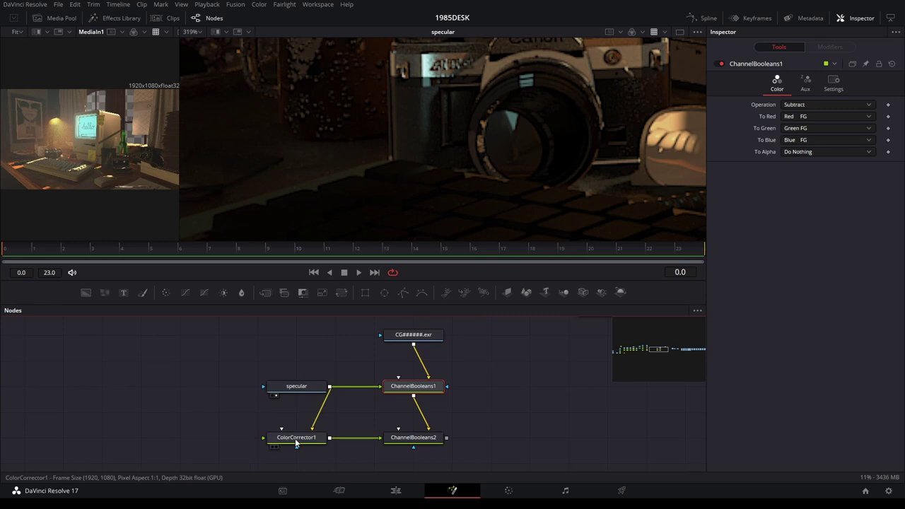
Show ColorCorrector1's teal-tinted output and bring up its colour-wheel controls with Tint -0.4904
{"action": "left_click_drag", "start_coordinate": [296, 443], "coordinate": [401, 164]}
{"action": "left_click_drag", "start_coordinate": [568, 318], "coordinate": [501, 328]}
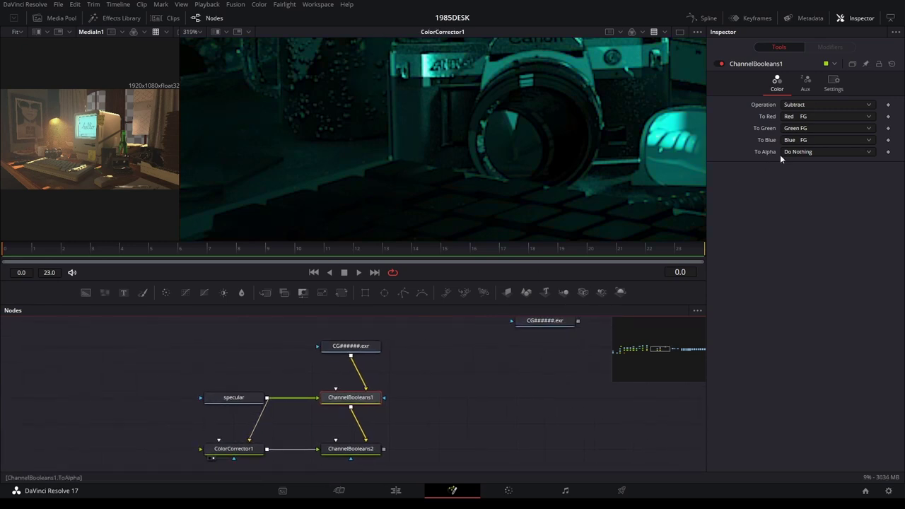
{"action": "left_click", "coordinate": [237, 450]}
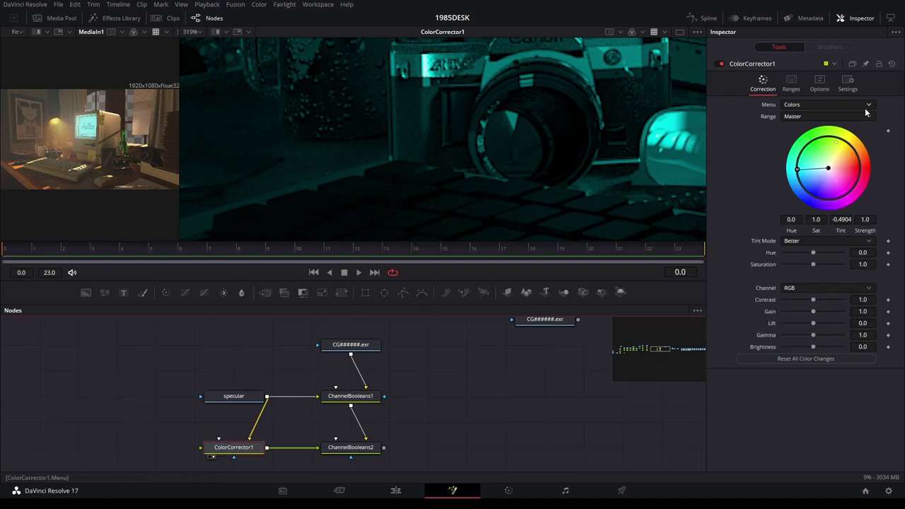
{"action": "left_click", "coordinate": [819, 82]}
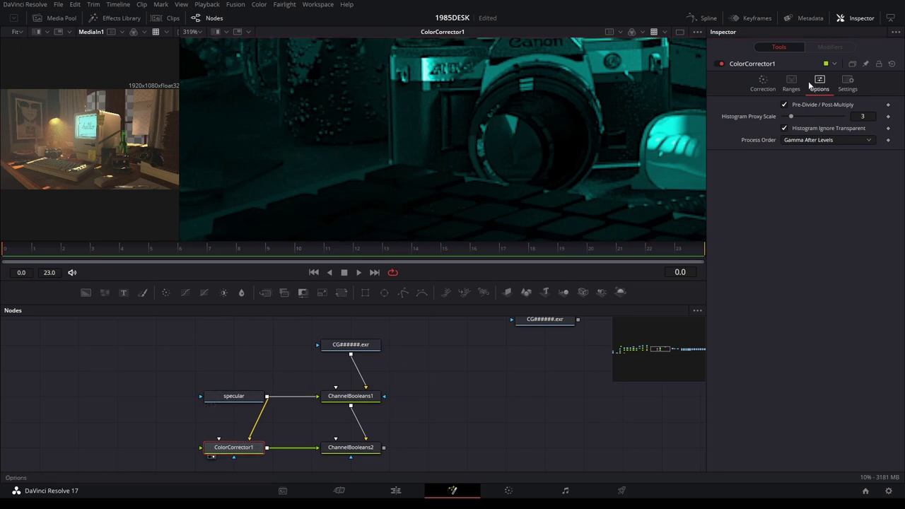
{"action": "left_click", "coordinate": [762, 83]}
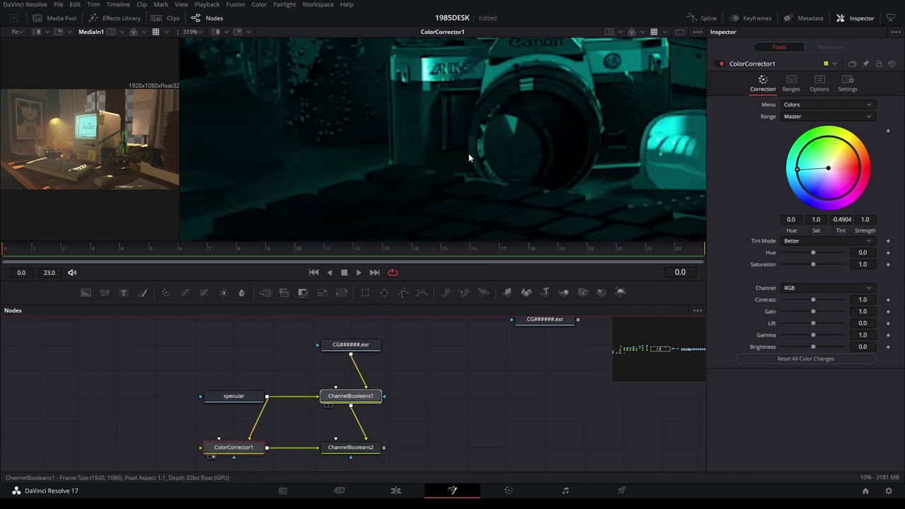
View ChannelBooleans1, then the full ChannelBooleans2 desk comp zoomed out, and save 1985DESK
{"action": "key", "text": "1"}
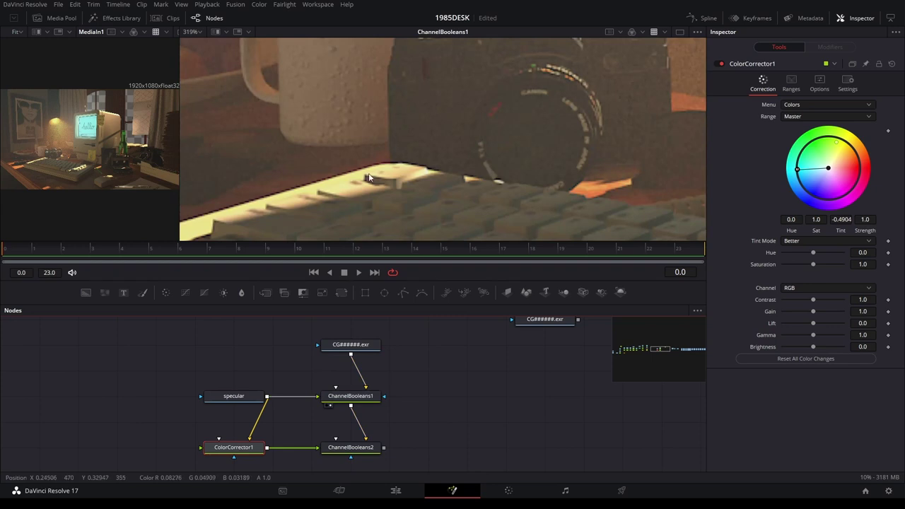
{"action": "key", "text": "1"}
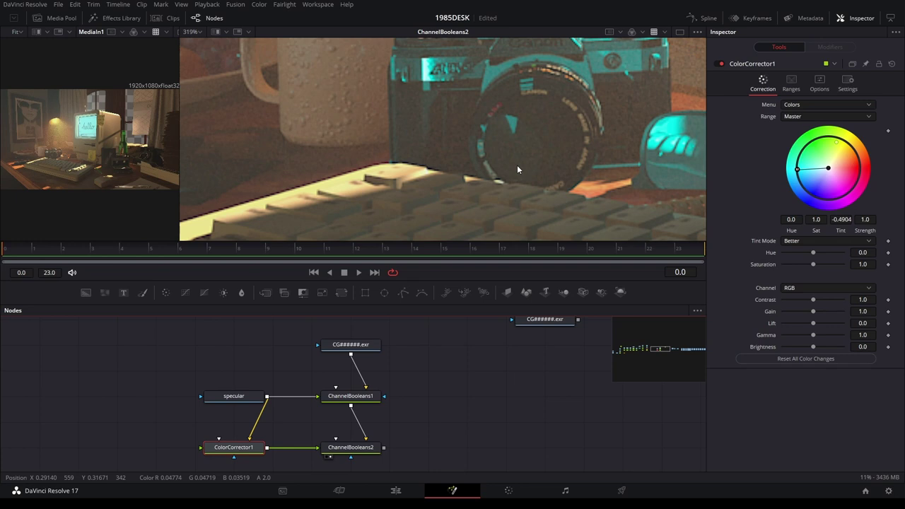
{"action": "scroll", "coordinate": [537, 122], "scroll_direction": "down", "scroll_amount": 5}
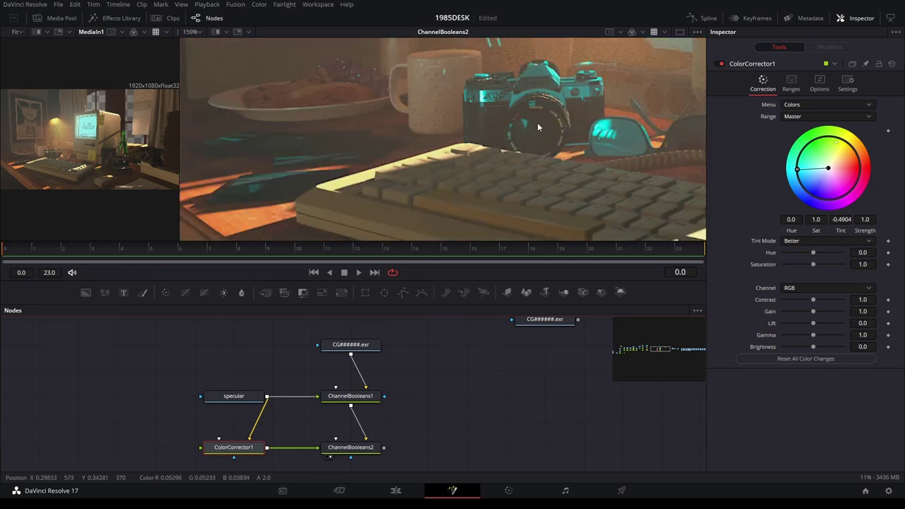
{"action": "scroll", "coordinate": [498, 137], "scroll_direction": "down", "scroll_amount": 2}
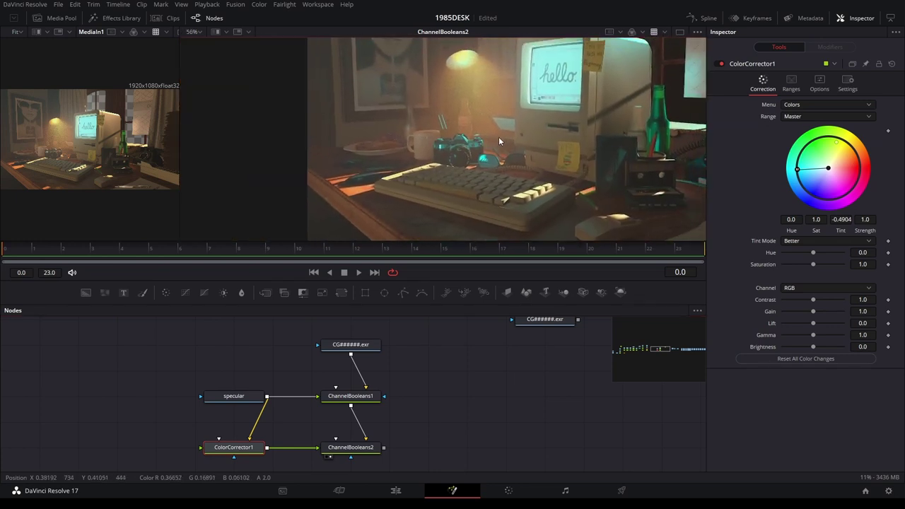
{"action": "scroll", "coordinate": [443, 149], "scroll_direction": "down", "scroll_amount": 1}
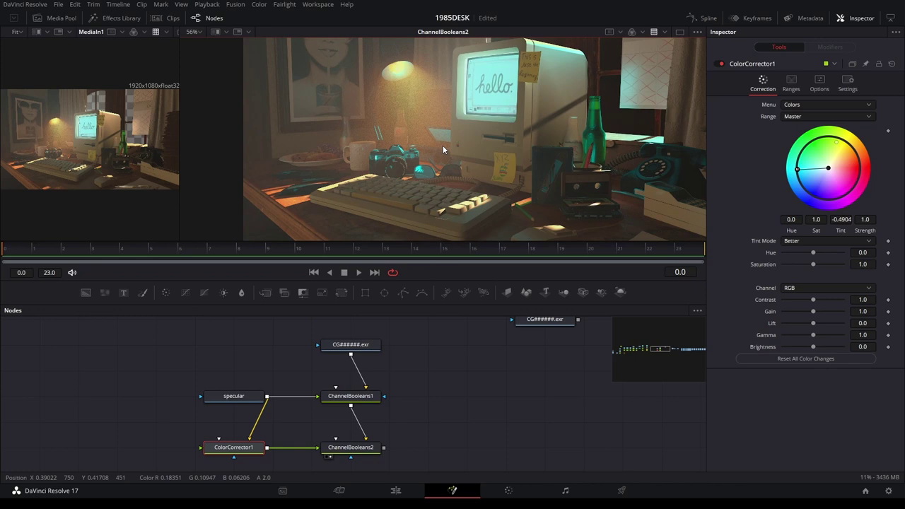
{"action": "key", "text": "ctrl+s"}
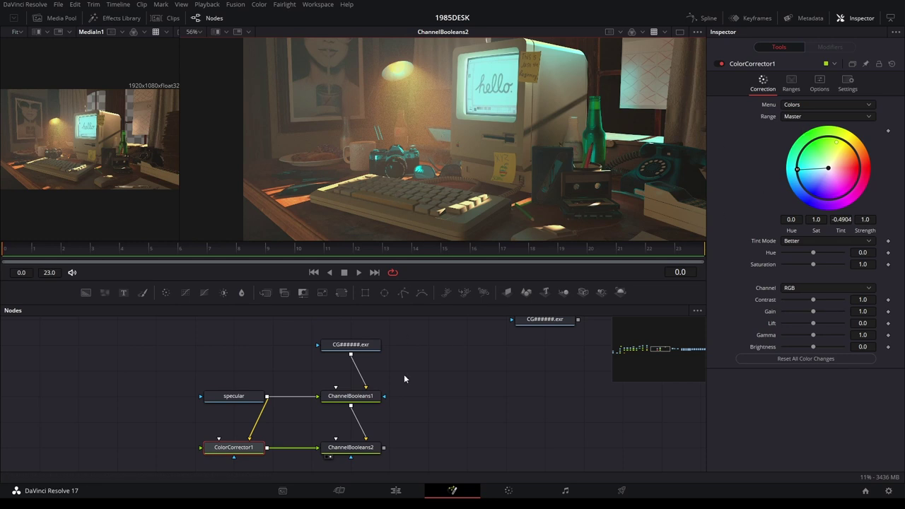
Reset the specular's cyan tint to neutral and compare the original render, specular pass and final comp
{"action": "left_click", "coordinate": [891, 63]}
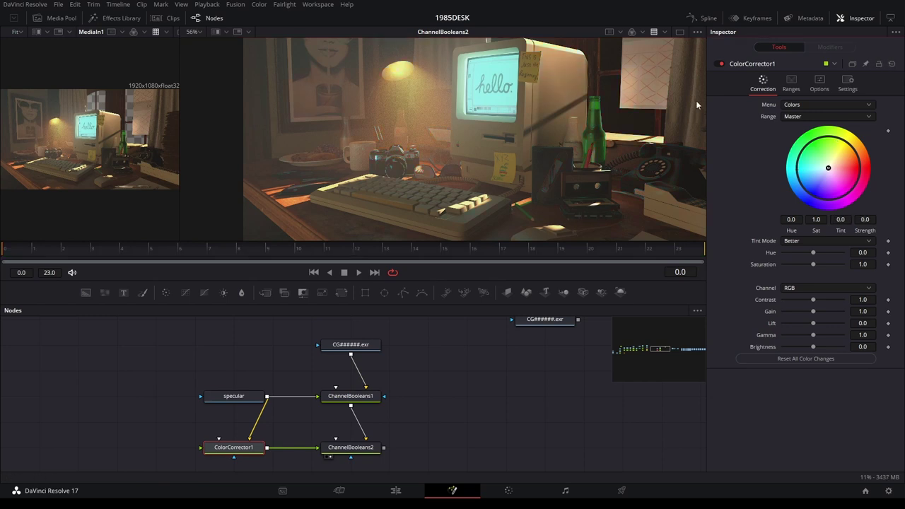
{"action": "scroll", "coordinate": [359, 183], "scroll_direction": "up", "scroll_amount": 5}
{"action": "scroll", "coordinate": [477, 126], "scroll_direction": "up", "scroll_amount": 2}
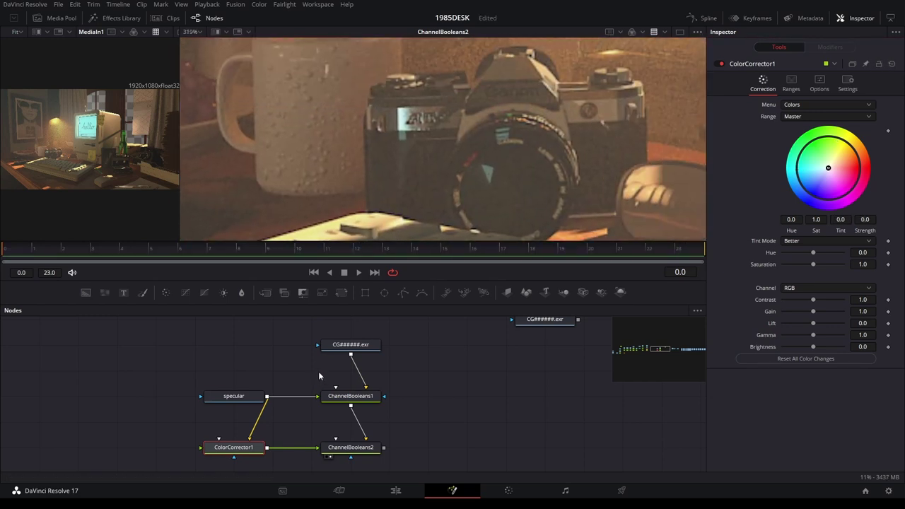
{"action": "left_click", "coordinate": [350, 396]}
{"action": "left_click", "coordinate": [331, 354]}
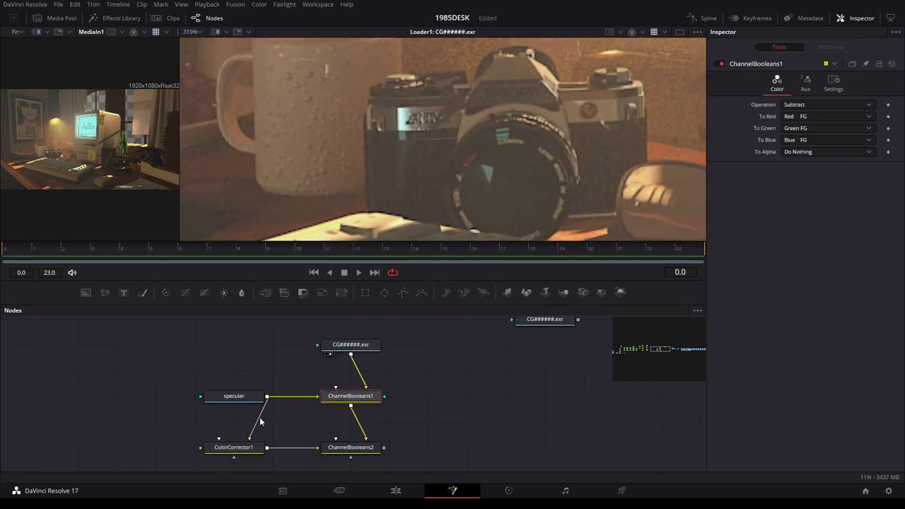
{"action": "left_click", "coordinate": [213, 456]}
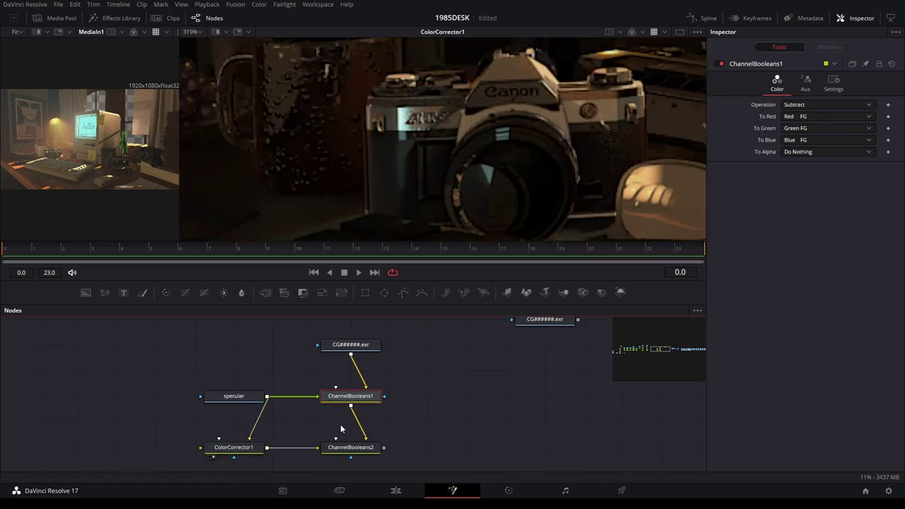
{"action": "left_click", "coordinate": [330, 353]}
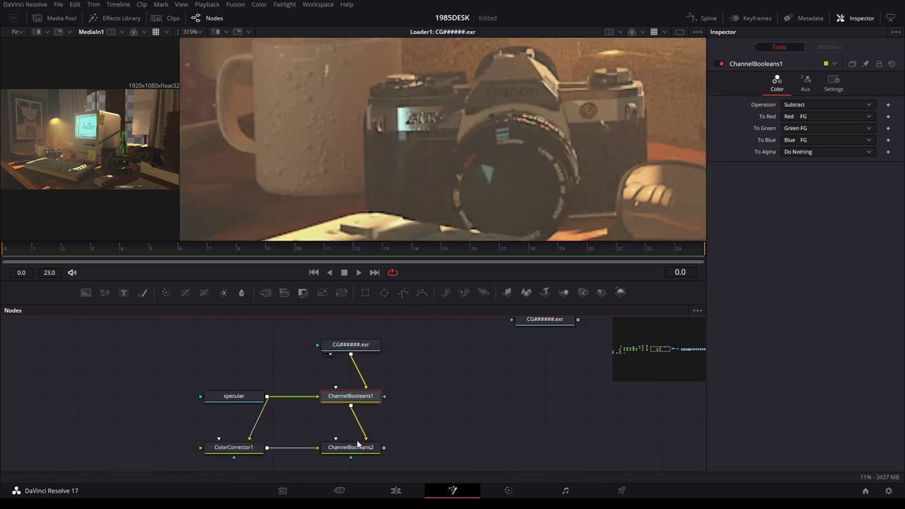
{"action": "left_click", "coordinate": [328, 456]}
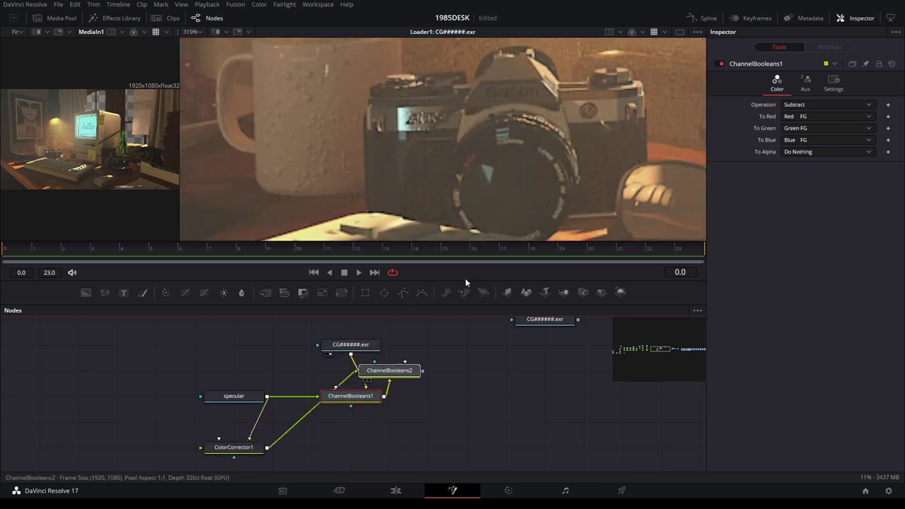
{"action": "left_click", "coordinate": [239, 447]}
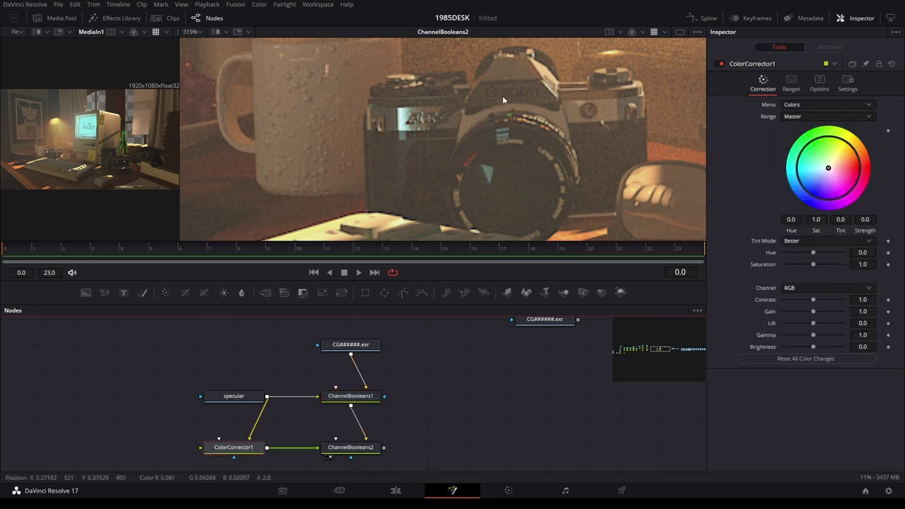
Lower ChannelBooleans2's Blend to 0.48 and check the computer and sticky note highlights
{"action": "left_click", "coordinate": [357, 447]}
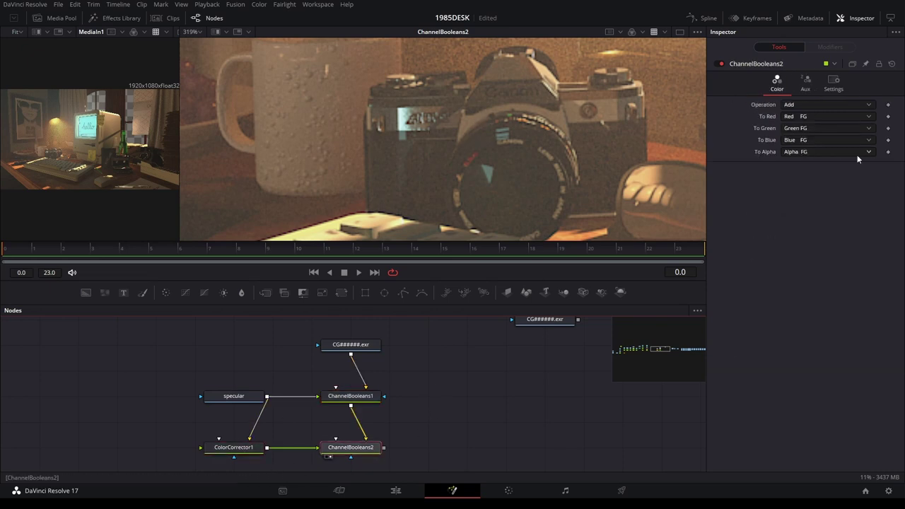
{"action": "left_click", "coordinate": [833, 83]}
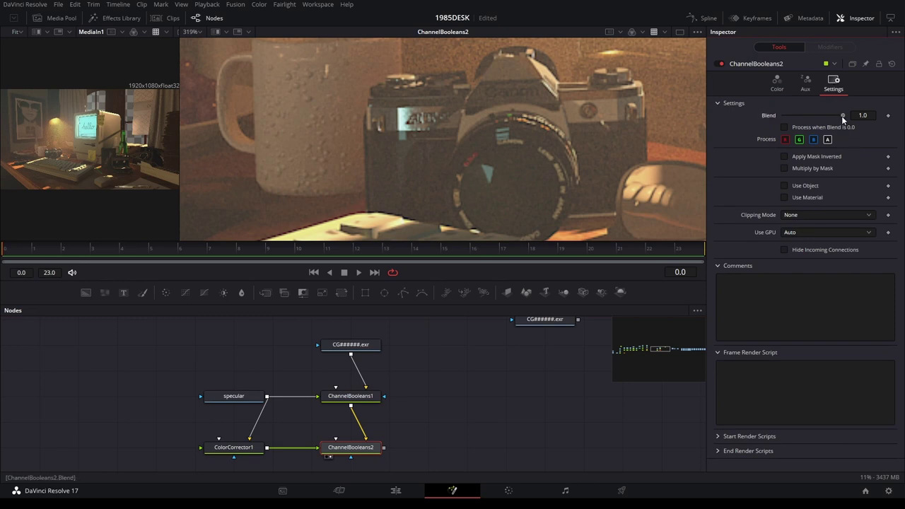
{"action": "left_click_drag", "start_coordinate": [841, 116], "coordinate": [812, 116]}
{"action": "scroll", "coordinate": [554, 144], "scroll_direction": "down", "scroll_amount": 5}
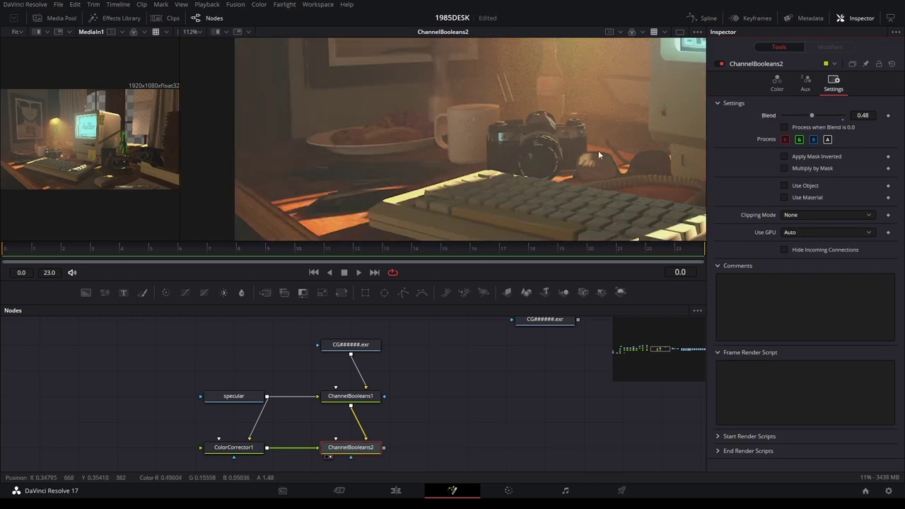
{"action": "left_click_drag", "start_coordinate": [598, 151], "coordinate": [478, 165]}
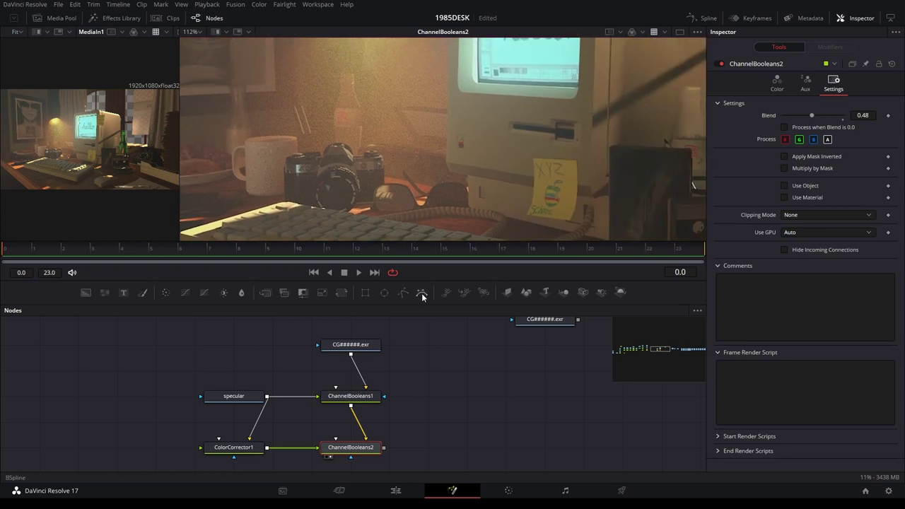
{"action": "left_click", "coordinate": [362, 394]}
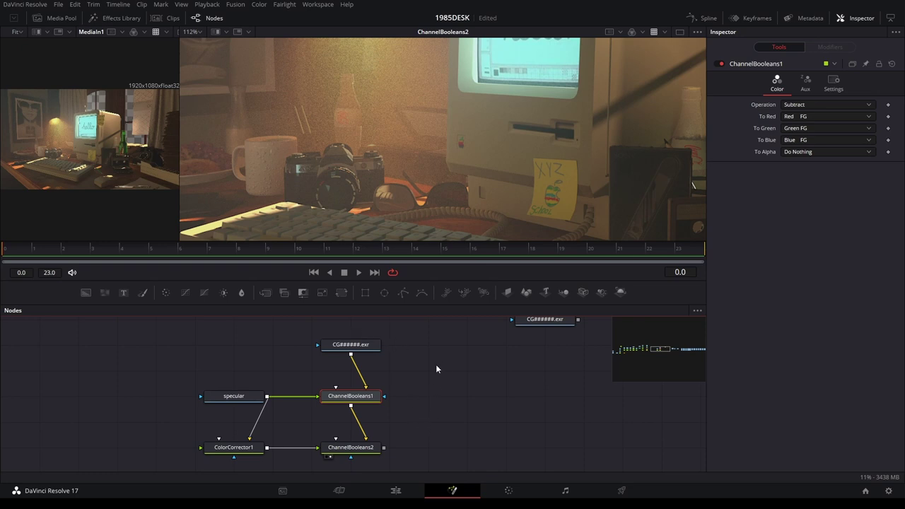
{"action": "scroll", "coordinate": [438, 364], "scroll_direction": "left", "scroll_amount": 1}
{"action": "left_click", "coordinate": [361, 345]}
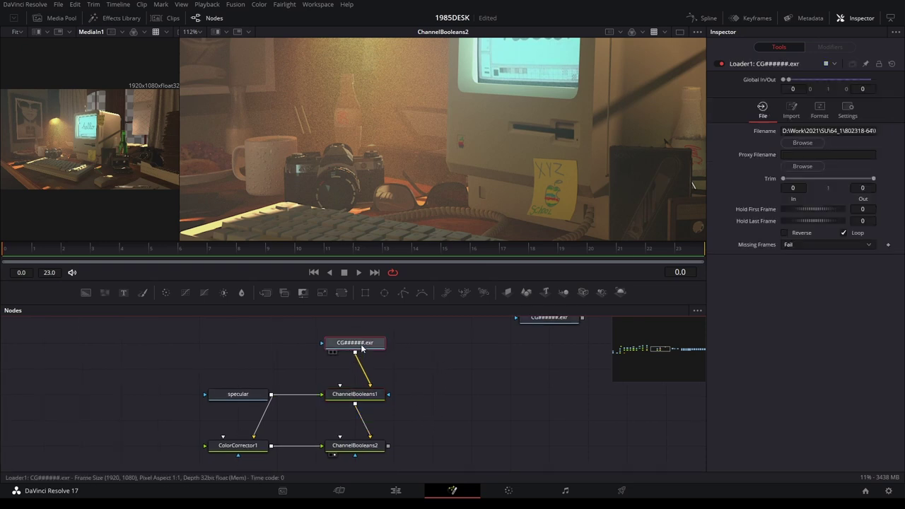
{"action": "left_click", "coordinate": [239, 395]}
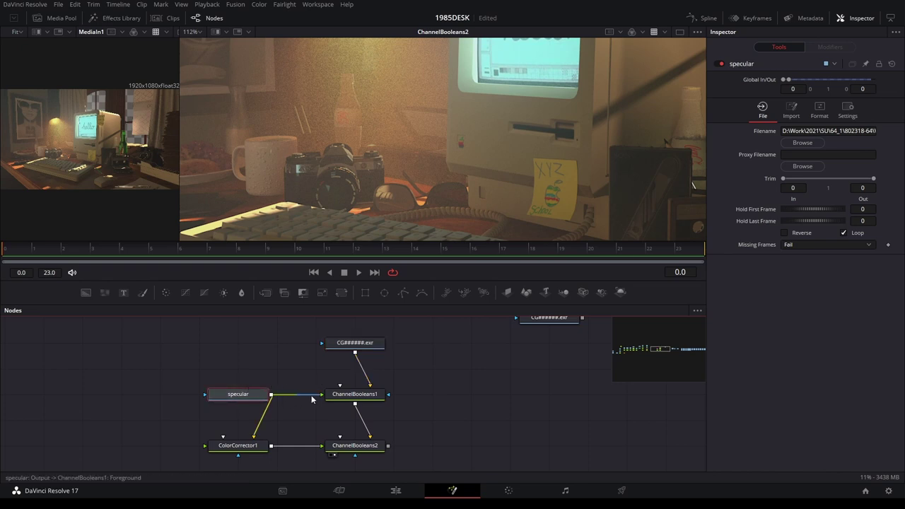
{"action": "left_click", "coordinate": [360, 398]}
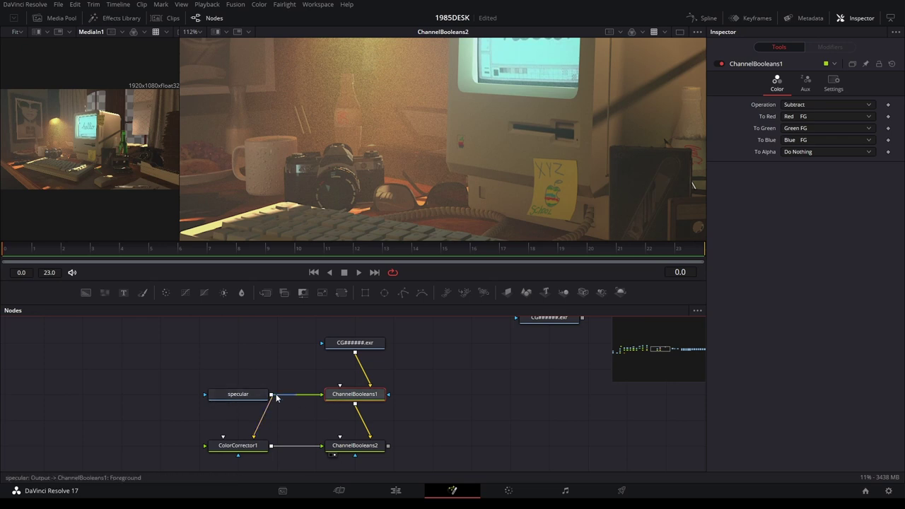
{"action": "left_click", "coordinate": [377, 417]}
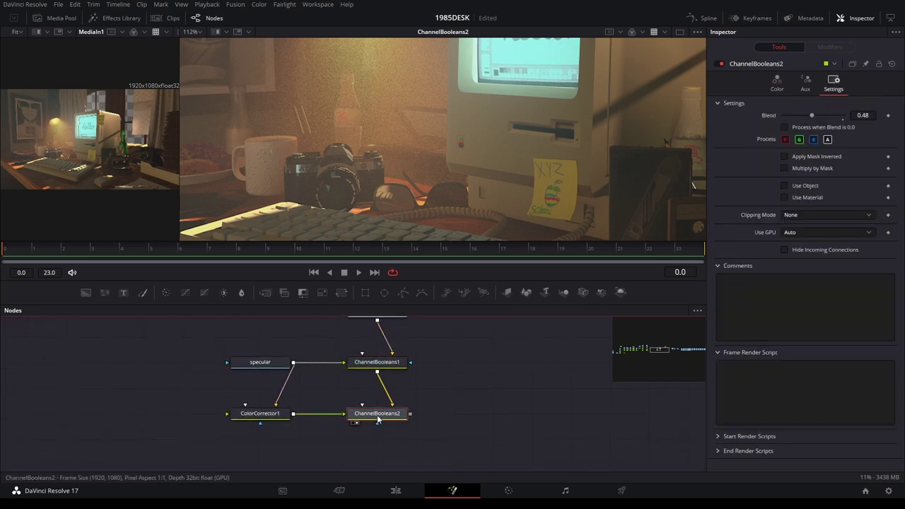
{"action": "left_click", "coordinate": [785, 87]}
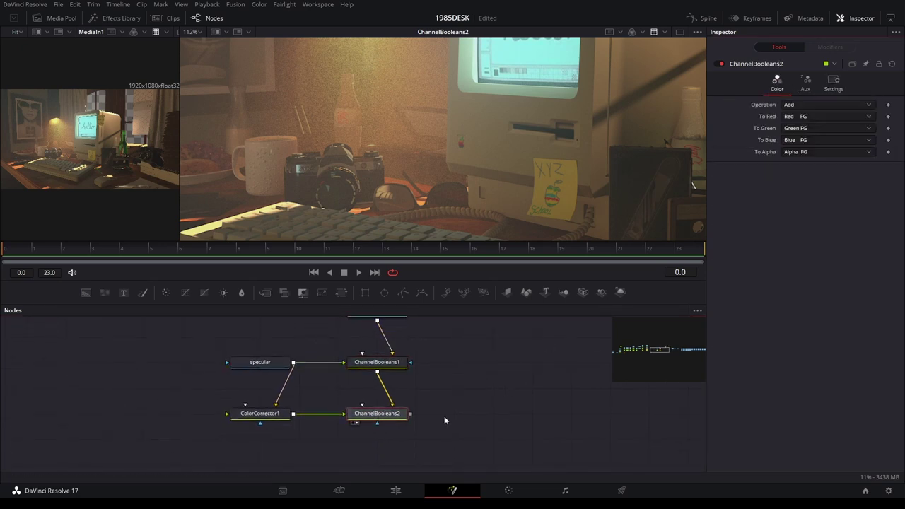
{"action": "scroll", "coordinate": [447, 403], "scroll_direction": "up", "scroll_amount": 2}
{"action": "scroll", "coordinate": [428, 401], "scroll_direction": "up", "scroll_amount": 2}
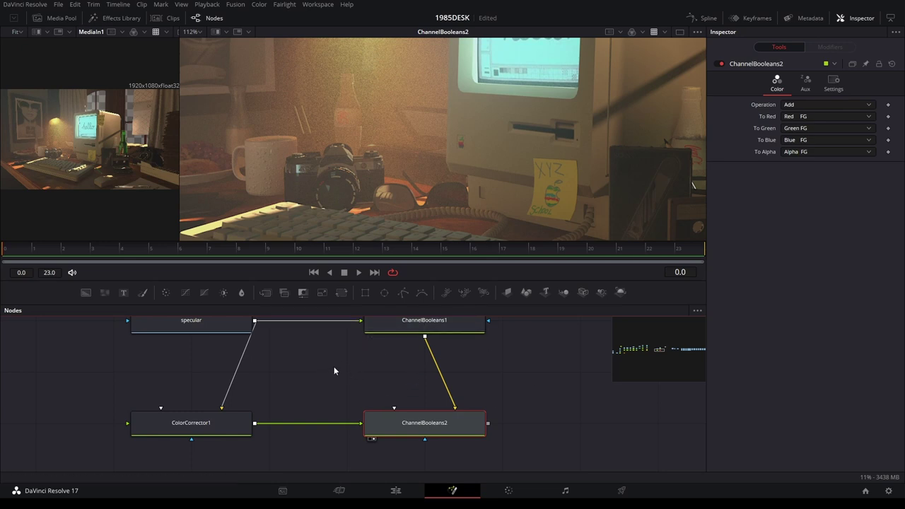
Raise ChannelBooleans2's Blend back to 1.0, then reselect ColorCorrector1
{"action": "left_click", "coordinate": [214, 424]}
{"action": "left_click", "coordinate": [384, 422]}
{"action": "left_click", "coordinate": [833, 82]}
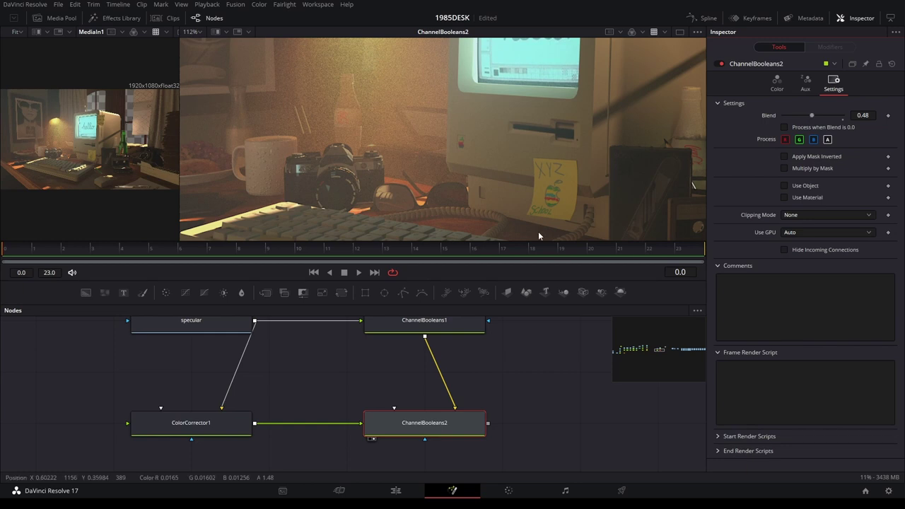
{"action": "left_click_drag", "start_coordinate": [811, 116], "coordinate": [859, 121]}
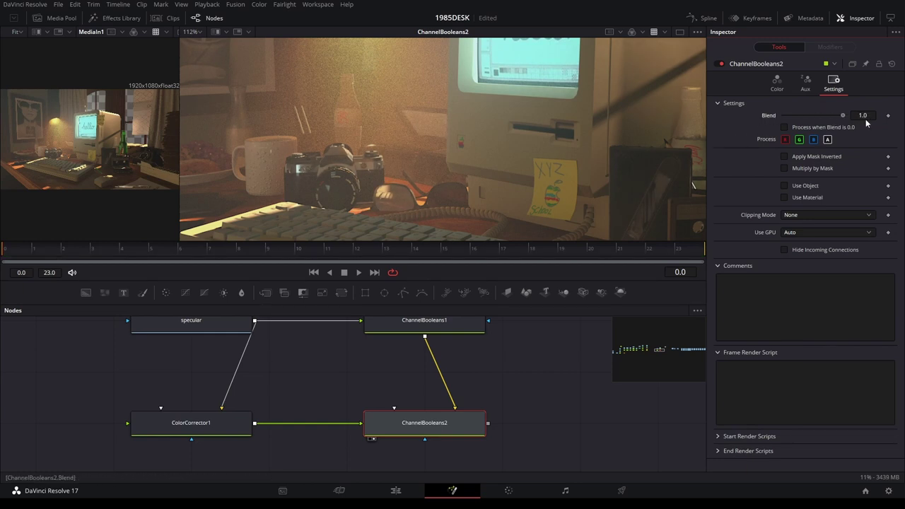
{"action": "left_click", "coordinate": [226, 431]}
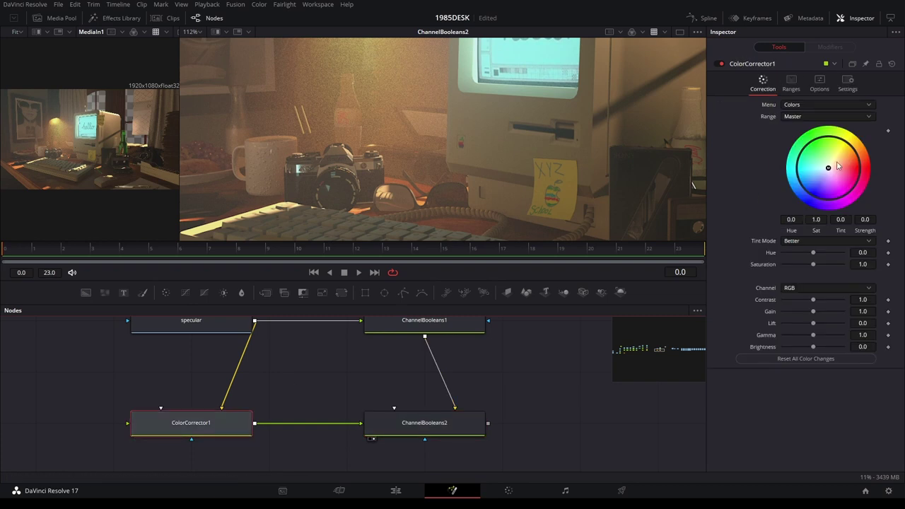
Drag ColorCorrector1's colour wheel toward cyan for Tint 1.5058 at Strength 1.0
{"action": "mouse_move", "coordinate": [830, 171]}
{"action": "left_mouse_down"}
{"action": "mouse_move", "coordinate": [808, 145]}
{"action": "mouse_move", "coordinate": [819, 151]}
{"action": "mouse_move", "coordinate": [801, 176]}
{"action": "mouse_move", "coordinate": [866, 224]}
{"action": "mouse_move", "coordinate": [833, 155]}
{"action": "mouse_move", "coordinate": [825, 166]}
{"action": "left_mouse_up"}
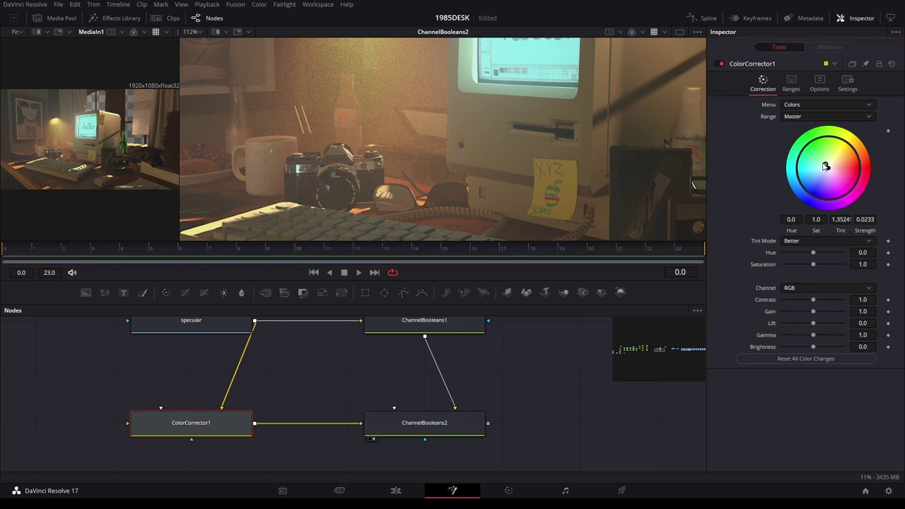
{"action": "left_click_drag", "start_coordinate": [825, 166], "coordinate": [776, 173]}
{"action": "scroll", "coordinate": [519, 385], "scroll_direction": "down", "scroll_amount": 3}
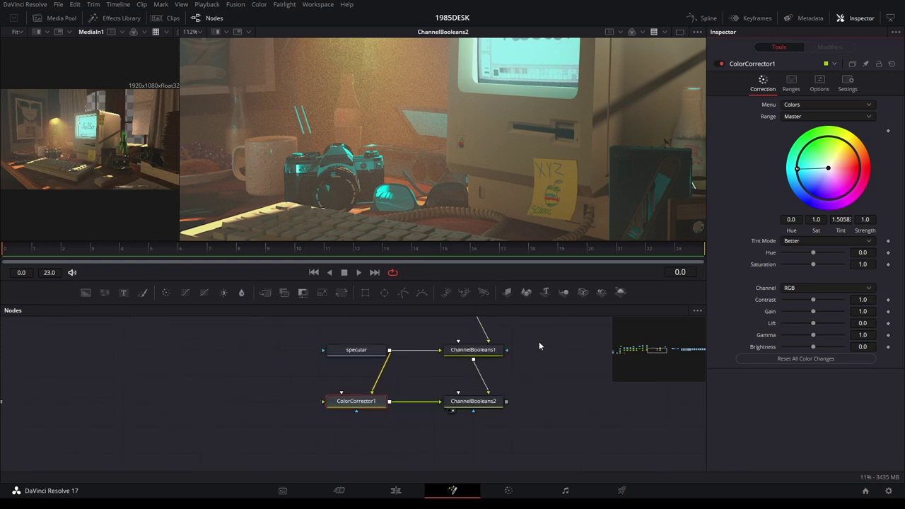
{"action": "left_click_drag", "start_coordinate": [539, 340], "coordinate": [527, 363]}
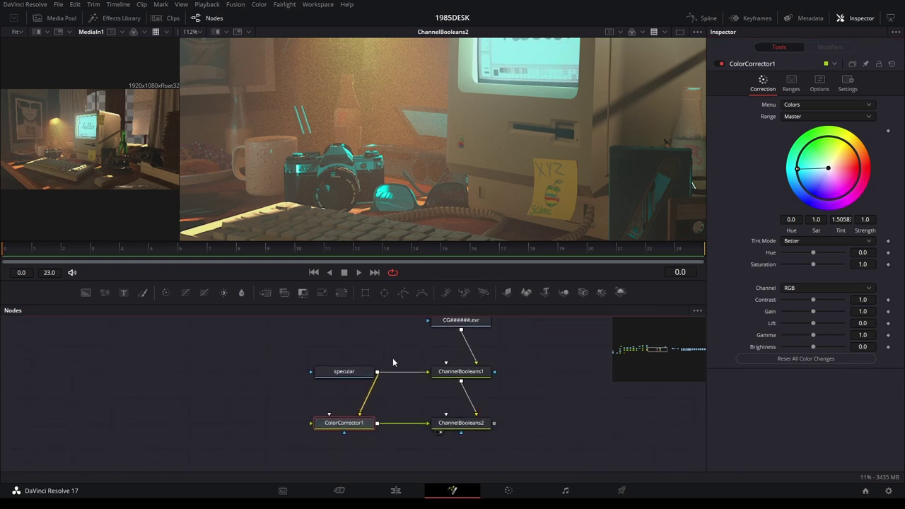
Locate the diffuse loader in the merge chain and show the diffuse pass in the viewer
{"action": "left_click", "coordinate": [628, 353]}
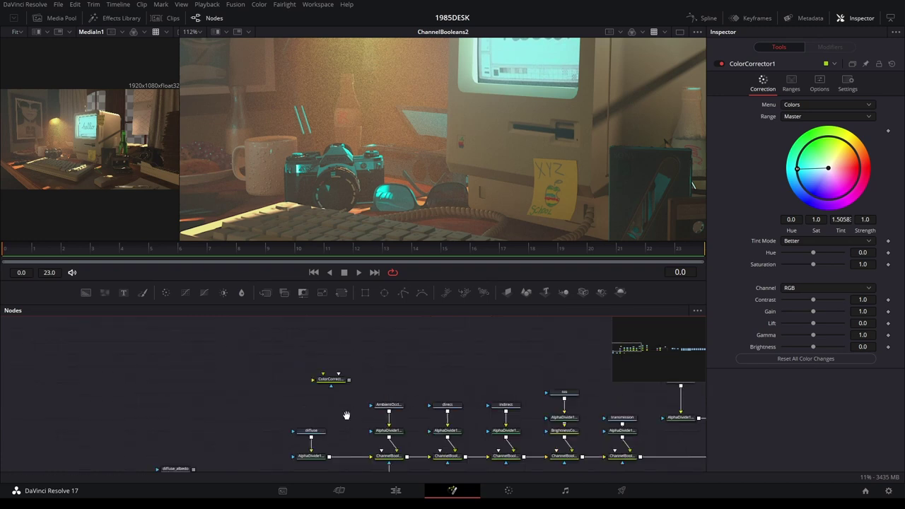
{"action": "left_click_drag", "start_coordinate": [339, 415], "coordinate": [285, 385]}
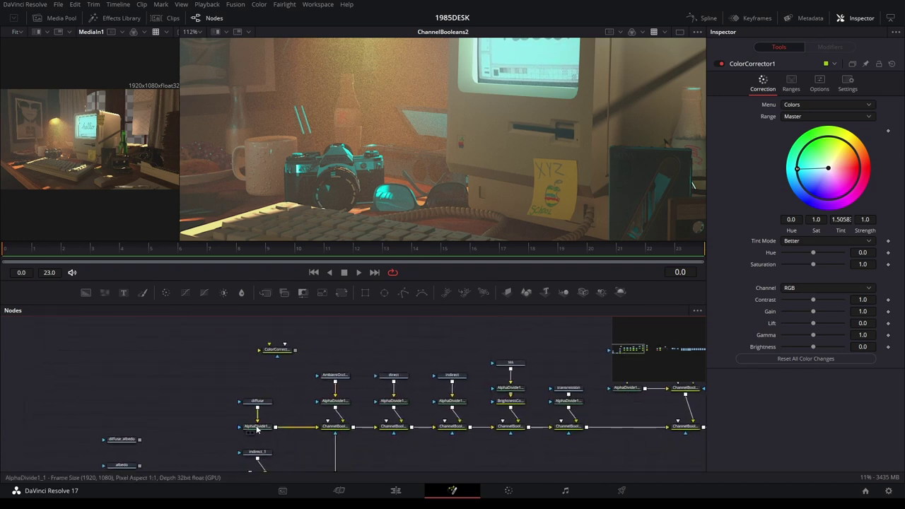
{"action": "scroll", "coordinate": [316, 422], "scroll_direction": "up", "scroll_amount": 3}
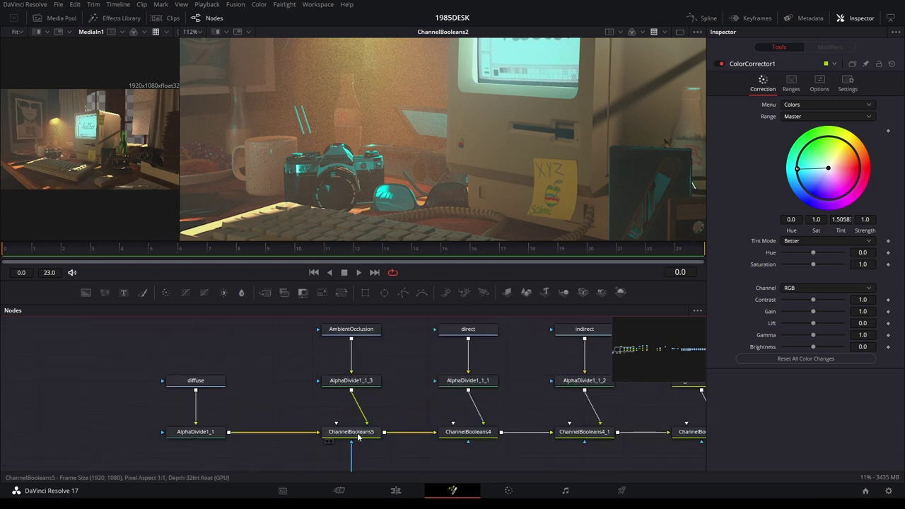
{"action": "scroll", "coordinate": [466, 165], "scroll_direction": "down", "scroll_amount": 2}
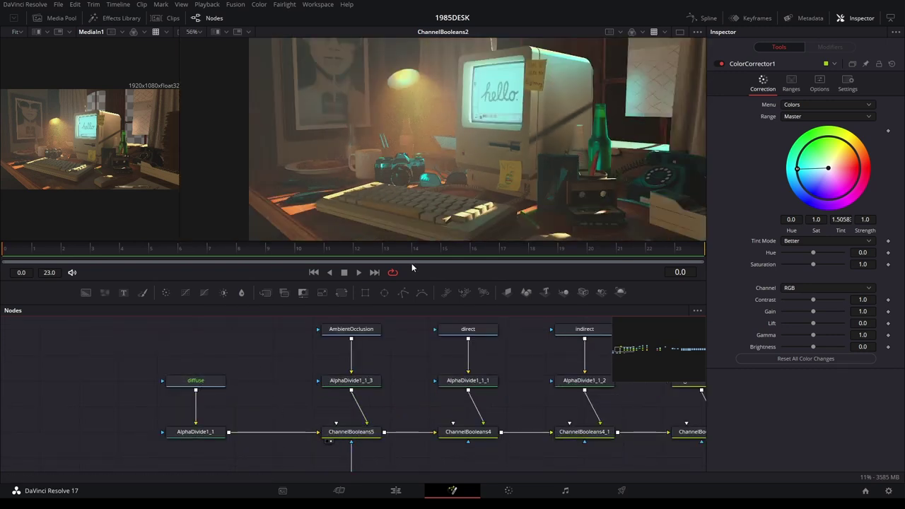
{"action": "left_click_drag", "start_coordinate": [250, 387], "coordinate": [273, 372]}
{"action": "left_click", "coordinate": [240, 371]}
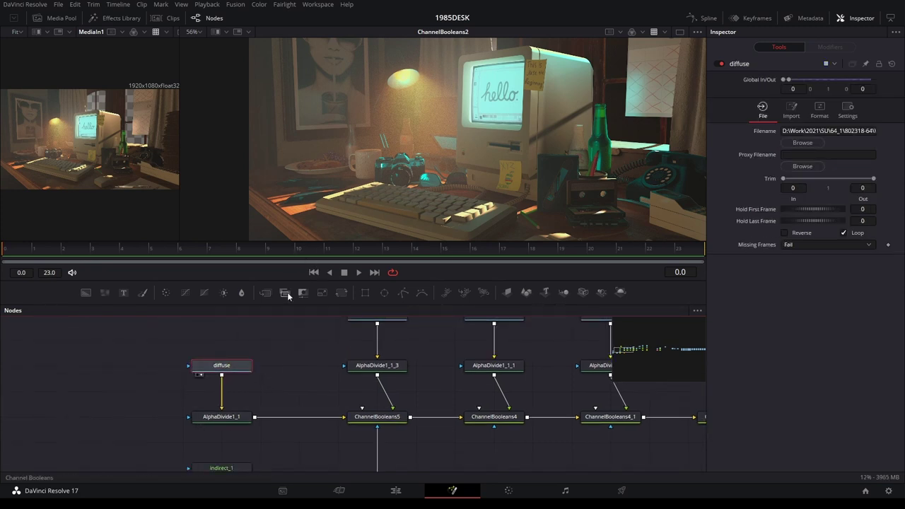
{"action": "key", "text": "2"}
{"action": "mouse_move", "coordinate": [291, 282]}
{"action": "left_mouse_down"}
{"action": "mouse_move", "coordinate": [316, 317]}
{"action": "mouse_move", "coordinate": [316, 288]}
{"action": "left_mouse_up"}
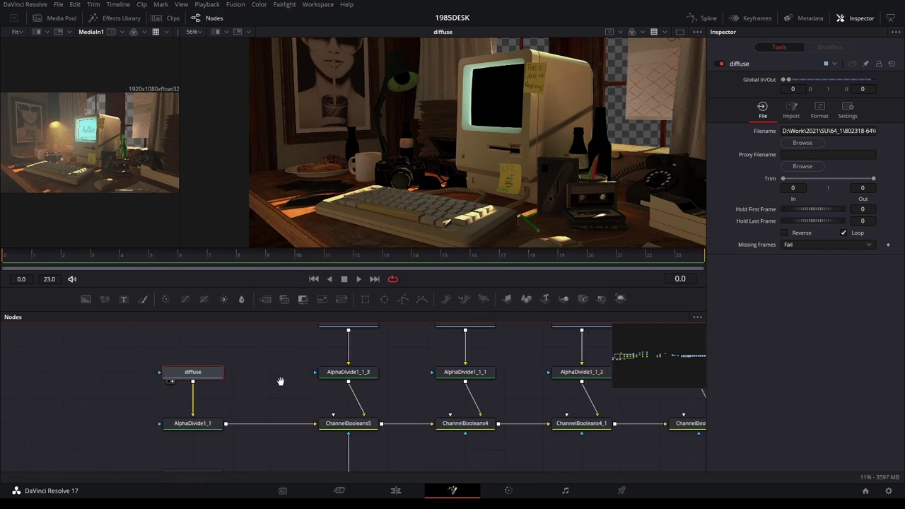
{"action": "scroll", "coordinate": [278, 377], "scroll_direction": "right", "scroll_amount": 3}
View ChannelBooleans5 and then ChannelBooleans7, undoing an accidental move of ChannelBooleans4_1
{"action": "left_click", "coordinate": [287, 433]}
{"action": "key", "text": "2"}
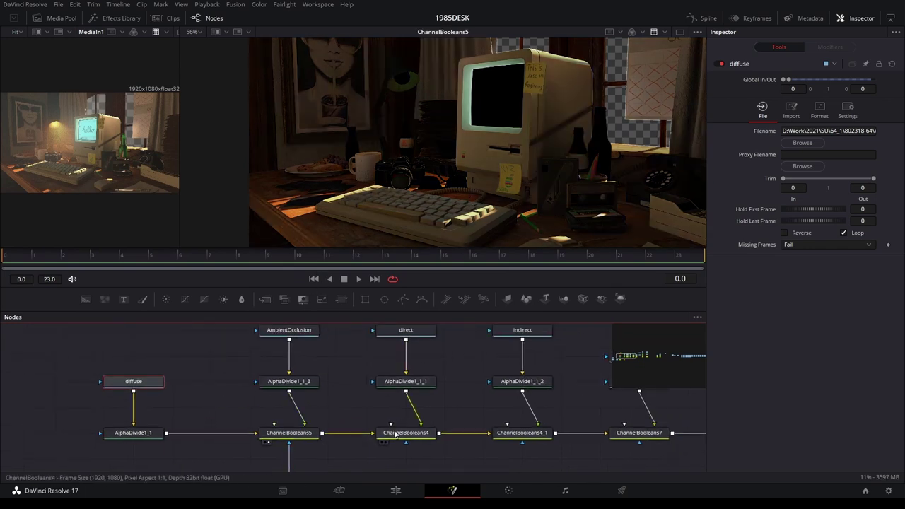
{"action": "left_click", "coordinate": [405, 433]}
{"action": "left_click", "coordinate": [463, 408]}
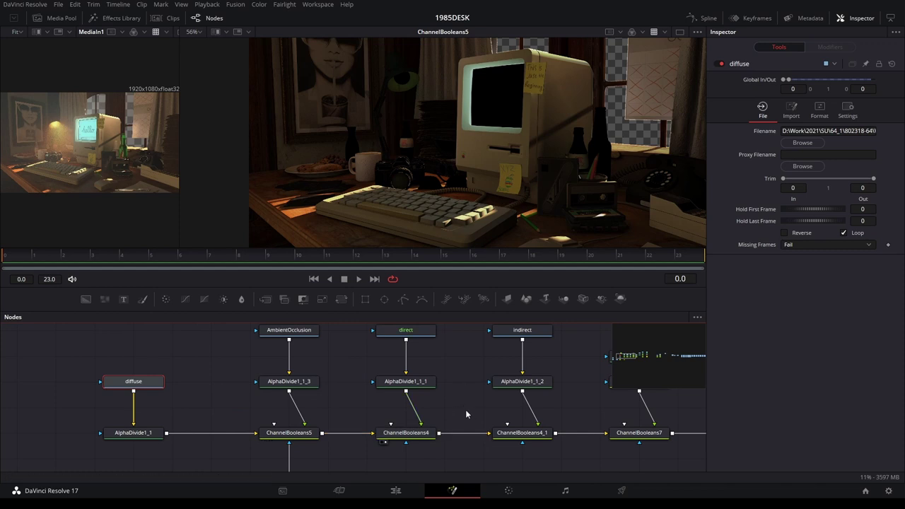
{"action": "scroll", "coordinate": [446, 403], "scroll_direction": "right", "scroll_amount": 4}
{"action": "left_click_drag", "start_coordinate": [408, 418], "coordinate": [446, 341]}
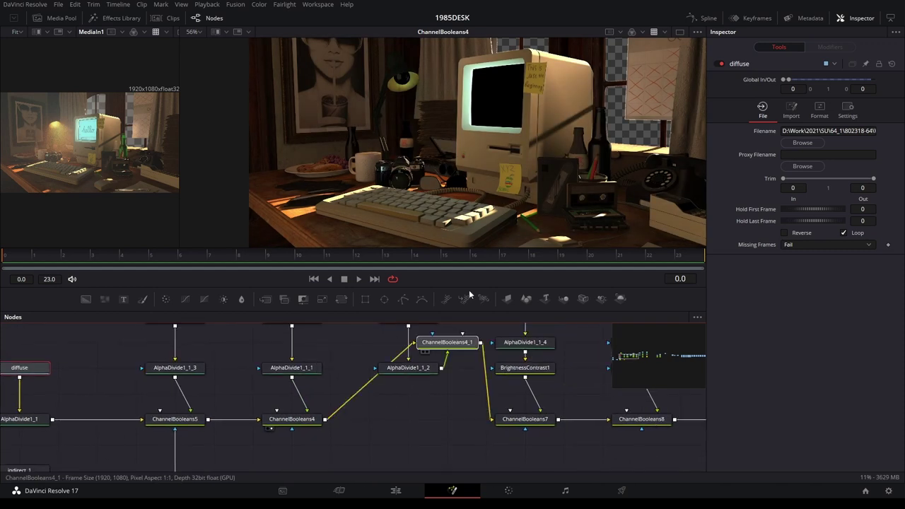
{"action": "key", "text": "ctrl+z"}
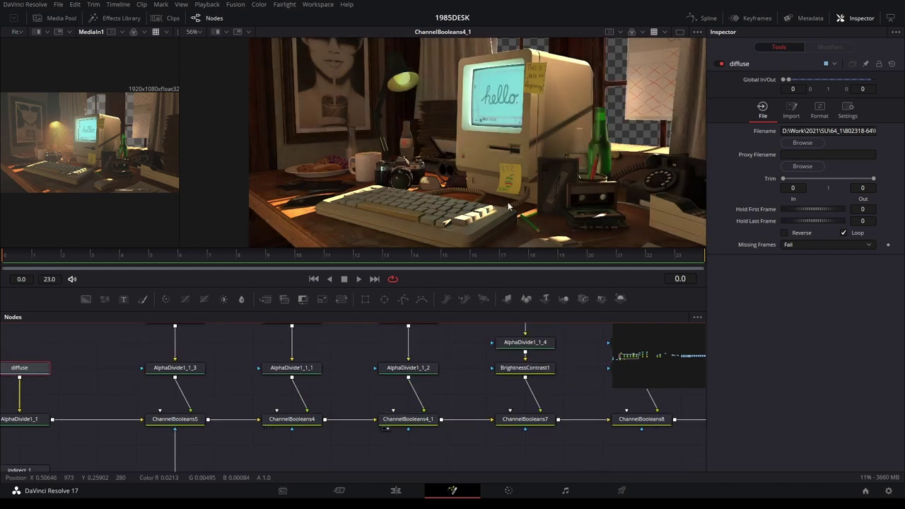
{"action": "key", "text": "2"}
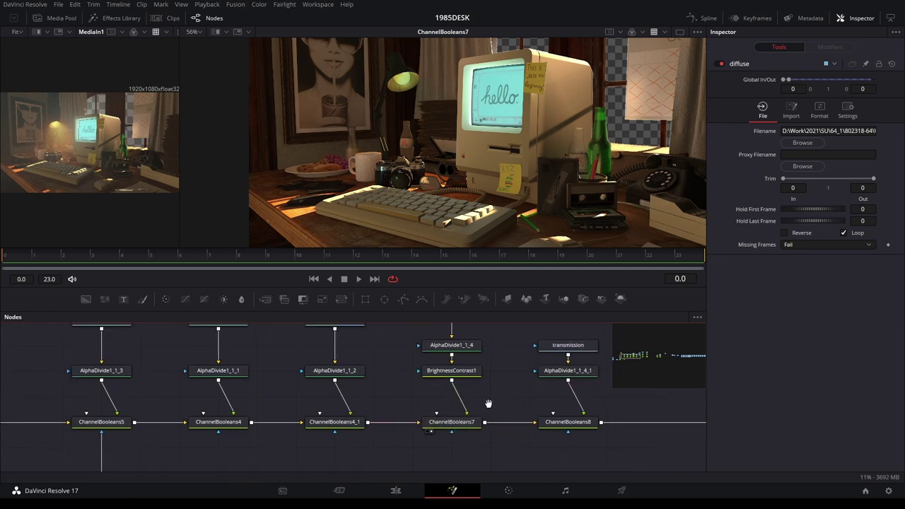
Step through ChannelBooleans8 and ChannelBooleans10 to the final ChannelBooleans11 comp
{"action": "left_click_drag", "start_coordinate": [591, 402], "coordinate": [432, 410]}
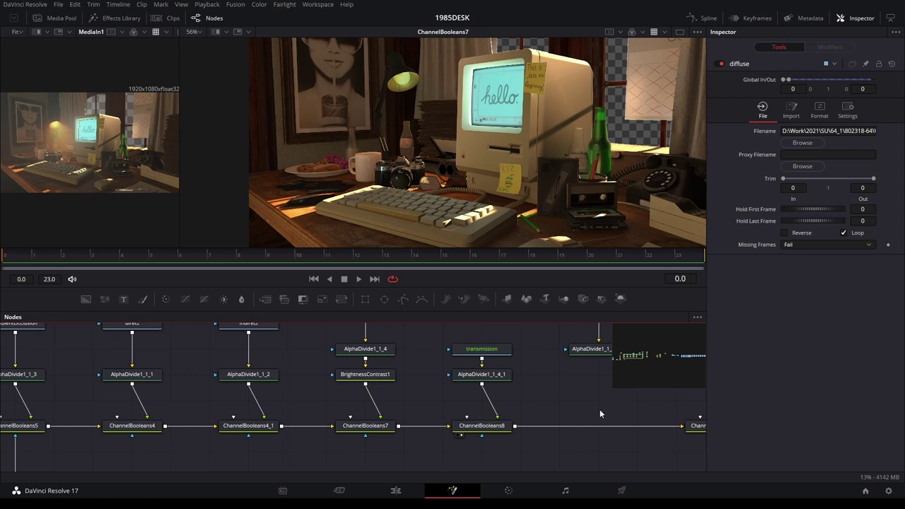
{"action": "left_click_drag", "start_coordinate": [599, 413], "coordinate": [421, 403]}
{"action": "key", "text": "2"}
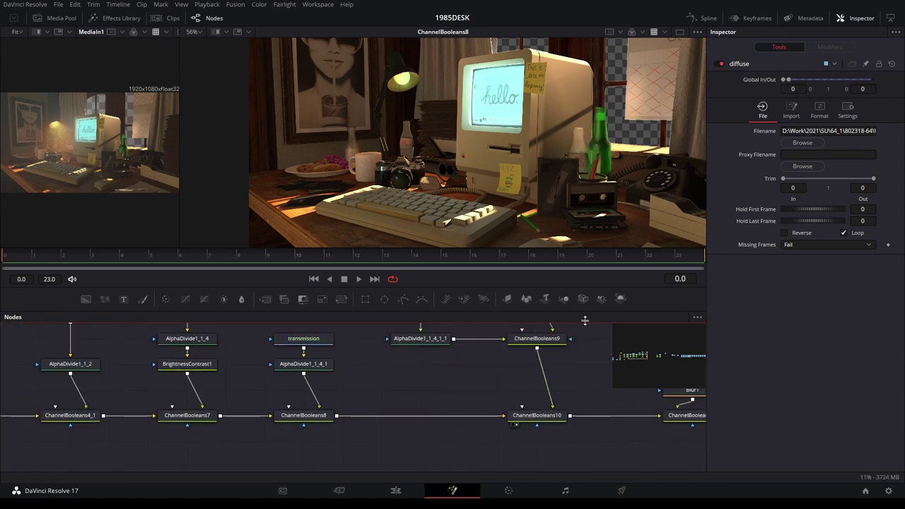
{"action": "left_click_drag", "start_coordinate": [599, 412], "coordinate": [448, 382]}
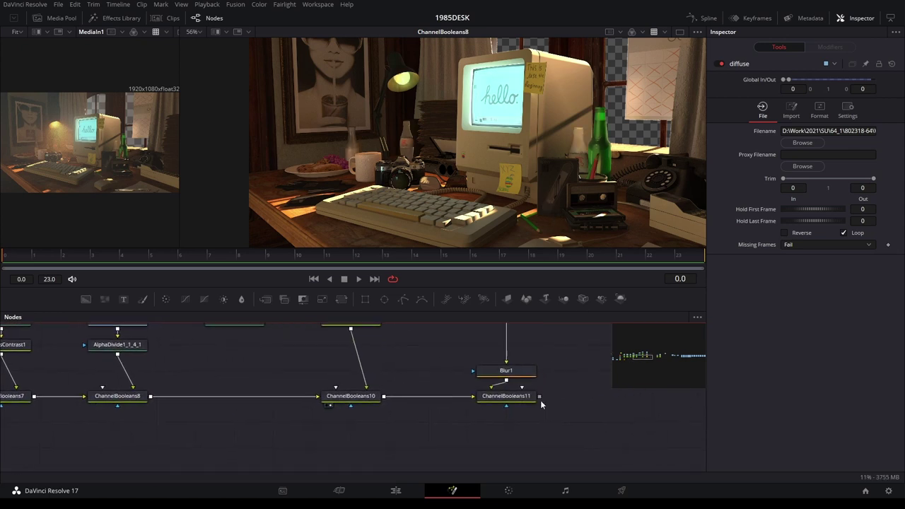
{"action": "key", "text": "2"}
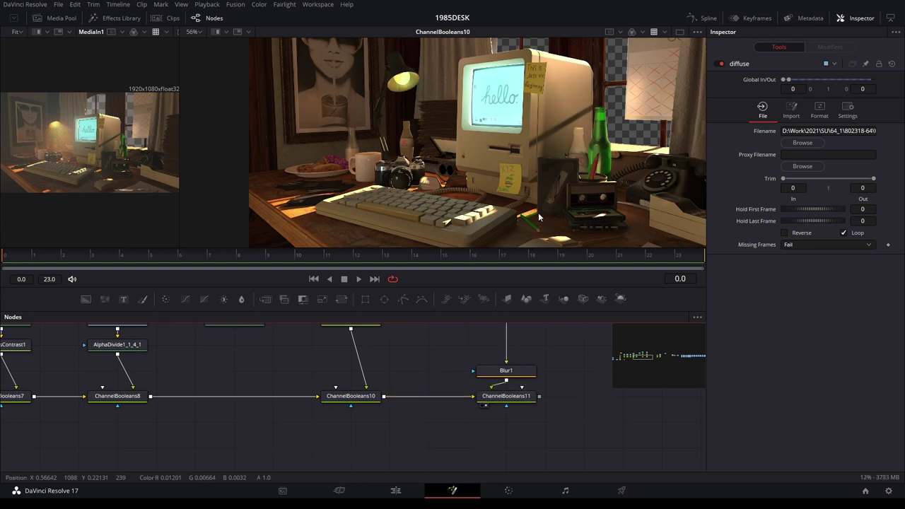
{"action": "key", "text": "2"}
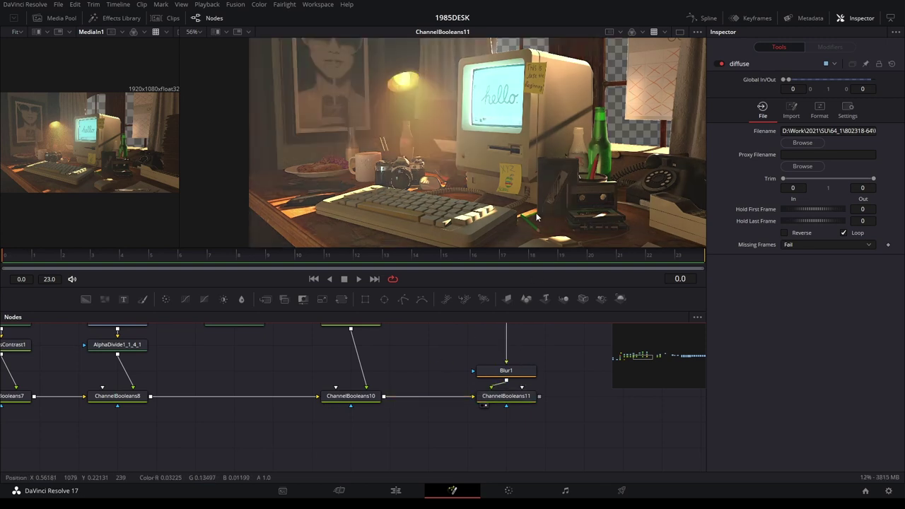
{"action": "scroll", "coordinate": [535, 217], "scroll_direction": "down", "scroll_amount": 4}
{"action": "scroll", "coordinate": [536, 216], "scroll_direction": "up", "scroll_amount": 3}
Widen the left viewer and show Loader1's CG######.exr render beside the ChannelBooleans11 comp
{"action": "left_click_drag", "start_coordinate": [572, 372], "coordinate": [407, 413]}
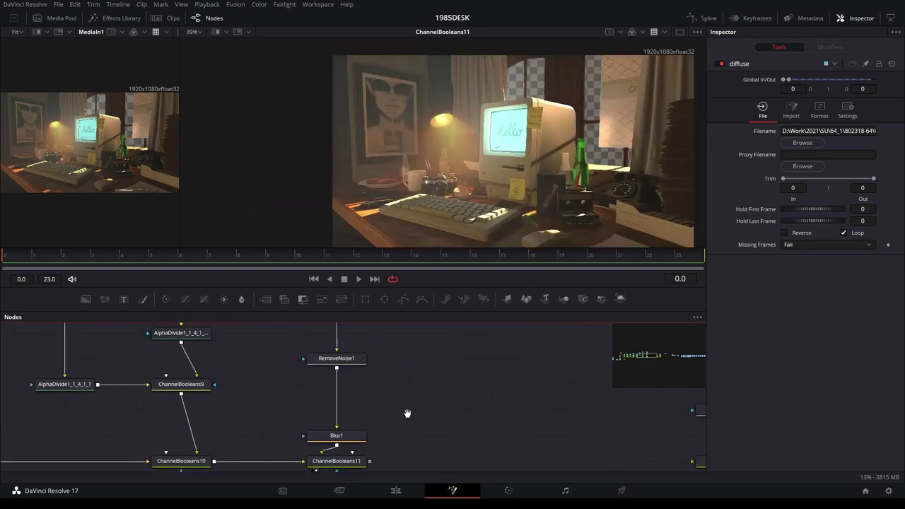
{"action": "scroll", "coordinate": [514, 382], "scroll_direction": "down", "scroll_amount": 2}
{"action": "scroll", "coordinate": [510, 385], "scroll_direction": "down", "scroll_amount": 2}
{"action": "scroll", "coordinate": [424, 375], "scroll_direction": "down", "scroll_amount": 2}
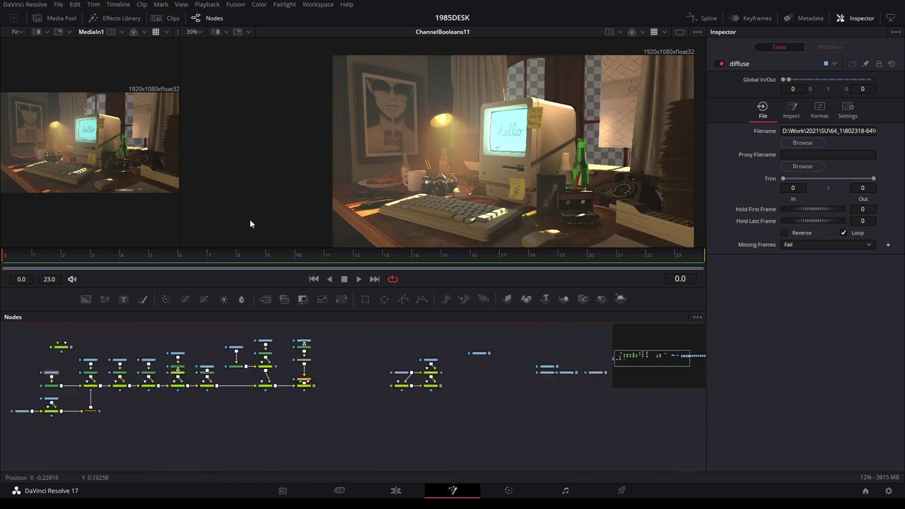
{"action": "left_click_drag", "start_coordinate": [179, 219], "coordinate": [383, 220]}
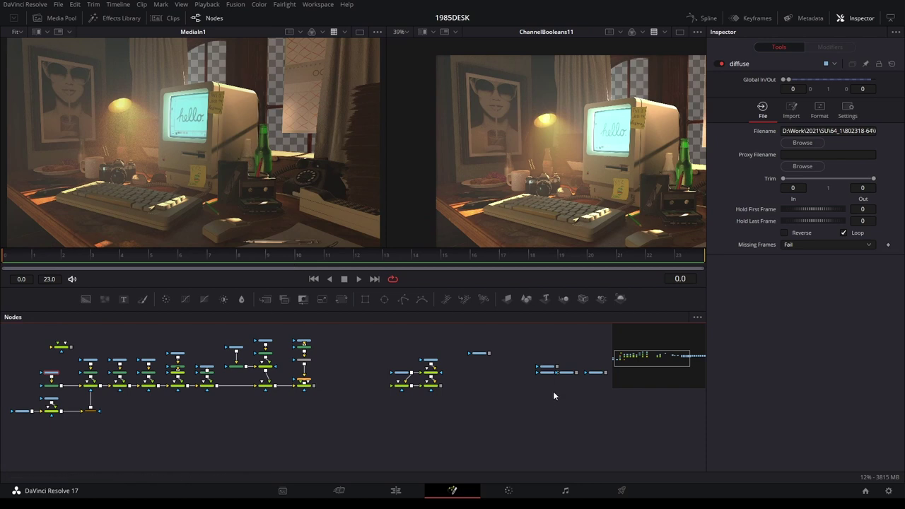
{"action": "scroll", "coordinate": [503, 419], "scroll_direction": "up", "scroll_amount": 3}
{"action": "scroll", "coordinate": [424, 407], "scroll_direction": "up", "scroll_amount": 2}
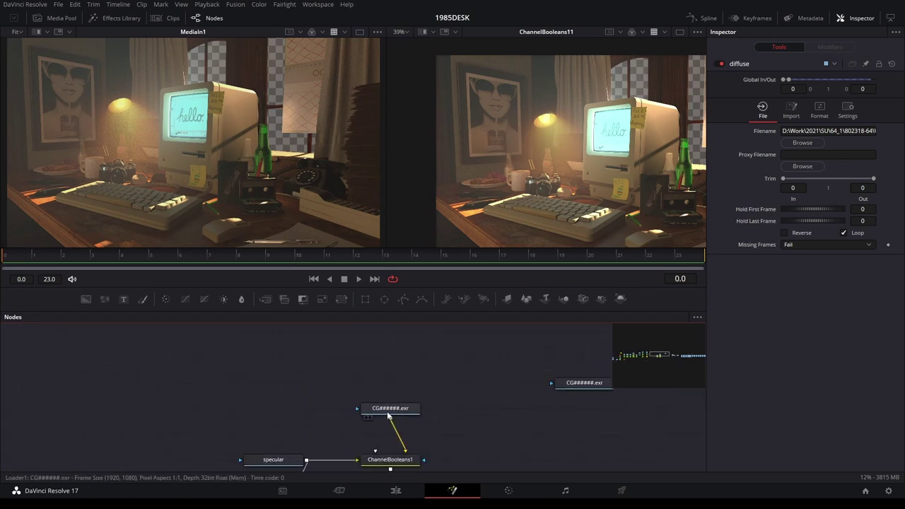
{"action": "left_click_drag", "start_coordinate": [387, 416], "coordinate": [293, 186]}
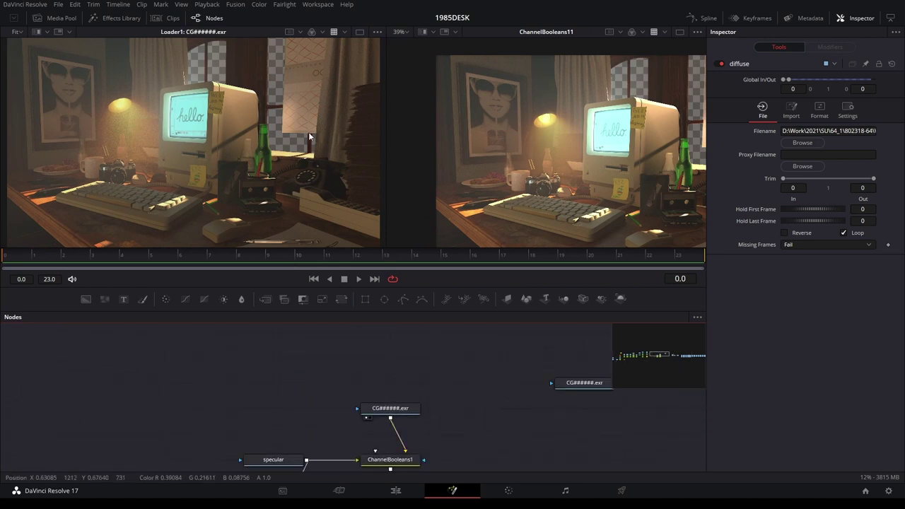
{"action": "scroll", "coordinate": [604, 162], "scroll_direction": "up", "scroll_amount": 2}
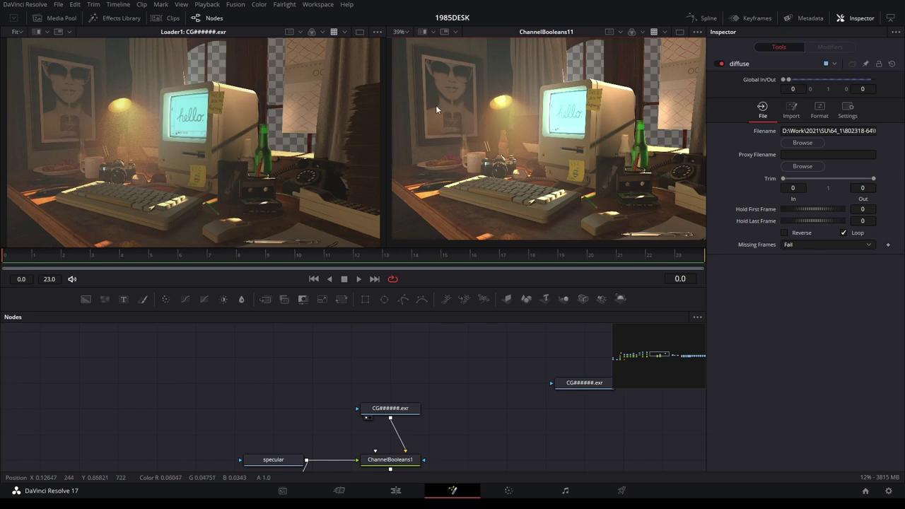
{"action": "mouse_move", "coordinate": [143, 393]}
{"action": "left_mouse_down"}
{"action": "mouse_move", "coordinate": [320, 367]}
{"action": "mouse_move", "coordinate": [119, 368]}
{"action": "left_mouse_up"}
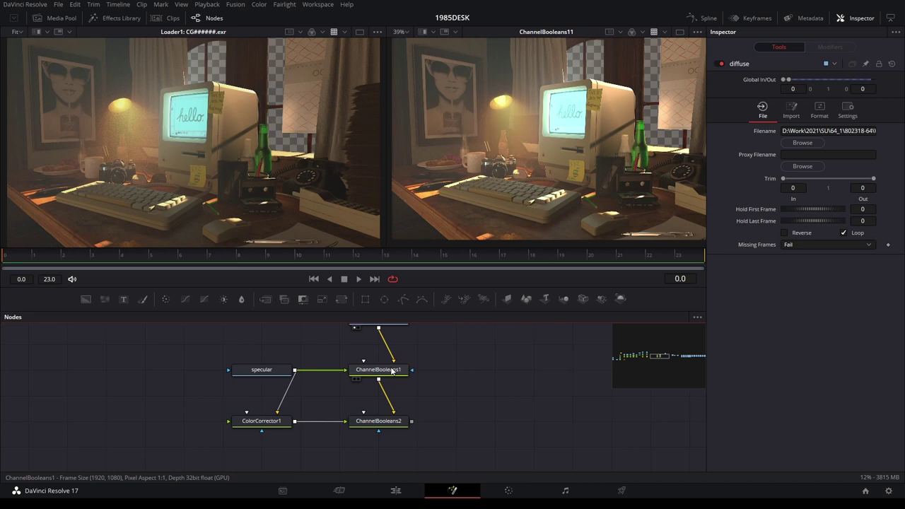
Put the diffuse pass Loader in the right viewer, beside the original Loader1 render
{"action": "left_click_drag", "start_coordinate": [141, 412], "coordinate": [396, 406]}
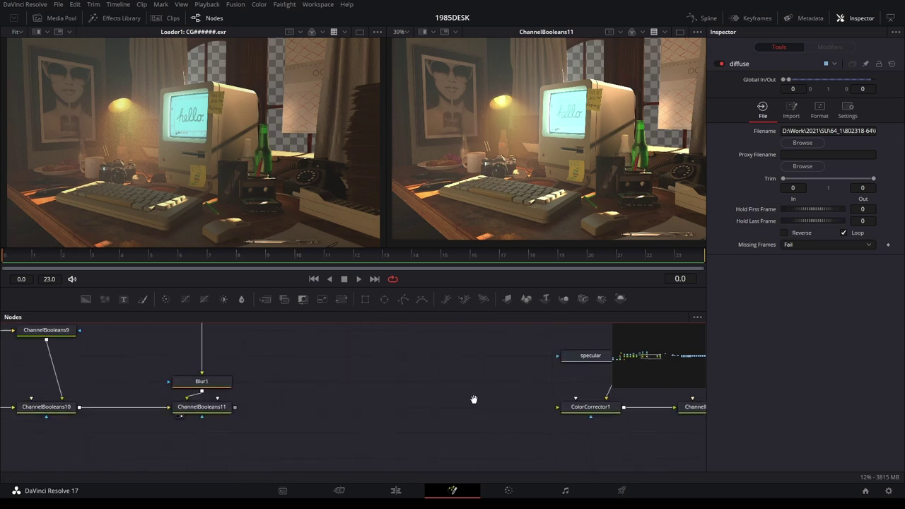
{"action": "scroll", "coordinate": [346, 381], "scroll_direction": "down", "scroll_amount": 5}
{"action": "scroll", "coordinate": [326, 368], "scroll_direction": "down", "scroll_amount": 3}
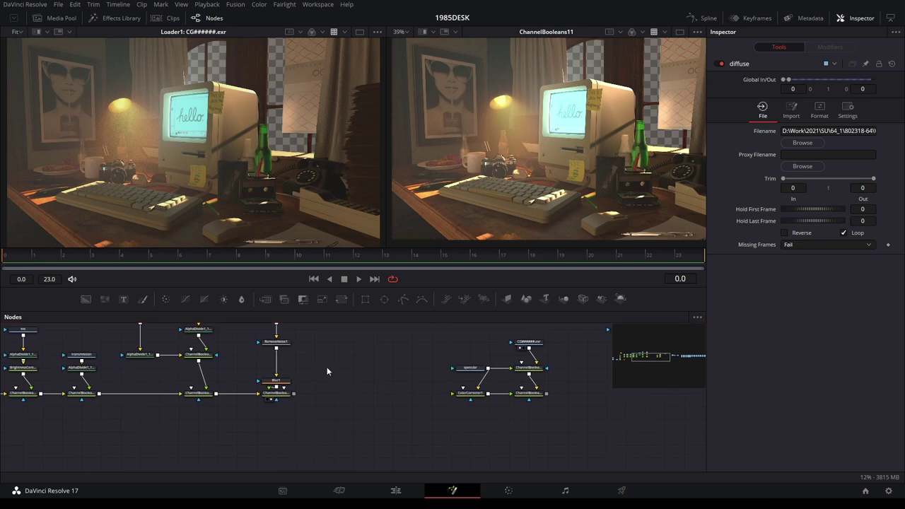
{"action": "left_click_drag", "start_coordinate": [287, 370], "coordinate": [352, 318]}
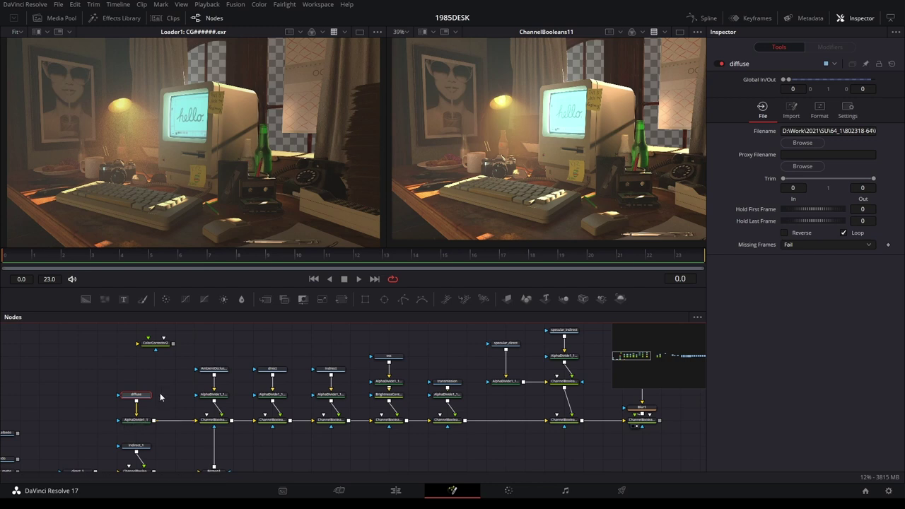
{"action": "scroll", "coordinate": [170, 386], "scroll_direction": "up", "scroll_amount": 2}
{"action": "scroll", "coordinate": [170, 387], "scroll_direction": "up", "scroll_amount": 2}
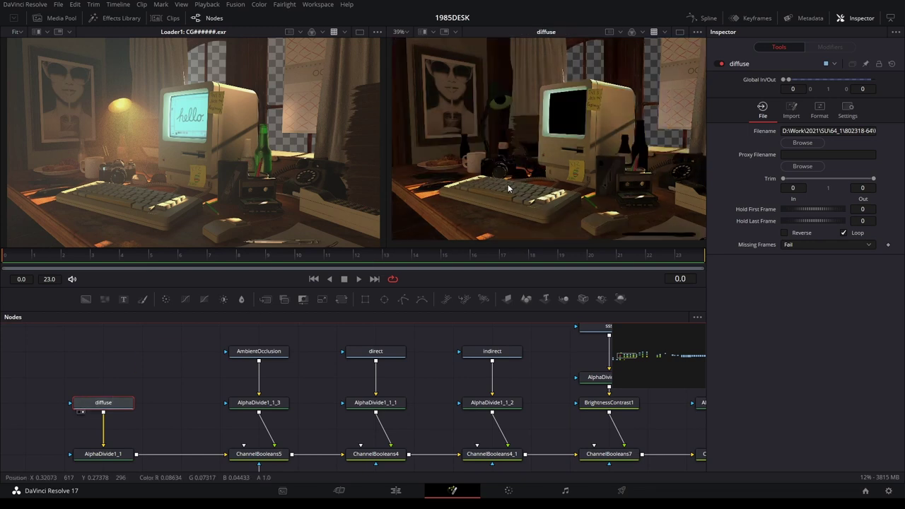
{"action": "key", "text": "2"}
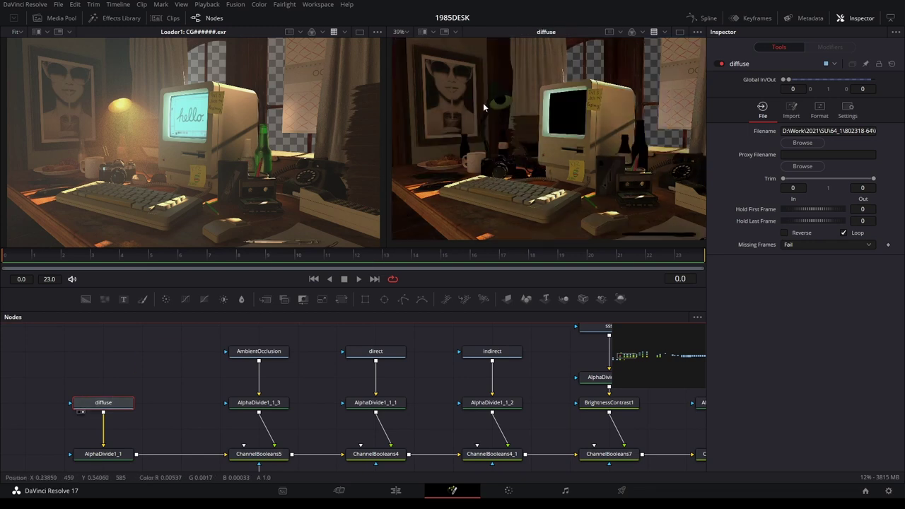
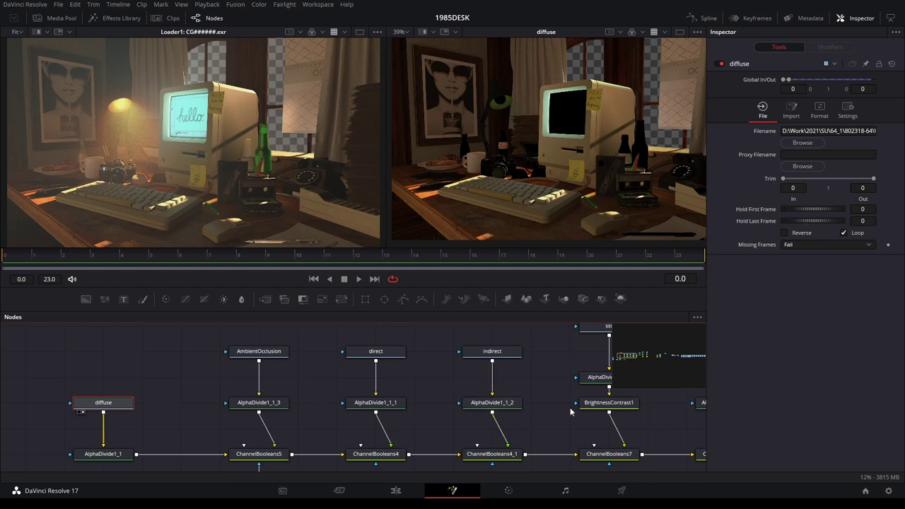
Show the CG######.exr Loader's full beauty render in the right viewer and recentre the branch
{"action": "mouse_move", "coordinate": [402, 388]}
{"action": "left_mouse_down"}
{"action": "mouse_move", "coordinate": [512, 374]}
{"action": "mouse_move", "coordinate": [482, 444]}
{"action": "left_mouse_up"}
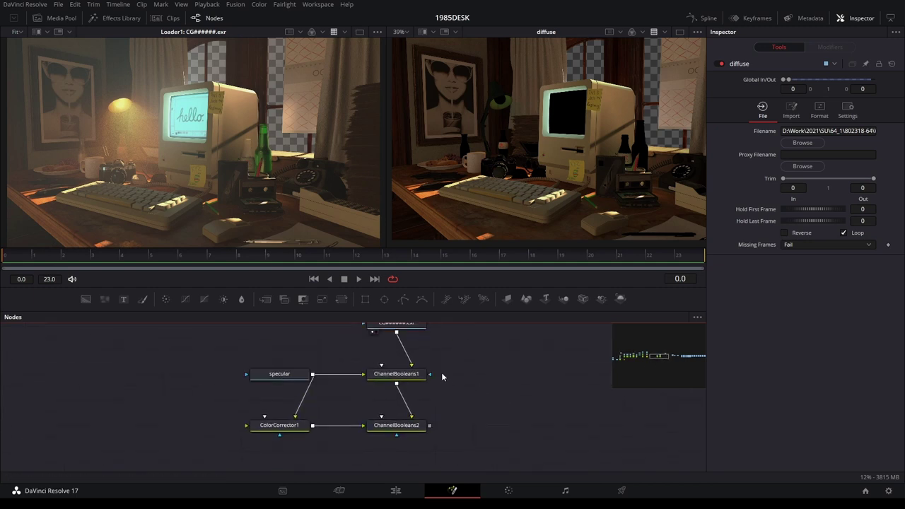
{"action": "key", "text": "2"}
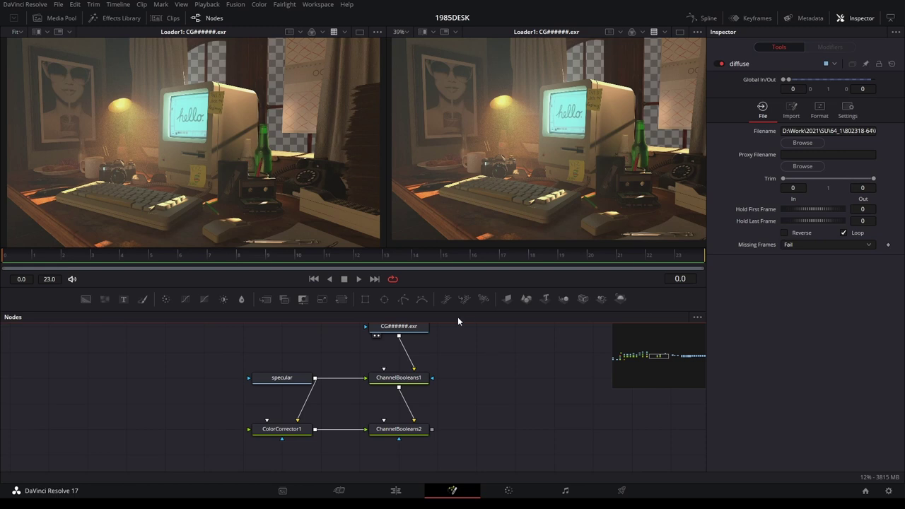
{"action": "key", "text": "ctrl+f"}
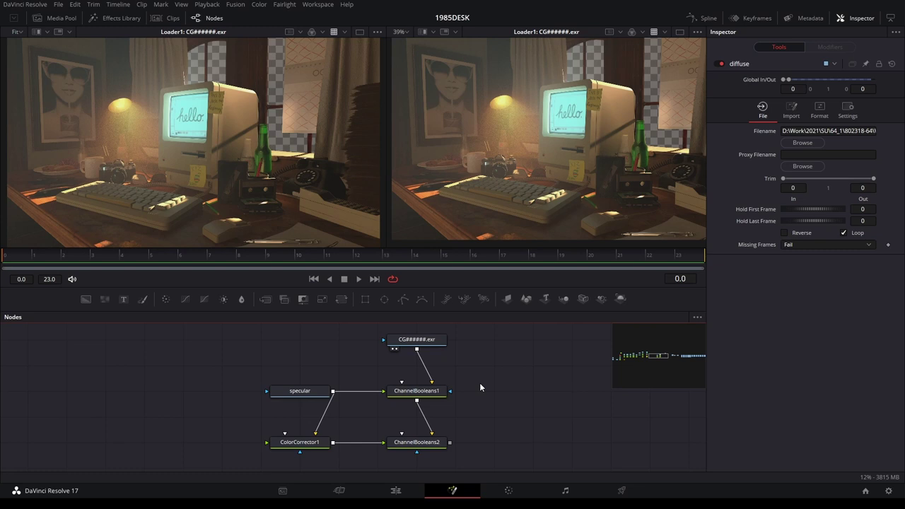
Zoom out and pan from the diffuse/AlphaDivide area past AMOCCPASS to the unconnected pass Loader rows
{"action": "left_click", "coordinate": [624, 359]}
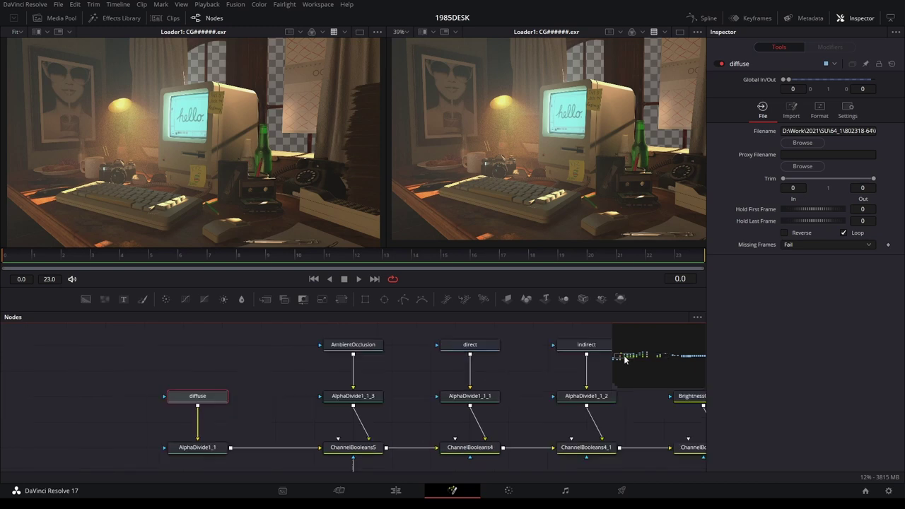
{"action": "scroll", "coordinate": [623, 359], "scroll_direction": "down", "scroll_amount": 1}
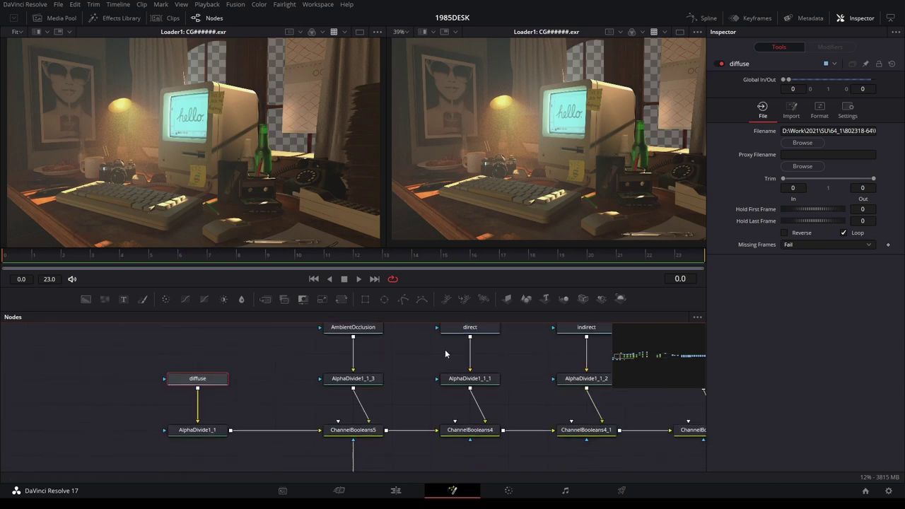
{"action": "scroll", "coordinate": [514, 358], "scroll_direction": "right", "scroll_amount": 5}
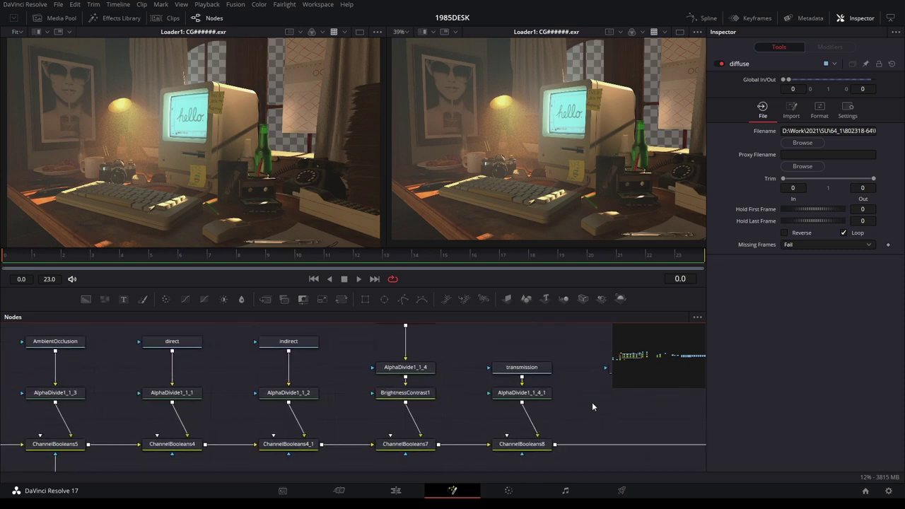
{"action": "scroll", "coordinate": [284, 408], "scroll_direction": "right", "scroll_amount": 3}
{"action": "scroll", "coordinate": [516, 401], "scroll_direction": "right", "scroll_amount": 4}
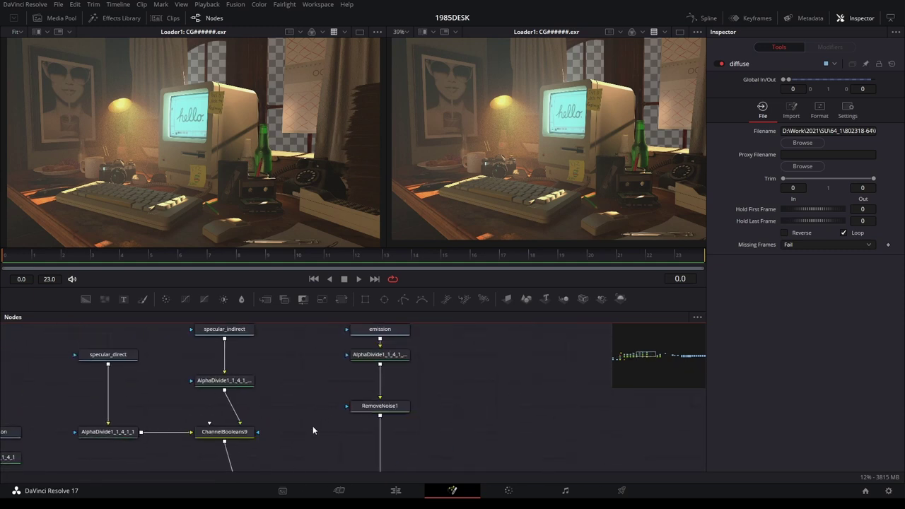
{"action": "scroll", "coordinate": [479, 370], "scroll_direction": "left", "scroll_amount": 3}
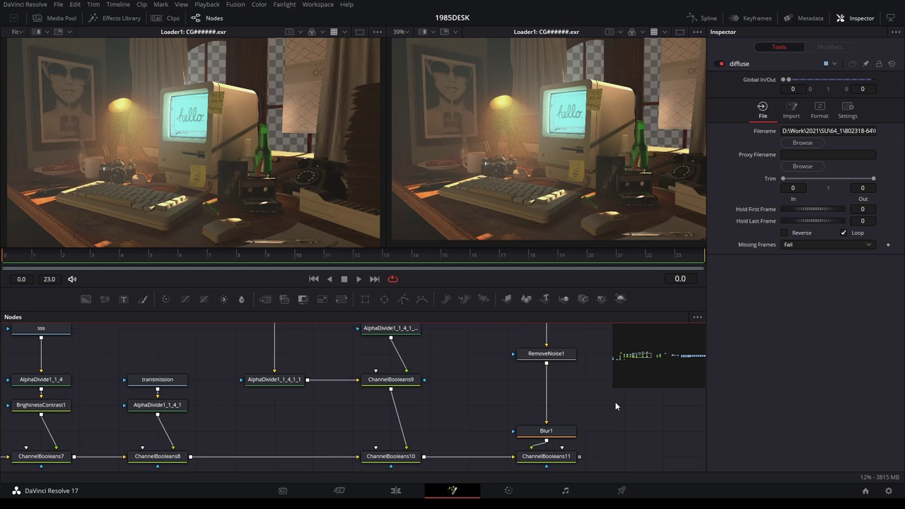
{"action": "scroll", "coordinate": [577, 391], "scroll_direction": "down", "scroll_amount": 2}
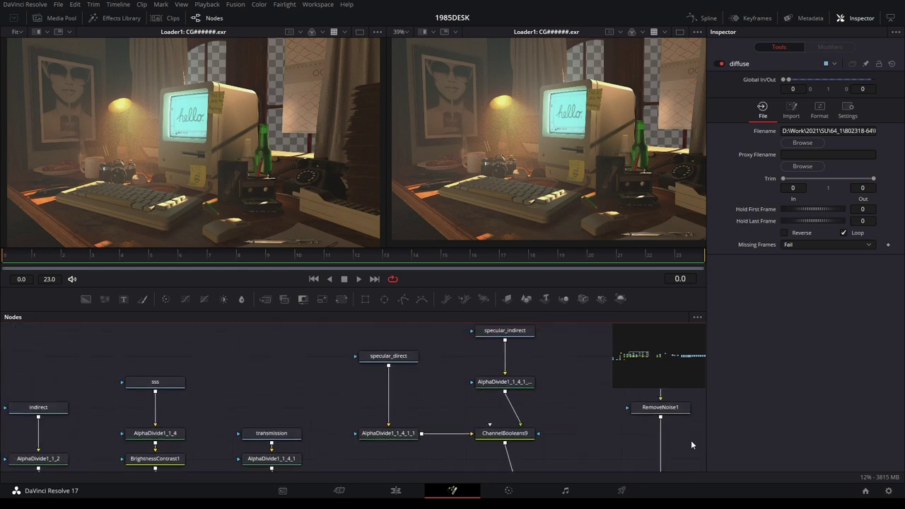
{"action": "scroll", "coordinate": [541, 396], "scroll_direction": "down", "scroll_amount": 3}
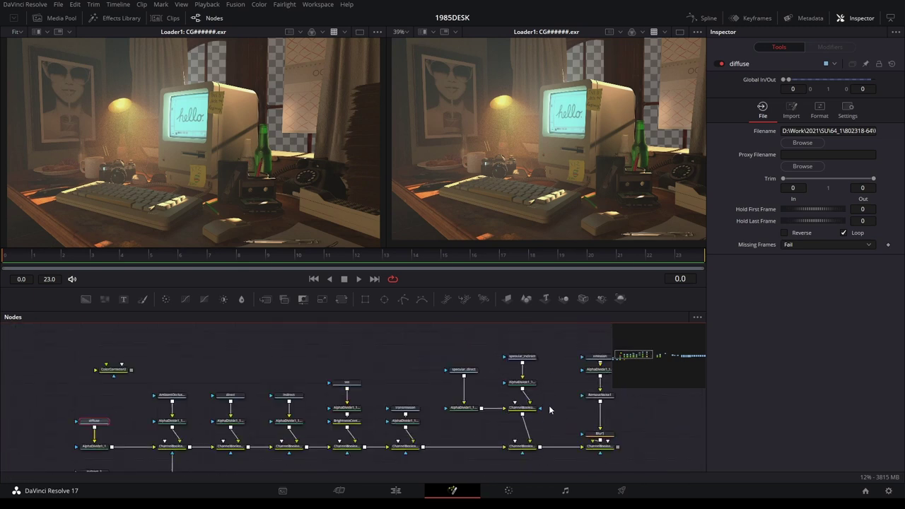
{"action": "left_click_drag", "start_coordinate": [550, 409], "coordinate": [582, 371]}
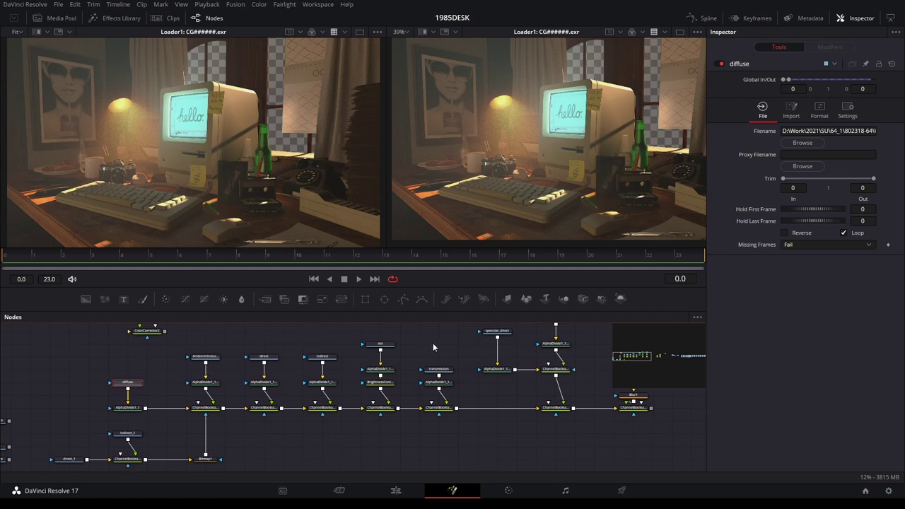
{"action": "left_click_drag", "start_coordinate": [433, 342], "coordinate": [577, 338]}
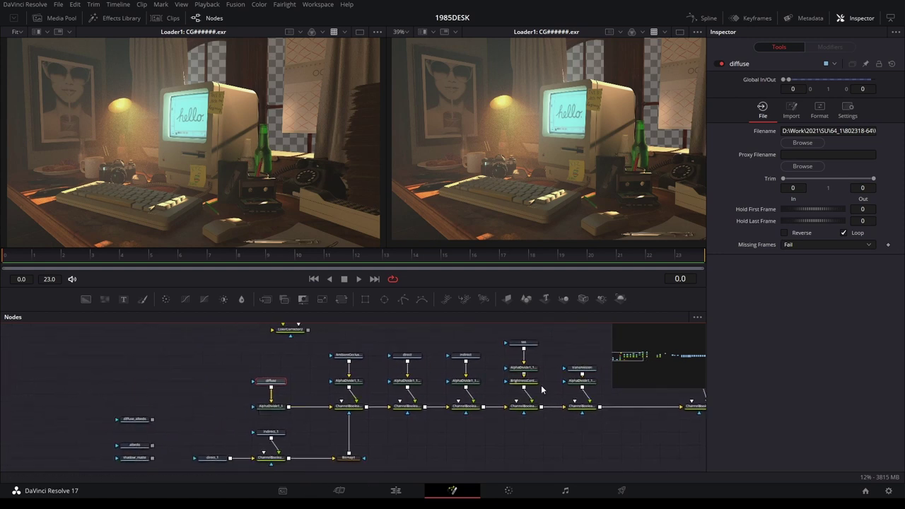
{"action": "left_click_drag", "start_coordinate": [621, 429], "coordinate": [315, 428]}
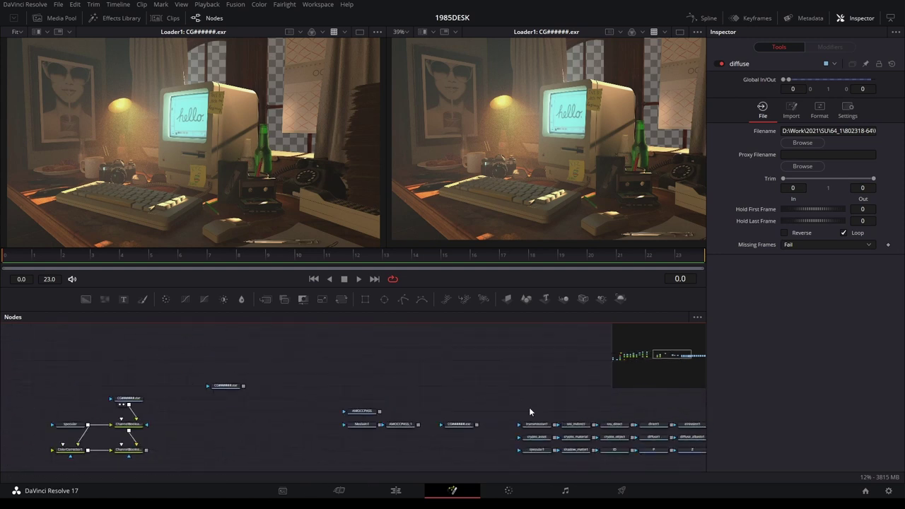
{"action": "left_click_drag", "start_coordinate": [529, 407], "coordinate": [233, 335]}
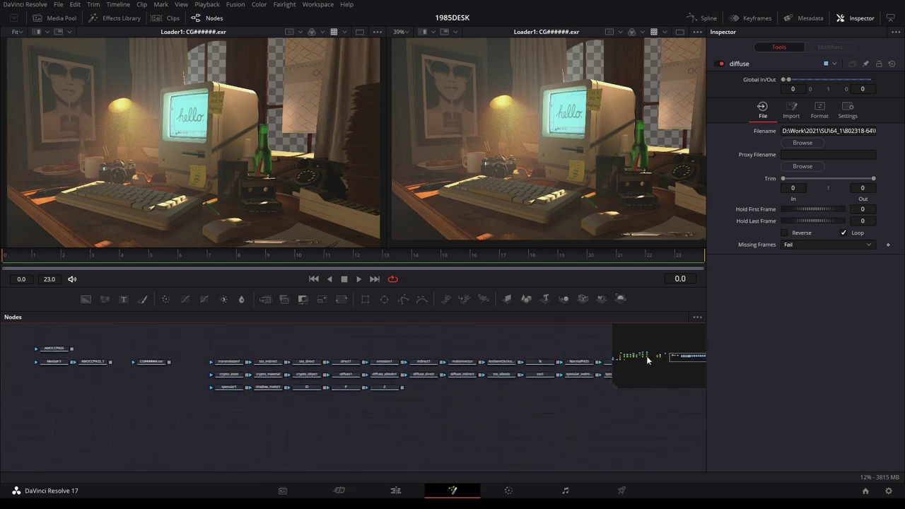
{"action": "left_click_drag", "start_coordinate": [519, 403], "coordinate": [390, 402]}
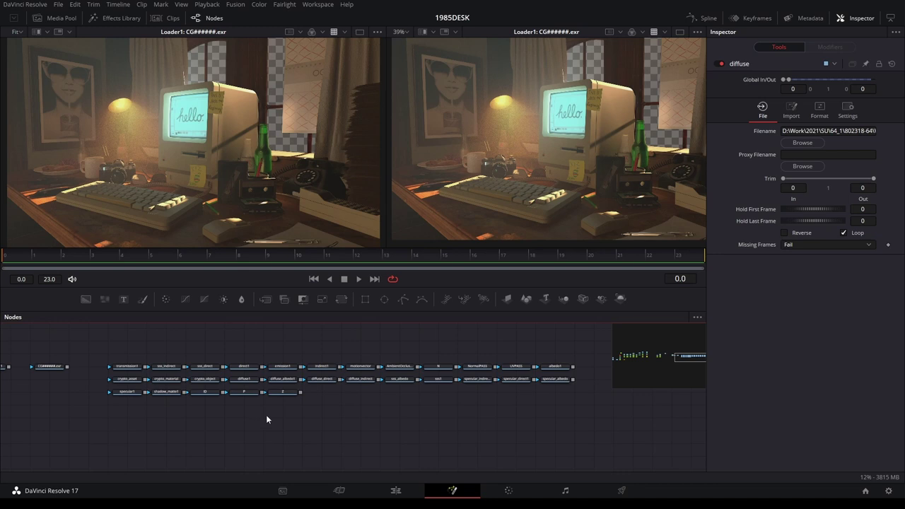
Zoom in on the pass Loader rows until names like transmission1 and diffuse_albedo1 are readable
{"action": "scroll", "coordinate": [215, 375], "scroll_direction": "up", "scroll_amount": 2}
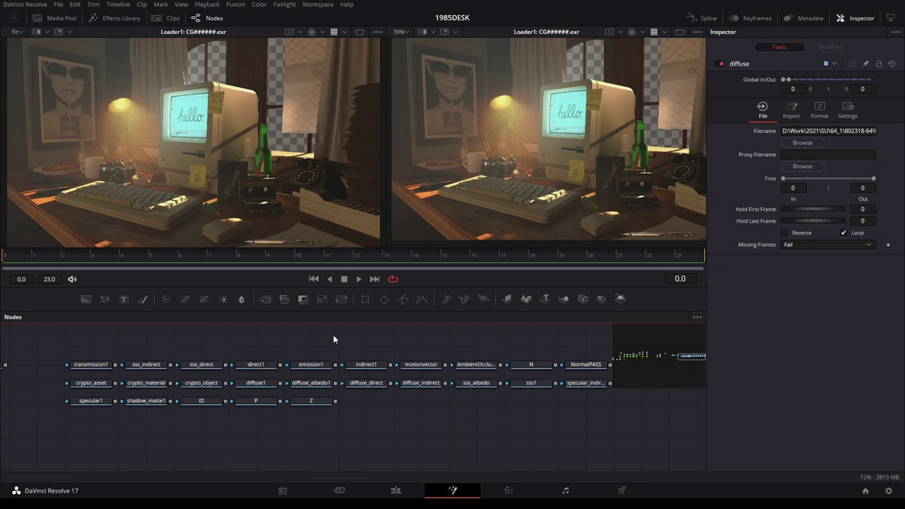
Resize the node area, preview transmission1 in the right viewer, and lift it out of the pass rows
{"action": "left_click_drag", "start_coordinate": [306, 313], "coordinate": [306, 194]}
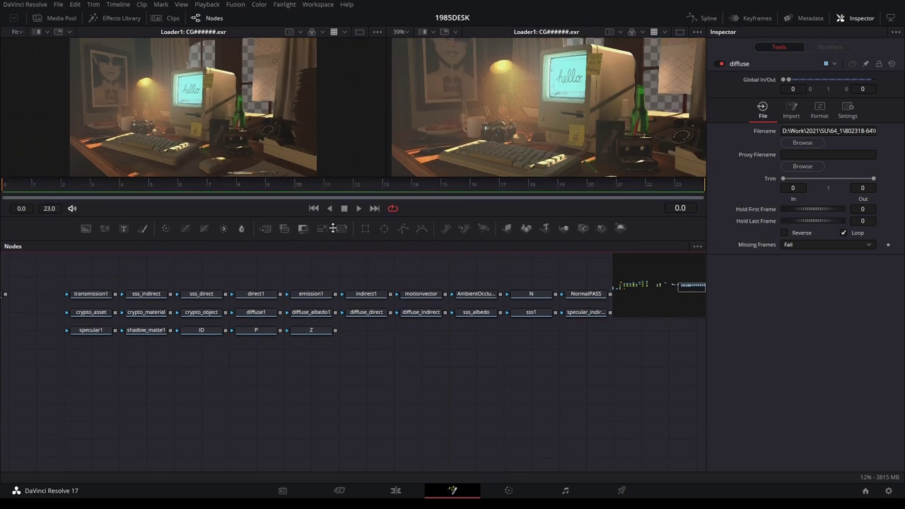
{"action": "left_click_drag", "start_coordinate": [421, 312], "coordinate": [493, 427]}
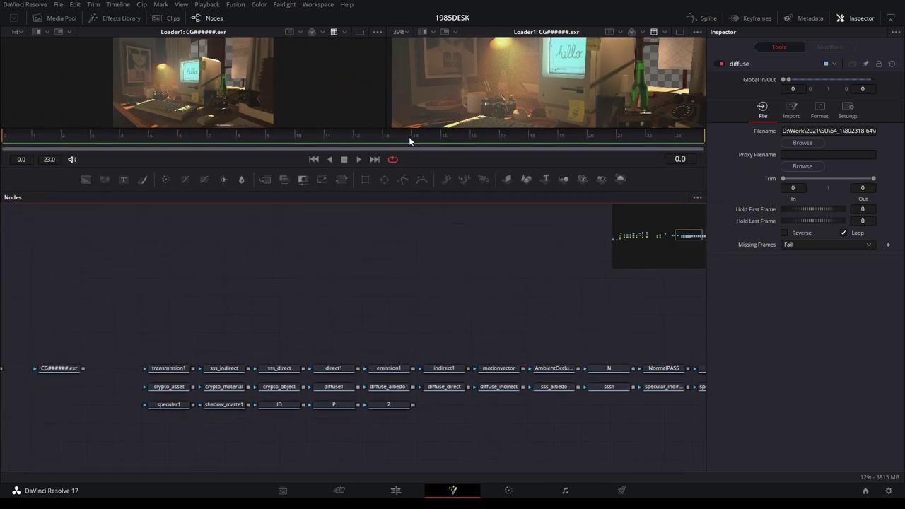
{"action": "left_click_drag", "start_coordinate": [394, 193], "coordinate": [396, 255]}
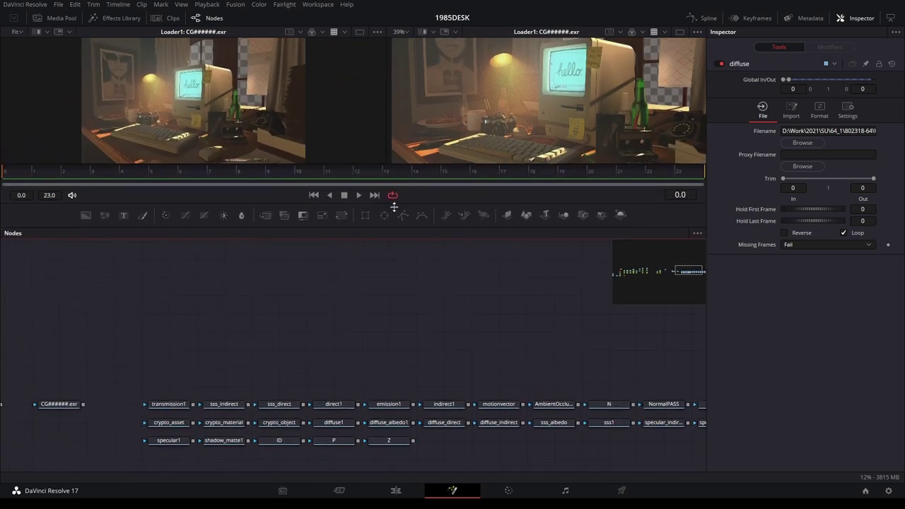
{"action": "left_click_drag", "start_coordinate": [476, 368], "coordinate": [530, 346]}
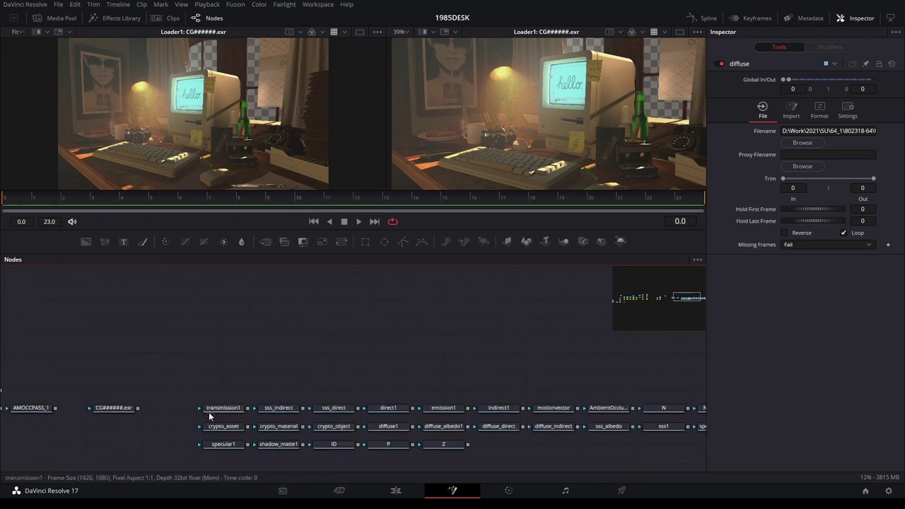
{"action": "left_click_drag", "start_coordinate": [216, 407], "coordinate": [491, 160]}
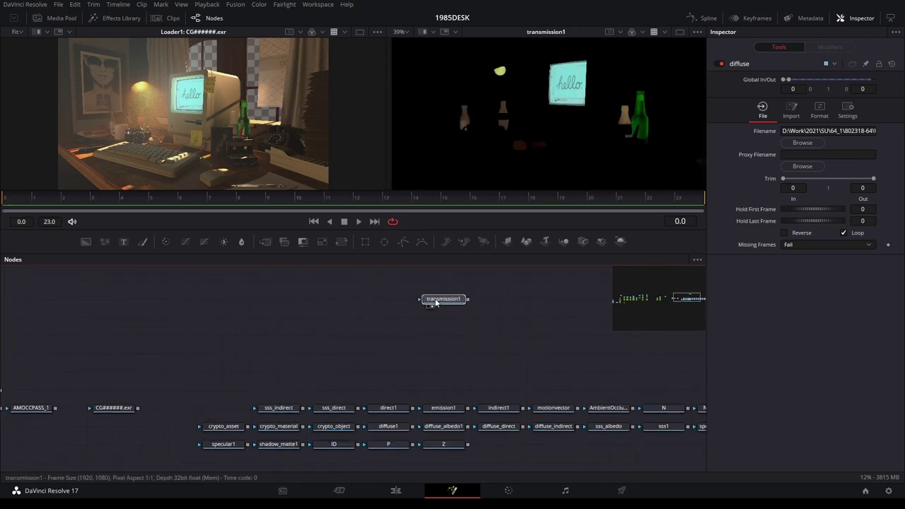
{"action": "left_click_drag", "start_coordinate": [222, 412], "coordinate": [443, 302]}
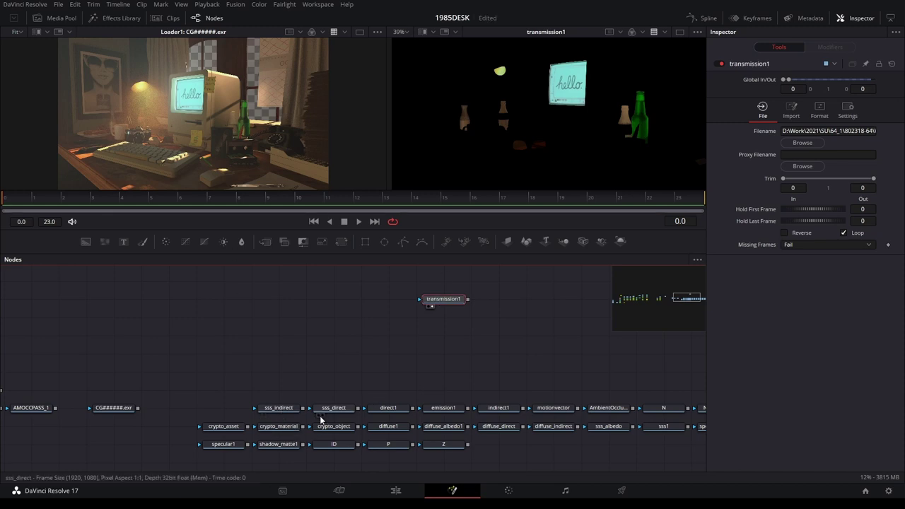
Group sss_indirect, sss_direct, sss1 and sss_albedo together in empty space above the rows
{"action": "mouse_move", "coordinate": [367, 378]}
{"action": "left_mouse_down"}
{"action": "mouse_move", "coordinate": [314, 409]}
{"action": "mouse_move", "coordinate": [257, 418]}
{"action": "mouse_move", "coordinate": [171, 305]}
{"action": "left_mouse_up"}
{"action": "left_click", "coordinate": [172, 305]}
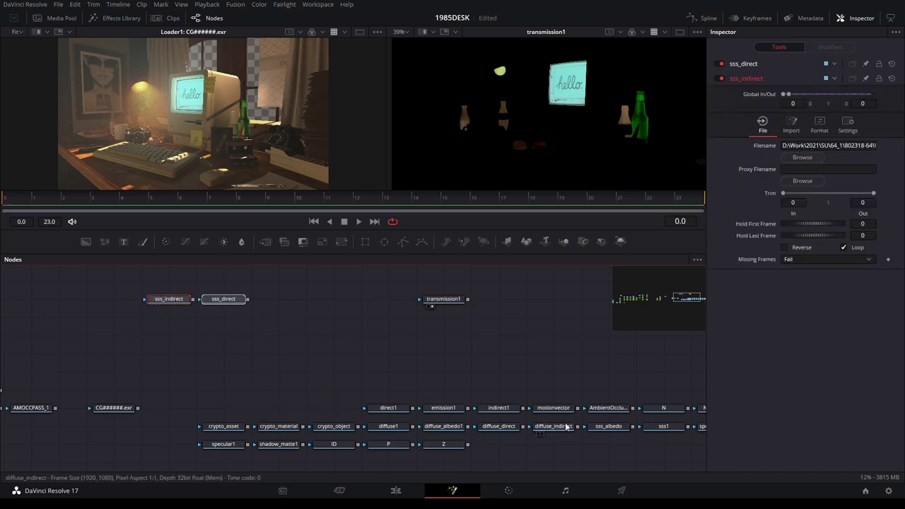
{"action": "mouse_move", "coordinate": [610, 370]}
{"action": "left_mouse_down"}
{"action": "mouse_move", "coordinate": [450, 314]}
{"action": "mouse_move", "coordinate": [576, 383]}
{"action": "mouse_move", "coordinate": [236, 319]}
{"action": "left_mouse_up"}
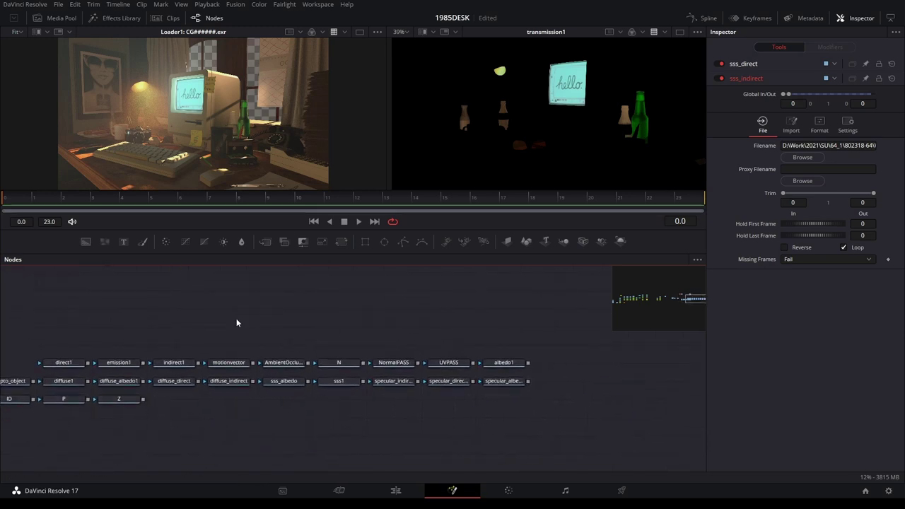
{"action": "left_click_drag", "start_coordinate": [463, 410], "coordinate": [584, 446]}
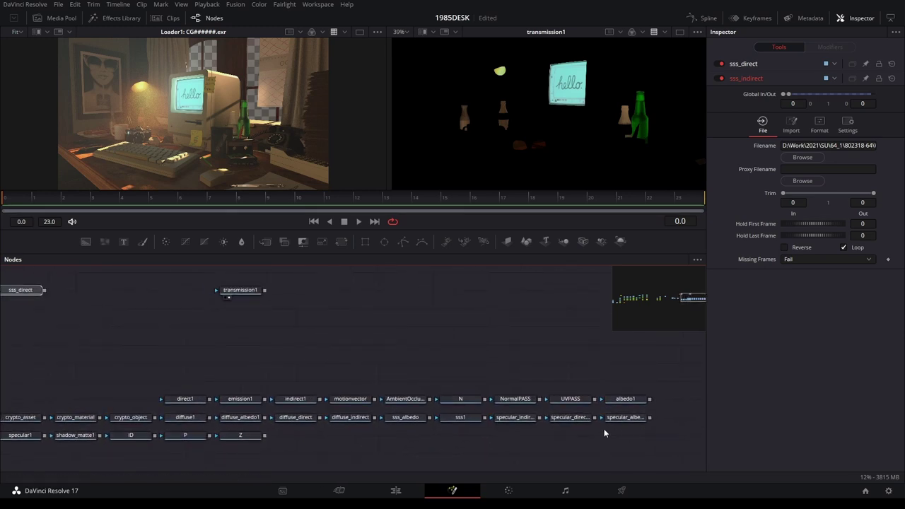
{"action": "left_click_drag", "start_coordinate": [352, 358], "coordinate": [466, 397]}
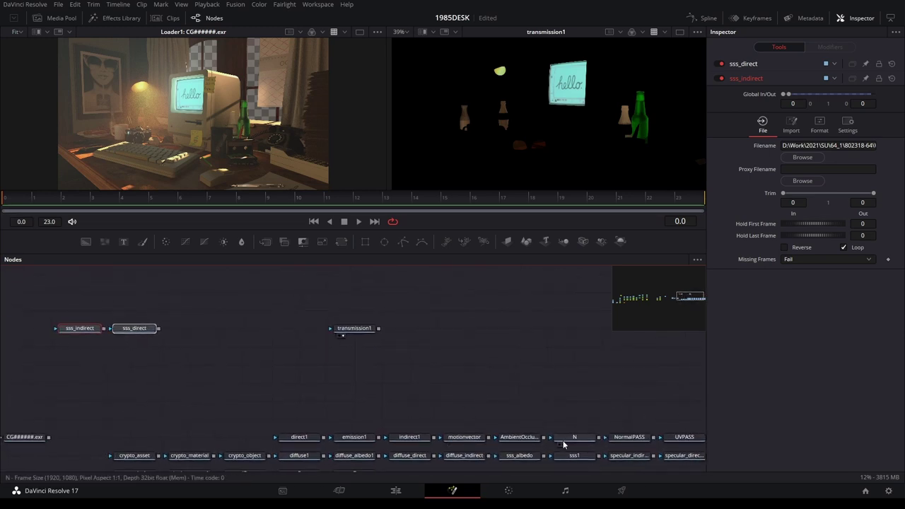
{"action": "left_click_drag", "start_coordinate": [576, 456], "coordinate": [190, 330]}
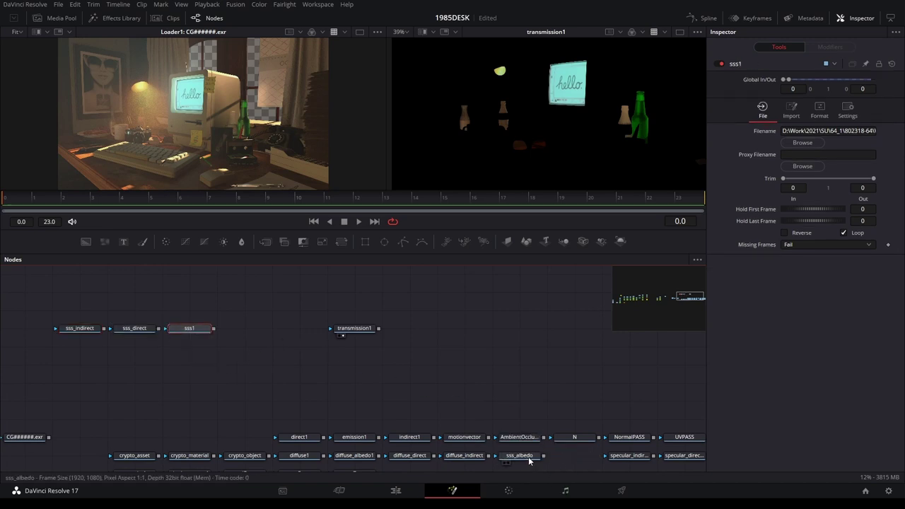
{"action": "left_click_drag", "start_coordinate": [528, 457], "coordinate": [103, 361]}
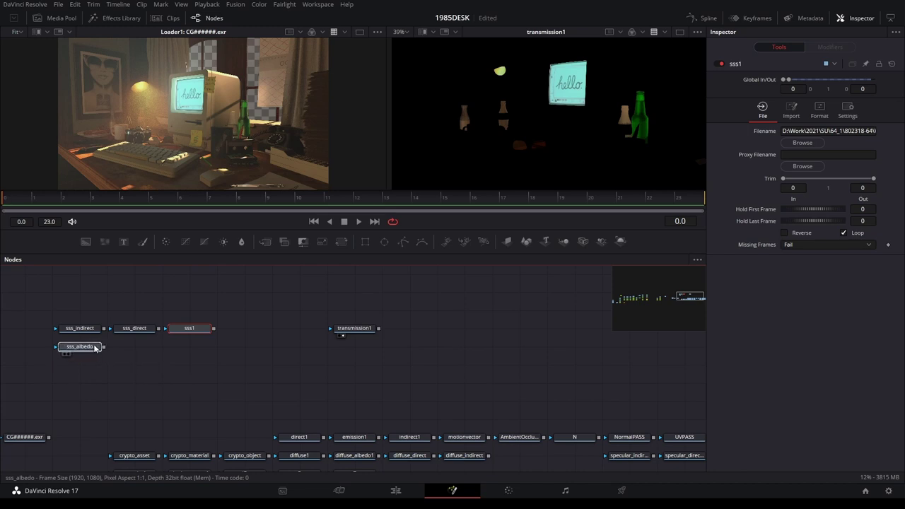
{"action": "left_click_drag", "start_coordinate": [103, 362], "coordinate": [75, 344]}
{"action": "scroll", "coordinate": [424, 368], "scroll_direction": "down", "scroll_amount": 3}
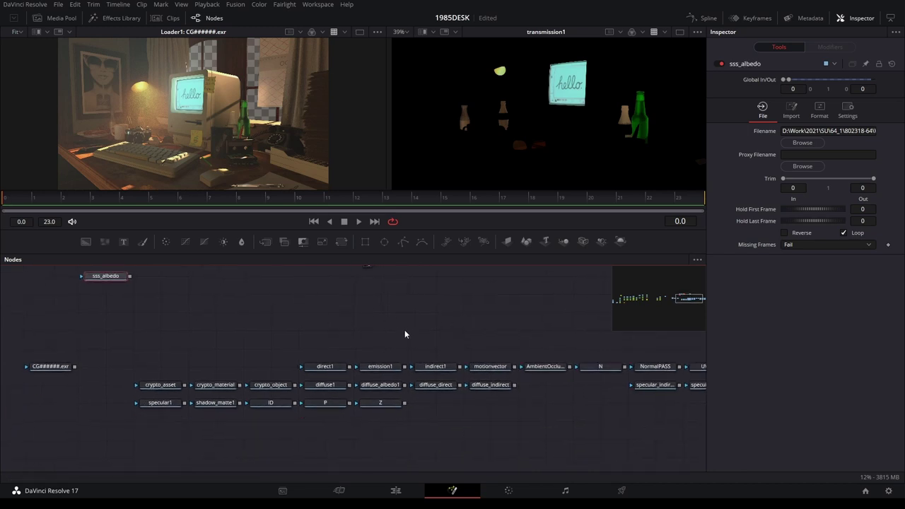
Move the three specular loaders into their own row and the three crypto loaders into a lower row
{"action": "scroll", "coordinate": [382, 340], "scroll_direction": "up", "scroll_amount": 2}
{"action": "left_click_drag", "start_coordinate": [324, 350], "coordinate": [191, 365]}
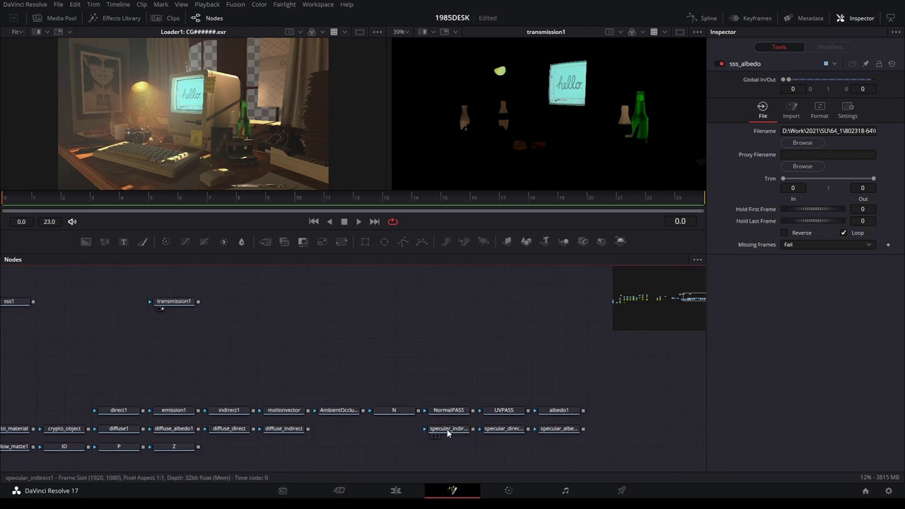
{"action": "left_click_drag", "start_coordinate": [622, 426], "coordinate": [427, 456]}
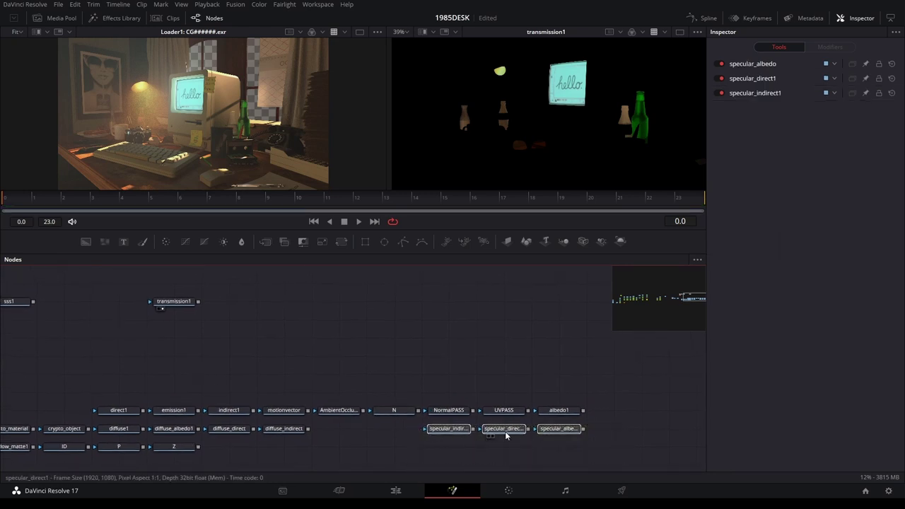
{"action": "left_click_drag", "start_coordinate": [506, 429], "coordinate": [510, 304]}
{"action": "left_click", "coordinate": [510, 306]}
{"action": "left_click_drag", "start_coordinate": [400, 395], "coordinate": [464, 362]}
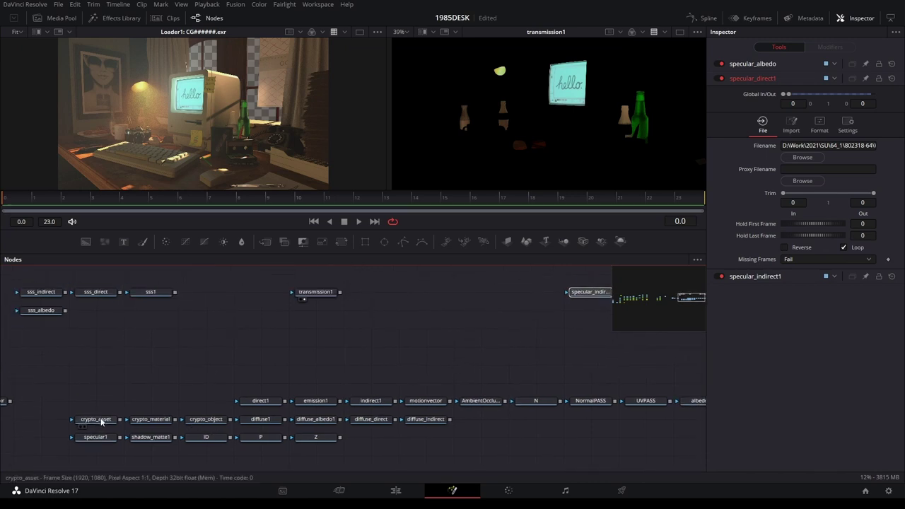
{"action": "left_click_drag", "start_coordinate": [99, 404], "coordinate": [228, 429]}
{"action": "mouse_move", "coordinate": [155, 419]}
{"action": "left_mouse_down"}
{"action": "mouse_move", "coordinate": [244, 387]}
{"action": "mouse_move", "coordinate": [241, 441]}
{"action": "left_mouse_up"}
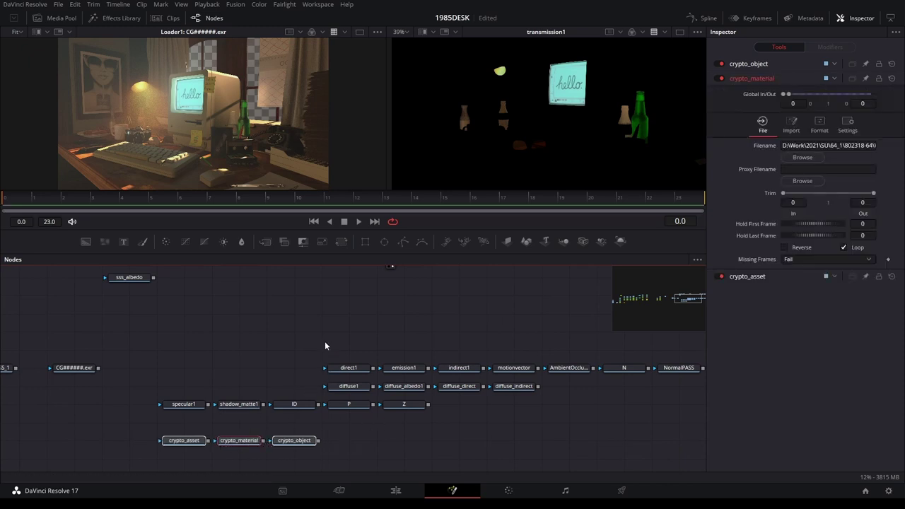
Build a diffuse row with diffuse1, diffuse_albedo1, diffuse_direct and diffuse_indirect
{"action": "left_click_drag", "start_coordinate": [324, 340], "coordinate": [127, 378]}
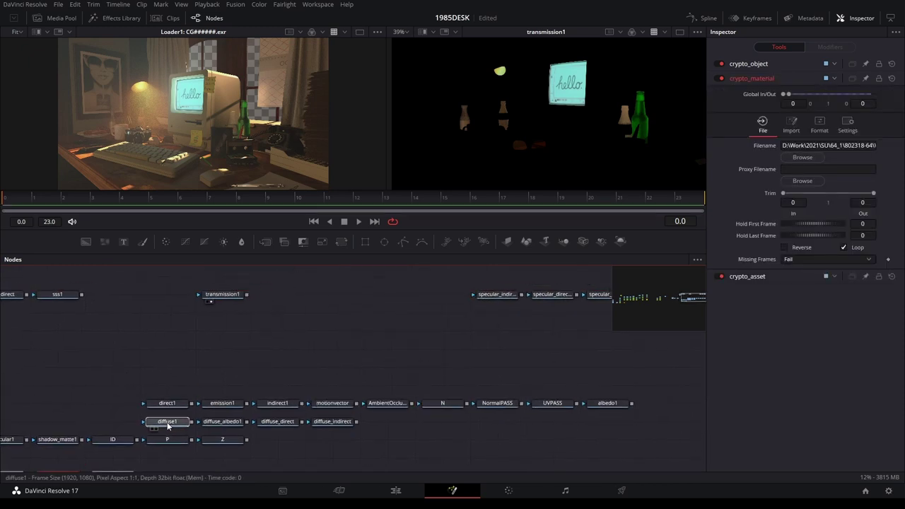
{"action": "left_click_drag", "start_coordinate": [164, 424], "coordinate": [271, 337]}
{"action": "left_click_drag", "start_coordinate": [278, 392], "coordinate": [346, 336]}
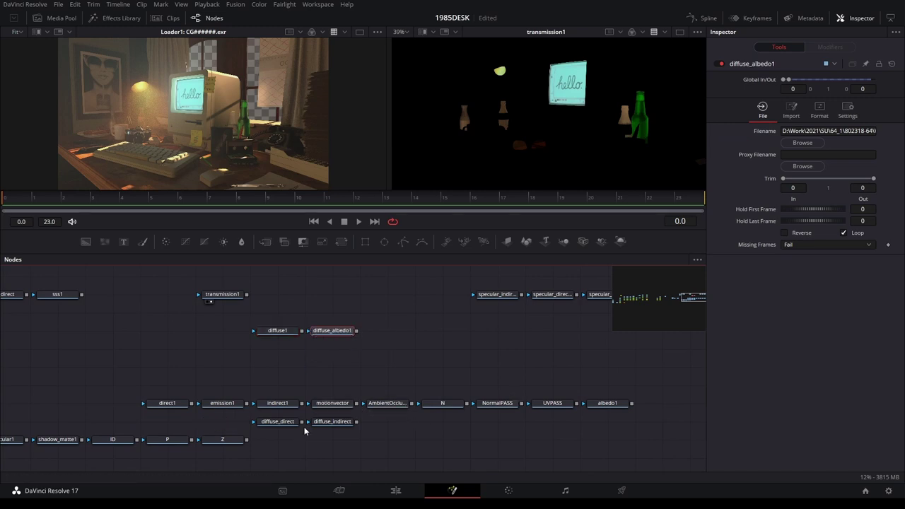
{"action": "mouse_move", "coordinate": [382, 427]}
{"action": "left_mouse_down"}
{"action": "mouse_move", "coordinate": [277, 428]}
{"action": "mouse_move", "coordinate": [386, 334]}
{"action": "left_mouse_up"}
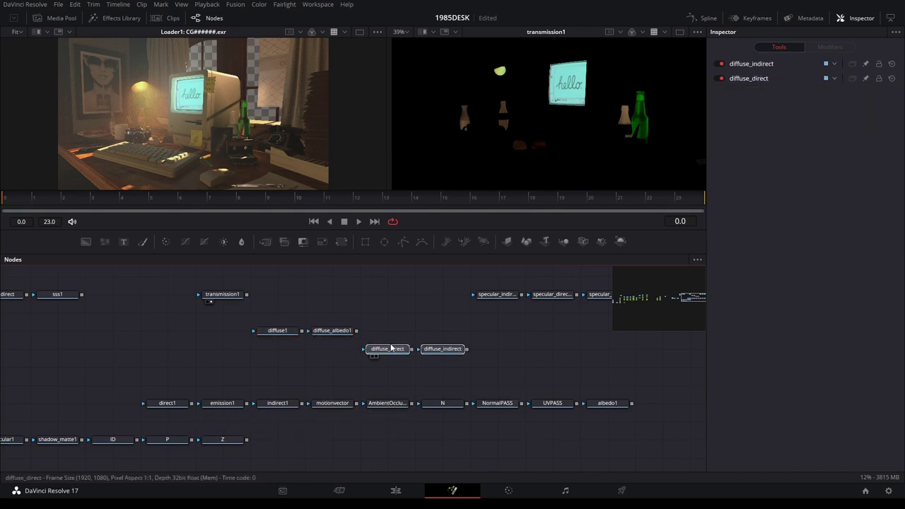
Separate direct1 from the main row, place indirect1 beside emission1, then zoom in on the sss loaders
{"action": "mouse_move", "coordinate": [166, 345]}
{"action": "left_mouse_down"}
{"action": "mouse_move", "coordinate": [303, 399]}
{"action": "mouse_move", "coordinate": [187, 383]}
{"action": "left_mouse_up"}
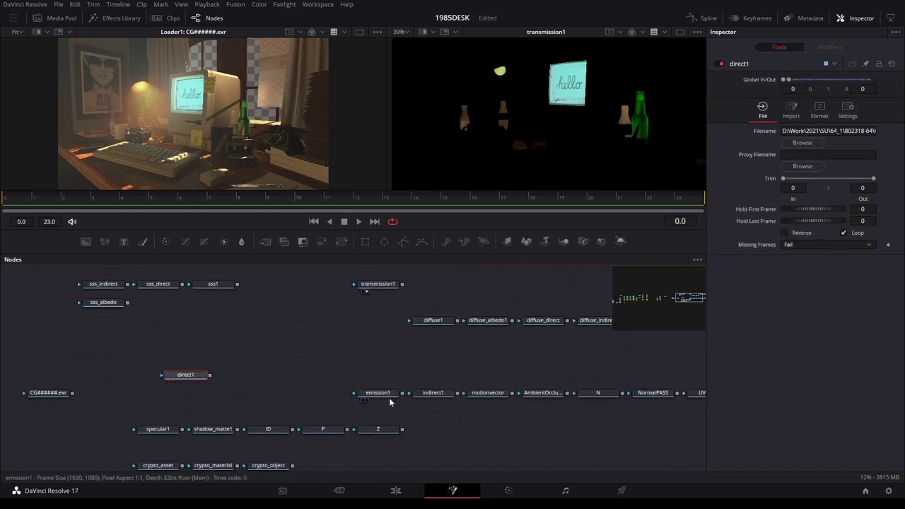
{"action": "left_click_drag", "start_coordinate": [391, 393], "coordinate": [280, 371]}
{"action": "left_click_drag", "start_coordinate": [431, 393], "coordinate": [353, 378]}
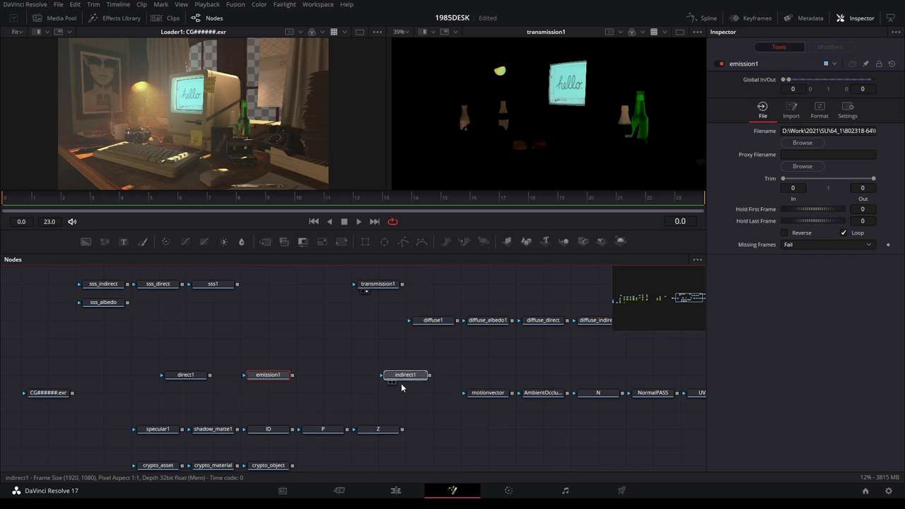
{"action": "left_click_drag", "start_coordinate": [512, 426], "coordinate": [382, 418]}
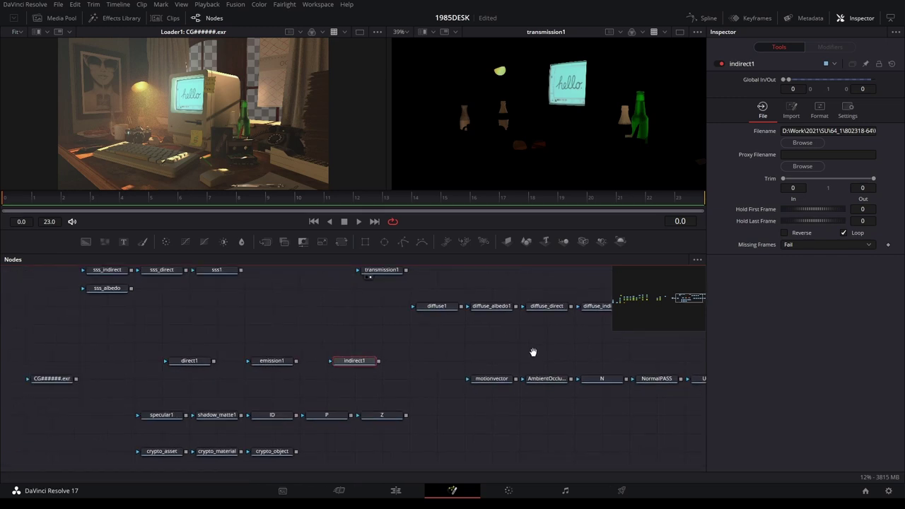
{"action": "left_click_drag", "start_coordinate": [376, 361], "coordinate": [336, 351]}
{"action": "scroll", "coordinate": [255, 314], "scroll_direction": "up", "scroll_amount": 3}
{"action": "left_click_drag", "start_coordinate": [255, 314], "coordinate": [269, 376]}
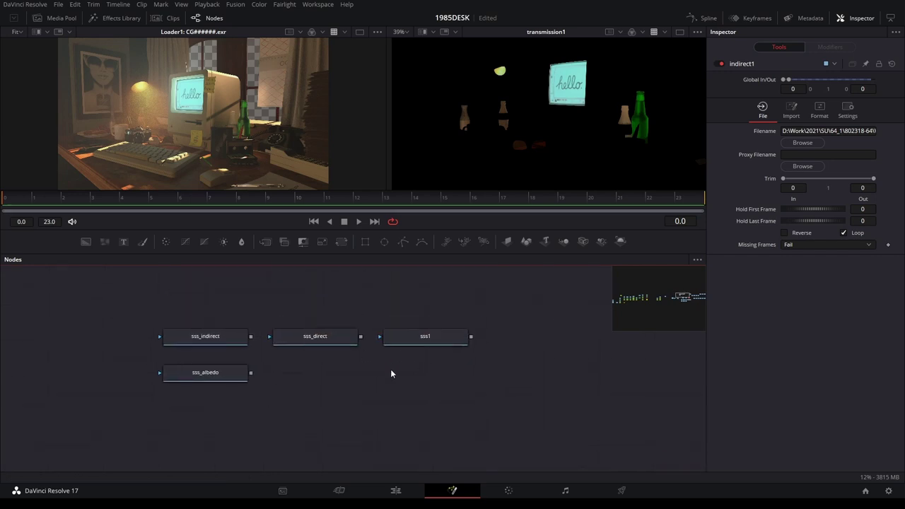
Zoom in on the sss loaders and save the project with Ctrl+S
{"action": "scroll", "coordinate": [390, 372], "scroll_direction": "up", "scroll_amount": 2}
{"action": "left_click_drag", "start_coordinate": [337, 389], "coordinate": [418, 354]}
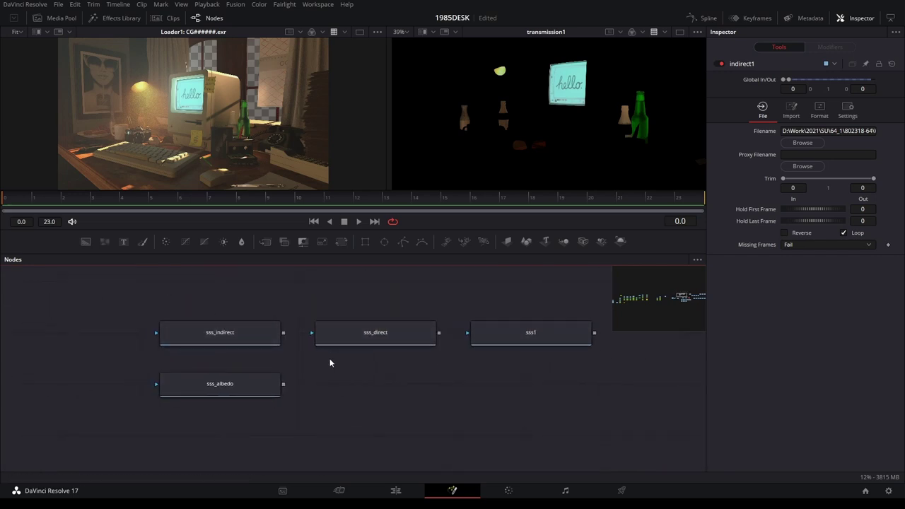
{"action": "scroll", "coordinate": [516, 403], "scroll_direction": "down", "scroll_amount": 3}
{"action": "scroll", "coordinate": [551, 407], "scroll_direction": "up", "scroll_amount": 3}
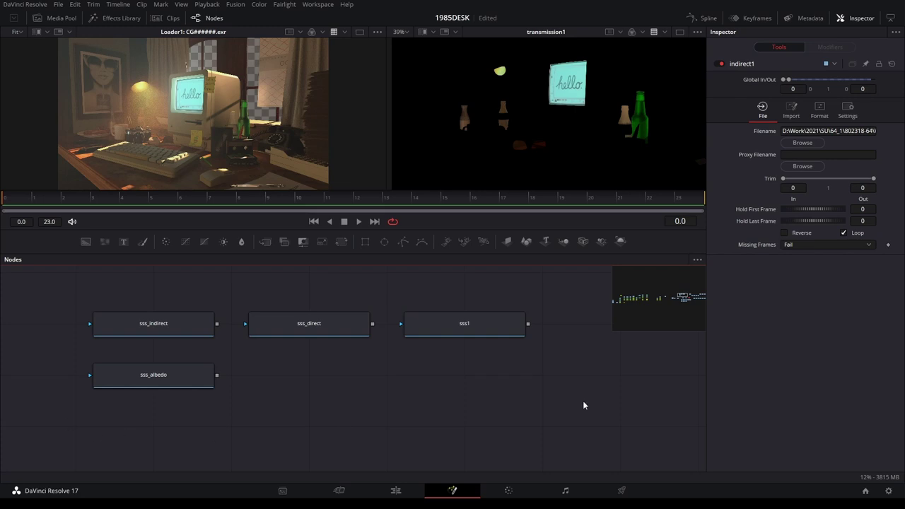
{"action": "key", "text": "ctrl+s"}
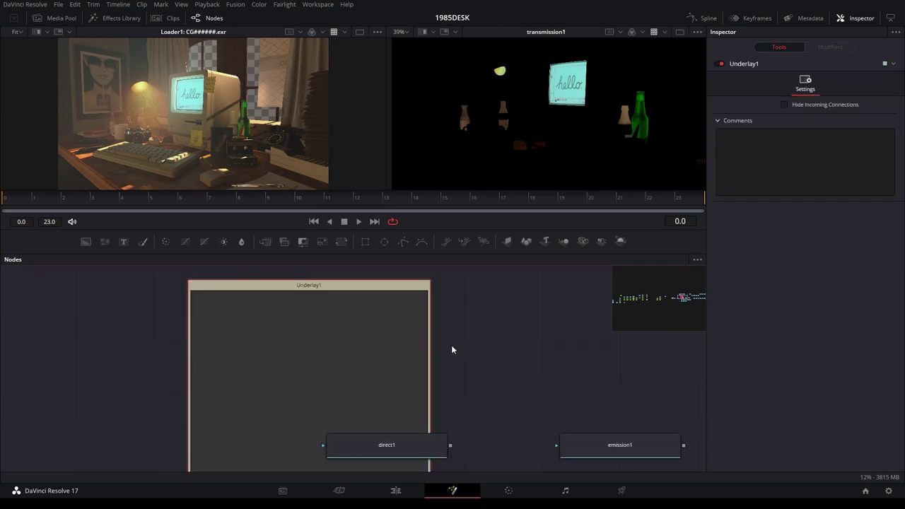
Place Underlay1 beside the sss loaders, widen it over them, and select all four sss loaders
{"action": "scroll", "coordinate": [452, 349], "scroll_direction": "down", "scroll_amount": 5}
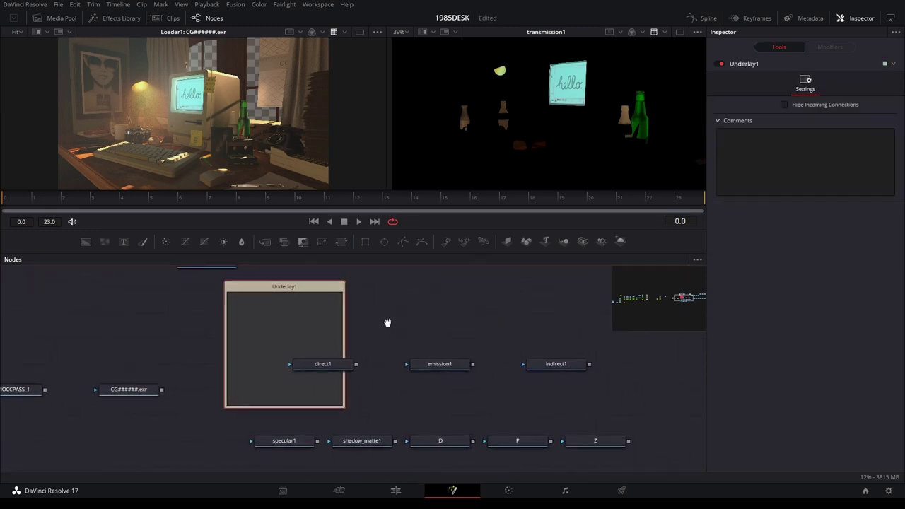
{"action": "left_click_drag", "start_coordinate": [387, 322], "coordinate": [646, 355]}
{"action": "scroll", "coordinate": [547, 341], "scroll_direction": "up", "scroll_amount": 2}
{"action": "scroll", "coordinate": [398, 329], "scroll_direction": "down", "scroll_amount": 4}
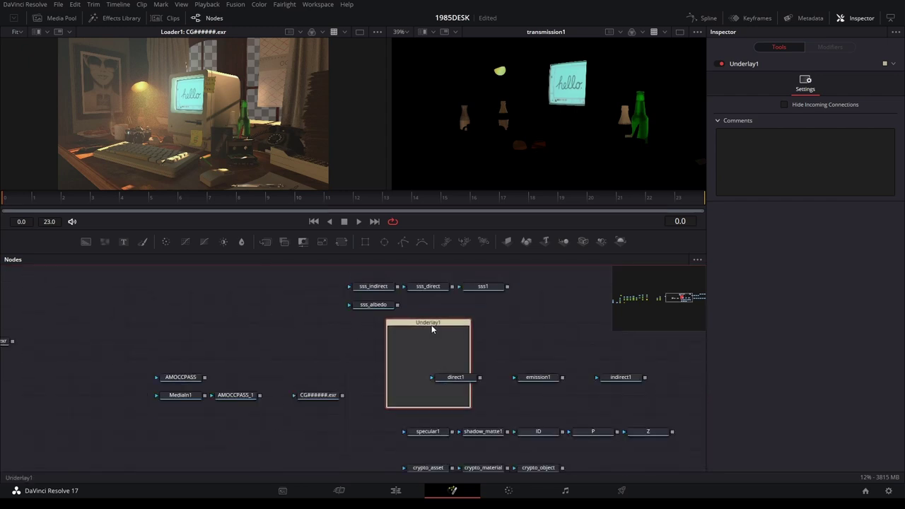
{"action": "left_click_drag", "start_coordinate": [431, 329], "coordinate": [279, 267]}
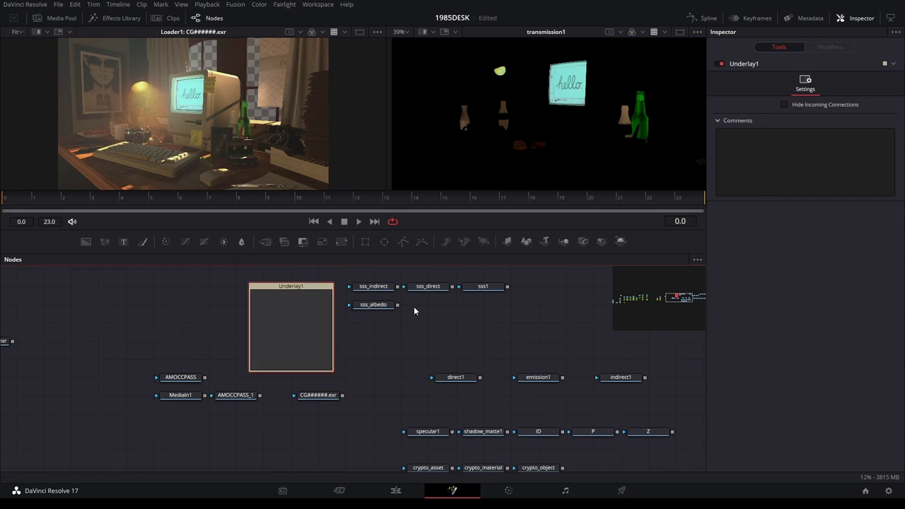
{"action": "scroll", "coordinate": [462, 376], "scroll_direction": "up", "scroll_amount": 3}
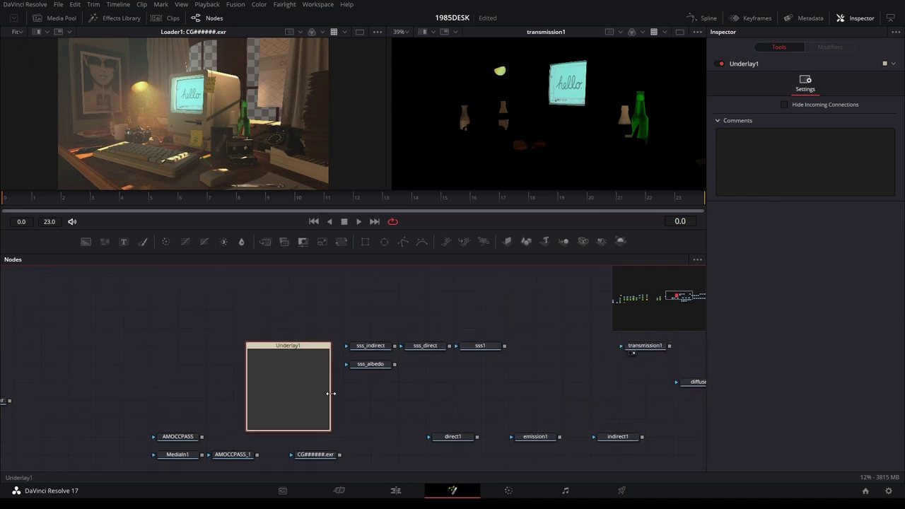
{"action": "left_click_drag", "start_coordinate": [329, 393], "coordinate": [392, 394]}
{"action": "left_click_drag", "start_coordinate": [535, 307], "coordinate": [349, 371]}
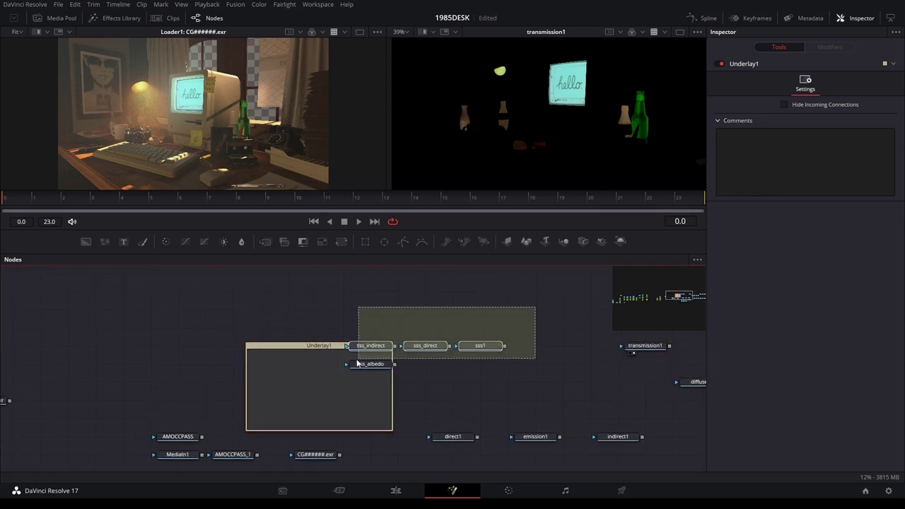
Arrange diffuse_direct and diffuse_indirect beneath diffuse1 and diffuse_albedo1 in a compact block
{"action": "scroll", "coordinate": [310, 387], "scroll_direction": "right", "scroll_amount": 10}
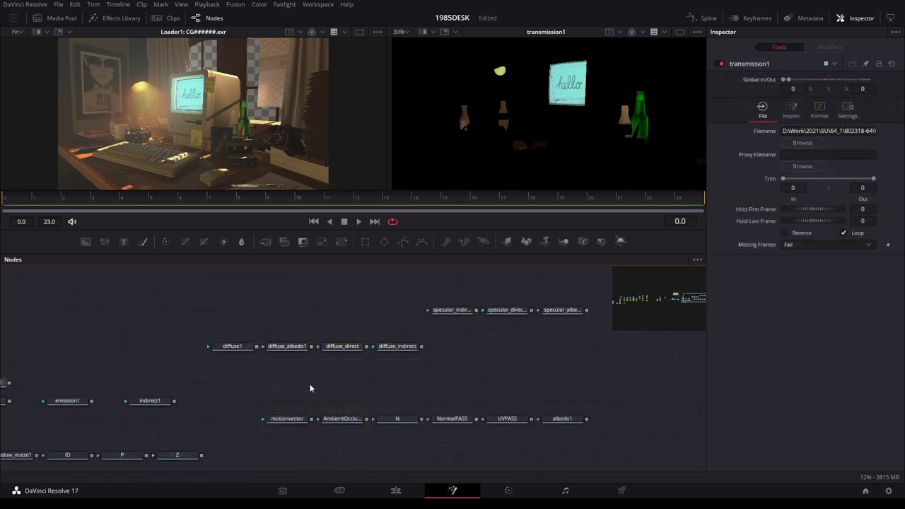
{"action": "left_click_drag", "start_coordinate": [190, 318], "coordinate": [416, 376]}
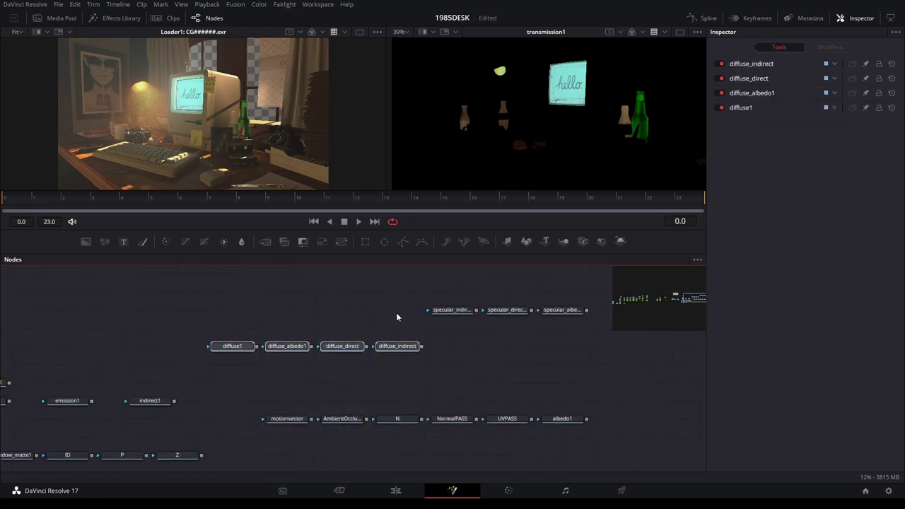
{"action": "scroll", "coordinate": [322, 331], "scroll_direction": "left", "scroll_amount": 3}
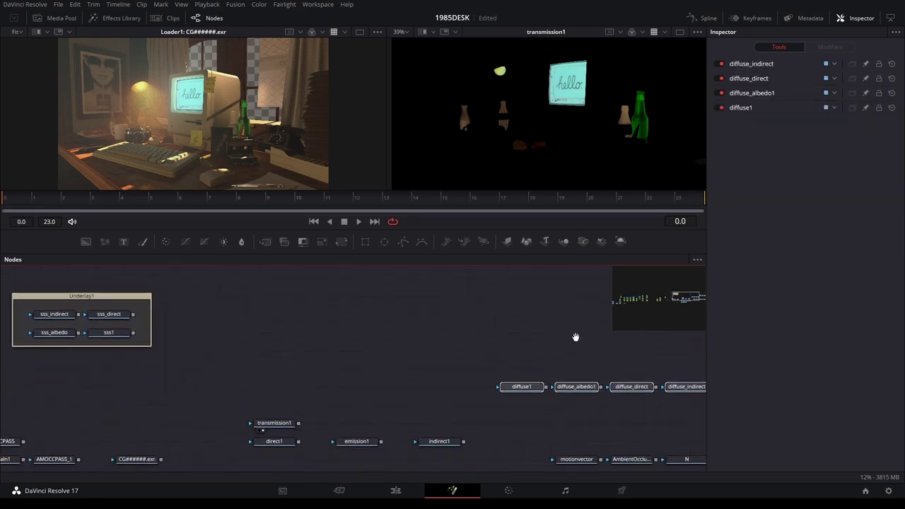
{"action": "scroll", "coordinate": [388, 319], "scroll_direction": "left", "scroll_amount": 5}
{"action": "scroll", "coordinate": [387, 318], "scroll_direction": "up", "scroll_amount": 2}
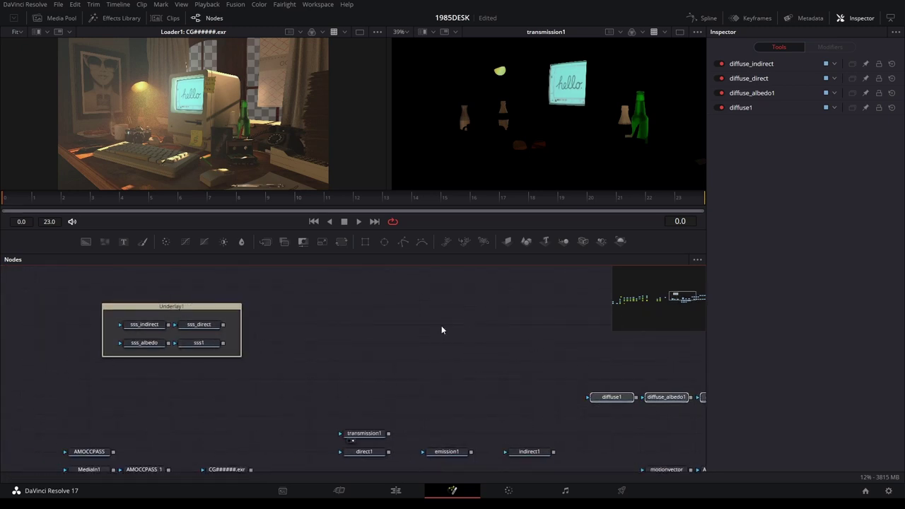
{"action": "scroll", "coordinate": [666, 398], "scroll_direction": "right", "scroll_amount": 6}
{"action": "scroll", "coordinate": [666, 398], "scroll_direction": "down", "scroll_amount": 1}
{"action": "scroll", "coordinate": [364, 319], "scroll_direction": "right", "scroll_amount": 1}
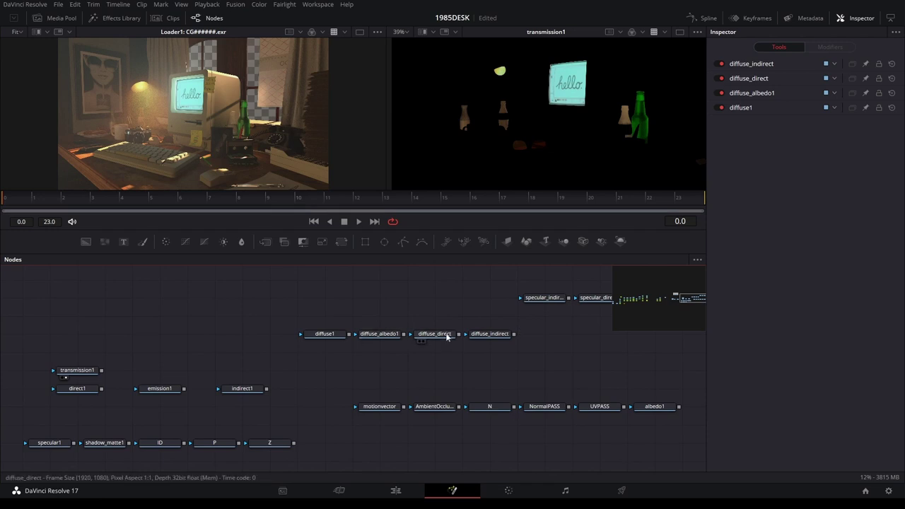
{"action": "left_click_drag", "start_coordinate": [427, 343], "coordinate": [318, 361]}
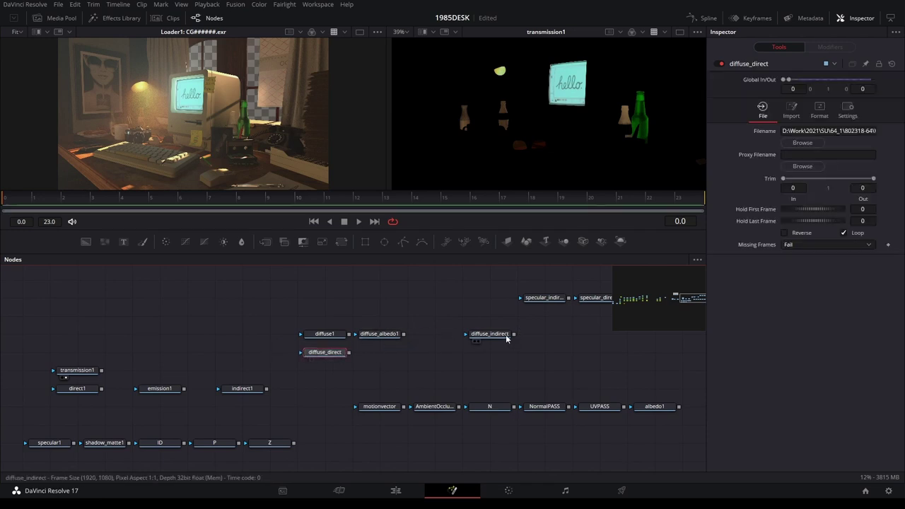
{"action": "left_click_drag", "start_coordinate": [509, 337], "coordinate": [400, 356]}
Wrap the four diffuse loaders in Underlay2 and position it next to Underlay1
{"action": "left_click_drag", "start_coordinate": [450, 304], "coordinate": [269, 368]}
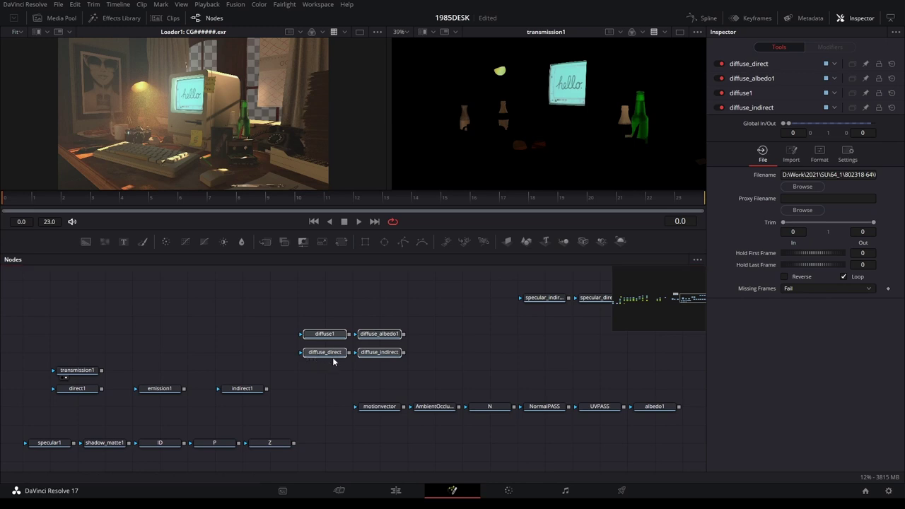
{"action": "key", "text": "ctrl+shift+u"}
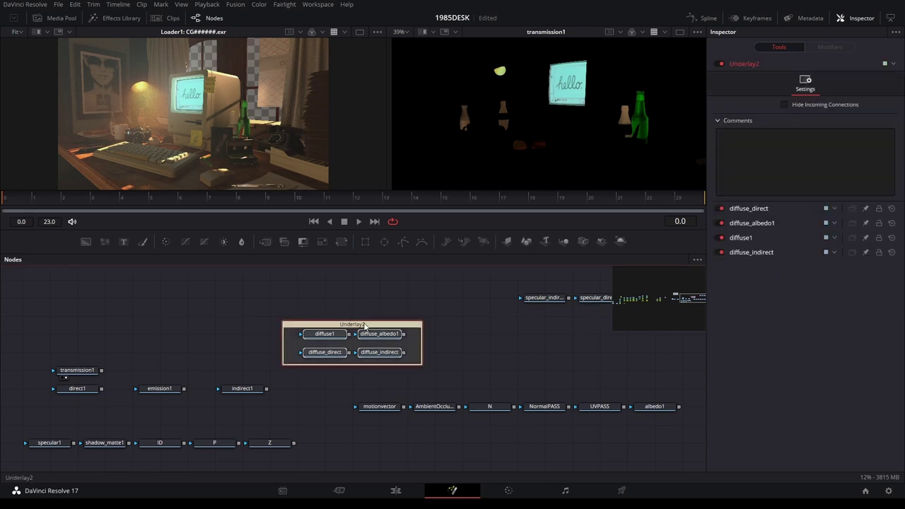
{"action": "left_click_drag", "start_coordinate": [353, 321], "coordinate": [273, 271]}
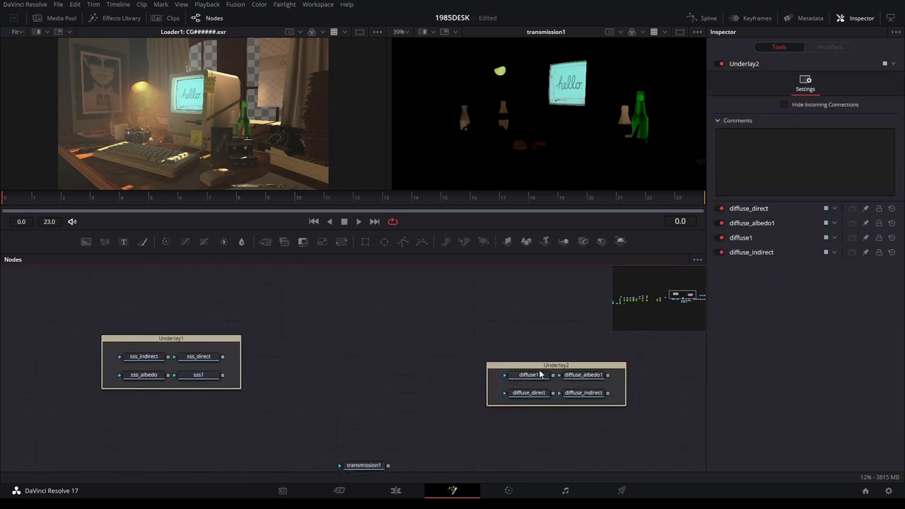
{"action": "left_click_drag", "start_coordinate": [549, 364], "coordinate": [357, 345]}
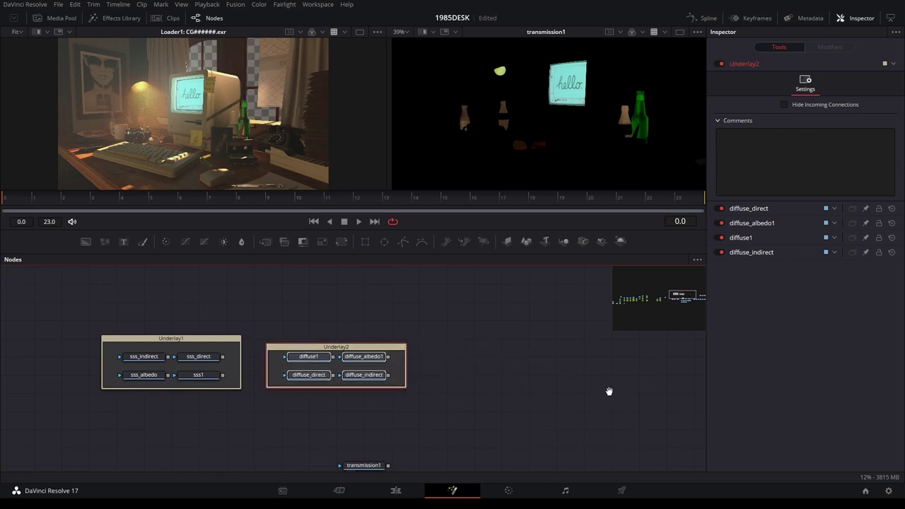
Delete the unused AMOCCPASS, AMOCCPASS_1, MediaIn1 and CG######.exr nodes
{"action": "left_click_drag", "start_coordinate": [606, 390], "coordinate": [310, 370]}
{"action": "left_click_drag", "start_coordinate": [506, 344], "coordinate": [641, 297]}
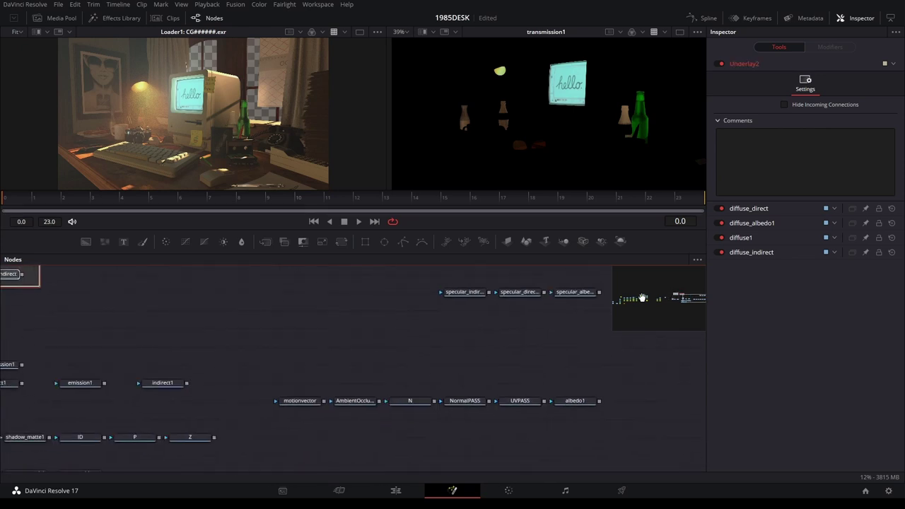
{"action": "scroll", "coordinate": [473, 322], "scroll_direction": "down", "scroll_amount": 2}
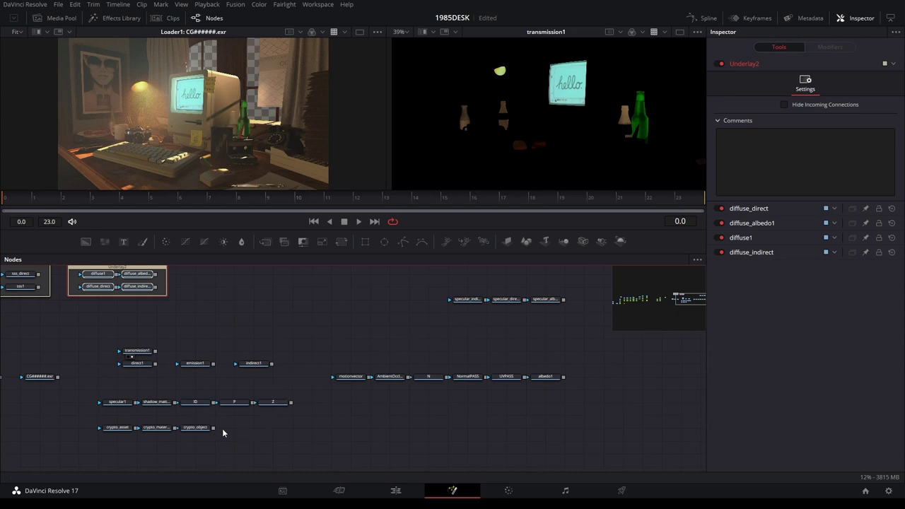
{"action": "left_click_drag", "start_coordinate": [234, 416], "coordinate": [376, 398]}
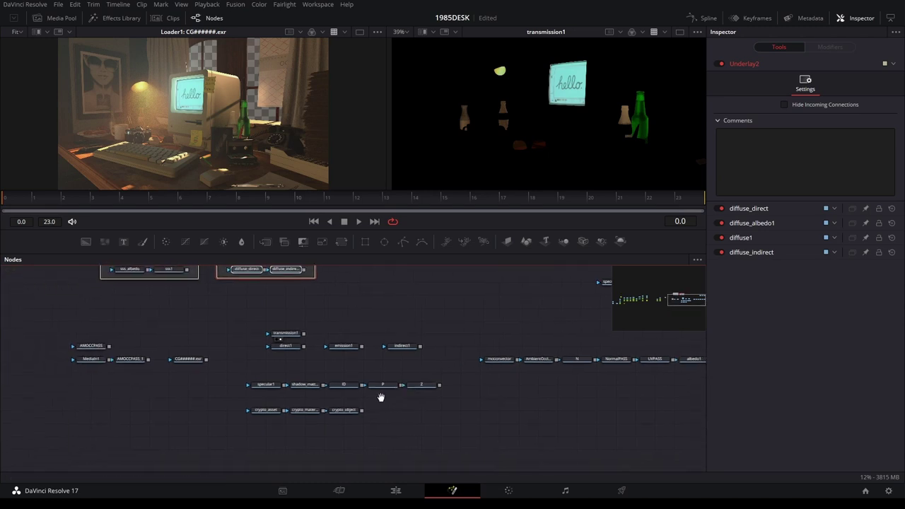
{"action": "left_click_drag", "start_coordinate": [195, 318], "coordinate": [37, 368]}
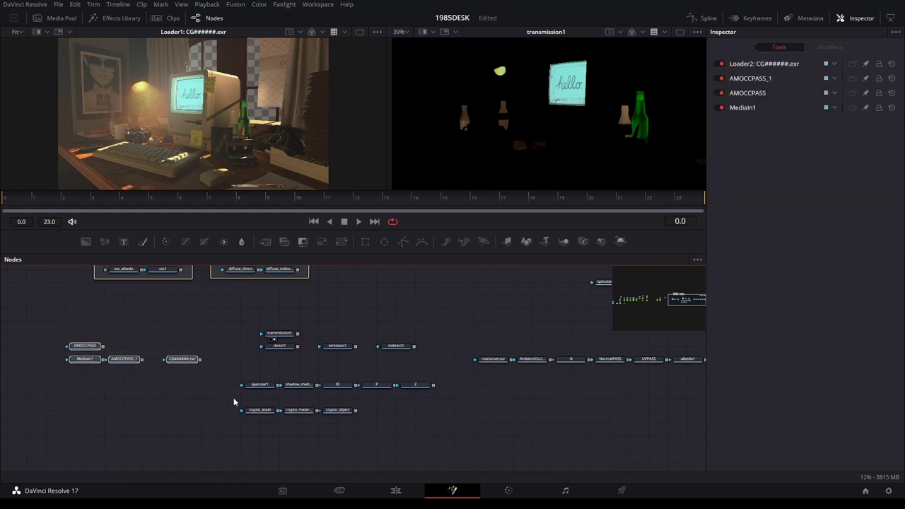
{"action": "key", "text": "Delete"}
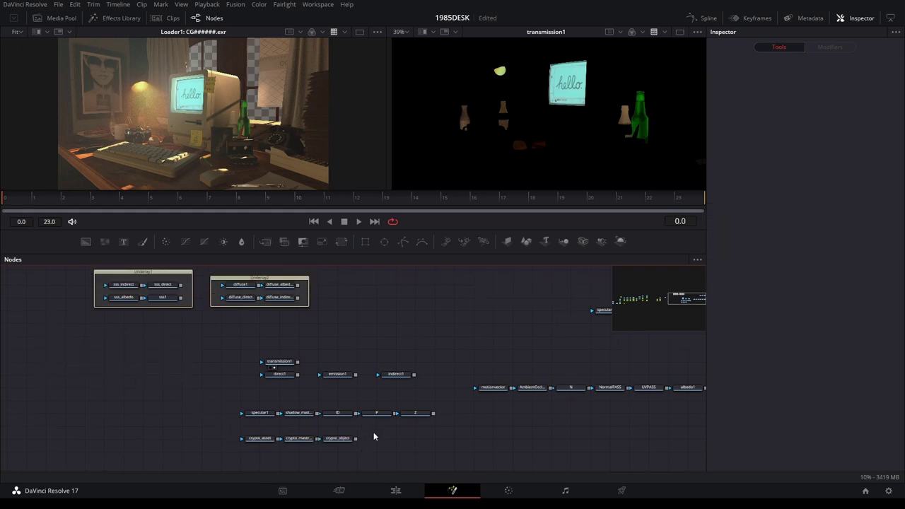
{"action": "scroll", "coordinate": [386, 449], "scroll_direction": "up", "scroll_amount": 3}
Wrap the three specular loaders in Underlay3 and place it beside Underlay2
{"action": "mouse_move", "coordinate": [387, 447]}
{"action": "left_mouse_down"}
{"action": "mouse_move", "coordinate": [406, 417]}
{"action": "mouse_move", "coordinate": [66, 436]}
{"action": "left_mouse_up"}
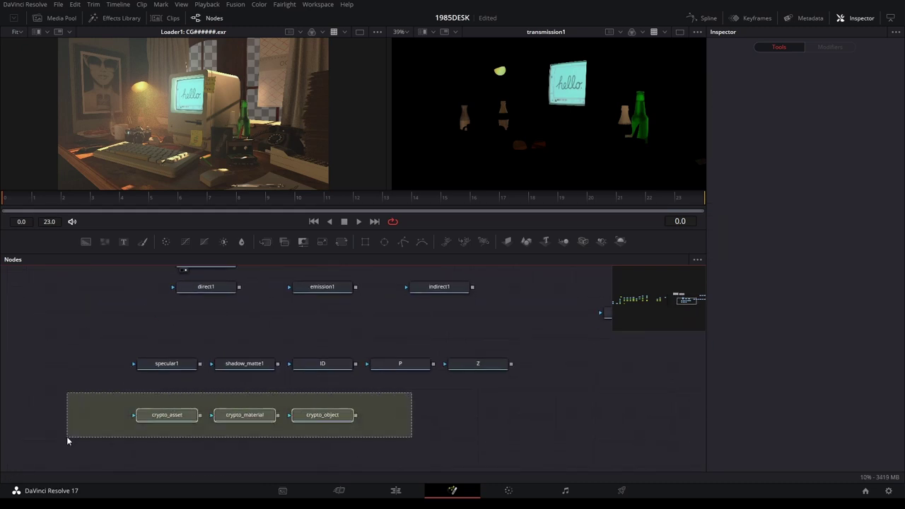
{"action": "left_click_drag", "start_coordinate": [332, 424], "coordinate": [109, 453]}
{"action": "mouse_move", "coordinate": [490, 312]}
{"action": "left_mouse_down"}
{"action": "mouse_move", "coordinate": [286, 322]}
{"action": "mouse_move", "coordinate": [401, 396]}
{"action": "left_mouse_up"}
{"action": "left_click_drag", "start_coordinate": [504, 333], "coordinate": [221, 409]}
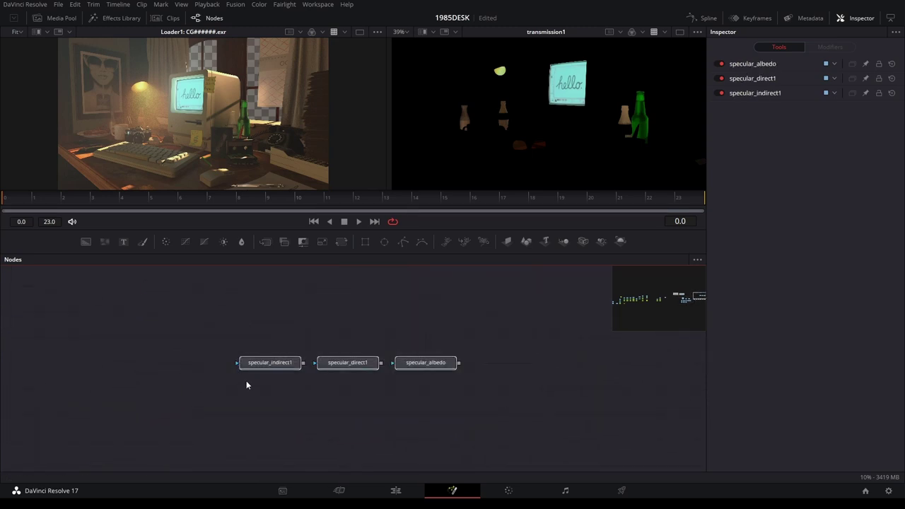
{"action": "key", "text": "ctrl+u"}
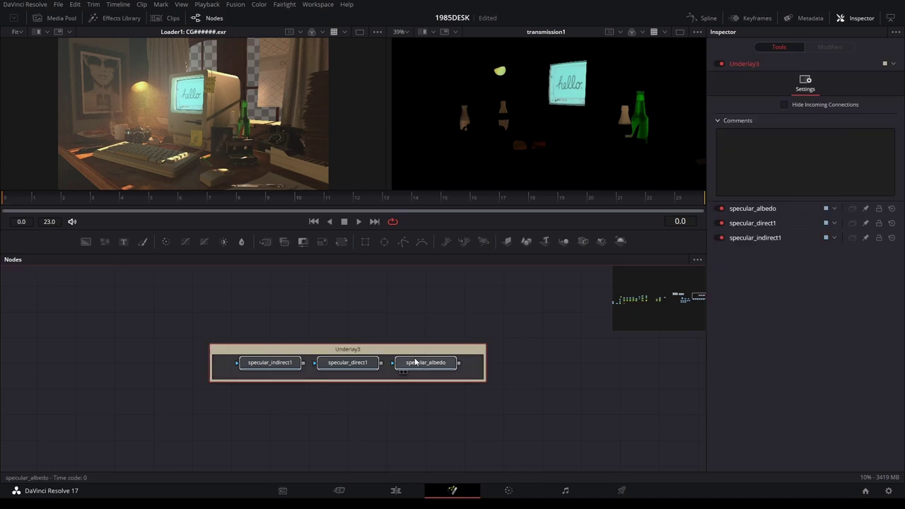
{"action": "scroll", "coordinate": [511, 434], "scroll_direction": "left", "scroll_amount": 3}
{"action": "scroll", "coordinate": [432, 383], "scroll_direction": "down", "scroll_amount": 2}
{"action": "scroll", "coordinate": [431, 383], "scroll_direction": "down", "scroll_amount": 2}
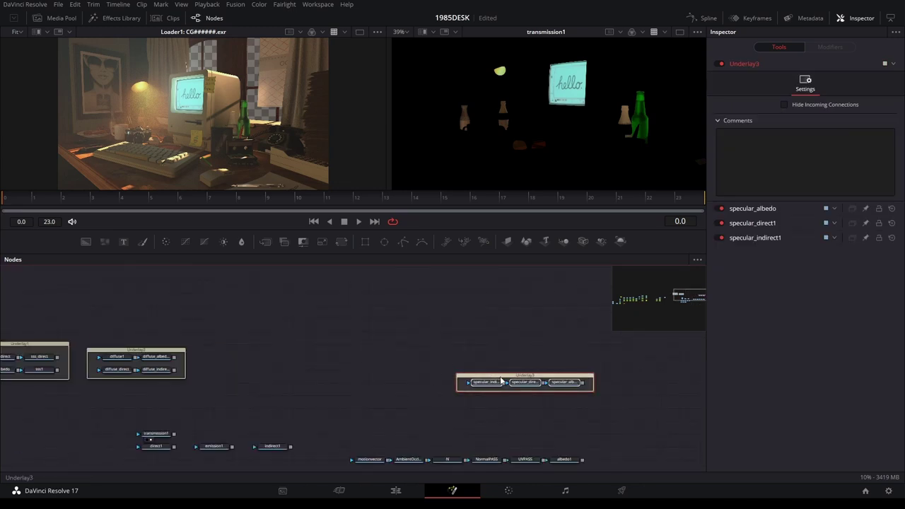
{"action": "left_click_drag", "start_coordinate": [500, 380], "coordinate": [249, 355]}
Shift the six-node motionvector-to-albedo1 pass row over to the left
{"action": "scroll", "coordinate": [452, 367], "scroll_direction": "down", "scroll_amount": 2}
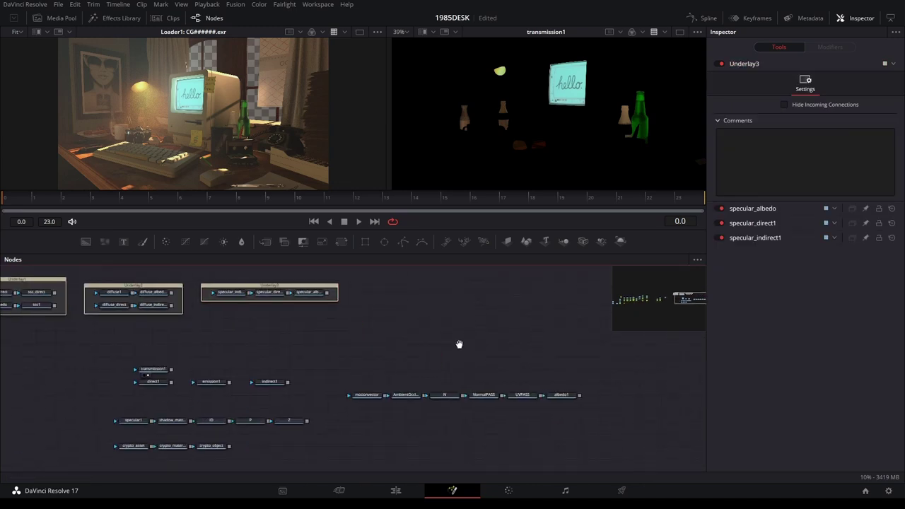
{"action": "scroll", "coordinate": [416, 364], "scroll_direction": "up", "scroll_amount": 3}
{"action": "scroll", "coordinate": [406, 364], "scroll_direction": "down", "scroll_amount": 1}
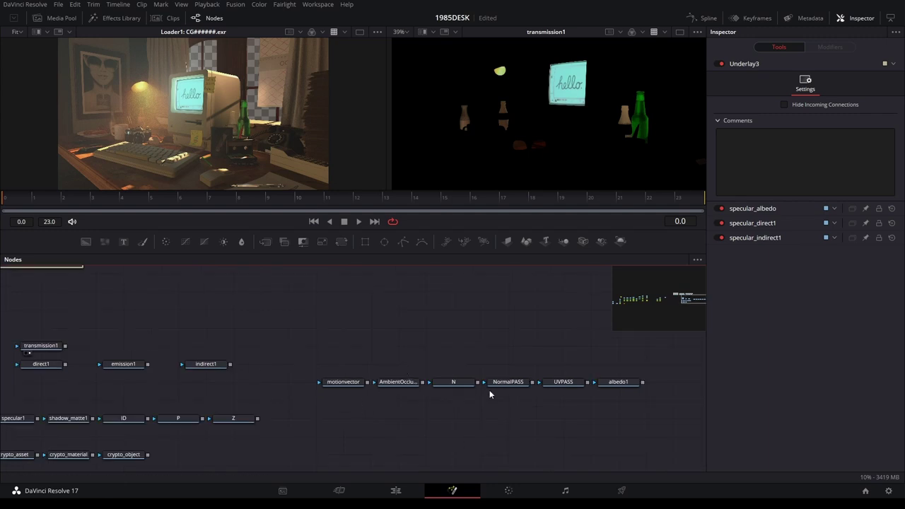
{"action": "left_click_drag", "start_coordinate": [668, 373], "coordinate": [283, 399]}
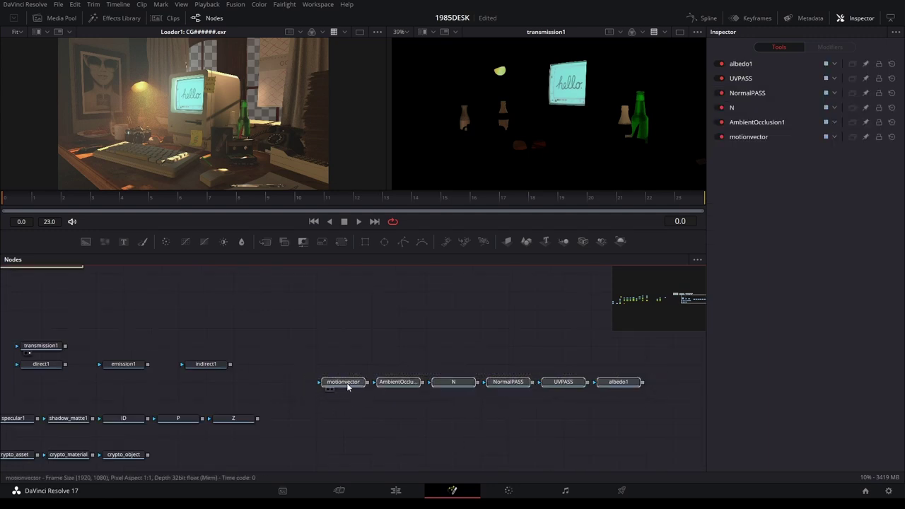
{"action": "mouse_move", "coordinate": [346, 385]}
{"action": "left_mouse_down"}
{"action": "mouse_move", "coordinate": [28, 398]}
{"action": "mouse_move", "coordinate": [28, 390]}
{"action": "left_mouse_up"}
{"action": "left_click", "coordinate": [28, 387]}
Move transmission1, direct1, emission1 and indirect1 up and left near the underlay groups
{"action": "left_click_drag", "start_coordinate": [353, 428], "coordinate": [584, 418]}
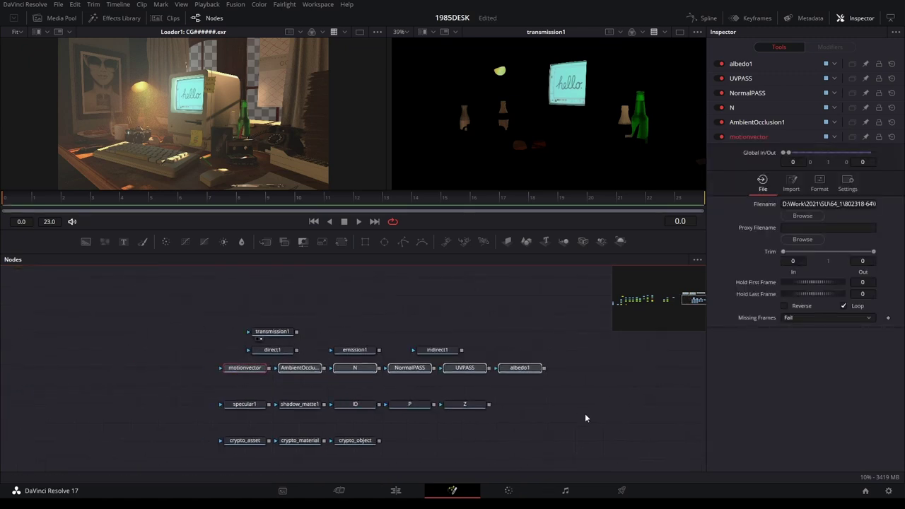
{"action": "mouse_move", "coordinate": [530, 299]}
{"action": "left_mouse_down"}
{"action": "mouse_move", "coordinate": [251, 348]}
{"action": "mouse_move", "coordinate": [253, 335]}
{"action": "left_mouse_up"}
{"action": "left_click", "coordinate": [453, 309]}
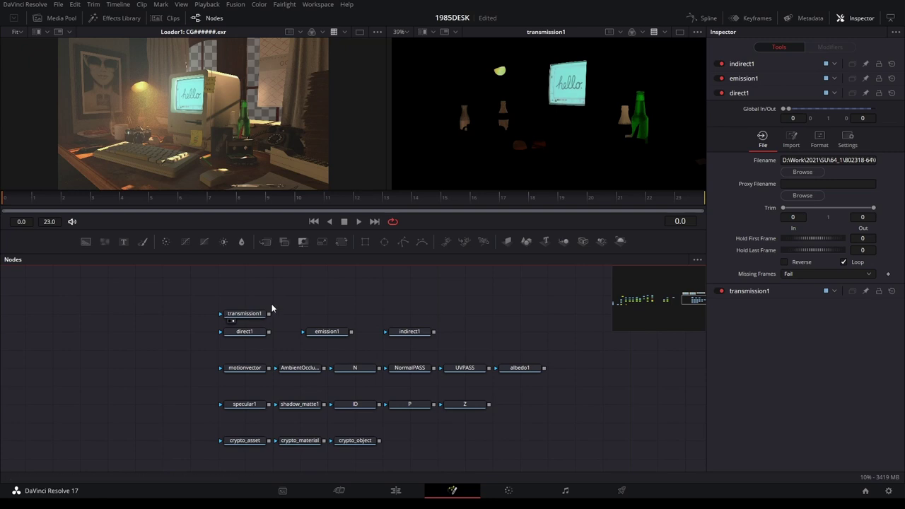
{"action": "left_click_drag", "start_coordinate": [319, 292], "coordinate": [336, 394]}
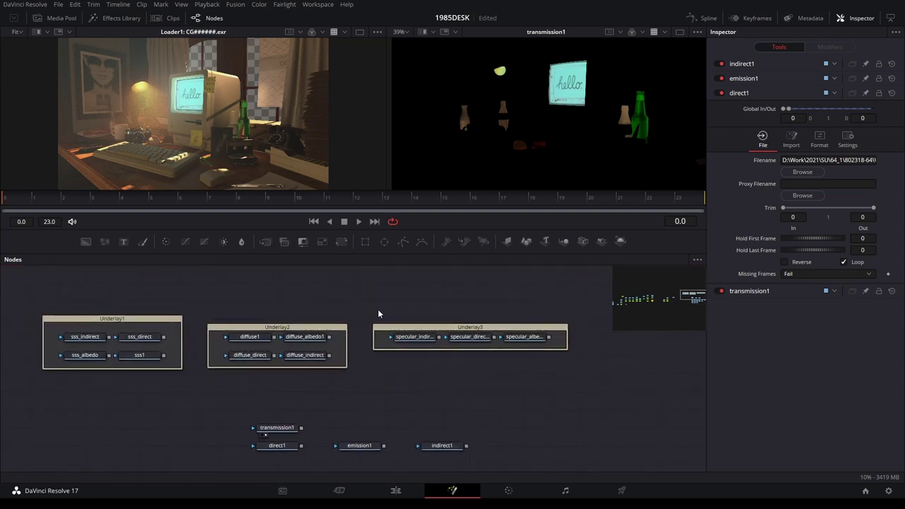
{"action": "left_click_drag", "start_coordinate": [271, 332], "coordinate": [251, 292]}
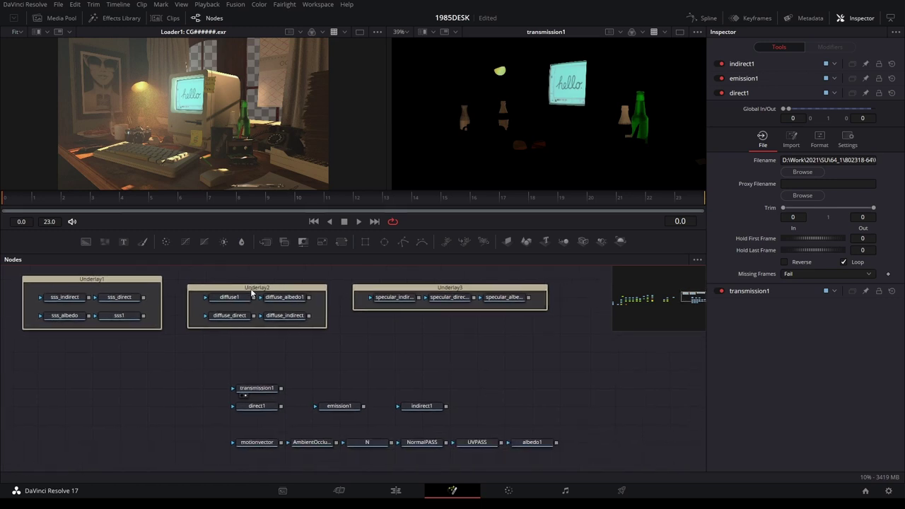
{"action": "scroll", "coordinate": [357, 297], "scroll_direction": "down", "scroll_amount": 4}
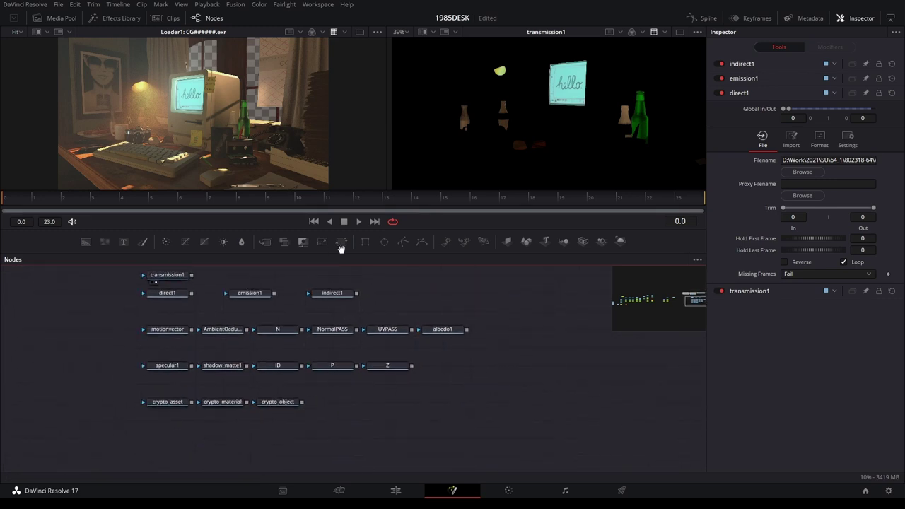
{"action": "left_click_drag", "start_coordinate": [448, 180], "coordinate": [441, 185]}
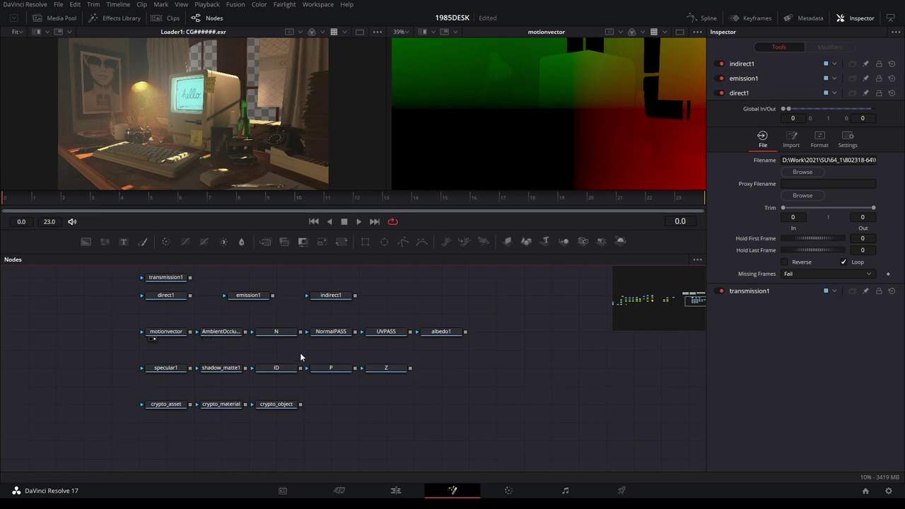
{"action": "left_click", "coordinate": [264, 339]}
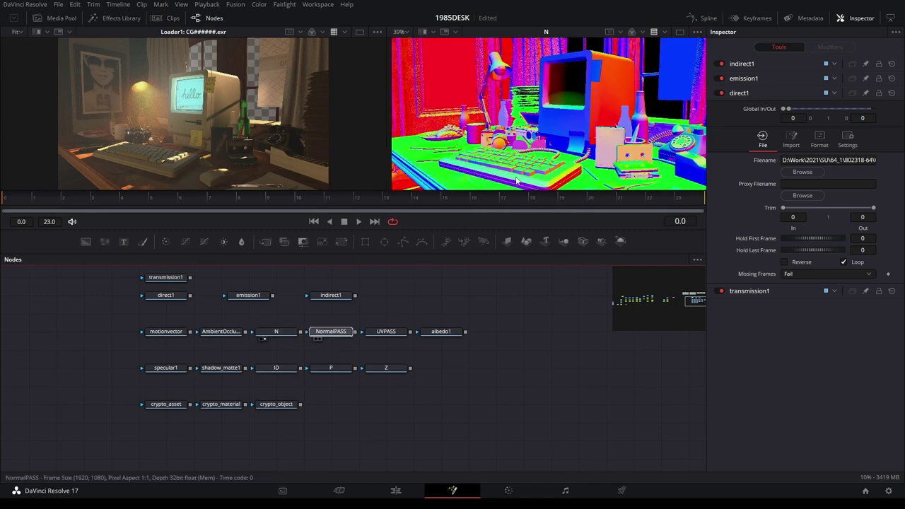
{"action": "left_click_drag", "start_coordinate": [516, 181], "coordinate": [516, 181]}
{"action": "left_click_drag", "start_coordinate": [384, 331], "coordinate": [591, 164]}
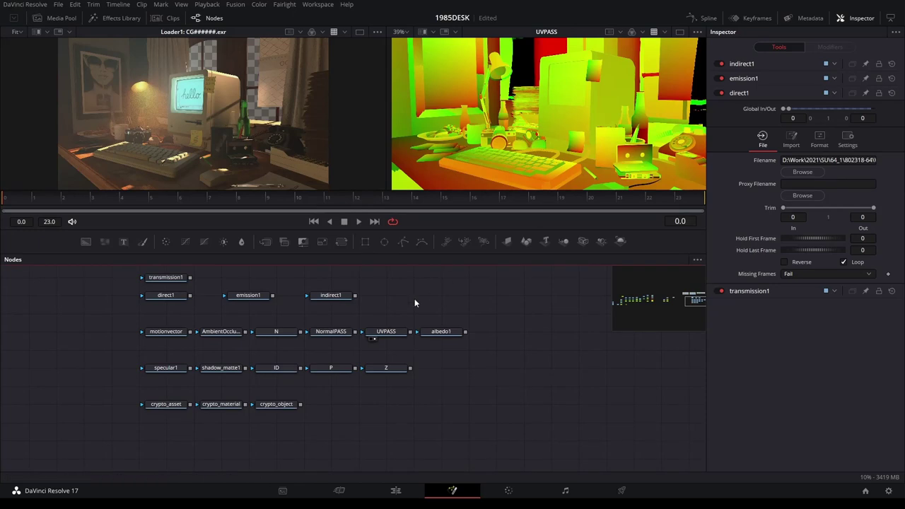
{"action": "left_click_drag", "start_coordinate": [385, 332], "coordinate": [659, 387]}
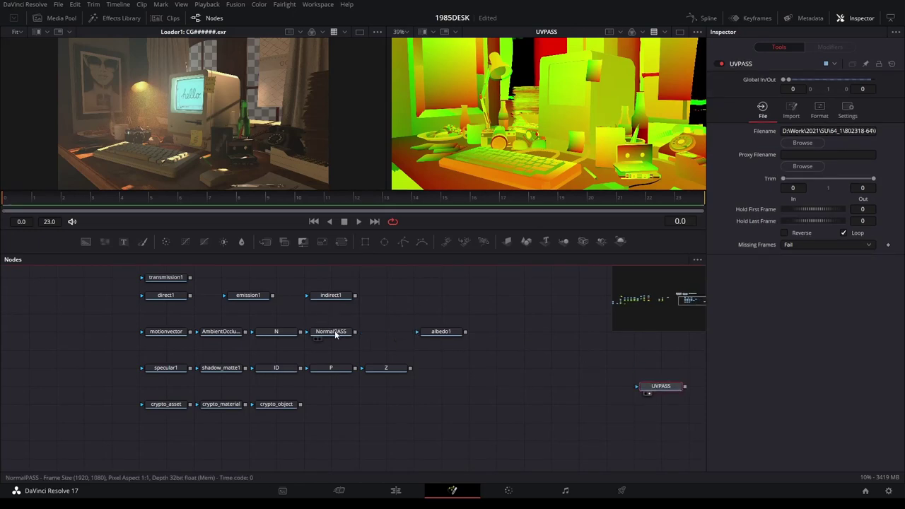
{"action": "left_click_drag", "start_coordinate": [336, 333], "coordinate": [611, 388]}
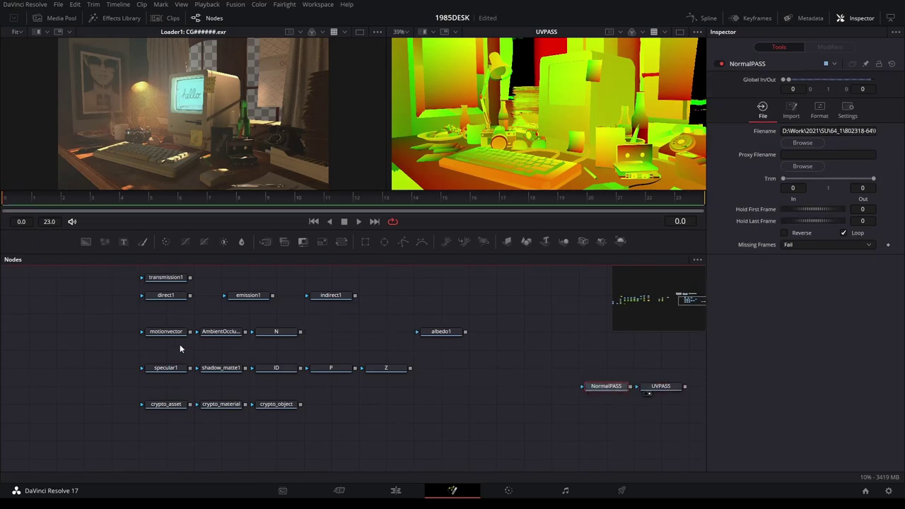
{"action": "left_click_drag", "start_coordinate": [174, 332], "coordinate": [559, 387]}
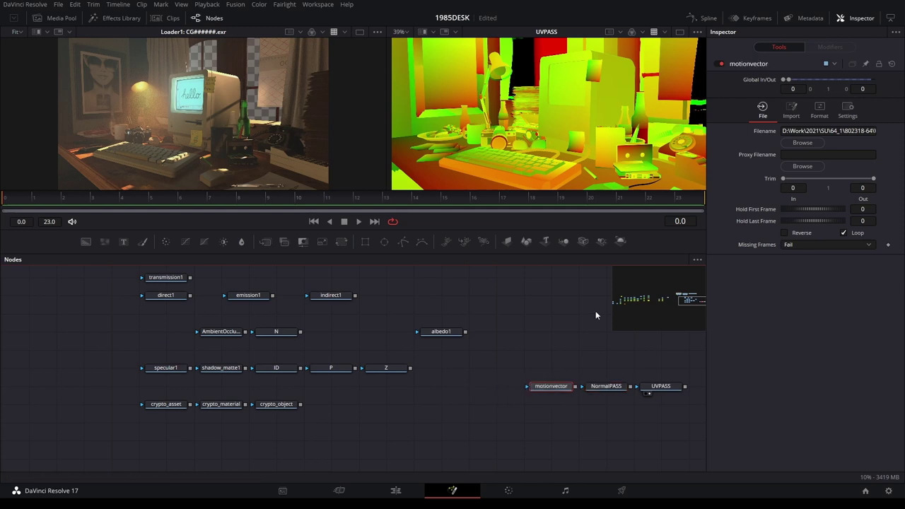
{"action": "left_click_drag", "start_coordinate": [316, 368], "coordinate": [551, 410]}
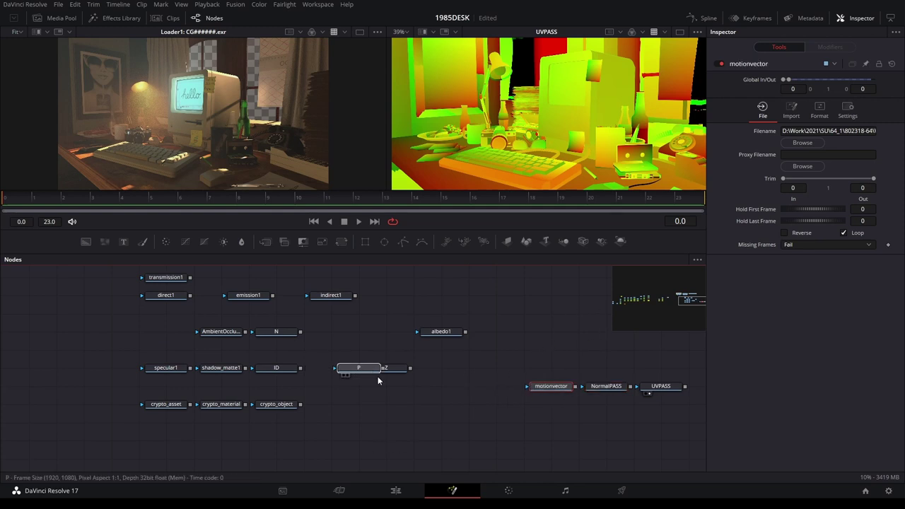
{"action": "left_click_drag", "start_coordinate": [386, 368], "coordinate": [606, 404]}
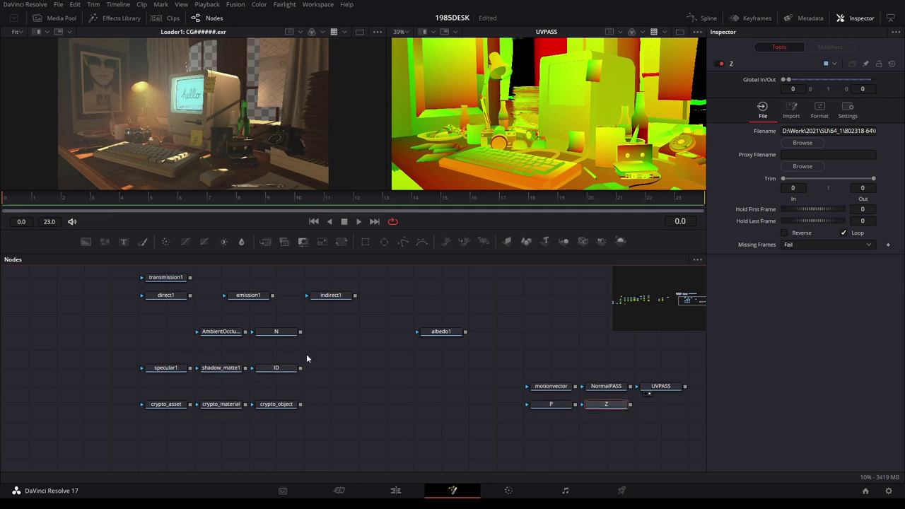
{"action": "left_click_drag", "start_coordinate": [276, 332], "coordinate": [661, 404]}
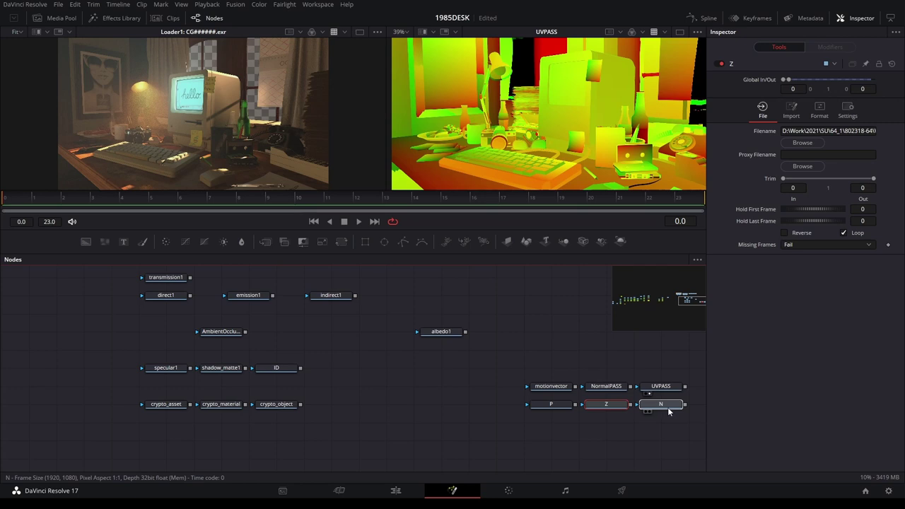
{"action": "left_click_drag", "start_coordinate": [187, 333], "coordinate": [338, 412]}
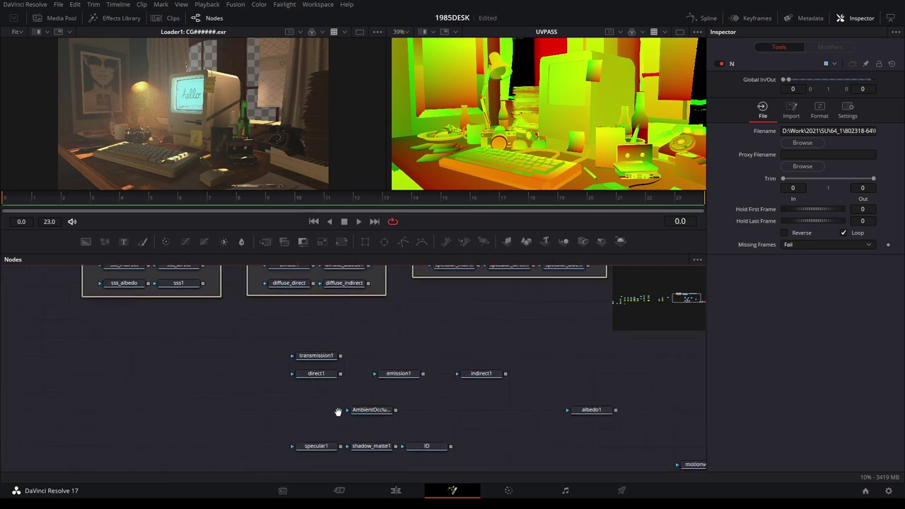
{"action": "left_click_drag", "start_coordinate": [316, 445], "coordinate": [480, 305]}
{"action": "left_click_drag", "start_coordinate": [601, 279], "coordinate": [407, 391]}
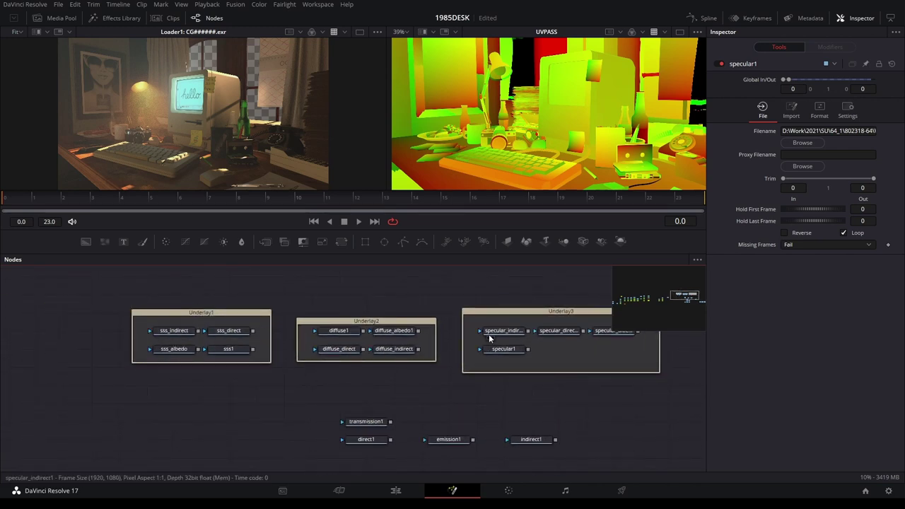
{"action": "left_click_drag", "start_coordinate": [647, 413], "coordinate": [453, 289]}
{"action": "scroll", "coordinate": [453, 290], "scroll_direction": "down", "scroll_amount": 2}
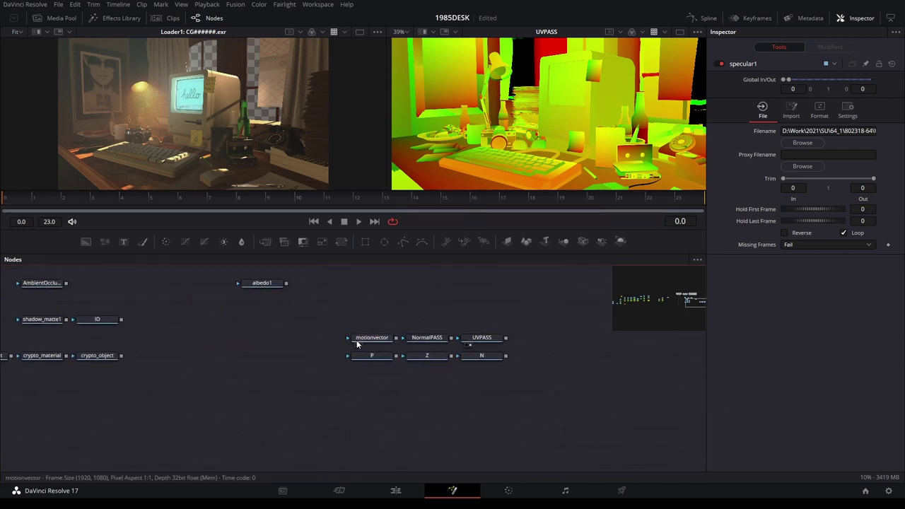
{"action": "scroll", "coordinate": [377, 389], "scroll_direction": "up", "scroll_amount": 5}
{"action": "scroll", "coordinate": [383, 370], "scroll_direction": "down", "scroll_amount": 4}
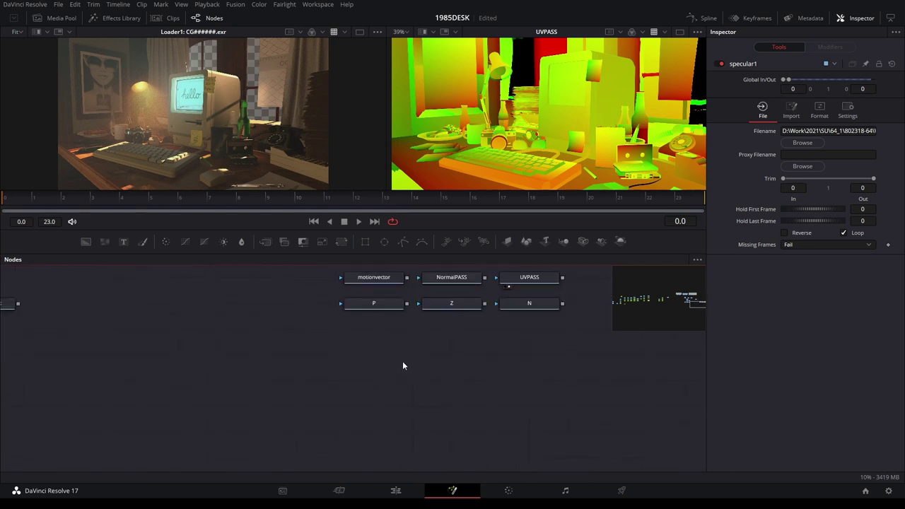
{"action": "left_click", "coordinate": [287, 341]}
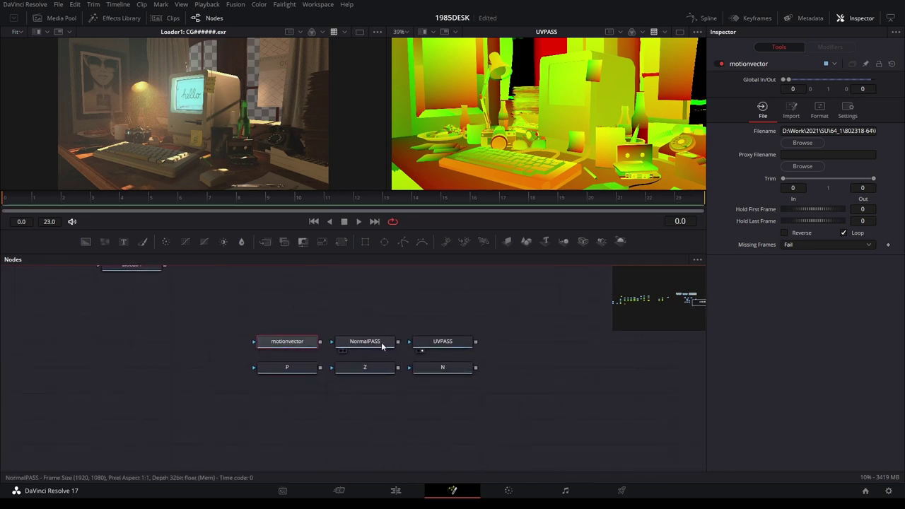
{"action": "left_click", "coordinate": [364, 342]}
{"action": "left_click", "coordinate": [439, 342]}
{"action": "left_click", "coordinate": [294, 369]}
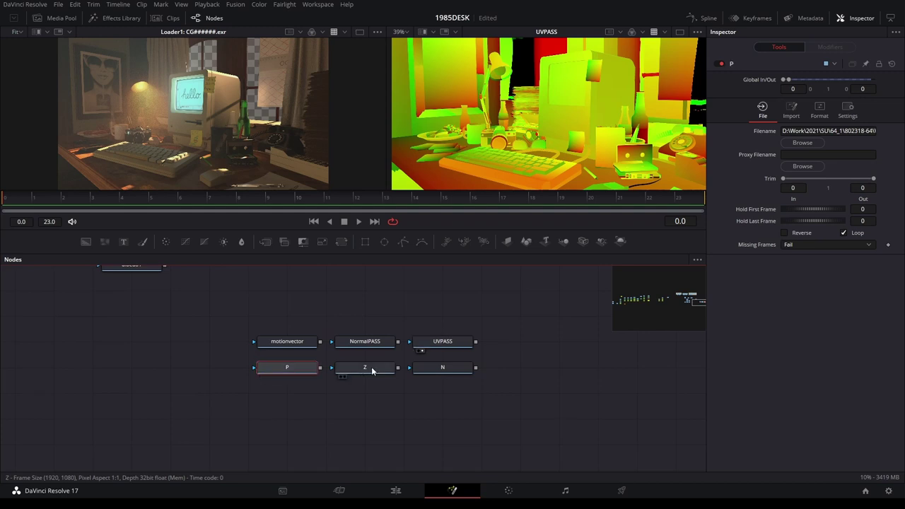
{"action": "left_click", "coordinate": [373, 371]}
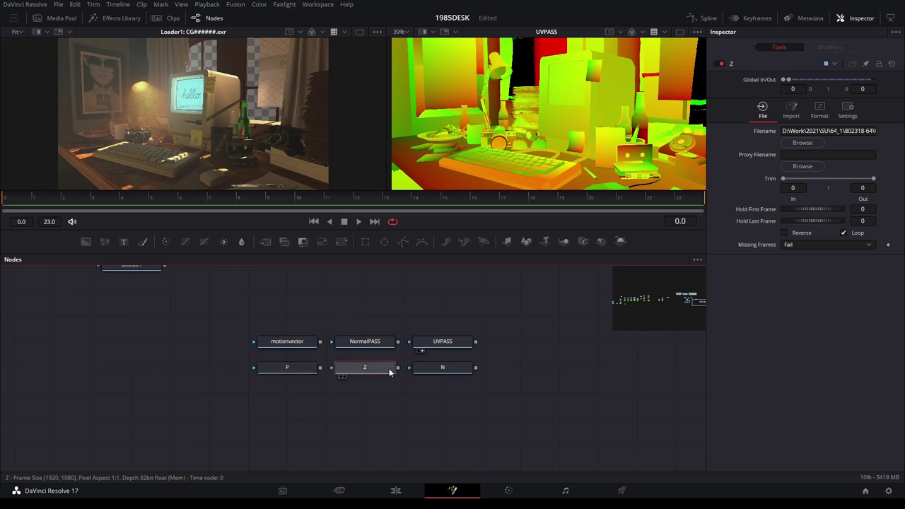
{"action": "left_click", "coordinate": [431, 370]}
{"action": "left_click_drag", "start_coordinate": [354, 396], "coordinate": [474, 424]}
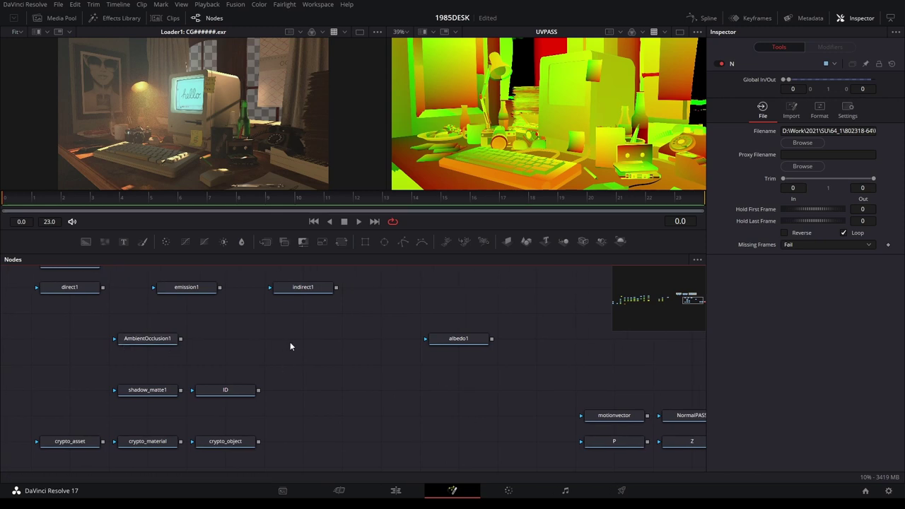
Wrap motionvector, NormalPASS, UVPASS, P, Z and N in Underlay4 beside Underlay3
{"action": "left_click_drag", "start_coordinate": [289, 347], "coordinate": [359, 373]}
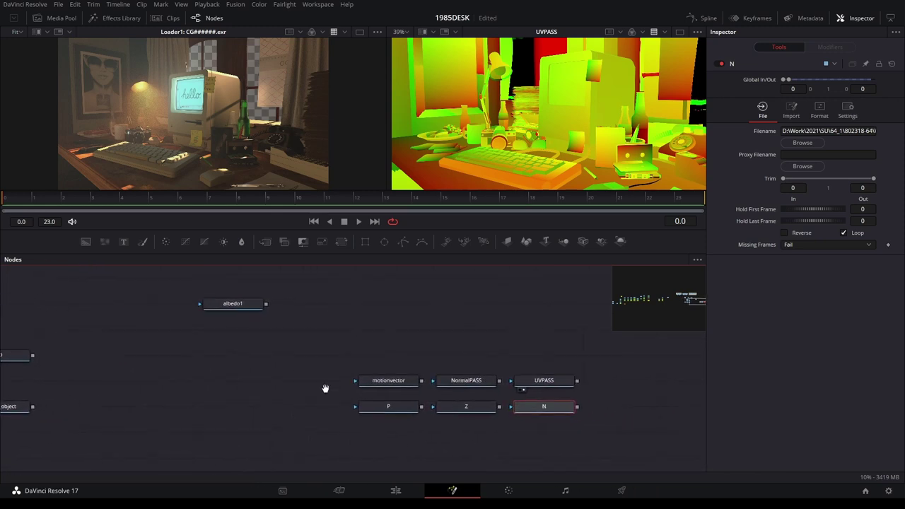
{"action": "left_click_drag", "start_coordinate": [626, 357], "coordinate": [224, 439]}
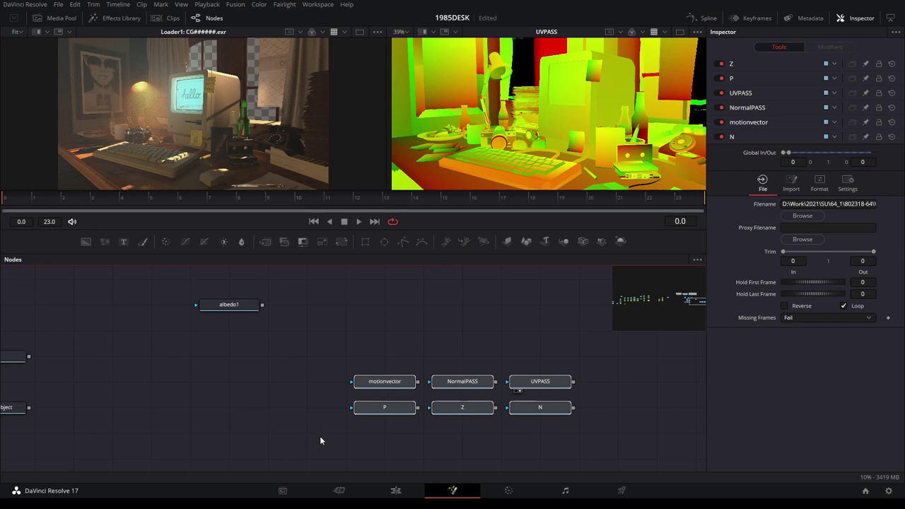
{"action": "key", "text": "ctrl+u"}
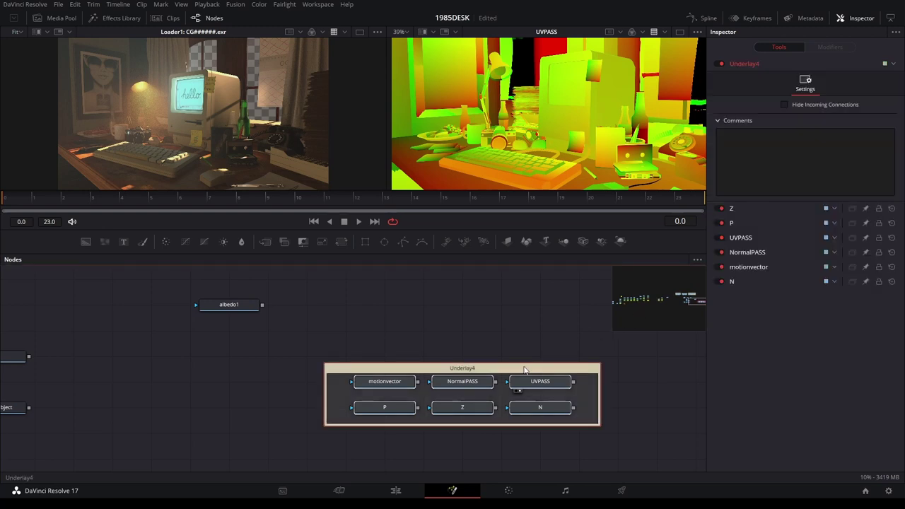
{"action": "scroll", "coordinate": [466, 332], "scroll_direction": "down", "scroll_amount": 2}
{"action": "scroll", "coordinate": [450, 356], "scroll_direction": "down", "scroll_amount": 2}
{"action": "scroll", "coordinate": [467, 321], "scroll_direction": "up", "scroll_amount": 2}
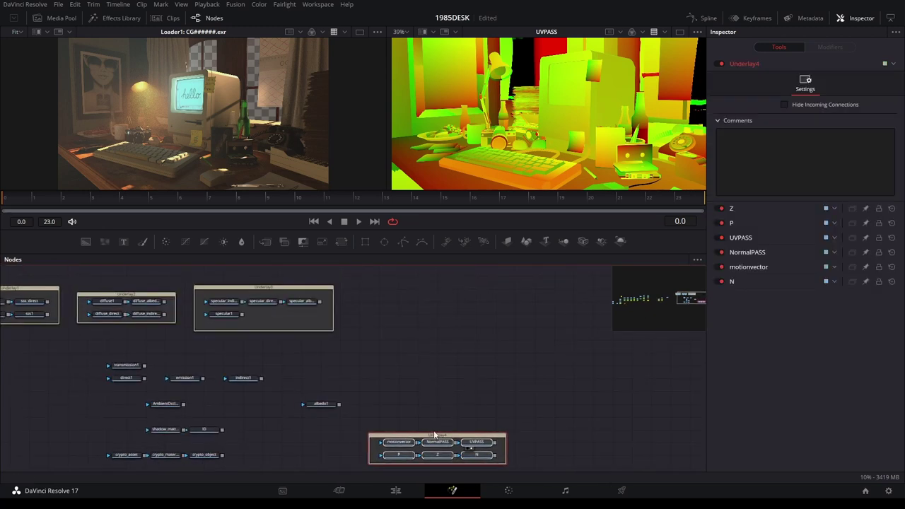
{"action": "left_click_drag", "start_coordinate": [442, 438], "coordinate": [423, 300]}
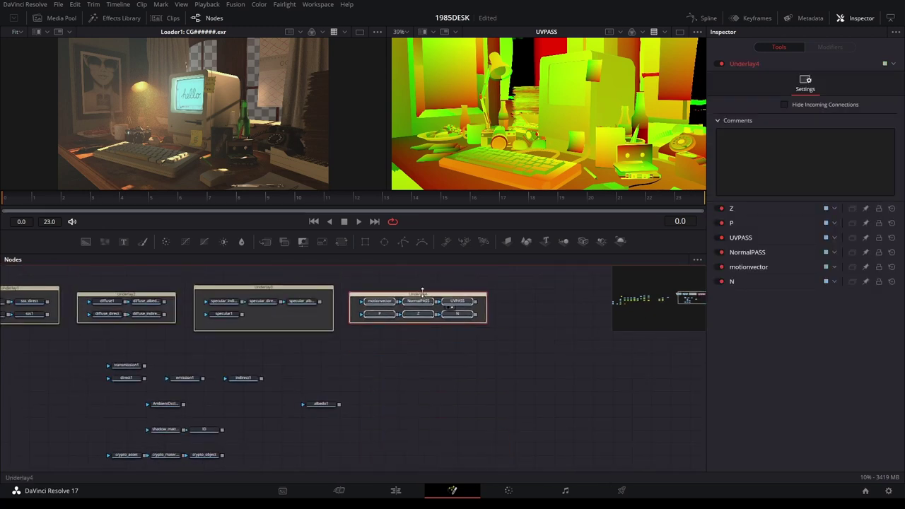
{"action": "left_click", "coordinate": [420, 374]}
Move transmission1 up beneath Underlay2
{"action": "scroll", "coordinate": [400, 380], "scroll_direction": "up", "scroll_amount": 5}
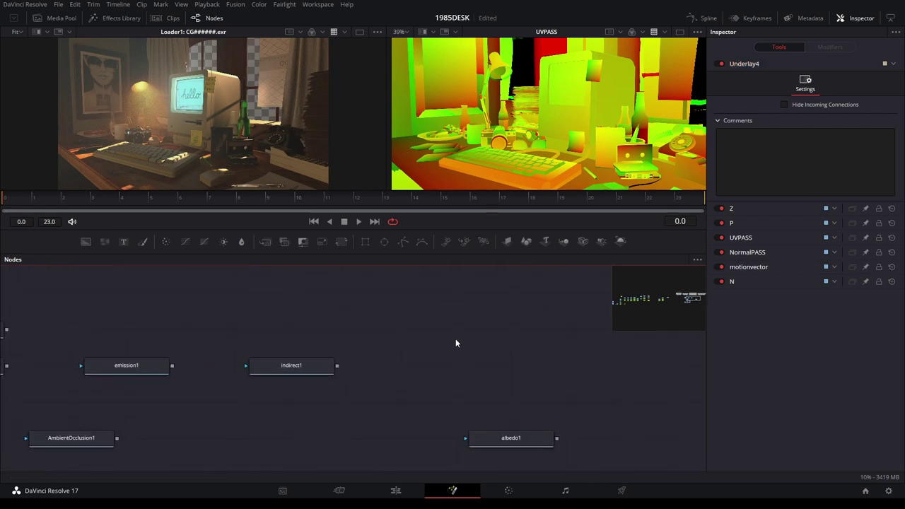
{"action": "scroll", "coordinate": [424, 341], "scroll_direction": "down", "scroll_amount": 4}
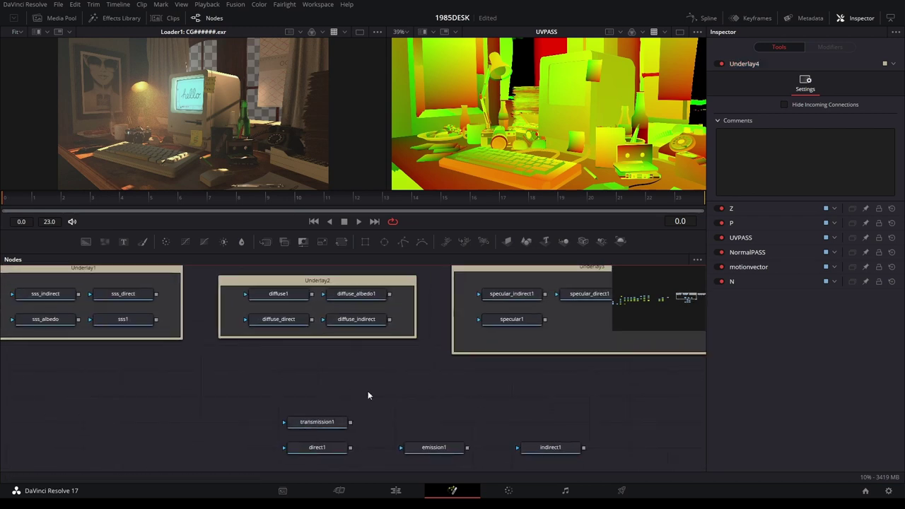
{"action": "scroll", "coordinate": [367, 395], "scroll_direction": "left", "scroll_amount": 4}
{"action": "mouse_move", "coordinate": [438, 423]}
{"action": "left_mouse_down"}
{"action": "mouse_move", "coordinate": [385, 373]}
{"action": "mouse_move", "coordinate": [375, 382]}
{"action": "left_mouse_up"}
Preview transmission1, direct1, indirect1, emission1 and AmbientOcclusion1 in the viewer one by one
{"action": "key", "text": "2"}
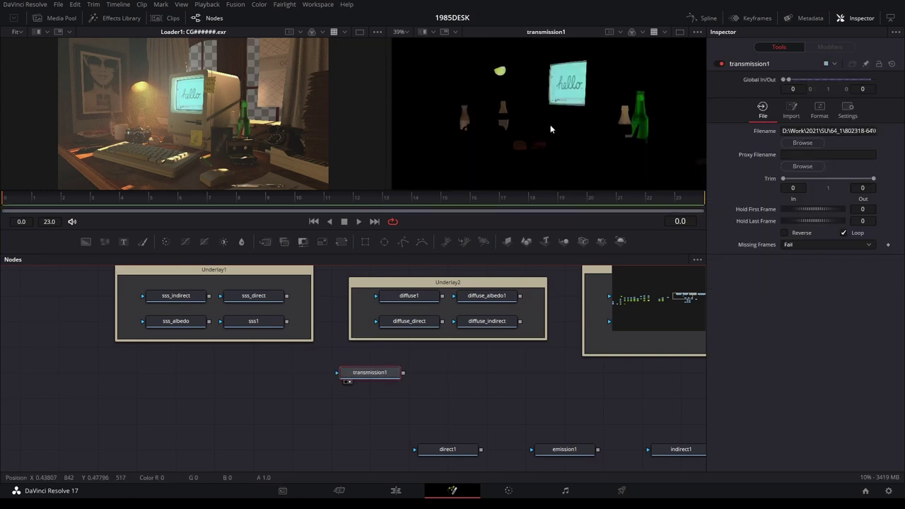
{"action": "left_click_drag", "start_coordinate": [523, 417], "coordinate": [386, 292]}
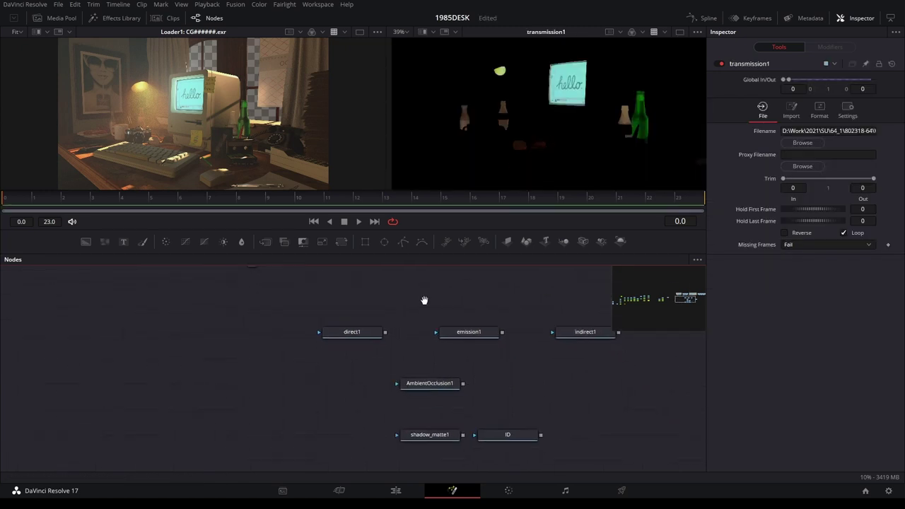
{"action": "left_click_drag", "start_coordinate": [313, 323], "coordinate": [509, 127]}
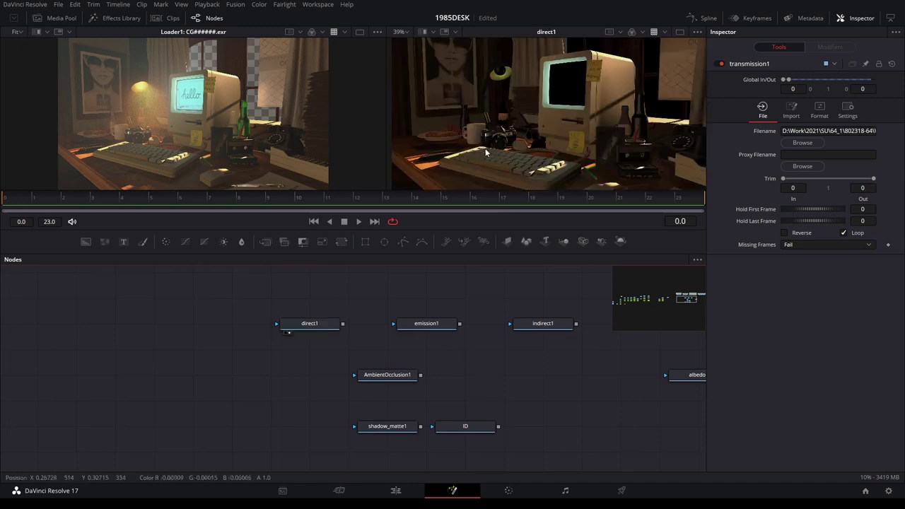
{"action": "left_click_drag", "start_coordinate": [545, 323], "coordinate": [548, 144]}
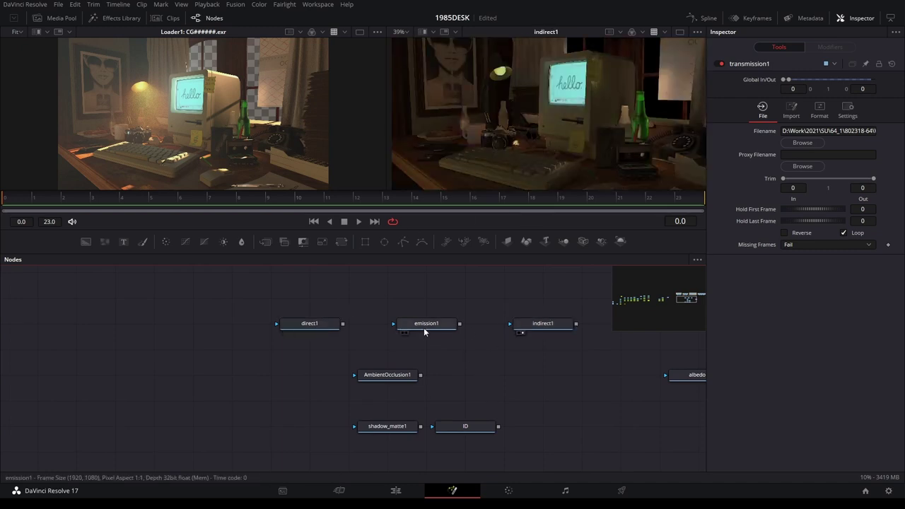
{"action": "left_click_drag", "start_coordinate": [423, 325], "coordinate": [527, 129]}
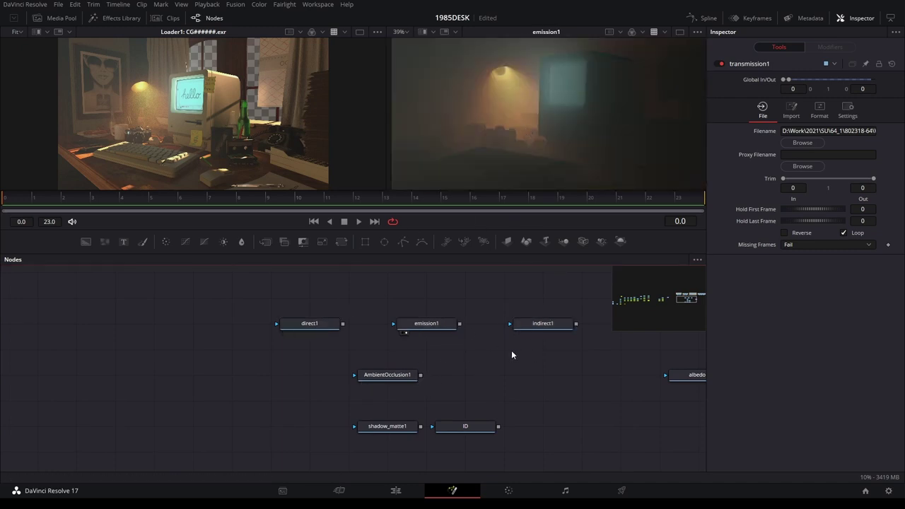
{"action": "left_click_drag", "start_coordinate": [388, 374], "coordinate": [558, 99]}
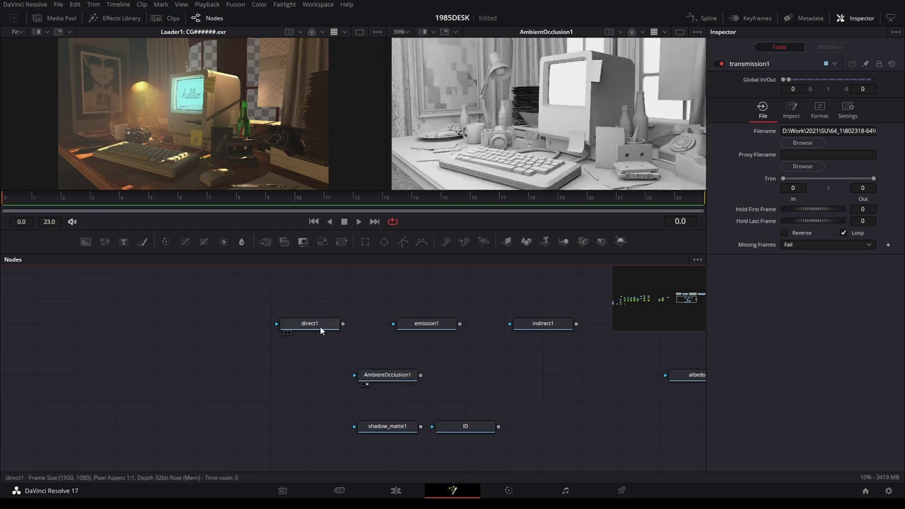
Arrange emission1, indirect1, AmbientOcclusion1 and direct1 into a two-by-two block with albedo1 level beside it
{"action": "left_click_drag", "start_coordinate": [320, 326], "coordinate": [552, 352]}
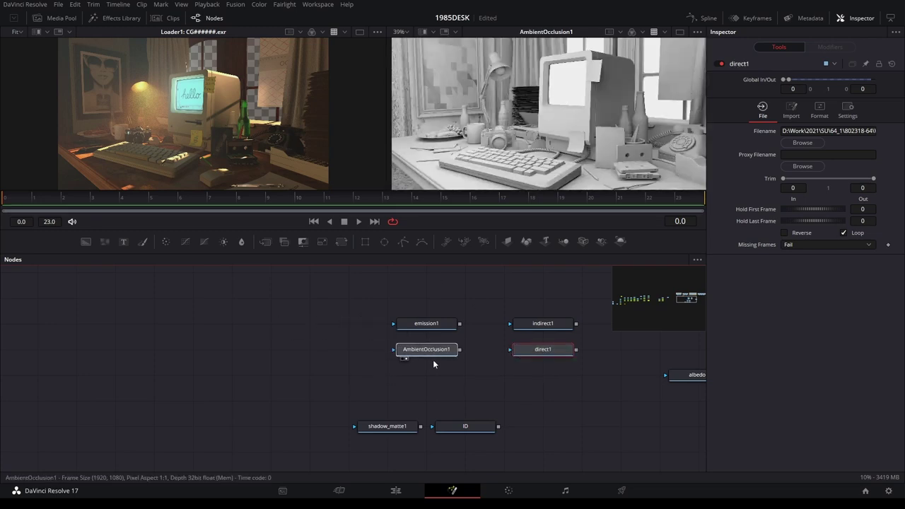
{"action": "left_click", "coordinate": [432, 359]}
{"action": "left_click_drag", "start_coordinate": [545, 328], "coordinate": [506, 326]}
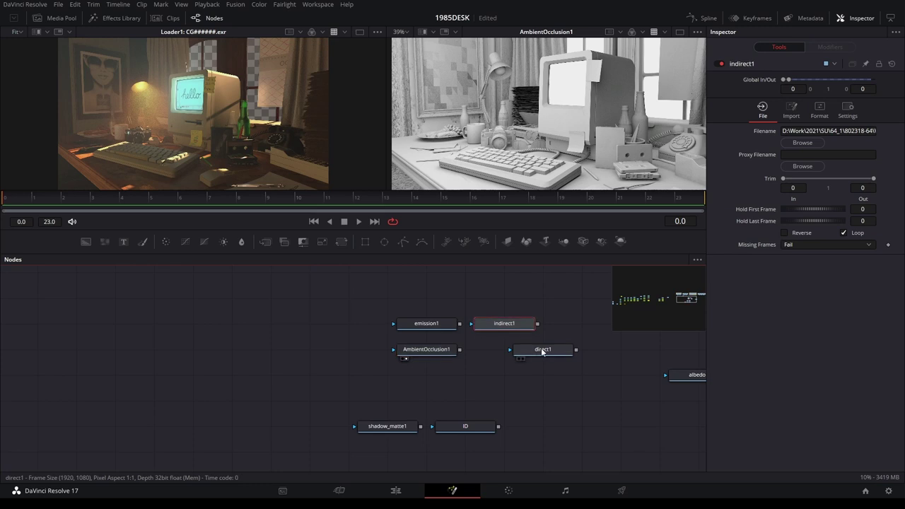
{"action": "left_click_drag", "start_coordinate": [544, 349], "coordinate": [505, 349]}
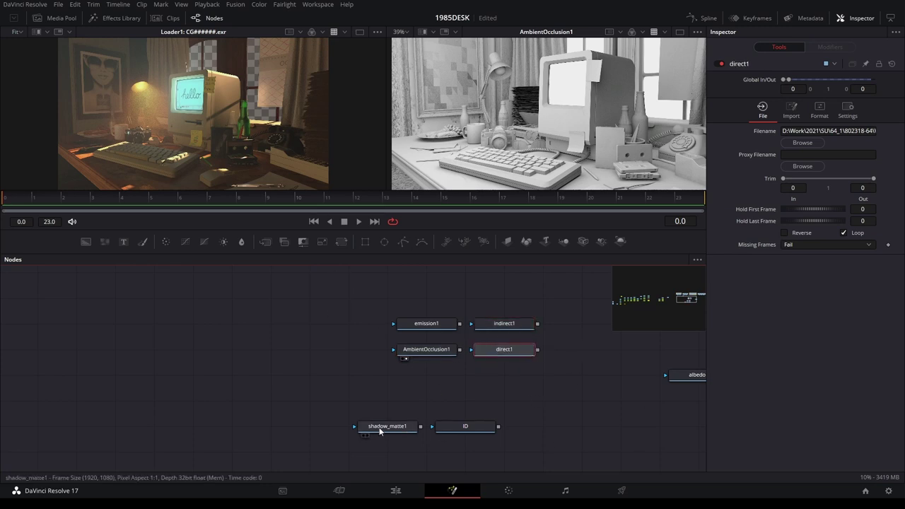
{"action": "mouse_move", "coordinate": [379, 426]}
{"action": "left_mouse_down"}
{"action": "mouse_move", "coordinate": [413, 382]}
{"action": "mouse_move", "coordinate": [401, 428]}
{"action": "left_mouse_up"}
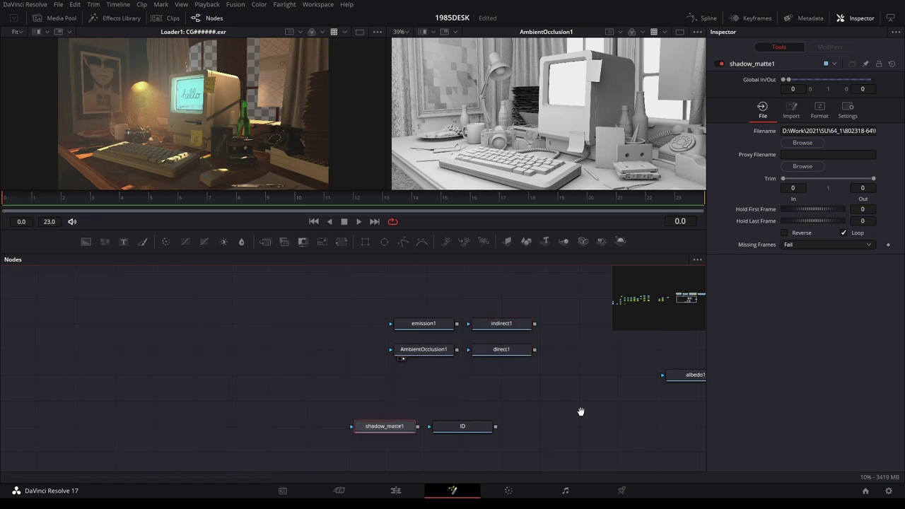
{"action": "left_click_drag", "start_coordinate": [579, 412], "coordinate": [309, 365]}
{"action": "mouse_move", "coordinate": [389, 350]}
{"action": "left_mouse_down"}
{"action": "mouse_move", "coordinate": [482, 359]}
{"action": "mouse_move", "coordinate": [517, 317]}
{"action": "mouse_move", "coordinate": [568, 151]}
{"action": "left_mouse_up"}
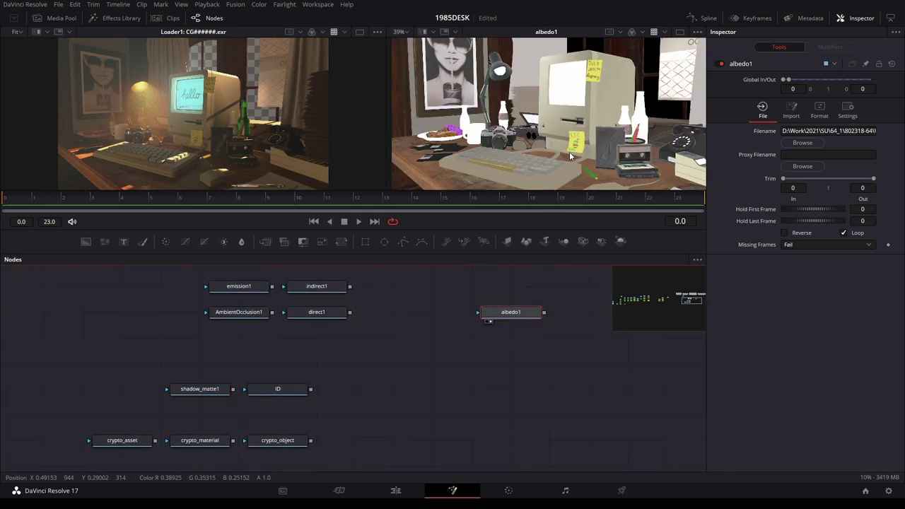
Move the ID loader beside shadow_matte1 and bring the crypto loaders into view
{"action": "scroll", "coordinate": [541, 448], "scroll_direction": "down", "scroll_amount": 2}
{"action": "scroll", "coordinate": [535, 423], "scroll_direction": "down", "scroll_amount": 2}
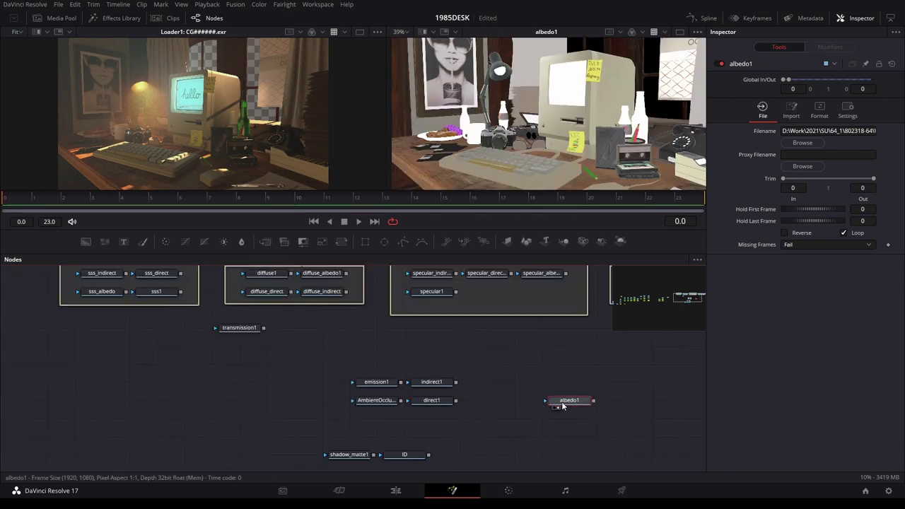
{"action": "left_click_drag", "start_coordinate": [563, 406], "coordinate": [315, 334]}
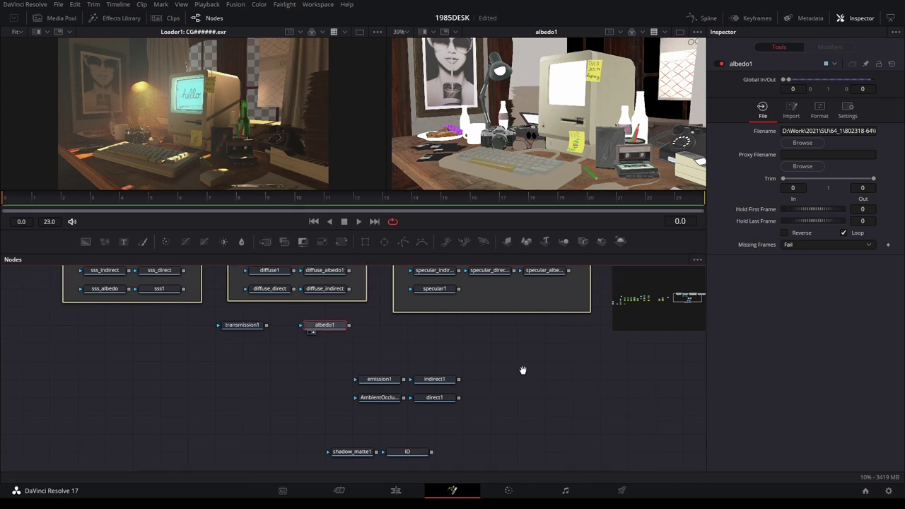
{"action": "left_click_drag", "start_coordinate": [522, 371], "coordinate": [580, 310]}
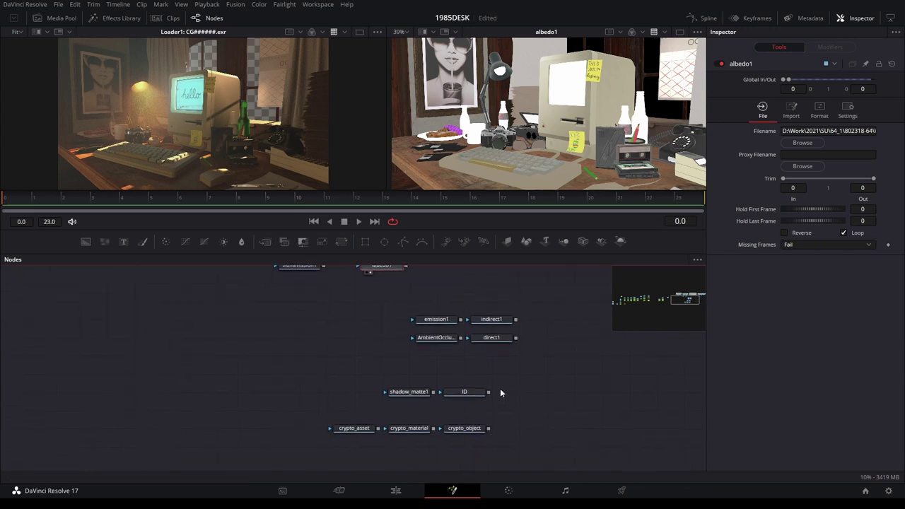
Preview the ID, shadow_matte1 and crypto_asset passes, nudging shadow_matte1 slightly lower
{"action": "left_click", "coordinate": [454, 398]}
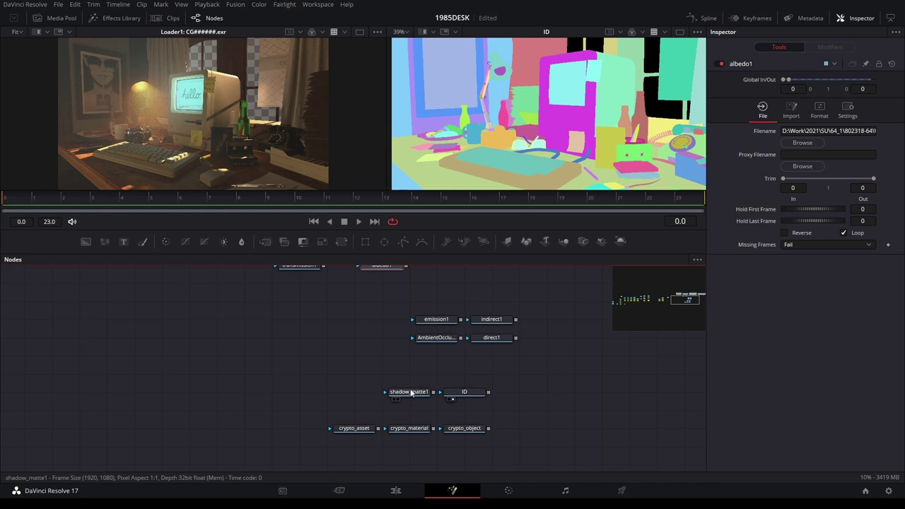
{"action": "left_click", "coordinate": [395, 399]}
{"action": "left_click", "coordinate": [342, 434]}
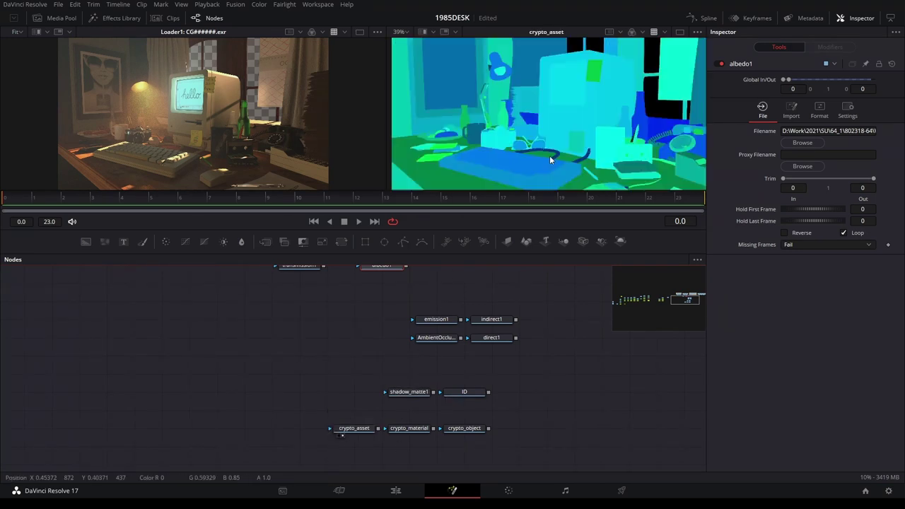
{"action": "mouse_move", "coordinate": [416, 392]}
{"action": "left_mouse_down"}
{"action": "mouse_move", "coordinate": [416, 410]}
{"action": "mouse_move", "coordinate": [456, 410]}
{"action": "left_mouse_up"}
{"action": "scroll", "coordinate": [488, 408], "scroll_direction": "up", "scroll_amount": 5}
{"action": "left_click_drag", "start_coordinate": [597, 304], "coordinate": [643, 269]}
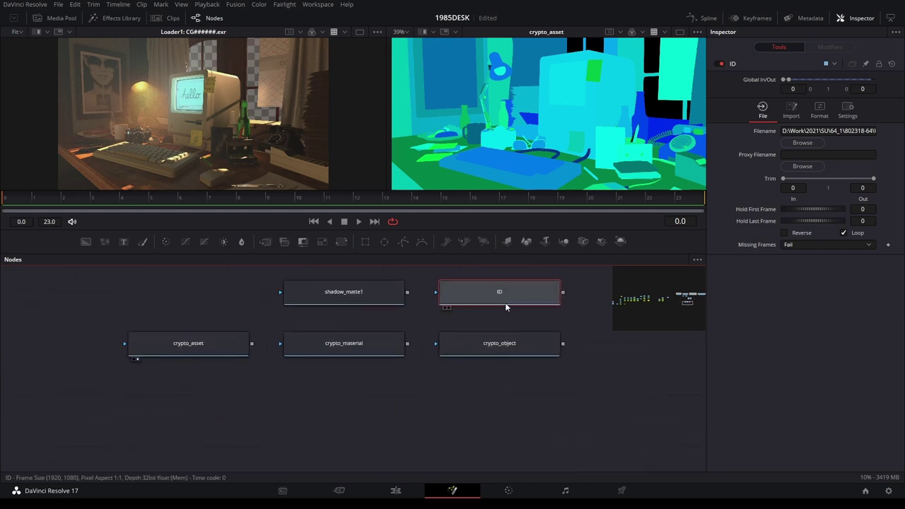
{"action": "key", "text": "2"}
Preview shadow_matte1 and the three crypto passes, then box-select all five loaders
{"action": "left_click", "coordinate": [292, 308]}
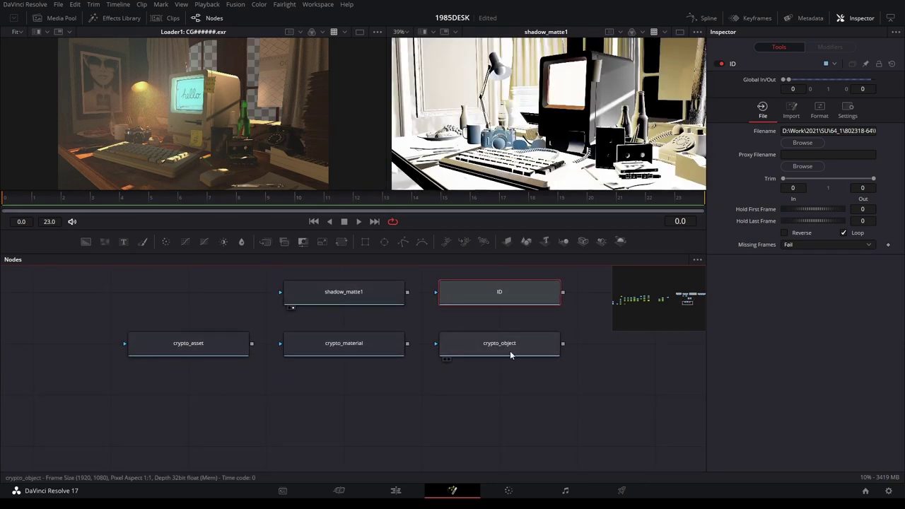
{"action": "left_click", "coordinate": [448, 359]}
{"action": "left_click", "coordinate": [292, 359]}
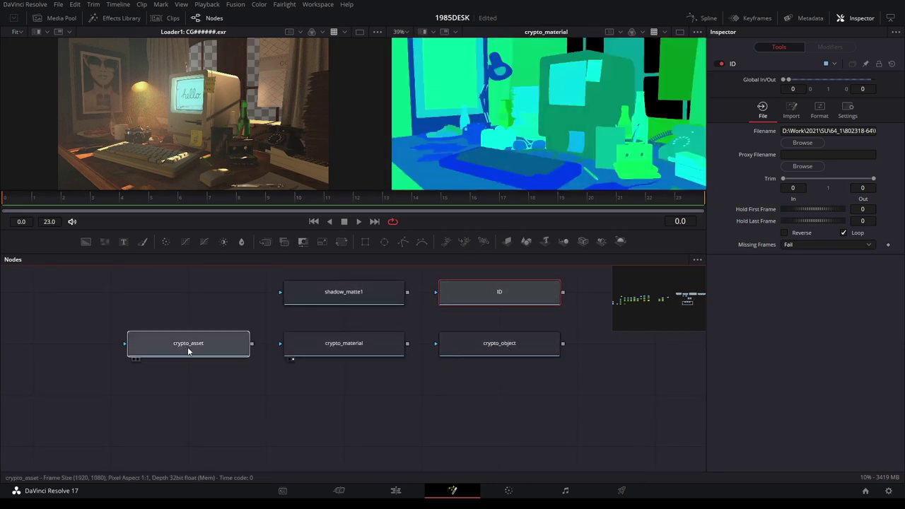
{"action": "left_click", "coordinate": [137, 359]}
{"action": "left_click", "coordinate": [293, 308]}
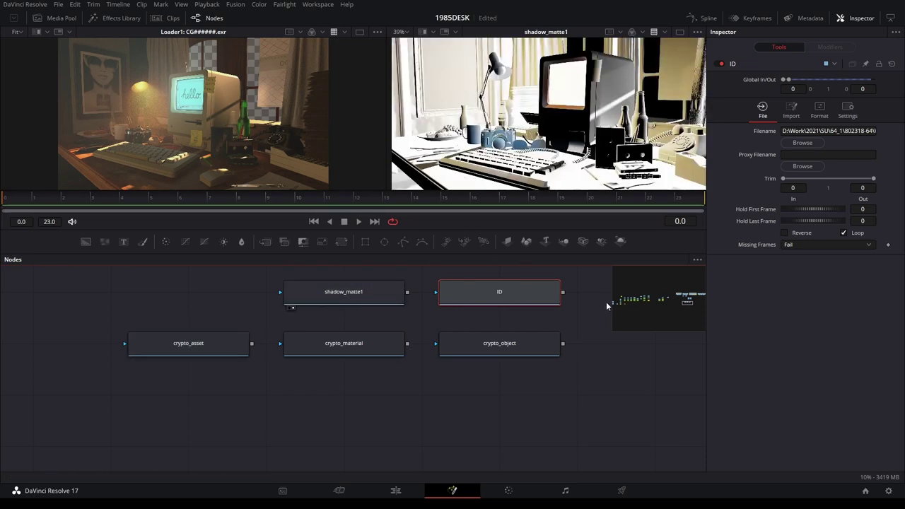
{"action": "scroll", "coordinate": [575, 301], "scroll_direction": "down", "scroll_amount": 2}
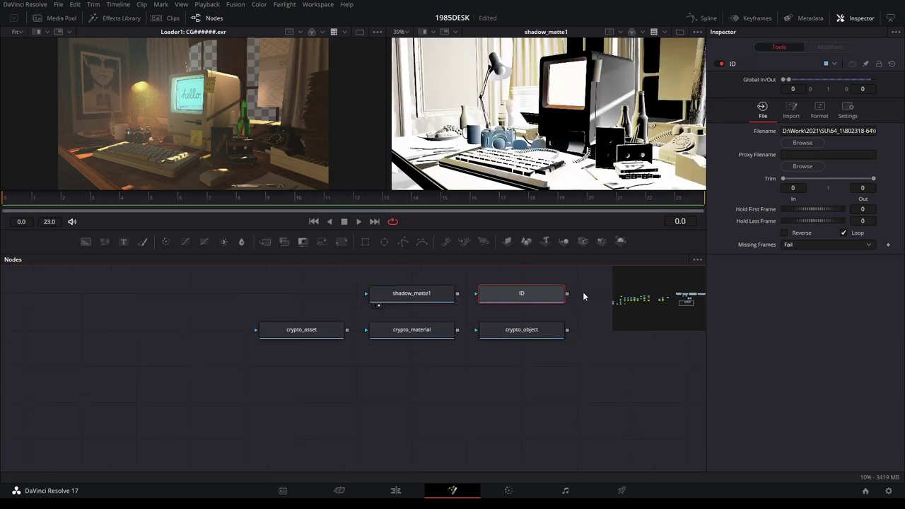
{"action": "scroll", "coordinate": [586, 297], "scroll_direction": "up", "scroll_amount": 2}
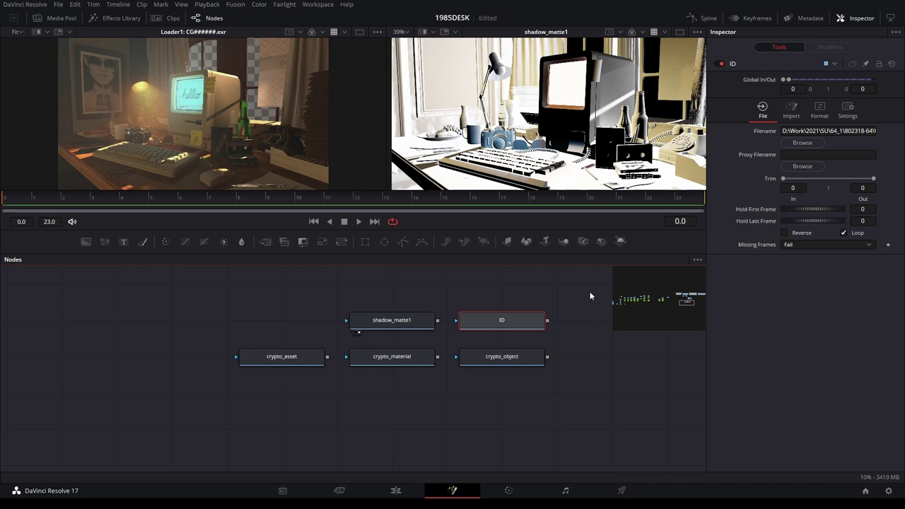
{"action": "left_click_drag", "start_coordinate": [590, 289], "coordinate": [200, 388]}
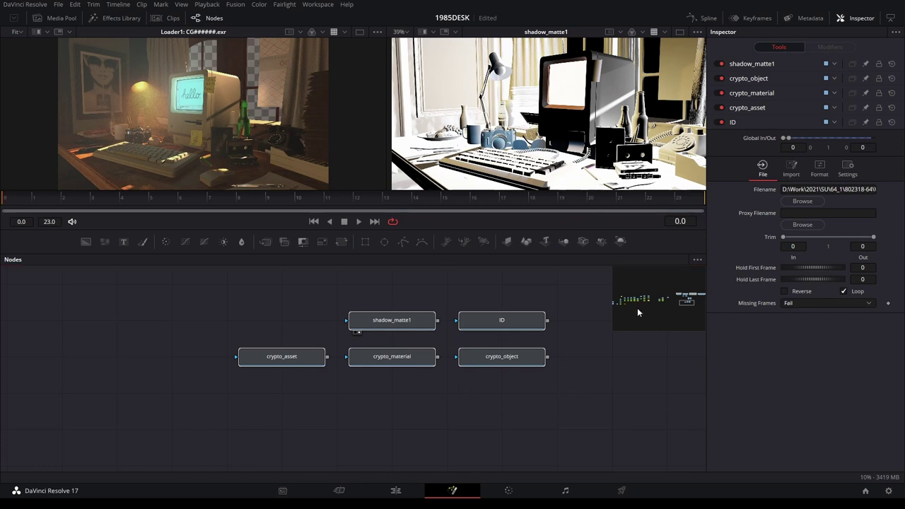
Wrap the five ID and crypto loaders in Underlay5 and place it just below Underlay4
{"action": "key", "text": "ctrl+u"}
{"action": "scroll", "coordinate": [649, 417], "scroll_direction": "down", "scroll_amount": 3}
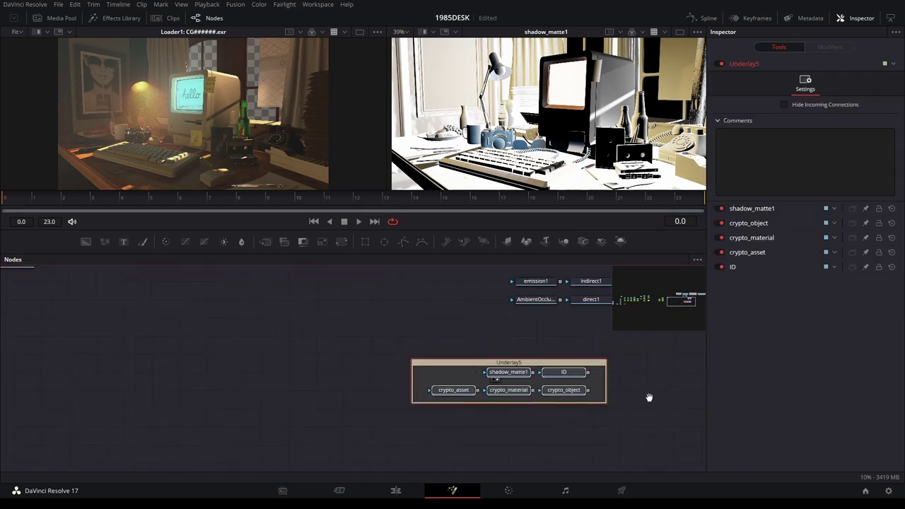
{"action": "left_click_drag", "start_coordinate": [650, 399], "coordinate": [502, 330]}
{"action": "scroll", "coordinate": [437, 429], "scroll_direction": "down", "scroll_amount": 3}
{"action": "scroll", "coordinate": [448, 378], "scroll_direction": "up", "scroll_amount": 3}
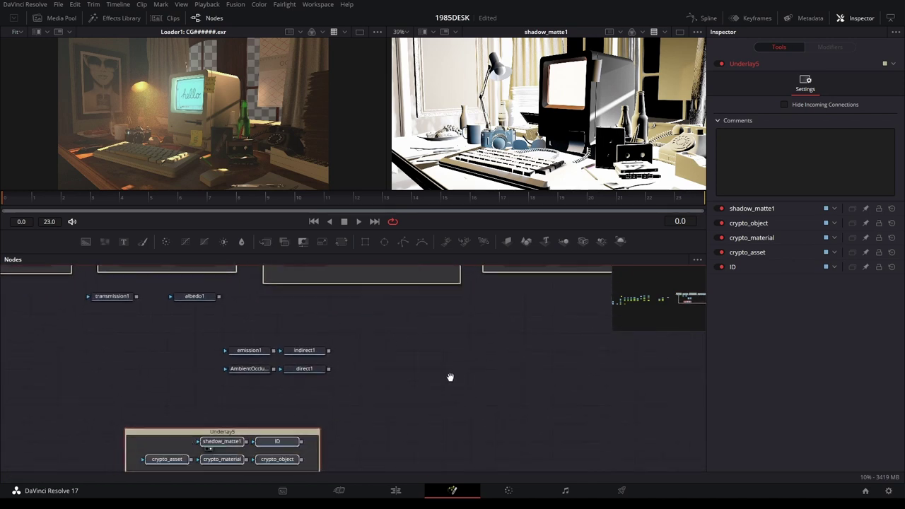
{"action": "scroll", "coordinate": [314, 420], "scroll_direction": "up", "scroll_amount": 1}
{"action": "left_click_drag", "start_coordinate": [313, 419], "coordinate": [646, 291]}
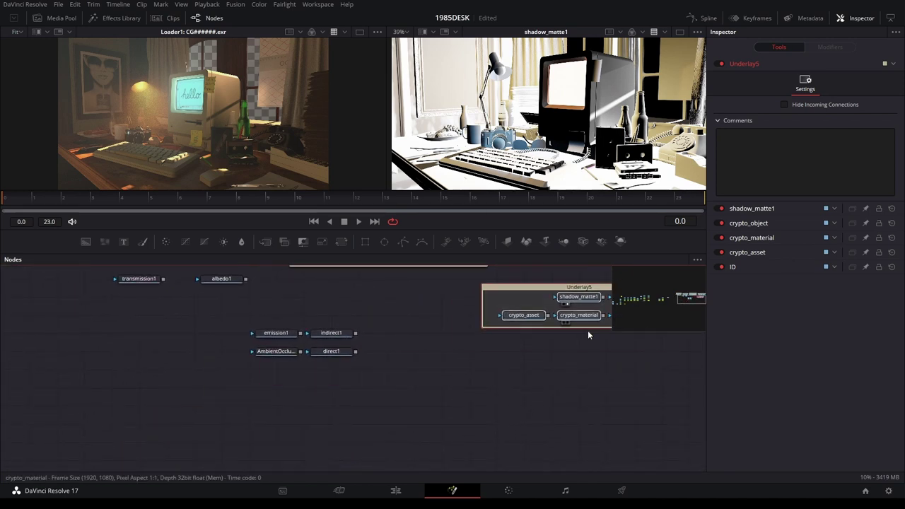
{"action": "left_click_drag", "start_coordinate": [590, 333], "coordinate": [403, 414]}
{"action": "left_click_drag", "start_coordinate": [389, 366], "coordinate": [417, 345]}
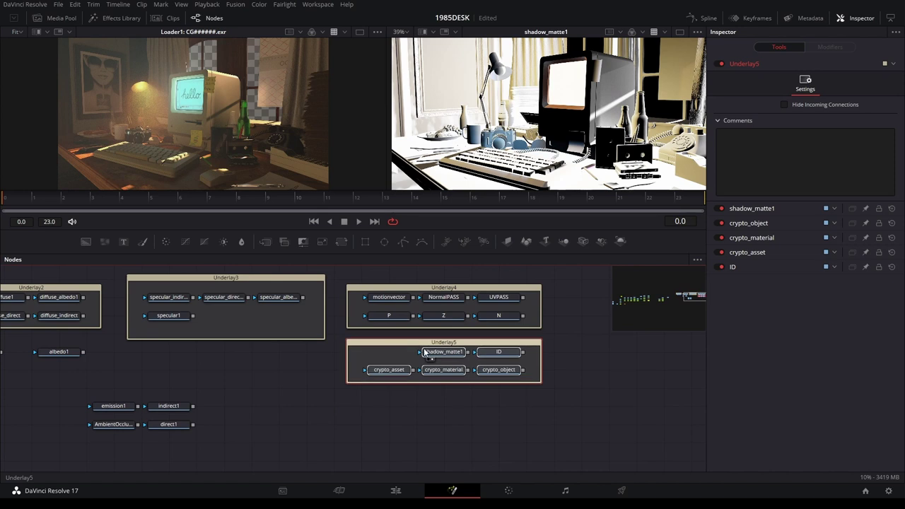
{"action": "left_click_drag", "start_coordinate": [337, 404], "coordinate": [517, 424]}
Group emission1, indirect1, AmbientOcclusion1 and direct1 into Underlay6 and move it near the other underlays
{"action": "left_click_drag", "start_coordinate": [516, 370], "coordinate": [313, 452]}
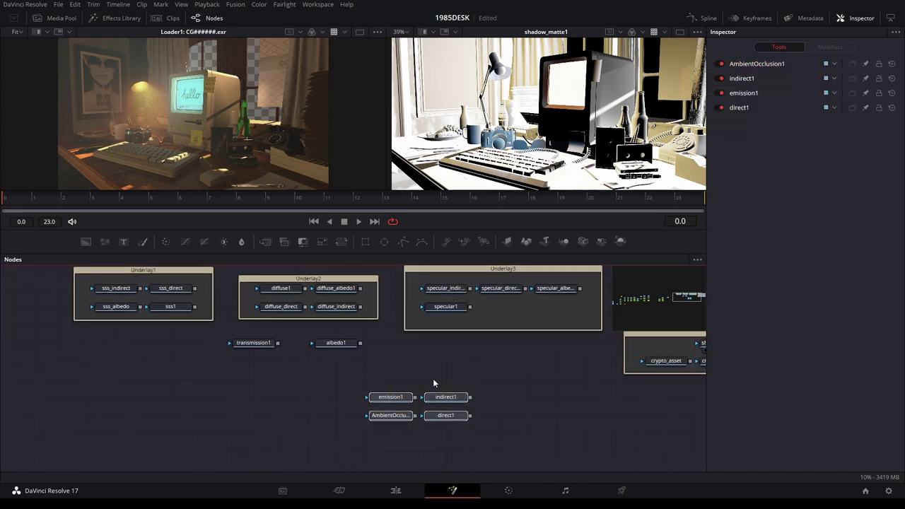
{"action": "key", "text": "ctrl+u"}
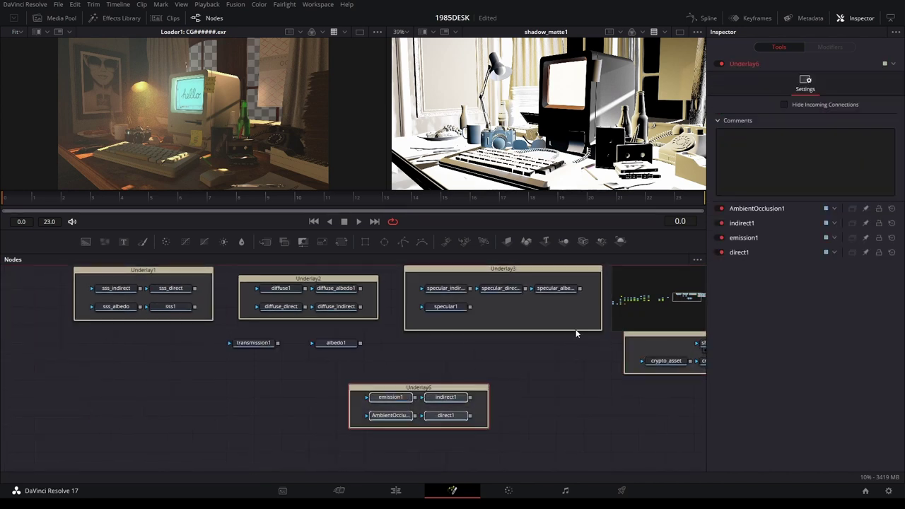
{"action": "left_click_drag", "start_coordinate": [417, 386], "coordinate": [524, 346]}
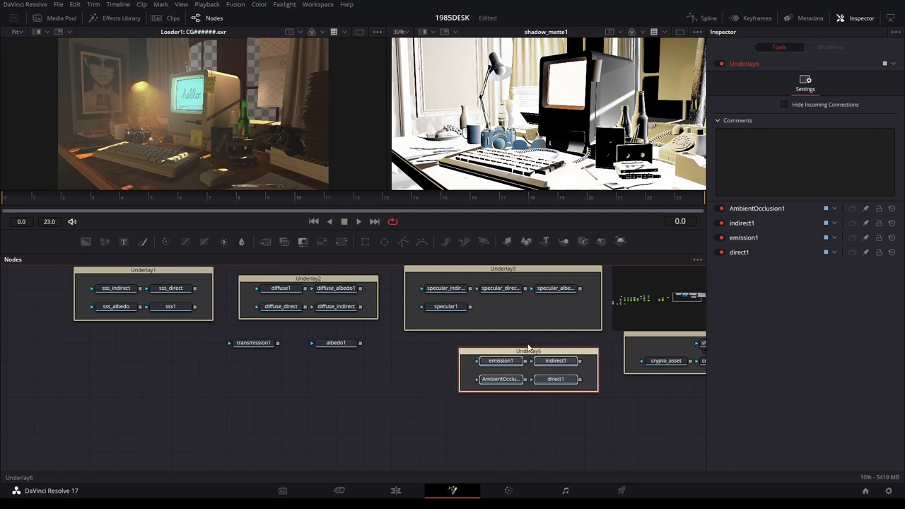
{"action": "left_click", "coordinate": [626, 421]}
{"action": "scroll", "coordinate": [615, 422], "scroll_direction": "down", "scroll_amount": 3}
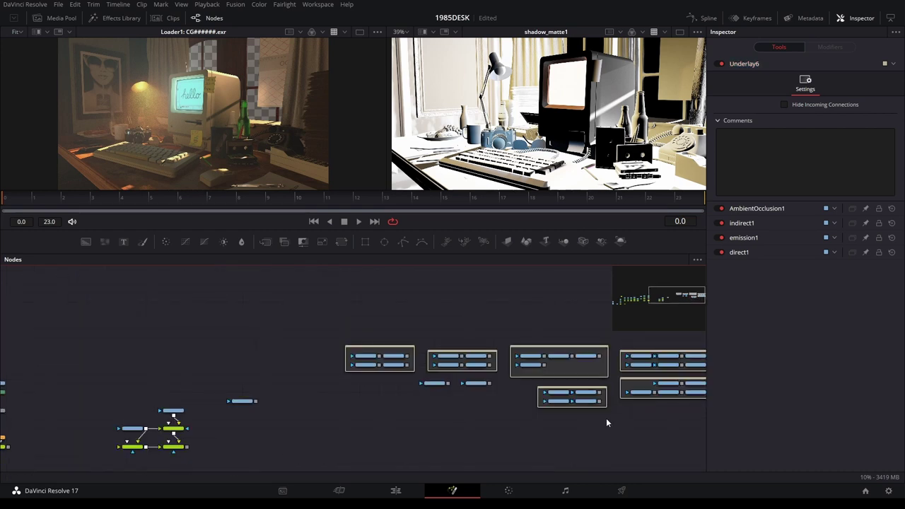
{"action": "scroll", "coordinate": [605, 419], "scroll_direction": "up", "scroll_amount": 3}
{"action": "scroll", "coordinate": [605, 424], "scroll_direction": "up", "scroll_amount": 2}
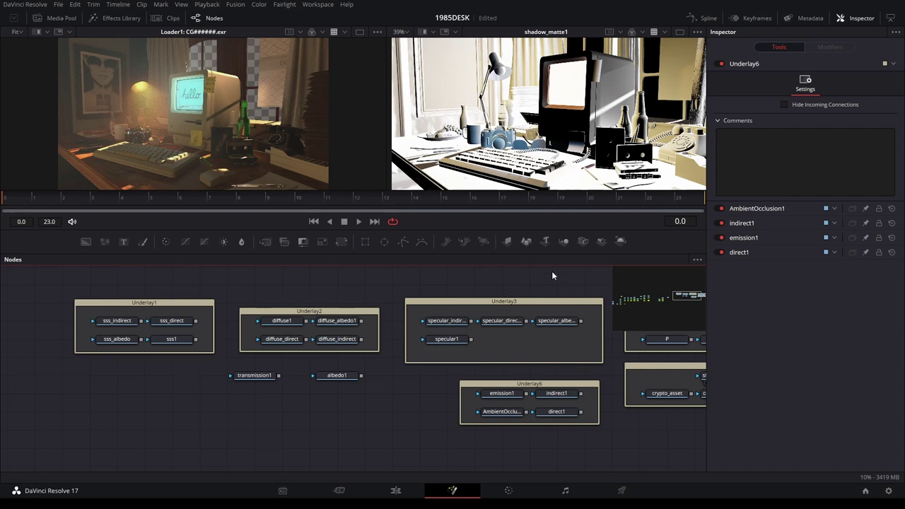
Preview motionvector, NormalPASS, UVPASS, P, Z and N from Underlay4 in the right viewer, ending on N
{"action": "left_click_drag", "start_coordinate": [537, 283], "coordinate": [406, 289]}
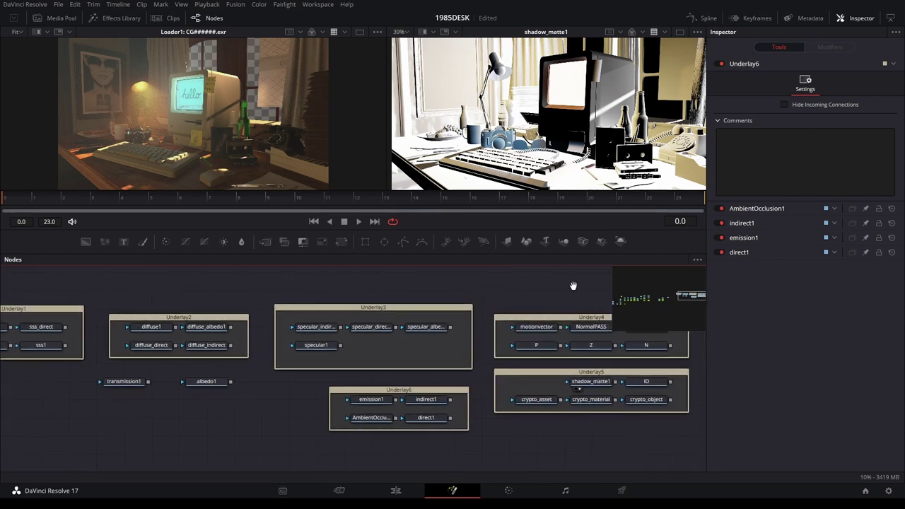
{"action": "left_click_drag", "start_coordinate": [572, 285], "coordinate": [446, 272]}
{"action": "scroll", "coordinate": [525, 332], "scroll_direction": "up", "scroll_amount": 5}
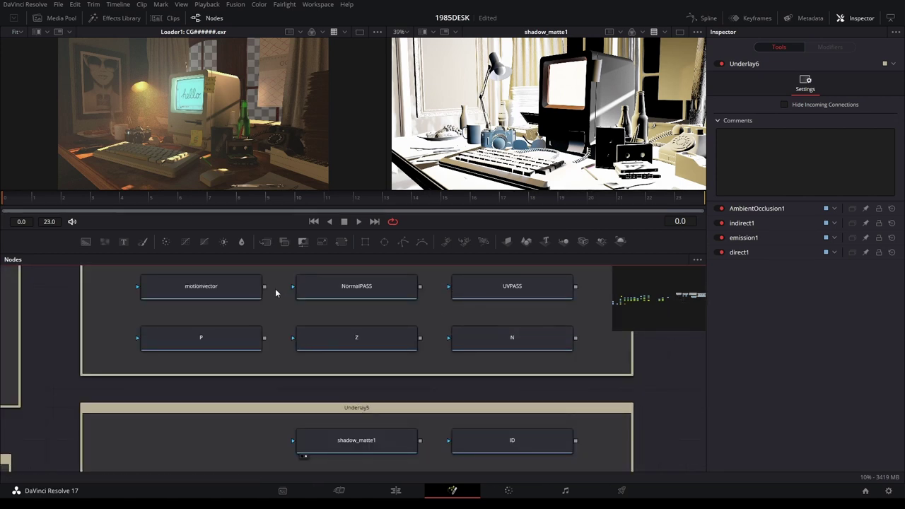
{"action": "left_click_drag", "start_coordinate": [201, 288], "coordinate": [547, 116]}
{"action": "left_click_drag", "start_coordinate": [356, 289], "coordinate": [559, 136]}
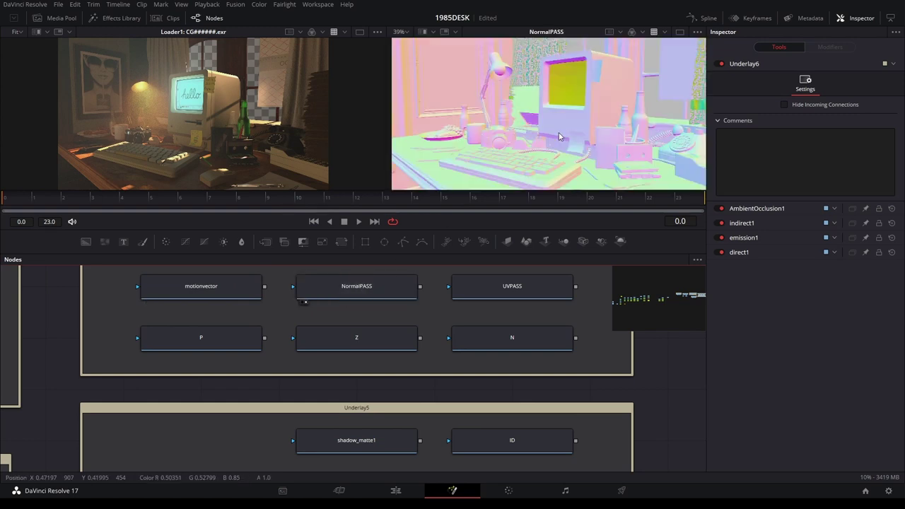
{"action": "left_click_drag", "start_coordinate": [529, 282], "coordinate": [602, 113]}
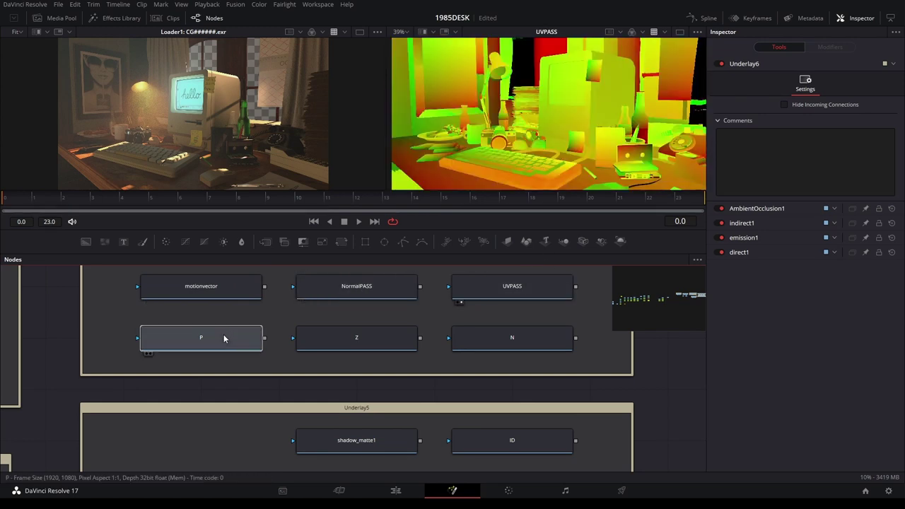
{"action": "left_click_drag", "start_coordinate": [224, 338], "coordinate": [540, 109]}
{"action": "left_click_drag", "start_coordinate": [360, 346], "coordinate": [567, 106]}
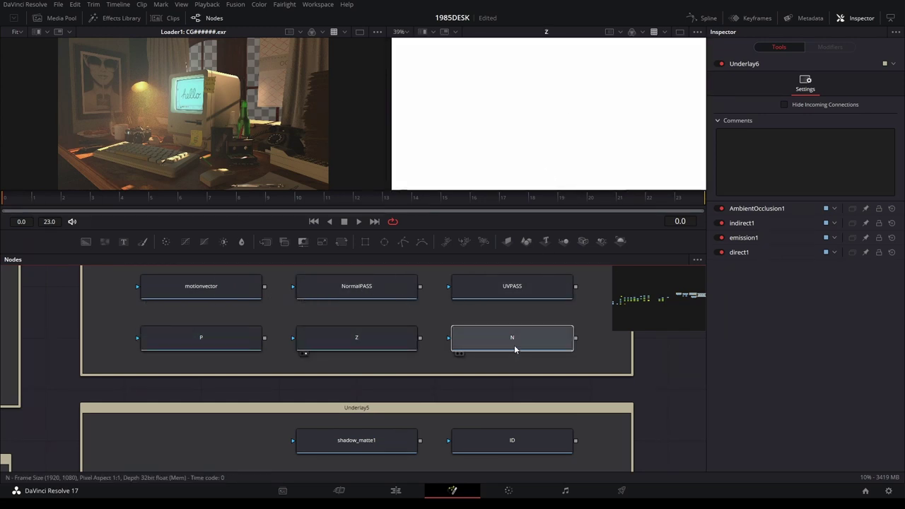
{"action": "left_click_drag", "start_coordinate": [515, 348], "coordinate": [597, 171]}
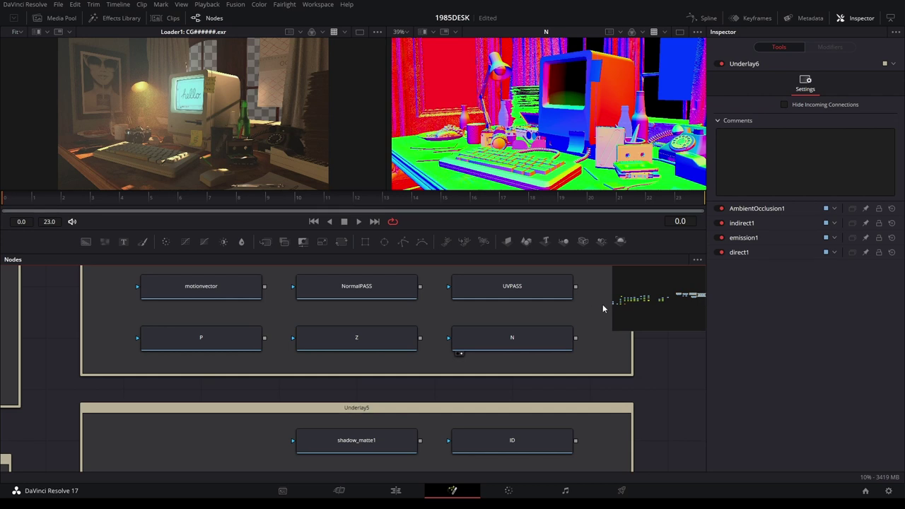
{"action": "scroll", "coordinate": [667, 405], "scroll_direction": "down", "scroll_amount": 2}
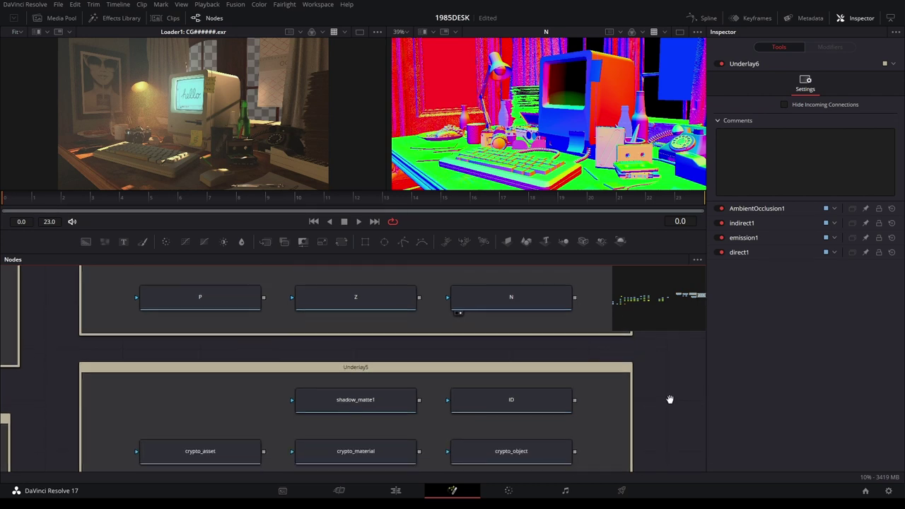
Preview ID, crypto_asset, crypto_material and crypto_object, ending on shadow_matte1 in the right viewer
{"action": "scroll", "coordinate": [668, 398], "scroll_direction": "down", "scroll_amount": 4}
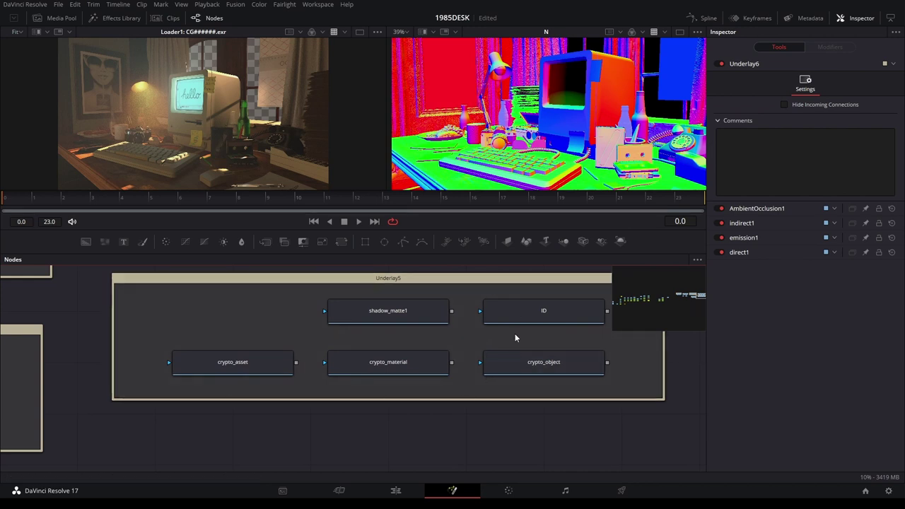
{"action": "left_click_drag", "start_coordinate": [535, 314], "coordinate": [547, 114]}
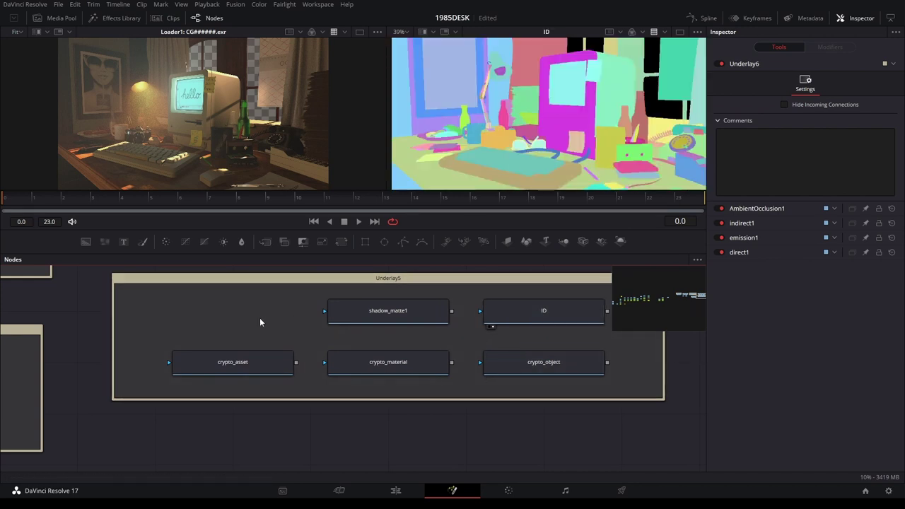
{"action": "left_click_drag", "start_coordinate": [258, 361], "coordinate": [523, 120]}
{"action": "left_click_drag", "start_coordinate": [404, 364], "coordinate": [544, 113]}
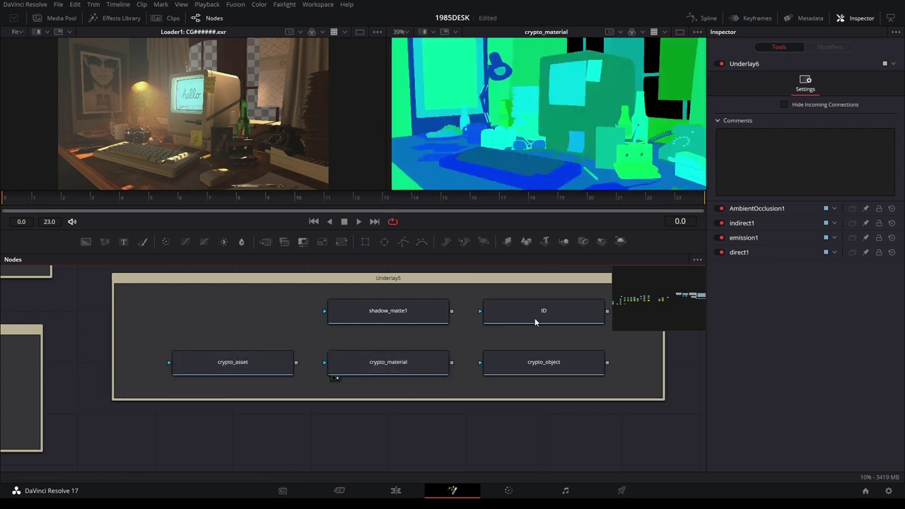
{"action": "left_click_drag", "start_coordinate": [537, 363], "coordinate": [610, 74]}
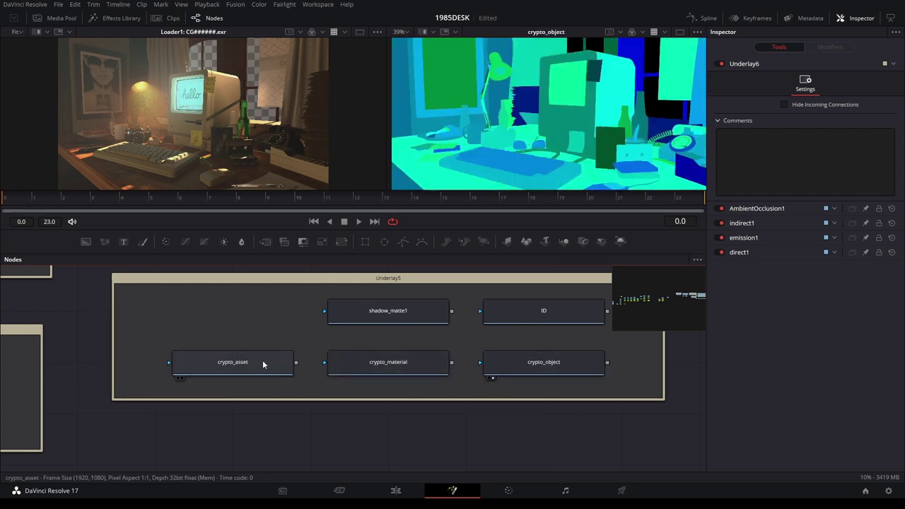
{"action": "left_click_drag", "start_coordinate": [332, 363], "coordinate": [544, 109]}
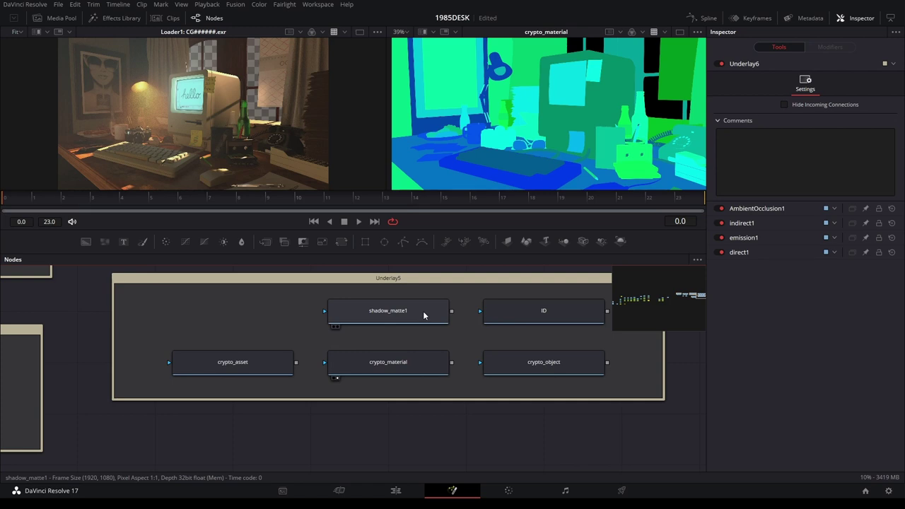
{"action": "left_click_drag", "start_coordinate": [424, 315], "coordinate": [580, 133]}
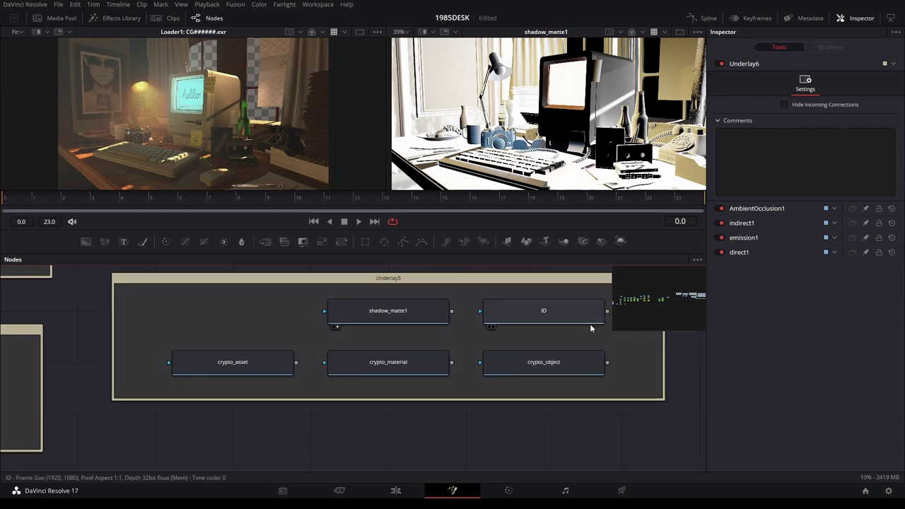
{"action": "scroll", "coordinate": [468, 401], "scroll_direction": "down", "scroll_amount": 5}
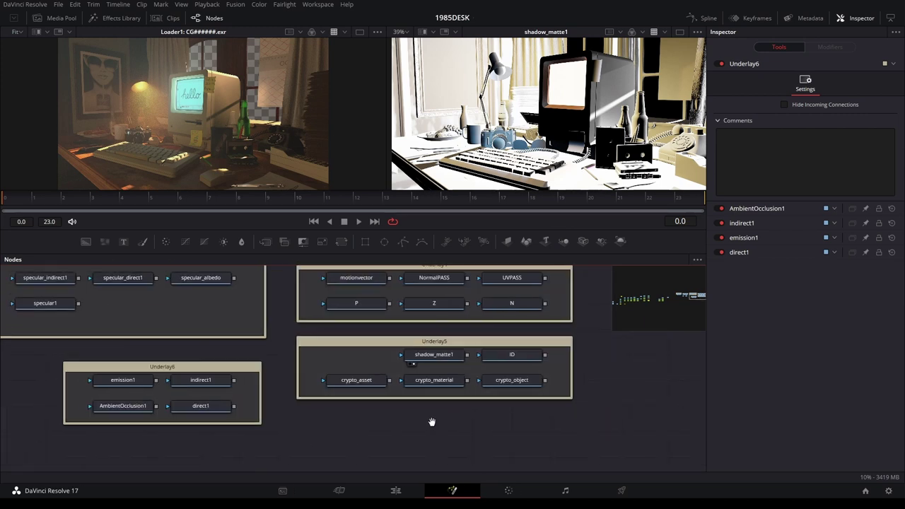
View the emission1, indirect1, AmbientOcclusion1 and direct1 passes from Underlay6 in the right viewer
{"action": "left_click_drag", "start_coordinate": [430, 422], "coordinate": [660, 414]}
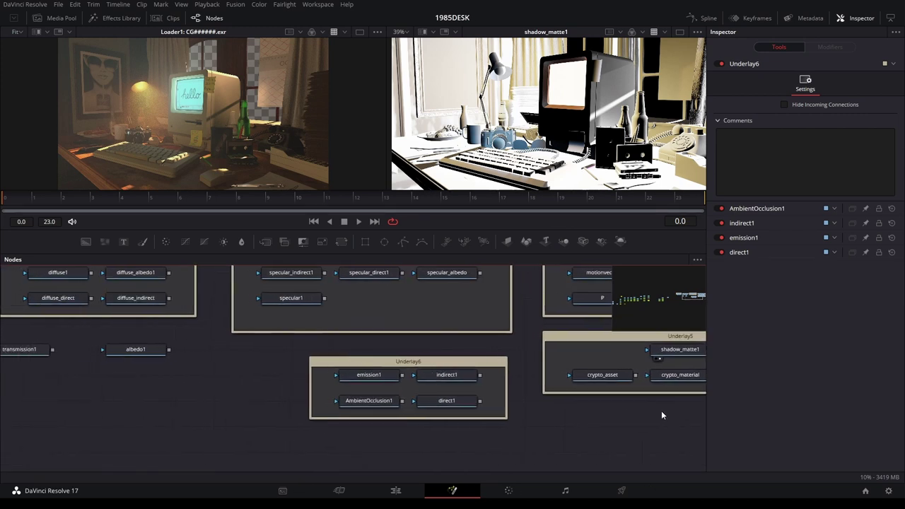
{"action": "left_click", "coordinate": [437, 362]}
{"action": "left_click", "coordinate": [375, 376]}
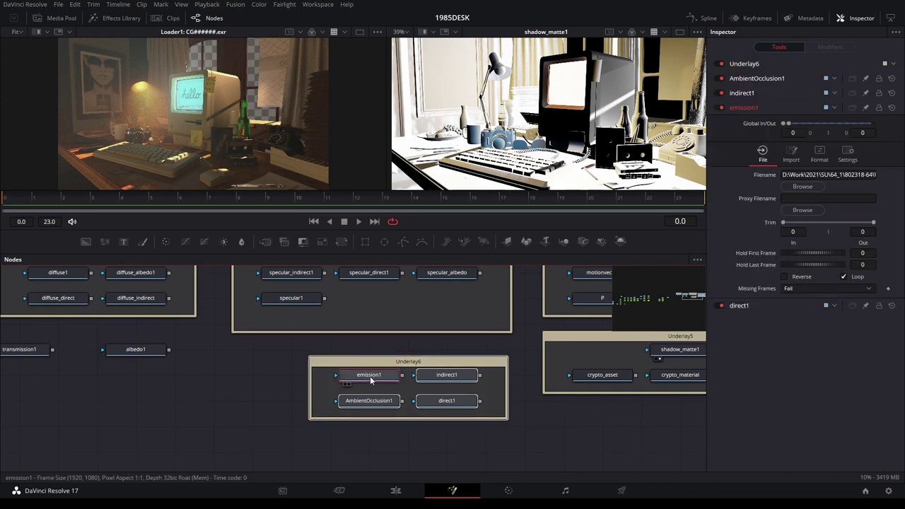
{"action": "key", "text": "2"}
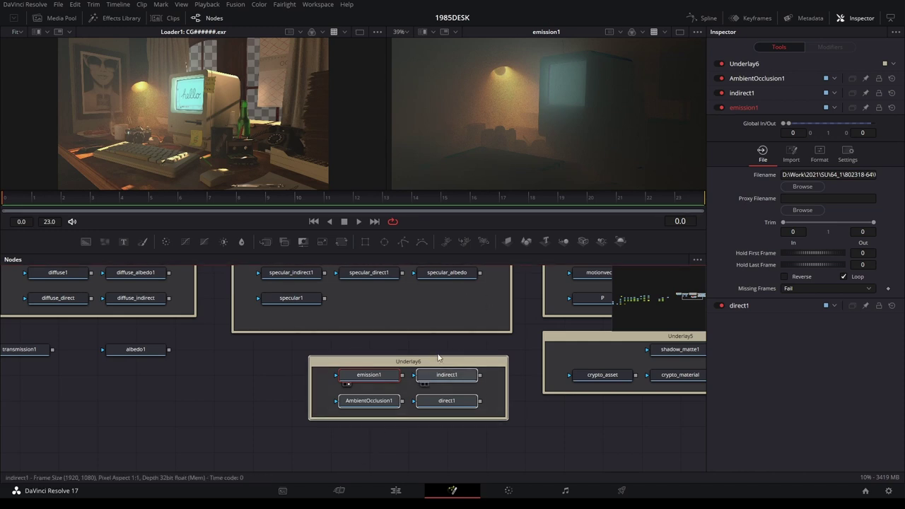
{"action": "key", "text": "2"}
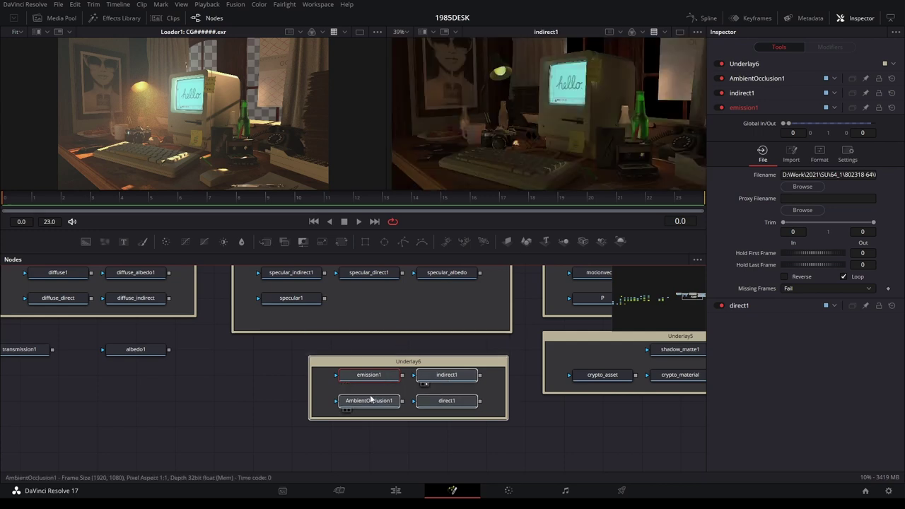
{"action": "left_click_drag", "start_coordinate": [370, 401], "coordinate": [471, 208]}
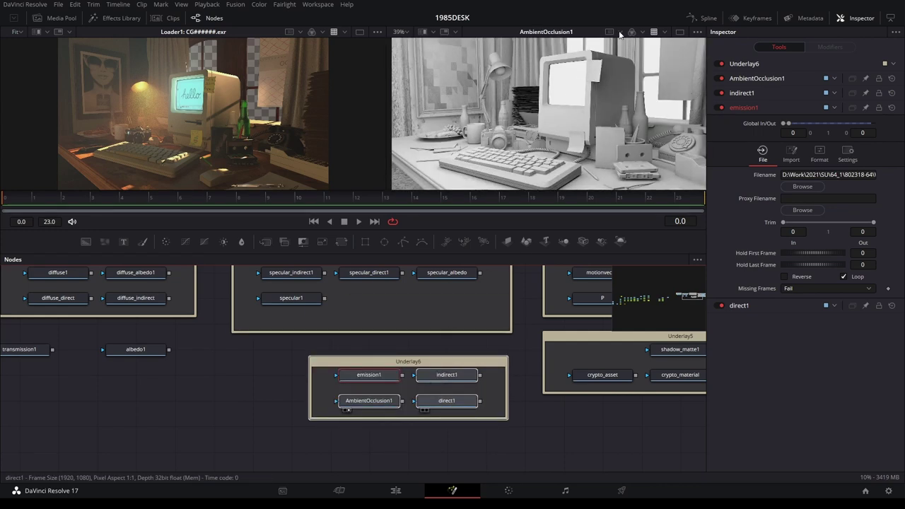
{"action": "left_click_drag", "start_coordinate": [438, 400], "coordinate": [433, 138]}
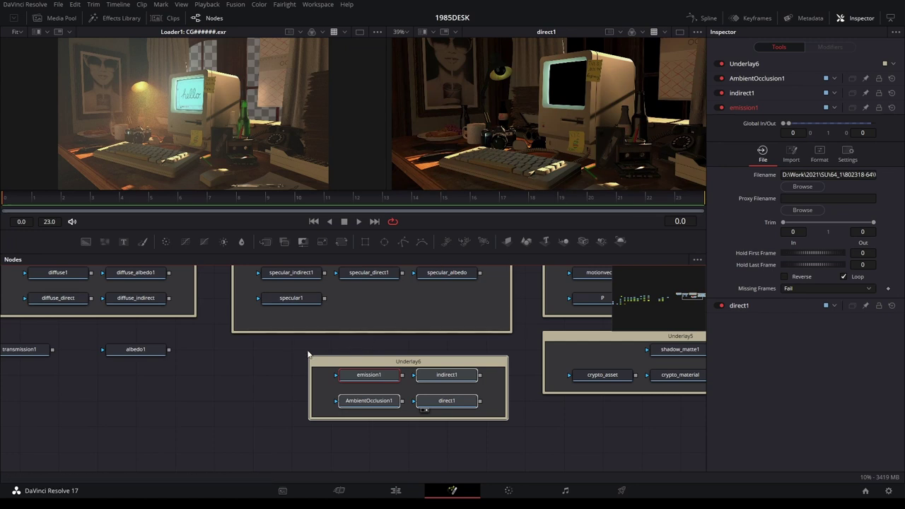
Show albedo1 in the right viewer and move transmission1 right beside albedo1
{"action": "left_click_drag", "start_coordinate": [309, 354], "coordinate": [369, 345]}
{"action": "left_click_drag", "start_coordinate": [292, 351], "coordinate": [556, 400]}
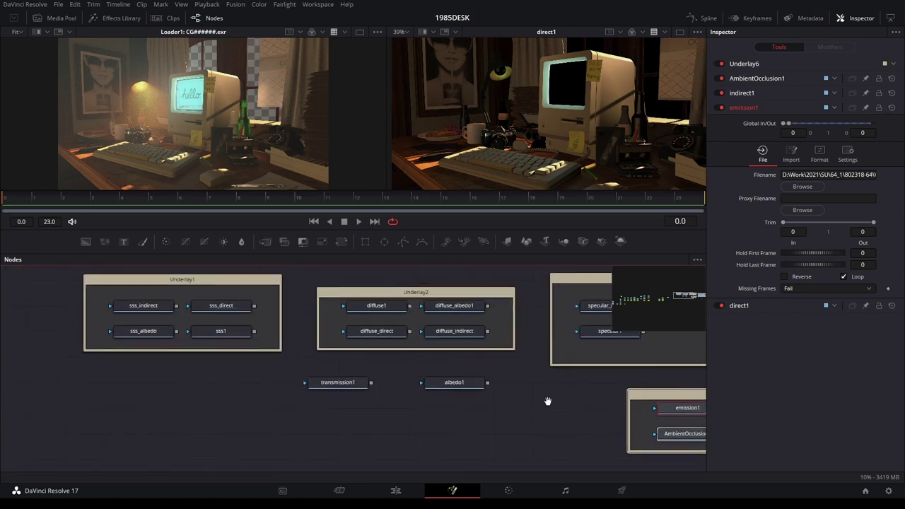
{"action": "left_click_drag", "start_coordinate": [456, 388], "coordinate": [548, 114]}
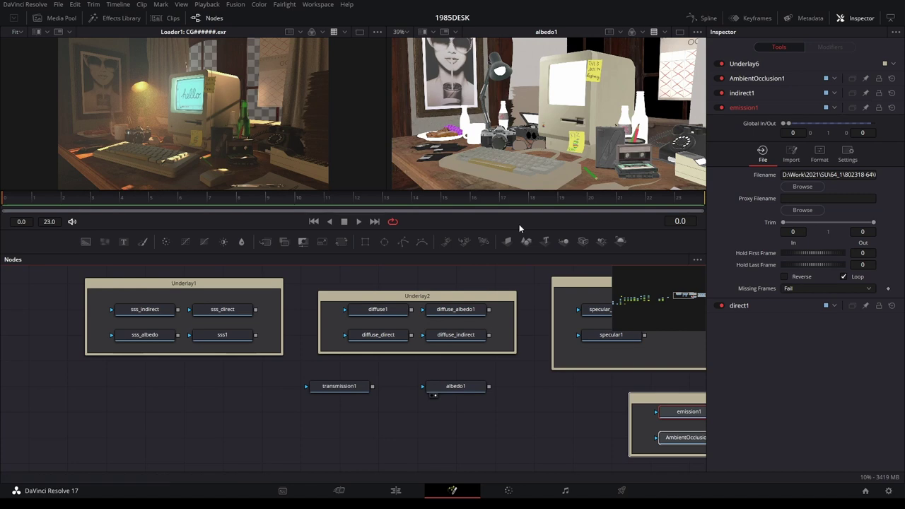
{"action": "left_click_drag", "start_coordinate": [369, 387], "coordinate": [407, 387]}
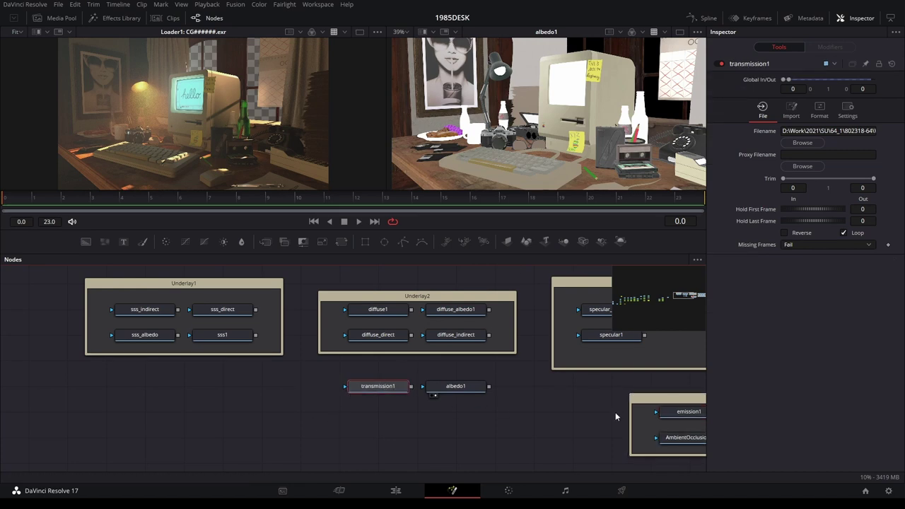
{"action": "left_click_drag", "start_coordinate": [532, 415], "coordinate": [422, 422]}
{"action": "scroll", "coordinate": [435, 417], "scroll_direction": "down", "scroll_amount": 3}
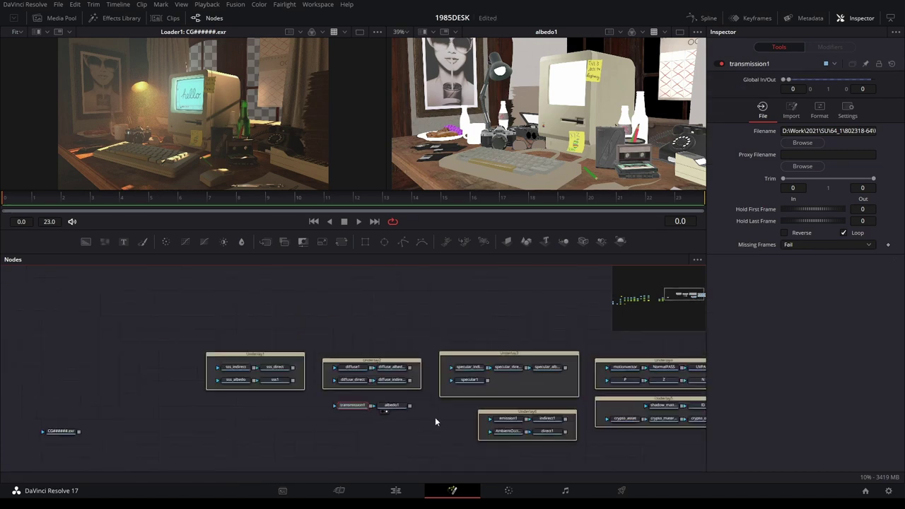
{"action": "left_click_drag", "start_coordinate": [448, 449], "coordinate": [299, 399]}
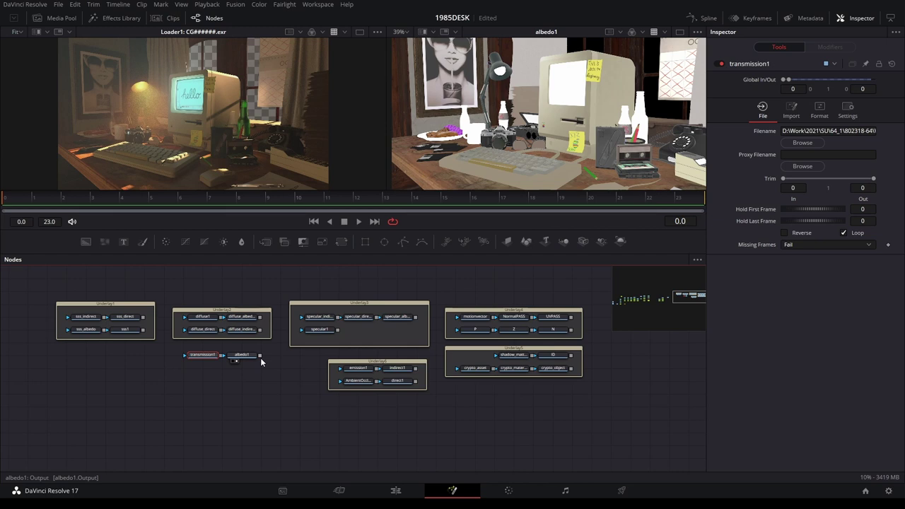
{"action": "scroll", "coordinate": [255, 371], "scroll_direction": "up", "scroll_amount": 3}
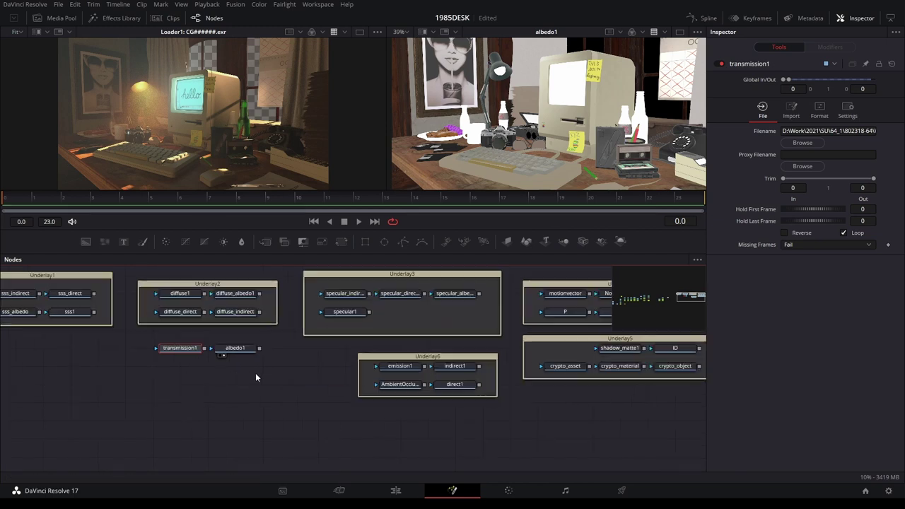
{"action": "scroll", "coordinate": [243, 349], "scroll_direction": "left", "scroll_amount": 3}
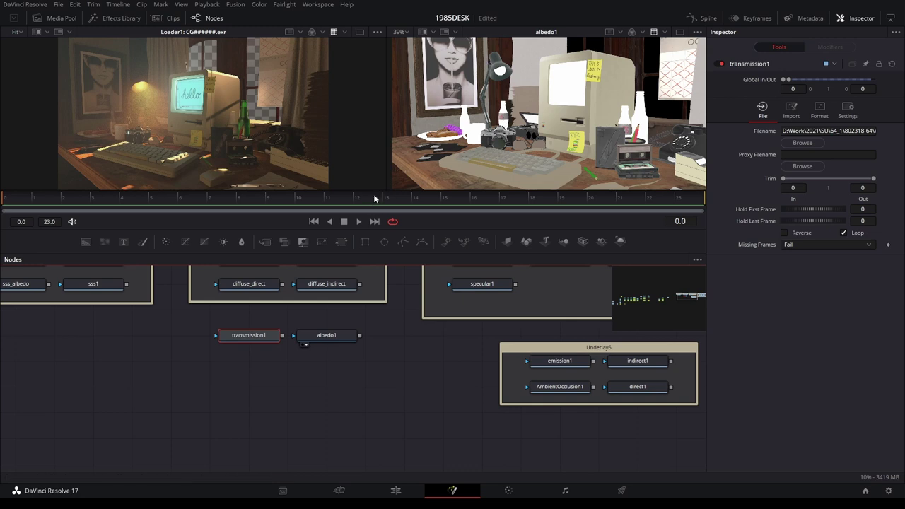
Enlarge the viewers, widen and zoom the right viewer on the albedo pass, then restore the node area
{"action": "left_click_drag", "start_coordinate": [373, 201], "coordinate": [374, 338]}
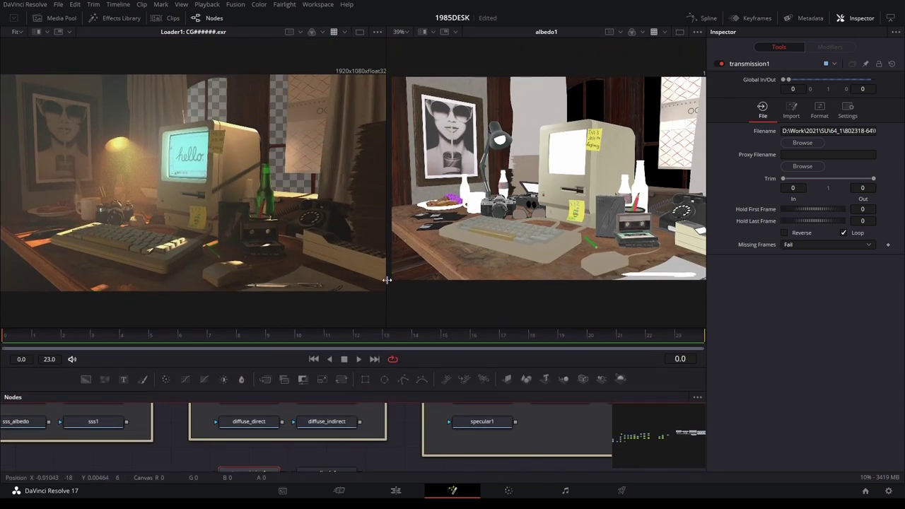
{"action": "left_click_drag", "start_coordinate": [389, 278], "coordinate": [203, 283]}
{"action": "scroll", "coordinate": [396, 228], "scroll_direction": "up", "scroll_amount": 5}
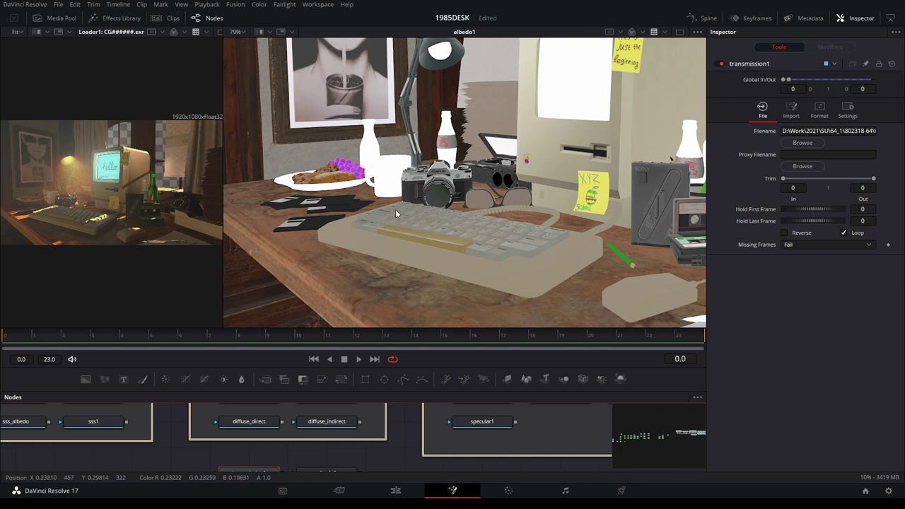
{"action": "scroll", "coordinate": [397, 210], "scroll_direction": "down", "scroll_amount": 5}
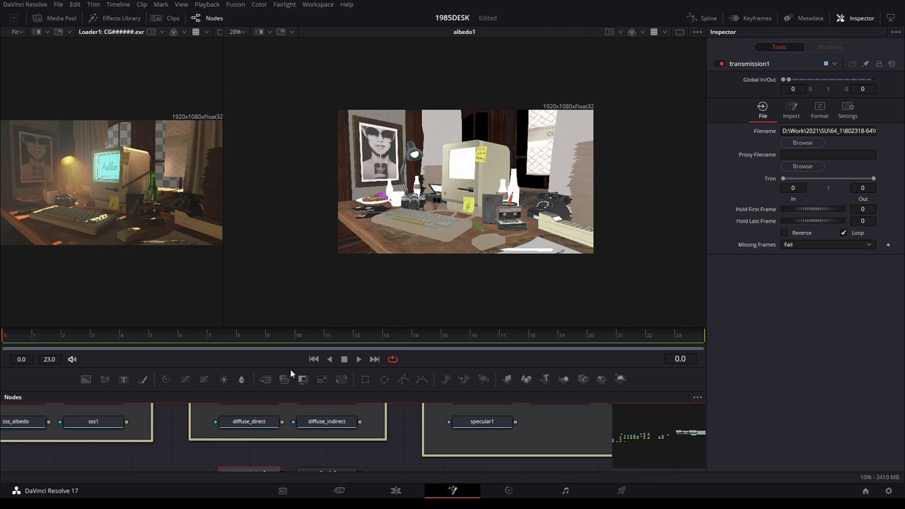
{"action": "left_click_drag", "start_coordinate": [291, 369], "coordinate": [319, 295]}
{"action": "left_click_drag", "start_coordinate": [258, 445], "coordinate": [324, 479]}
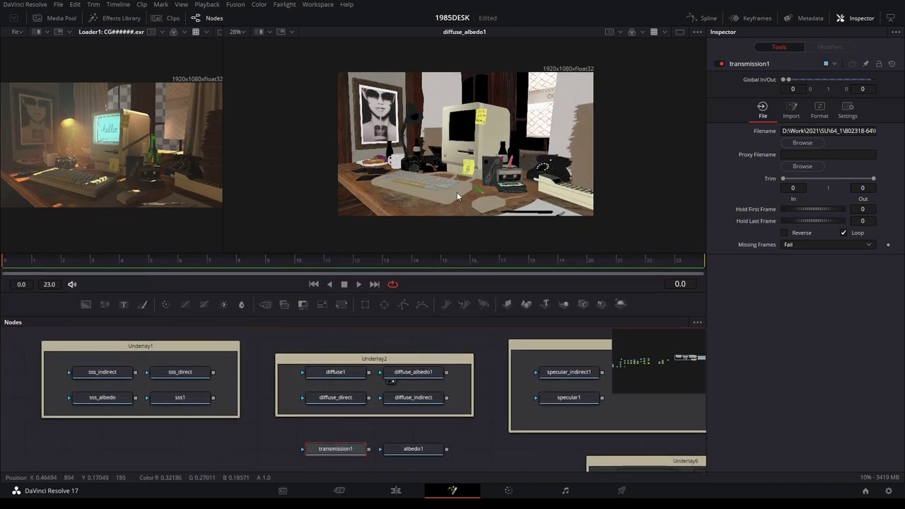
Toggle albedo1 and diffuse_albedo1 in the right viewer, zooming in on the camera and back out
{"action": "scroll", "coordinate": [456, 192], "scroll_direction": "up", "scroll_amount": 5}
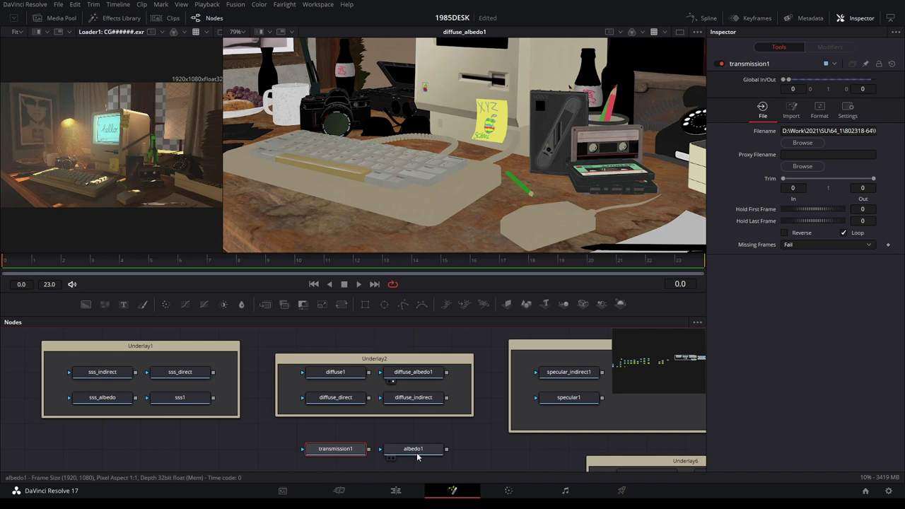
{"action": "key", "text": "1"}
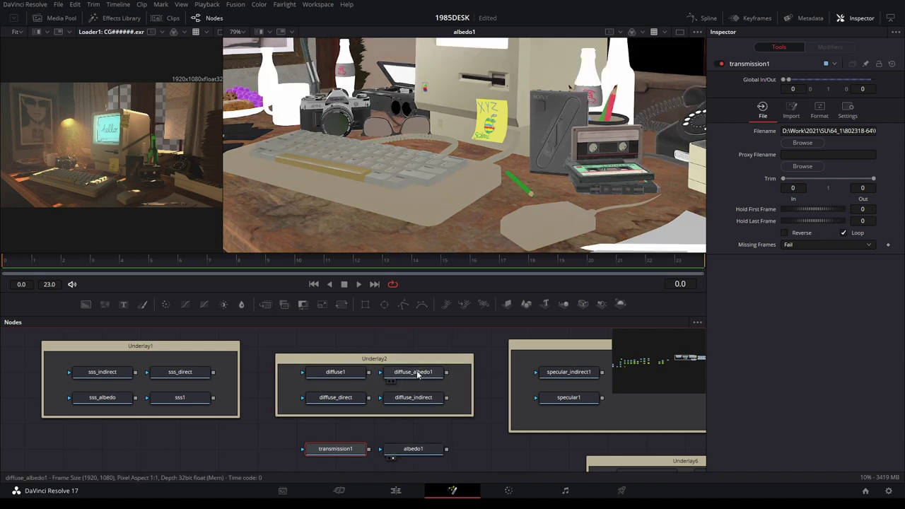
{"action": "key", "text": "1"}
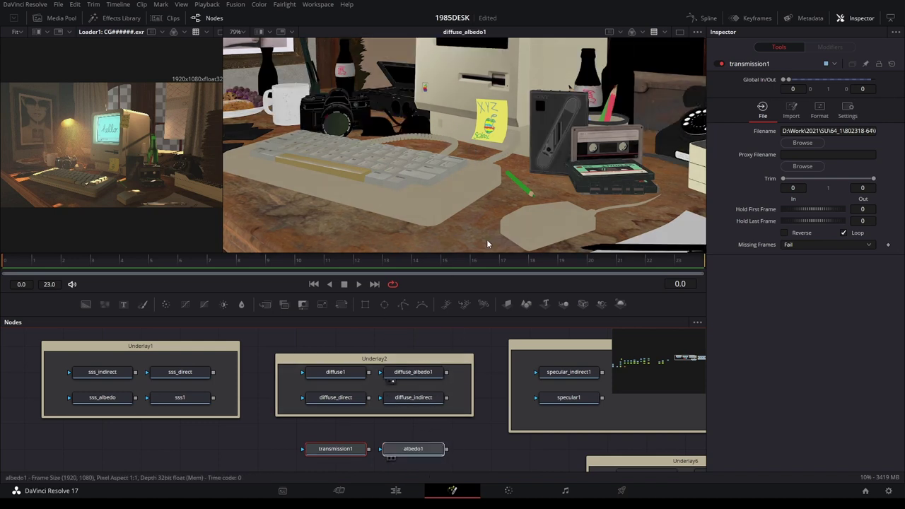
{"action": "key", "text": "1"}
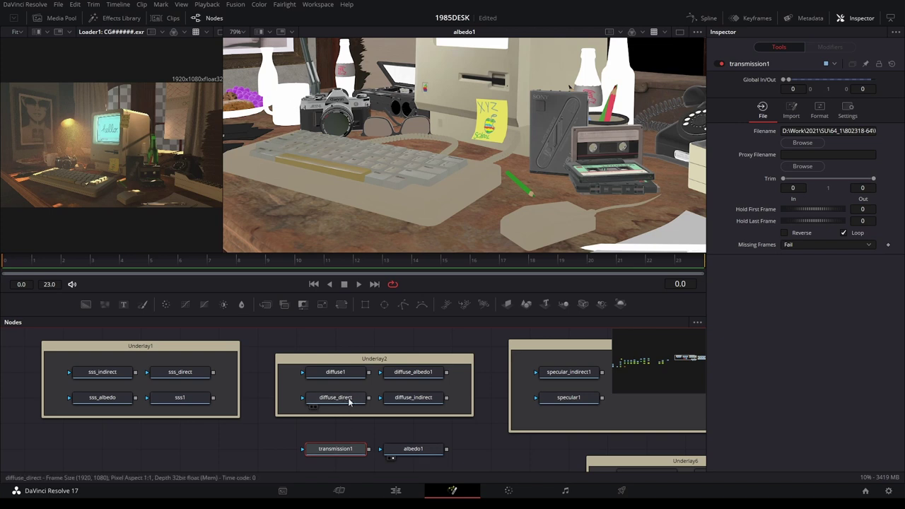
{"action": "left_click_drag", "start_coordinate": [407, 379], "coordinate": [446, 192]}
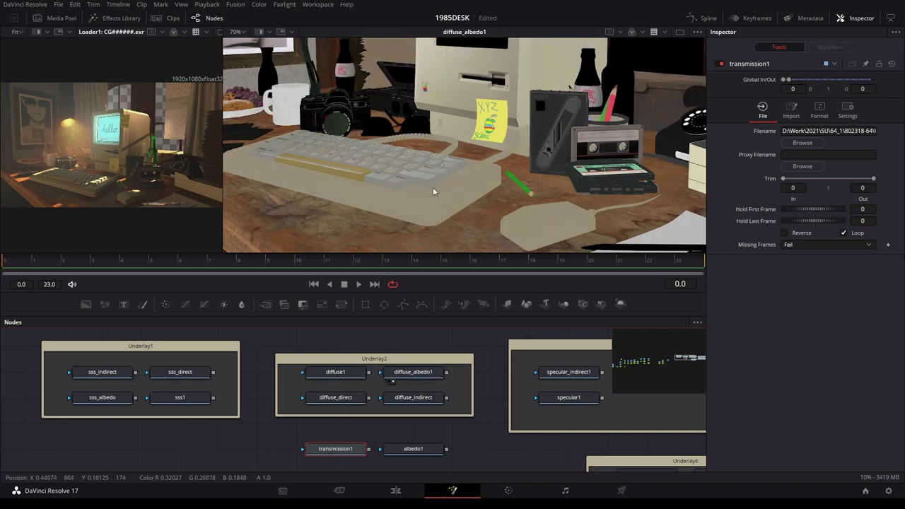
{"action": "scroll", "coordinate": [315, 93], "scroll_direction": "up", "scroll_amount": 5}
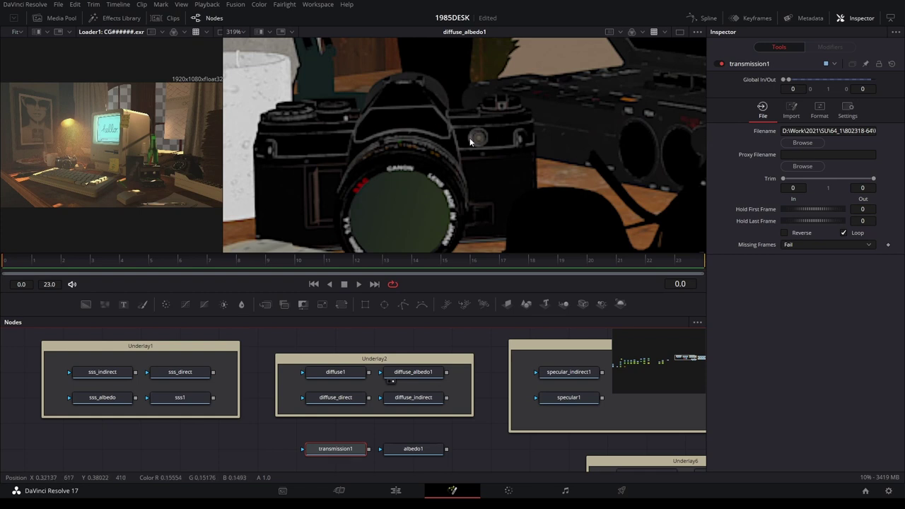
{"action": "scroll", "coordinate": [467, 143], "scroll_direction": "down", "scroll_amount": 2}
{"action": "scroll", "coordinate": [445, 148], "scroll_direction": "down", "scroll_amount": 3}
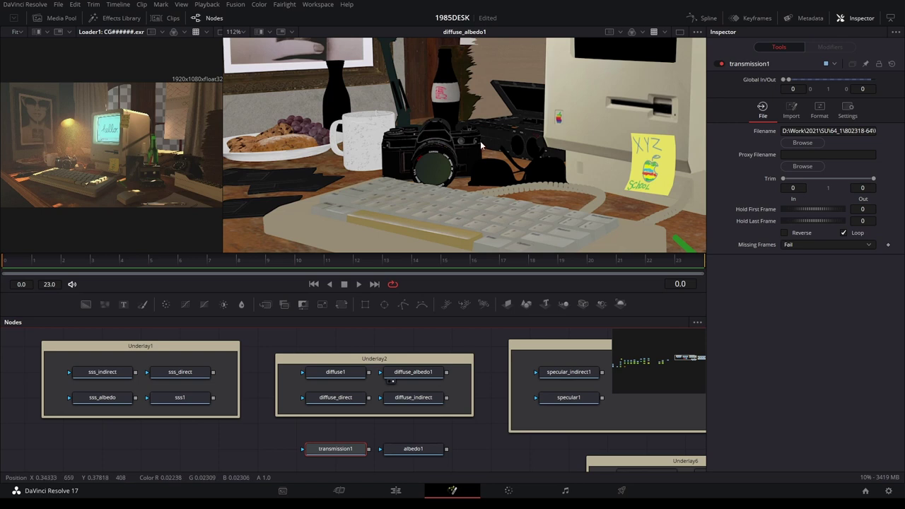
{"action": "scroll", "coordinate": [467, 149], "scroll_direction": "down", "scroll_amount": 3}
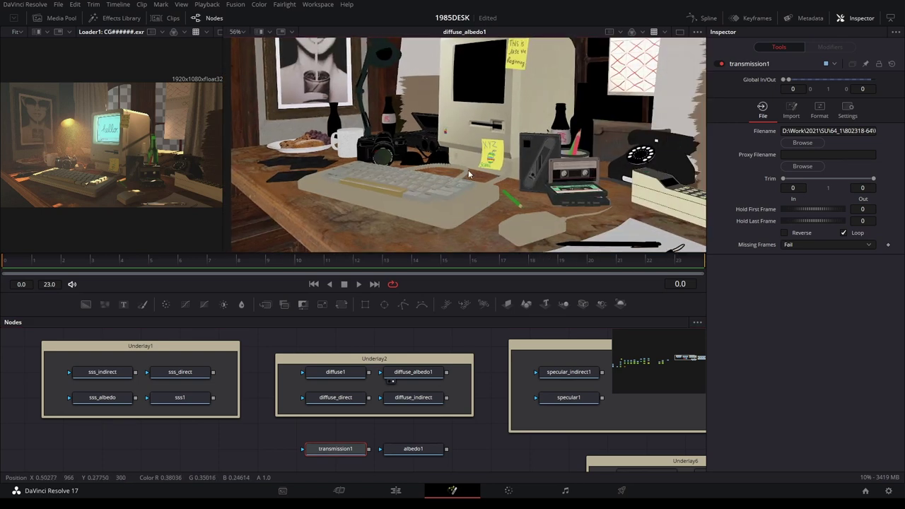
{"action": "left_click_drag", "start_coordinate": [468, 170], "coordinate": [426, 141]}
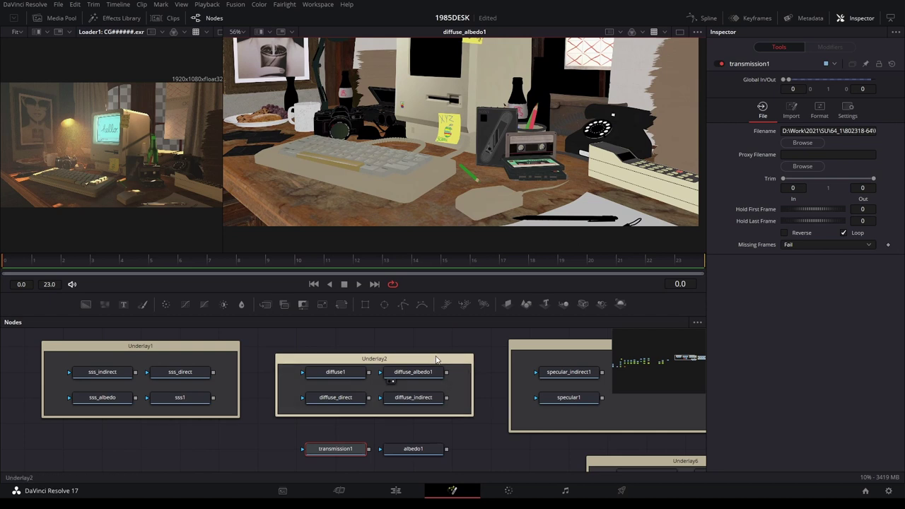
{"action": "scroll", "coordinate": [486, 432], "scroll_direction": "down", "scroll_amount": 2}
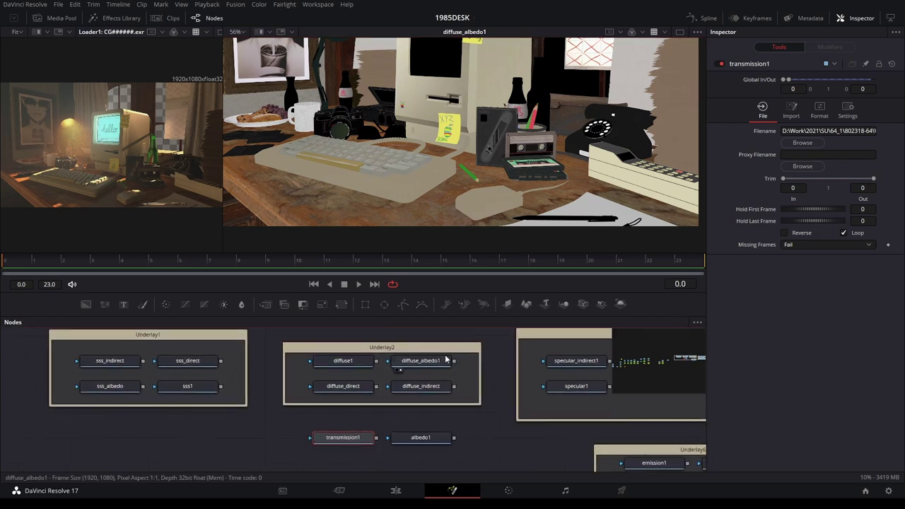
Cycle diffuse_direct, diffuse_indirect and diffuse_albedo1 through the right viewer, ending on albedo1
{"action": "left_click", "coordinate": [343, 363]}
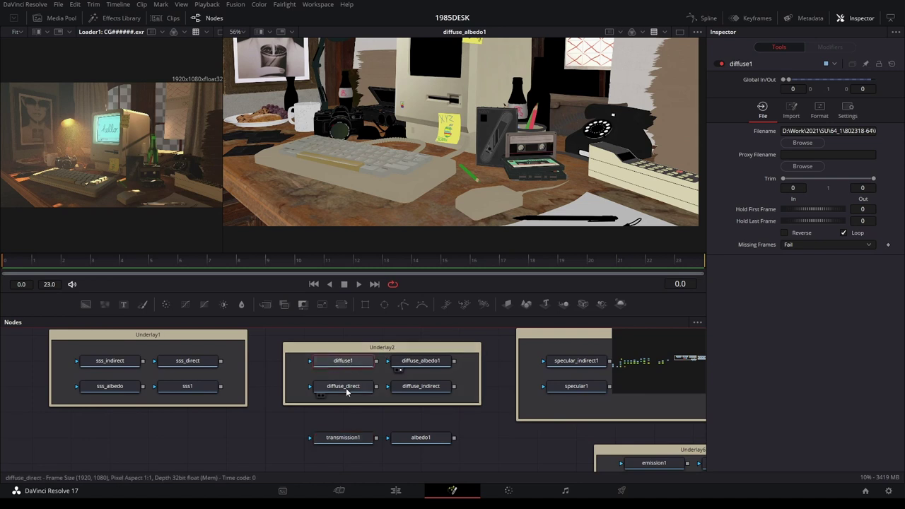
{"action": "left_click", "coordinate": [322, 394]}
{"action": "left_click", "coordinate": [400, 394]}
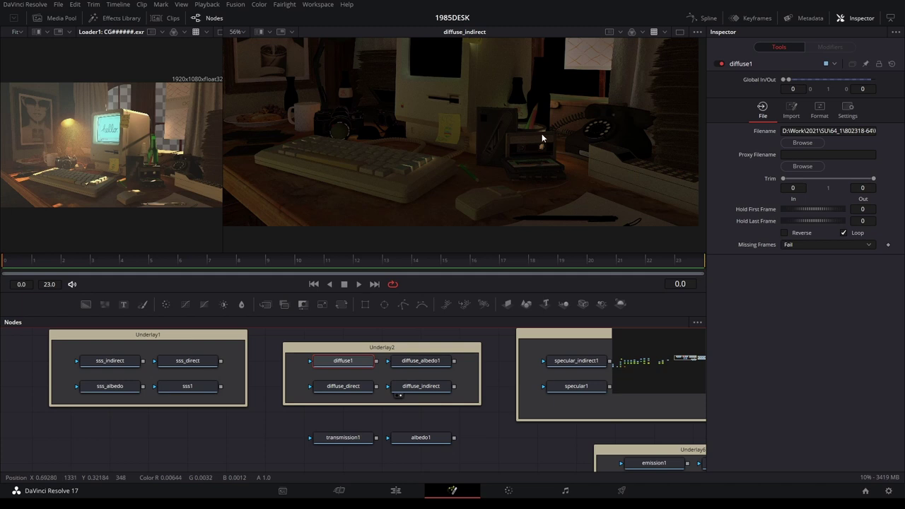
{"action": "left_click", "coordinate": [399, 369]}
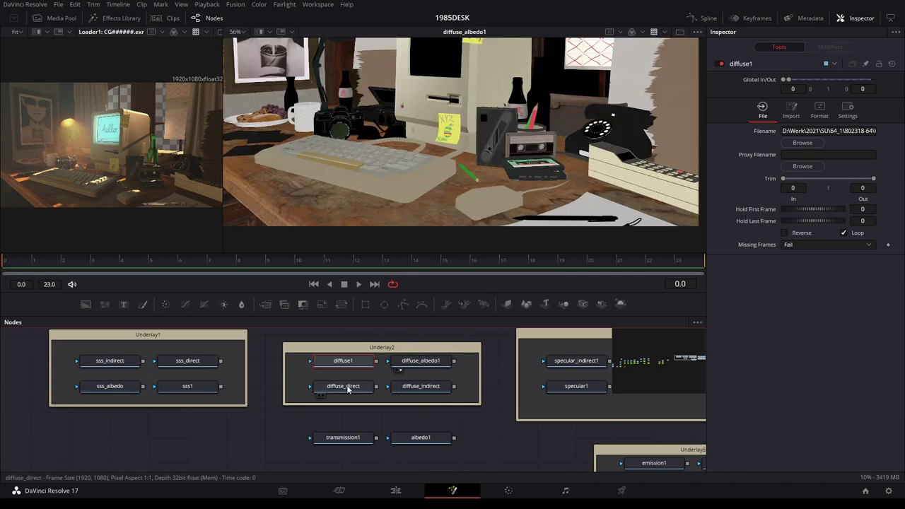
{"action": "mouse_move", "coordinate": [364, 385]}
{"action": "left_mouse_down"}
{"action": "mouse_move", "coordinate": [363, 360]}
{"action": "mouse_move", "coordinate": [431, 205]}
{"action": "left_mouse_up"}
{"action": "left_click", "coordinate": [426, 368]}
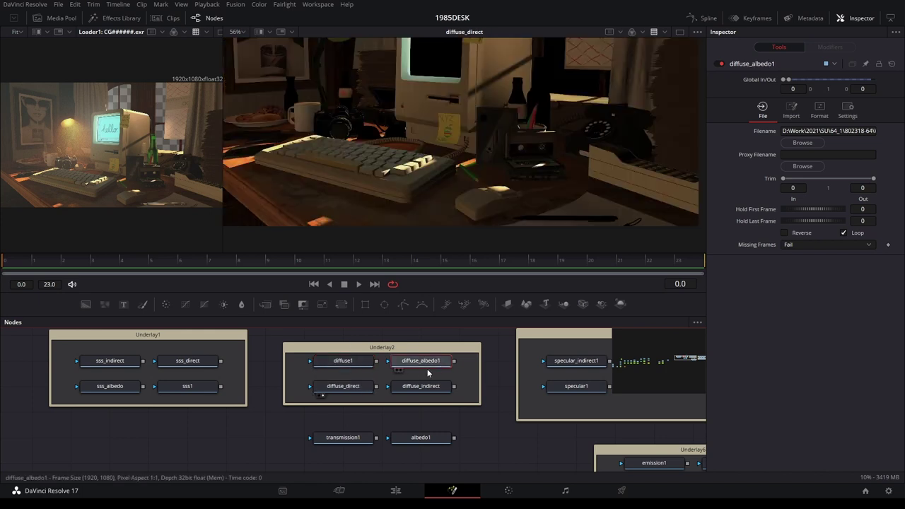
{"action": "left_click_drag", "start_coordinate": [423, 438], "coordinate": [515, 128]}
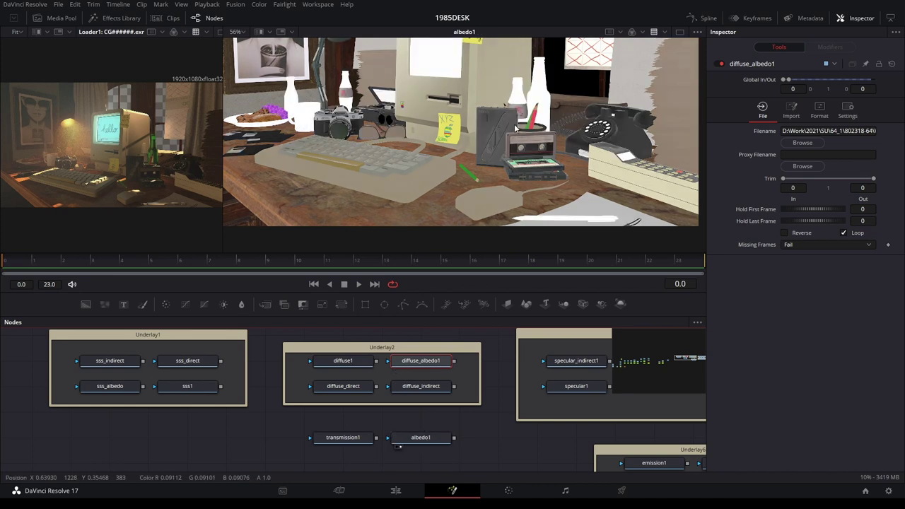
Pull diffuse_albedo1 out of Underlay2 and compare it with albedo1 in the right viewer
{"action": "scroll", "coordinate": [503, 426], "scroll_direction": "down", "scroll_amount": 3}
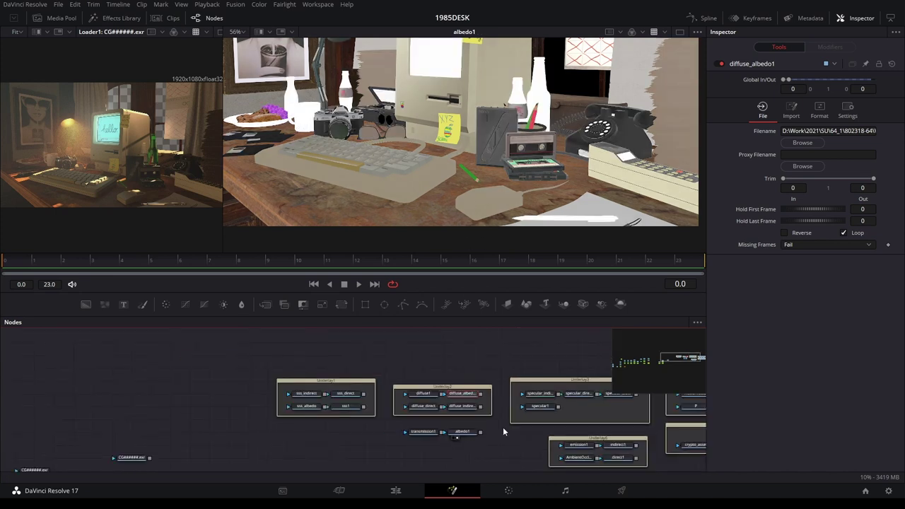
{"action": "scroll", "coordinate": [495, 417], "scroll_direction": "down", "scroll_amount": 2}
{"action": "scroll", "coordinate": [446, 364], "scroll_direction": "up", "scroll_amount": 2}
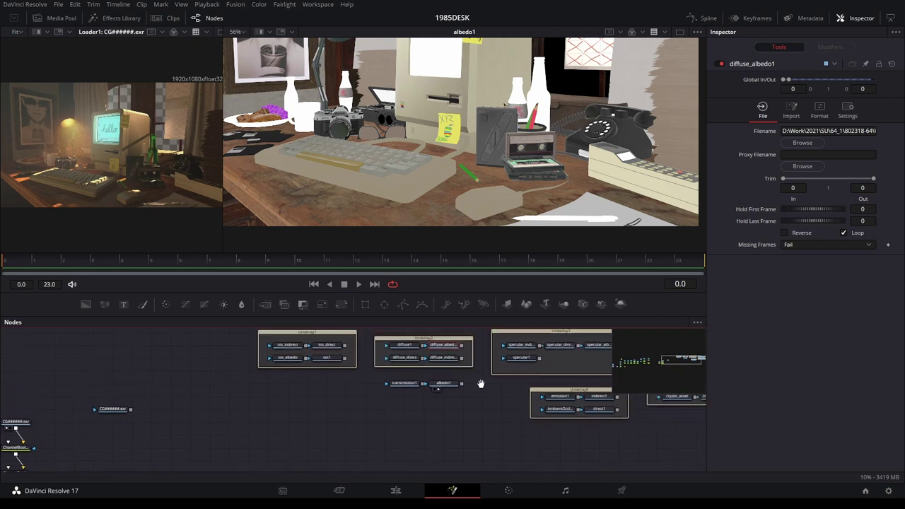
{"action": "scroll", "coordinate": [446, 379], "scroll_direction": "up", "scroll_amount": 3}
{"action": "mouse_move", "coordinate": [445, 379]}
{"action": "left_mouse_down"}
{"action": "mouse_move", "coordinate": [490, 332]}
{"action": "mouse_move", "coordinate": [307, 457]}
{"action": "mouse_move", "coordinate": [313, 443]}
{"action": "left_mouse_up"}
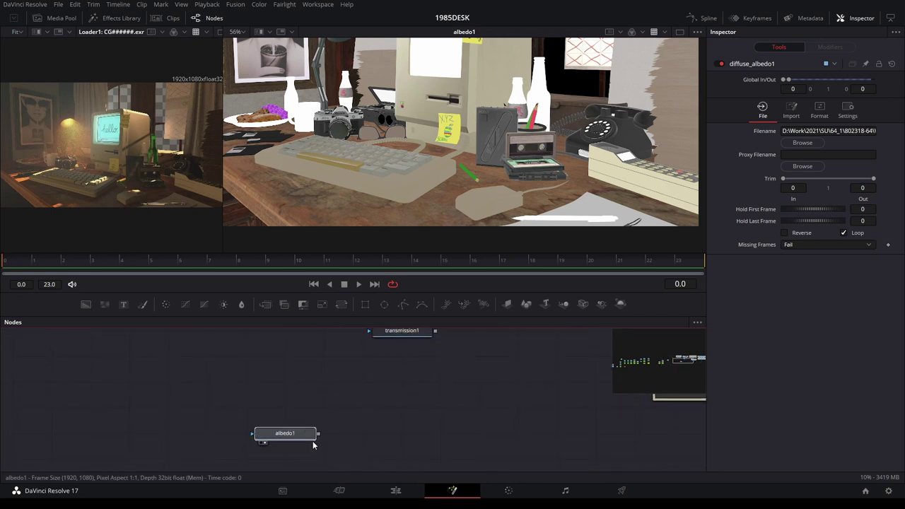
{"action": "scroll", "coordinate": [447, 380], "scroll_direction": "up", "scroll_amount": 3}
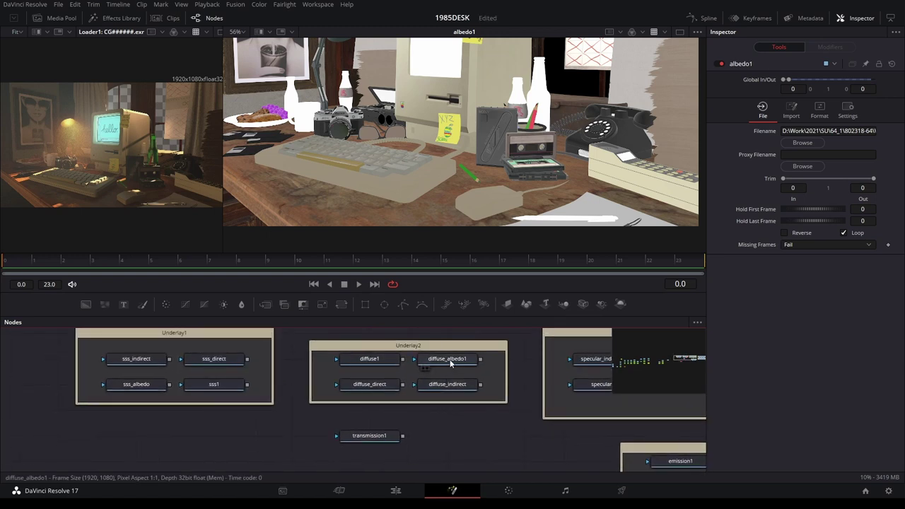
{"action": "mouse_move", "coordinate": [447, 358]}
{"action": "left_mouse_down"}
{"action": "mouse_move", "coordinate": [506, 374]}
{"action": "mouse_move", "coordinate": [385, 427]}
{"action": "mouse_move", "coordinate": [311, 425]}
{"action": "left_mouse_up"}
{"action": "key", "text": "2"}
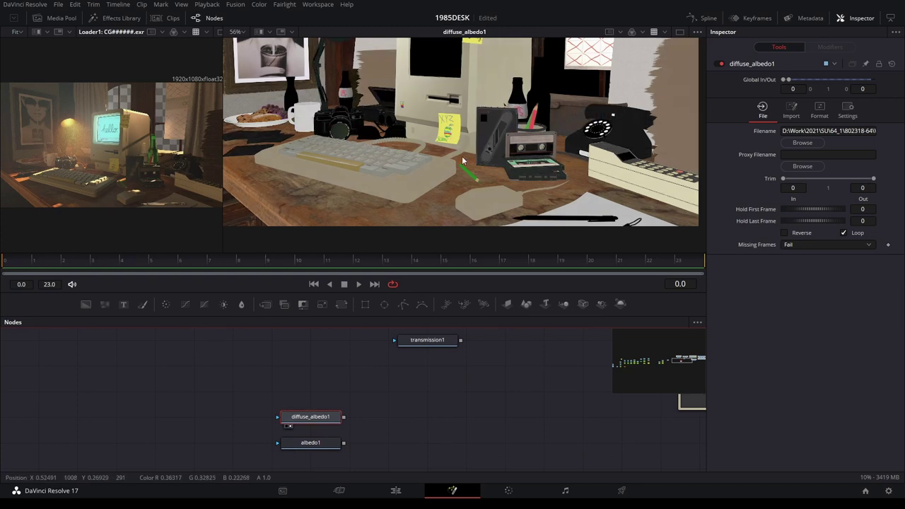
{"action": "left_click_drag", "start_coordinate": [309, 448], "coordinate": [416, 190]}
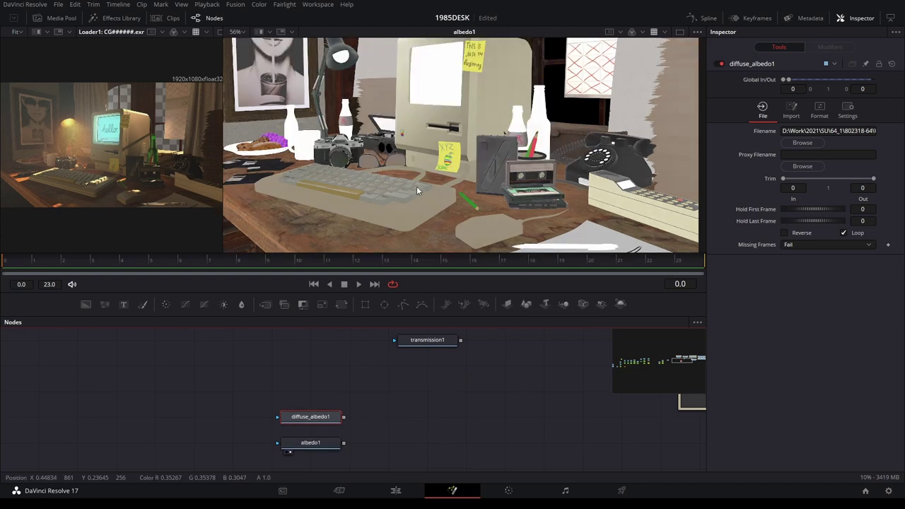
{"action": "left_click_drag", "start_coordinate": [311, 417], "coordinate": [457, 163]}
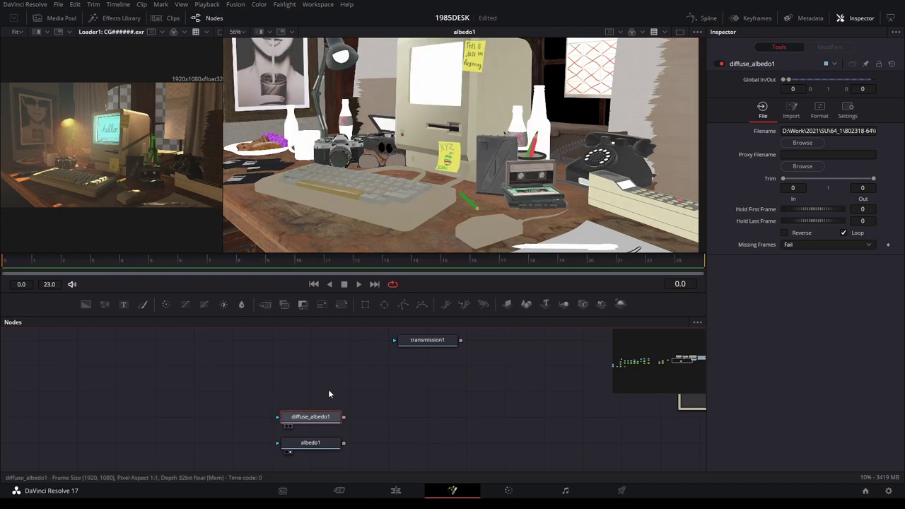
Park albedo1 beside transmission1 with diffuse_albedo1 below, and zoom the viewer to 39%
{"action": "mouse_move", "coordinate": [317, 445]}
{"action": "left_mouse_down"}
{"action": "mouse_move", "coordinate": [333, 346]}
{"action": "mouse_move", "coordinate": [358, 346]}
{"action": "left_mouse_up"}
{"action": "left_click_drag", "start_coordinate": [307, 419], "coordinate": [385, 445]}
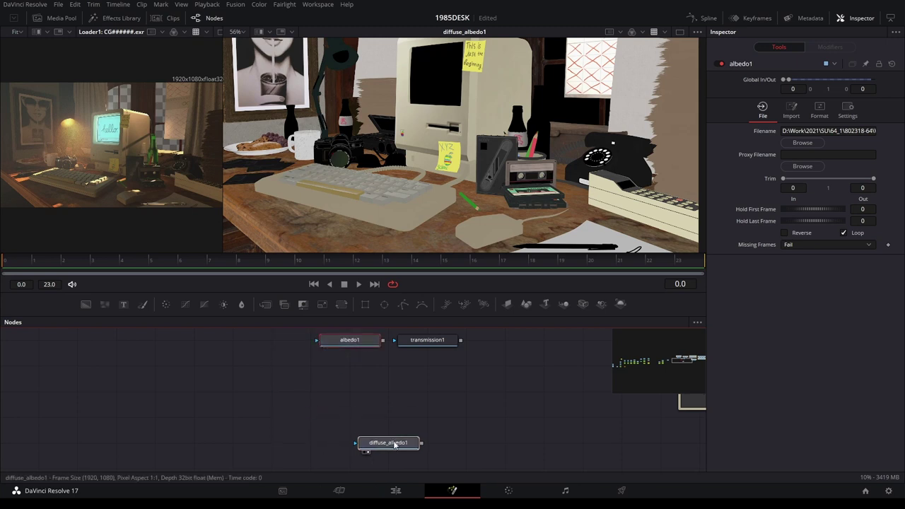
{"action": "scroll", "coordinate": [441, 337], "scroll_direction": "down", "scroll_amount": 3}
{"action": "scroll", "coordinate": [343, 343], "scroll_direction": "up", "scroll_amount": 2}
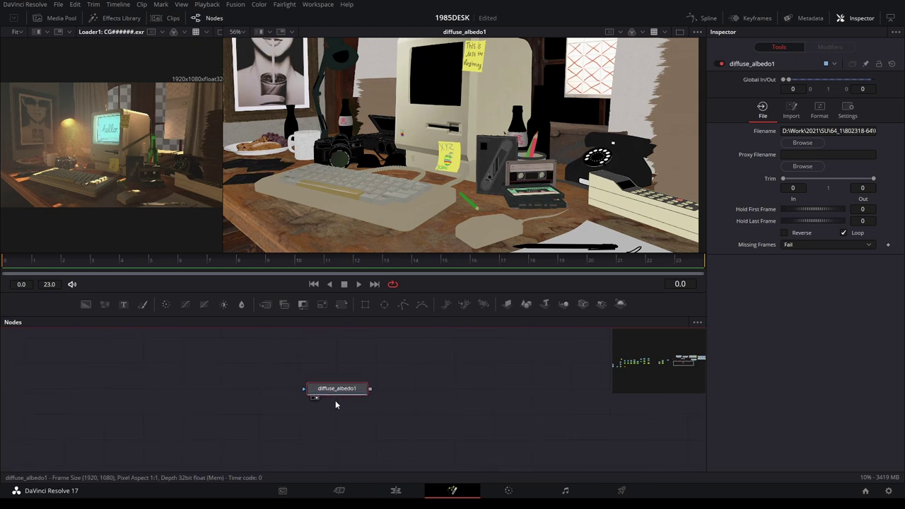
{"action": "scroll", "coordinate": [364, 408], "scroll_direction": "up", "scroll_amount": 3}
{"action": "scroll", "coordinate": [364, 407], "scroll_direction": "left", "scroll_amount": 3}
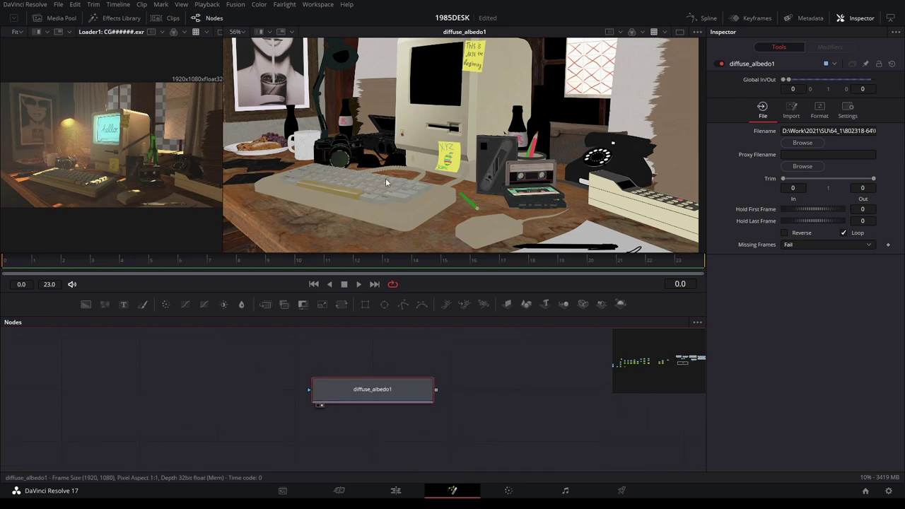
{"action": "scroll", "coordinate": [457, 399], "scroll_direction": "up", "scroll_amount": 2}
{"action": "scroll", "coordinate": [467, 381], "scroll_direction": "down", "scroll_amount": 2}
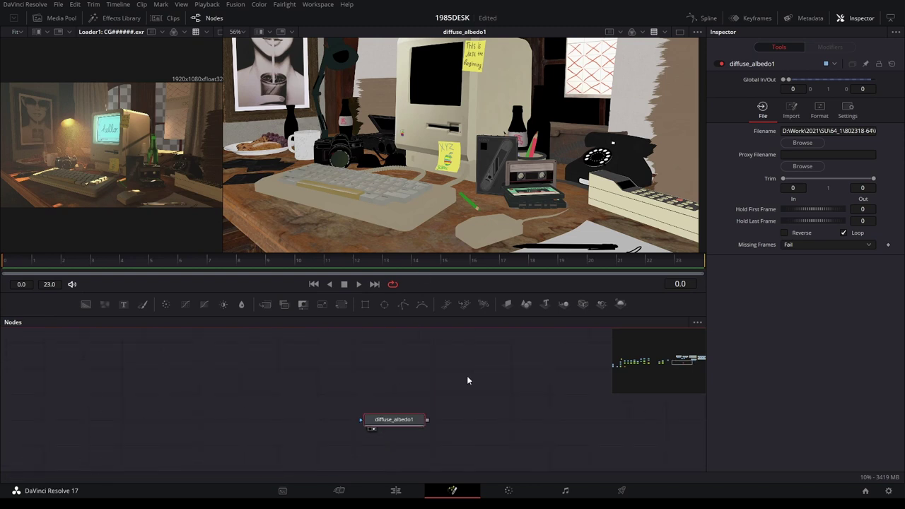
{"action": "scroll", "coordinate": [474, 369], "scroll_direction": "up", "scroll_amount": 2}
{"action": "scroll", "coordinate": [335, 169], "scroll_direction": "down", "scroll_amount": 2}
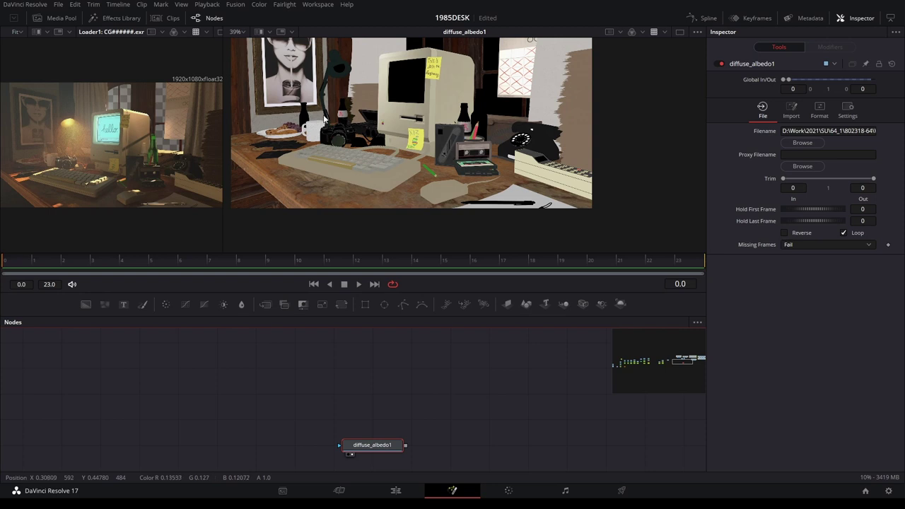
Widen the full render view and set the diffuse_albedo1 viewer zoom to Fit
{"action": "left_click_drag", "start_coordinate": [415, 139], "coordinate": [450, 183]}
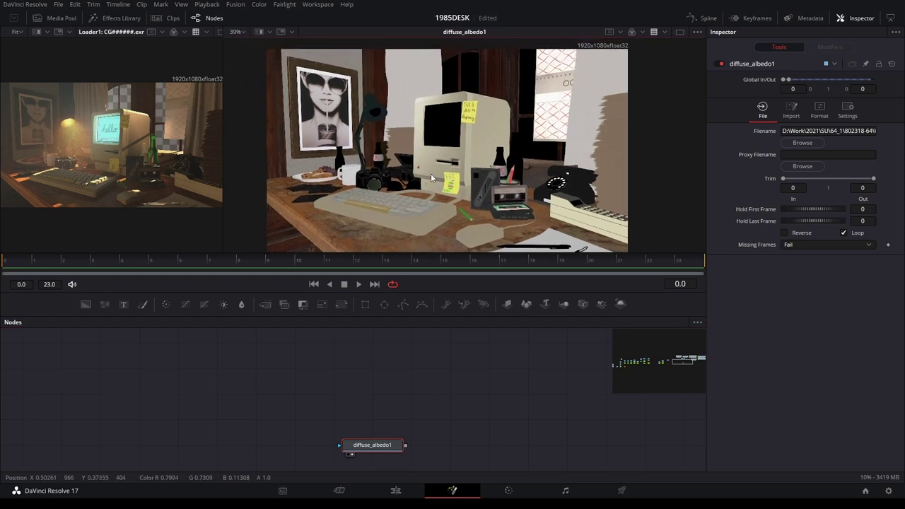
{"action": "left_click_drag", "start_coordinate": [221, 150], "coordinate": [342, 148]}
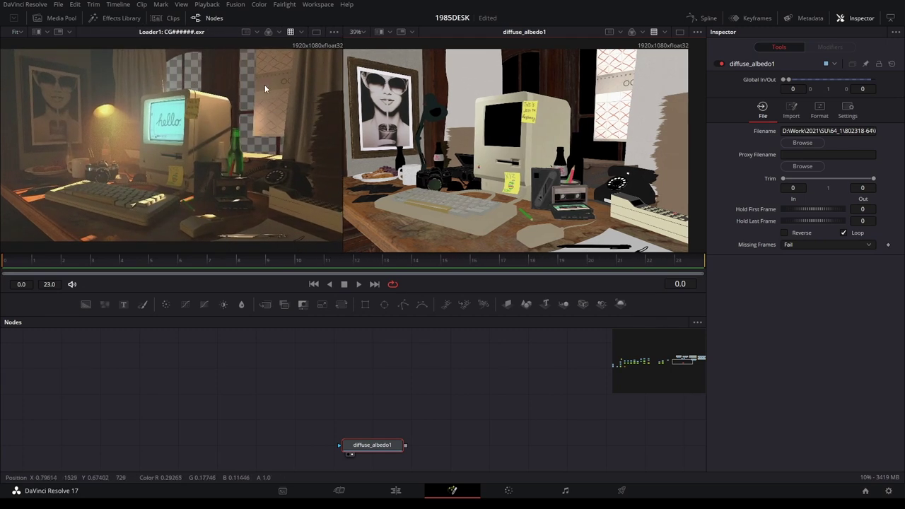
{"action": "left_click", "coordinate": [363, 32]}
{"action": "left_click", "coordinate": [370, 47]}
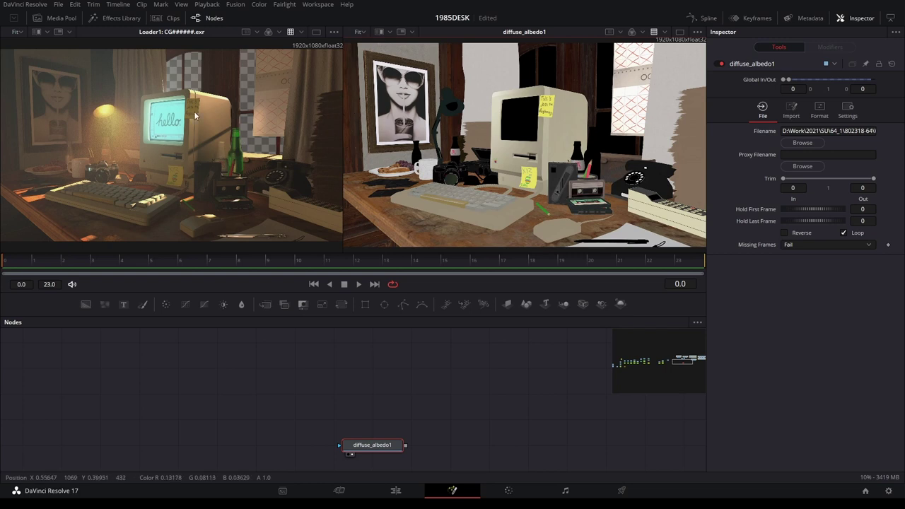
Nudge diffuse_albedo1 up and left, then pan the Node Editor back to the underlays
{"action": "left_click_drag", "start_coordinate": [381, 452], "coordinate": [338, 415]}
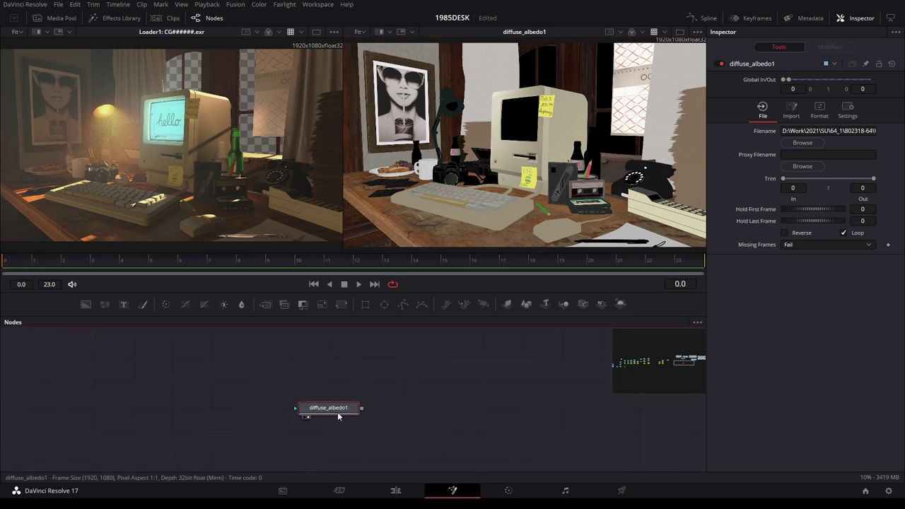
{"action": "scroll", "coordinate": [343, 431], "scroll_direction": "up", "scroll_amount": 2}
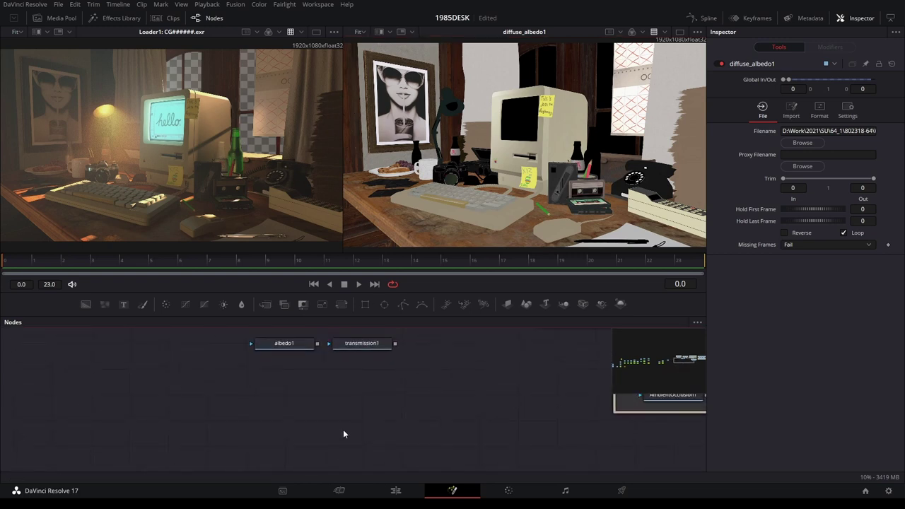
{"action": "scroll", "coordinate": [344, 440], "scroll_direction": "down", "scroll_amount": 2}
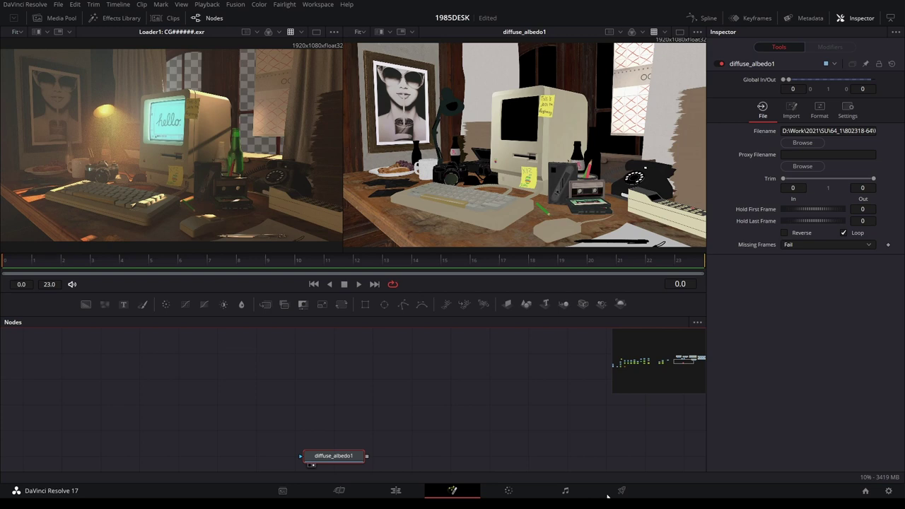
{"action": "scroll", "coordinate": [451, 392], "scroll_direction": "up", "scroll_amount": 2}
{"action": "scroll", "coordinate": [481, 353], "scroll_direction": "down", "scroll_amount": 2}
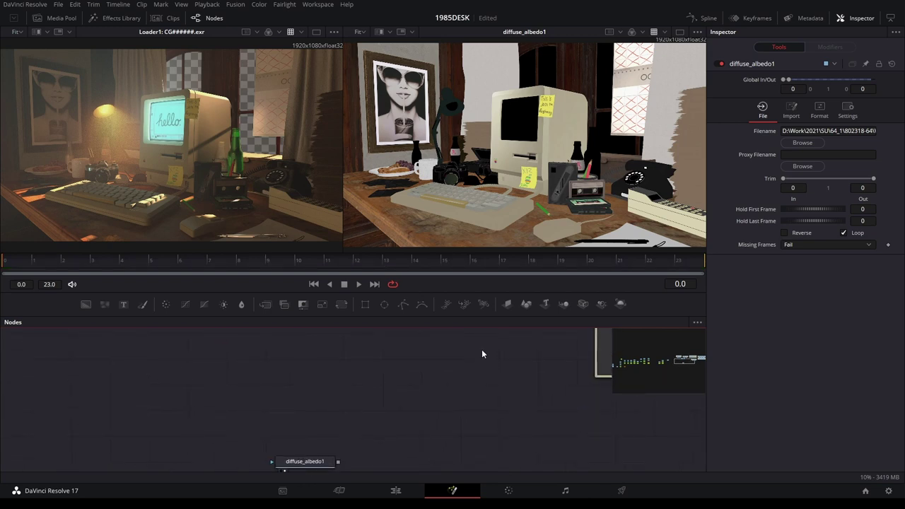
{"action": "scroll", "coordinate": [392, 401], "scroll_direction": "up", "scroll_amount": 3}
{"action": "scroll", "coordinate": [414, 424], "scroll_direction": "up", "scroll_amount": 1}
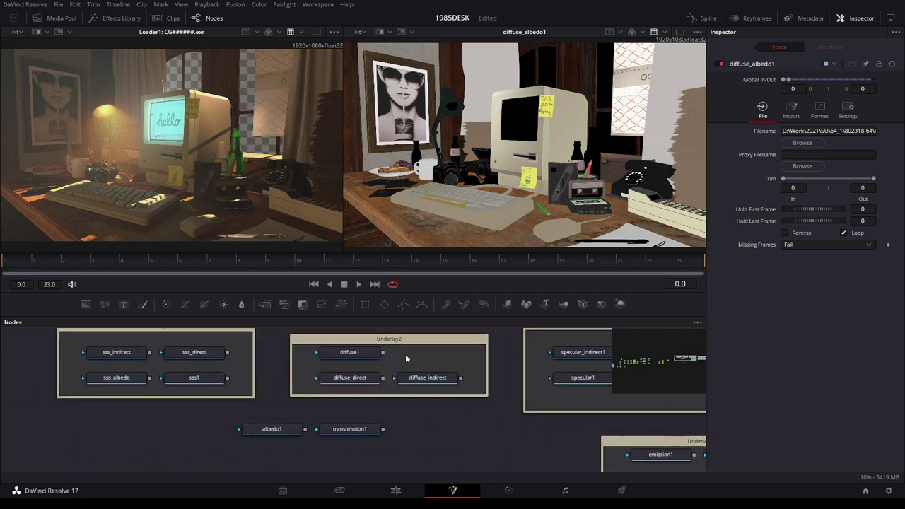
{"action": "left_click", "coordinate": [361, 355]}
{"action": "left_click", "coordinate": [329, 387]}
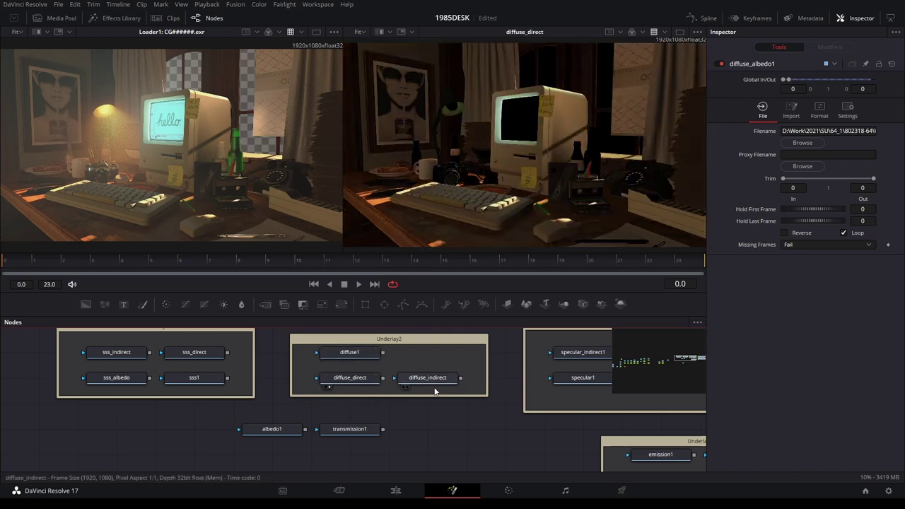
{"action": "left_click_drag", "start_coordinate": [441, 384], "coordinate": [499, 192]}
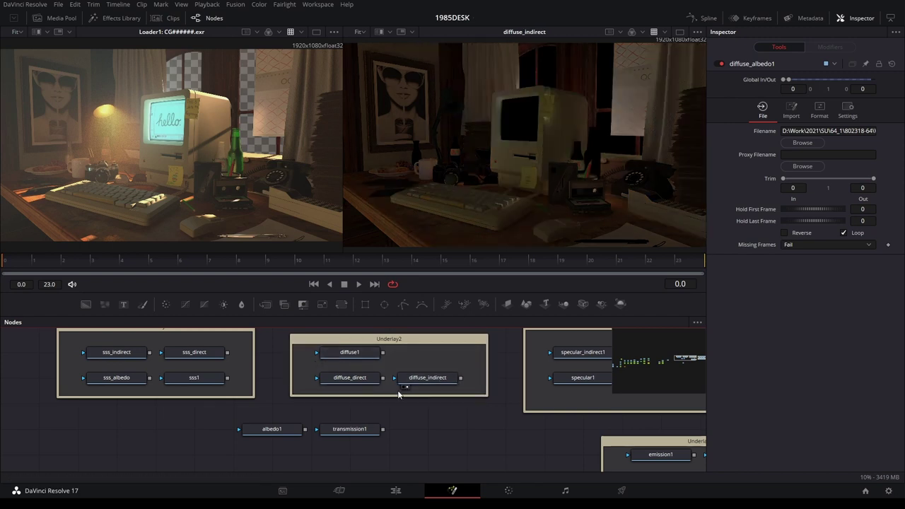
{"action": "left_click", "coordinate": [353, 353]}
{"action": "key", "text": "2"}
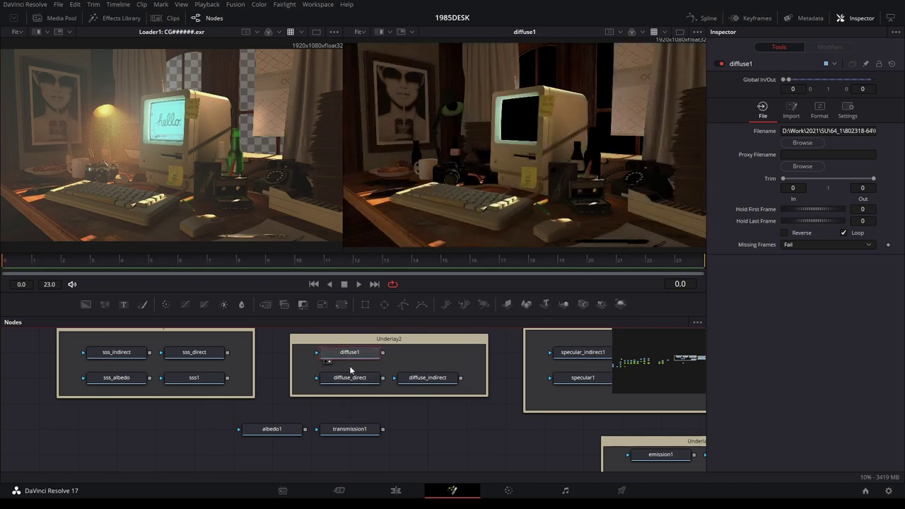
{"action": "left_click", "coordinate": [350, 379]}
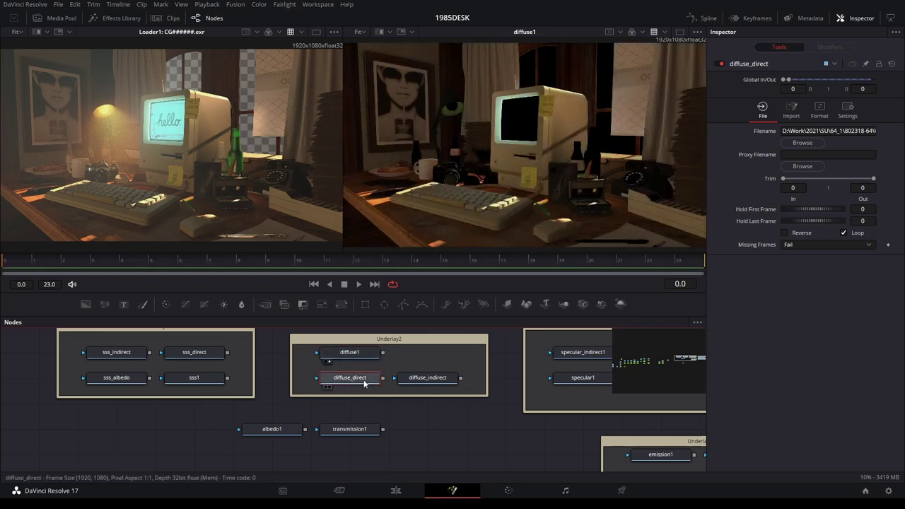
{"action": "left_click", "coordinate": [423, 380]}
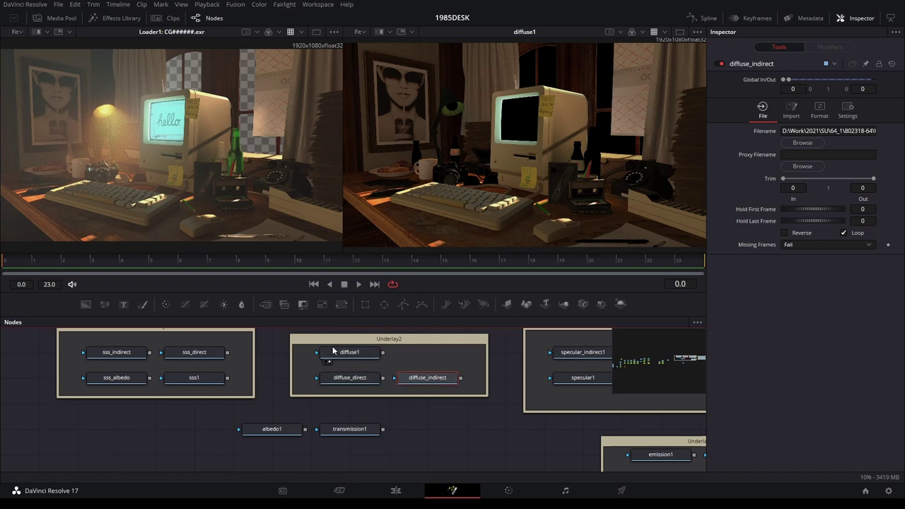
{"action": "key", "text": "2"}
{"action": "scroll", "coordinate": [512, 171], "scroll_direction": "up", "scroll_amount": 5}
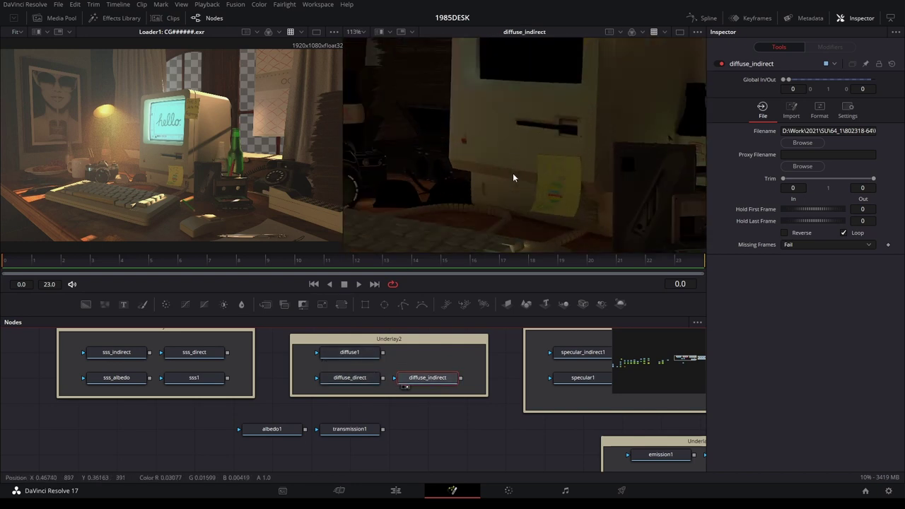
{"action": "scroll", "coordinate": [431, 379], "scroll_direction": "up", "scroll_amount": 4}
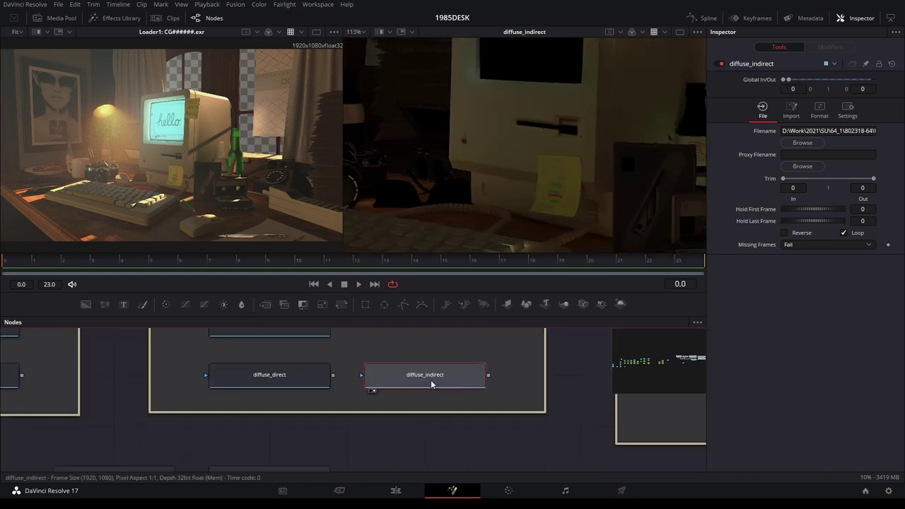
{"action": "key", "text": "2"}
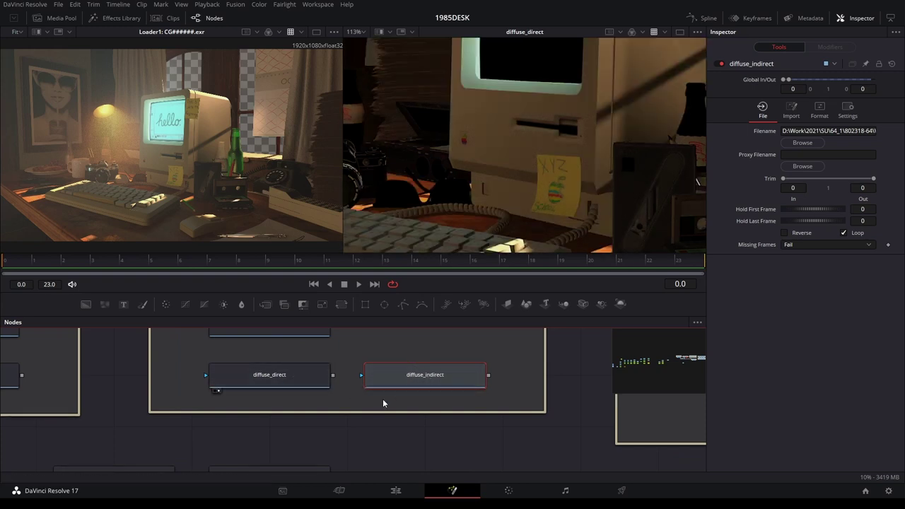
{"action": "left_click_drag", "start_coordinate": [382, 398], "coordinate": [420, 437]}
{"action": "key", "text": "2"}
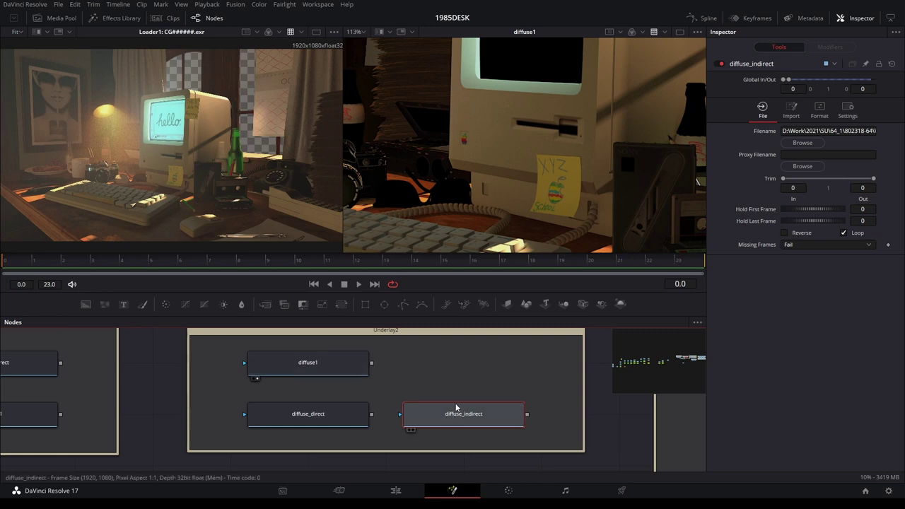
{"action": "scroll", "coordinate": [459, 413], "scroll_direction": "down", "scroll_amount": 3}
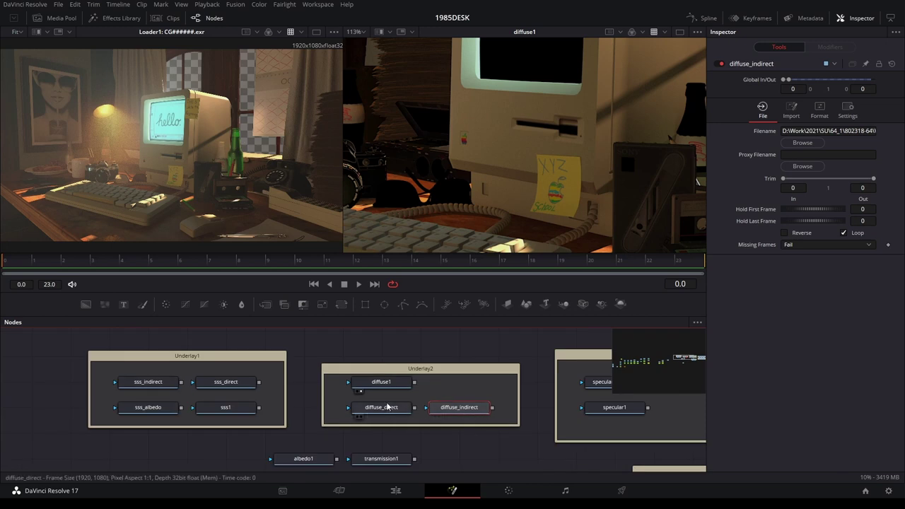
Pull diffuse_indirect and diffuse_direct out of Underlay2 onto empty canvas side by side
{"action": "left_click_drag", "start_coordinate": [499, 461], "coordinate": [443, 390]}
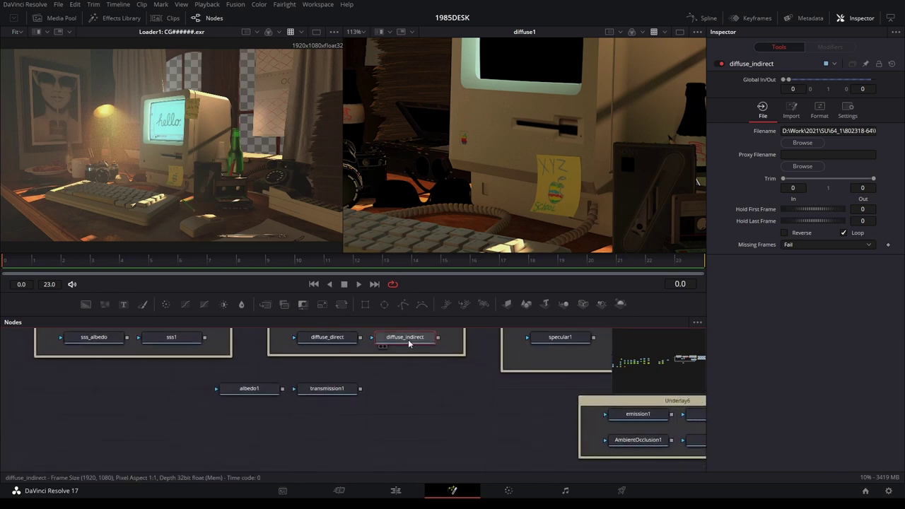
{"action": "left_click_drag", "start_coordinate": [408, 341], "coordinate": [448, 443]}
{"action": "left_click_drag", "start_coordinate": [334, 338], "coordinate": [334, 440]}
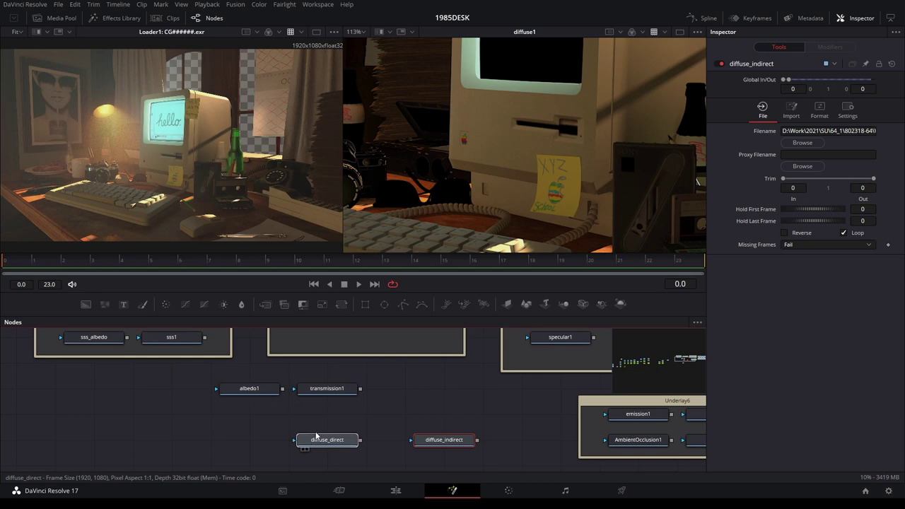
{"action": "left_click_drag", "start_coordinate": [455, 414], "coordinate": [471, 352]}
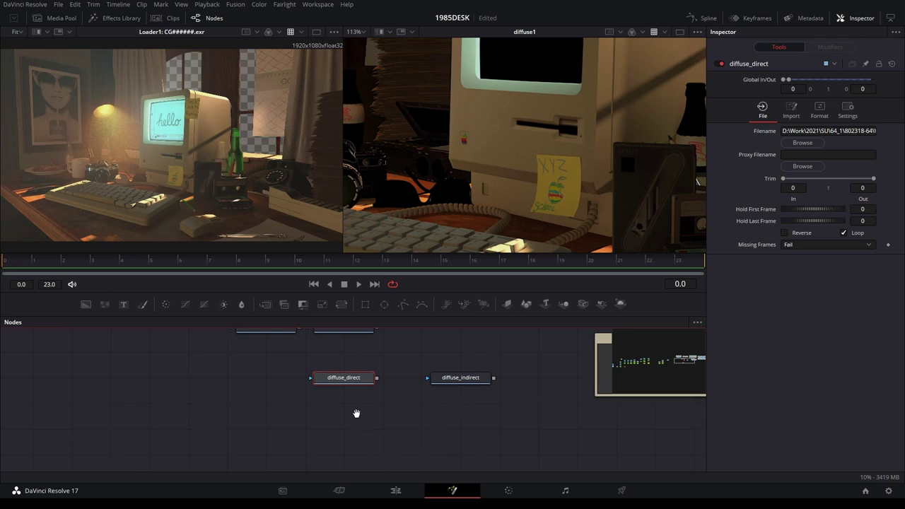
Move diffuse_albedo1 beside the other diffuse nodes and connect its output into a new AlphaDivide1 node
{"action": "mouse_move", "coordinate": [355, 414]}
{"action": "left_mouse_down"}
{"action": "mouse_move", "coordinate": [451, 371]}
{"action": "mouse_move", "coordinate": [434, 399]}
{"action": "left_mouse_up"}
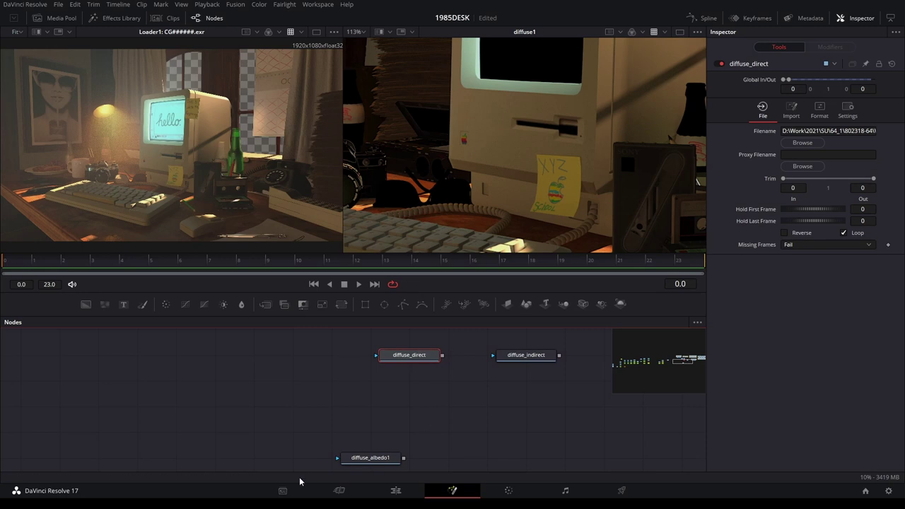
{"action": "mouse_move", "coordinate": [371, 465]}
{"action": "left_mouse_down"}
{"action": "mouse_move", "coordinate": [254, 443]}
{"action": "mouse_move", "coordinate": [293, 385]}
{"action": "left_mouse_up"}
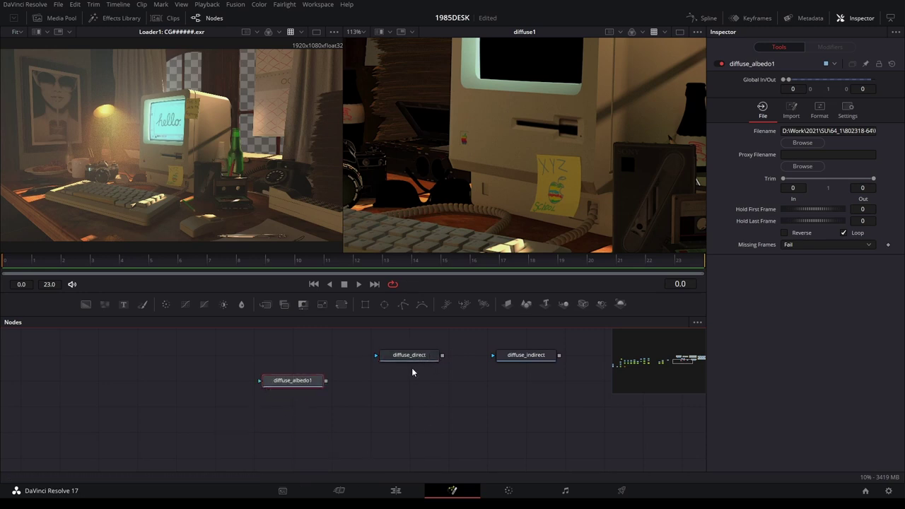
{"action": "scroll", "coordinate": [414, 369], "scroll_direction": "up", "scroll_amount": 3}
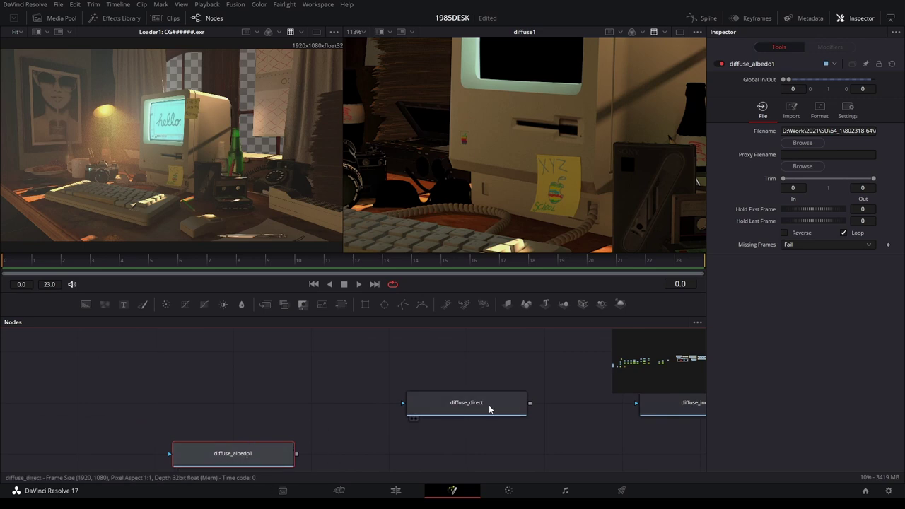
{"action": "scroll", "coordinate": [466, 430], "scroll_direction": "down", "scroll_amount": 1}
{"action": "scroll", "coordinate": [466, 430], "scroll_direction": "down", "scroll_amount": 3}
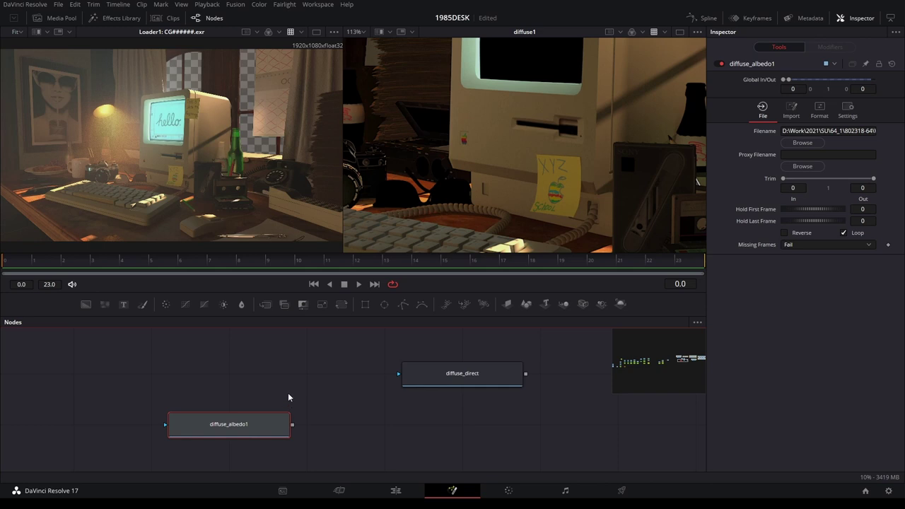
{"action": "mouse_move", "coordinate": [284, 428]}
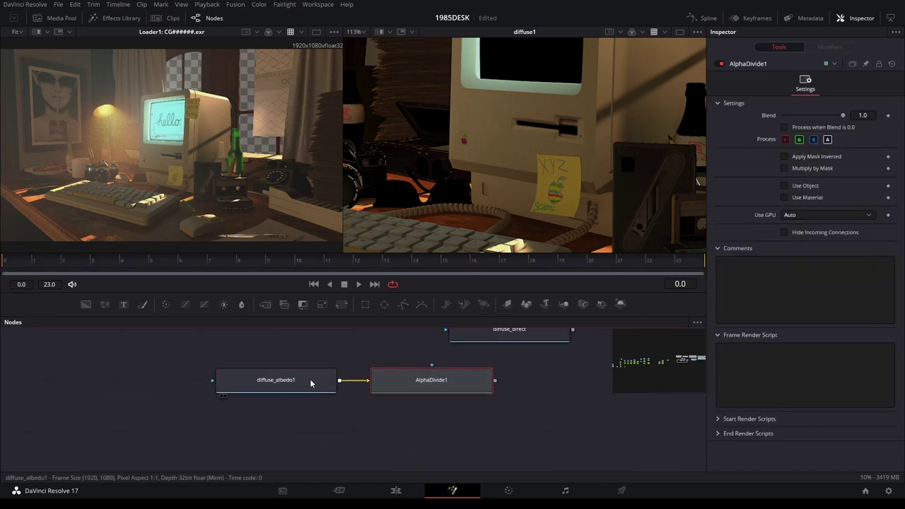
Compare the raw diffuse_albedo1 pass with the AlphaDivide1 result in the viewer
{"action": "key", "text": "2"}
{"action": "scroll", "coordinate": [510, 117], "scroll_direction": "up", "scroll_amount": 4}
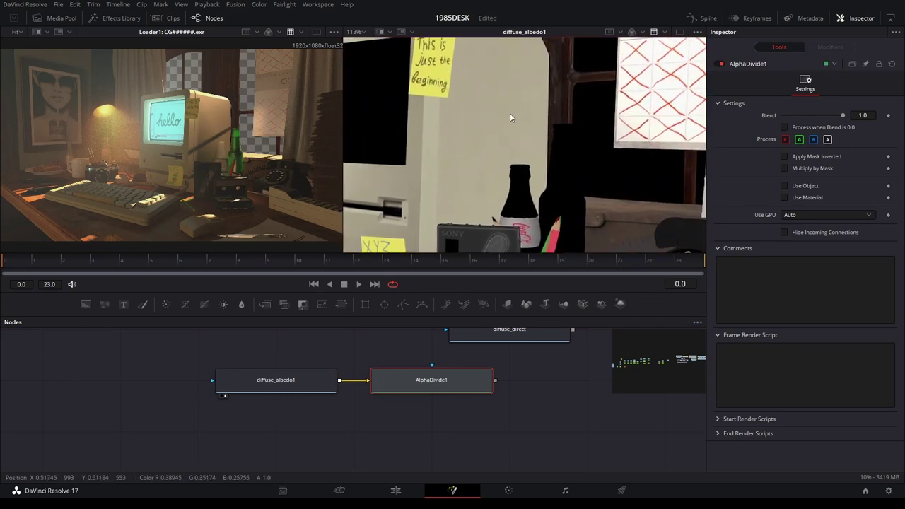
{"action": "scroll", "coordinate": [488, 138], "scroll_direction": "up", "scroll_amount": 2}
{"action": "scroll", "coordinate": [465, 162], "scroll_direction": "up", "scroll_amount": 2}
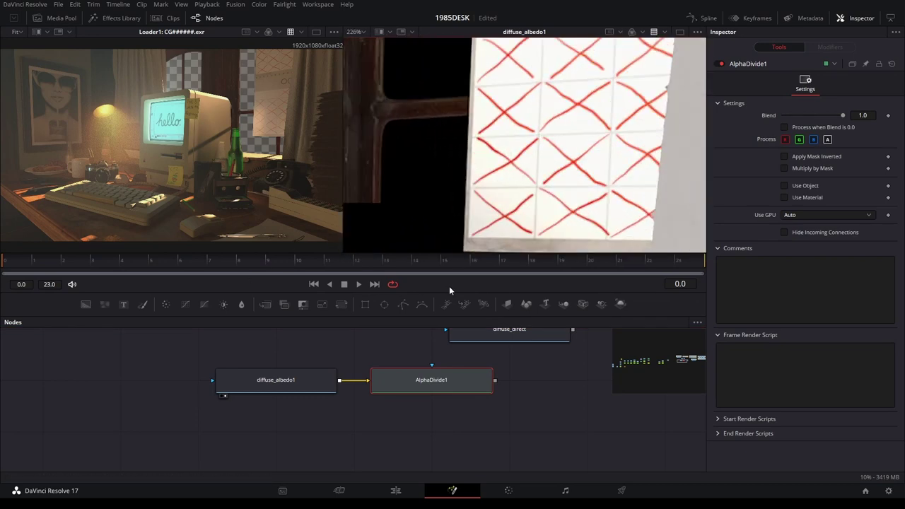
{"action": "left_click", "coordinate": [298, 379]}
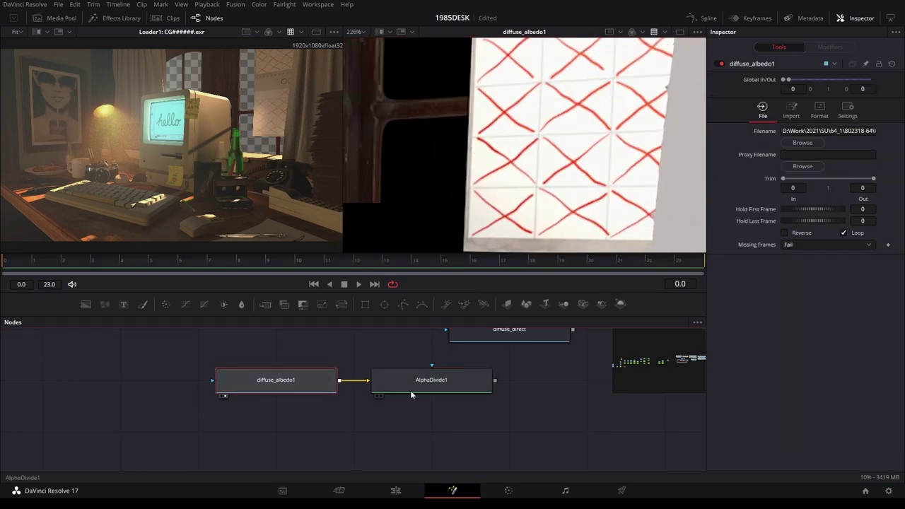
{"action": "left_click_drag", "start_coordinate": [410, 386], "coordinate": [456, 206]}
{"action": "scroll", "coordinate": [378, 139], "scroll_direction": "up", "scroll_amount": 5}
{"action": "scroll", "coordinate": [381, 136], "scroll_direction": "down", "scroll_amount": 4}
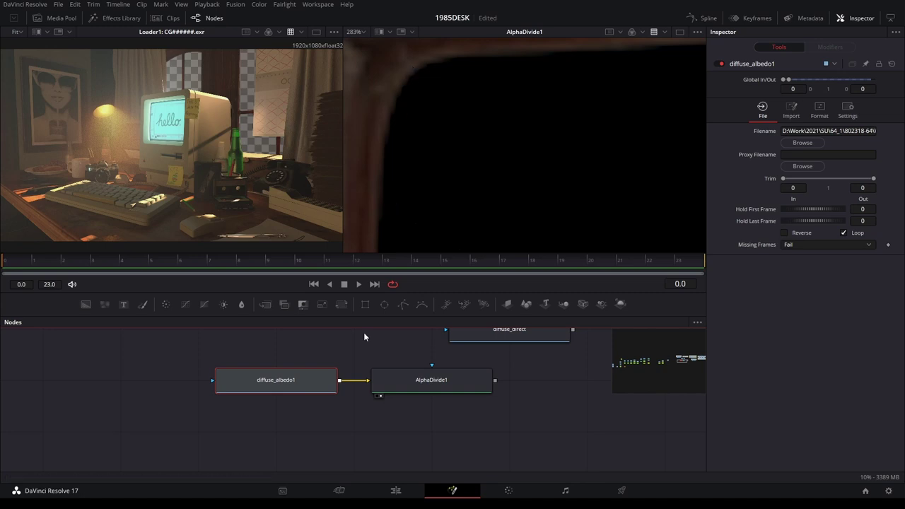
Save the project with Ctrl+S and leave AlphaDivide1's output showing in the right viewer
{"action": "left_click_drag", "start_coordinate": [293, 388], "coordinate": [506, 163]}
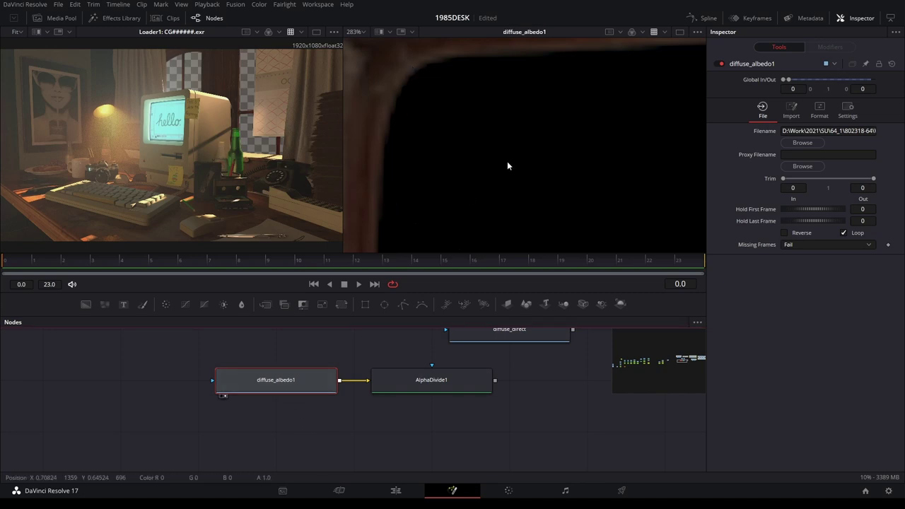
{"action": "key", "text": "ctrl+s"}
{"action": "left_click_drag", "start_coordinate": [452, 379], "coordinate": [478, 154]}
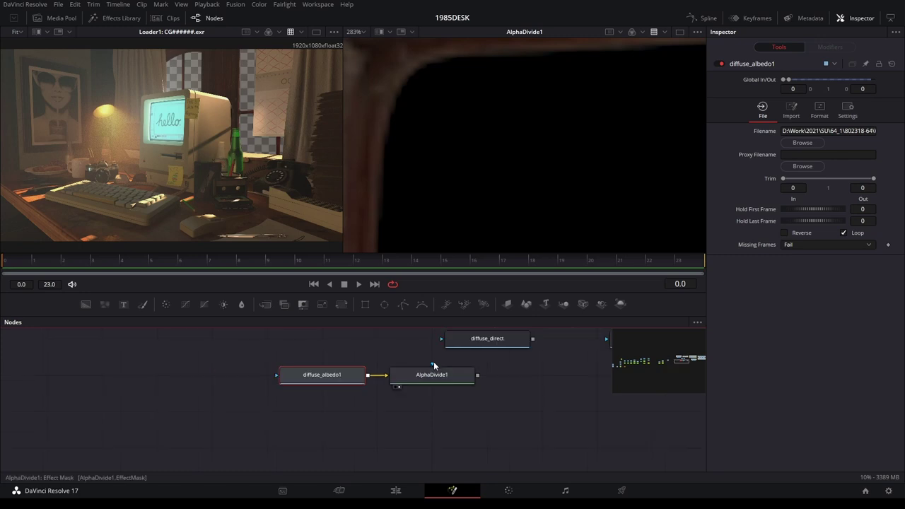
{"action": "scroll", "coordinate": [434, 366], "scroll_direction": "down", "scroll_amount": 2}
Position AlphaDivide1 directly beneath diffuse_albedo1 in the node graph
{"action": "mouse_move", "coordinate": [526, 415]}
{"action": "left_mouse_down"}
{"action": "mouse_move", "coordinate": [477, 410]}
{"action": "mouse_move", "coordinate": [419, 447]}
{"action": "left_mouse_up"}
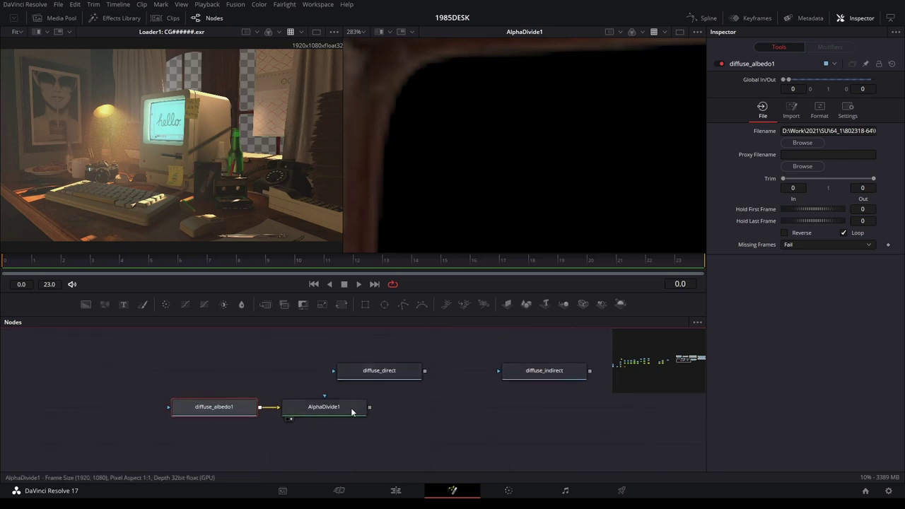
{"action": "left_click_drag", "start_coordinate": [338, 407], "coordinate": [229, 444]}
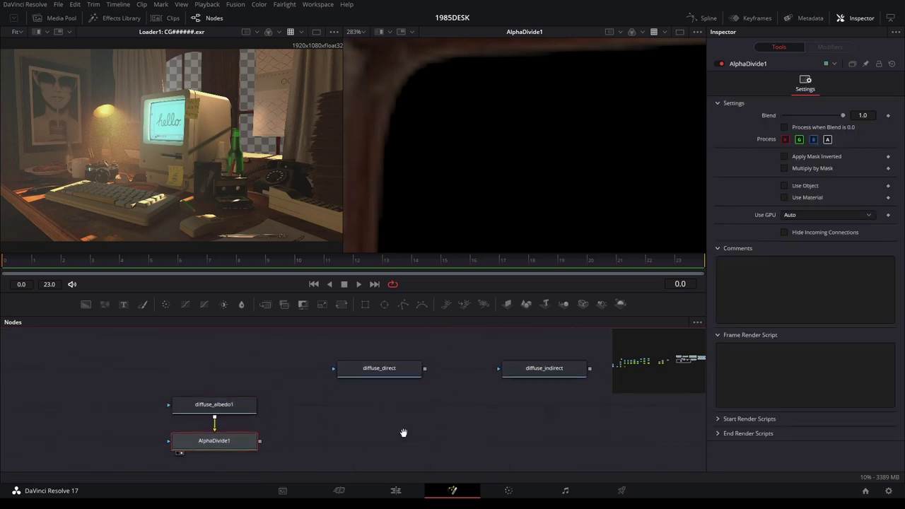
{"action": "left_click_drag", "start_coordinate": [230, 439], "coordinate": [229, 459]}
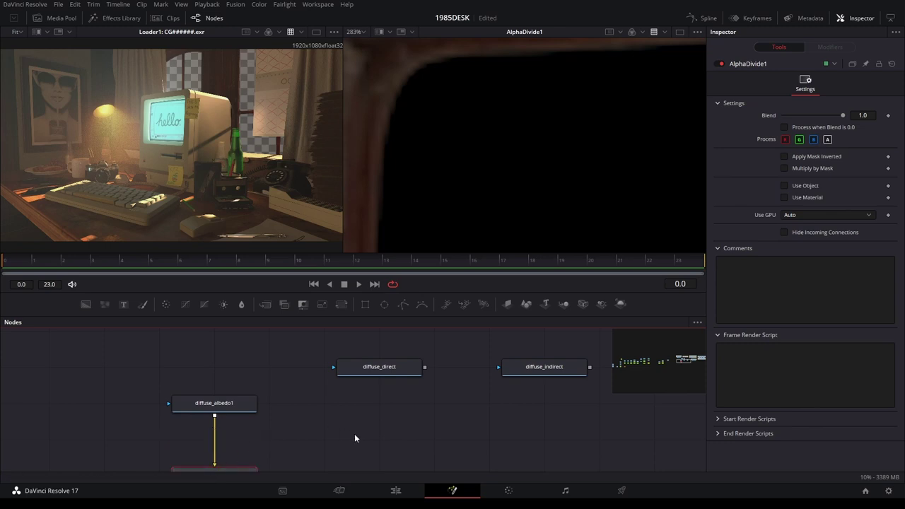
{"action": "left_click_drag", "start_coordinate": [354, 433], "coordinate": [377, 378]}
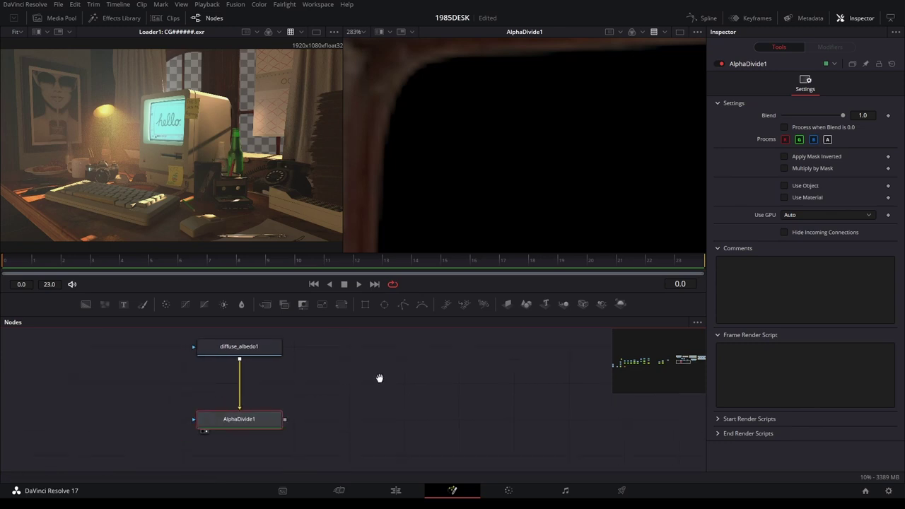
{"action": "left_click", "coordinate": [402, 413]}
Paste a copy of the AlphaDivide node as AlphaDivide1_2 and feed it diffuse_direct's output
{"action": "key", "text": "ctrl+v"}
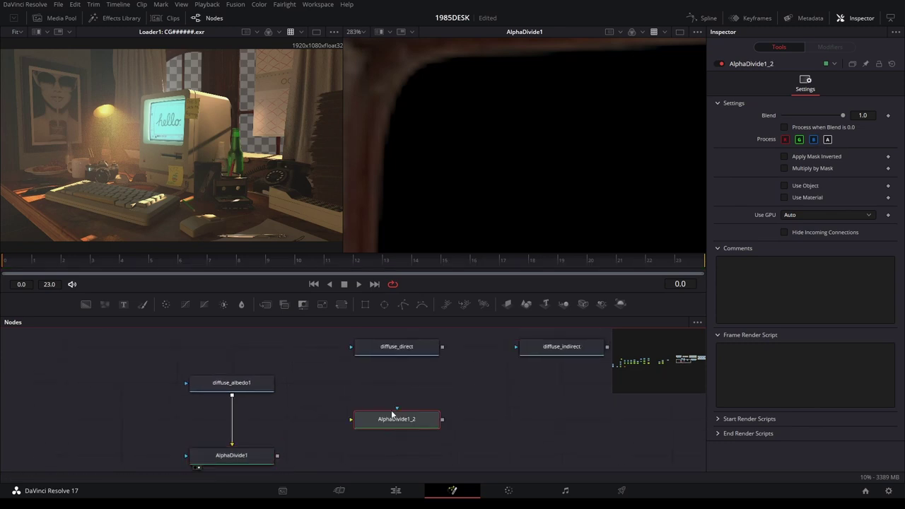
{"action": "left_click_drag", "start_coordinate": [442, 347], "coordinate": [403, 407]}
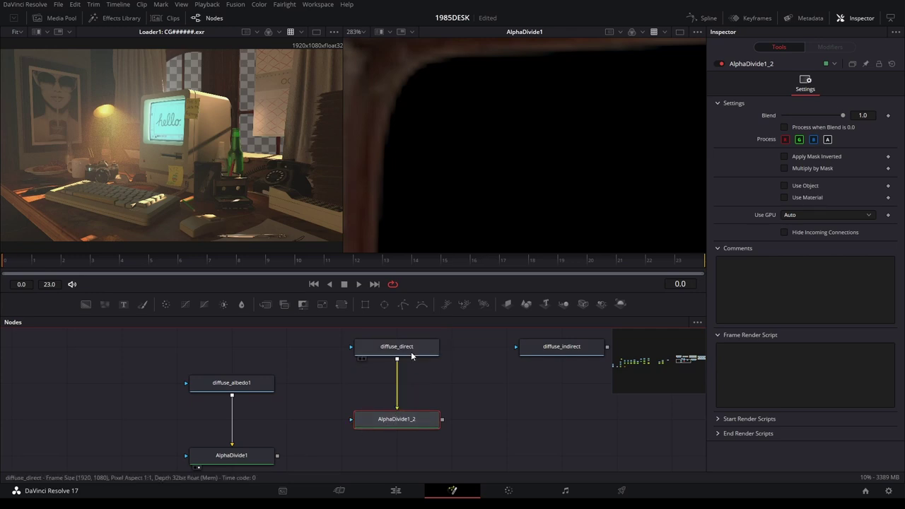
{"action": "mouse_move", "coordinate": [464, 332]}
{"action": "left_mouse_down"}
{"action": "mouse_move", "coordinate": [357, 431]}
{"action": "mouse_move", "coordinate": [402, 459]}
{"action": "left_mouse_up"}
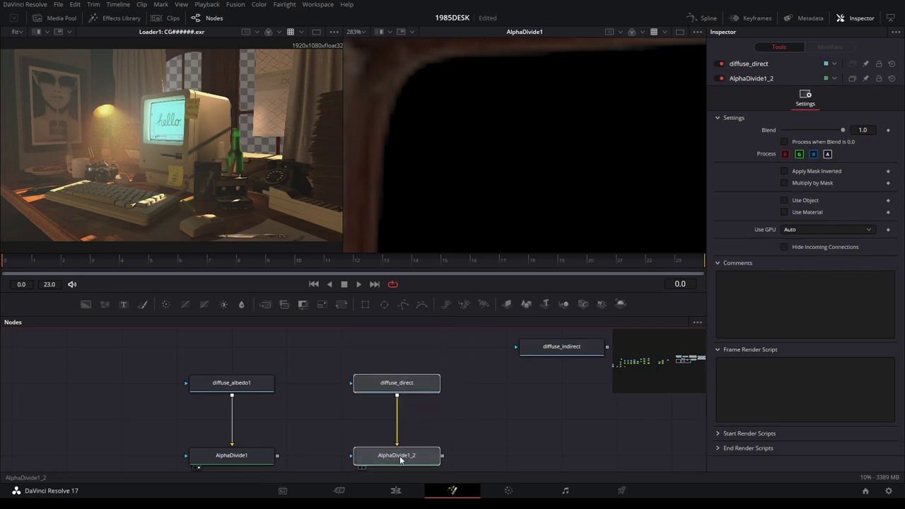
{"action": "scroll", "coordinate": [280, 403], "scroll_direction": "down", "scroll_amount": 3}
{"action": "scroll", "coordinate": [440, 417], "scroll_direction": "up", "scroll_amount": 3}
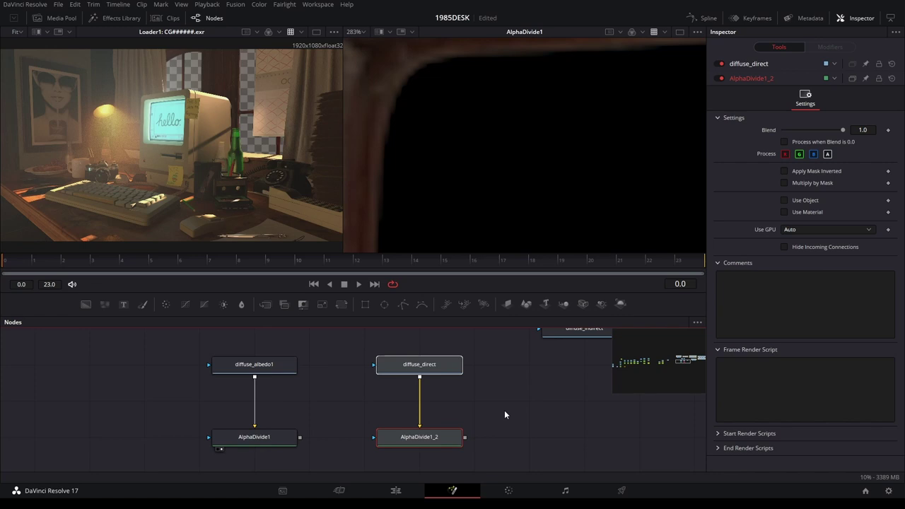
Add a Channel Booleans node (ChannelBooleans3) to the graph beside the AlphaDivide nodes
{"action": "left_click_drag", "start_coordinate": [523, 420], "coordinate": [531, 356]}
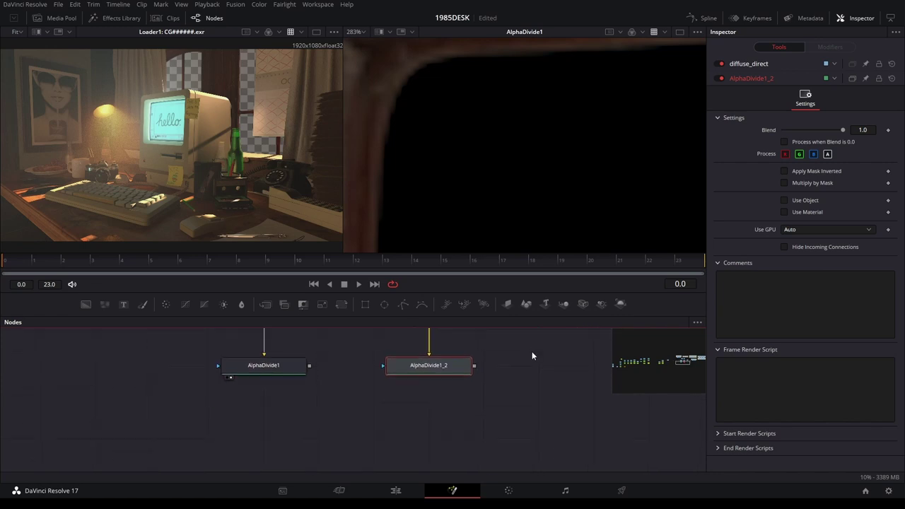
{"action": "scroll", "coordinate": [523, 352], "scroll_direction": "up", "scroll_amount": 1}
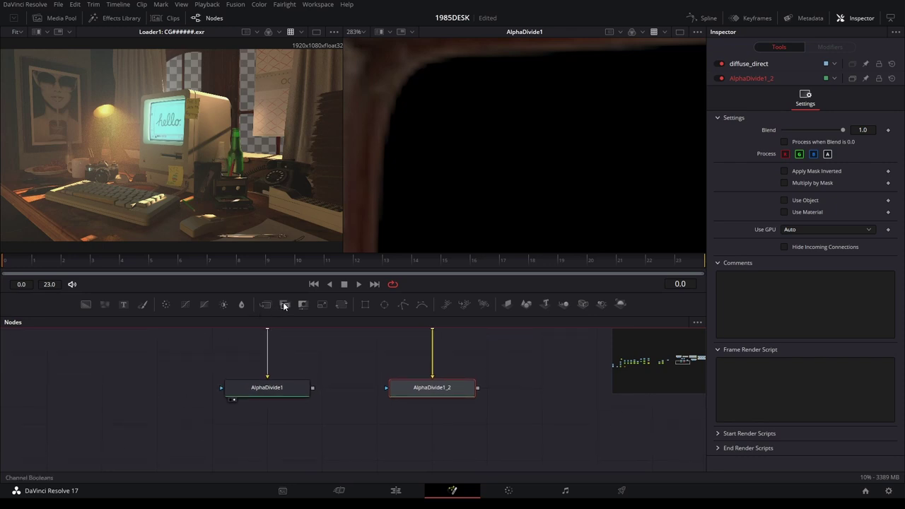
{"action": "left_click_drag", "start_coordinate": [283, 302], "coordinate": [428, 451]}
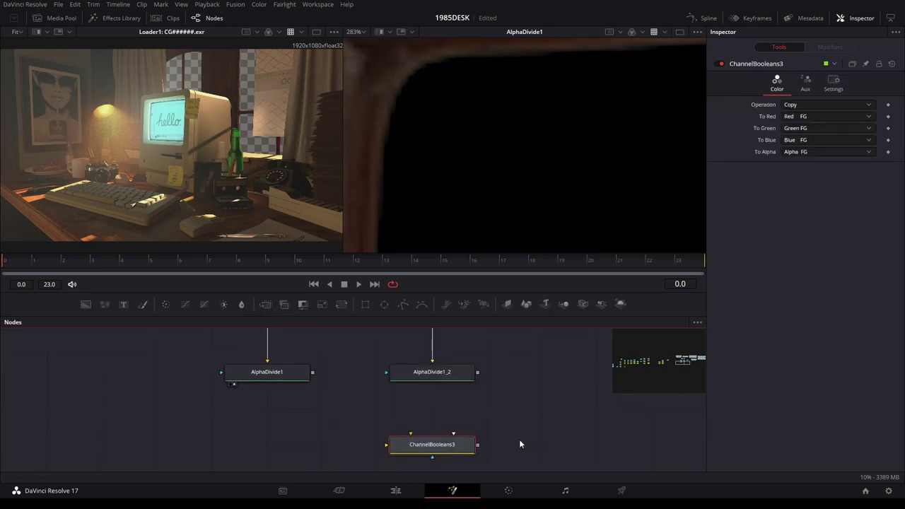
Preview diffuse_albedo1 in the right viewer, centring the whole image
{"action": "left_click_drag", "start_coordinate": [313, 377], "coordinate": [373, 452]}
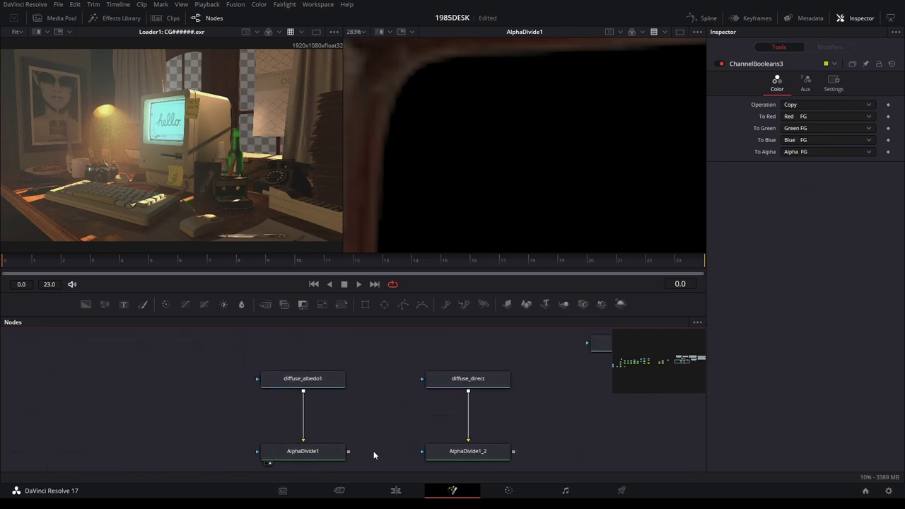
{"action": "key", "text": "2"}
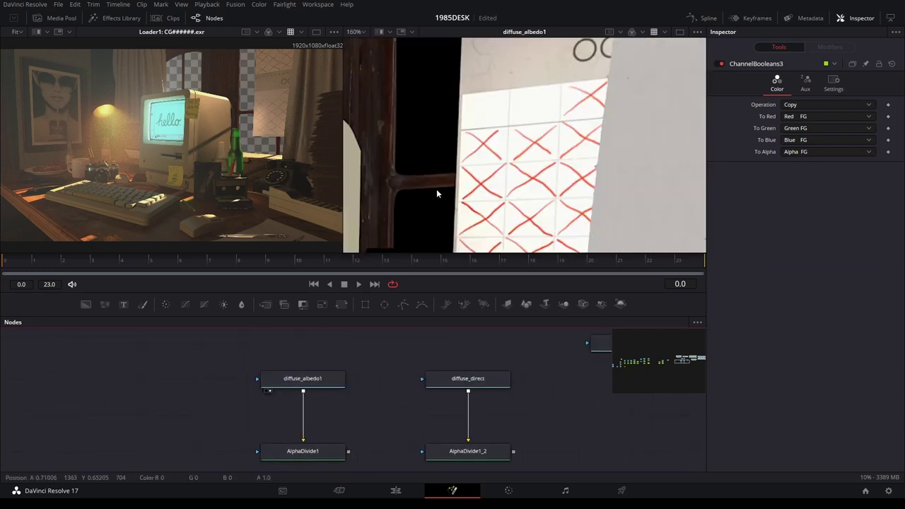
{"action": "scroll", "coordinate": [438, 191], "scroll_direction": "down", "scroll_amount": 5}
{"action": "left_click_drag", "start_coordinate": [438, 189], "coordinate": [483, 111]}
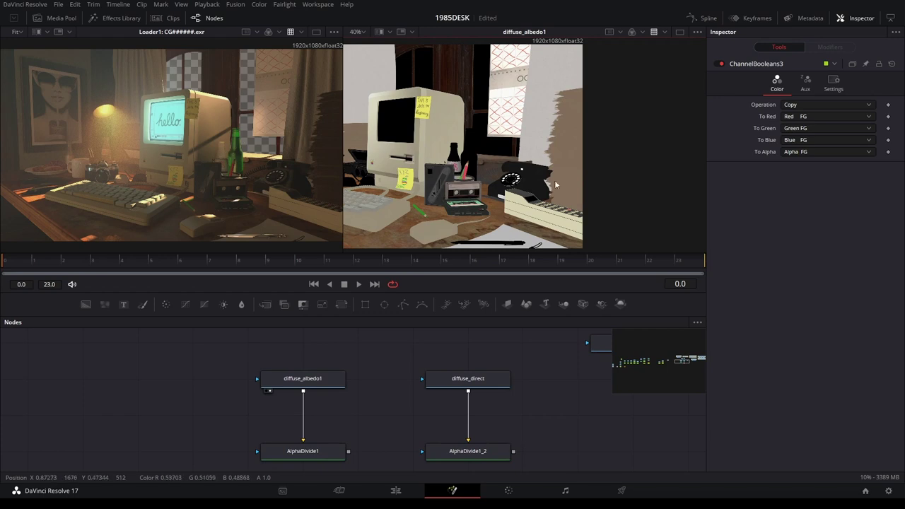
{"action": "left_click_drag", "start_coordinate": [525, 187], "coordinate": [592, 142]}
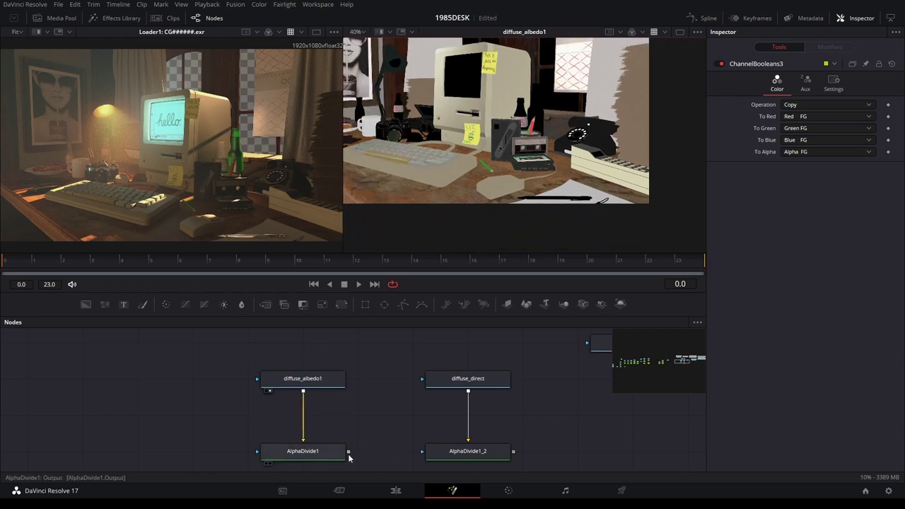
{"action": "scroll", "coordinate": [369, 452], "scroll_direction": "down", "scroll_amount": 3}
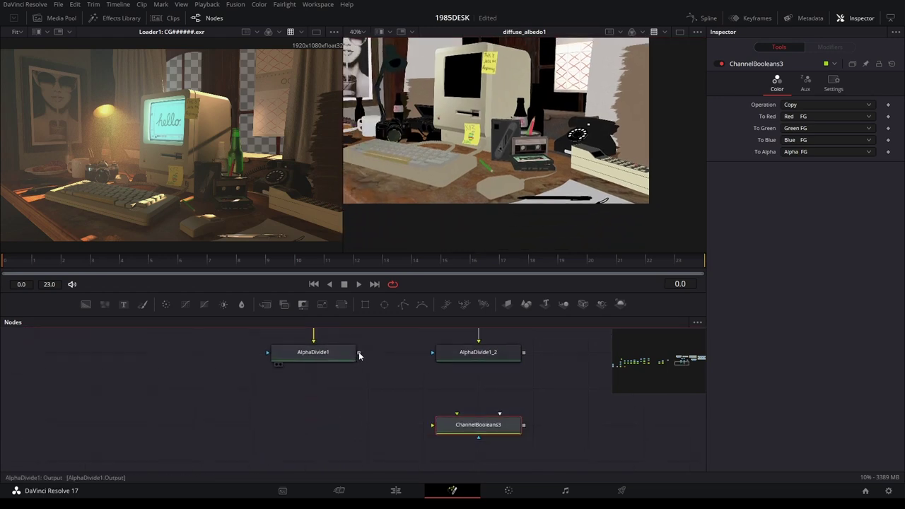
Wire AlphaDivide1 into ChannelBooleans3's foreground and add a routing point on that link
{"action": "left_click_drag", "start_coordinate": [358, 352], "coordinate": [470, 429]}
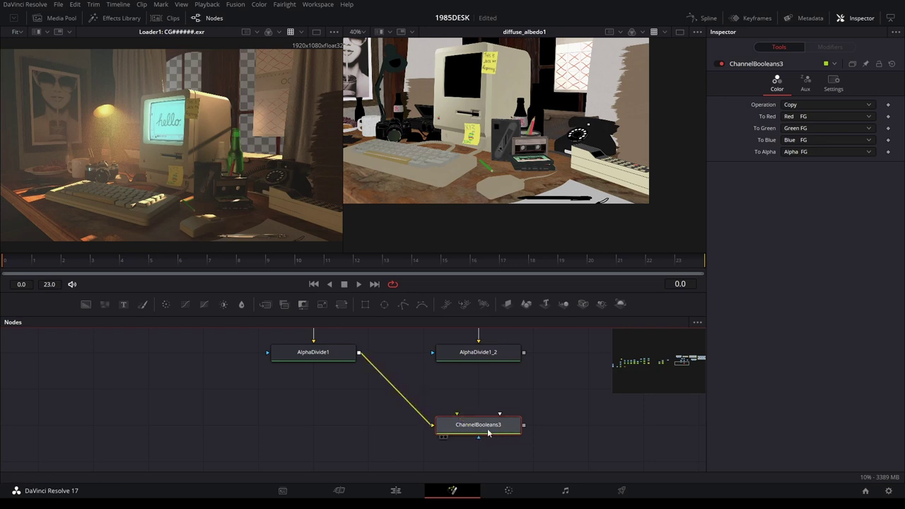
{"action": "left_click_drag", "start_coordinate": [359, 352], "coordinate": [456, 415]}
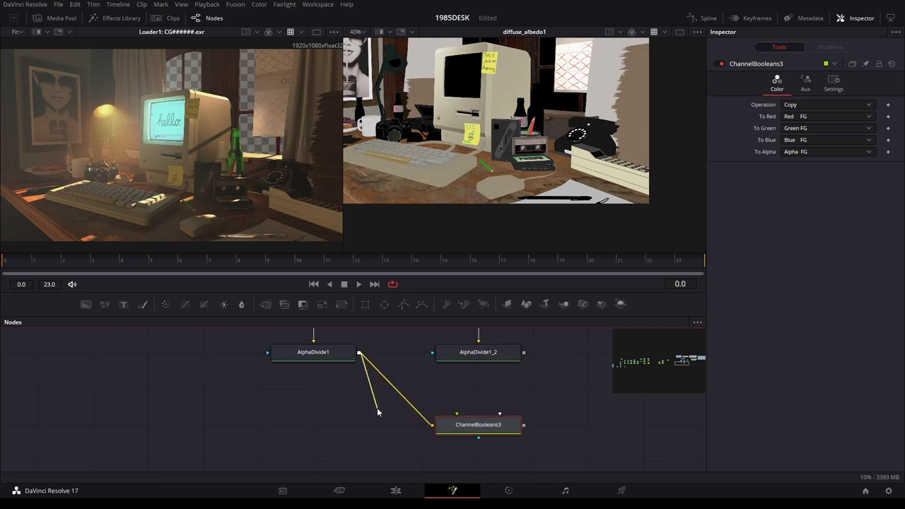
{"action": "key", "text": "ctrl+z"}
{"action": "left_click", "coordinate": [399, 392], "text": "alt"}
Bend the AlphaDivide1 link into a right angle and preview diffuse_direct
{"action": "left_click_drag", "start_coordinate": [398, 400], "coordinate": [311, 433]}
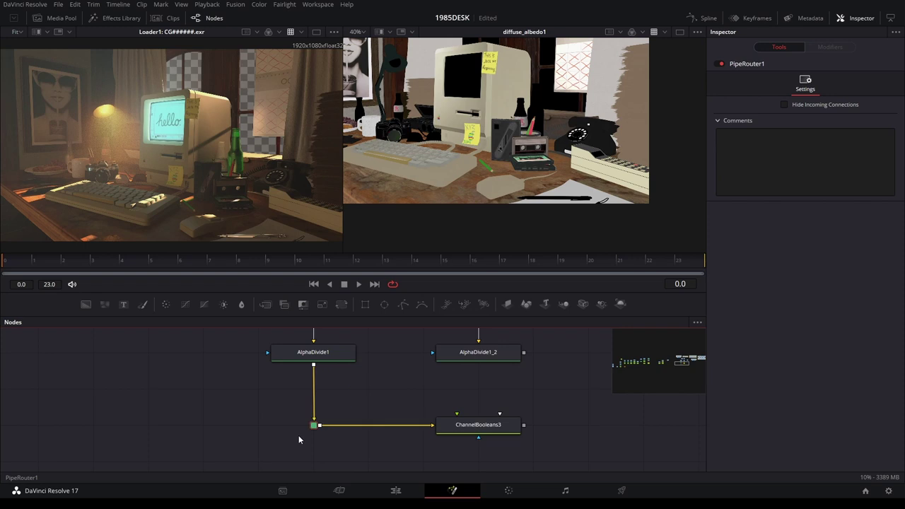
{"action": "mouse_move", "coordinate": [539, 404]}
{"action": "left_mouse_down"}
{"action": "mouse_move", "coordinate": [606, 414]}
{"action": "mouse_move", "coordinate": [437, 424]}
{"action": "left_mouse_up"}
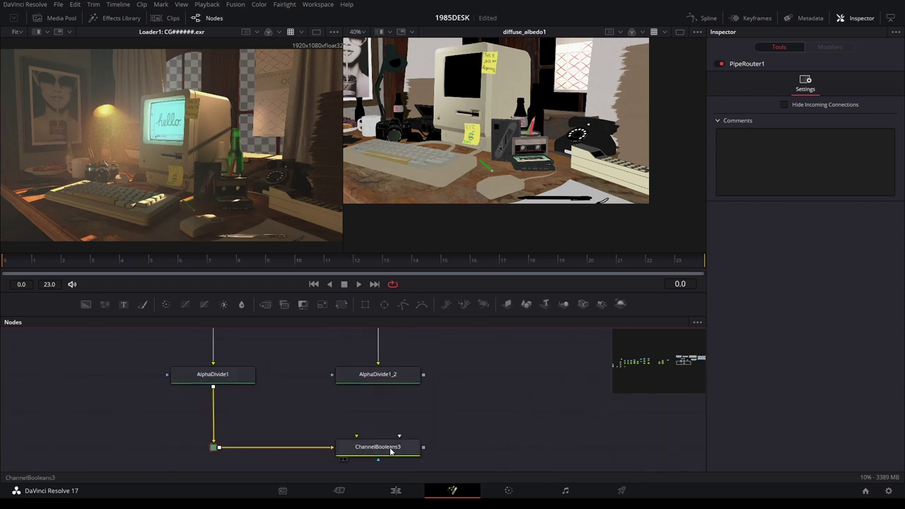
{"action": "mouse_move", "coordinate": [424, 378]}
{"action": "left_mouse_down"}
{"action": "mouse_move", "coordinate": [445, 424]}
{"action": "mouse_move", "coordinate": [494, 359]}
{"action": "mouse_move", "coordinate": [418, 429]}
{"action": "mouse_move", "coordinate": [475, 228]}
{"action": "left_mouse_up"}
{"action": "key", "text": "2"}
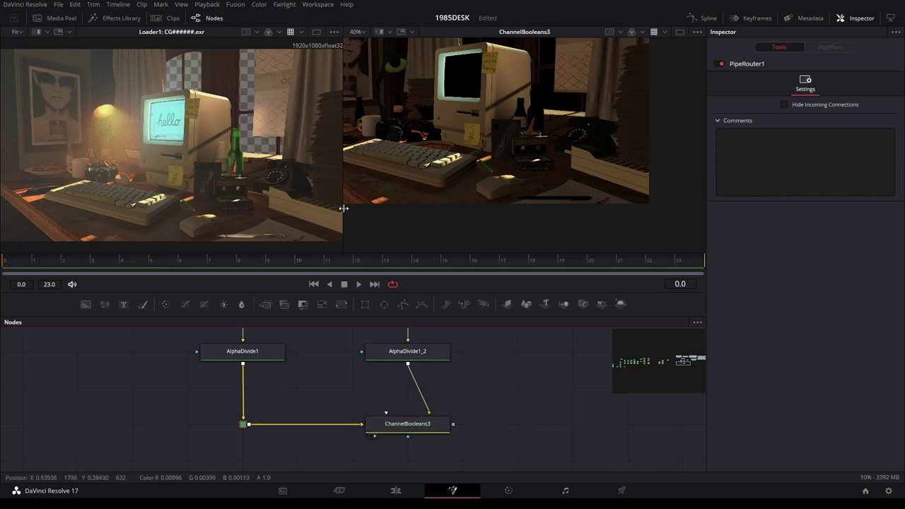
Select ChannelBooleans3 and compare it against the diffuse_albedo1 loader
{"action": "left_click", "coordinate": [403, 428]}
{"action": "left_click_drag", "start_coordinate": [503, 371], "coordinate": [524, 438]}
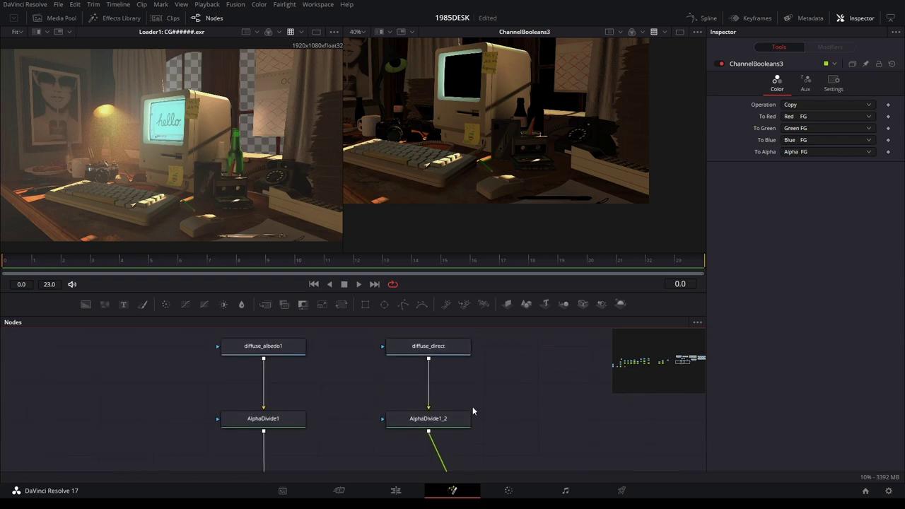
{"action": "left_click_drag", "start_coordinate": [472, 406], "coordinate": [492, 364]}
{"action": "left_click_drag", "start_coordinate": [371, 366], "coordinate": [395, 424]}
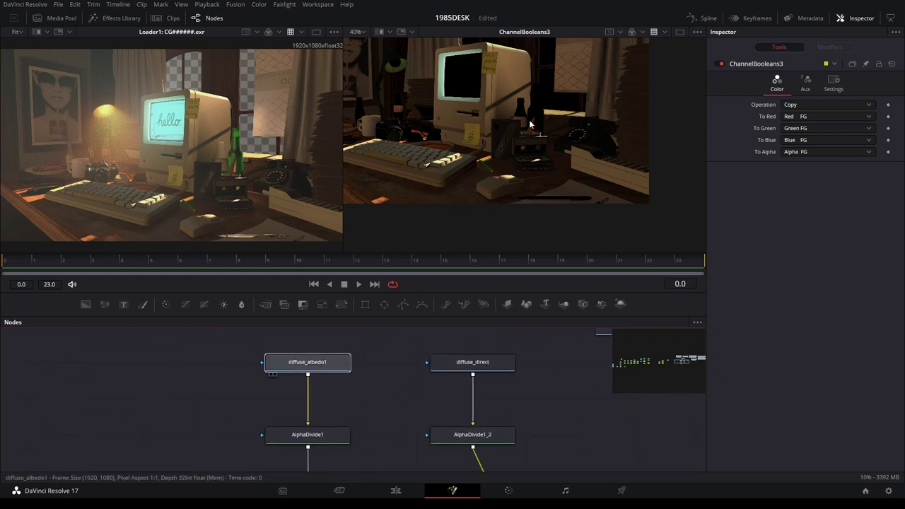
{"action": "left_click_drag", "start_coordinate": [530, 126], "coordinate": [537, 131]}
{"action": "left_click_drag", "start_coordinate": [624, 437], "coordinate": [555, 359]}
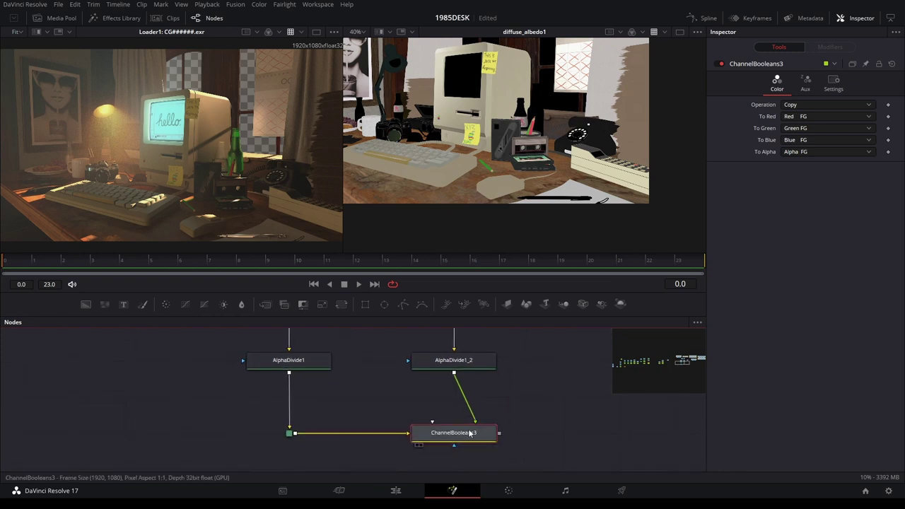
Show ChannelBooleans3 in the right viewer with its operation changed from Copy to Multiply
{"action": "key", "text": "2"}
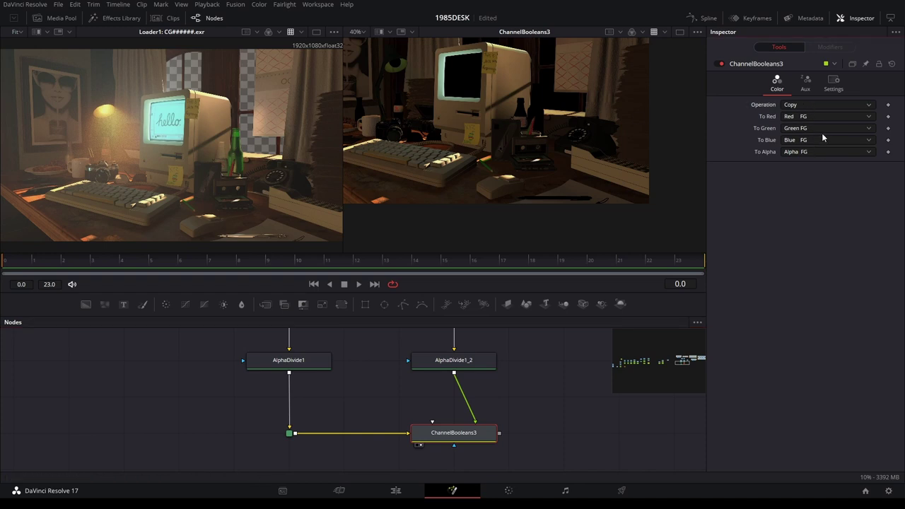
{"action": "key", "text": "Down"}
{"action": "key", "text": "Down"}
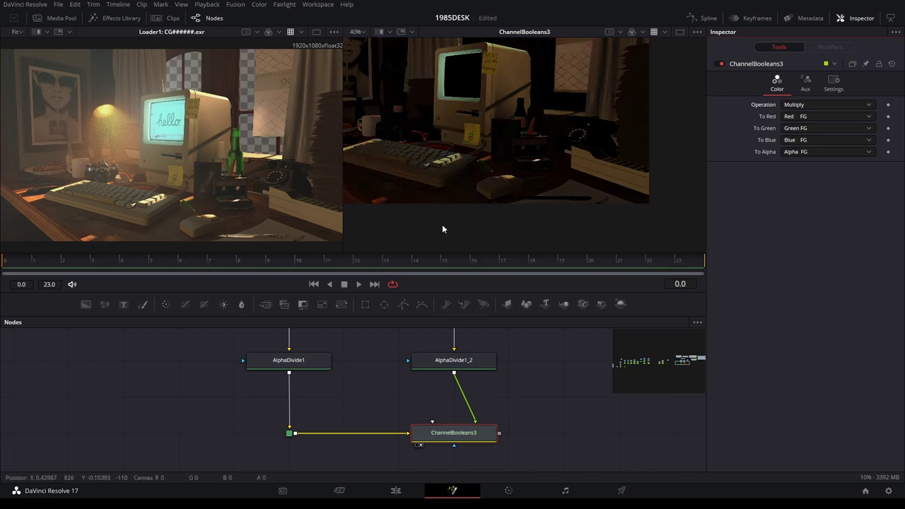
{"action": "left_click", "coordinate": [463, 428]}
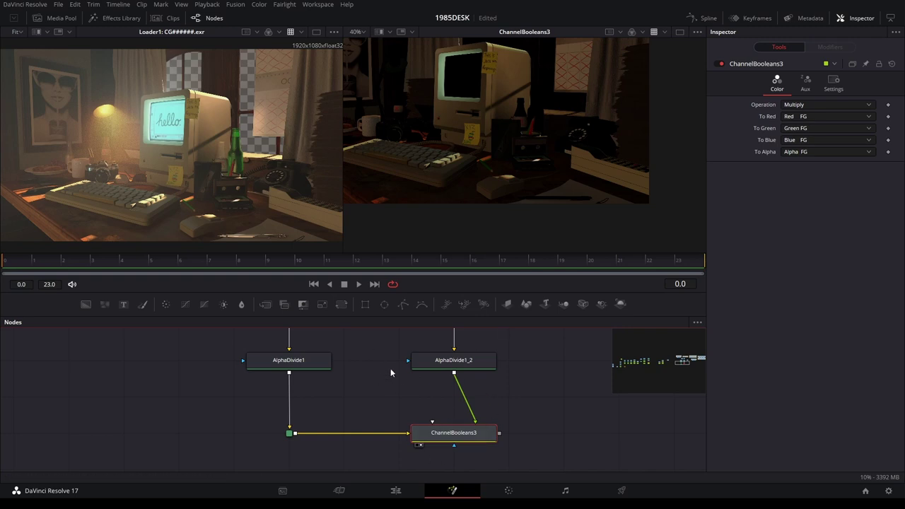
{"action": "left_click", "coordinate": [833, 83]}
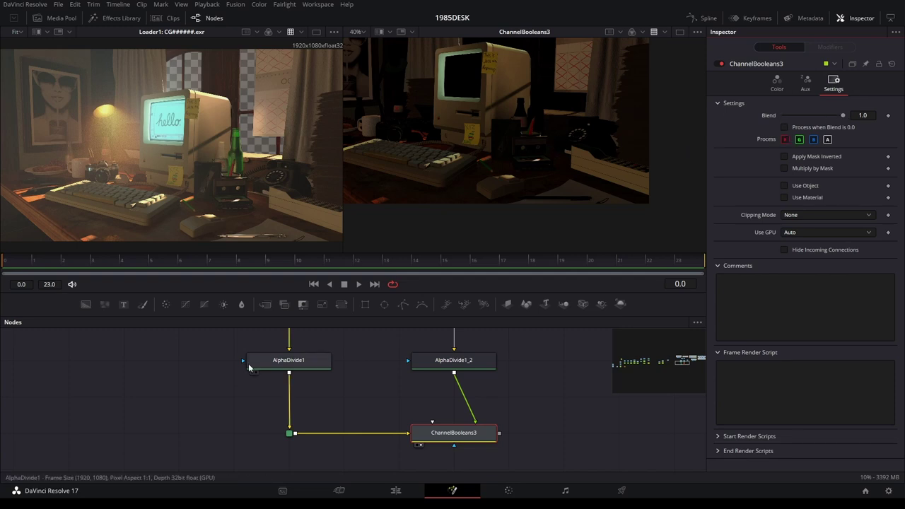
{"action": "left_click_drag", "start_coordinate": [311, 376], "coordinate": [448, 195]}
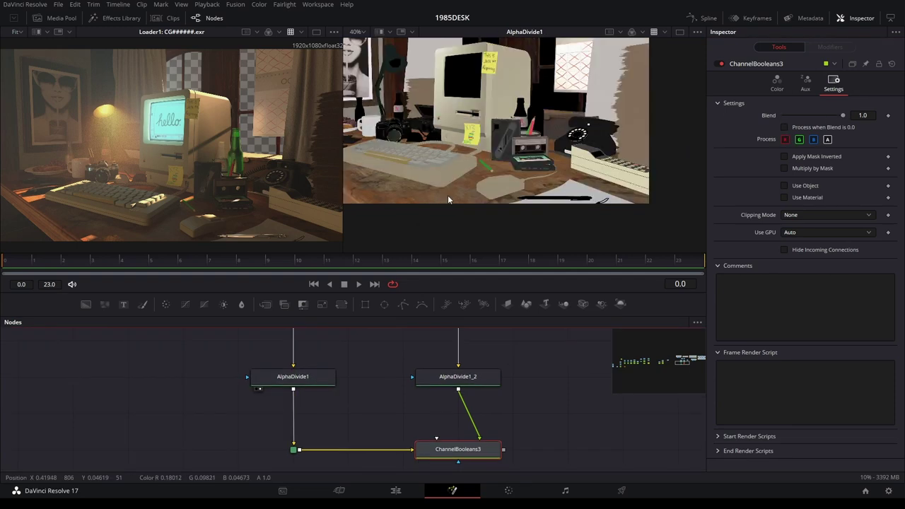
{"action": "scroll", "coordinate": [494, 395], "scroll_direction": "up", "scroll_amount": 2}
{"action": "key", "text": "2"}
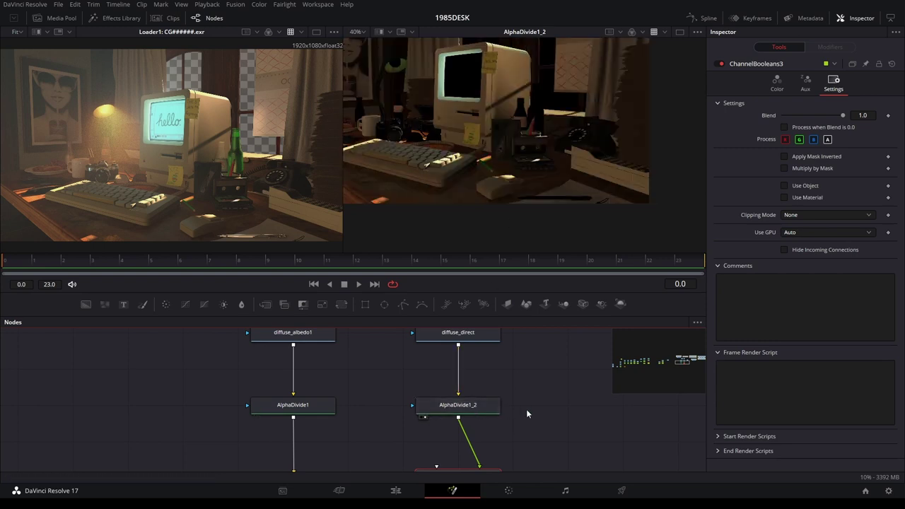
{"action": "scroll", "coordinate": [526, 413], "scroll_direction": "down", "scroll_amount": 2}
{"action": "key", "text": "2"}
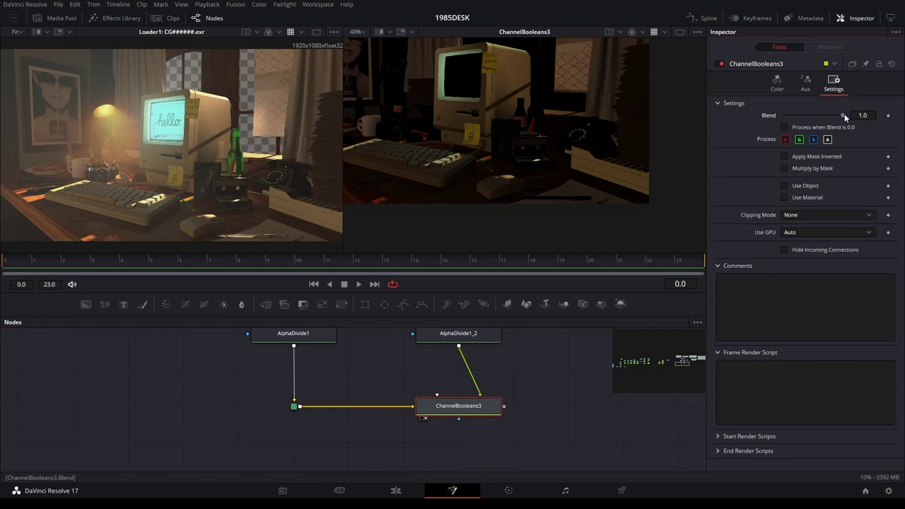
{"action": "left_click_drag", "start_coordinate": [843, 117], "coordinate": [846, 114]}
{"action": "mouse_move", "coordinate": [840, 117]}
{"action": "left_mouse_down"}
{"action": "mouse_move", "coordinate": [797, 117]}
{"action": "mouse_move", "coordinate": [841, 116]}
{"action": "left_mouse_up"}
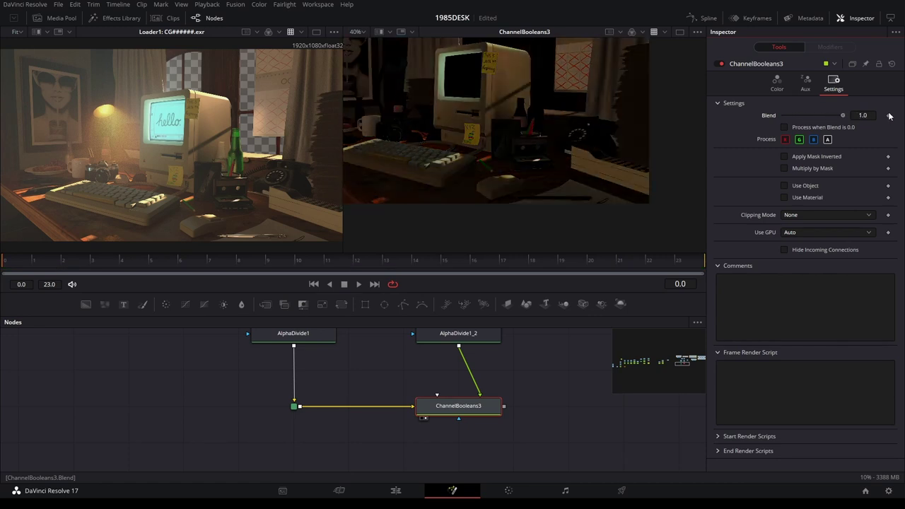
{"action": "left_click", "coordinate": [776, 84]}
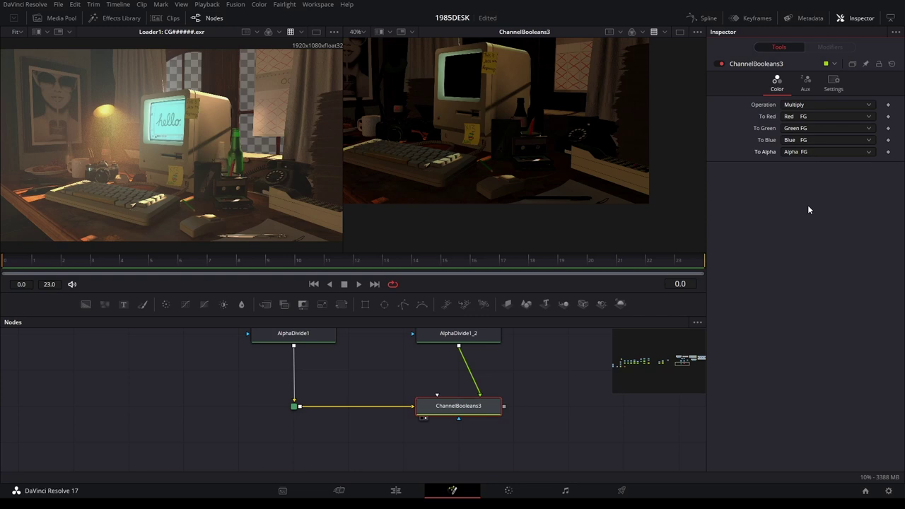
Leave ChannelBooleans3's alpha untouched and lower its blend amount to 0.0
{"action": "key", "text": "ctrl+z"}
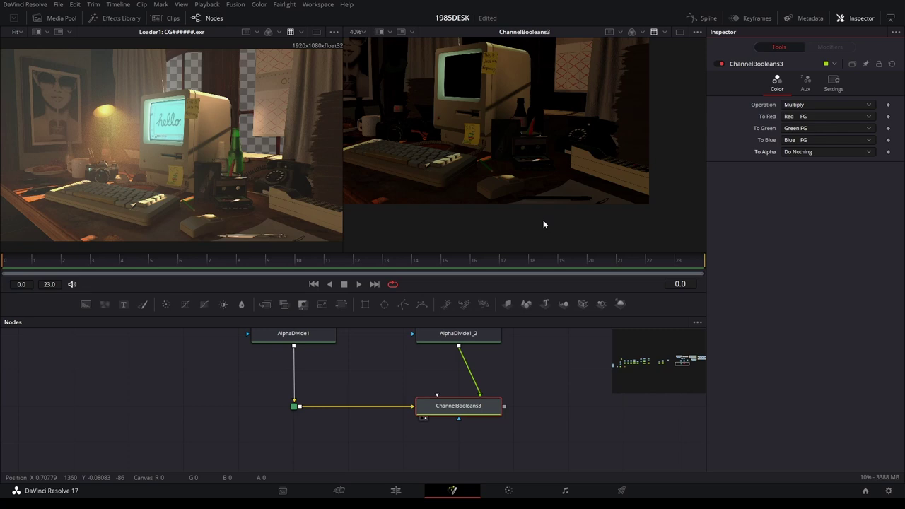
{"action": "left_click", "coordinate": [834, 83]}
{"action": "mouse_move", "coordinate": [842, 114]}
{"action": "left_mouse_down"}
{"action": "mouse_move", "coordinate": [821, 114]}
{"action": "mouse_move", "coordinate": [838, 109]}
{"action": "left_mouse_up"}
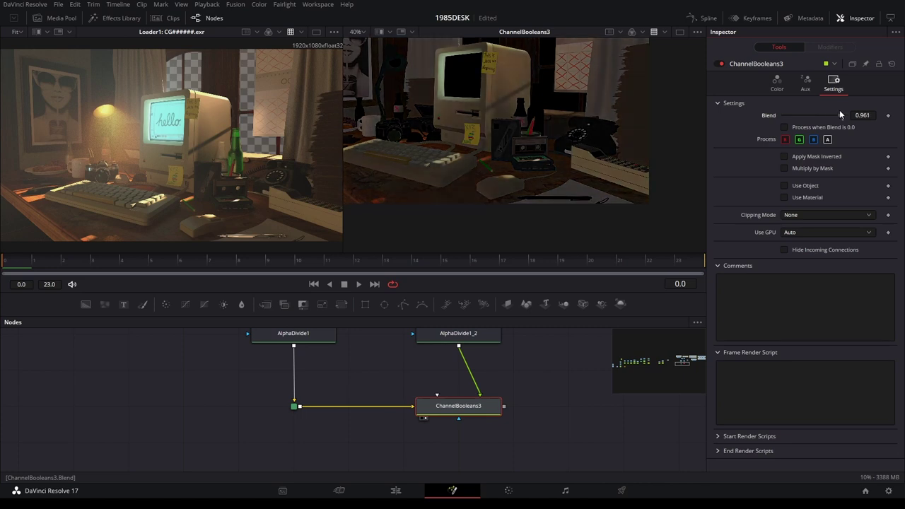
{"action": "mouse_move", "coordinate": [838, 114]}
{"action": "left_mouse_down"}
{"action": "mouse_move", "coordinate": [780, 114]}
{"action": "mouse_move", "coordinate": [844, 113]}
{"action": "left_mouse_up"}
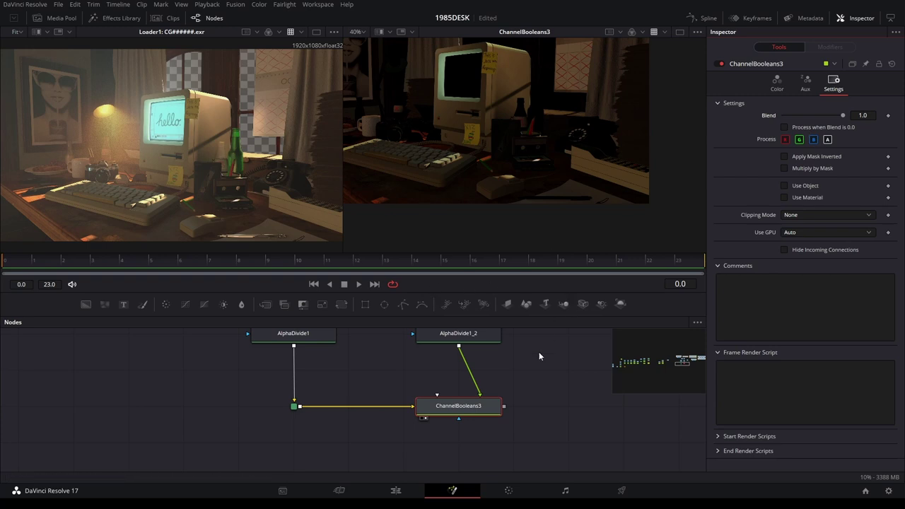
Zoom out the node graph and preview the diffuse_direct pass on its own
{"action": "middle_click", "coordinate": [562, 333]}
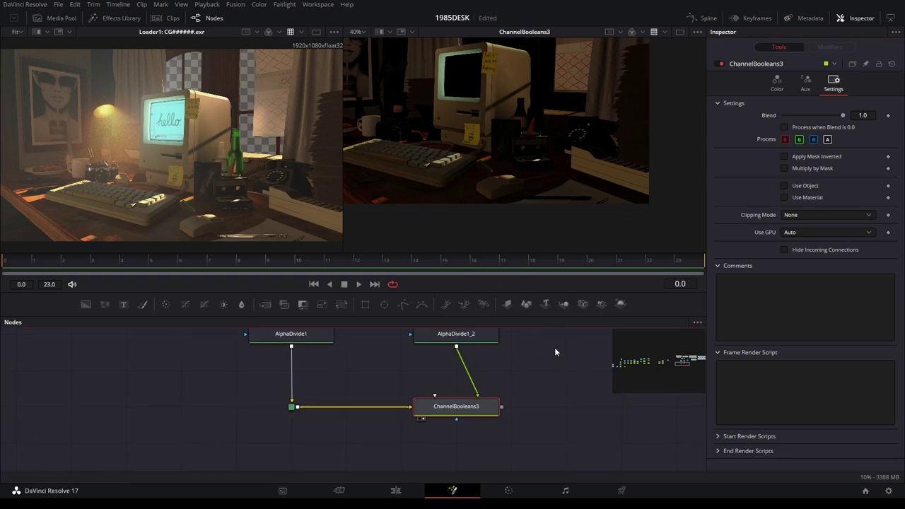
{"action": "scroll", "coordinate": [544, 347], "scroll_direction": "up", "scroll_amount": 3}
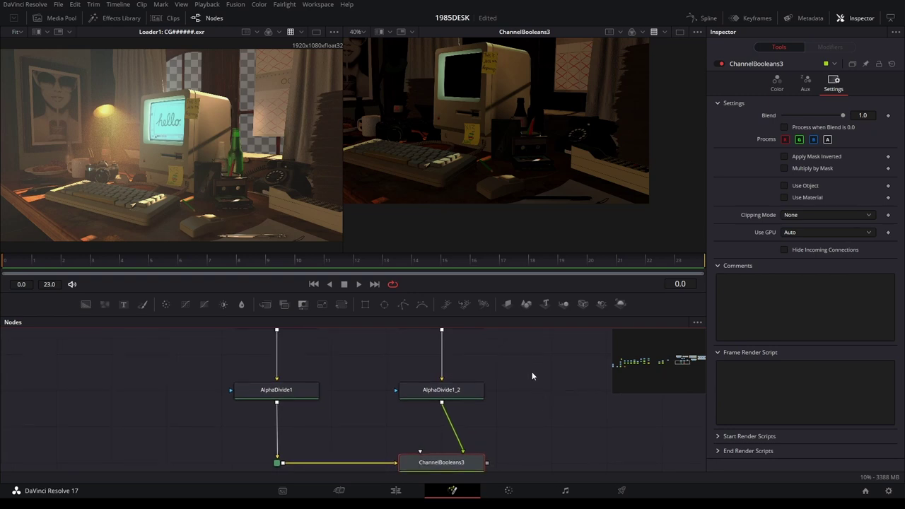
{"action": "scroll", "coordinate": [533, 373], "scroll_direction": "down", "scroll_amount": 2}
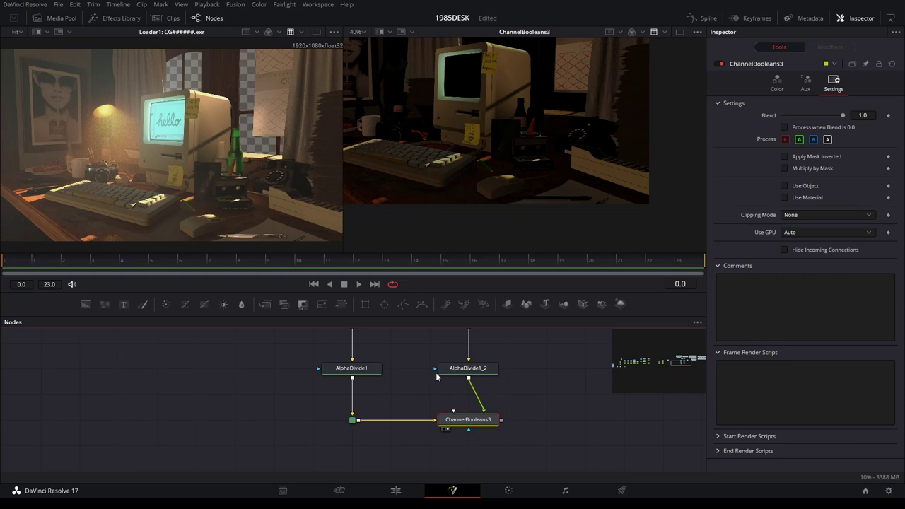
{"action": "scroll", "coordinate": [530, 450], "scroll_direction": "up", "scroll_amount": 3}
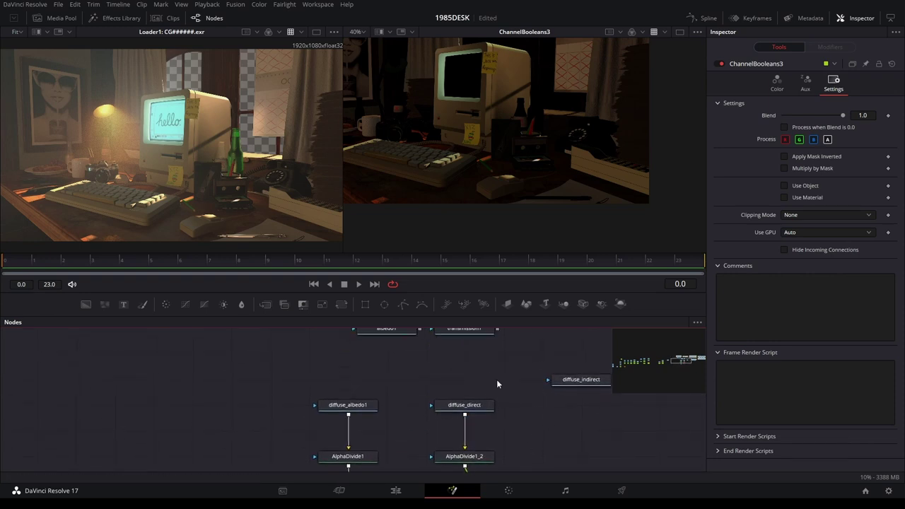
{"action": "left_click", "coordinate": [466, 406]}
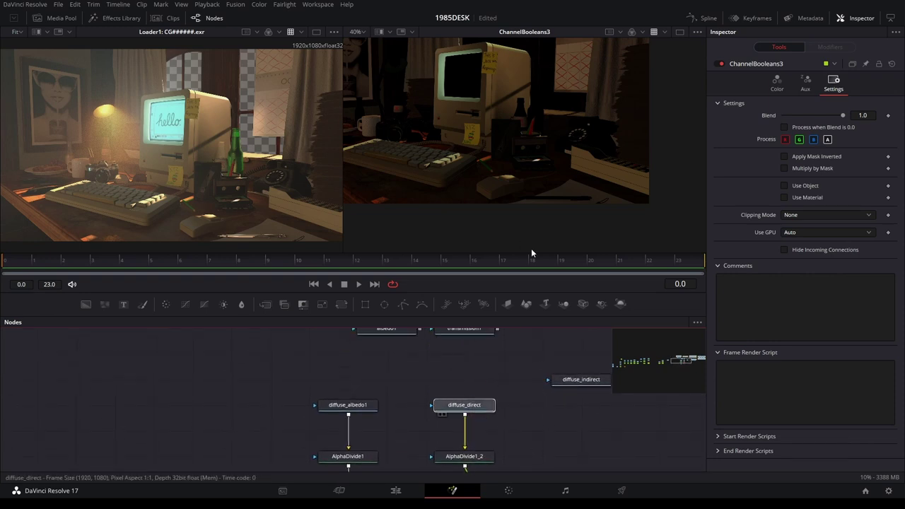
{"action": "key", "text": "2"}
{"action": "left_click", "coordinate": [534, 401]}
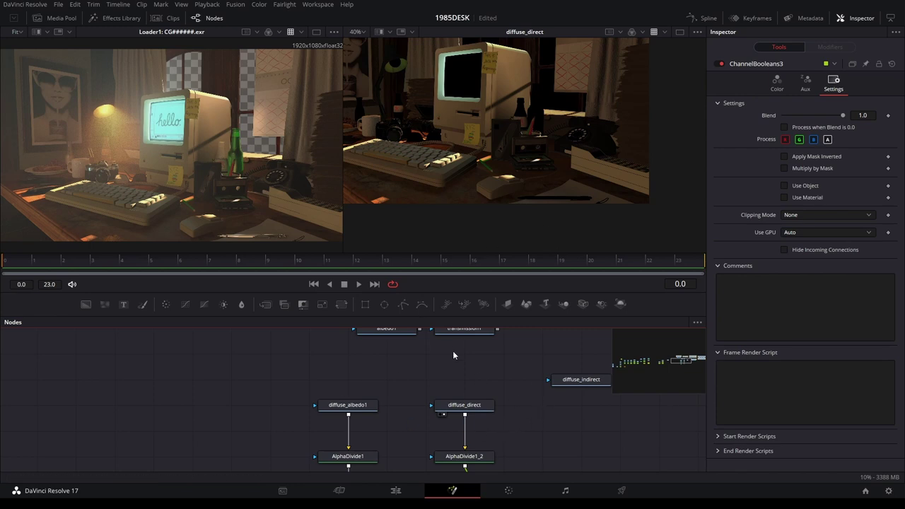
{"action": "scroll", "coordinate": [383, 424], "scroll_direction": "left", "scroll_amount": 2}
{"action": "scroll", "coordinate": [424, 438], "scroll_direction": "down", "scroll_amount": 2}
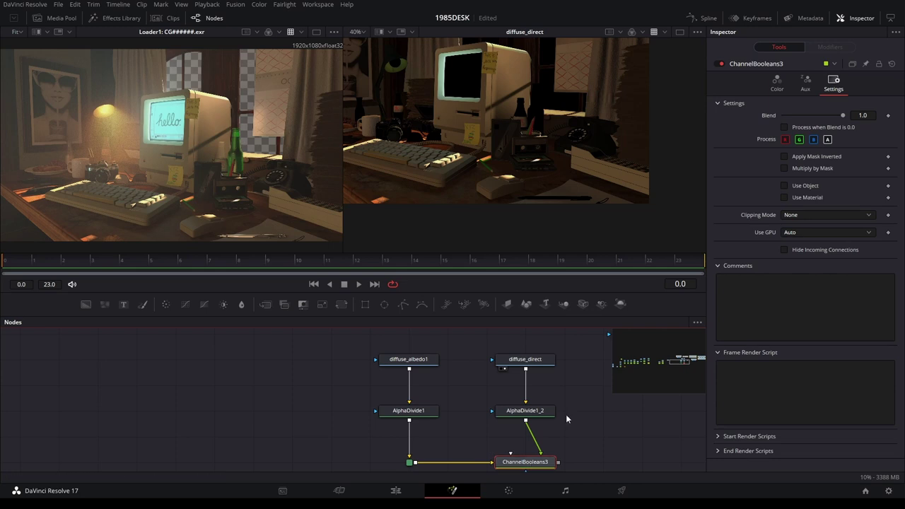
Preview ChannelBooleans3 and compare its result with Blend lowered to 0.0
{"action": "left_click", "coordinate": [503, 470]}
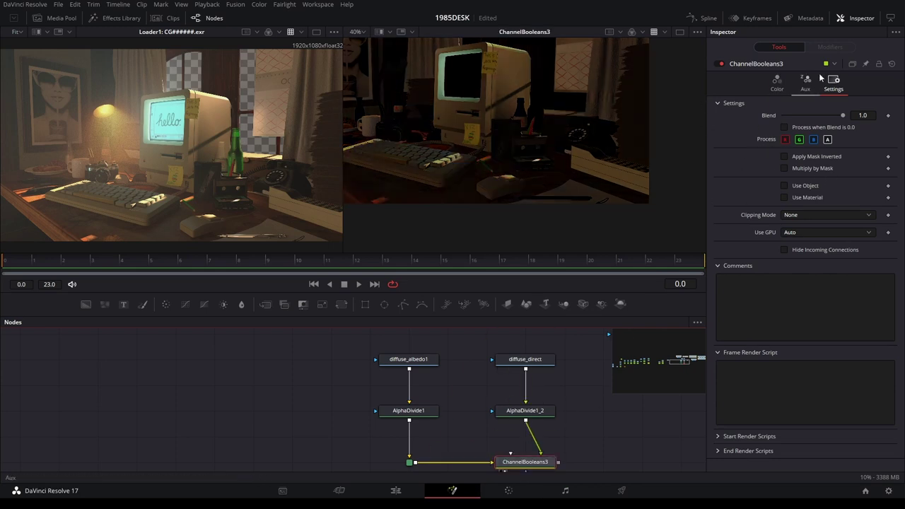
{"action": "left_click", "coordinate": [777, 85]}
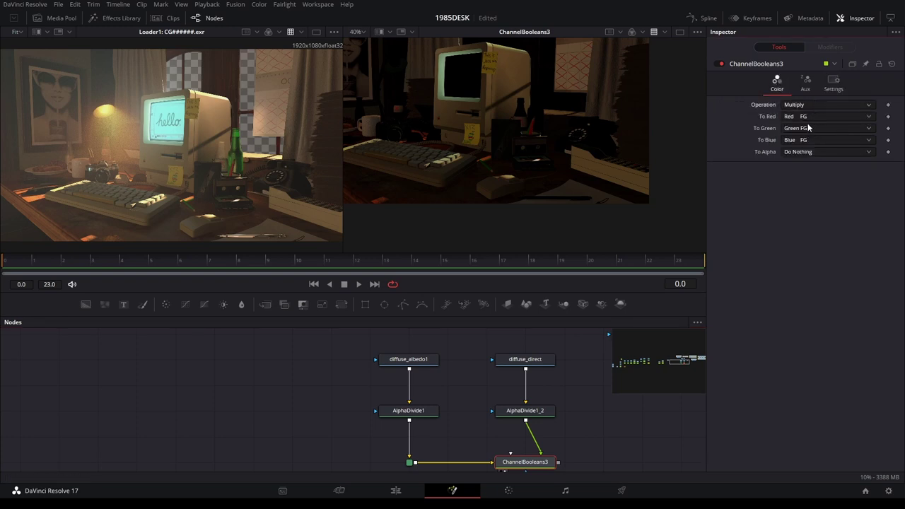
{"action": "scroll", "coordinate": [802, 105], "scroll_direction": "up", "scroll_amount": 1}
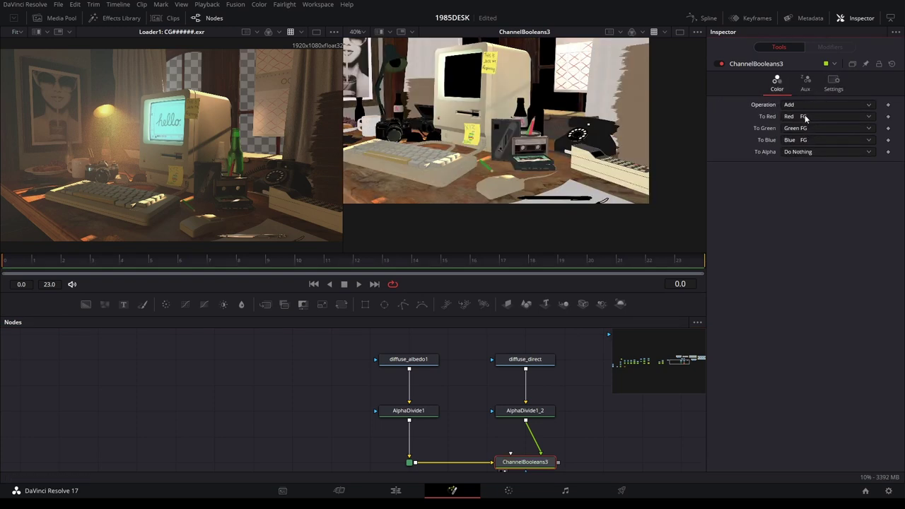
{"action": "scroll", "coordinate": [804, 115], "scroll_direction": "up", "scroll_amount": 1}
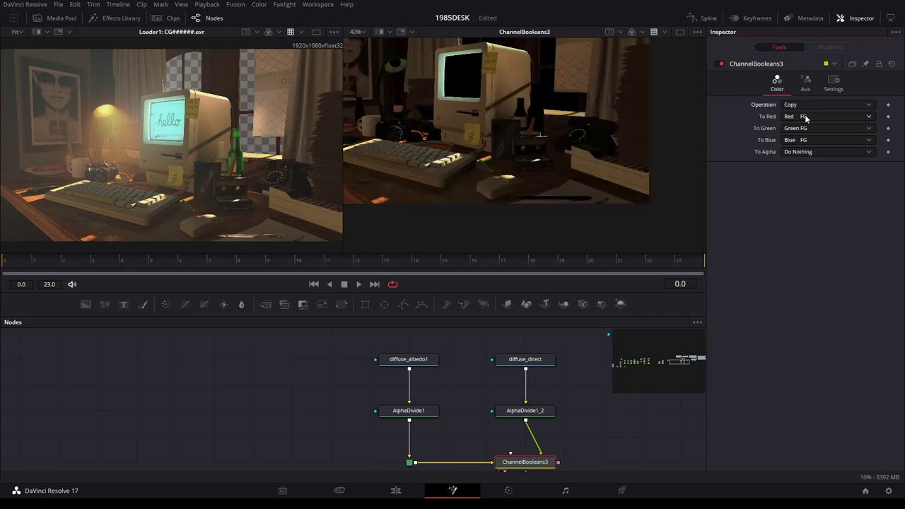
{"action": "left_click", "coordinate": [834, 85]}
{"action": "left_click_drag", "start_coordinate": [841, 115], "coordinate": [839, 120]}
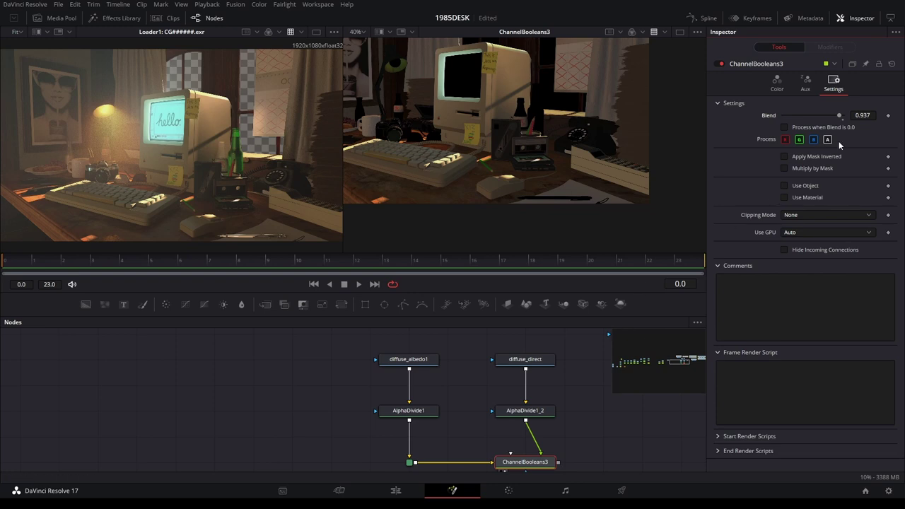
{"action": "left_click", "coordinate": [839, 117]}
{"action": "mouse_move", "coordinate": [838, 116]}
{"action": "left_mouse_down"}
{"action": "mouse_move", "coordinate": [751, 107]}
{"action": "mouse_move", "coordinate": [861, 130]}
{"action": "mouse_move", "coordinate": [878, 118]}
{"action": "left_mouse_up"}
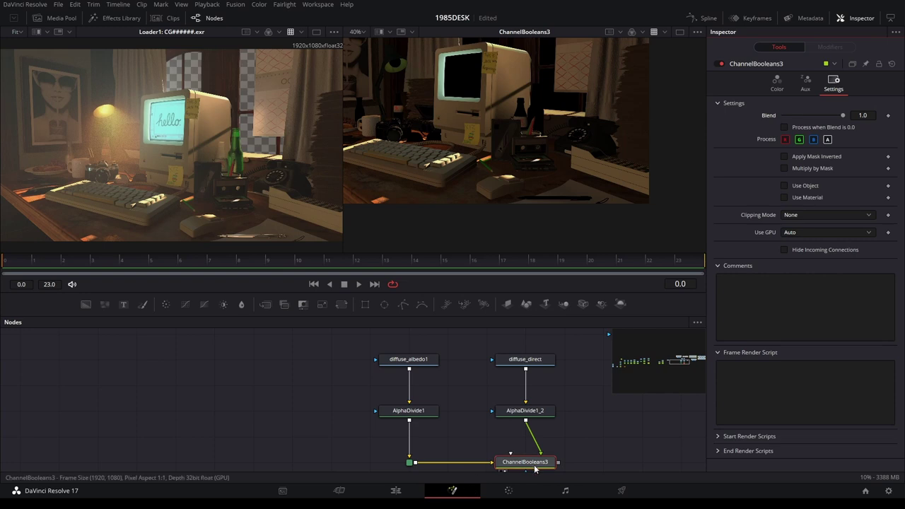
Compare ChannelBooleans3 at a blend near 0.2, then preview diffuse_albedo1 alone
{"action": "scroll", "coordinate": [498, 428], "scroll_direction": "right", "scroll_amount": 5}
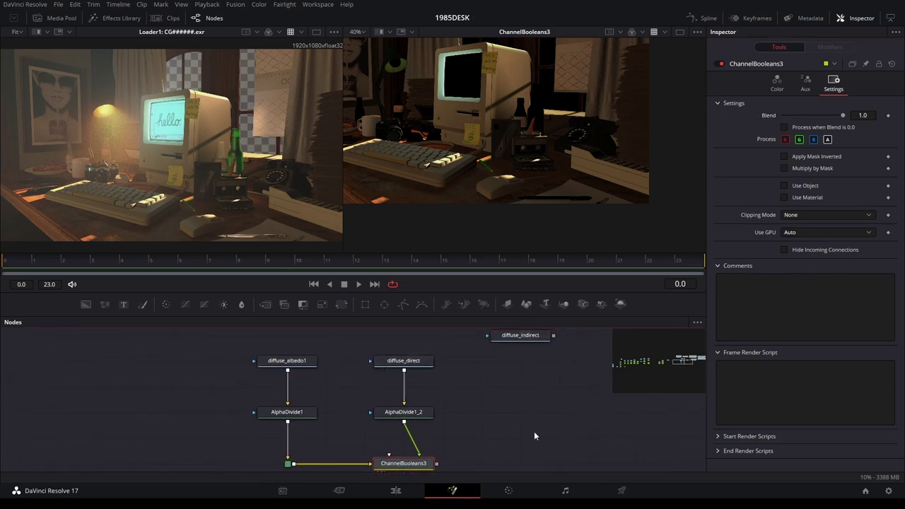
{"action": "scroll", "coordinate": [492, 435], "scroll_direction": "left", "scroll_amount": 5}
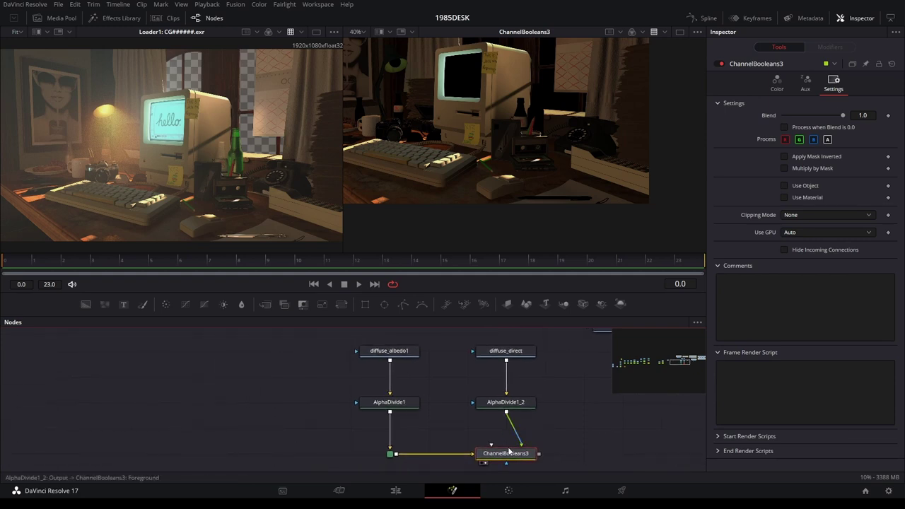
{"action": "scroll", "coordinate": [492, 435], "scroll_direction": "up", "scroll_amount": 4}
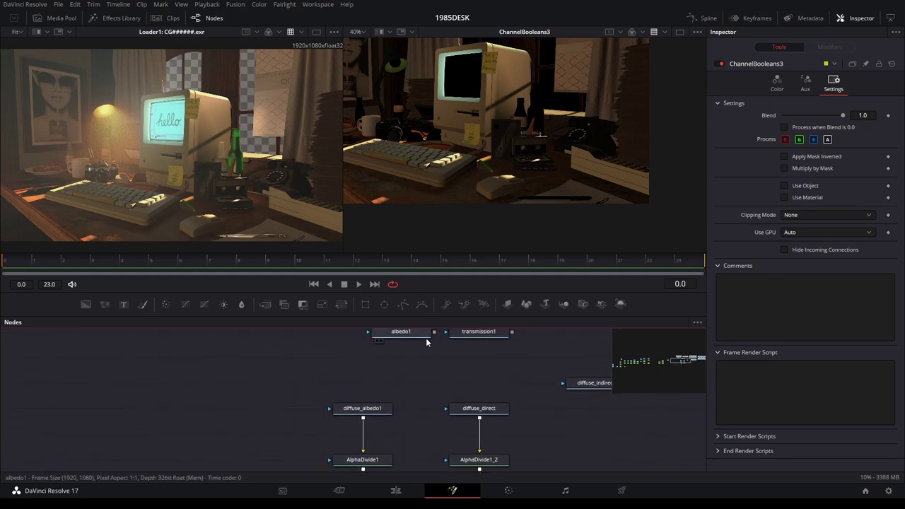
{"action": "scroll", "coordinate": [576, 377], "scroll_direction": "down", "scroll_amount": 5}
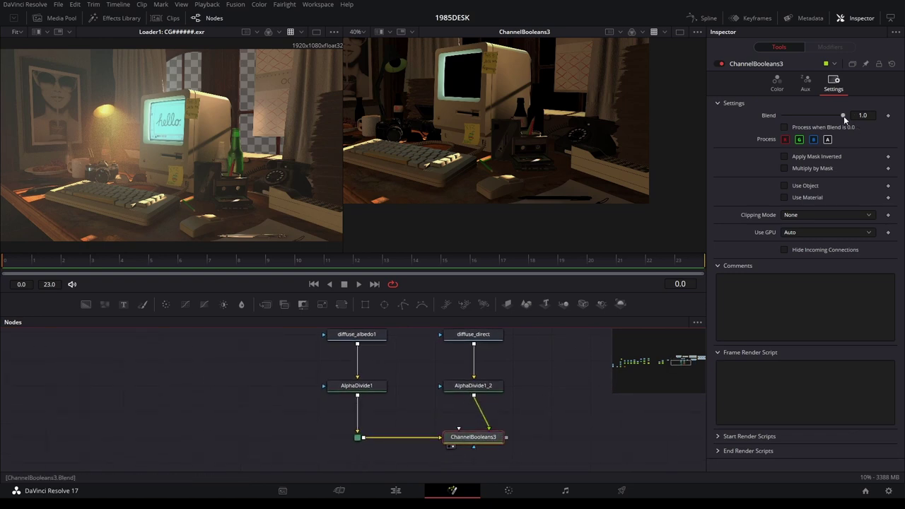
{"action": "mouse_move", "coordinate": [843, 116]}
{"action": "left_mouse_down"}
{"action": "mouse_move", "coordinate": [760, 116]}
{"action": "mouse_move", "coordinate": [896, 110]}
{"action": "left_mouse_up"}
{"action": "scroll", "coordinate": [511, 376], "scroll_direction": "up", "scroll_amount": 3}
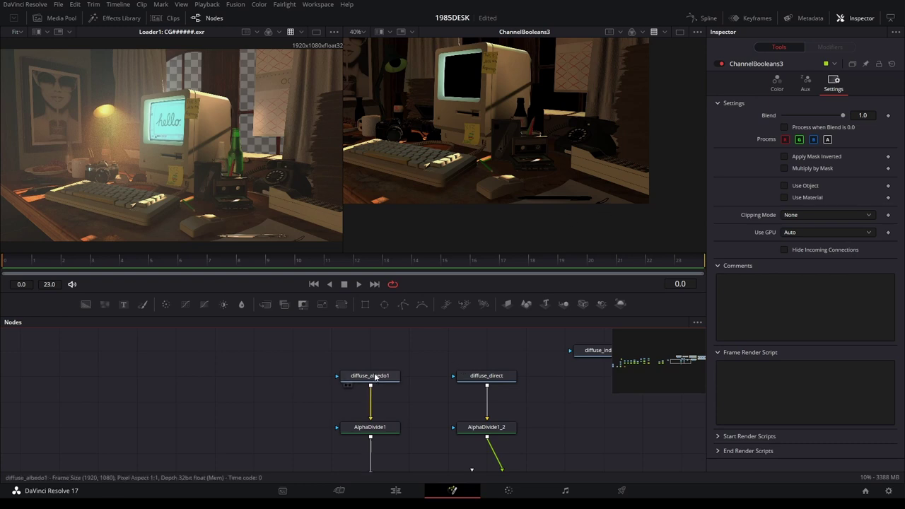
{"action": "key", "text": "2"}
{"action": "scroll", "coordinate": [487, 409], "scroll_direction": "down", "scroll_amount": 3}
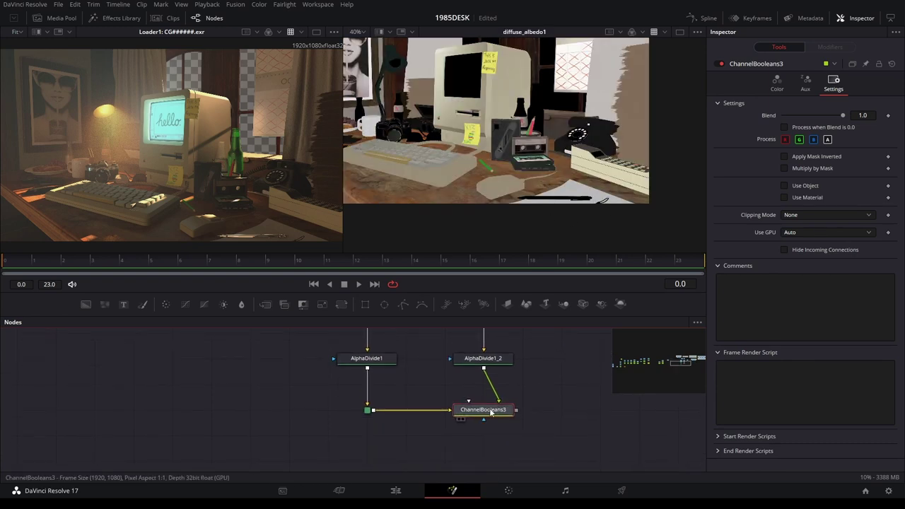
{"action": "scroll", "coordinate": [573, 396], "scroll_direction": "up", "scroll_amount": 2}
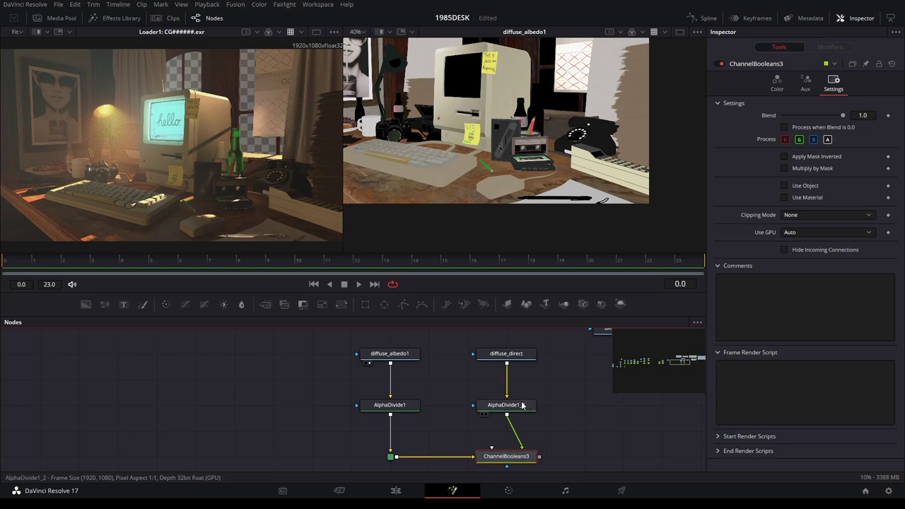
Move diffuse_albedo1, AlphaDivide1 and ChannelBooleans3 left together, then preview diffuse_direct
{"action": "left_click_drag", "start_coordinate": [334, 333], "coordinate": [464, 458]}
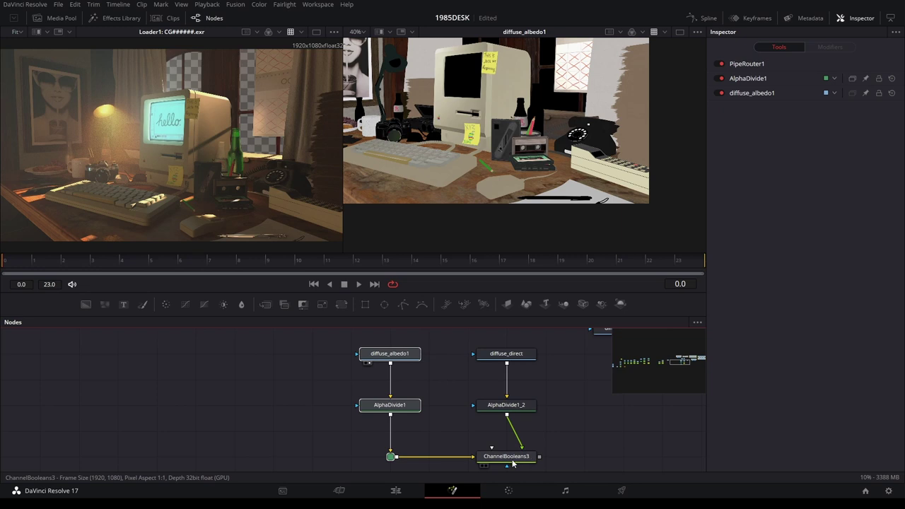
{"action": "left_click", "coordinate": [505, 457], "text": "ctrl"}
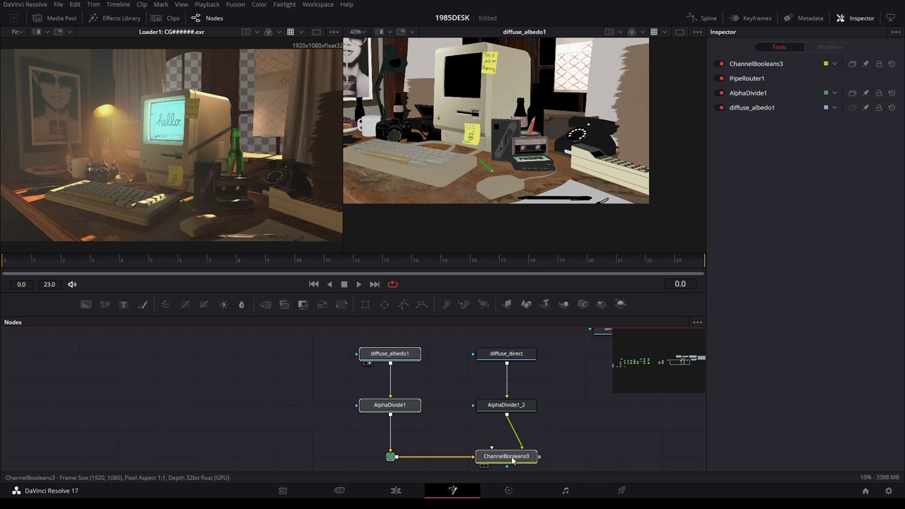
{"action": "left_click_drag", "start_coordinate": [513, 460], "coordinate": [279, 460]}
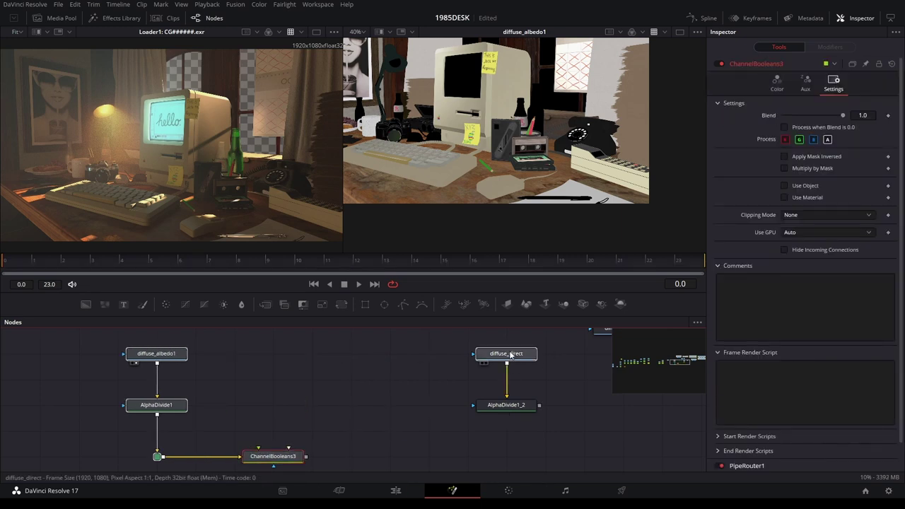
{"action": "left_click_drag", "start_coordinate": [510, 355], "coordinate": [534, 184]}
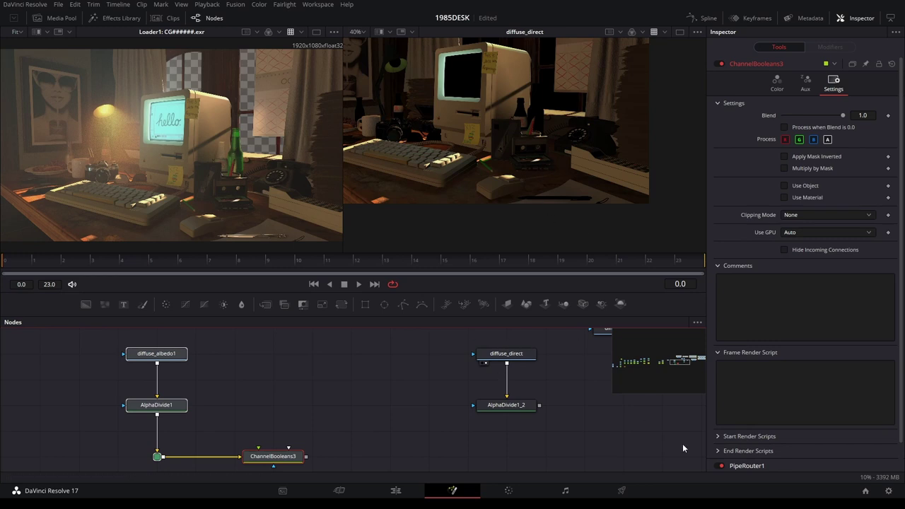
{"action": "left_click_drag", "start_coordinate": [626, 418], "coordinate": [480, 462]}
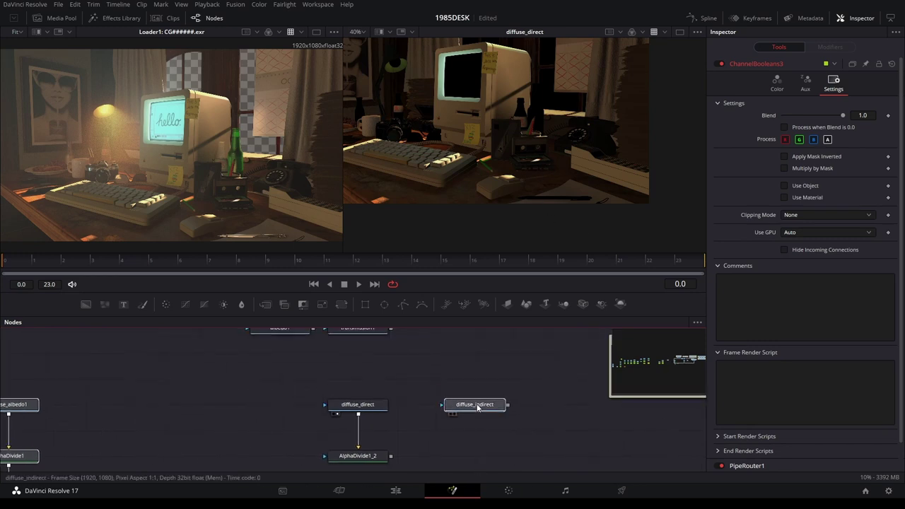
Duplicate AlphaDivide1_2 as AlphaDivide1_2_1 and feed diffuse_indirect into it
{"action": "left_click", "coordinate": [478, 407]}
{"action": "scroll", "coordinate": [523, 445], "scroll_direction": "down", "scroll_amount": 3}
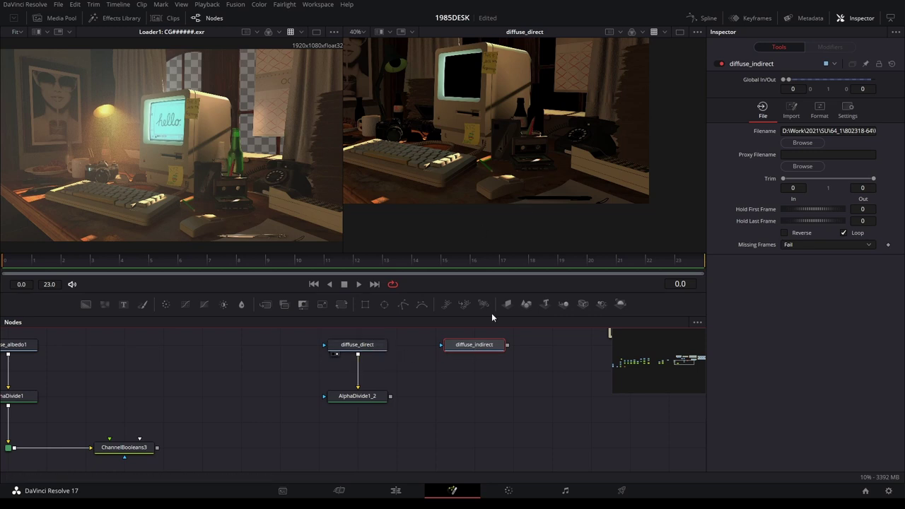
{"action": "key", "text": "2"}
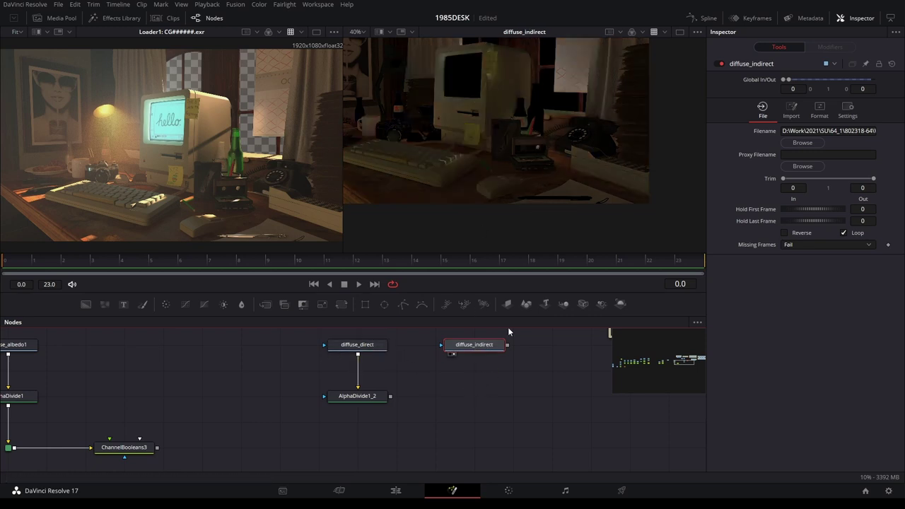
{"action": "left_click", "coordinate": [378, 400]}
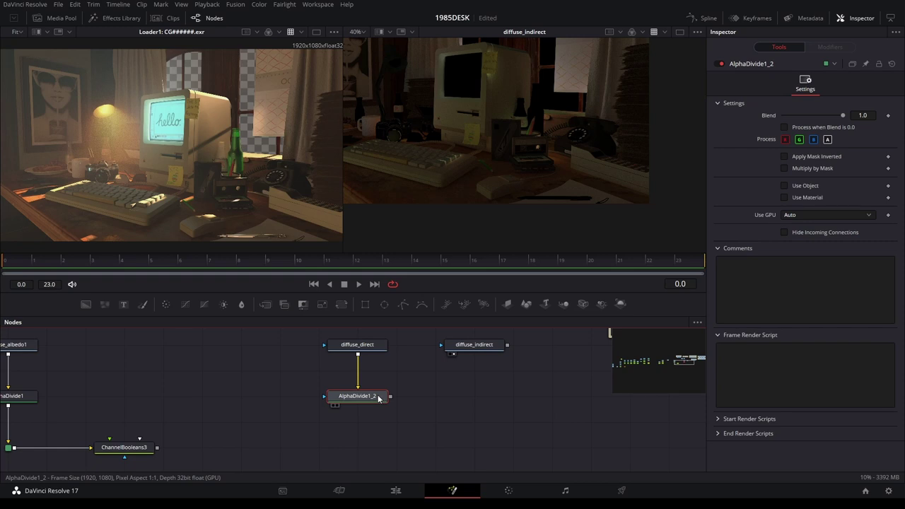
{"action": "key", "text": "ctrl+c"}
{"action": "left_click", "coordinate": [456, 387]}
{"action": "key", "text": "ctrl+v"}
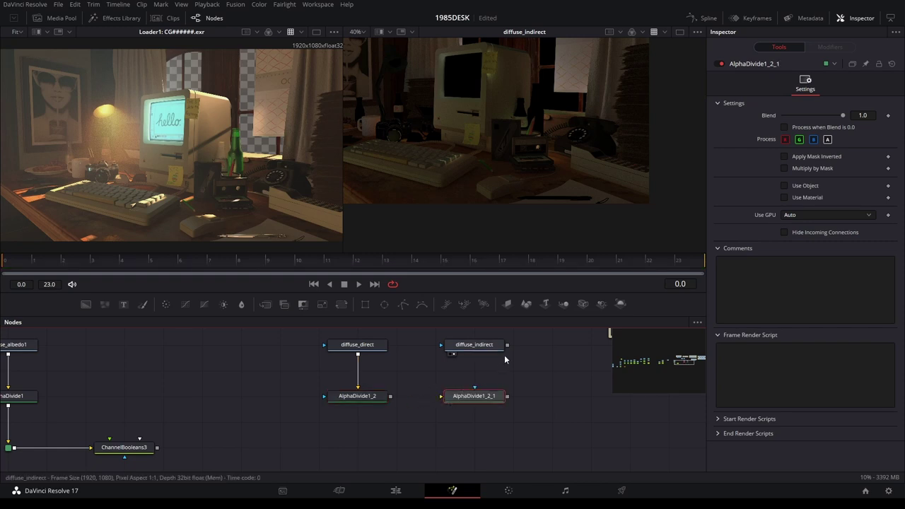
{"action": "left_click_drag", "start_coordinate": [507, 344], "coordinate": [474, 396]}
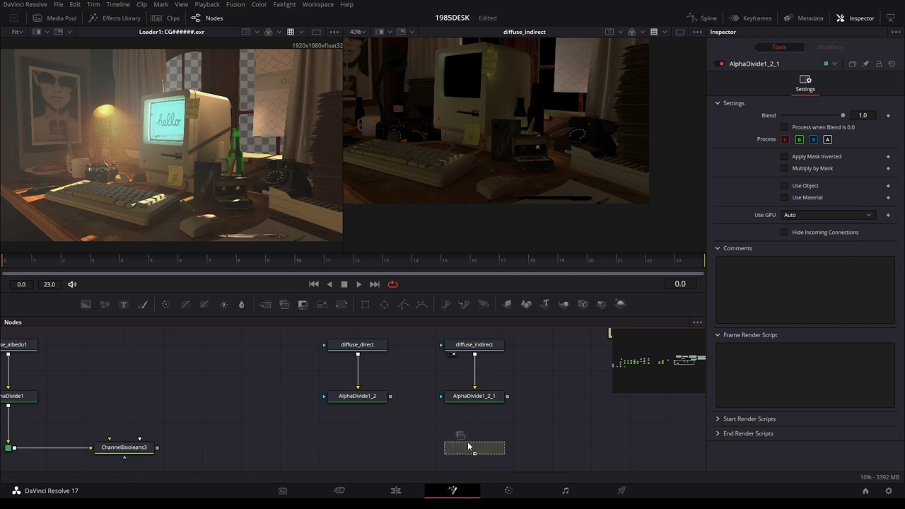
Add ChannelBooleans12 with AlphaDivide1_2 as background and AlphaDivide1_2_1 as foreground
{"action": "left_click_drag", "start_coordinate": [284, 308], "coordinate": [468, 441]}
{"action": "left_click_drag", "start_coordinate": [507, 397], "coordinate": [521, 398]}
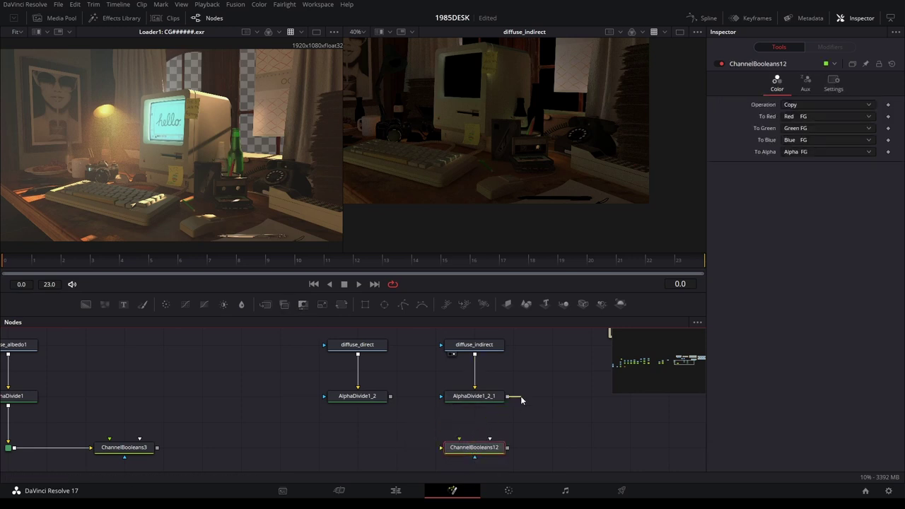
{"action": "left_click_drag", "start_coordinate": [391, 396], "coordinate": [491, 444]}
{"action": "left_click_drag", "start_coordinate": [506, 397], "coordinate": [492, 449]}
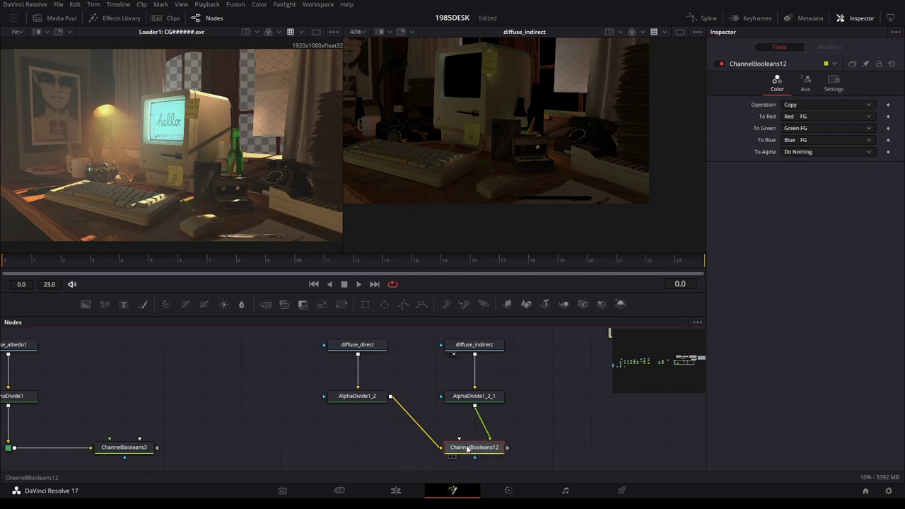
Compare ChannelBooleans12's result with its AlphaDivide1_2 and AlphaDivide1_2_1 inputs in the viewer
{"action": "key", "text": "2"}
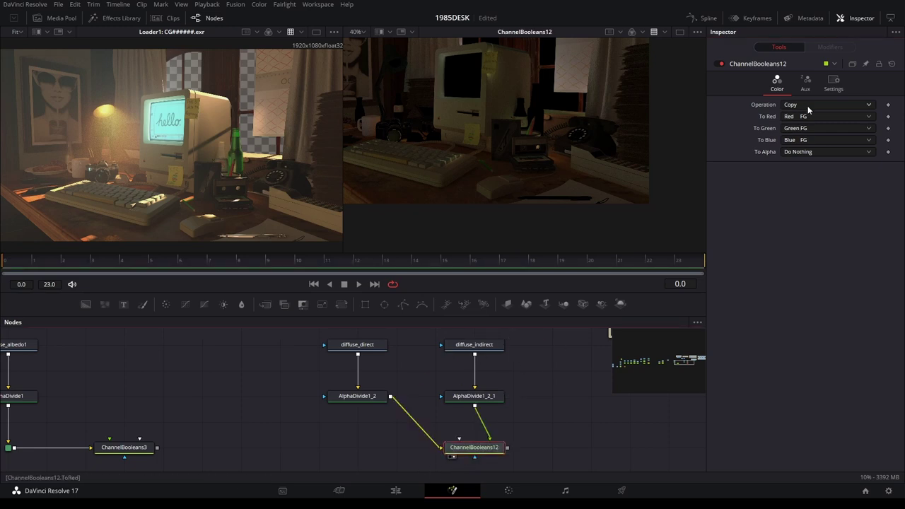
{"action": "scroll", "coordinate": [805, 104], "scroll_direction": "down", "scroll_amount": 1}
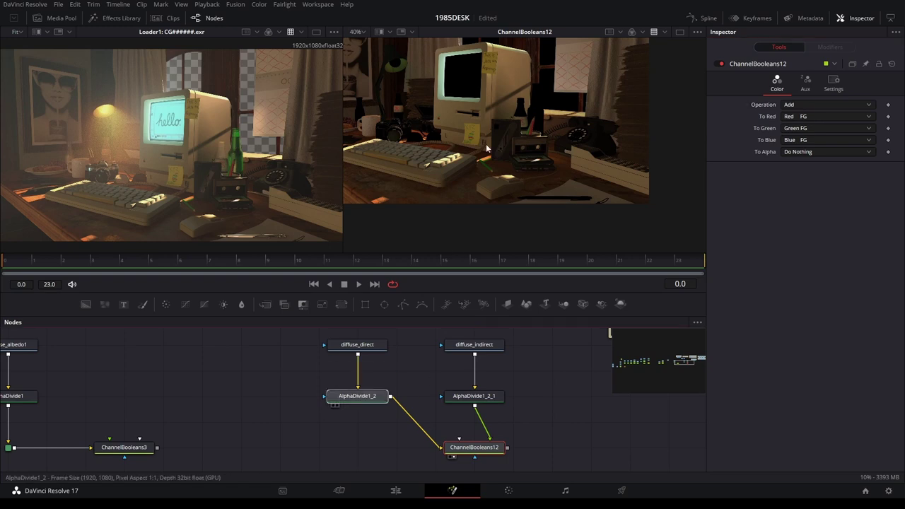
{"action": "key", "text": "2"}
{"action": "scroll", "coordinate": [532, 146], "scroll_direction": "up", "scroll_amount": 2}
{"action": "left_click_drag", "start_coordinate": [532, 147], "coordinate": [605, 70]}
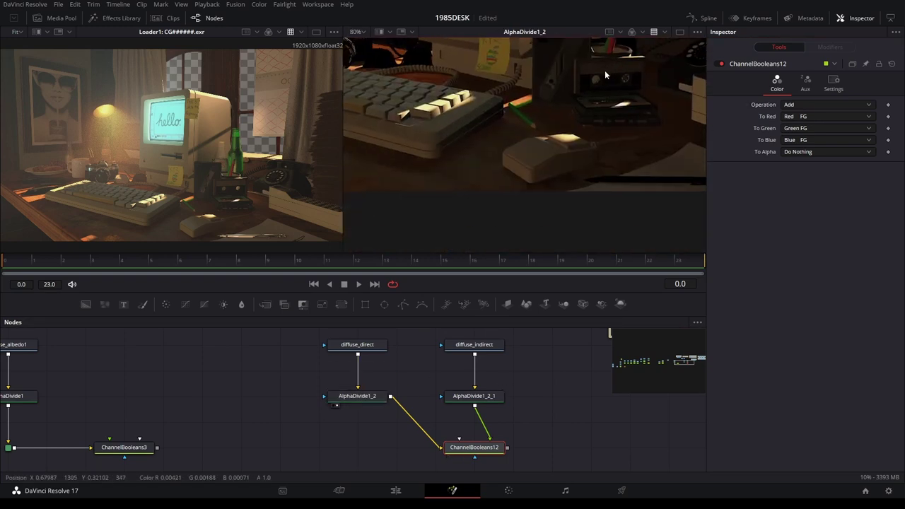
{"action": "left_click_drag", "start_coordinate": [525, 174], "coordinate": [536, 107]}
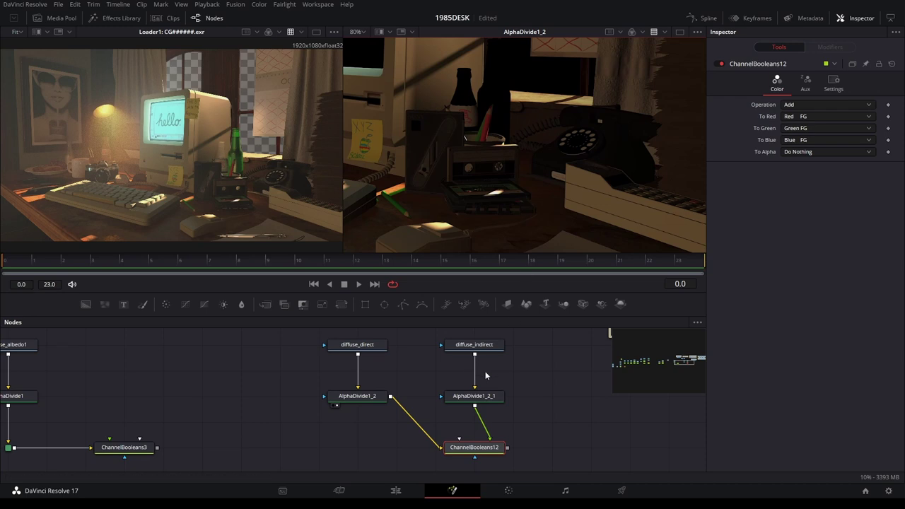
{"action": "left_click", "coordinate": [453, 405]}
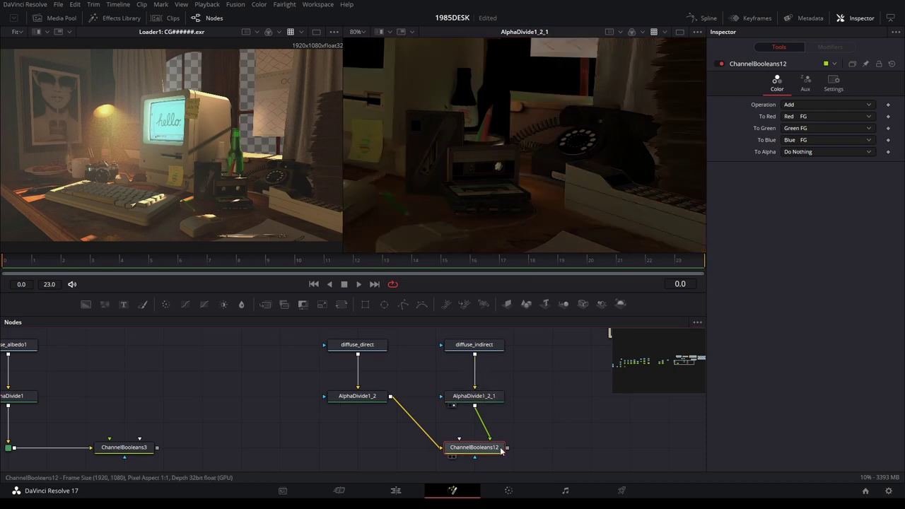
{"action": "key", "text": "2"}
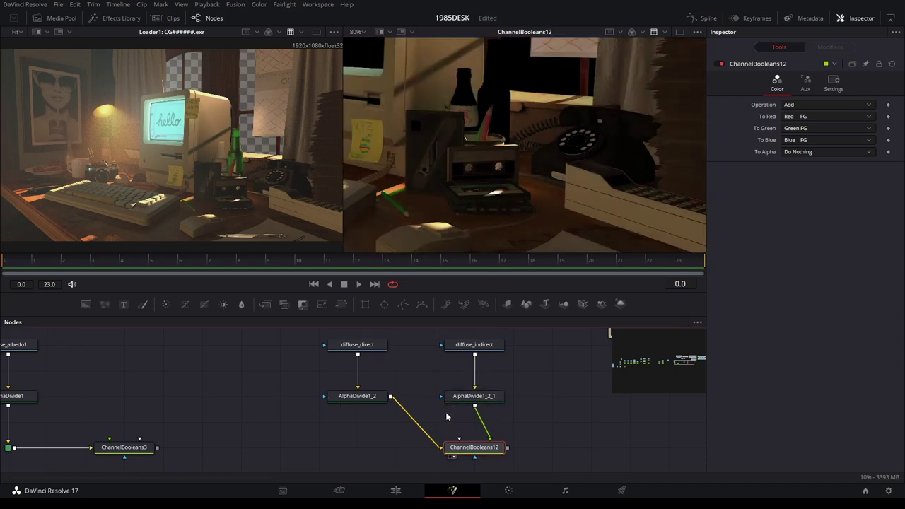
Toggle ChannelBooleans12 off and on twice to compare its Add effect
{"action": "left_click", "coordinate": [720, 64]}
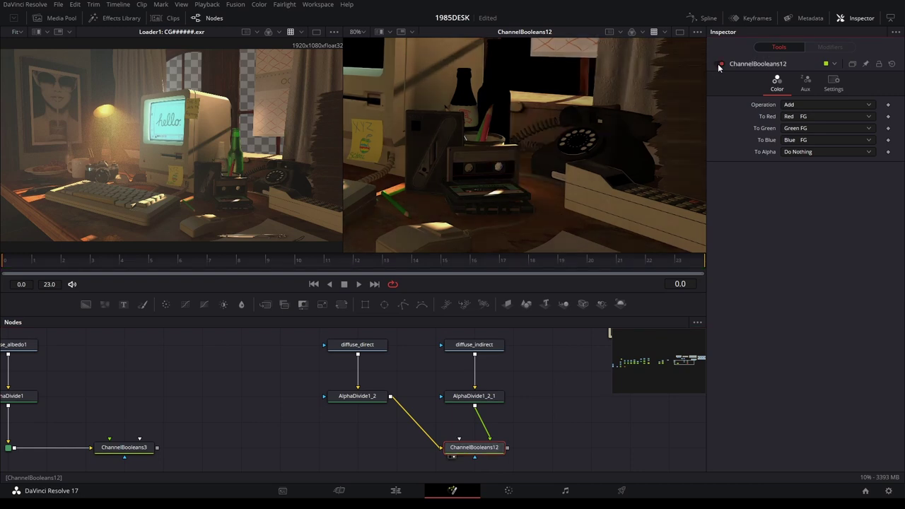
{"action": "left_click", "coordinate": [720, 64]}
{"action": "left_click", "coordinate": [720, 63]}
{"action": "left_click", "coordinate": [719, 63]}
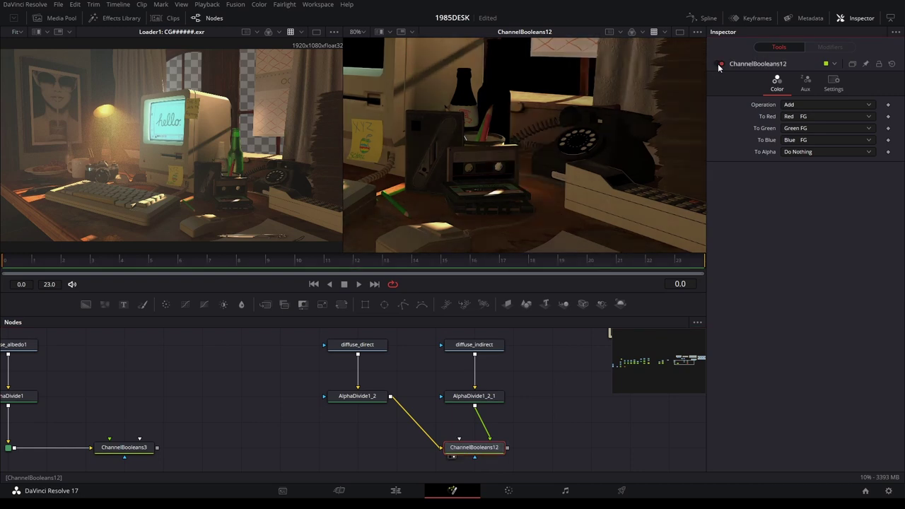
Bend the AlphaDivide1_2 link into a right angle through a PipeRouter2 corner
{"action": "left_click", "coordinate": [422, 433]}
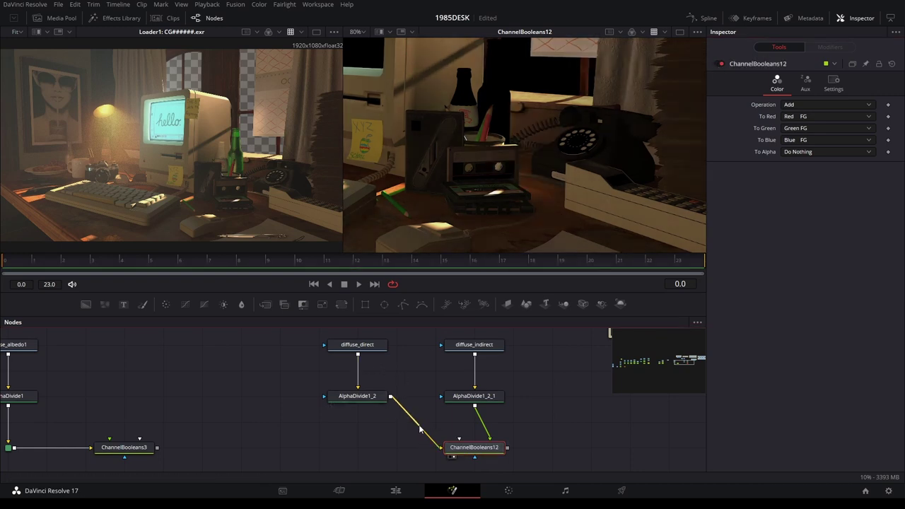
{"action": "mouse_move", "coordinate": [399, 436]}
{"action": "left_mouse_down"}
{"action": "mouse_move", "coordinate": [420, 413]}
{"action": "mouse_move", "coordinate": [359, 448]}
{"action": "left_mouse_up"}
{"action": "left_click", "coordinate": [409, 427], "text": "alt"}
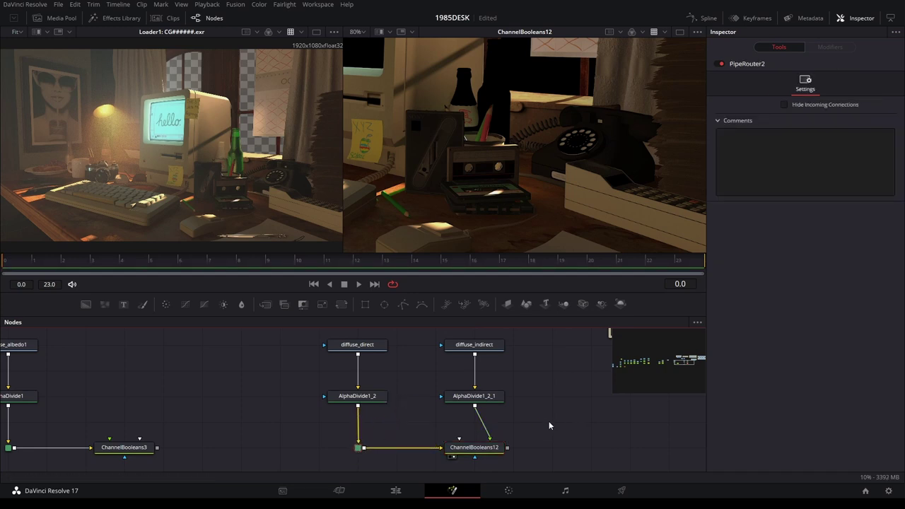
Shift the diffuse_albedo branch further left and place albedo1 left above it
{"action": "scroll", "coordinate": [547, 415], "scroll_direction": "down", "scroll_amount": 2}
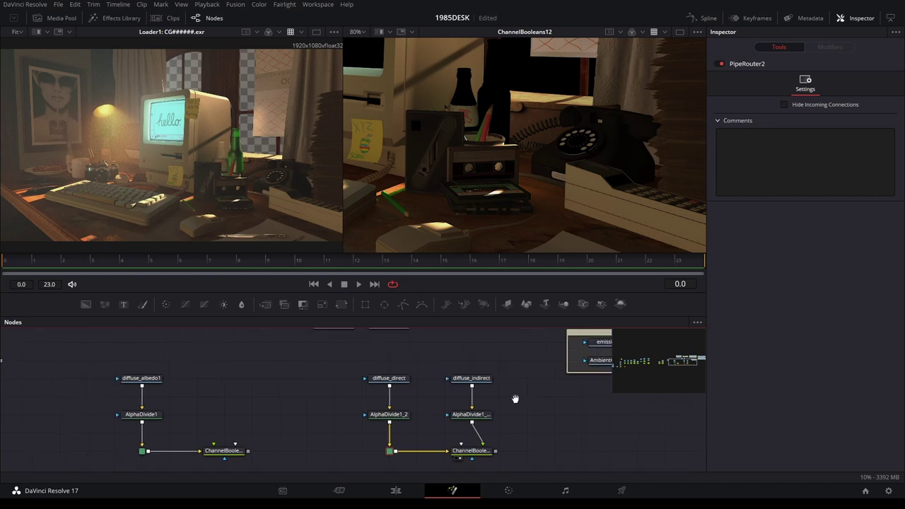
{"action": "mouse_move", "coordinate": [313, 400]}
{"action": "left_mouse_down"}
{"action": "mouse_move", "coordinate": [433, 351]}
{"action": "mouse_move", "coordinate": [219, 463]}
{"action": "left_mouse_up"}
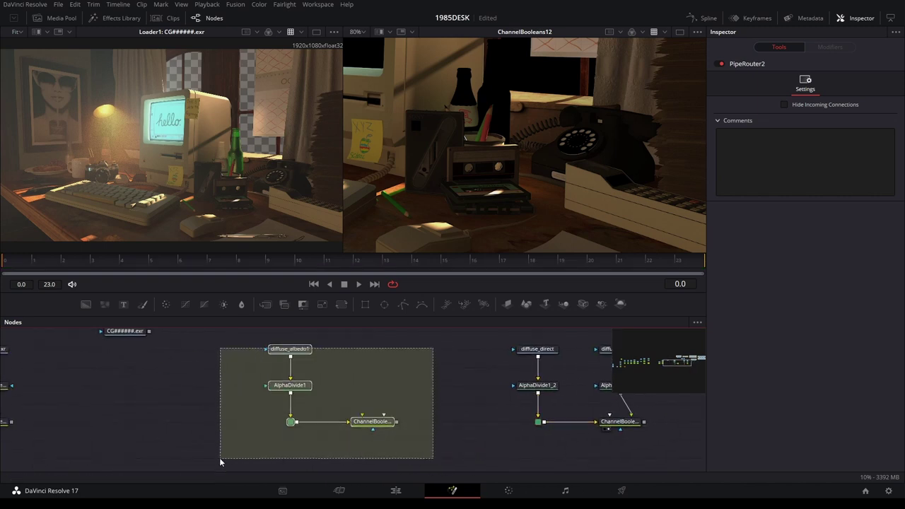
{"action": "left_click_drag", "start_coordinate": [386, 430], "coordinate": [303, 430]}
{"action": "left_click", "coordinate": [318, 422]}
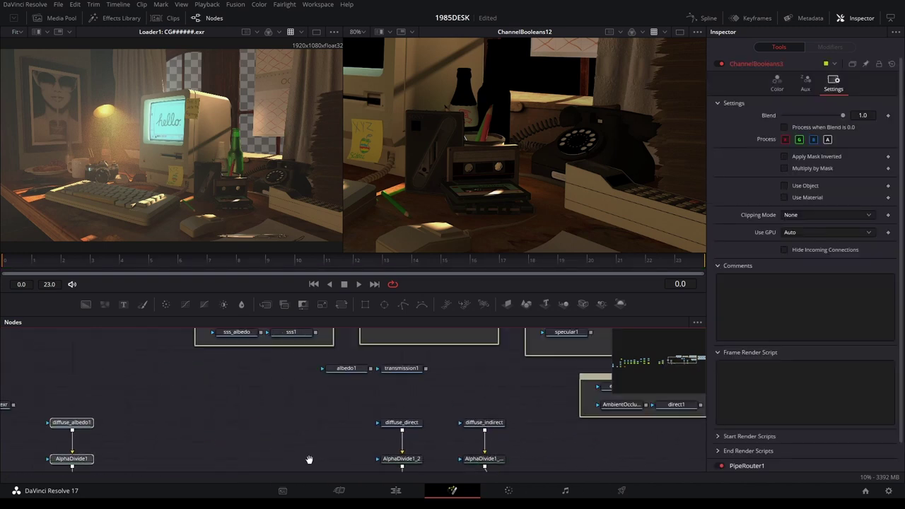
{"action": "left_click_drag", "start_coordinate": [238, 417], "coordinate": [315, 470]}
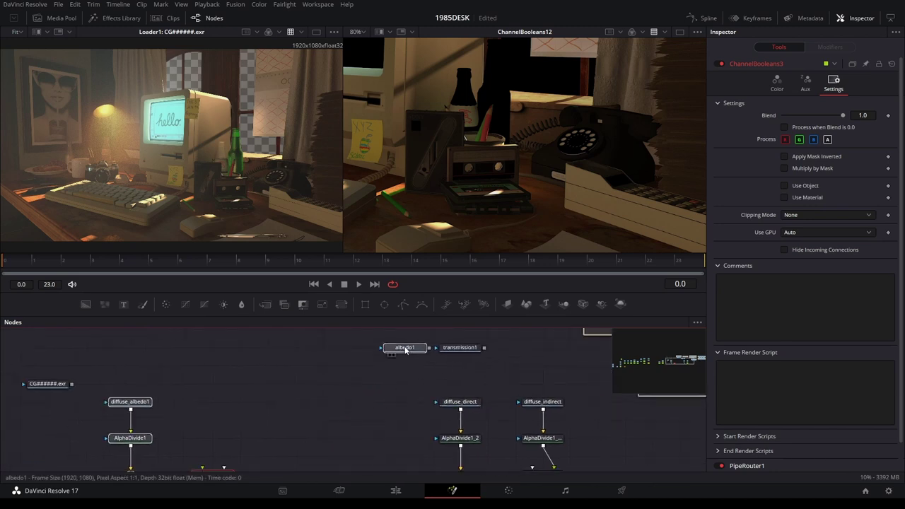
{"action": "left_click_drag", "start_coordinate": [404, 347], "coordinate": [130, 365]}
Move the diffuse_direct and diffuse_indirect branch nodes lower in the tree
{"action": "scroll", "coordinate": [417, 409], "scroll_direction": "right", "scroll_amount": 5}
{"action": "scroll", "coordinate": [417, 410], "scroll_direction": "down", "scroll_amount": 2}
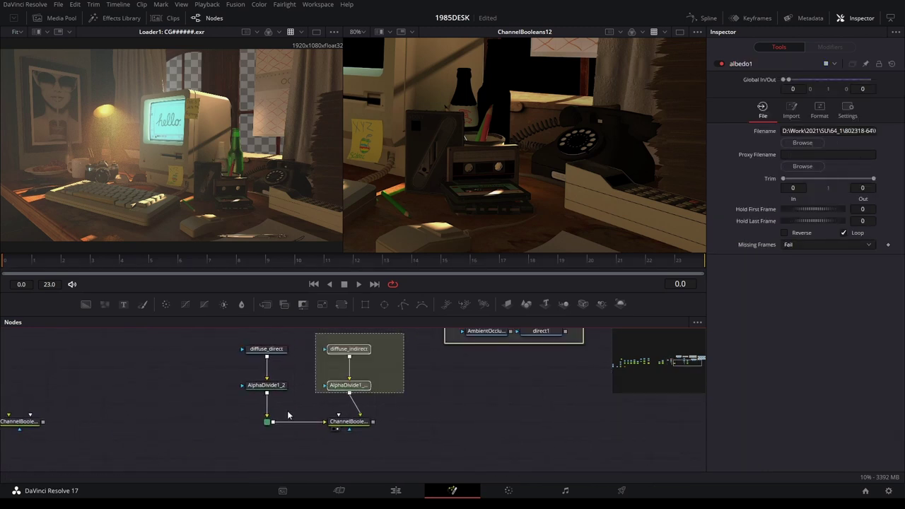
{"action": "left_click_drag", "start_coordinate": [404, 332], "coordinate": [222, 453]}
{"action": "left_click_drag", "start_coordinate": [353, 421], "coordinate": [348, 458]}
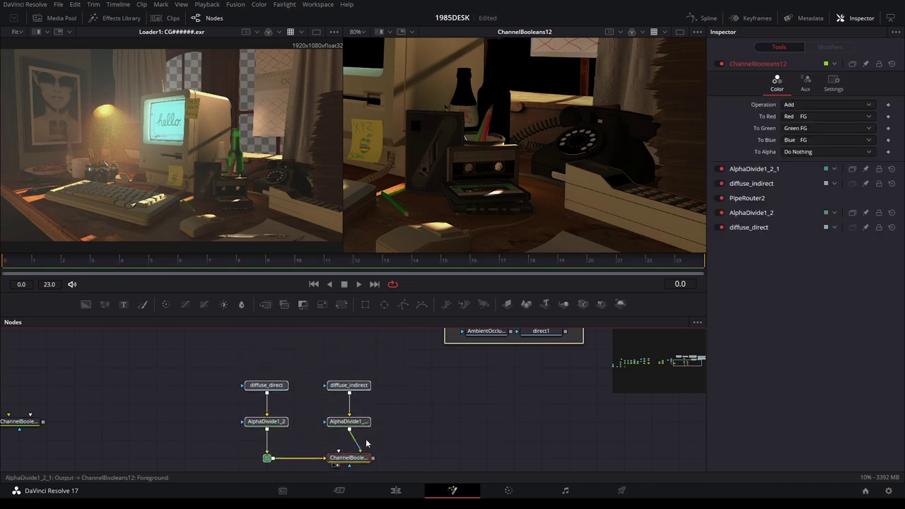
{"action": "scroll", "coordinate": [484, 113], "scroll_direction": "down", "scroll_amount": 3}
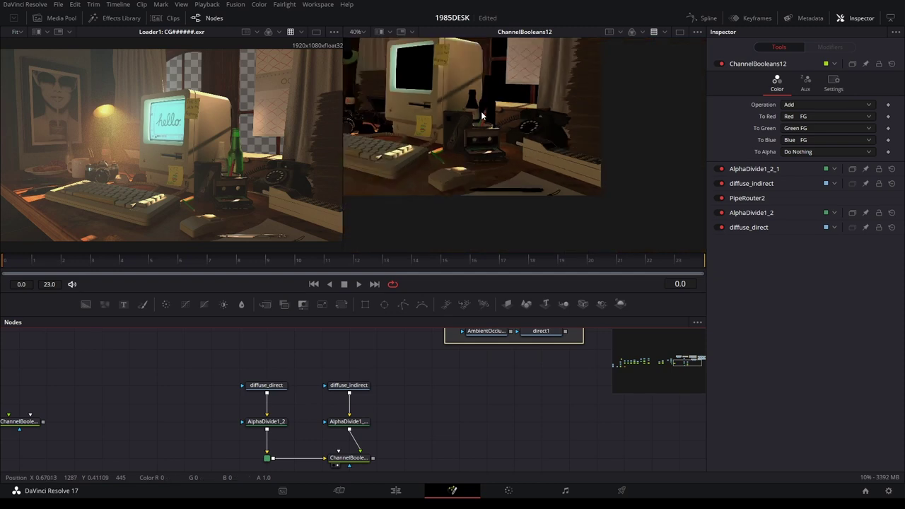
{"action": "scroll", "coordinate": [434, 121], "scroll_direction": "up", "scroll_amount": 1}
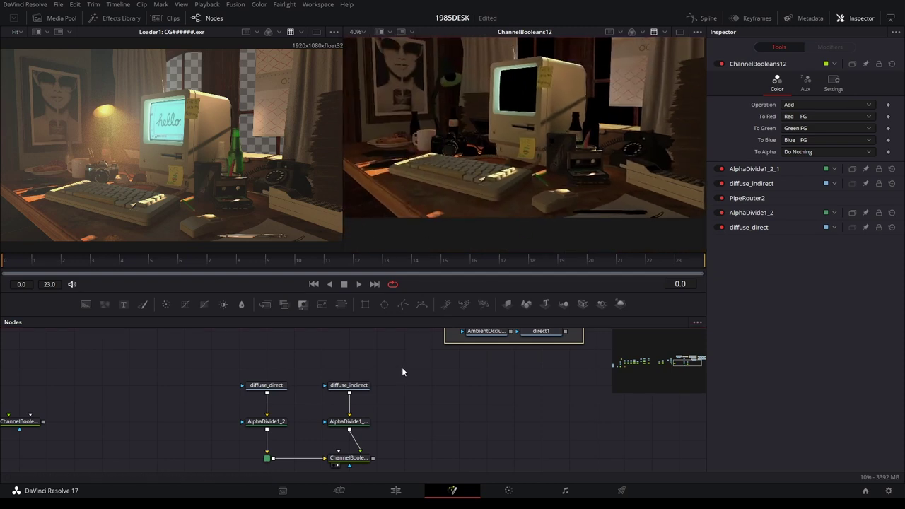
{"action": "scroll", "coordinate": [400, 369], "scroll_direction": "left", "scroll_amount": 5}
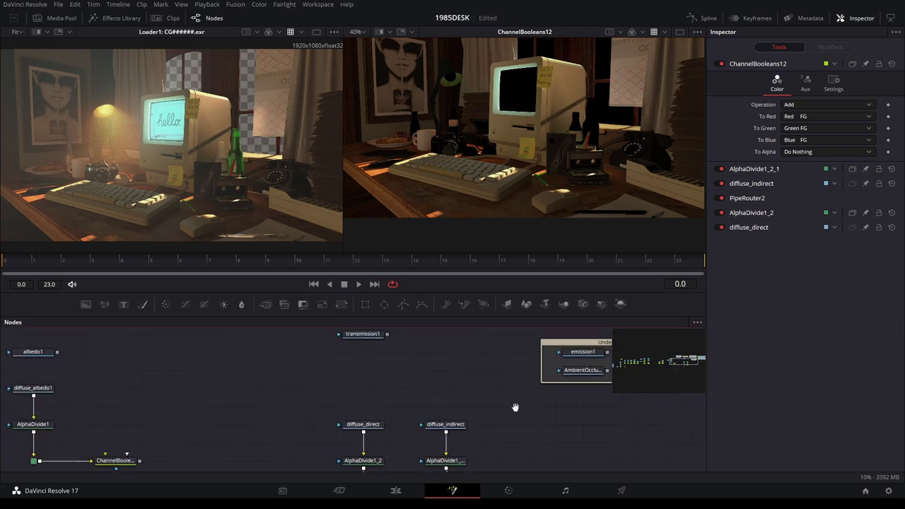
{"action": "scroll", "coordinate": [404, 409], "scroll_direction": "left", "scroll_amount": 1}
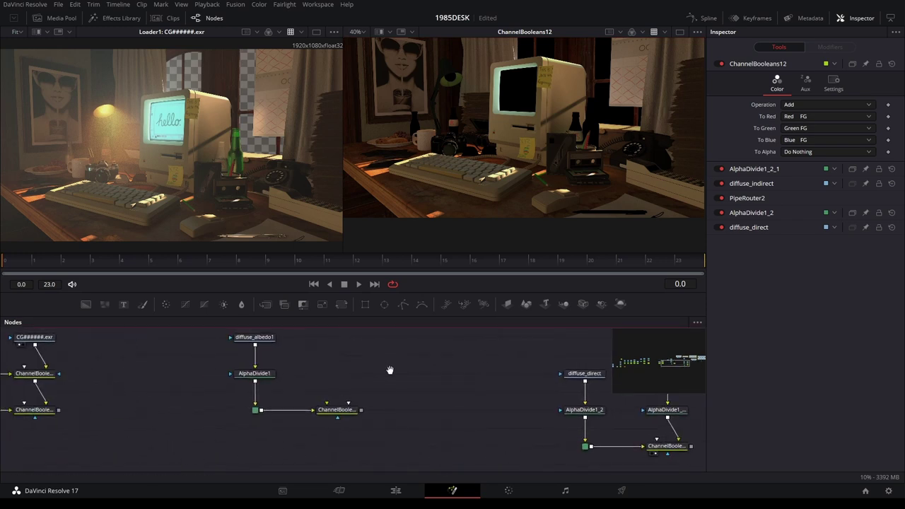
{"action": "scroll", "coordinate": [388, 392], "scroll_direction": "up", "scroll_amount": 2}
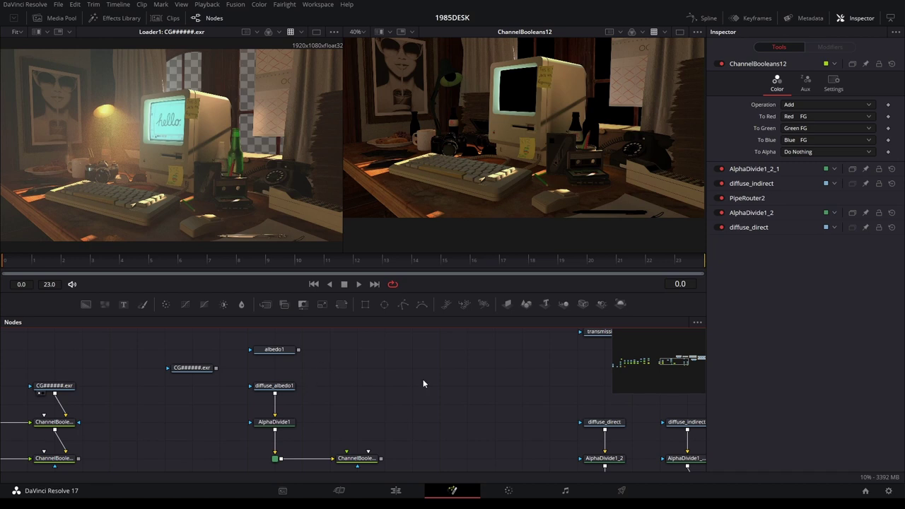
{"action": "left_click_drag", "start_coordinate": [274, 385], "coordinate": [406, 148]}
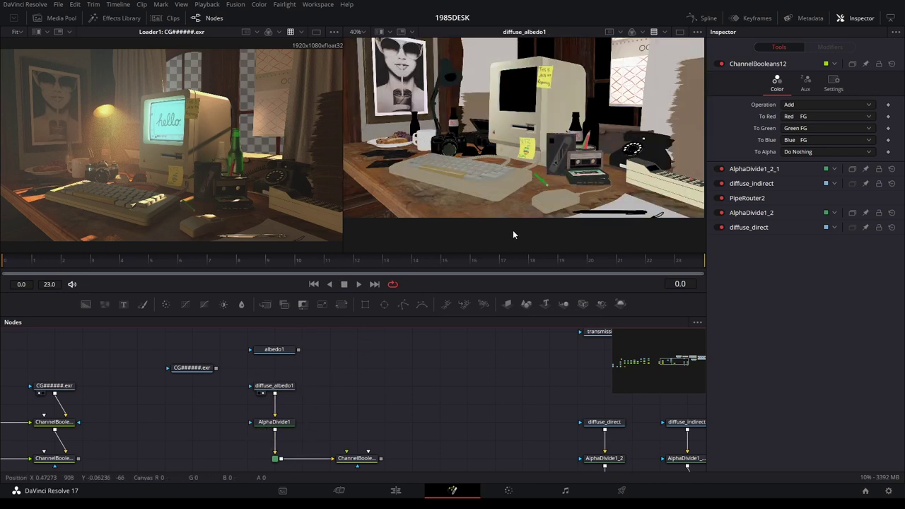
{"action": "left_click_drag", "start_coordinate": [519, 393], "coordinate": [355, 383]}
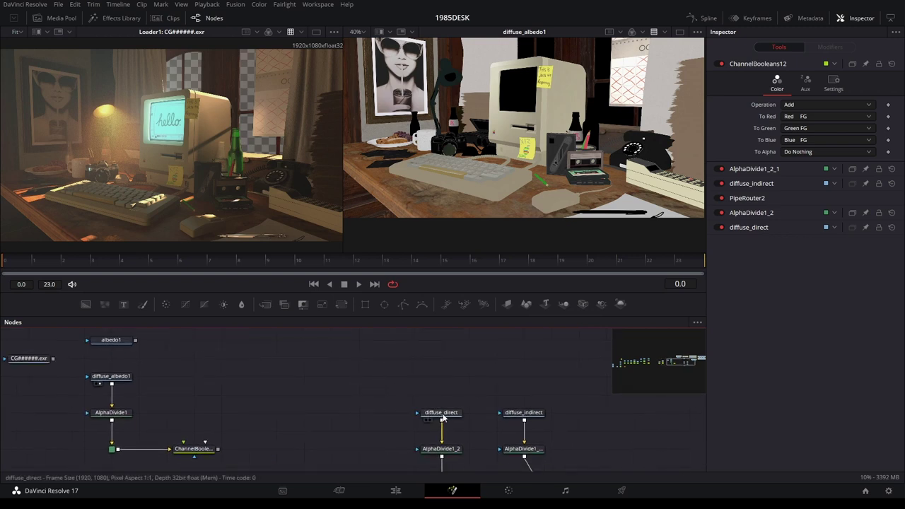
{"action": "left_click_drag", "start_coordinate": [443, 417], "coordinate": [498, 191]}
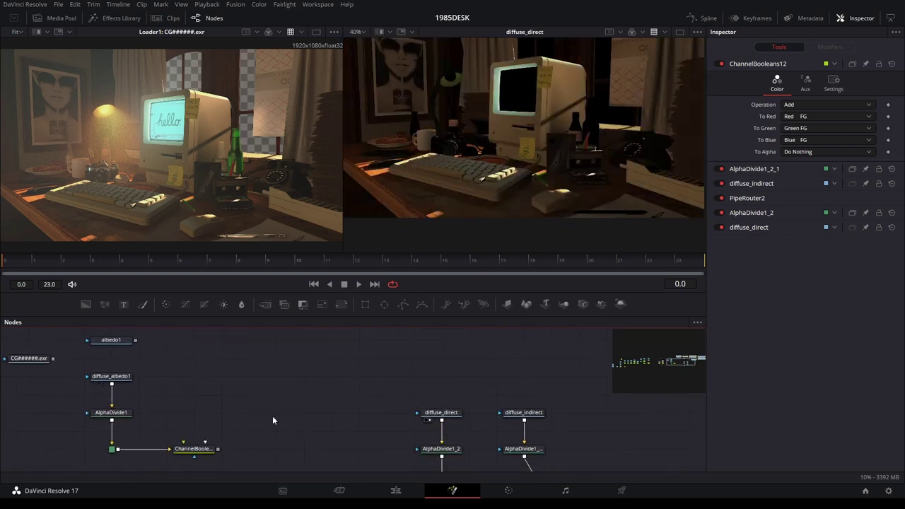
{"action": "left_click_drag", "start_coordinate": [272, 420], "coordinate": [368, 426]}
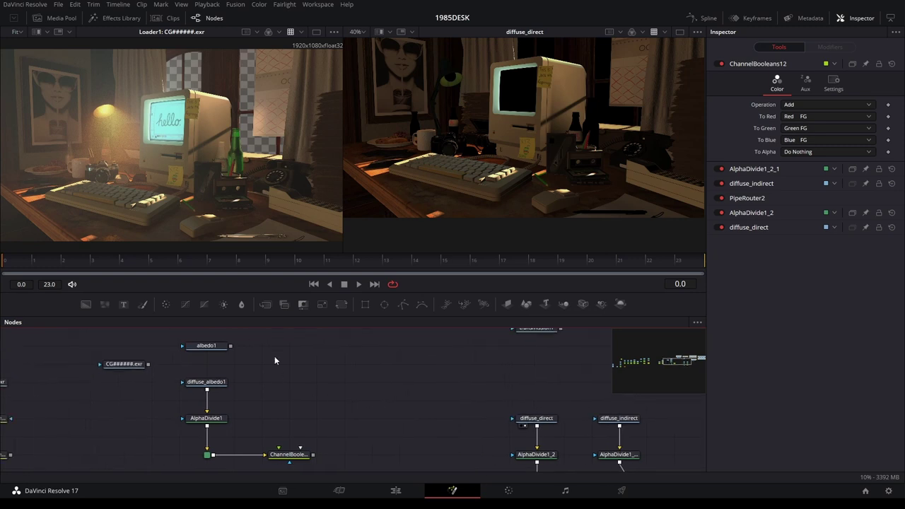
{"action": "scroll", "coordinate": [381, 380], "scroll_direction": "right", "scroll_amount": 3}
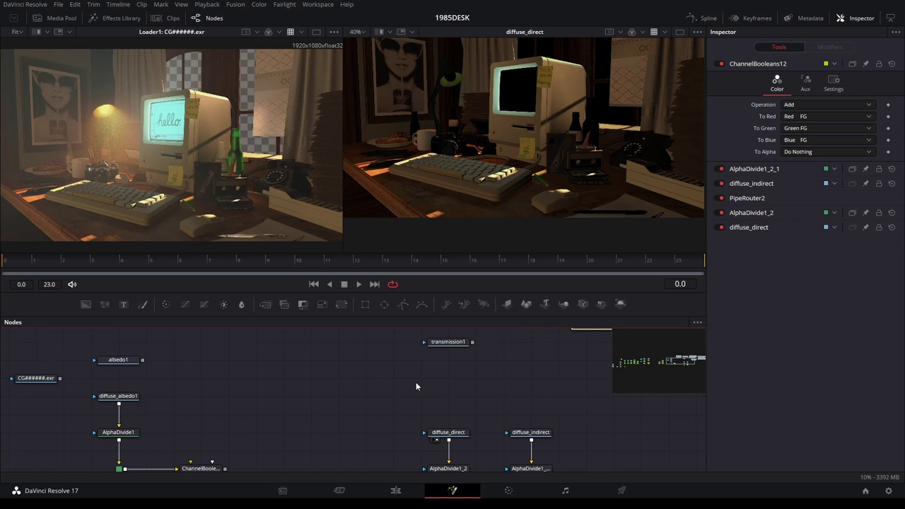
{"action": "scroll", "coordinate": [539, 379], "scroll_direction": "right", "scroll_amount": 3}
{"action": "scroll", "coordinate": [452, 415], "scroll_direction": "down", "scroll_amount": 2}
{"action": "scroll", "coordinate": [452, 416], "scroll_direction": "down", "scroll_amount": 1}
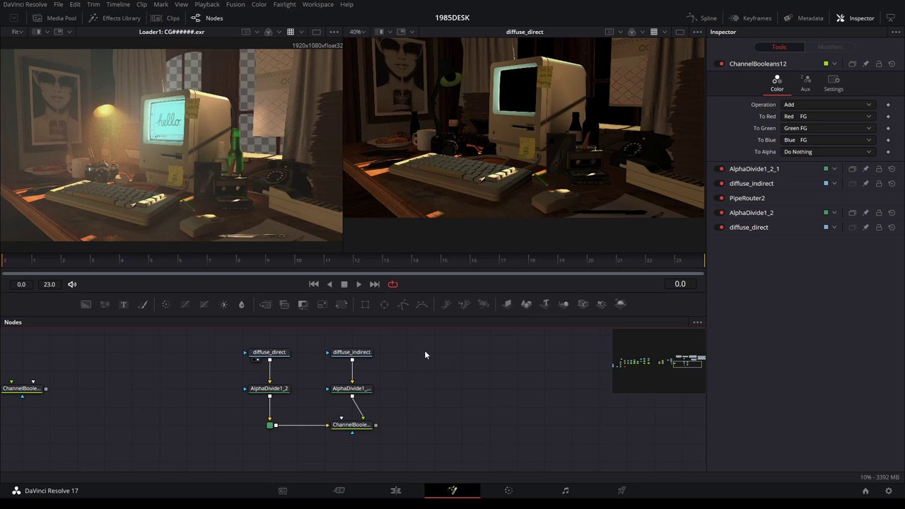
{"action": "scroll", "coordinate": [424, 354], "scroll_direction": "up", "scroll_amount": 2}
{"action": "scroll", "coordinate": [395, 374], "scroll_direction": "left", "scroll_amount": 2}
{"action": "scroll", "coordinate": [433, 431], "scroll_direction": "down", "scroll_amount": 1}
{"action": "scroll", "coordinate": [433, 432], "scroll_direction": "left", "scroll_amount": 1}
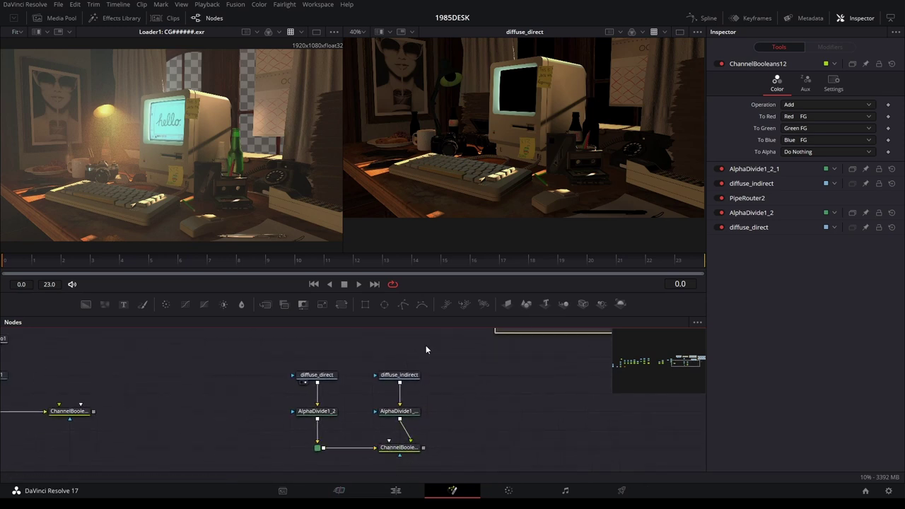
{"action": "scroll", "coordinate": [464, 420], "scroll_direction": "up", "scroll_amount": 1}
{"action": "scroll", "coordinate": [465, 420], "scroll_direction": "left", "scroll_amount": 1}
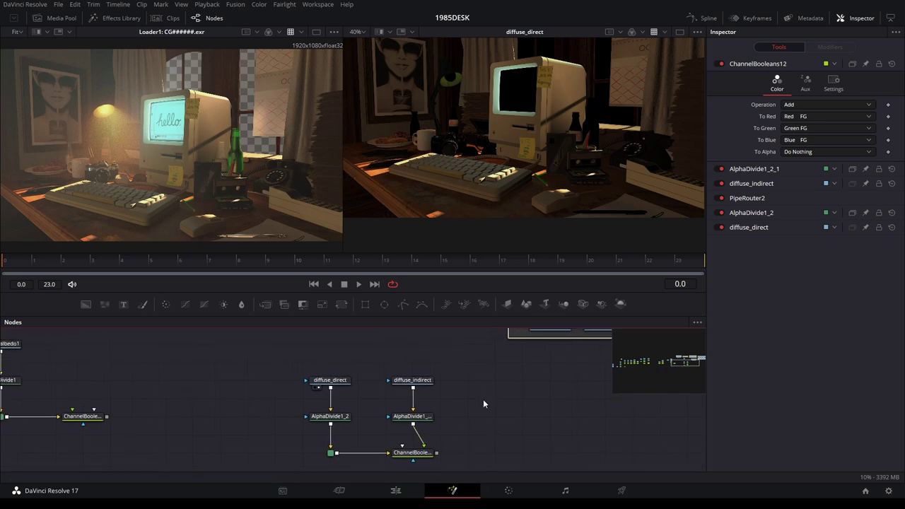
{"action": "mouse_move", "coordinate": [476, 376]}
{"action": "left_mouse_down"}
{"action": "mouse_move", "coordinate": [276, 449]}
{"action": "mouse_move", "coordinate": [281, 469]}
{"action": "left_mouse_up"}
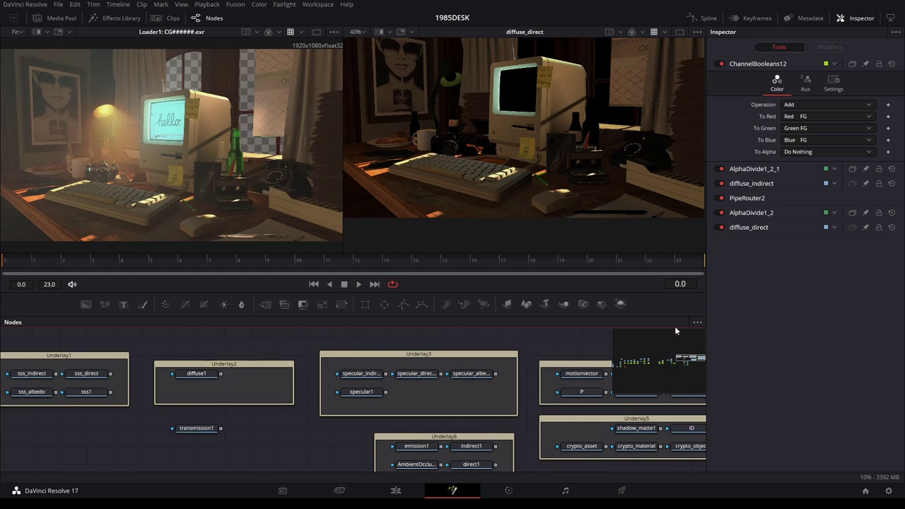
{"action": "left_click_drag", "start_coordinate": [268, 456], "coordinate": [445, 374]}
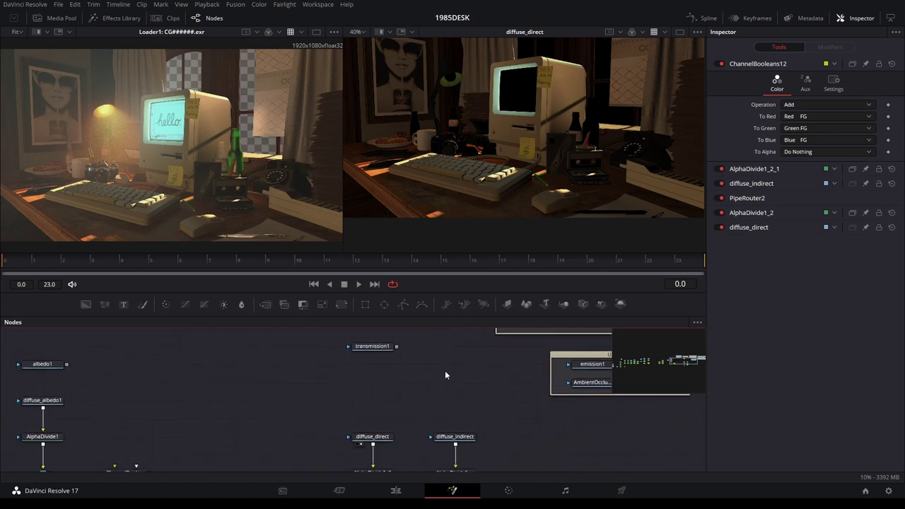
{"action": "mouse_move", "coordinate": [305, 418]}
{"action": "left_mouse_down"}
{"action": "mouse_move", "coordinate": [379, 365]}
{"action": "mouse_move", "coordinate": [232, 398]}
{"action": "left_mouse_up"}
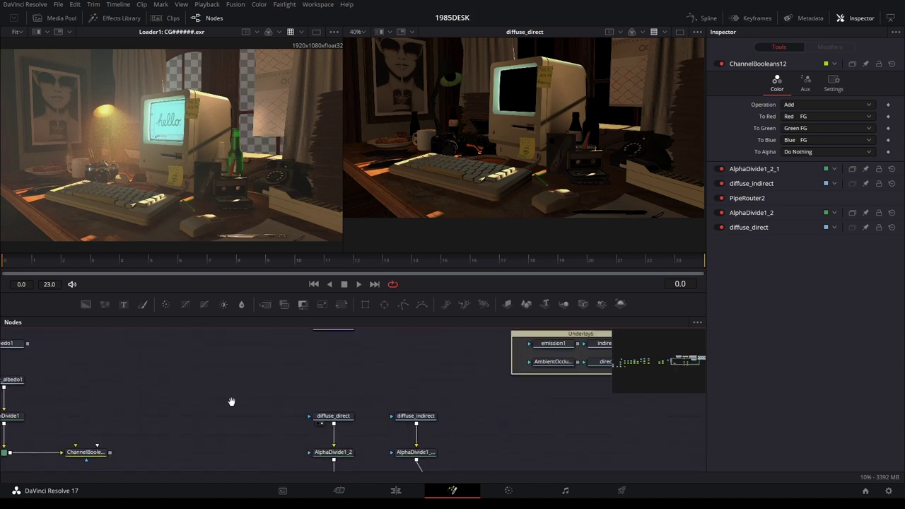
Select ChannelBooleans12 to show its Add operation taking red, green and blue from FG
{"action": "scroll", "coordinate": [360, 438], "scroll_direction": "down", "scroll_amount": 3}
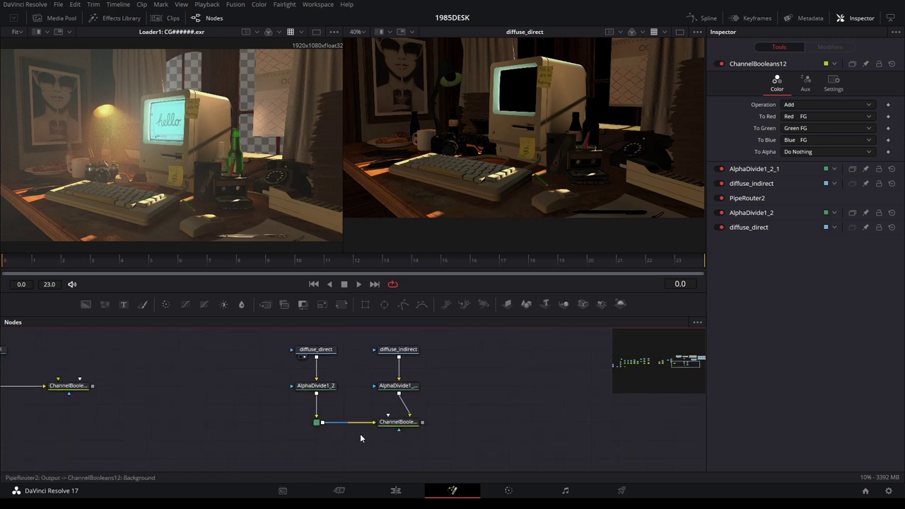
{"action": "left_click", "coordinate": [400, 422]}
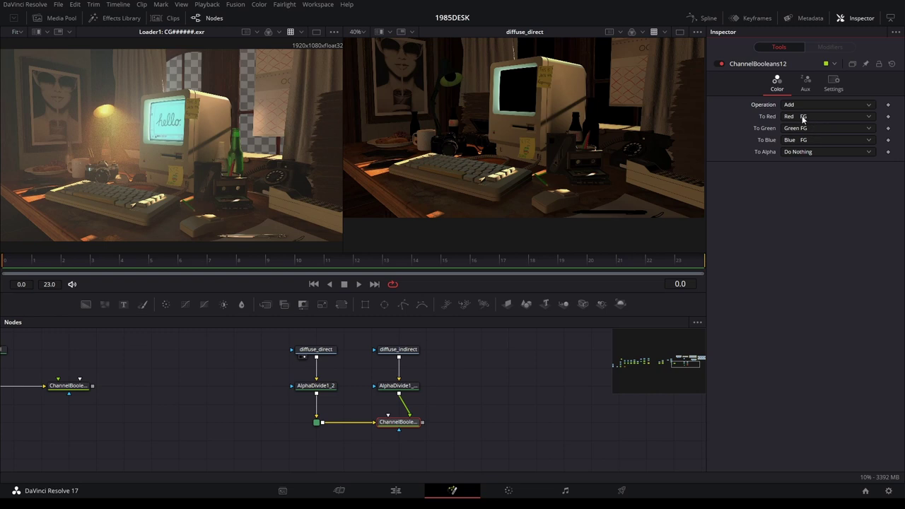
{"action": "scroll", "coordinate": [370, 383], "scroll_direction": "up", "scroll_amount": 2}
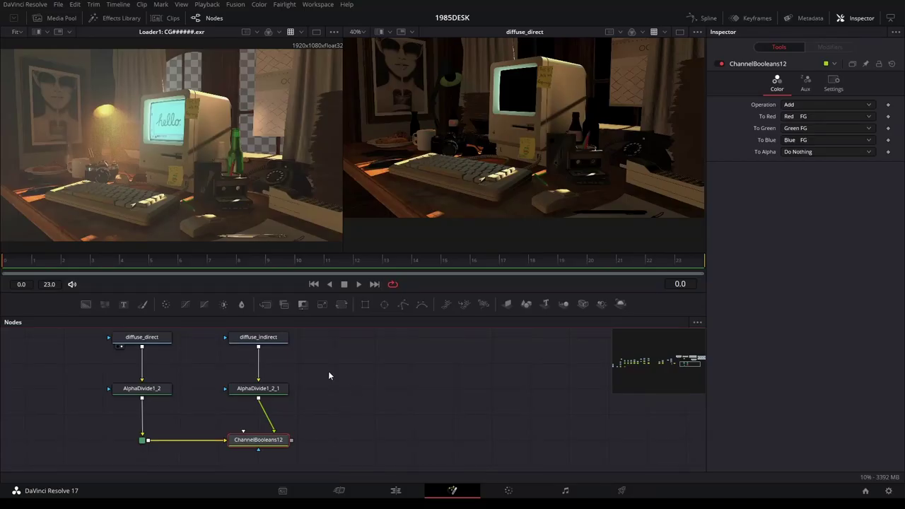
{"action": "left_click_drag", "start_coordinate": [331, 370], "coordinate": [384, 387]}
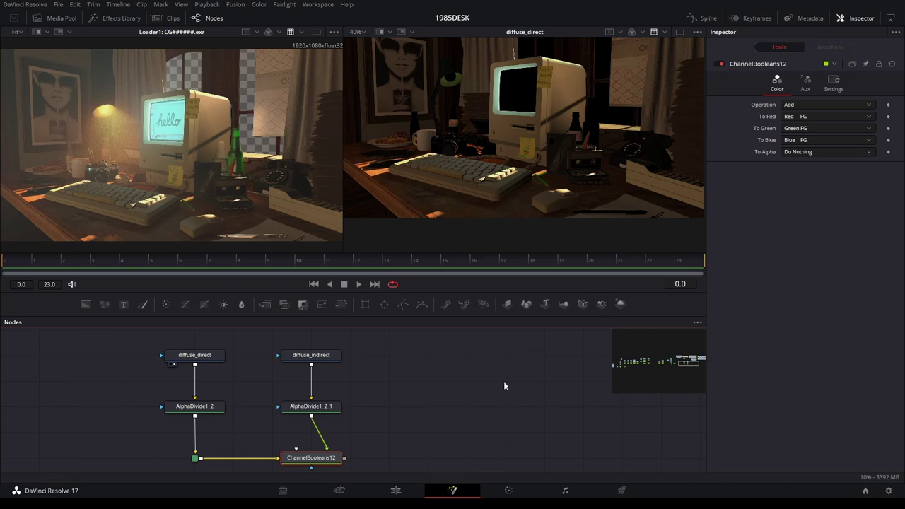
{"action": "left_click_drag", "start_coordinate": [502, 366], "coordinate": [470, 385]}
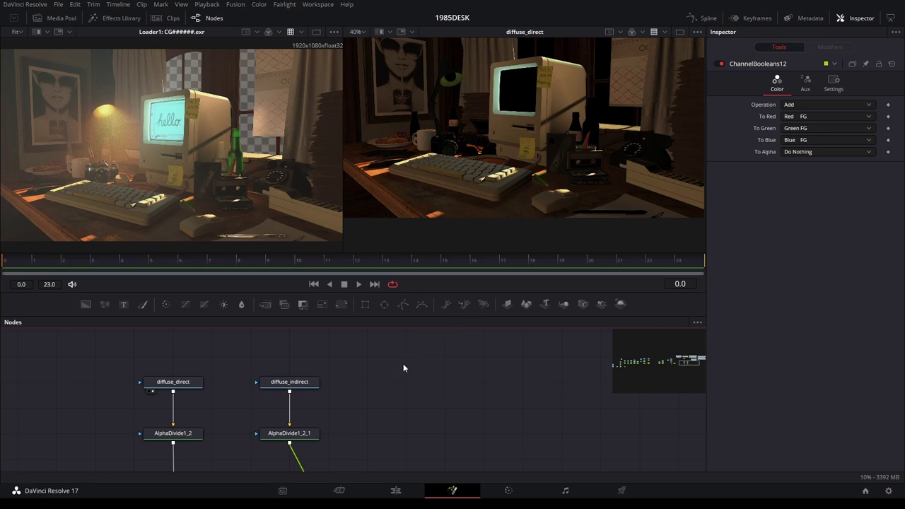
Move the Underlay6 group lower, next to the diffuse and AlphaDivide nodes
{"action": "scroll", "coordinate": [403, 363], "scroll_direction": "up", "scroll_amount": 3}
{"action": "scroll", "coordinate": [389, 410], "scroll_direction": "down", "scroll_amount": 3}
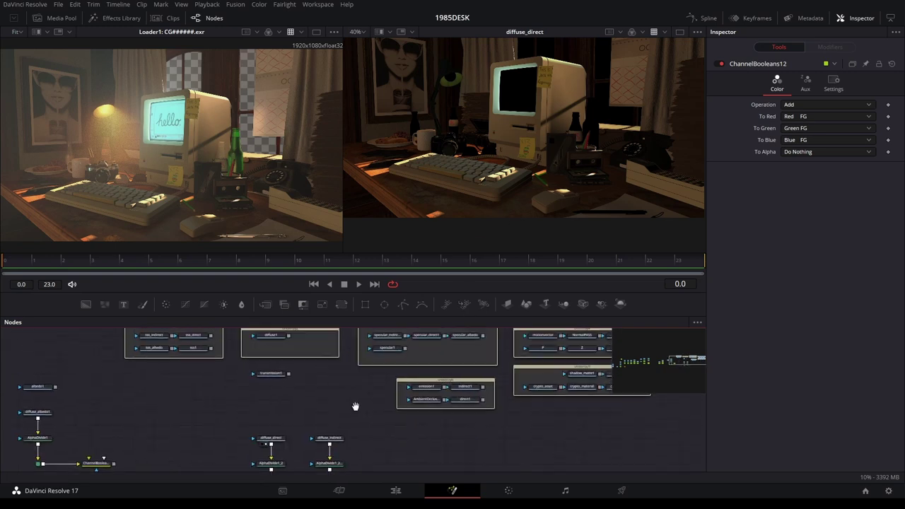
{"action": "scroll", "coordinate": [343, 414], "scroll_direction": "up", "scroll_amount": 3}
{"action": "scroll", "coordinate": [335, 416], "scroll_direction": "up", "scroll_amount": 2}
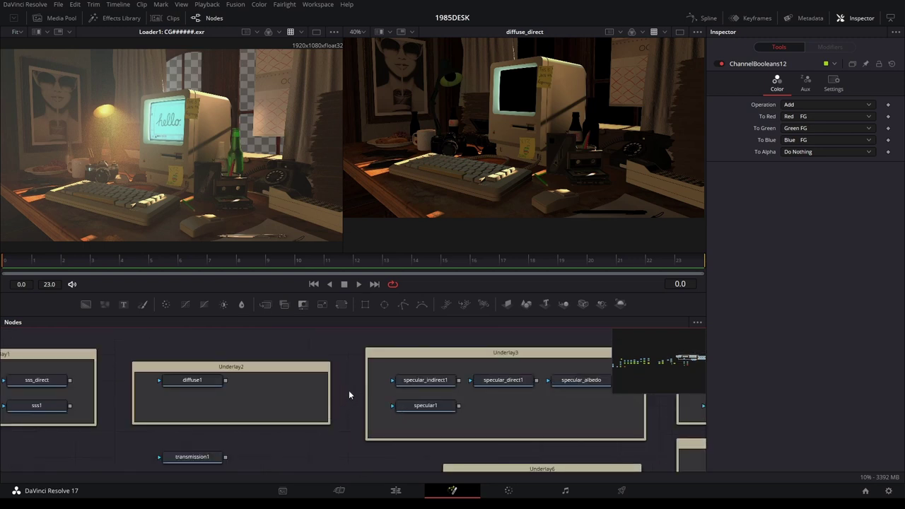
{"action": "mouse_move", "coordinate": [348, 390]}
{"action": "left_mouse_down"}
{"action": "mouse_move", "coordinate": [526, 380]}
{"action": "mouse_move", "coordinate": [215, 380]}
{"action": "left_mouse_up"}
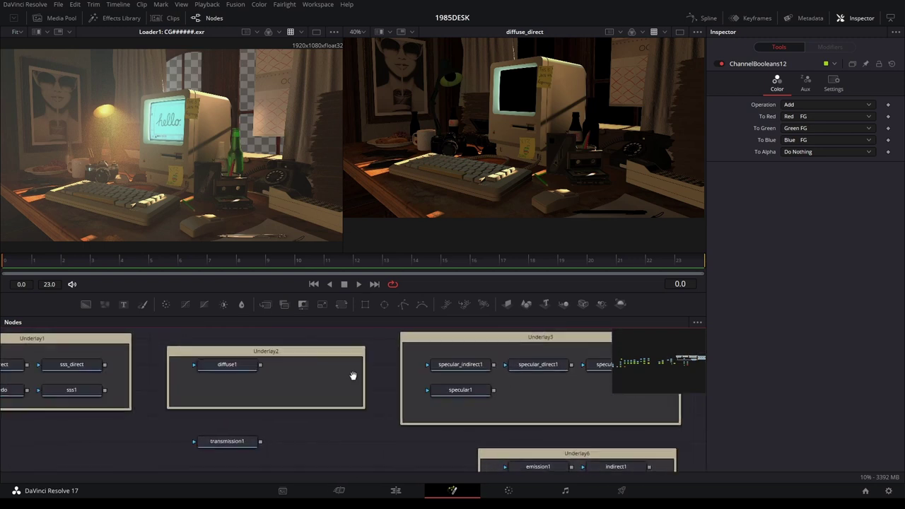
{"action": "left_click_drag", "start_coordinate": [287, 468], "coordinate": [155, 368]}
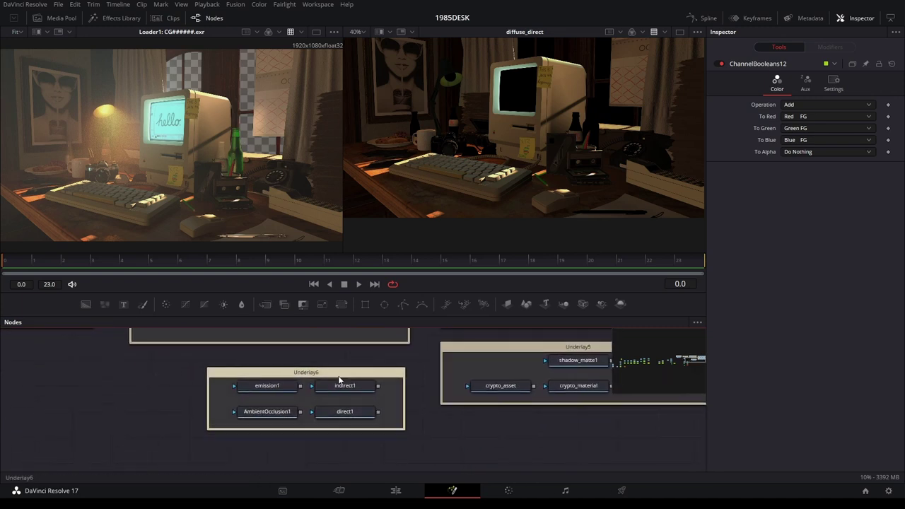
{"action": "left_click_drag", "start_coordinate": [428, 430], "coordinate": [489, 389]}
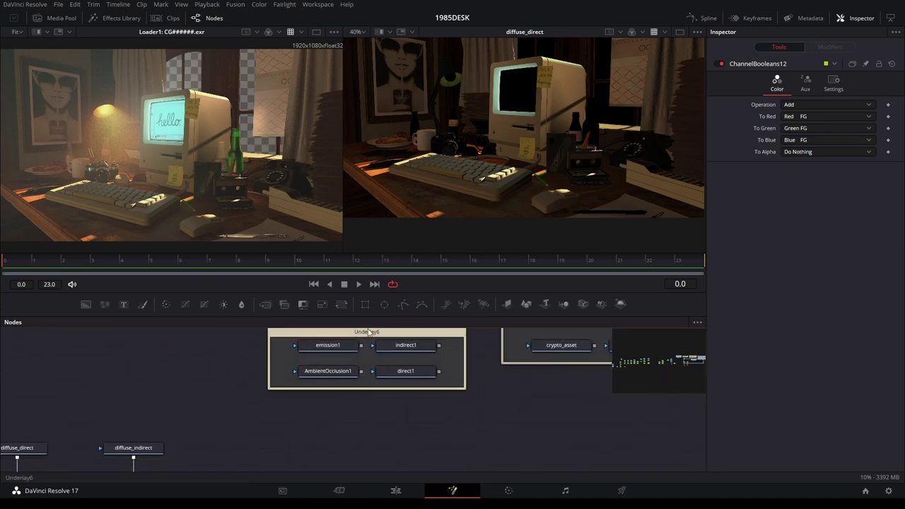
{"action": "left_click_drag", "start_coordinate": [393, 336], "coordinate": [393, 416]}
{"action": "left_click", "coordinate": [393, 416]}
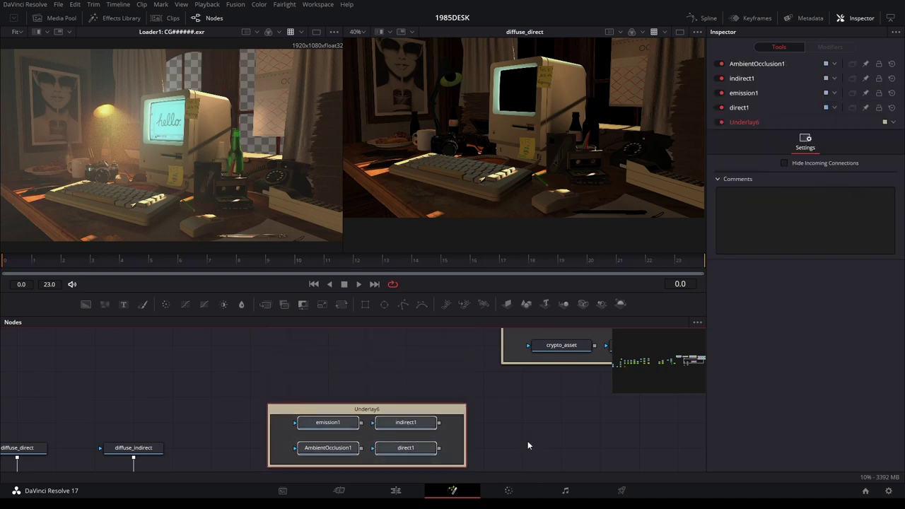
{"action": "left_click_drag", "start_coordinate": [528, 441], "coordinate": [511, 401]}
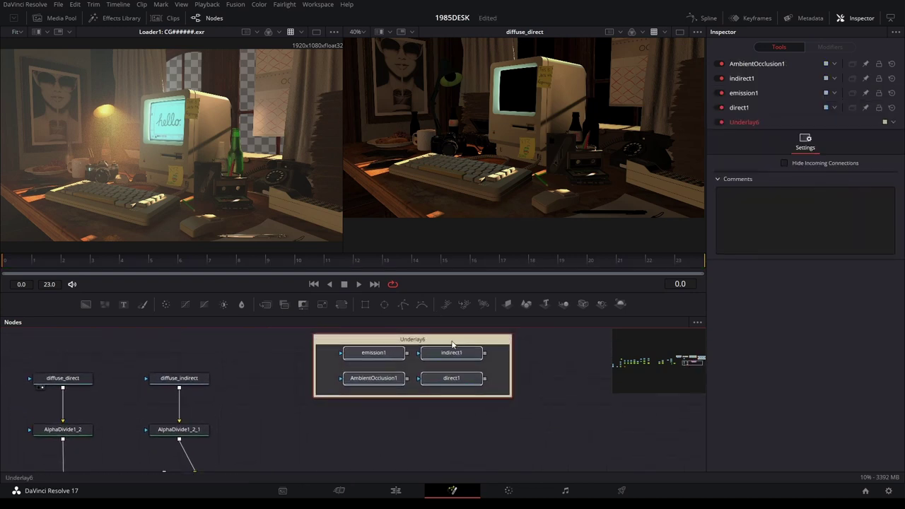
{"action": "left_click_drag", "start_coordinate": [454, 343], "coordinate": [460, 351]}
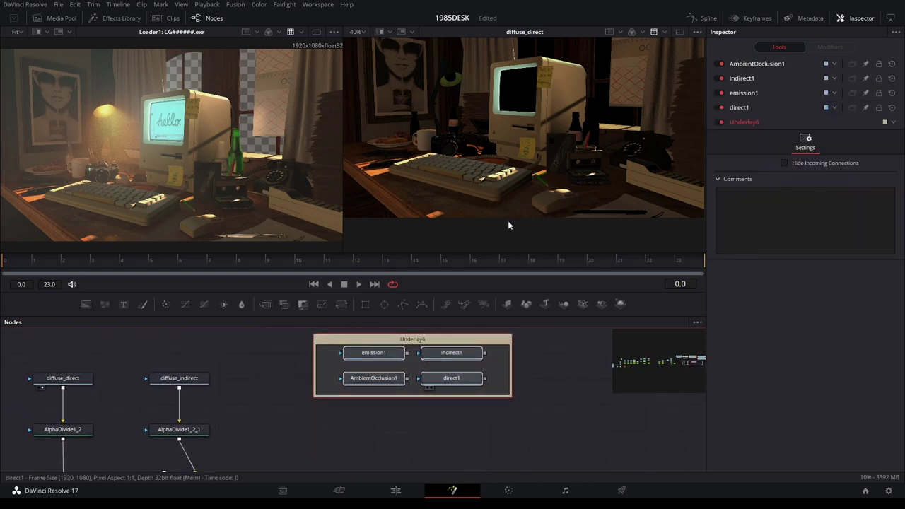
Preview the emission1 and AmbientOcclusion1 passes, then save the project
{"action": "left_click_drag", "start_coordinate": [458, 353], "coordinate": [512, 146]}
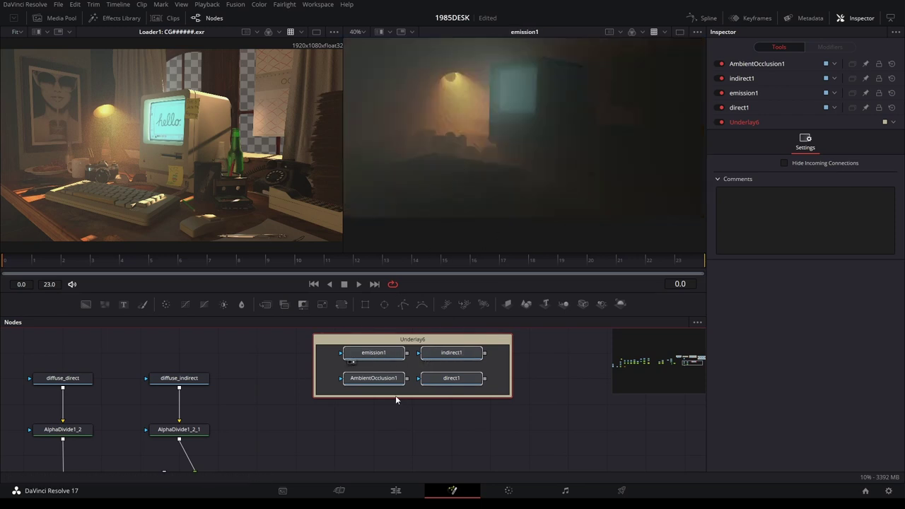
{"action": "left_click_drag", "start_coordinate": [387, 381], "coordinate": [563, 141]}
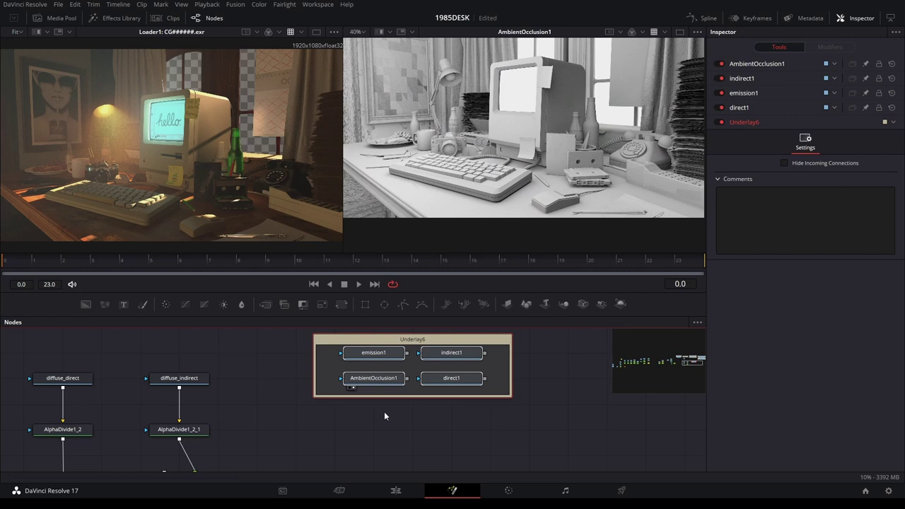
{"action": "left_click_drag", "start_coordinate": [385, 416], "coordinate": [275, 433]}
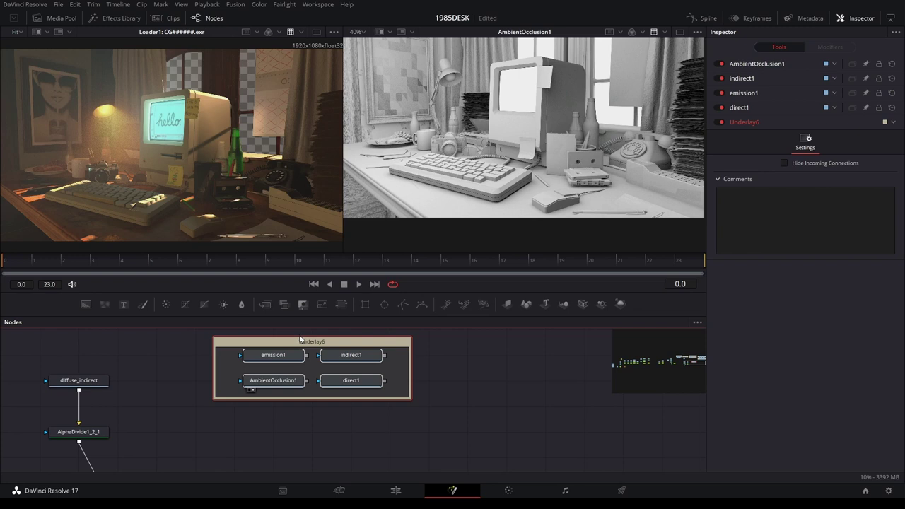
{"action": "left_click_drag", "start_coordinate": [263, 437], "coordinate": [405, 434]}
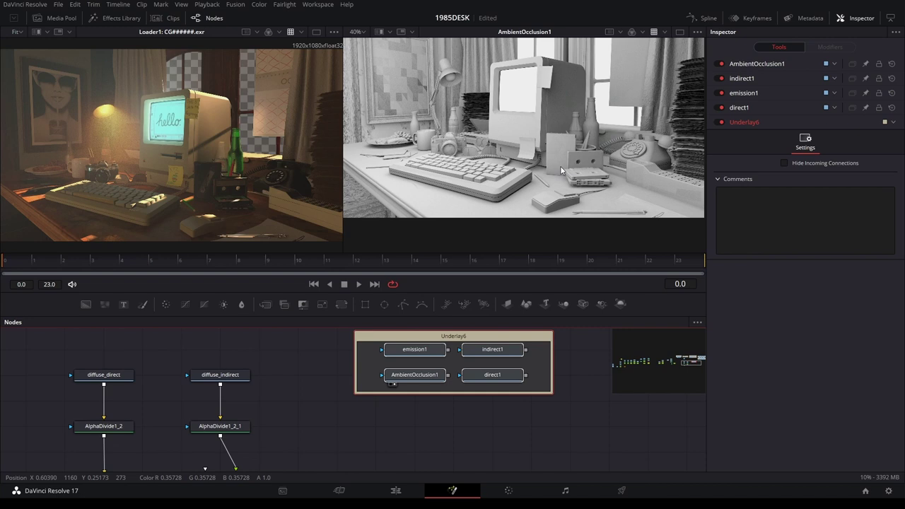
{"action": "left_click", "coordinate": [482, 432]}
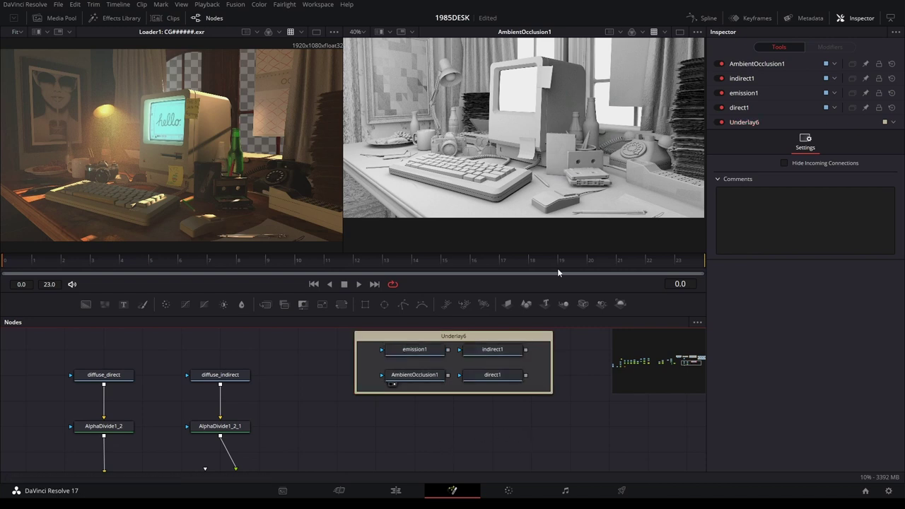
{"action": "scroll", "coordinate": [509, 123], "scroll_direction": "down", "scroll_amount": 3}
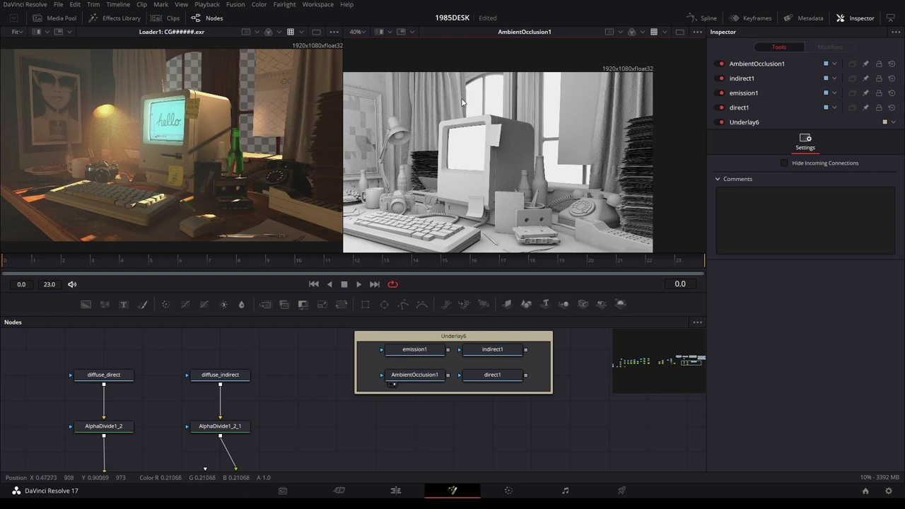
{"action": "key", "text": "ctrl+s"}
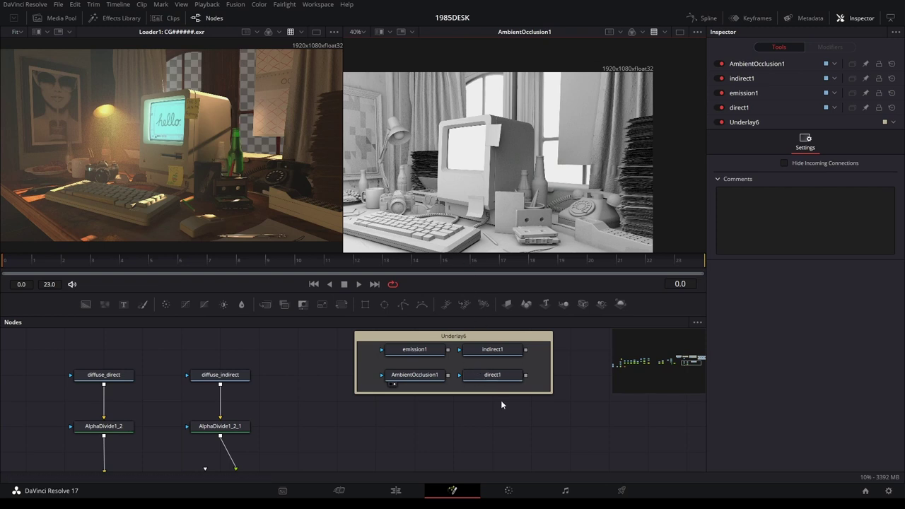
Preview the direct1 and indirect1 passes and raise the Underlay6 group slightly
{"action": "left_click", "coordinate": [500, 377]}
{"action": "key", "text": "2"}
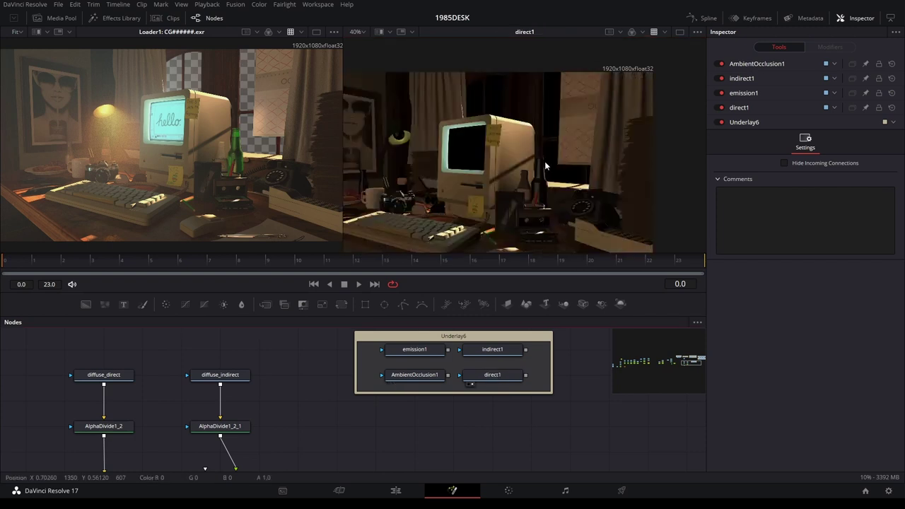
{"action": "left_click_drag", "start_coordinate": [510, 349], "coordinate": [560, 166]}
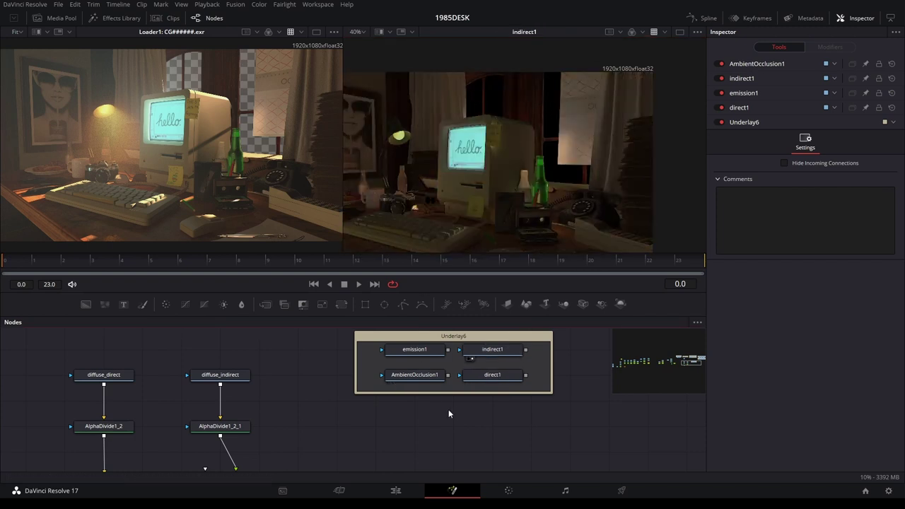
{"action": "mouse_move", "coordinate": [434, 428]}
{"action": "left_mouse_down"}
{"action": "mouse_move", "coordinate": [516, 413]}
{"action": "mouse_move", "coordinate": [367, 361]}
{"action": "mouse_move", "coordinate": [367, 333]}
{"action": "left_mouse_up"}
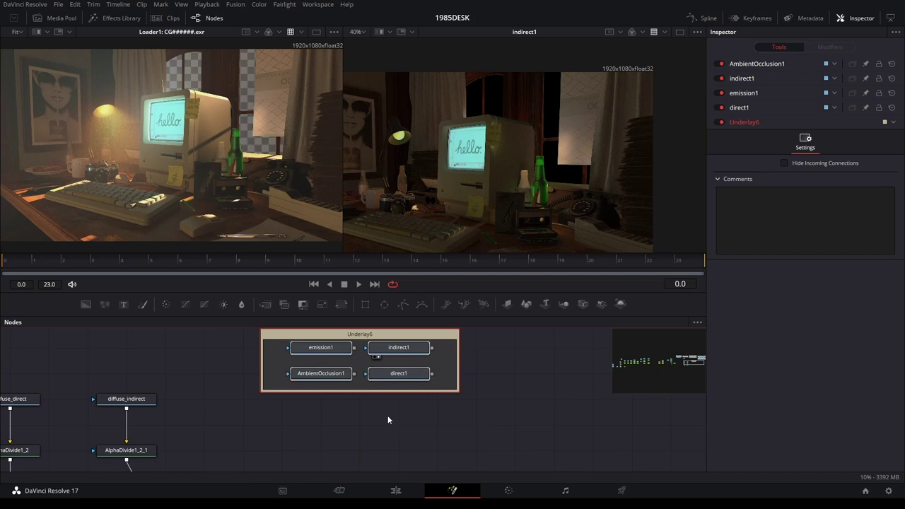
{"action": "left_click_drag", "start_coordinate": [387, 418], "coordinate": [470, 397]}
{"action": "left_click", "coordinate": [470, 397]}
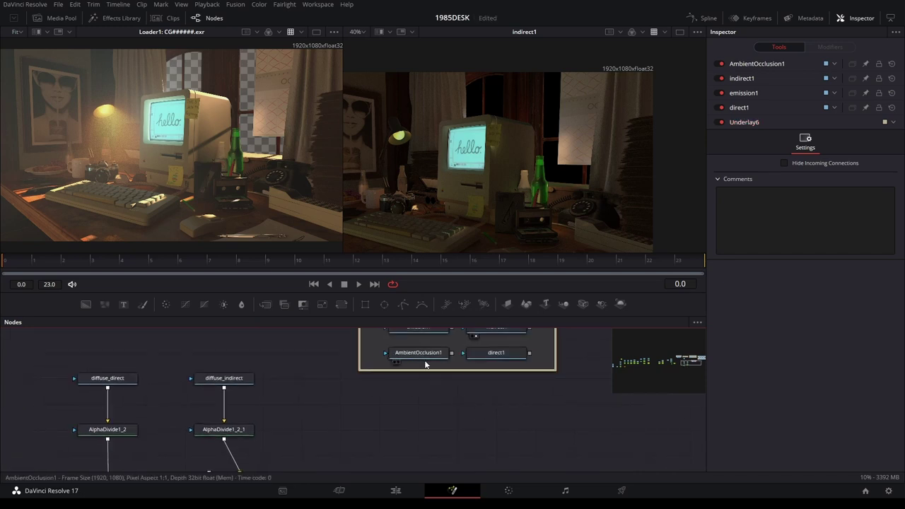
Pull AmbientOcclusion1 out of the Underlay6 group and move the group up out of the way
{"action": "left_click_drag", "start_coordinate": [425, 365], "coordinate": [428, 440]}
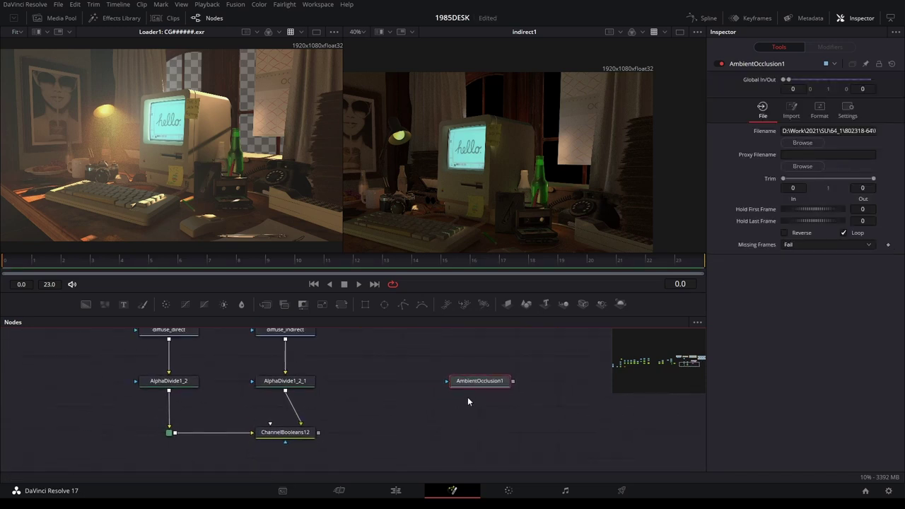
{"action": "left_click_drag", "start_coordinate": [467, 396], "coordinate": [549, 436]}
{"action": "left_click_drag", "start_coordinate": [506, 395], "coordinate": [387, 456]}
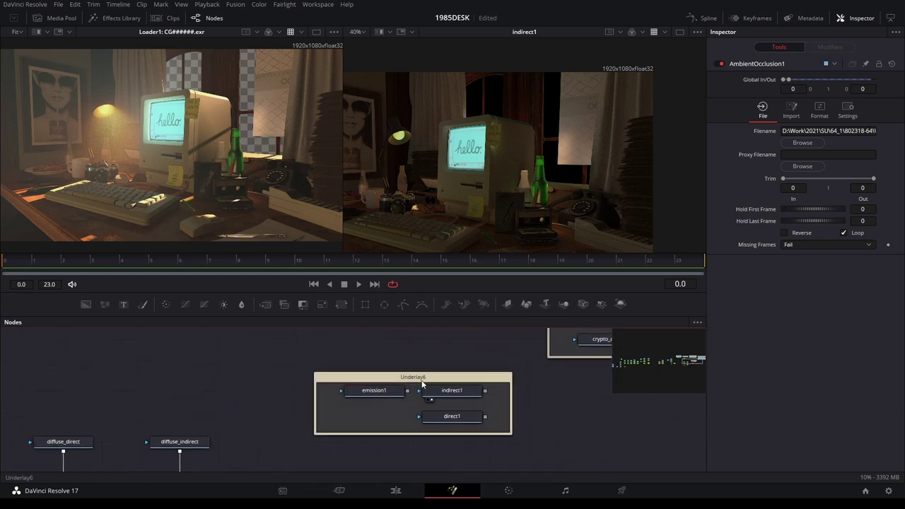
{"action": "left_click_drag", "start_coordinate": [424, 384], "coordinate": [423, 360]}
{"action": "left_click_drag", "start_coordinate": [385, 471], "coordinate": [450, 425]}
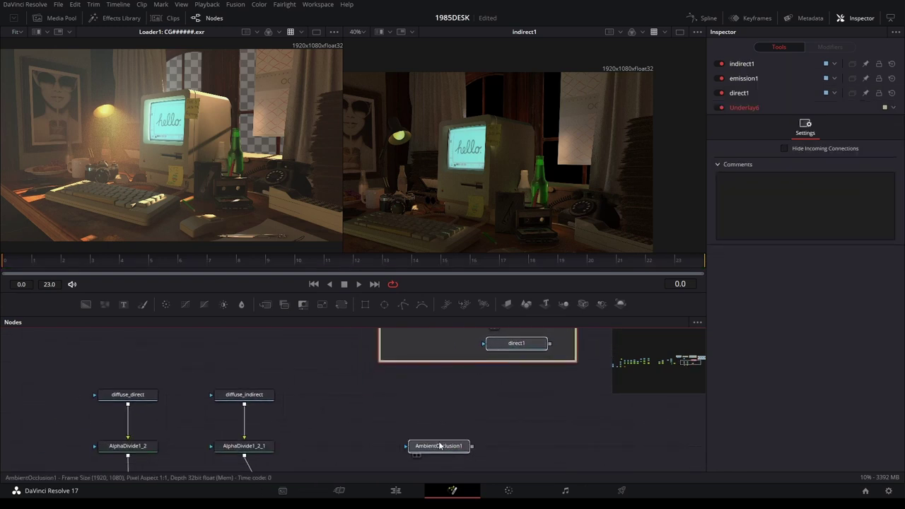
Paste a copy of AlphaDivide1_2_1 under AmbientOcclusion1 and connect AmbientOcclusion1 into it
{"action": "left_click", "coordinate": [395, 406]}
{"action": "left_click", "coordinate": [309, 415]}
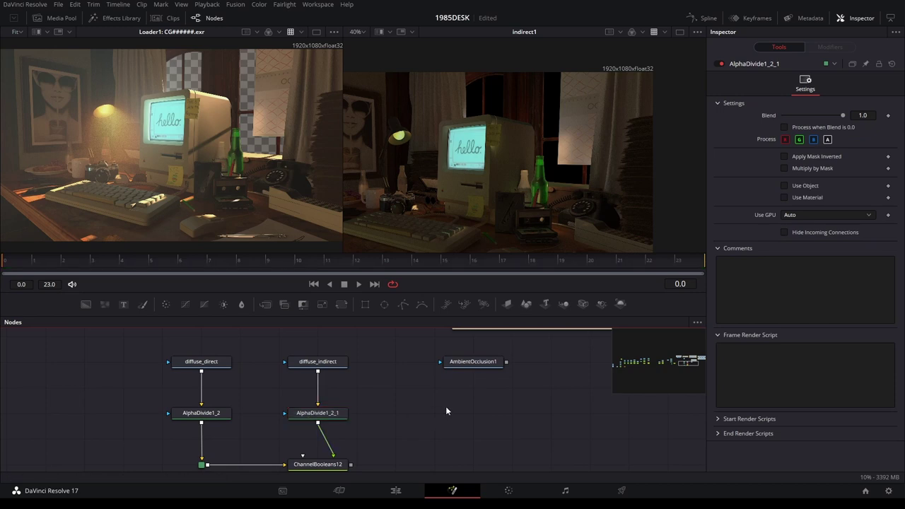
{"action": "key", "text": "ctrl+v"}
{"action": "left_click_drag", "start_coordinate": [436, 413], "coordinate": [475, 413]}
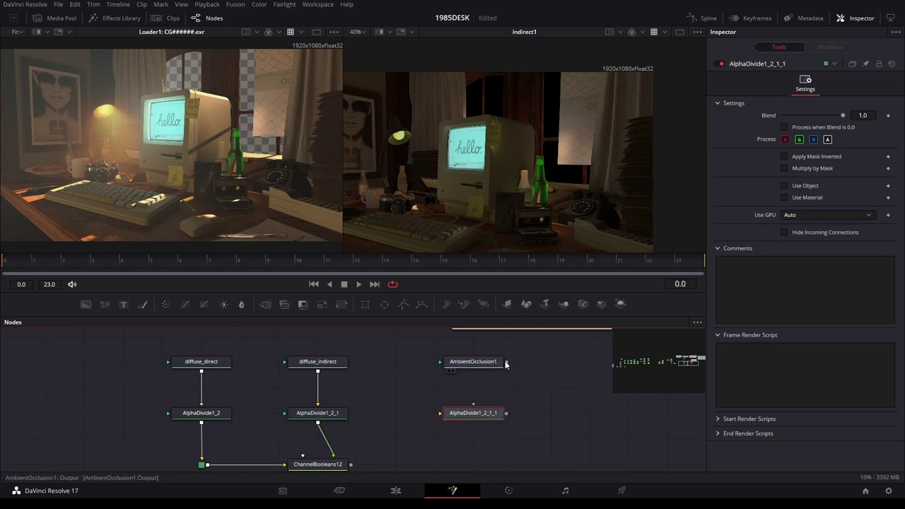
{"action": "left_click_drag", "start_coordinate": [506, 361], "coordinate": [465, 412]}
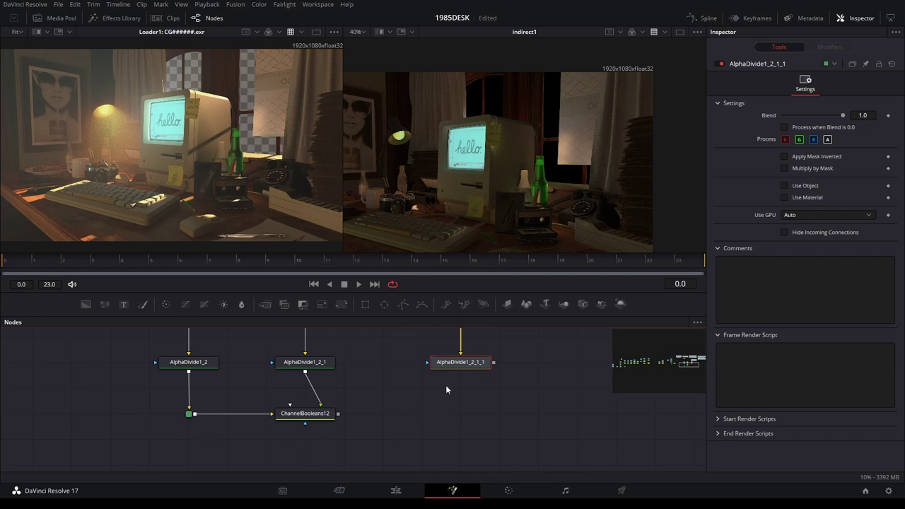
{"action": "left_click_drag", "start_coordinate": [445, 388], "coordinate": [467, 438]}
{"action": "mouse_move", "coordinate": [525, 357]}
{"action": "left_mouse_down"}
{"action": "mouse_move", "coordinate": [438, 439]}
{"action": "mouse_move", "coordinate": [403, 417]}
{"action": "left_mouse_up"}
Duplicate ChannelBooleans12 as ChannelBooleans12_1, feeding it ChannelBooleans12 and the occlusion pass as foreground
{"action": "scroll", "coordinate": [472, 400], "scroll_direction": "down", "scroll_amount": 2}
{"action": "left_click", "coordinate": [325, 424]}
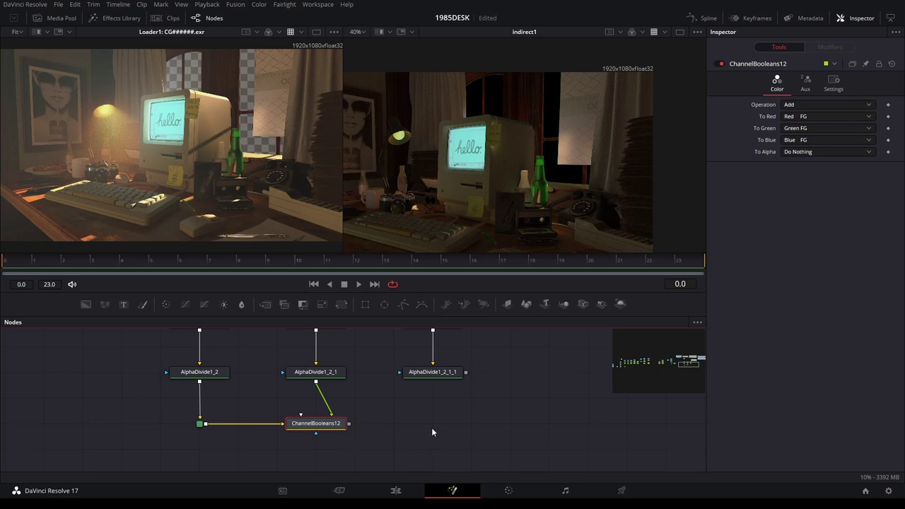
{"action": "key", "text": "ctrl+c"}
{"action": "key", "text": "ctrl+v"}
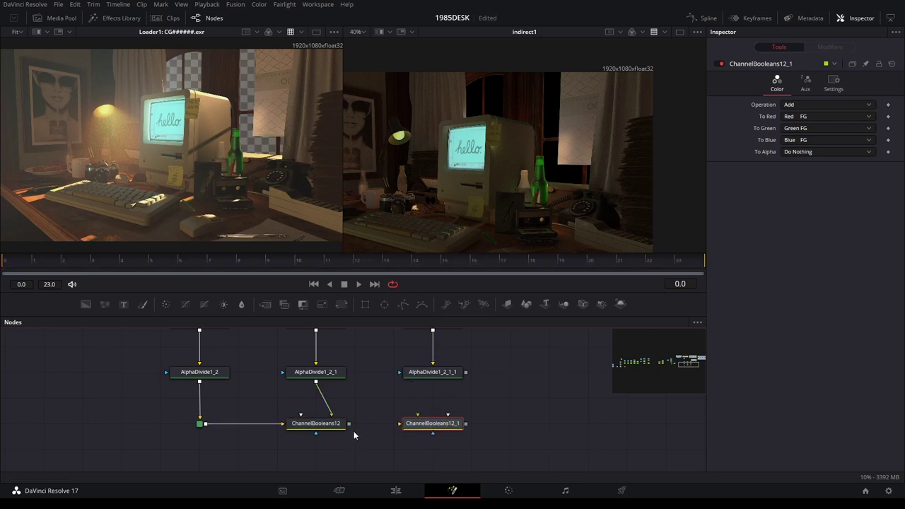
{"action": "left_click_drag", "start_coordinate": [348, 423], "coordinate": [407, 422]}
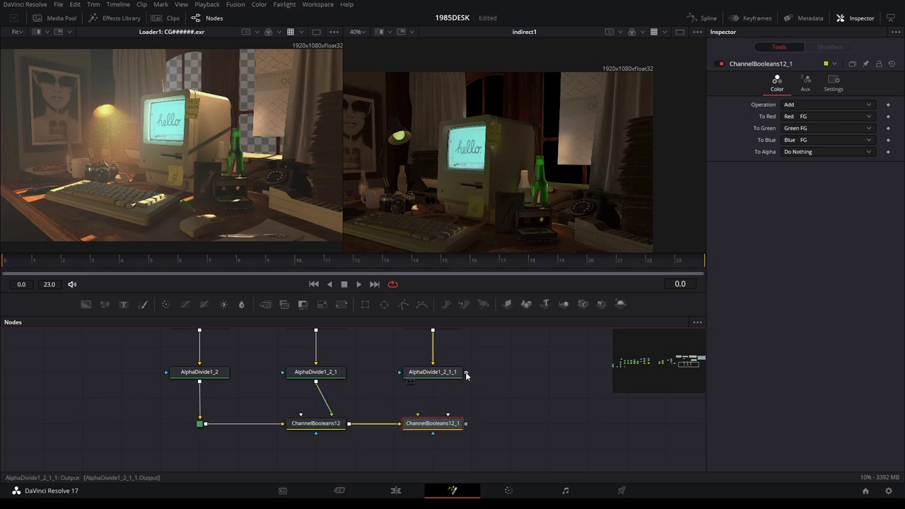
{"action": "left_click_drag", "start_coordinate": [466, 375], "coordinate": [442, 429]}
View ChannelBooleans12_1 in the right viewer and set its Operation to Multiply
{"action": "key", "text": "2"}
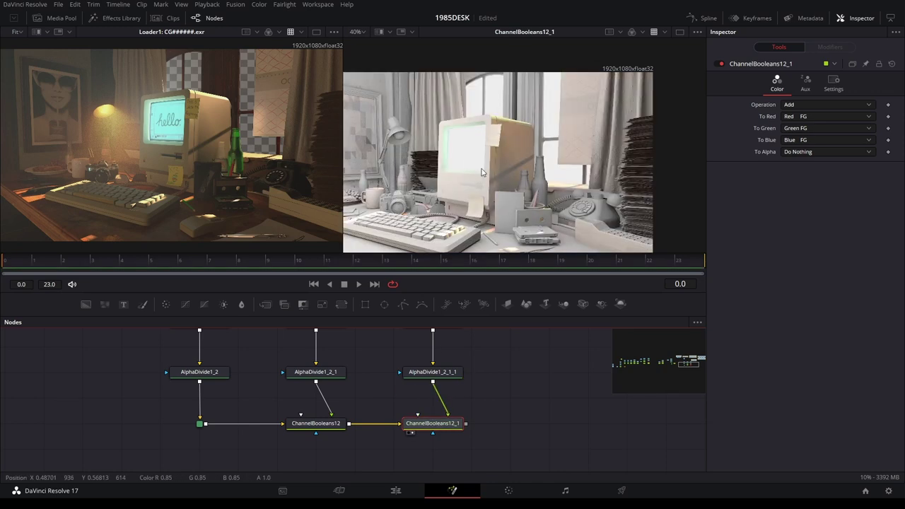
{"action": "left_click_drag", "start_coordinate": [498, 423], "coordinate": [549, 389]}
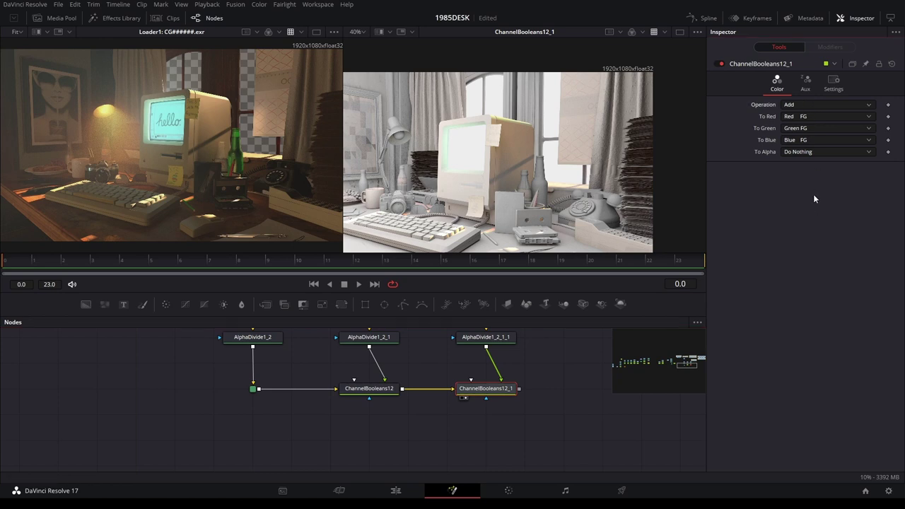
{"action": "key", "text": "Down"}
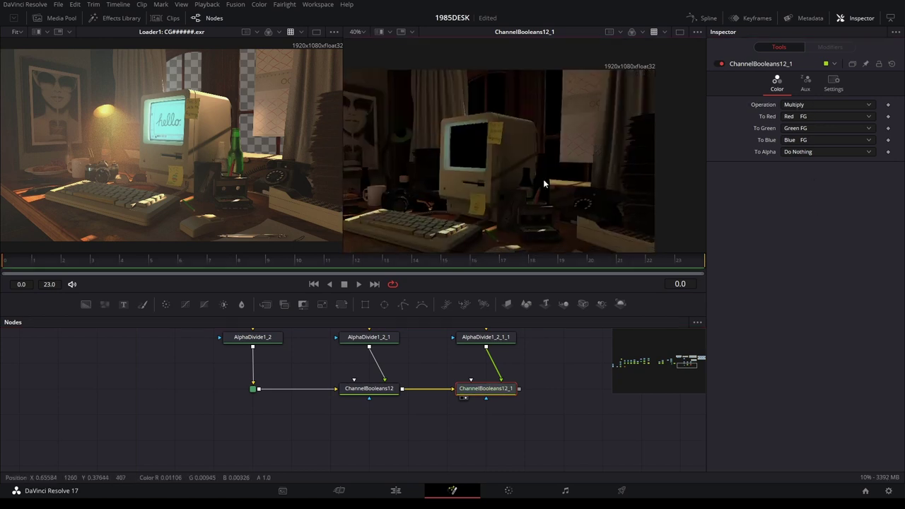
{"action": "scroll", "coordinate": [549, 159], "scroll_direction": "up", "scroll_amount": 2}
{"action": "scroll", "coordinate": [523, 176], "scroll_direction": "up", "scroll_amount": 2}
{"action": "scroll", "coordinate": [613, 132], "scroll_direction": "up", "scroll_amount": 2}
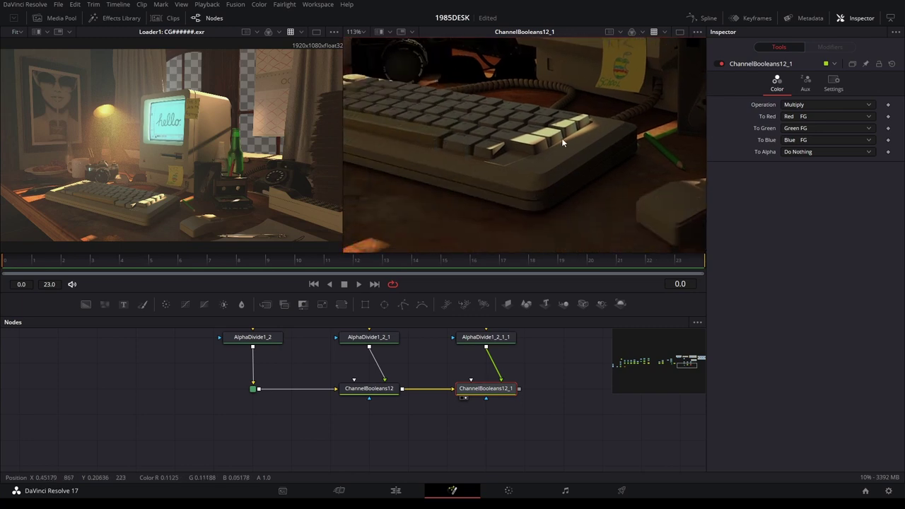
{"action": "scroll", "coordinate": [548, 142], "scroll_direction": "up", "scroll_amount": 2}
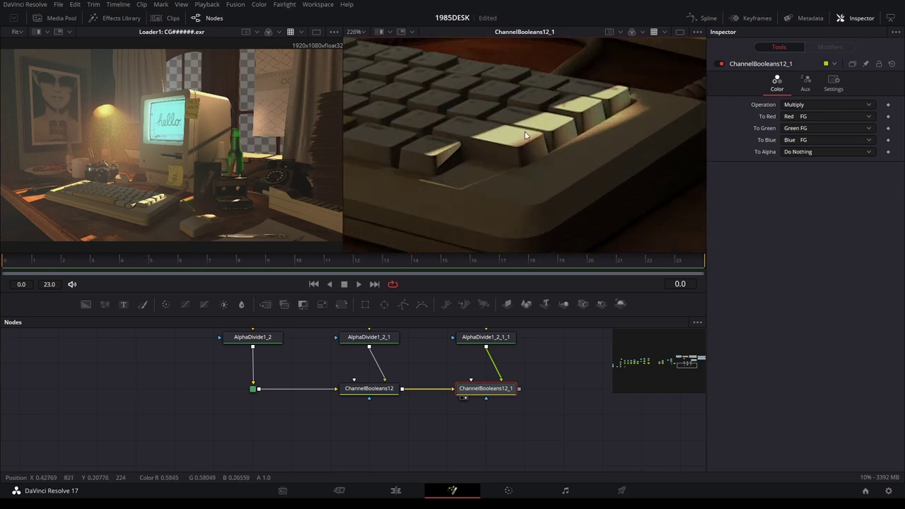
{"action": "scroll", "coordinate": [617, 191], "scroll_direction": "up", "scroll_amount": 2}
Toggle ChannelBooleans12_1 off and back on to compare the keyboard with and without occlusion
{"action": "left_click", "coordinate": [720, 63]}
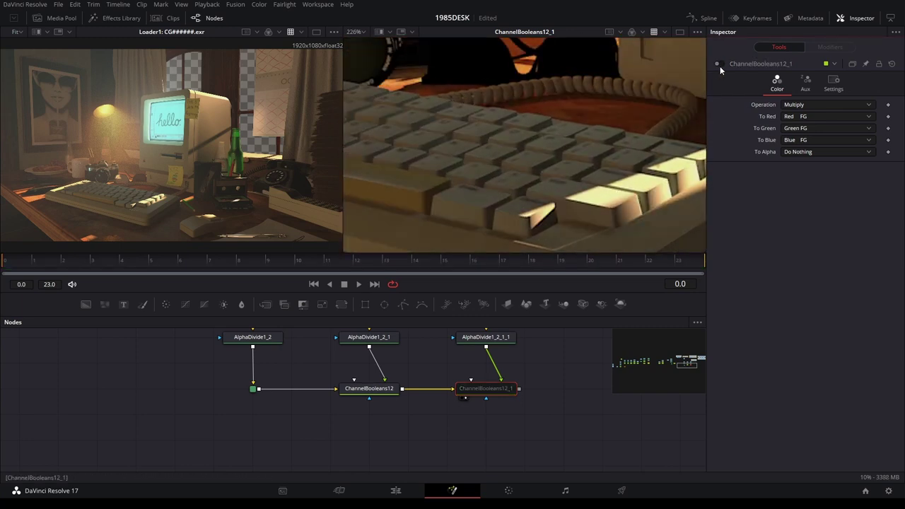
{"action": "scroll", "coordinate": [551, 170], "scroll_direction": "down", "scroll_amount": 3}
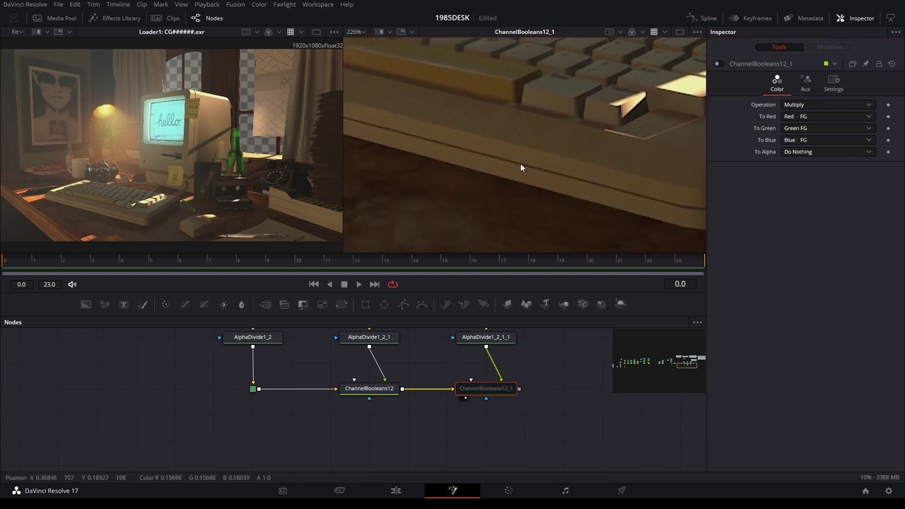
{"action": "left_click", "coordinate": [720, 63]}
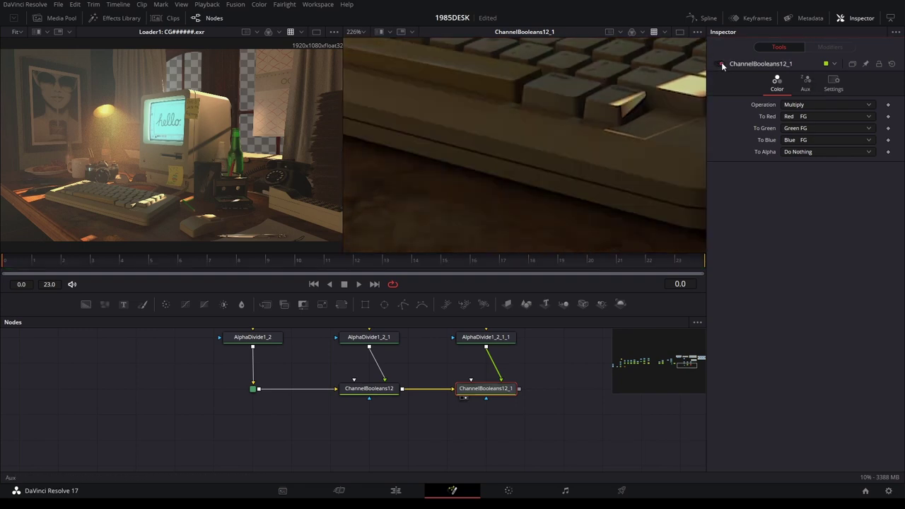
{"action": "left_click_drag", "start_coordinate": [577, 197], "coordinate": [356, 226]}
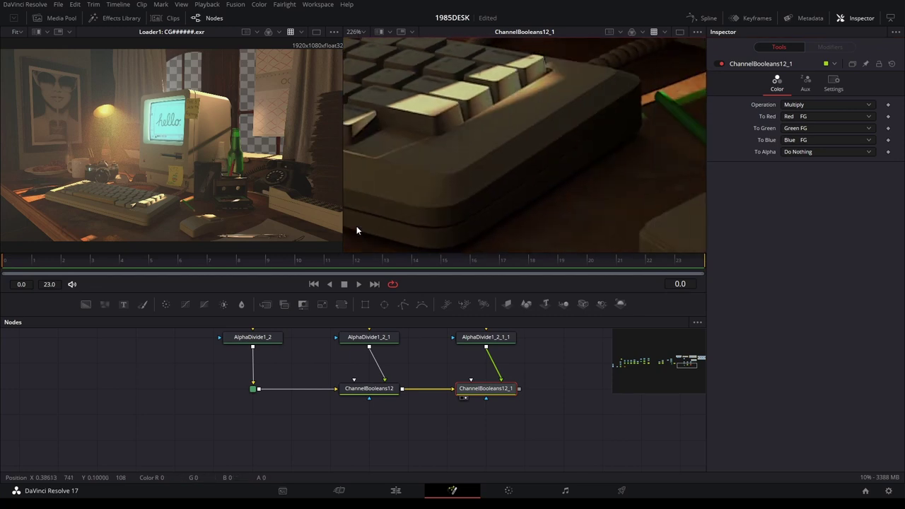
{"action": "left_click_drag", "start_coordinate": [588, 173], "coordinate": [541, 207]}
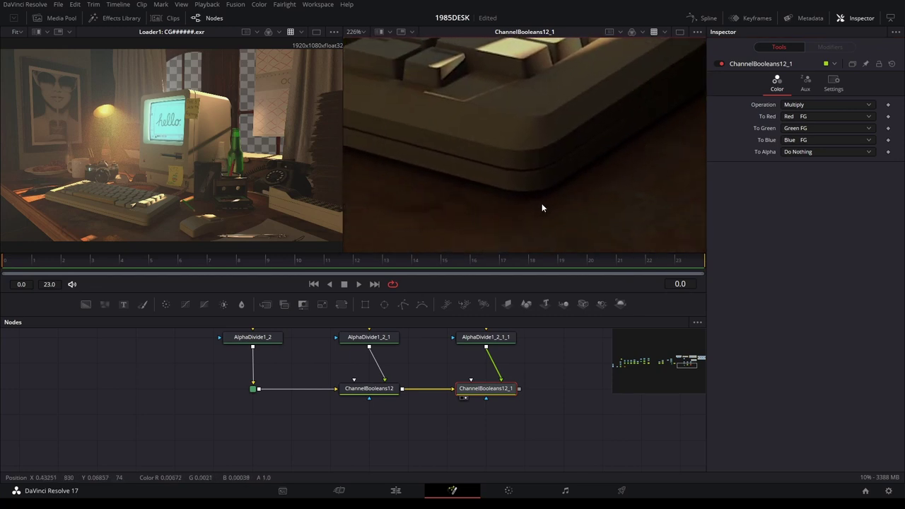
Zoom the viewer in and out to inspect the multiplied occlusion result
{"action": "scroll", "coordinate": [615, 142], "scroll_direction": "down", "scroll_amount": 1}
{"action": "scroll", "coordinate": [615, 153], "scroll_direction": "down", "scroll_amount": 2}
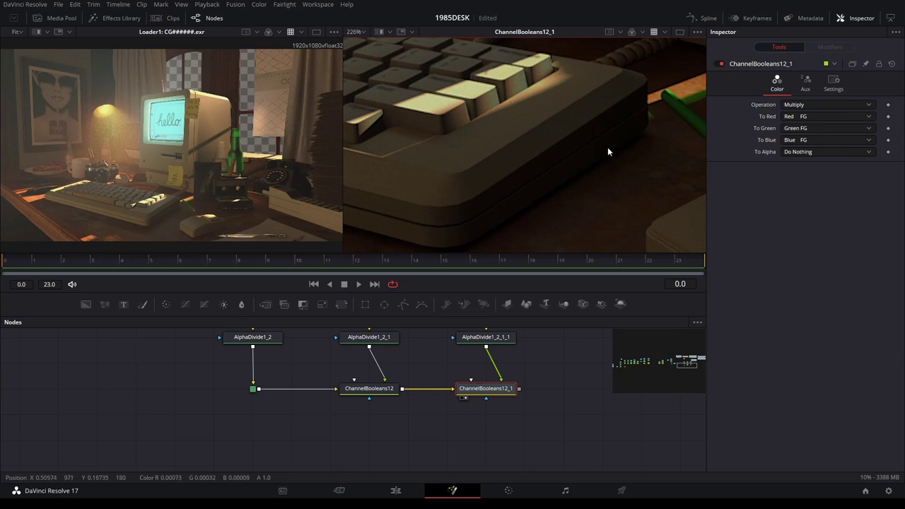
{"action": "scroll", "coordinate": [606, 160], "scroll_direction": "down", "scroll_amount": 5}
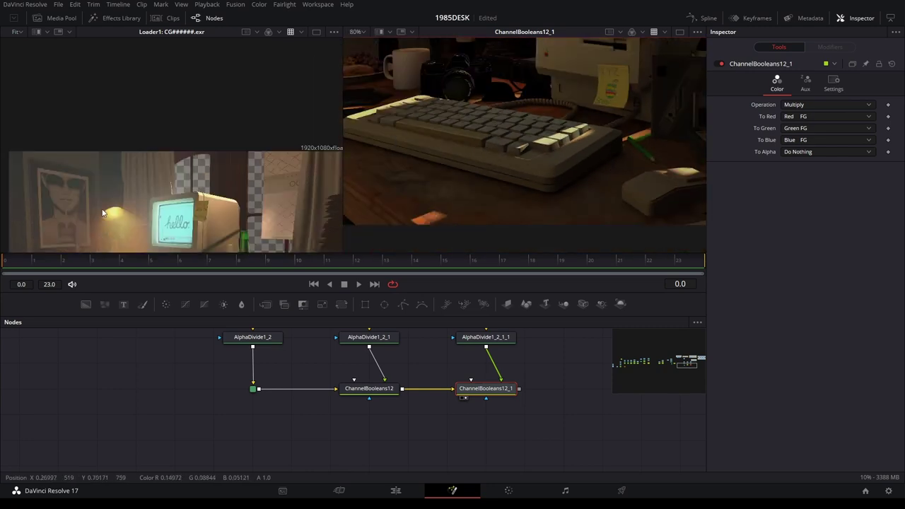
{"action": "scroll", "coordinate": [128, 205], "scroll_direction": "up", "scroll_amount": 3}
{"action": "scroll", "coordinate": [123, 204], "scroll_direction": "up", "scroll_amount": 4}
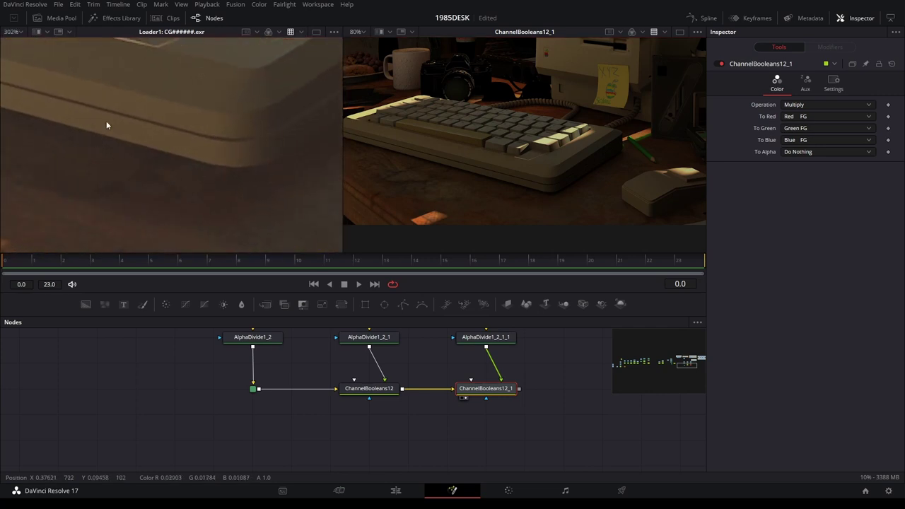
{"action": "scroll", "coordinate": [169, 111], "scroll_direction": "down", "scroll_amount": 6}
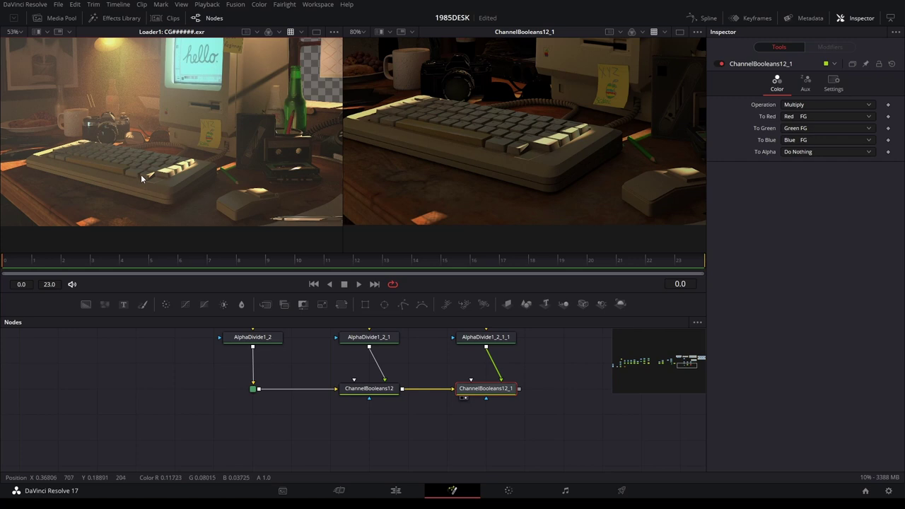
{"action": "scroll", "coordinate": [534, 166], "scroll_direction": "up", "scroll_amount": 2}
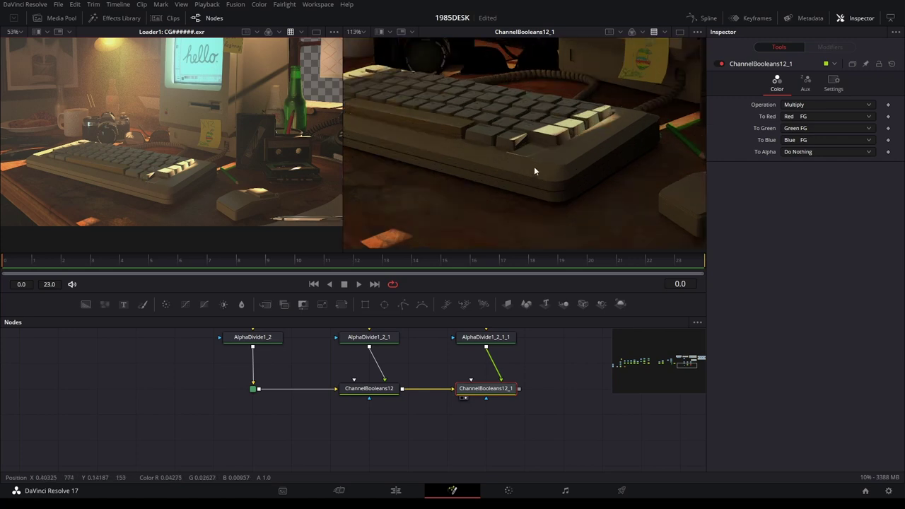
{"action": "scroll", "coordinate": [533, 166], "scroll_direction": "up", "scroll_amount": 2}
{"action": "scroll", "coordinate": [533, 166], "scroll_direction": "up", "scroll_amount": 2}
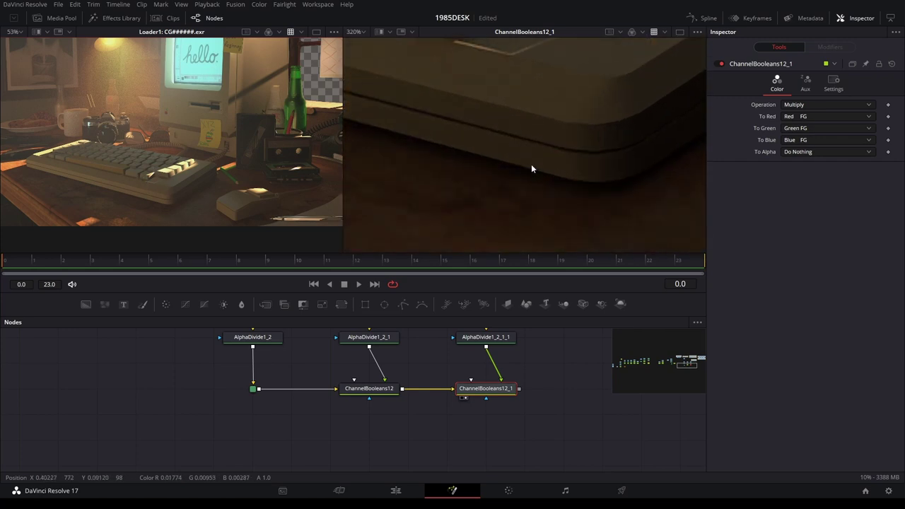
{"action": "scroll", "coordinate": [538, 137], "scroll_direction": "down", "scroll_amount": 2}
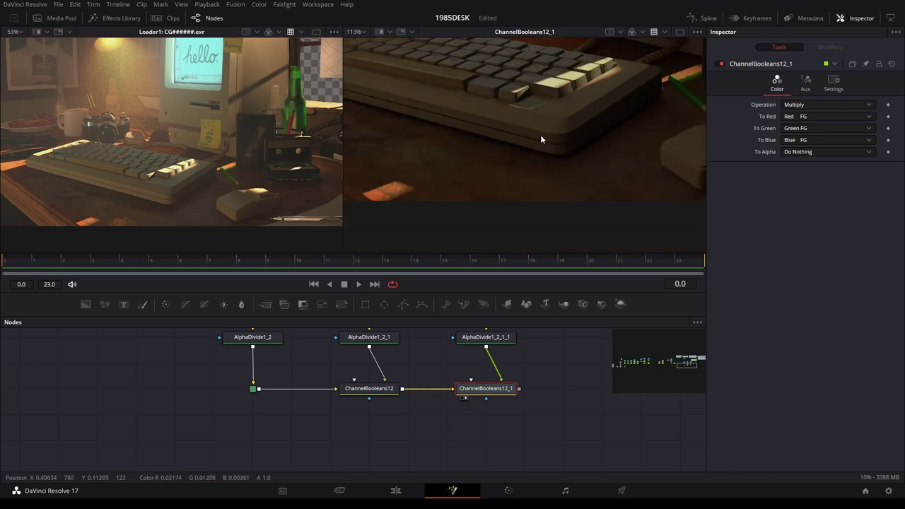
{"action": "scroll", "coordinate": [527, 180], "scroll_direction": "down", "scroll_amount": 2}
Frame the right viewer on the Mac monitor, curtain, computer and bottle
{"action": "mouse_move", "coordinate": [540, 337]}
{"action": "left_mouse_down"}
{"action": "mouse_move", "coordinate": [424, 386]}
{"action": "mouse_move", "coordinate": [440, 441]}
{"action": "left_mouse_up"}
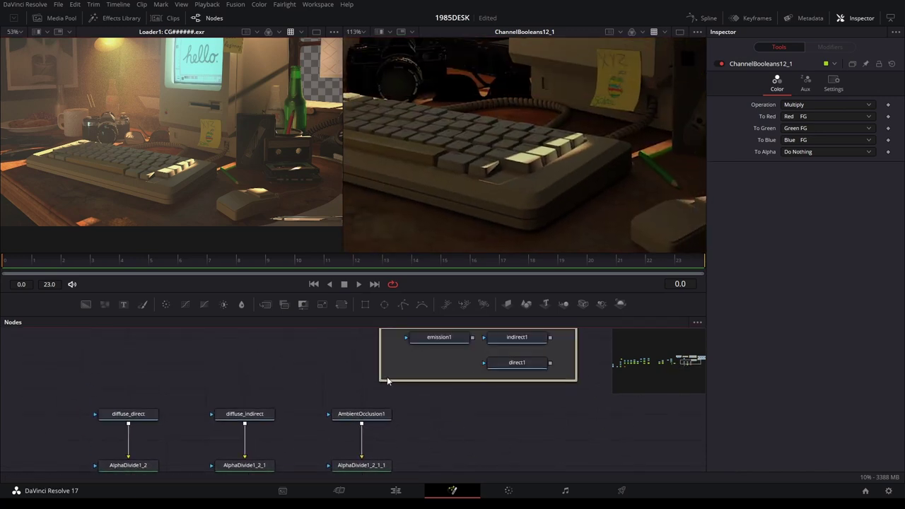
{"action": "left_click_drag", "start_coordinate": [572, 96], "coordinate": [404, 262]}
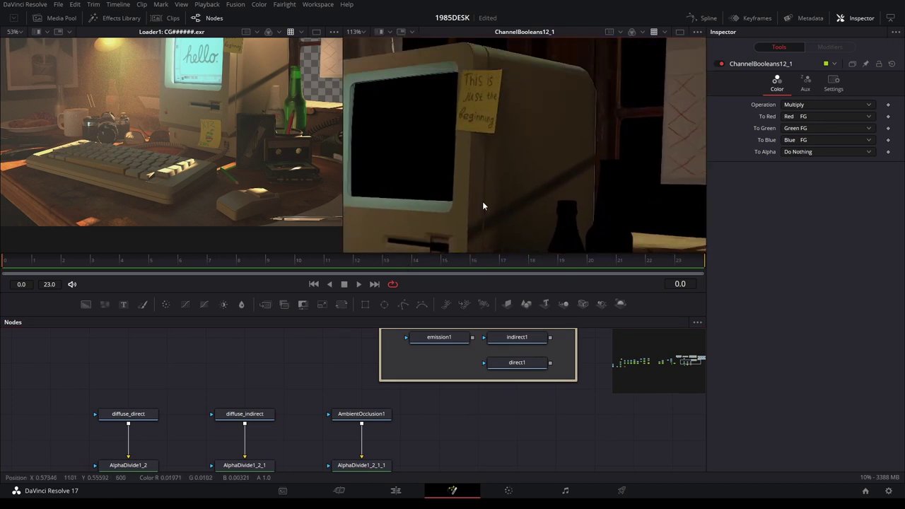
{"action": "mouse_move", "coordinate": [482, 206]}
{"action": "left_mouse_down"}
{"action": "mouse_move", "coordinate": [564, 150]}
{"action": "mouse_move", "coordinate": [657, 162]}
{"action": "mouse_move", "coordinate": [471, 130]}
{"action": "left_mouse_up"}
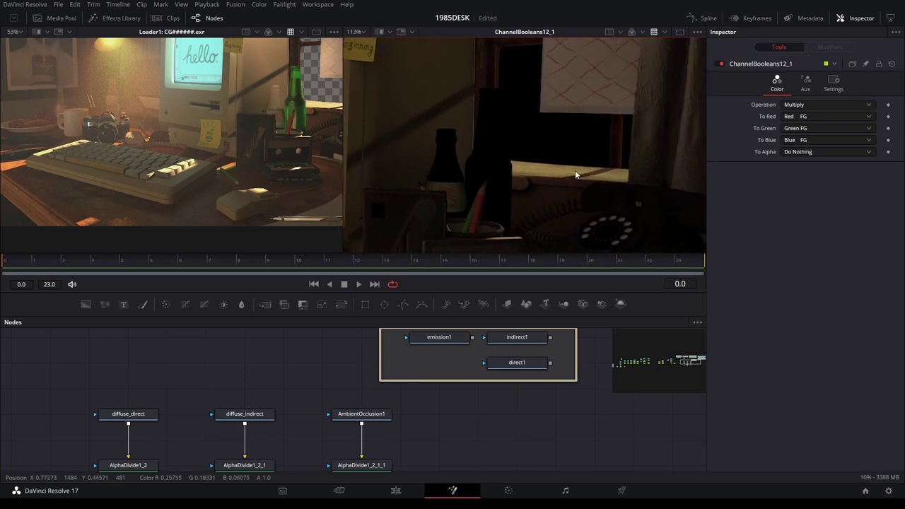
{"action": "scroll", "coordinate": [576, 170], "scroll_direction": "up", "scroll_amount": 5}
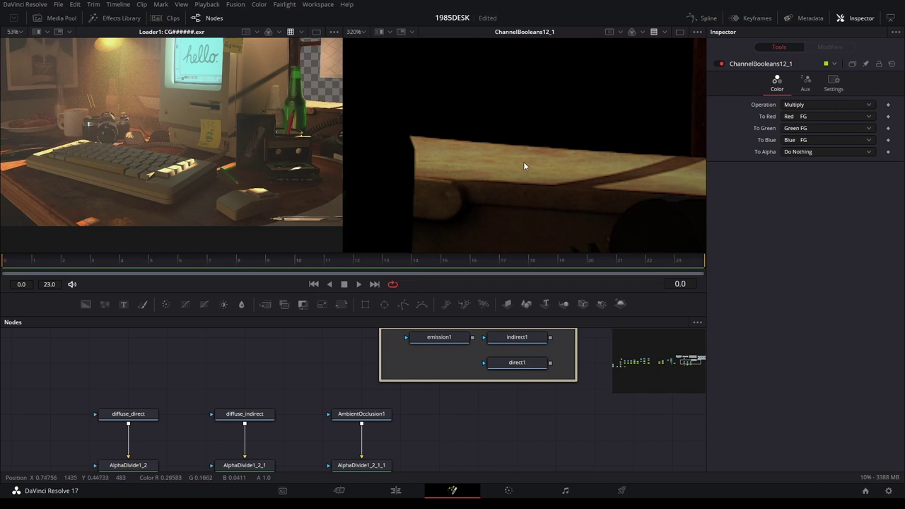
{"action": "scroll", "coordinate": [551, 162], "scroll_direction": "down", "scroll_amount": 3}
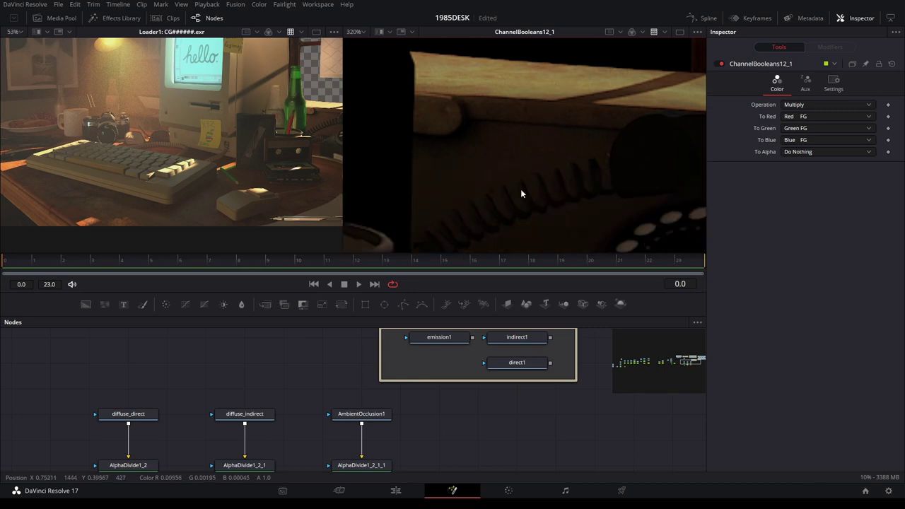
{"action": "scroll", "coordinate": [508, 104], "scroll_direction": "down", "scroll_amount": 5}
{"action": "left_click_drag", "start_coordinate": [509, 104], "coordinate": [686, 177]}
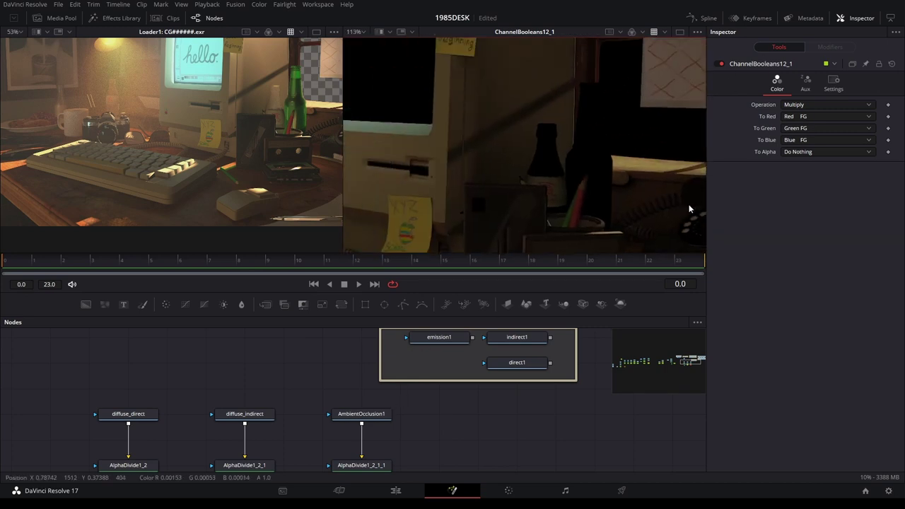
Switch ChannelBooleans12_1 off, on, then off again, and fit the image in the viewer
{"action": "left_click", "coordinate": [718, 63]}
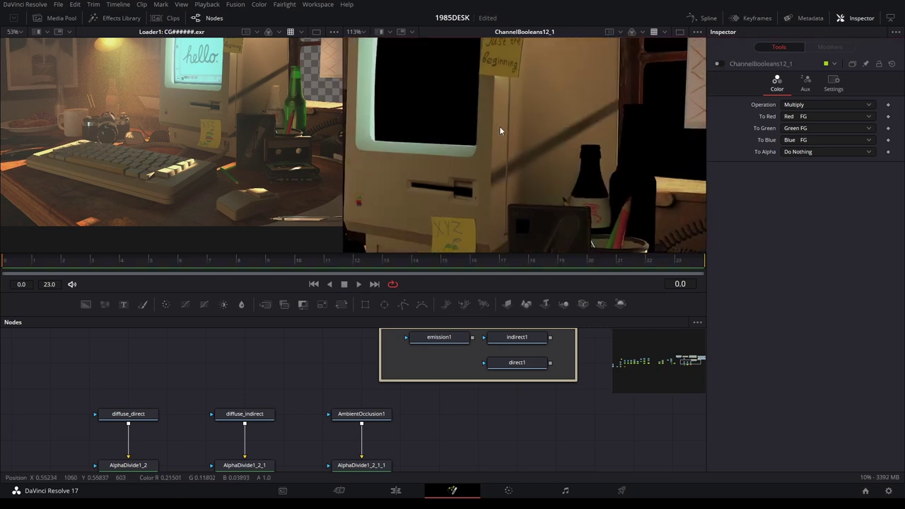
{"action": "scroll", "coordinate": [399, 95], "scroll_direction": "up", "scroll_amount": 5}
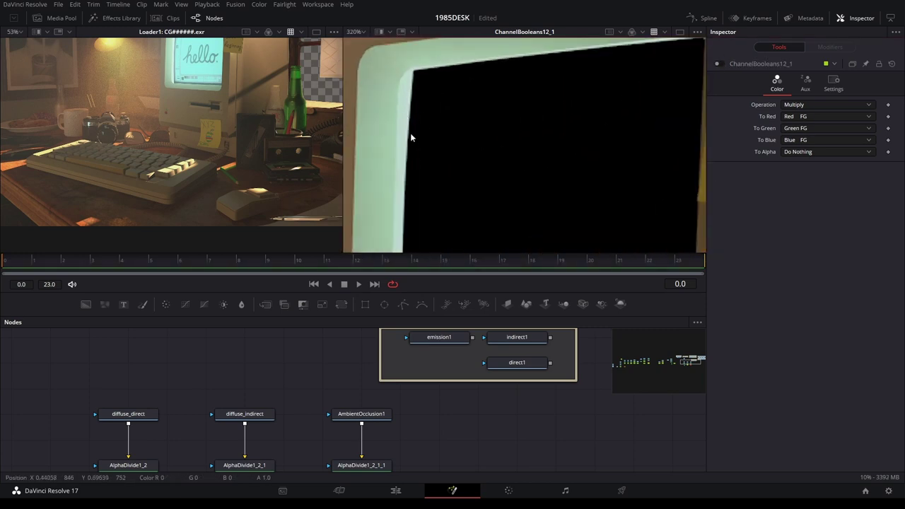
{"action": "left_click", "coordinate": [721, 69]}
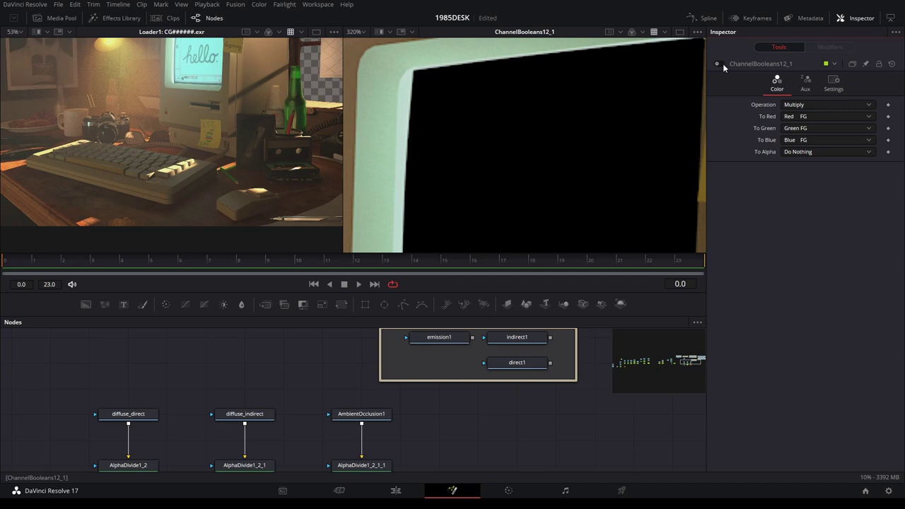
{"action": "left_click", "coordinate": [721, 63]}
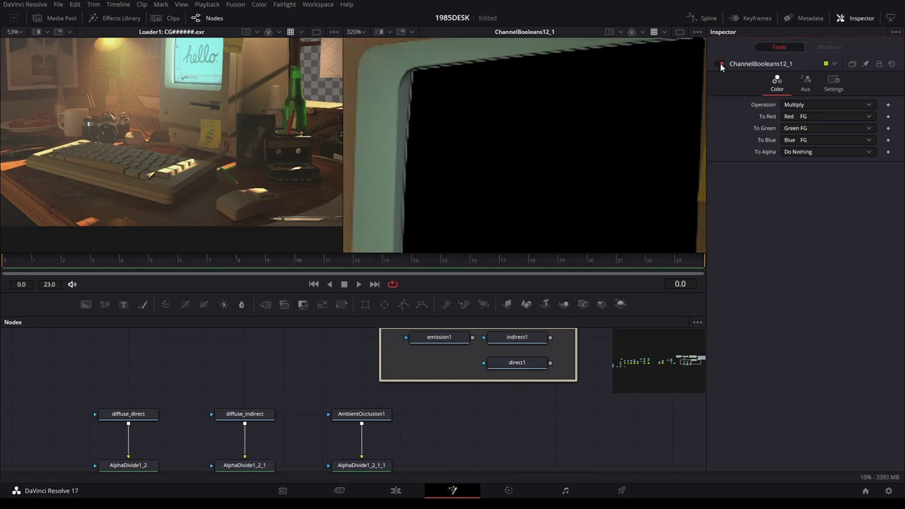
{"action": "left_click", "coordinate": [722, 64]}
{"action": "key", "text": "ctrl+f"}
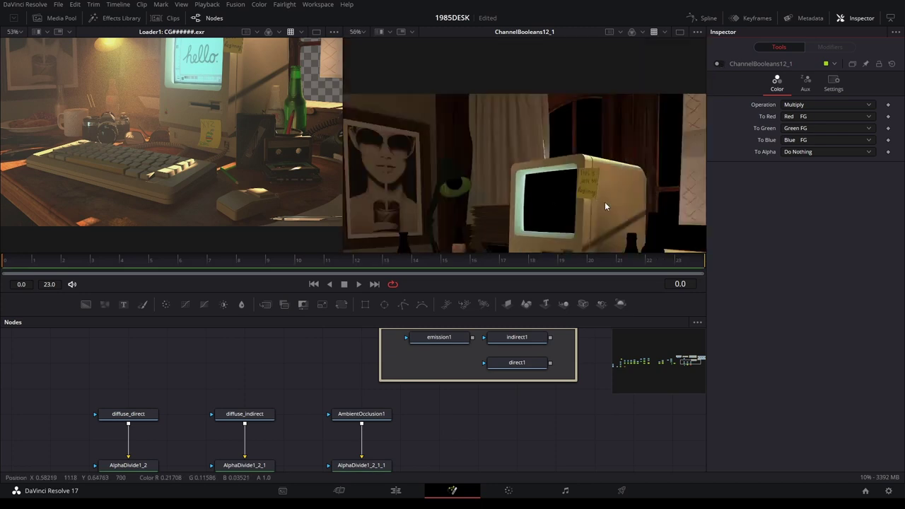
Preview the direct1 pass, then the indirect1 pass, in the right viewer
{"action": "left_click_drag", "start_coordinate": [617, 213], "coordinate": [520, 84]}
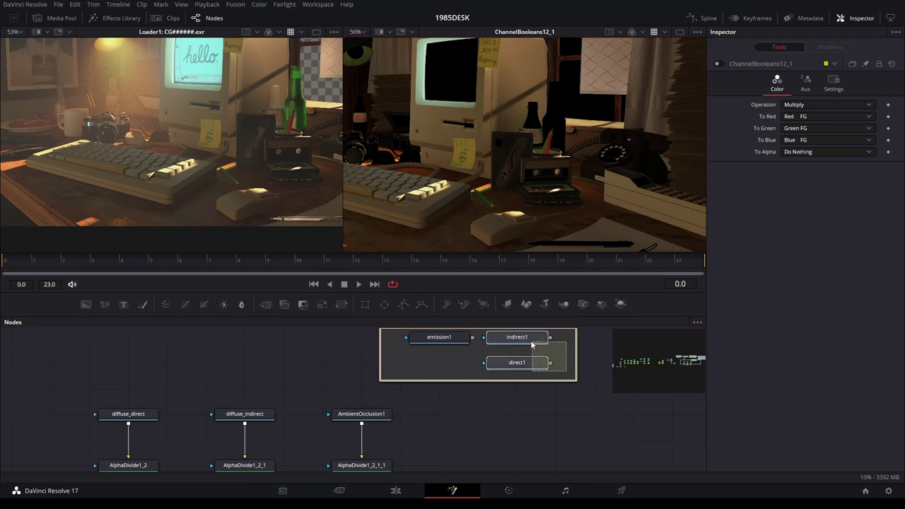
{"action": "left_click_drag", "start_coordinate": [521, 362], "coordinate": [562, 202]}
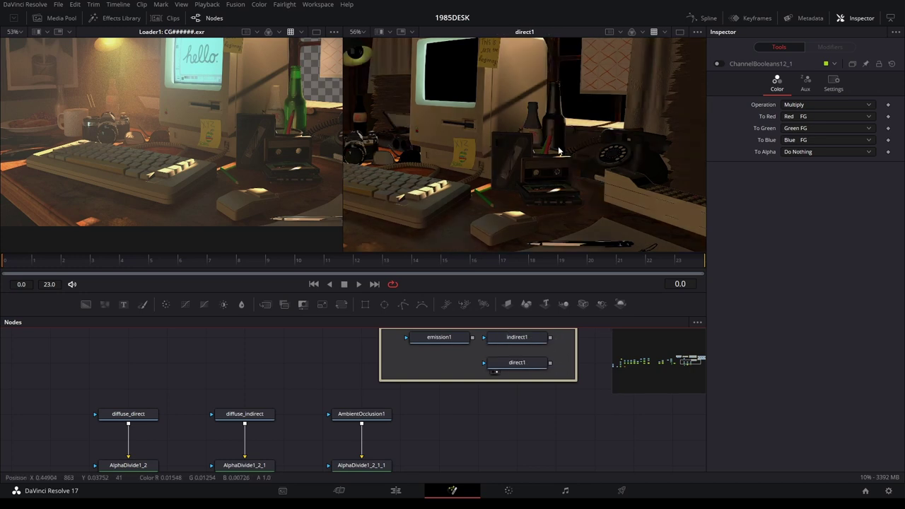
{"action": "left_click_drag", "start_coordinate": [516, 337], "coordinate": [560, 192]}
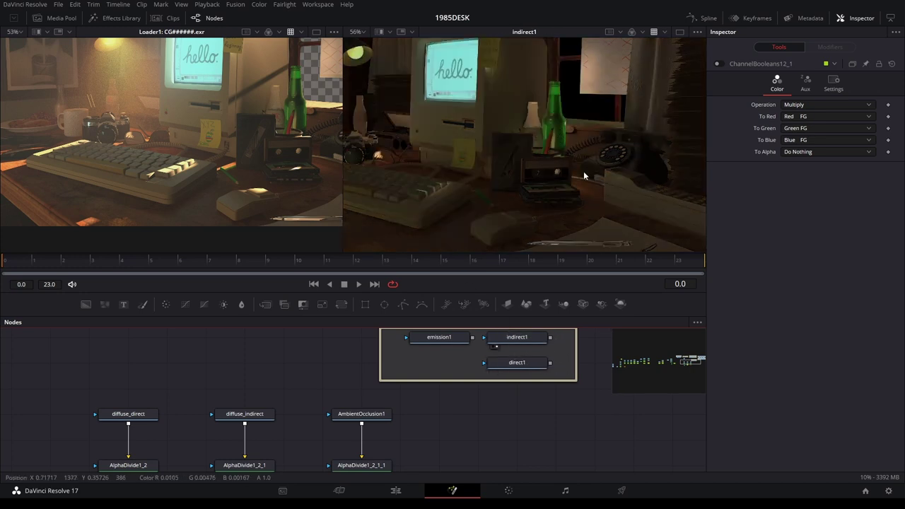
Navigate the node graph to the underlay groups and load shadow_matte1 into the right viewer
{"action": "left_click_drag", "start_coordinate": [455, 450], "coordinate": [613, 384]}
{"action": "scroll", "coordinate": [588, 389], "scroll_direction": "down", "scroll_amount": 5}
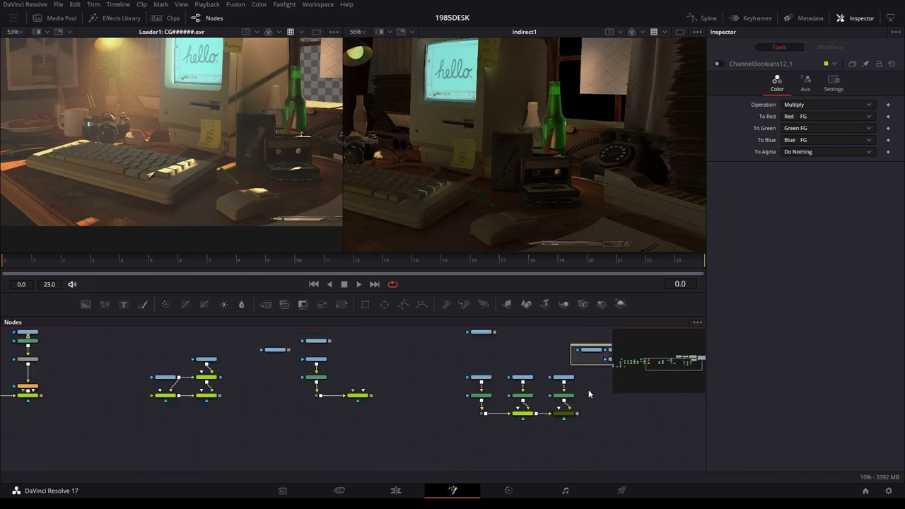
{"action": "mouse_move", "coordinate": [404, 369]}
{"action": "left_mouse_down"}
{"action": "mouse_move", "coordinate": [396, 388]}
{"action": "mouse_move", "coordinate": [413, 372]}
{"action": "mouse_move", "coordinate": [217, 432]}
{"action": "left_mouse_up"}
{"action": "scroll", "coordinate": [399, 394], "scroll_direction": "up", "scroll_amount": 5}
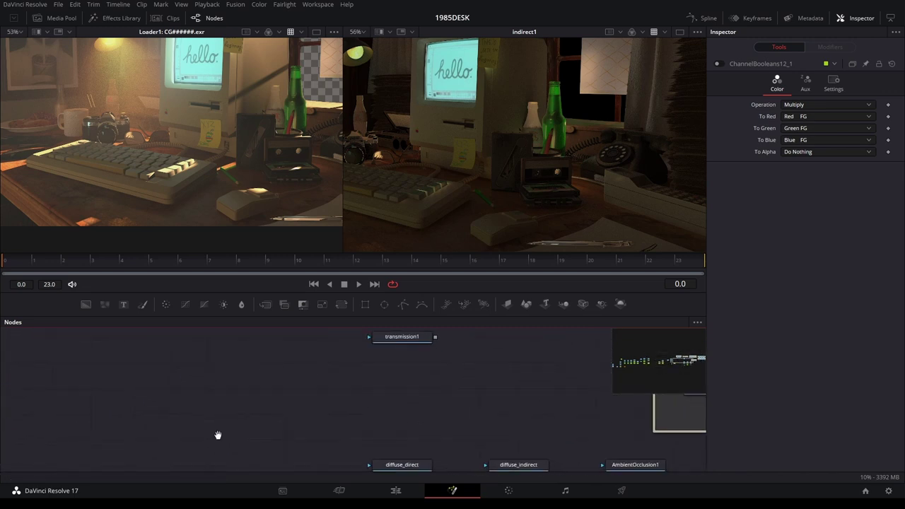
{"action": "left_click_drag", "start_coordinate": [438, 396], "coordinate": [358, 397]}
{"action": "mouse_move", "coordinate": [537, 385]}
{"action": "left_mouse_down"}
{"action": "mouse_move", "coordinate": [248, 393]}
{"action": "mouse_move", "coordinate": [129, 448]}
{"action": "left_mouse_up"}
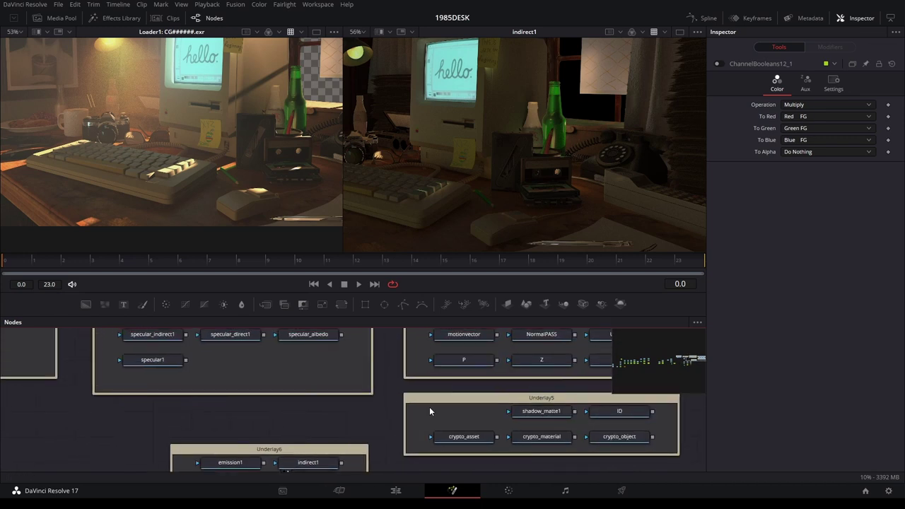
{"action": "left_click_drag", "start_coordinate": [555, 414], "coordinate": [556, 139]}
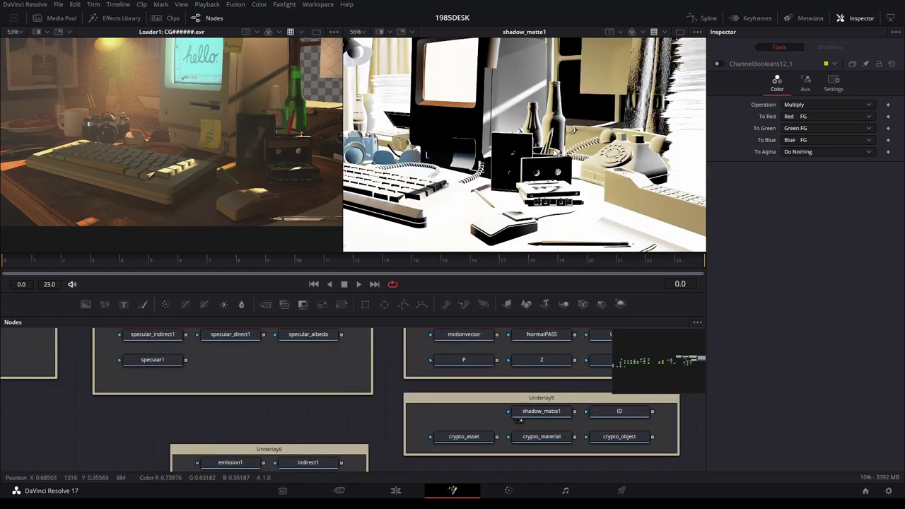
{"action": "scroll", "coordinate": [541, 166], "scroll_direction": "down", "scroll_amount": 2}
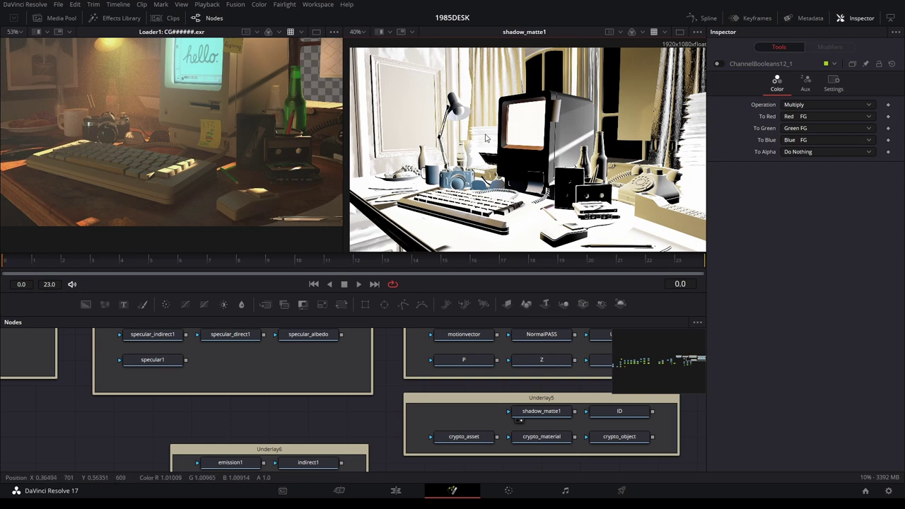
{"action": "scroll", "coordinate": [487, 140], "scroll_direction": "up", "scroll_amount": 2}
{"action": "scroll", "coordinate": [552, 120], "scroll_direction": "up", "scroll_amount": 2}
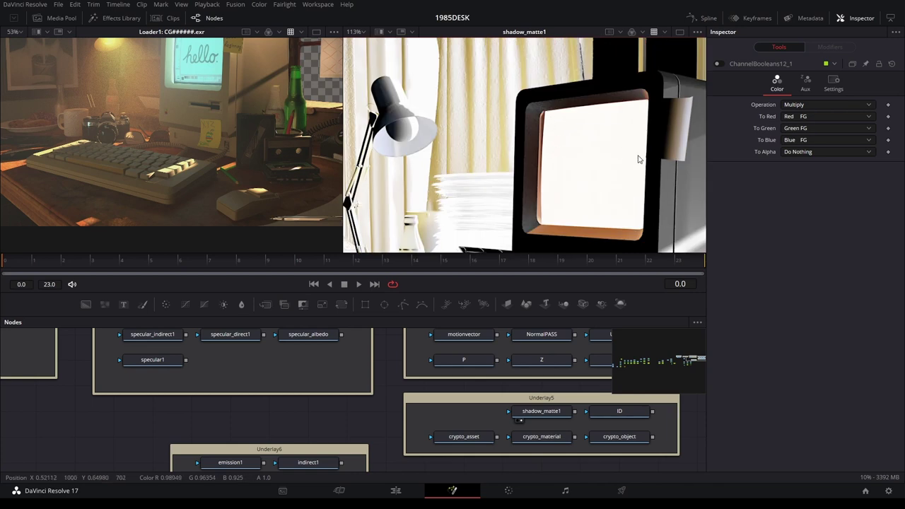
{"action": "scroll", "coordinate": [638, 159], "scroll_direction": "down", "scroll_amount": 5}
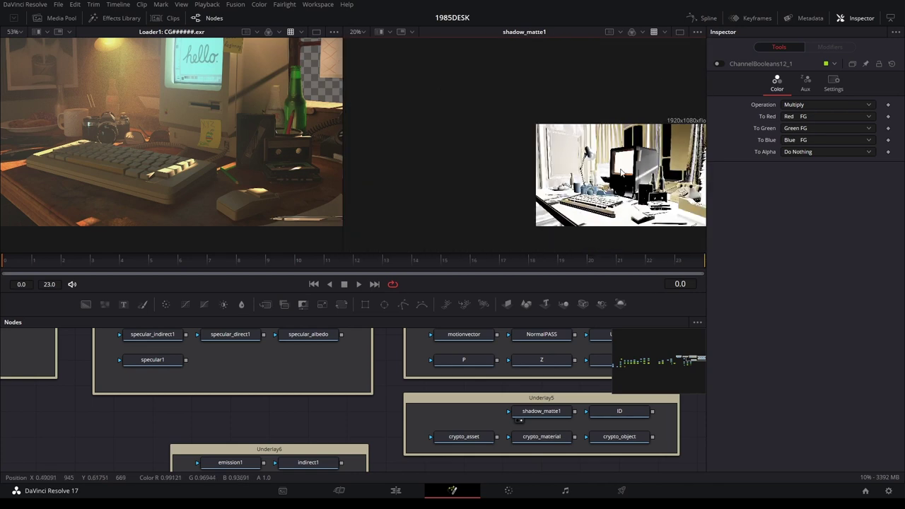
{"action": "scroll", "coordinate": [546, 154], "scroll_direction": "up", "scroll_amount": 4}
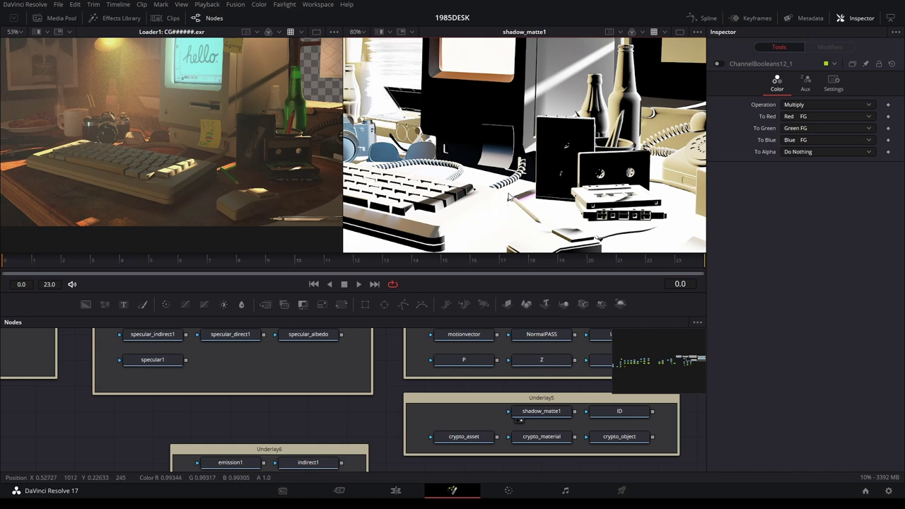
{"action": "scroll", "coordinate": [507, 197], "scroll_direction": "down", "scroll_amount": 3}
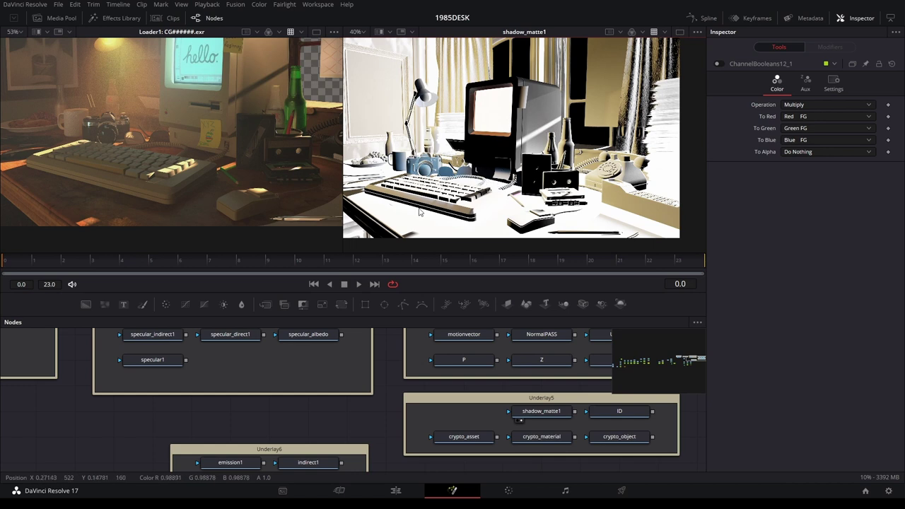
{"action": "scroll", "coordinate": [439, 205], "scroll_direction": "up", "scroll_amount": 3}
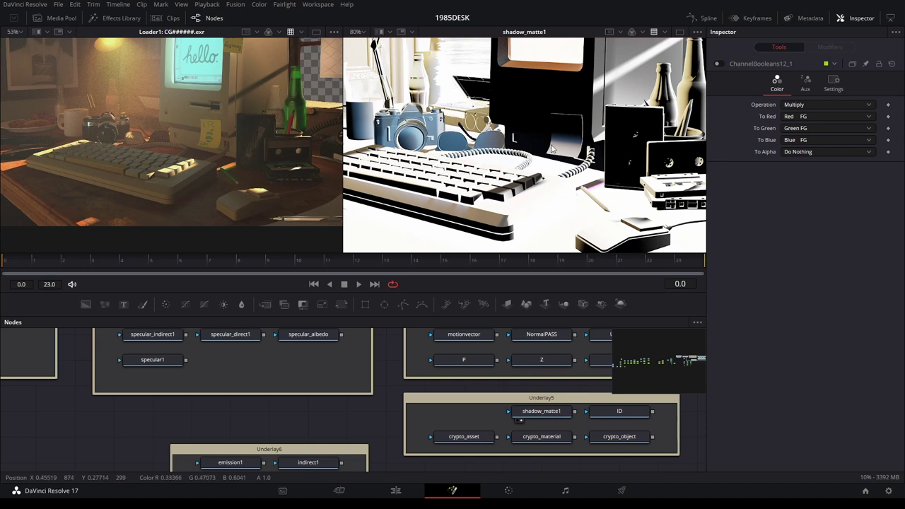
{"action": "scroll", "coordinate": [579, 129], "scroll_direction": "down", "scroll_amount": 1}
{"action": "scroll", "coordinate": [566, 127], "scroll_direction": "down", "scroll_amount": 1}
{"action": "scroll", "coordinate": [555, 126], "scroll_direction": "down", "scroll_amount": 1}
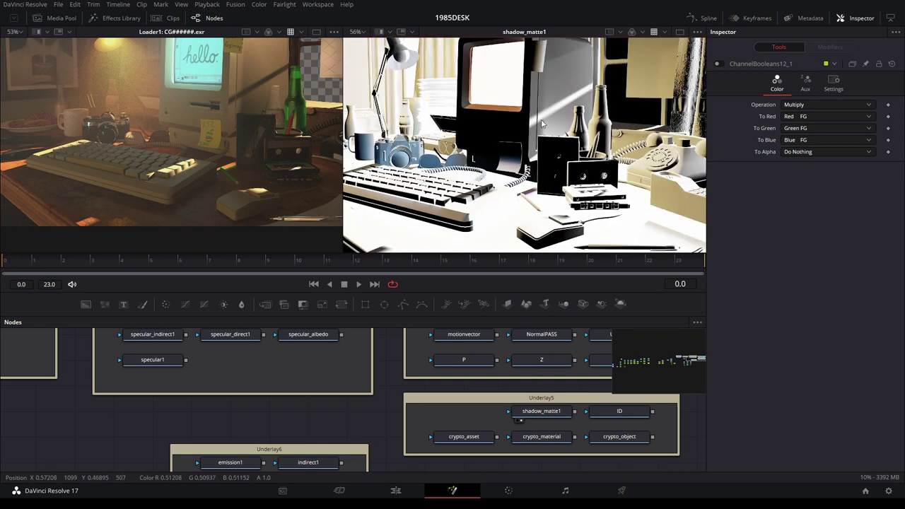
{"action": "scroll", "coordinate": [542, 124], "scroll_direction": "down", "scroll_amount": 1}
{"action": "scroll", "coordinate": [542, 123], "scroll_direction": "down", "scroll_amount": 1}
{"action": "scroll", "coordinate": [545, 80], "scroll_direction": "up", "scroll_amount": 2}
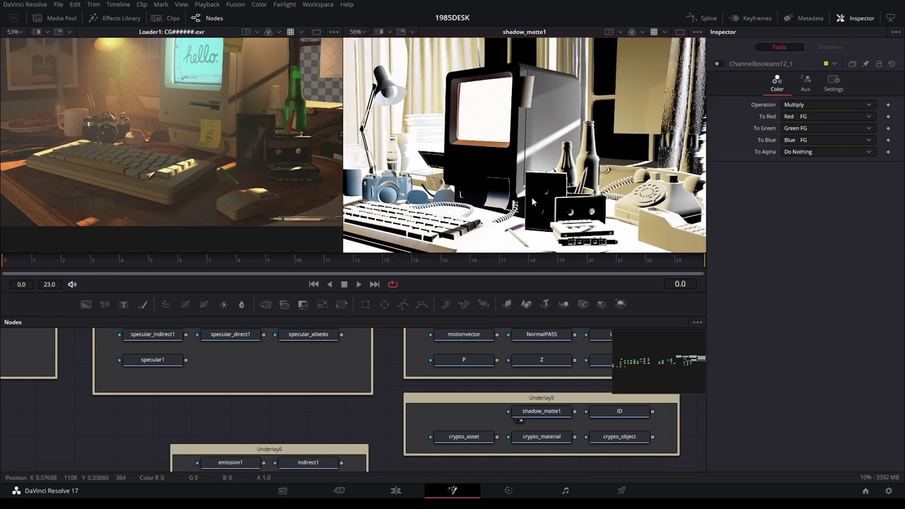
{"action": "scroll", "coordinate": [629, 89], "scroll_direction": "up", "scroll_amount": 1}
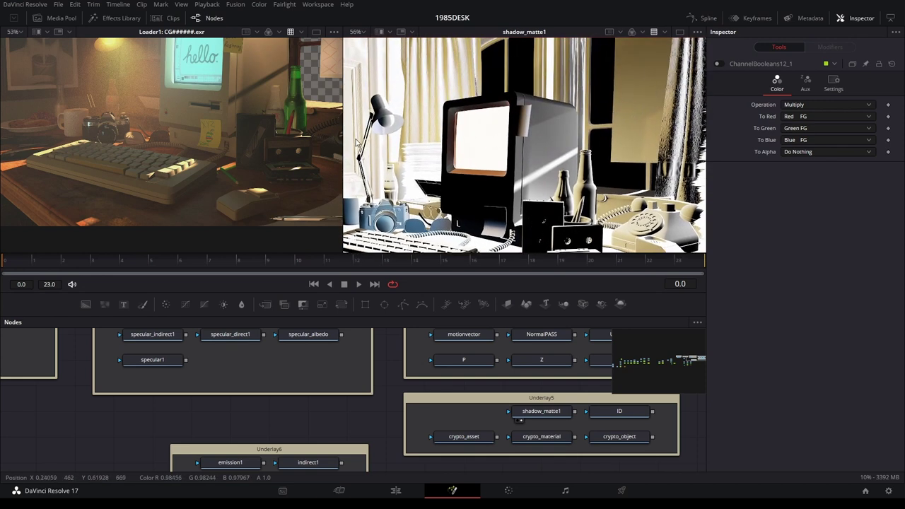
{"action": "scroll", "coordinate": [357, 143], "scroll_direction": "left", "scroll_amount": 3}
{"action": "scroll", "coordinate": [561, 116], "scroll_direction": "left", "scroll_amount": 1}
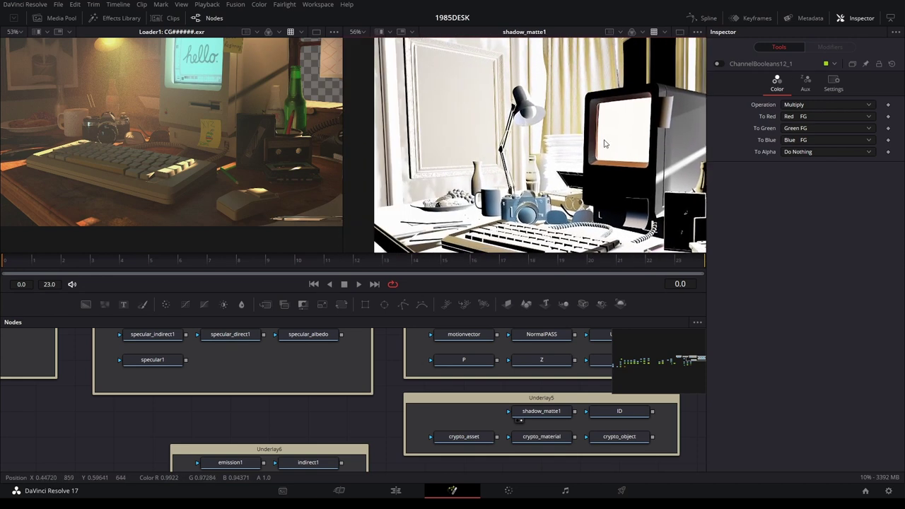
{"action": "scroll", "coordinate": [604, 143], "scroll_direction": "right", "scroll_amount": 2}
{"action": "scroll", "coordinate": [559, 113], "scroll_direction": "right", "scroll_amount": 1}
{"action": "scroll", "coordinate": [537, 124], "scroll_direction": "right", "scroll_amount": 1}
{"action": "scroll", "coordinate": [529, 131], "scroll_direction": "right", "scroll_amount": 1}
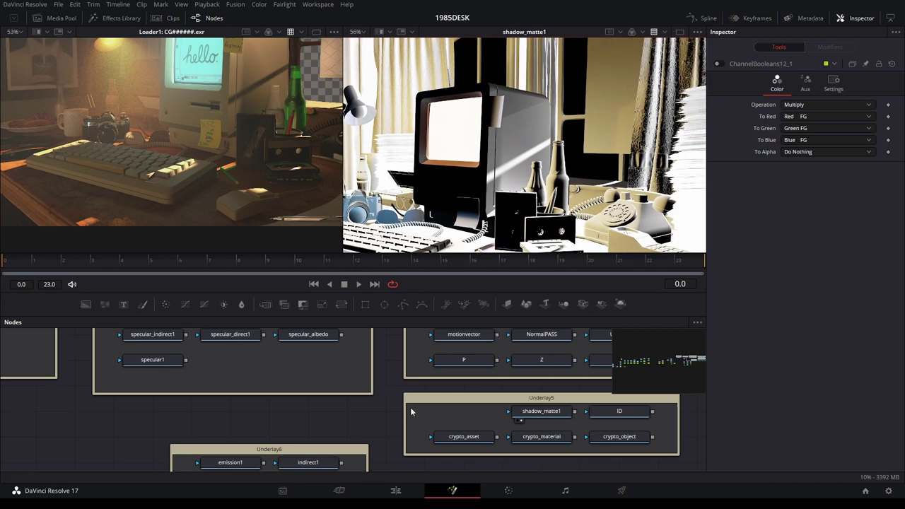
{"action": "scroll", "coordinate": [410, 412], "scroll_direction": "down", "scroll_amount": 3}
{"action": "scroll", "coordinate": [367, 392], "scroll_direction": "left", "scroll_amount": 1}
Drag direct1 and indirect1 below Underlay6, put direct1 right of indirect1, and feed indirect1 into ChannelBooleans13
{"action": "left_click", "coordinate": [364, 370]}
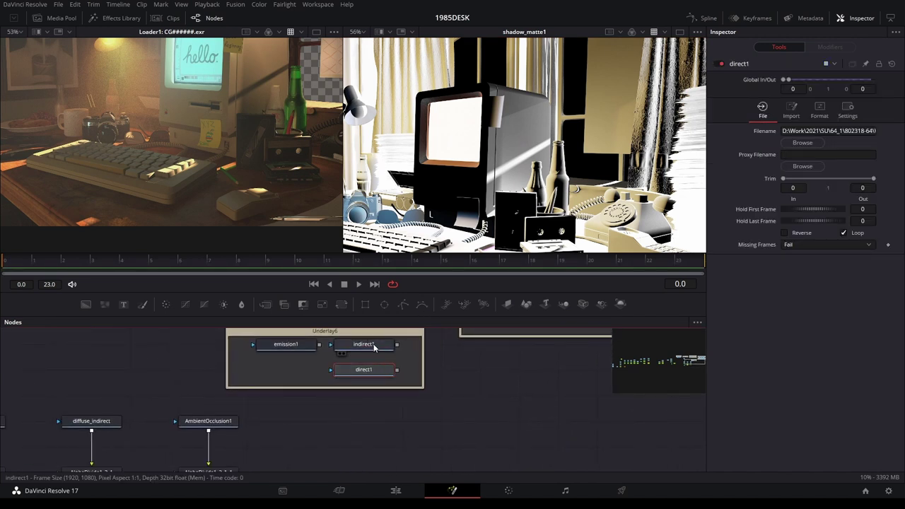
{"action": "left_click", "coordinate": [374, 345]}
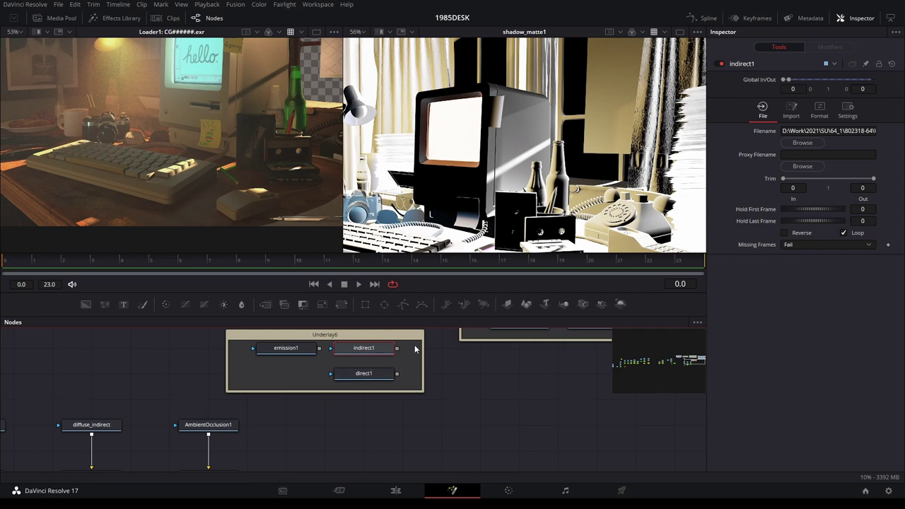
{"action": "left_click", "coordinate": [362, 374], "text": "ctrl"}
{"action": "mouse_move", "coordinate": [358, 375]}
{"action": "left_mouse_down"}
{"action": "mouse_move", "coordinate": [358, 452]}
{"action": "mouse_move", "coordinate": [318, 449]}
{"action": "left_mouse_up"}
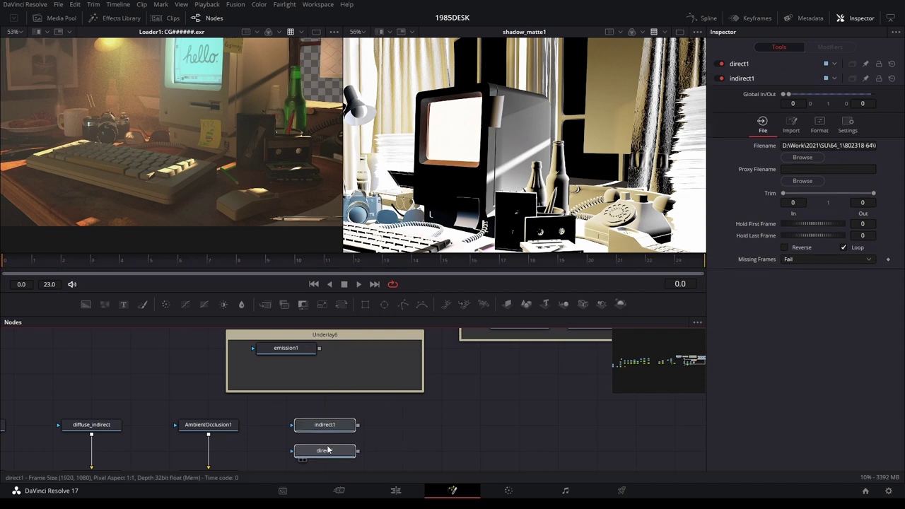
{"action": "scroll", "coordinate": [448, 384], "scroll_direction": "down", "scroll_amount": 3}
{"action": "left_click_drag", "start_coordinate": [358, 388], "coordinate": [475, 363]}
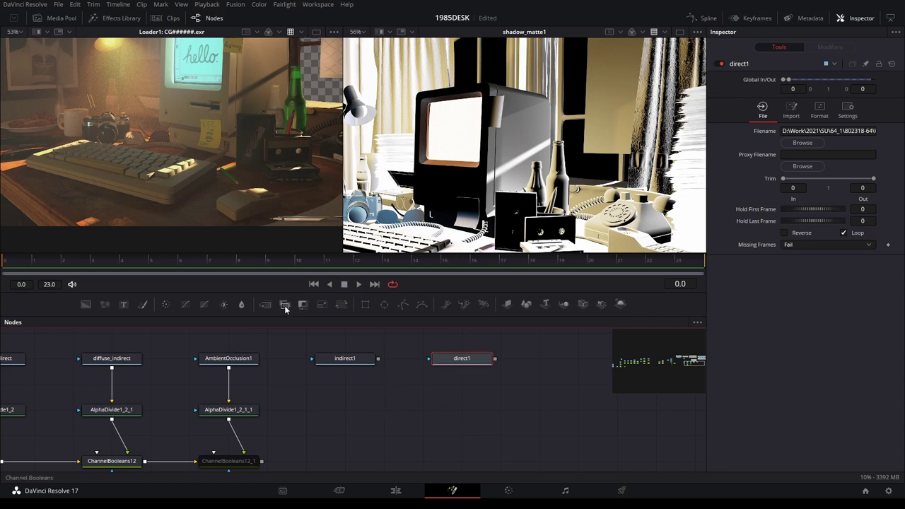
{"action": "left_click_drag", "start_coordinate": [286, 309], "coordinate": [395, 412]}
Wire indirect1 and direct1 into ChannelBooleans13, set Operation to Add and To Alpha to Do Nothing
{"action": "left_click_drag", "start_coordinate": [378, 358], "coordinate": [365, 412]}
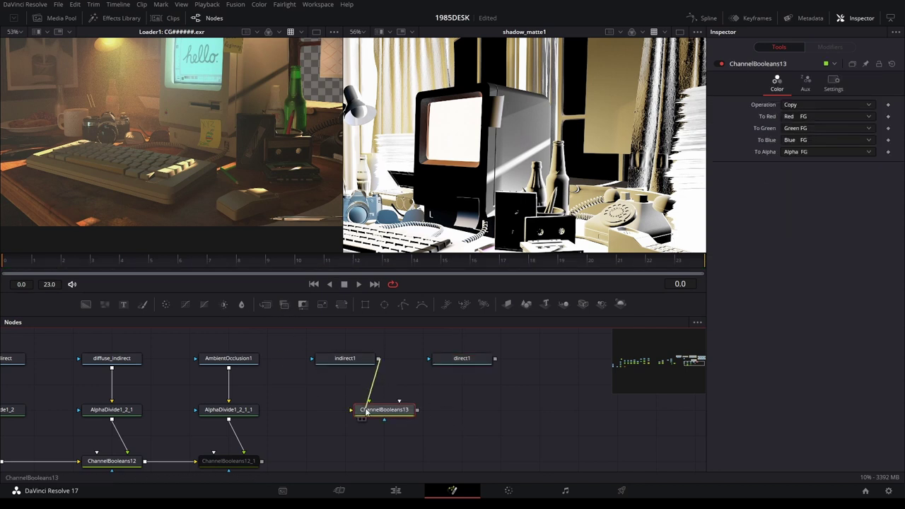
{"action": "left_click", "coordinate": [461, 359]}
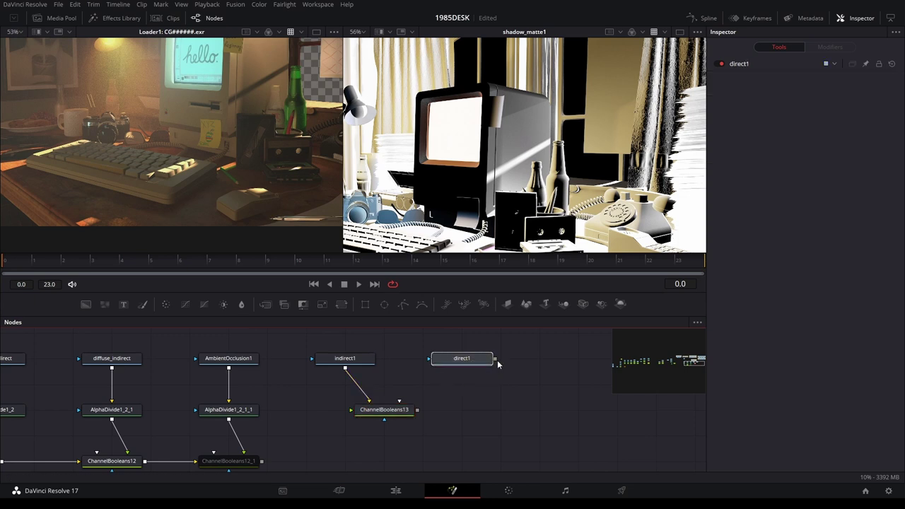
{"action": "mouse_move", "coordinate": [495, 358]}
{"action": "left_mouse_down"}
{"action": "mouse_move", "coordinate": [385, 409]}
{"action": "mouse_move", "coordinate": [411, 416]}
{"action": "left_mouse_up"}
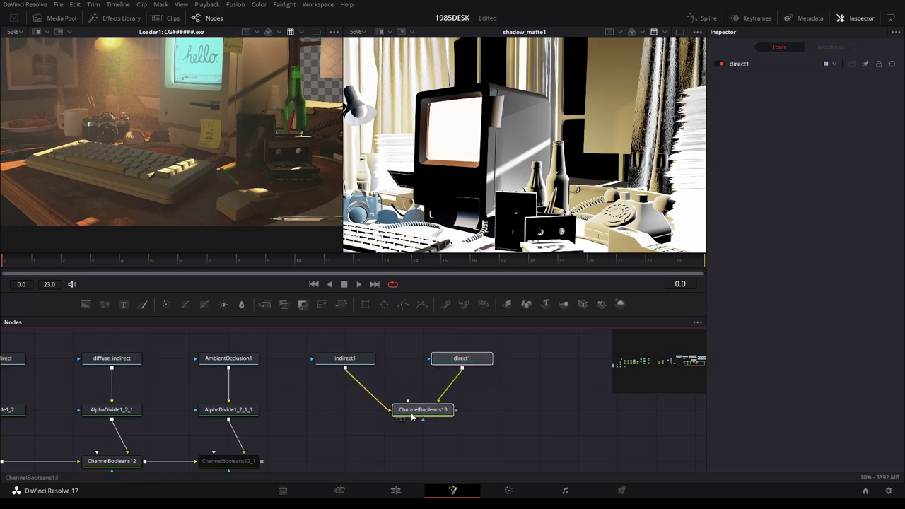
{"action": "left_click", "coordinate": [412, 416]}
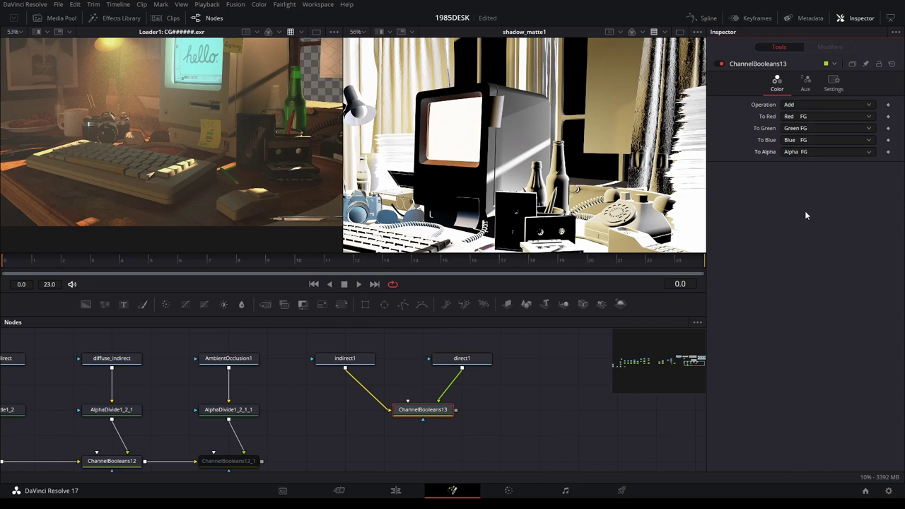
{"action": "key", "text": "2"}
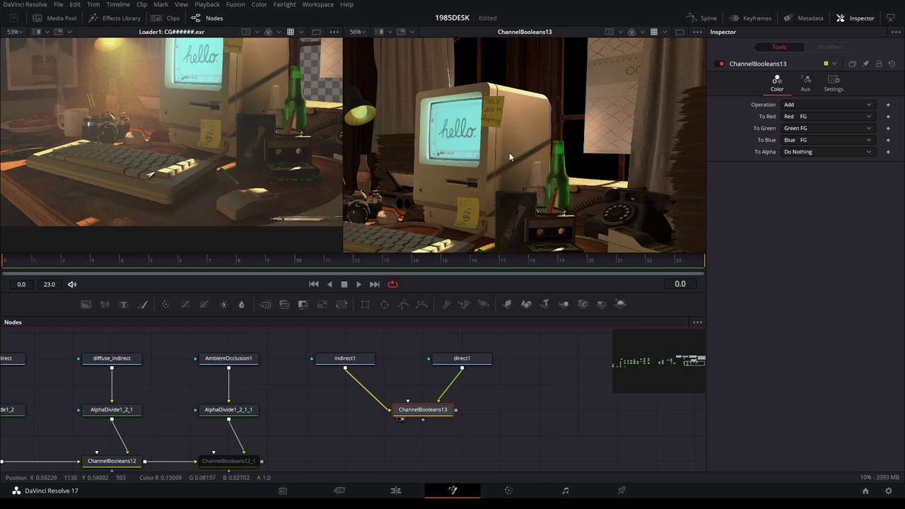
Reposition ChannelBooleans13 in the graph and save the project with Ctrl+S
{"action": "scroll", "coordinate": [513, 152], "scroll_direction": "down", "scroll_amount": 2}
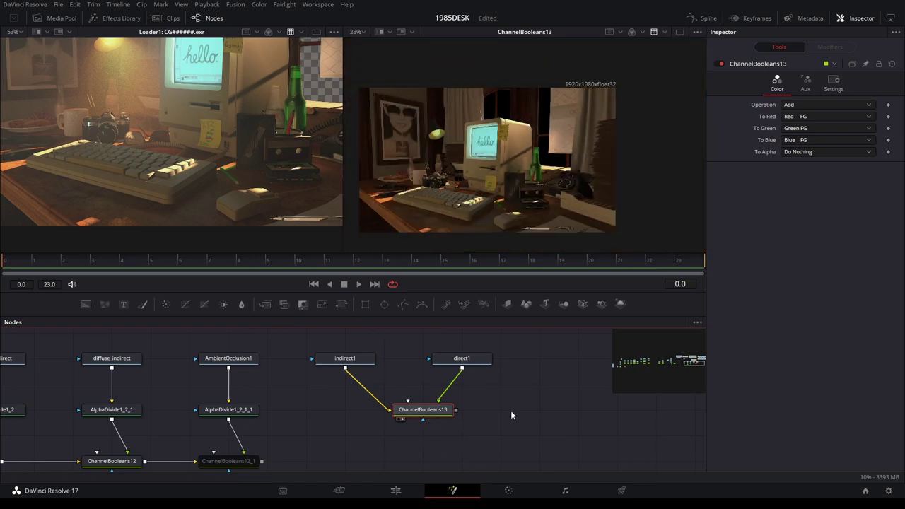
{"action": "left_click_drag", "start_coordinate": [510, 415], "coordinate": [591, 375]}
{"action": "mouse_move", "coordinate": [513, 389]}
{"action": "left_mouse_down"}
{"action": "mouse_move", "coordinate": [424, 388]}
{"action": "mouse_move", "coordinate": [543, 393]}
{"action": "left_mouse_up"}
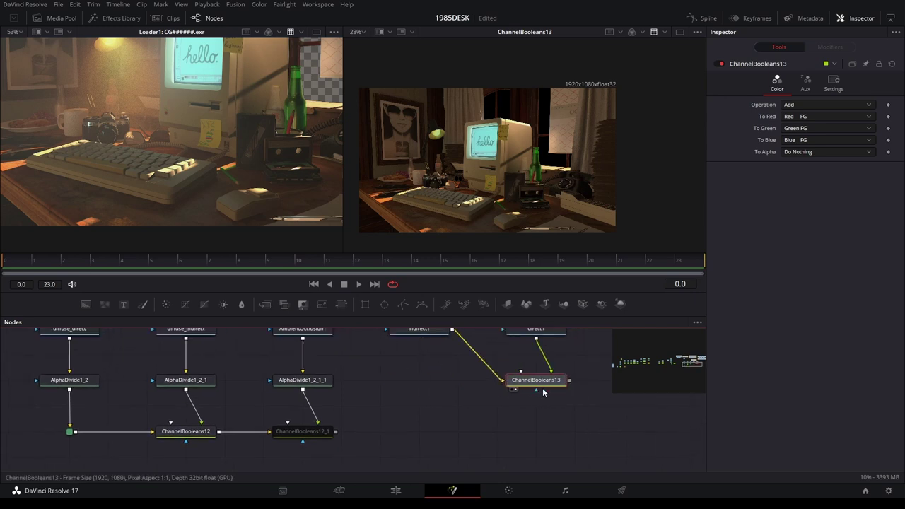
{"action": "key", "text": "ctrl+s"}
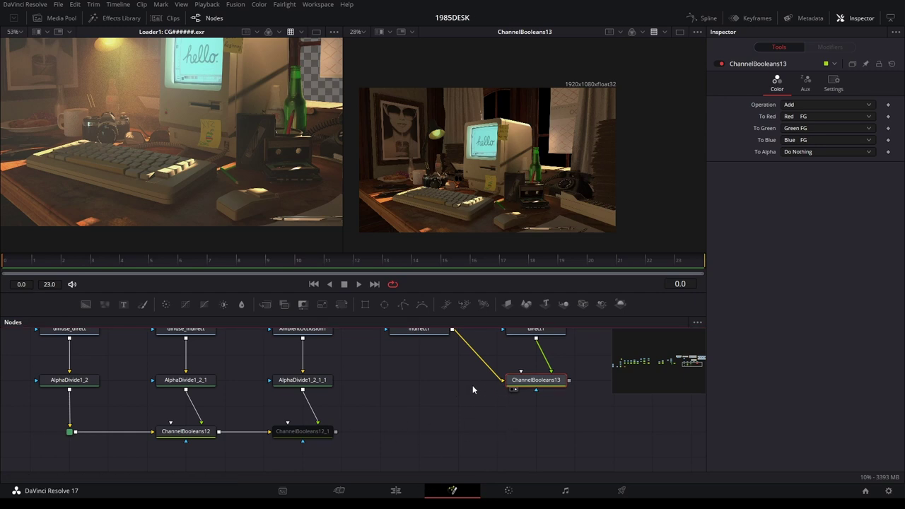
Add a new Bitmap2 node to the node graph
{"action": "scroll", "coordinate": [428, 396], "scroll_direction": "up", "scroll_amount": 2}
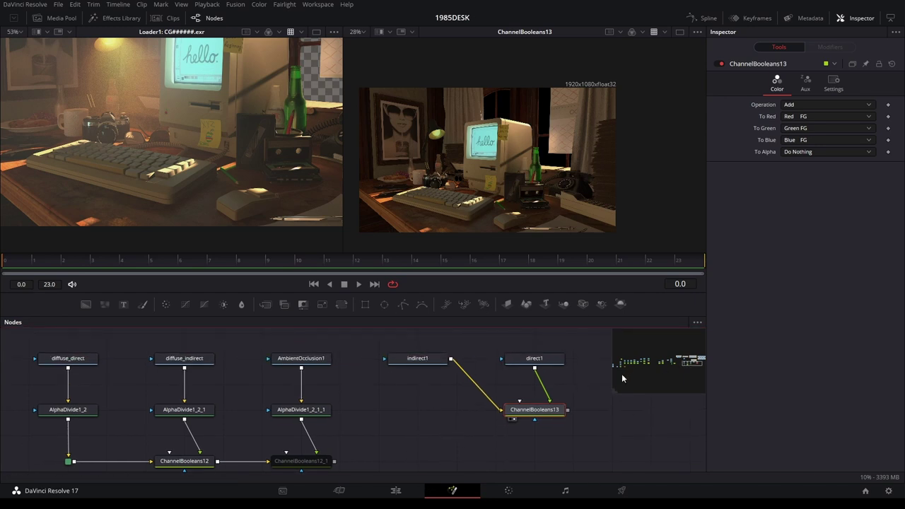
{"action": "left_click_drag", "start_coordinate": [573, 429], "coordinate": [562, 420]}
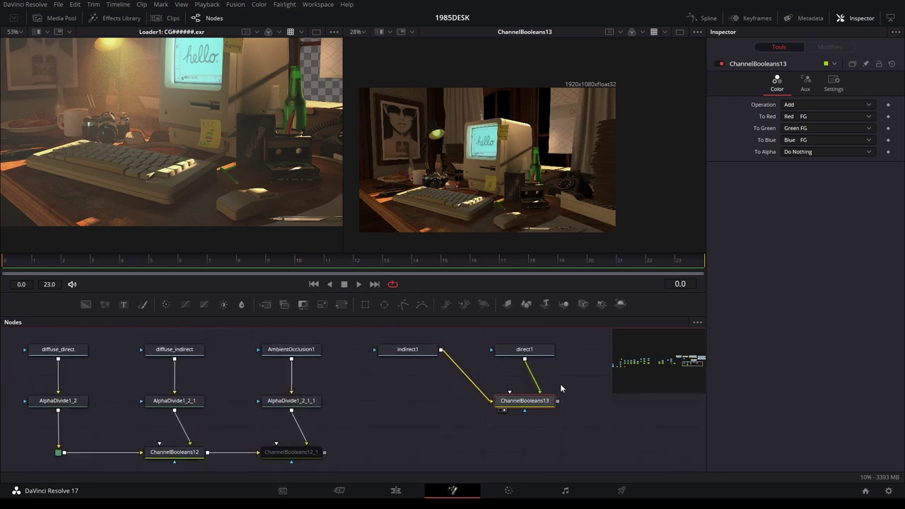
{"action": "left_click", "coordinate": [488, 443]}
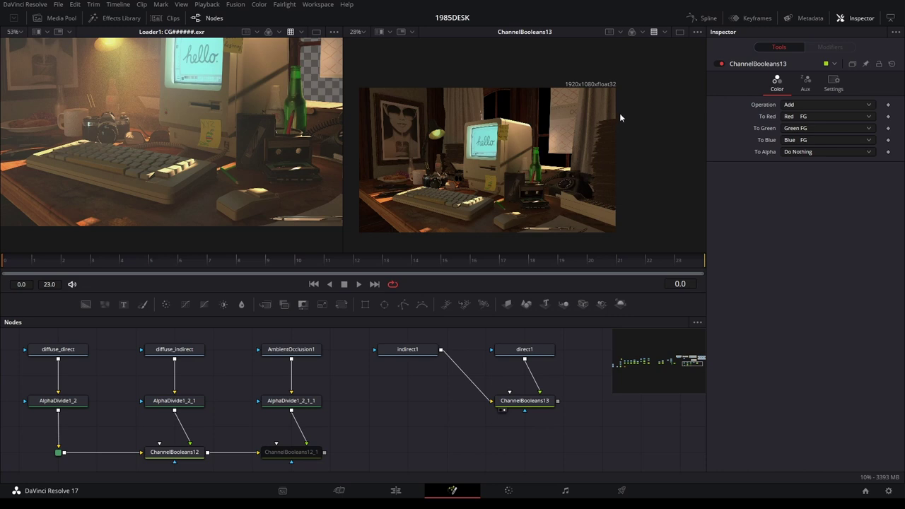
{"action": "left_click", "coordinate": [620, 304]}
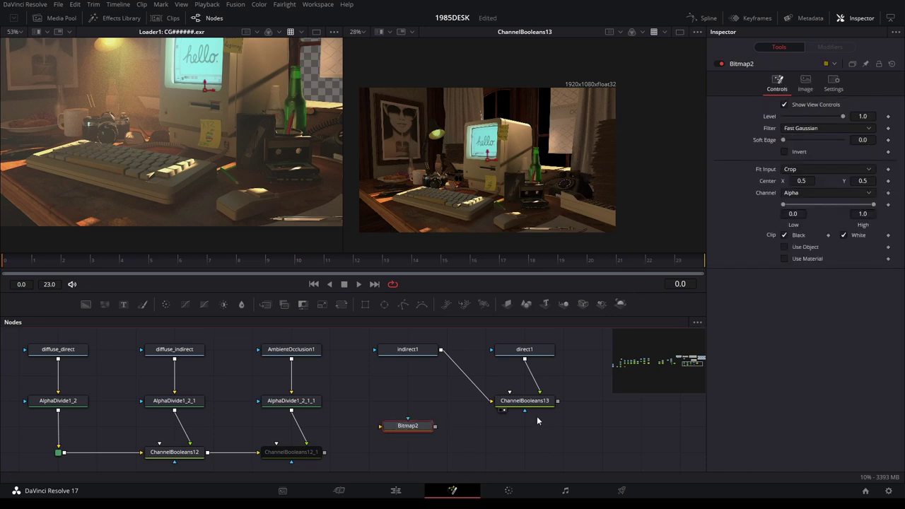
Wire ChannelBooleans13 into Bitmap2, align indirect1 with it, and set Bitmap2's Channel to Luminance
{"action": "left_click_drag", "start_coordinate": [558, 400], "coordinate": [403, 429]}
{"action": "mouse_move", "coordinate": [438, 439]}
{"action": "left_mouse_down"}
{"action": "mouse_move", "coordinate": [427, 437]}
{"action": "mouse_move", "coordinate": [532, 460]}
{"action": "mouse_move", "coordinate": [562, 206]}
{"action": "left_mouse_up"}
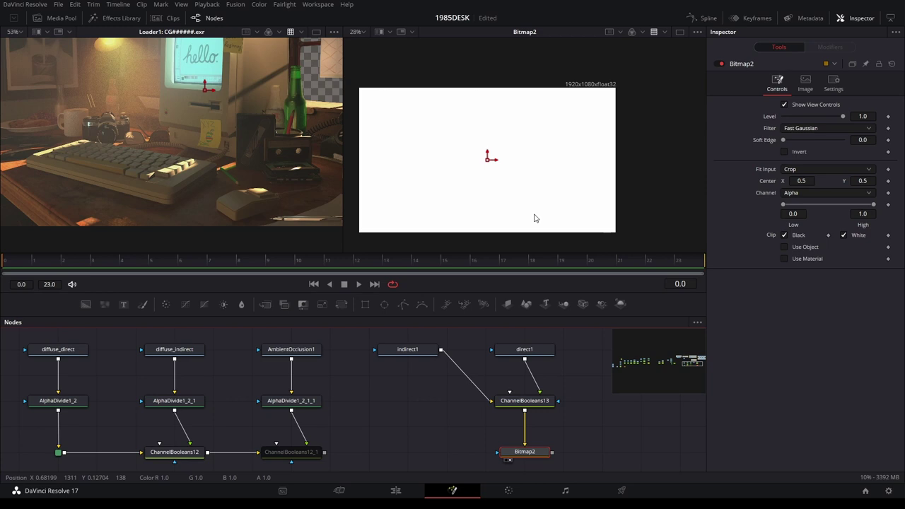
{"action": "left_click_drag", "start_coordinate": [428, 350], "coordinate": [437, 396]}
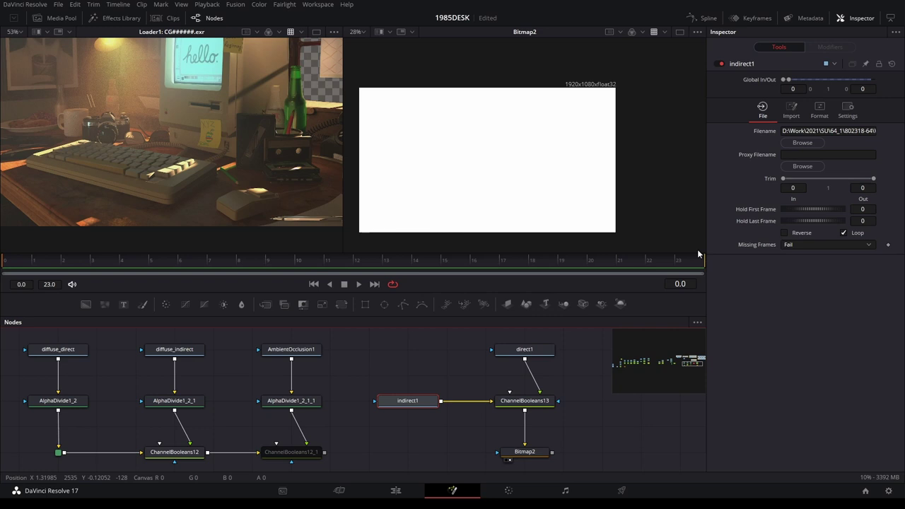
{"action": "left_click", "coordinate": [532, 455]}
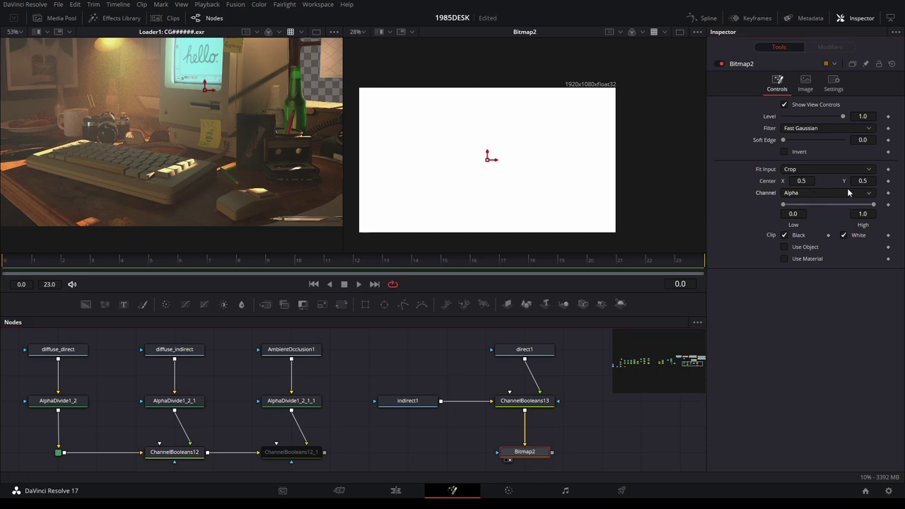
{"action": "key", "text": "Down"}
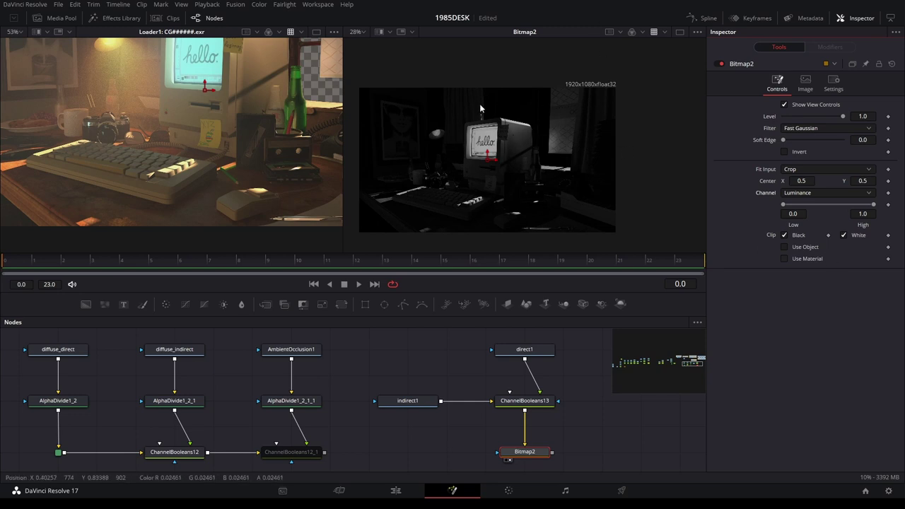
Raise Bitmap2's Low threshold and lower its High threshold to shape the luminance mask
{"action": "scroll", "coordinate": [542, 187], "scroll_direction": "up", "scroll_amount": 3}
{"action": "scroll", "coordinate": [537, 183], "scroll_direction": "up", "scroll_amount": 2}
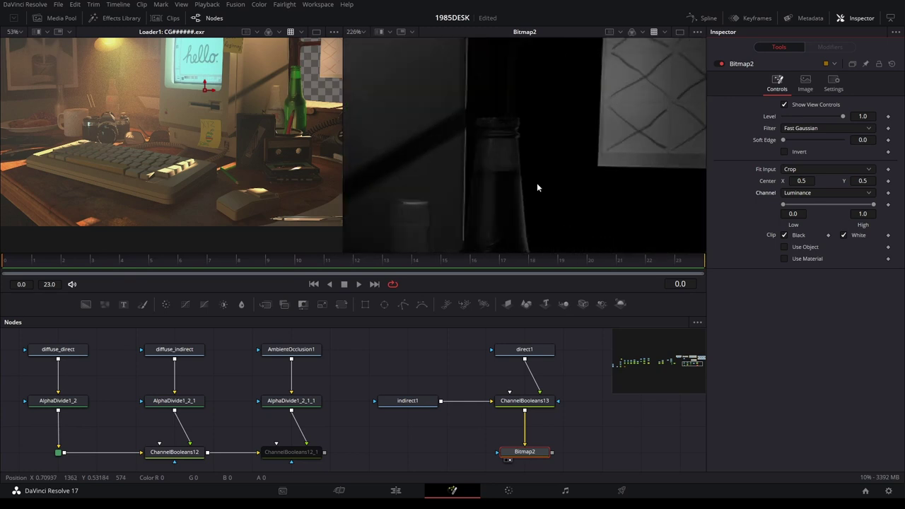
{"action": "scroll", "coordinate": [533, 145], "scroll_direction": "down", "scroll_amount": 1}
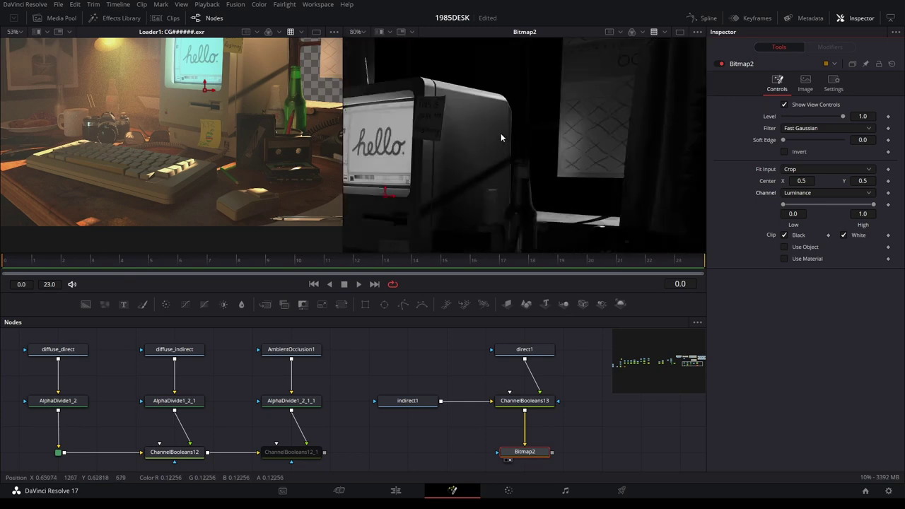
{"action": "scroll", "coordinate": [537, 145], "scroll_direction": "left", "scroll_amount": 5}
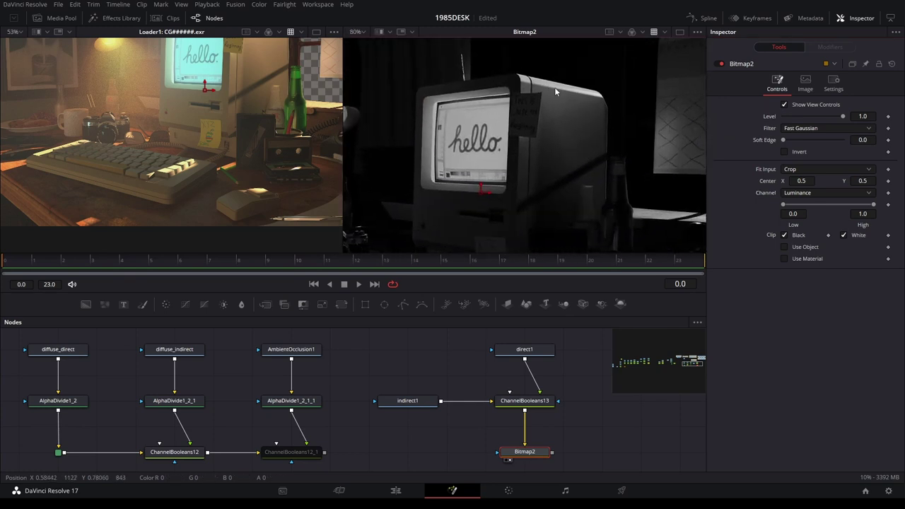
{"action": "scroll", "coordinate": [579, 162], "scroll_direction": "down", "scroll_amount": 1}
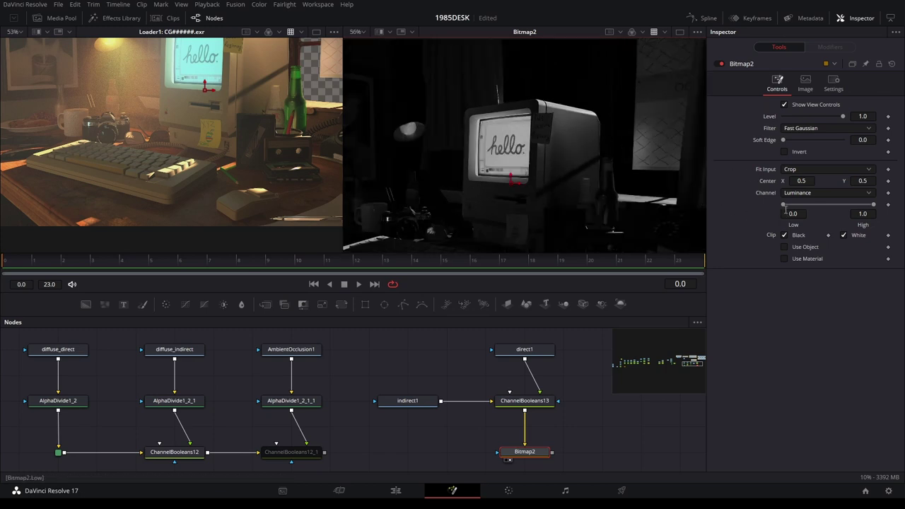
{"action": "left_click_drag", "start_coordinate": [782, 205], "coordinate": [790, 206]}
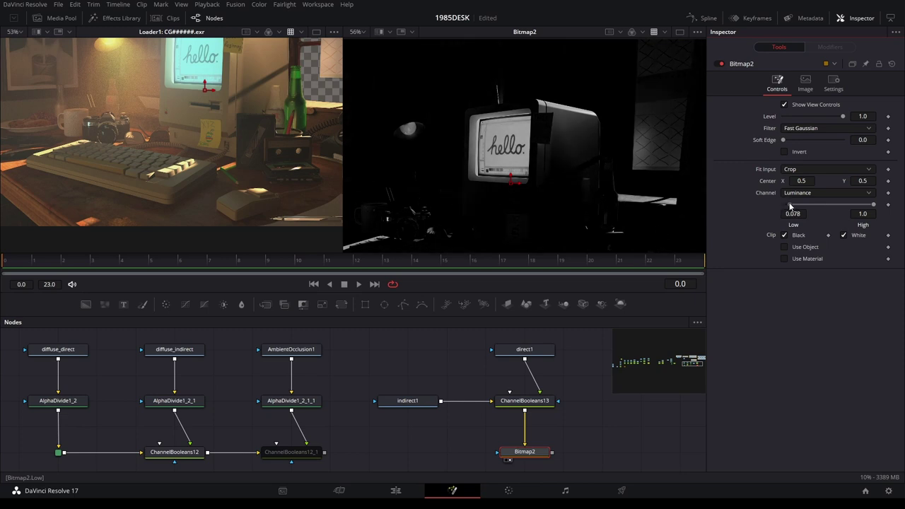
{"action": "scroll", "coordinate": [524, 109], "scroll_direction": "down", "scroll_amount": 5}
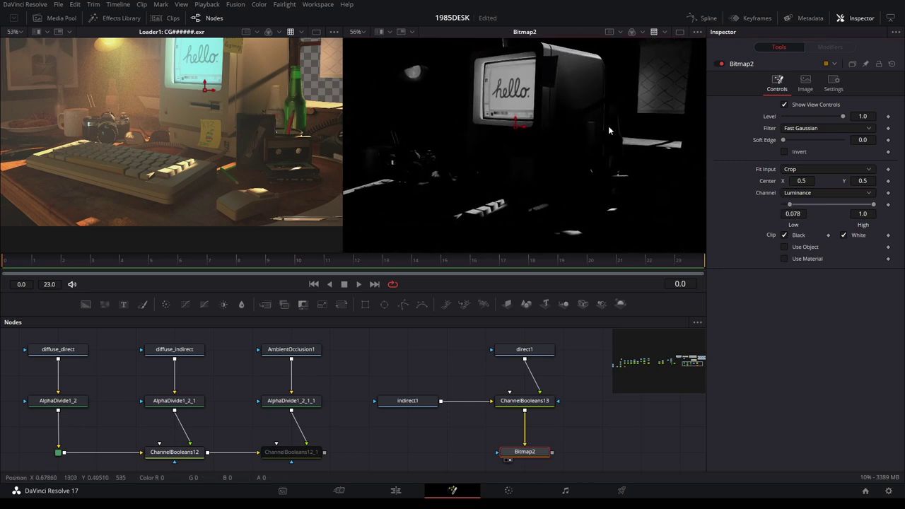
{"action": "scroll", "coordinate": [524, 109], "scroll_direction": "up", "scroll_amount": 4}
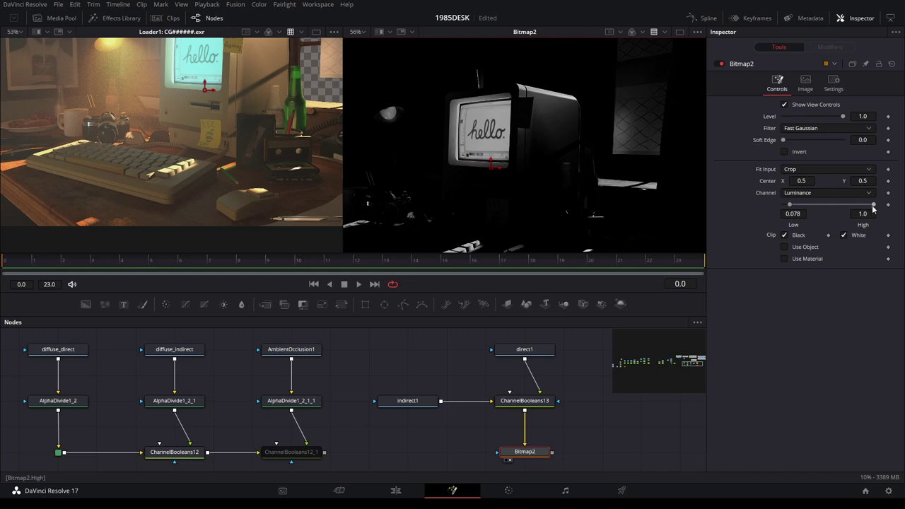
{"action": "left_click_drag", "start_coordinate": [875, 206], "coordinate": [804, 201]}
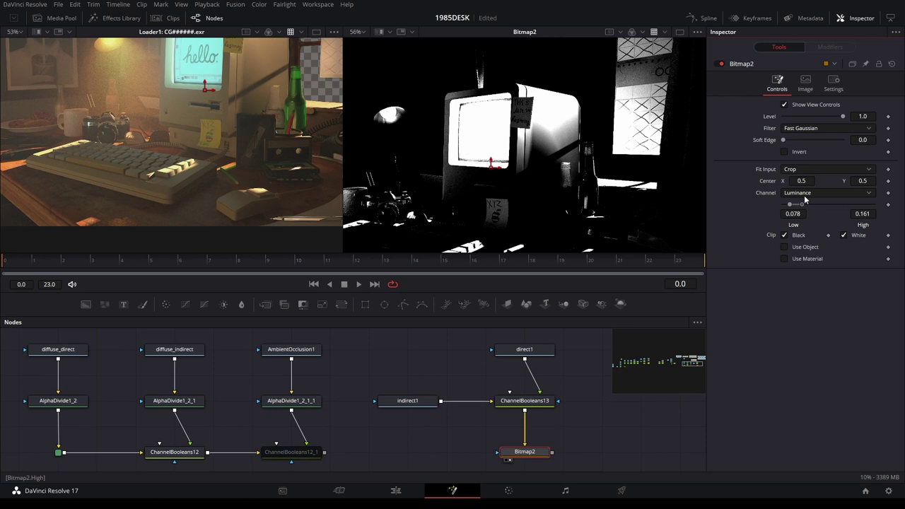
Fine-tune Bitmap2 to Low 0.067 and High 0.333 while panning the mask preview
{"action": "left_click_drag", "start_coordinate": [789, 205], "coordinate": [791, 207]}
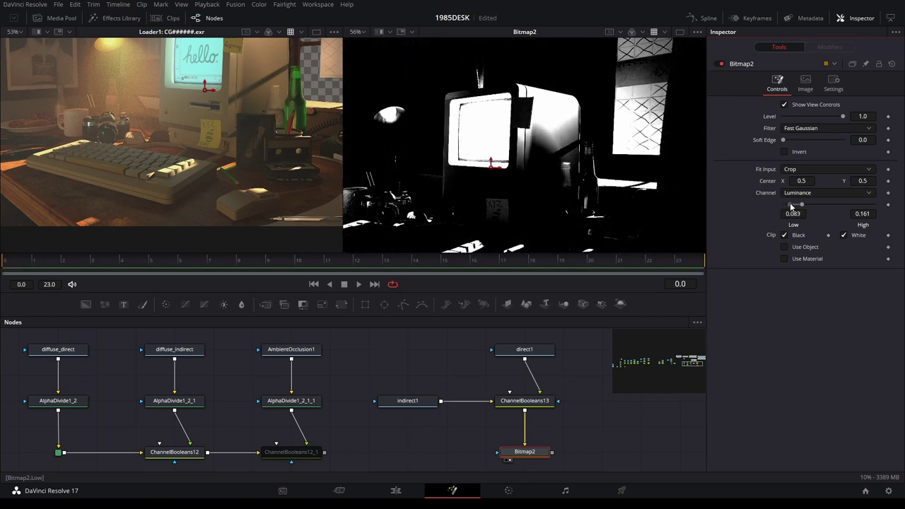
{"action": "mouse_move", "coordinate": [576, 138]}
{"action": "left_mouse_down"}
{"action": "mouse_move", "coordinate": [686, 138]}
{"action": "mouse_move", "coordinate": [675, 124]}
{"action": "left_mouse_up"}
{"action": "mouse_move", "coordinate": [802, 204]}
{"action": "left_mouse_down"}
{"action": "mouse_move", "coordinate": [824, 205]}
{"action": "mouse_move", "coordinate": [787, 206]}
{"action": "left_mouse_up"}
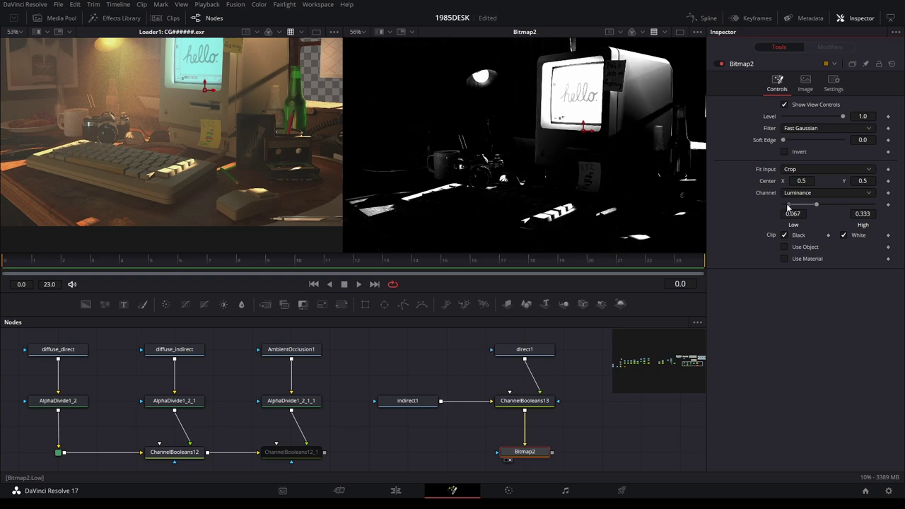
{"action": "mouse_move", "coordinate": [578, 158]}
{"action": "left_mouse_down"}
{"action": "mouse_move", "coordinate": [566, 128]}
{"action": "mouse_move", "coordinate": [628, 164]}
{"action": "left_mouse_up"}
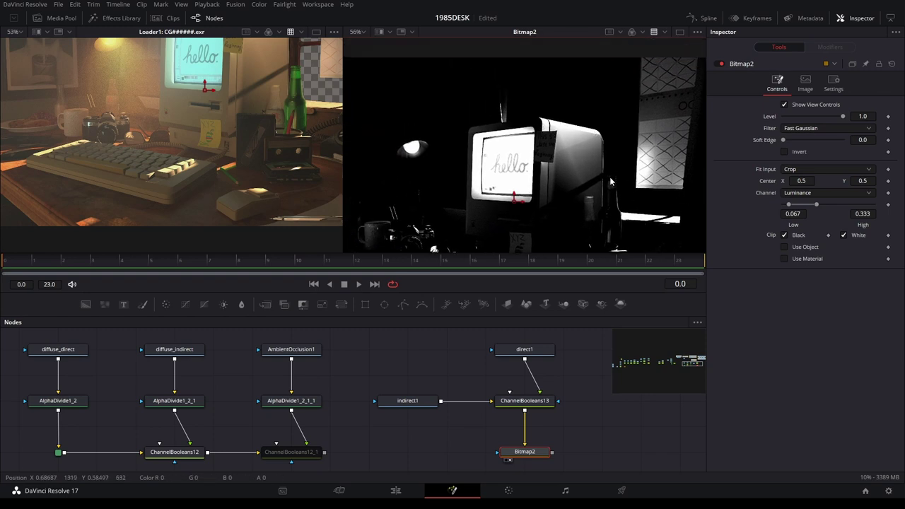
{"action": "left_click_drag", "start_coordinate": [597, 201], "coordinate": [596, 145]}
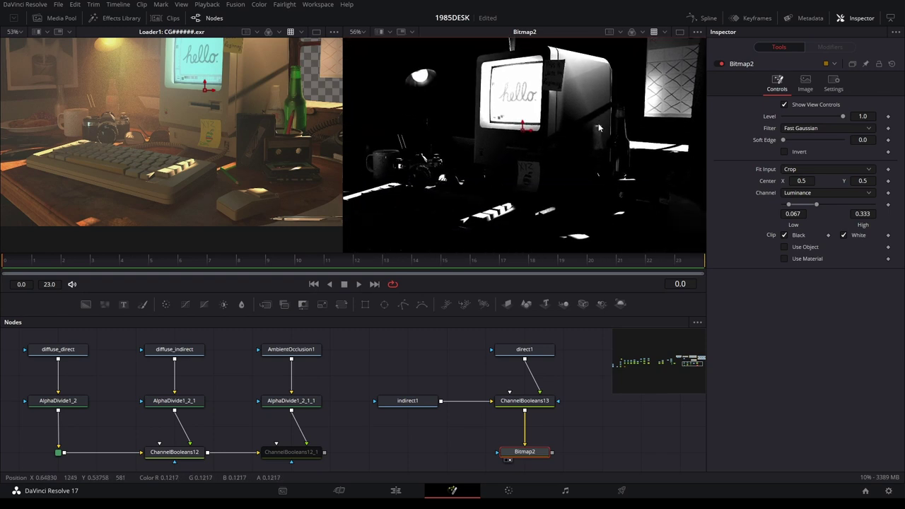
Turn on Invert for the Bitmap2 mask, comparing it against the uninverted version
{"action": "left_click", "coordinate": [782, 152]}
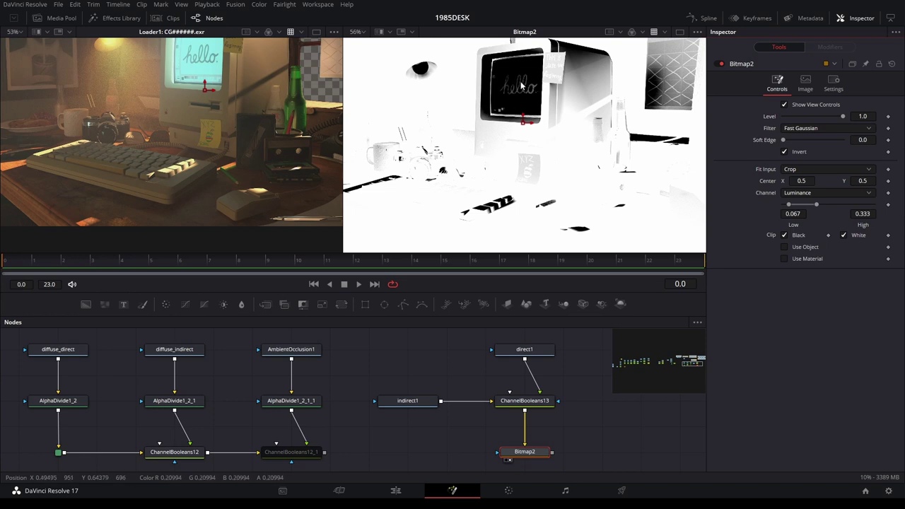
{"action": "left_click", "coordinate": [783, 151]}
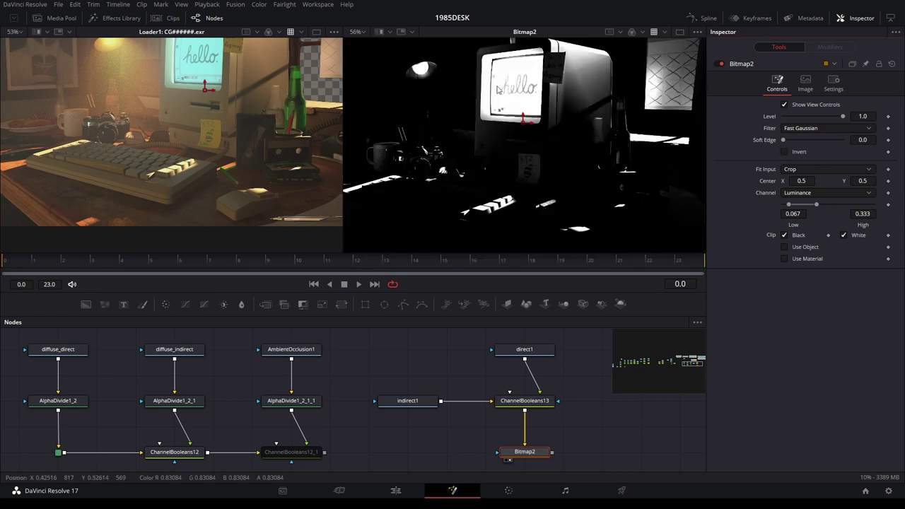
{"action": "left_click", "coordinate": [784, 151]}
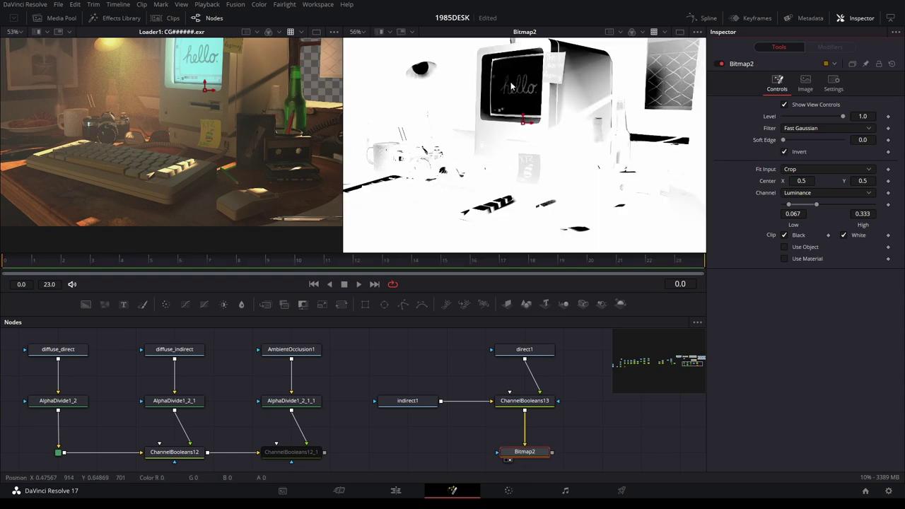
Raise Bitmap2's High threshold to 0.394 and inspect the mask around the monitor screen
{"action": "scroll", "coordinate": [523, 76], "scroll_direction": "up", "scroll_amount": 5}
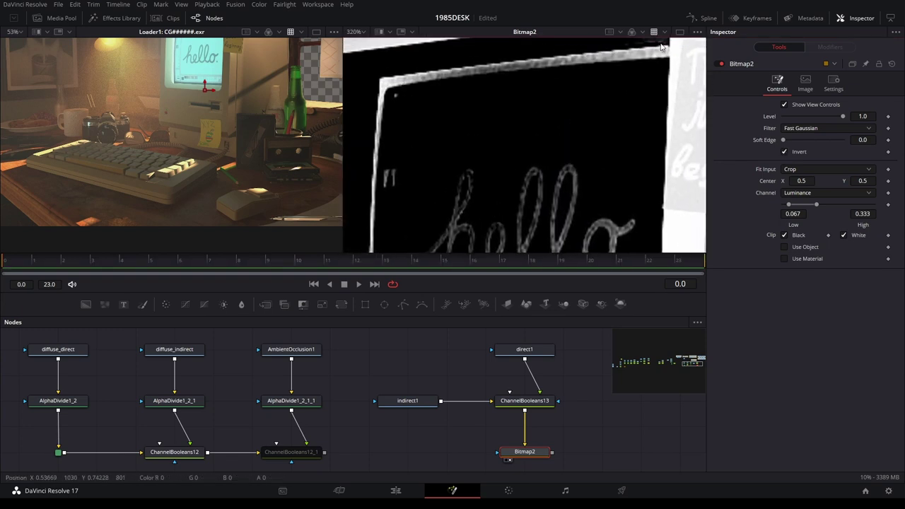
{"action": "scroll", "coordinate": [600, 93], "scroll_direction": "up", "scroll_amount": 2}
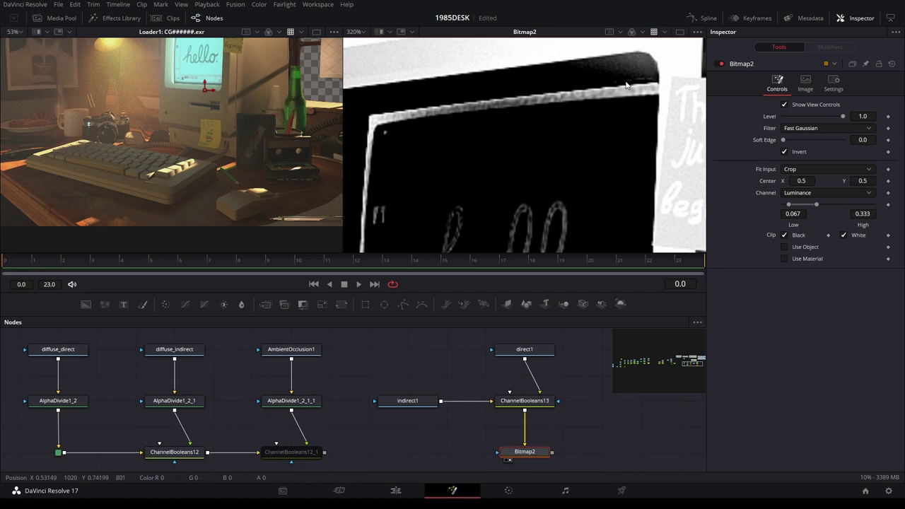
{"action": "scroll", "coordinate": [619, 97], "scroll_direction": "down", "scroll_amount": 2}
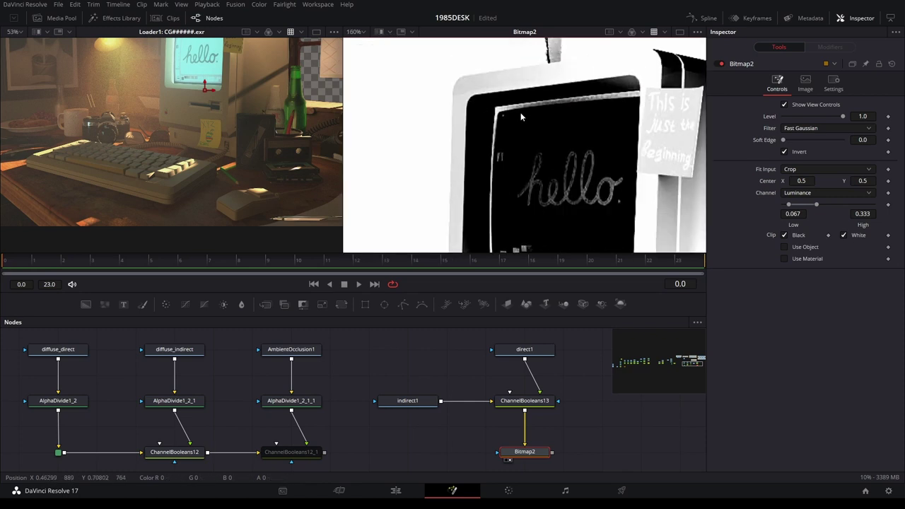
{"action": "left_click_drag", "start_coordinate": [814, 205], "coordinate": [824, 205]}
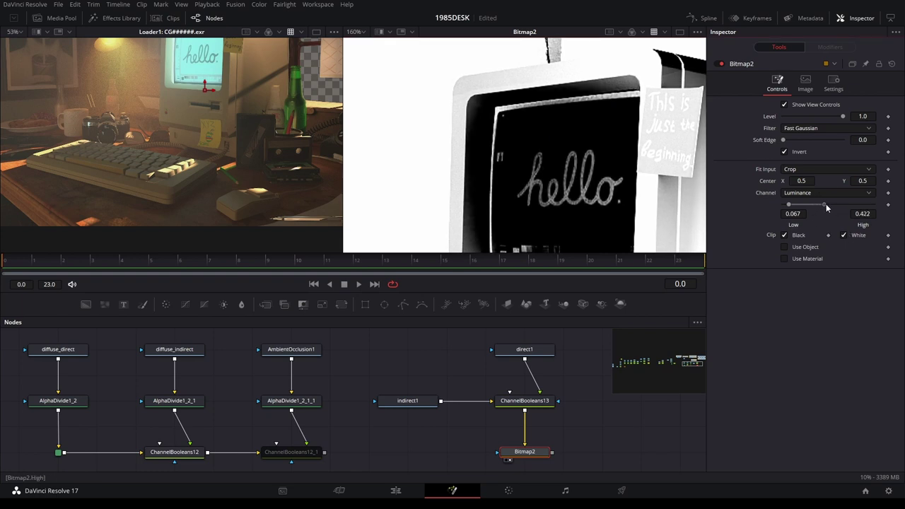
{"action": "left_click_drag", "start_coordinate": [535, 186], "coordinate": [517, 150]}
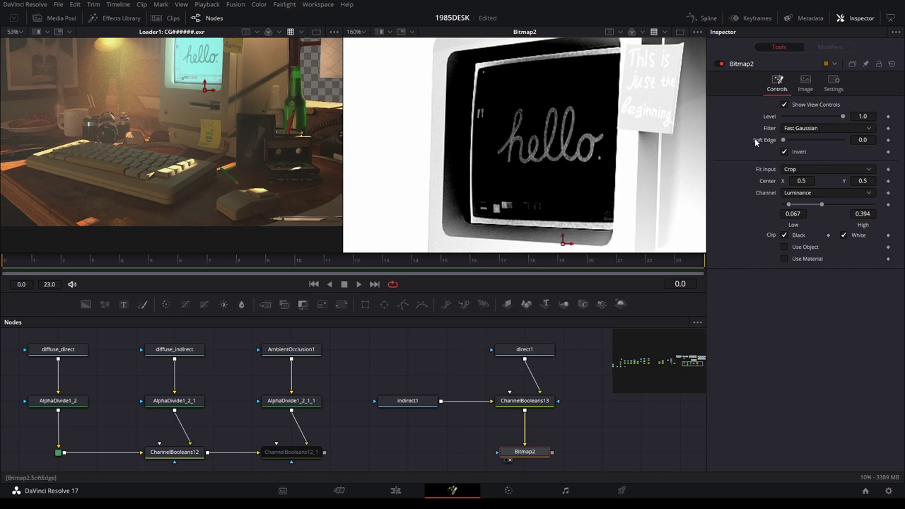
{"action": "scroll", "coordinate": [648, 141], "scroll_direction": "down", "scroll_amount": 5}
Preview the shadow_matte1 pass in the viewer
{"action": "left_click_drag", "start_coordinate": [588, 380], "coordinate": [430, 440]}
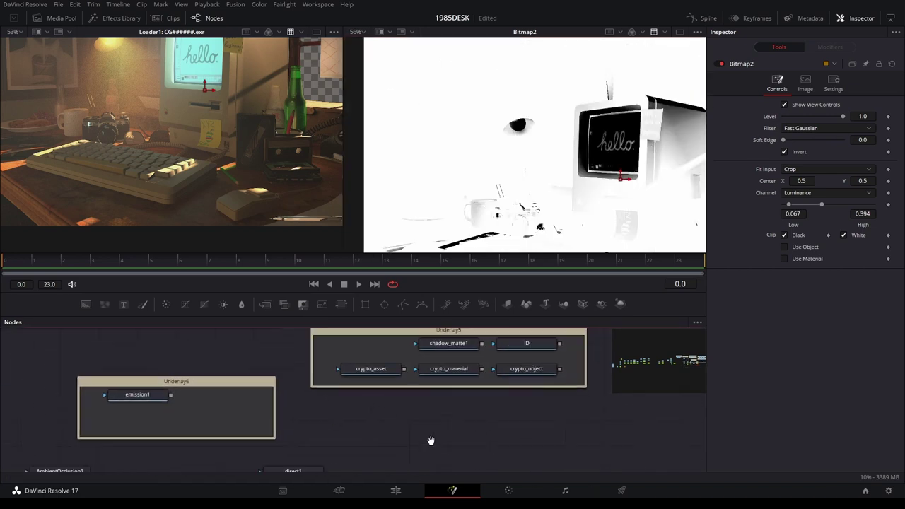
{"action": "left_click", "coordinate": [426, 352]}
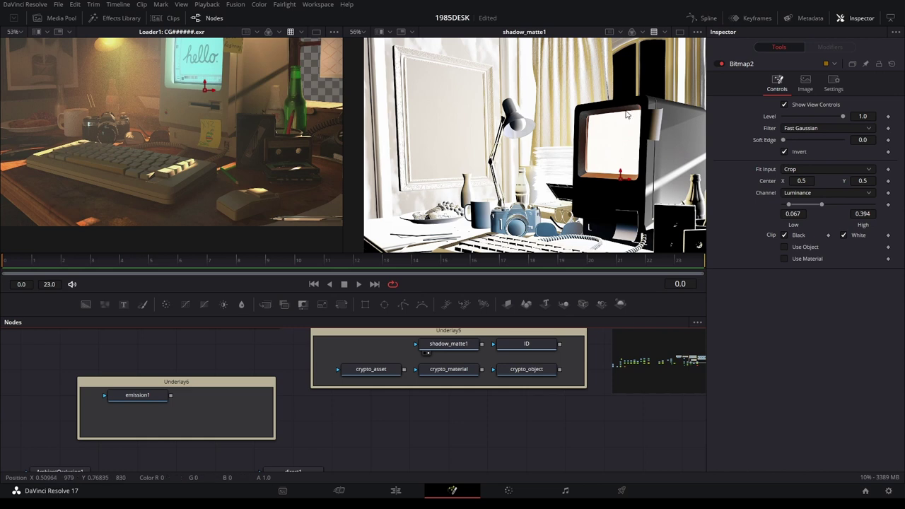
{"action": "left_click_drag", "start_coordinate": [626, 164], "coordinate": [577, 156]}
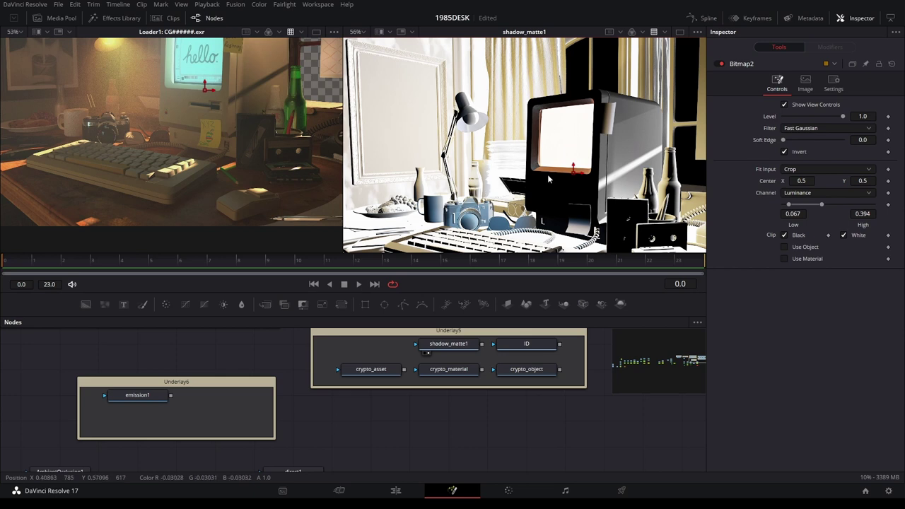
{"action": "scroll", "coordinate": [554, 137], "scroll_direction": "up", "scroll_amount": 3}
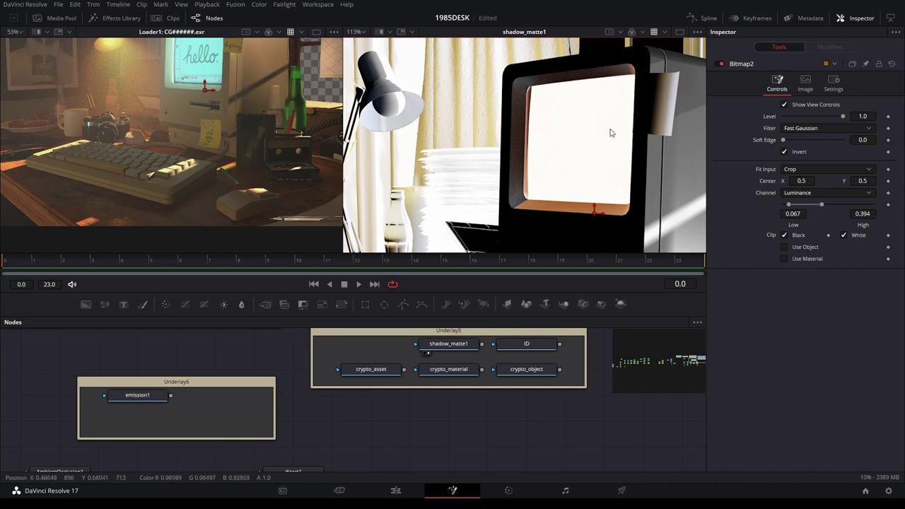
{"action": "scroll", "coordinate": [571, 175], "scroll_direction": "down", "scroll_amount": 3}
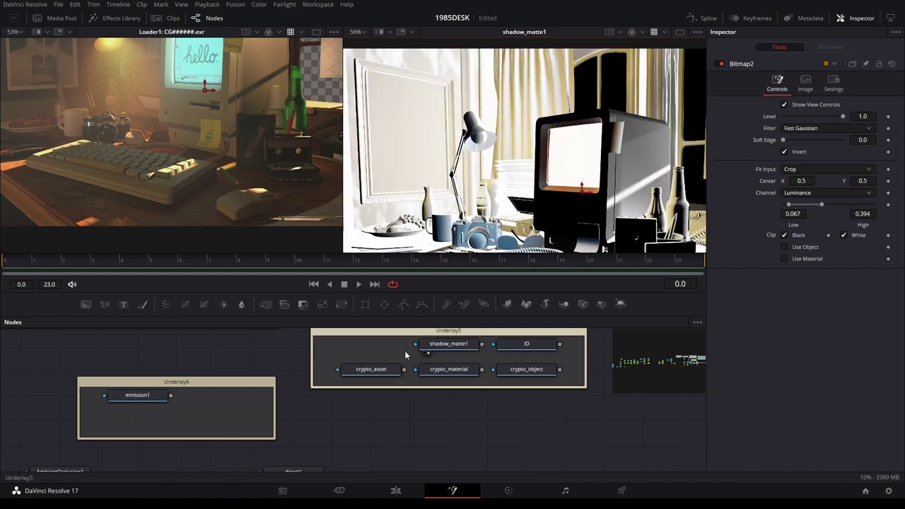
{"action": "scroll", "coordinate": [452, 413], "scroll_direction": "left", "scroll_amount": 3}
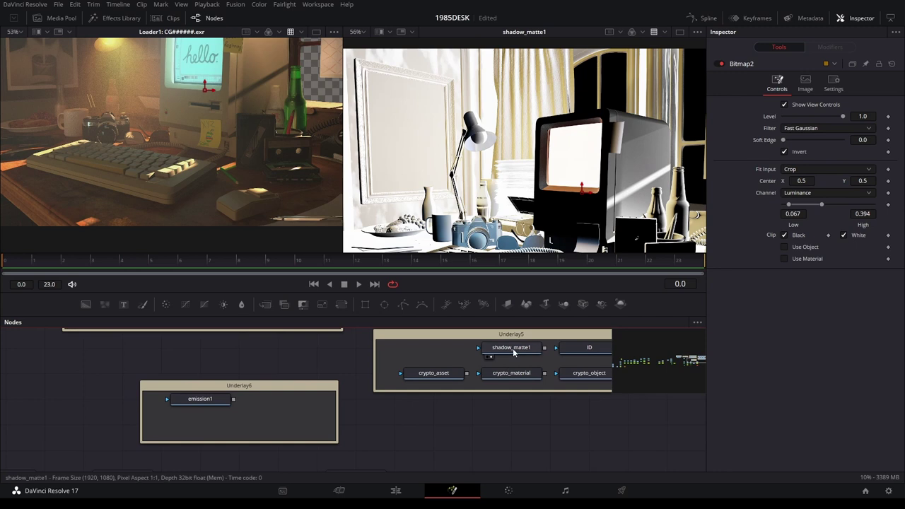
Pull shadow_matte1 out of Underlay5 level with ChannelBooleans13 and move Bitmap2 lower for room
{"action": "left_click_drag", "start_coordinate": [513, 351], "coordinate": [470, 456]}
{"action": "scroll", "coordinate": [458, 351], "scroll_direction": "down", "scroll_amount": 5}
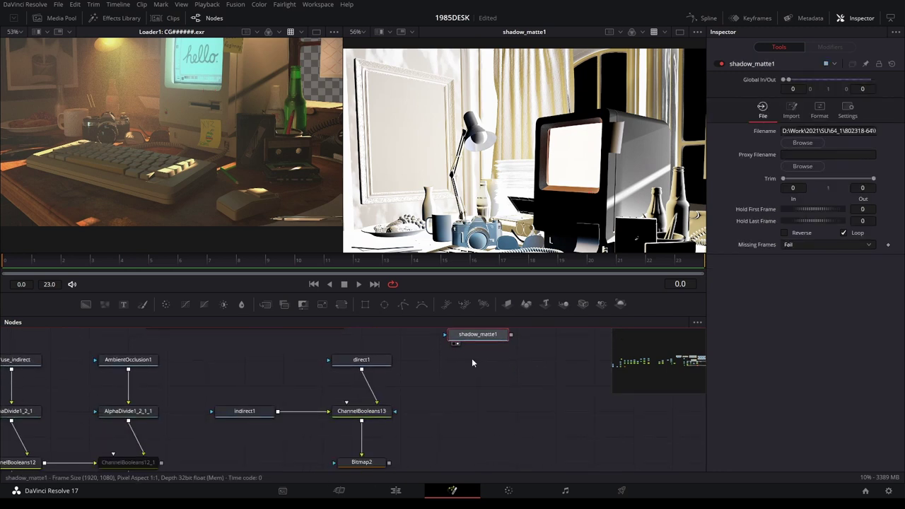
{"action": "left_click_drag", "start_coordinate": [463, 337], "coordinate": [464, 474]}
{"action": "scroll", "coordinate": [501, 417], "scroll_direction": "down", "scroll_amount": 5}
{"action": "scroll", "coordinate": [505, 415], "scroll_direction": "up", "scroll_amount": 3}
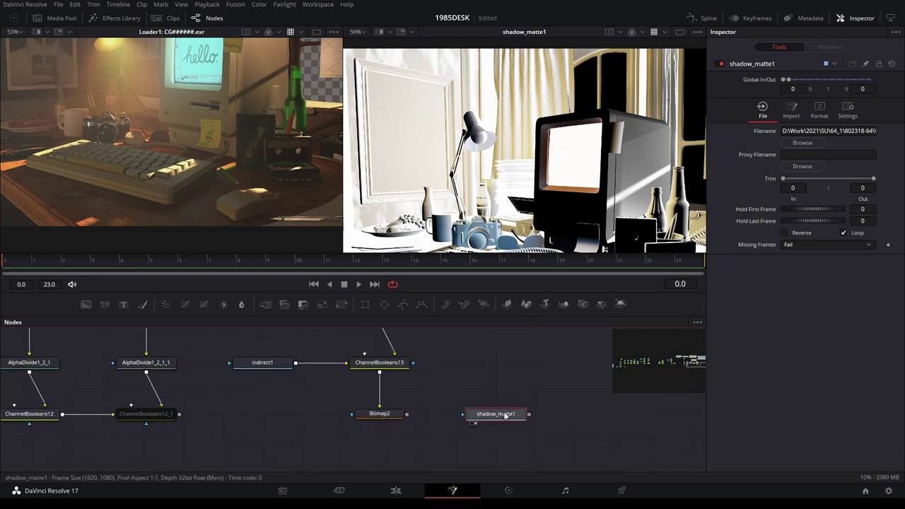
{"action": "left_click_drag", "start_coordinate": [504, 416], "coordinate": [496, 345]}
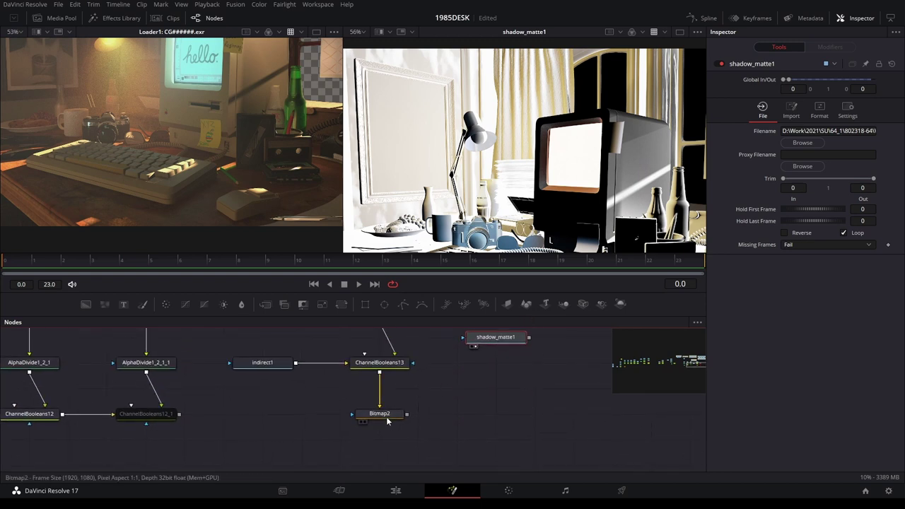
{"action": "left_click_drag", "start_coordinate": [388, 422], "coordinate": [390, 453]}
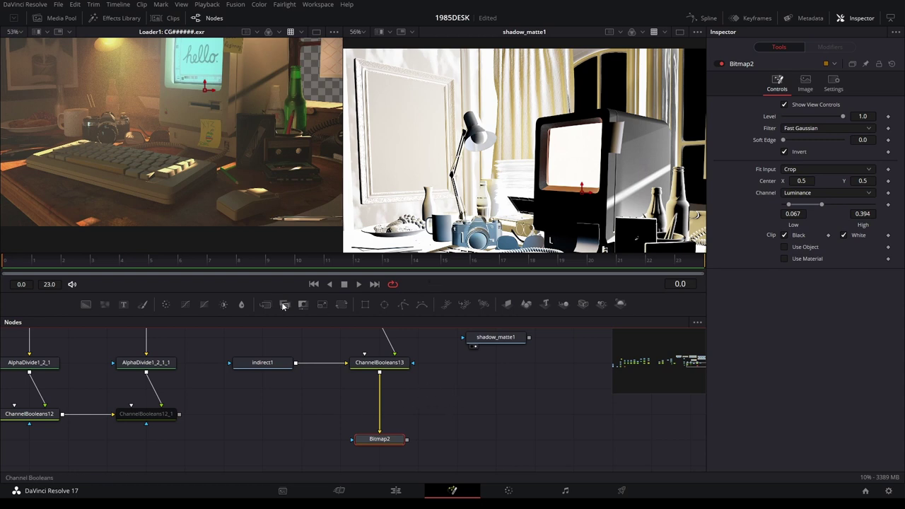
Insert ChannelBooleans14 between ChannelBooleans13 and Bitmap2, and feed shadow_matte1 into it
{"action": "mouse_move", "coordinate": [314, 304]}
{"action": "left_mouse_down"}
{"action": "mouse_move", "coordinate": [380, 407]}
{"action": "mouse_move", "coordinate": [380, 381]}
{"action": "left_mouse_up"}
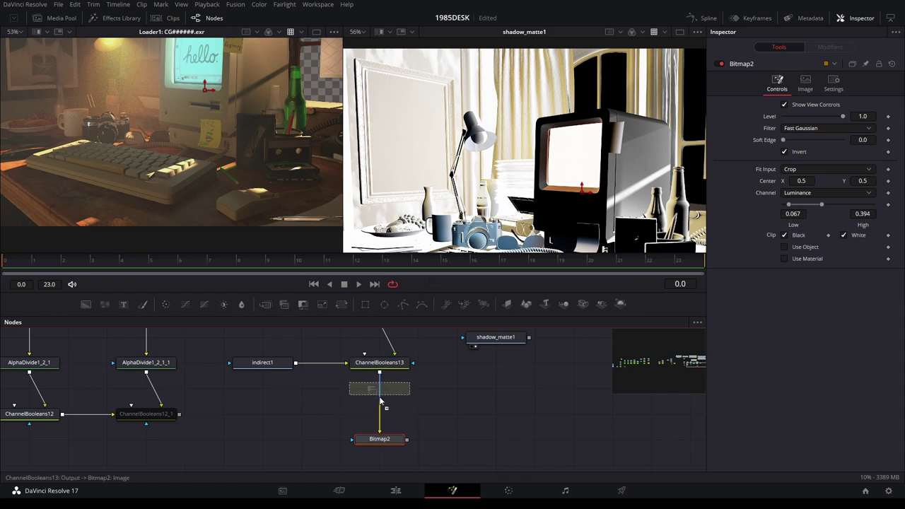
{"action": "left_click_drag", "start_coordinate": [392, 388], "coordinate": [392, 414]}
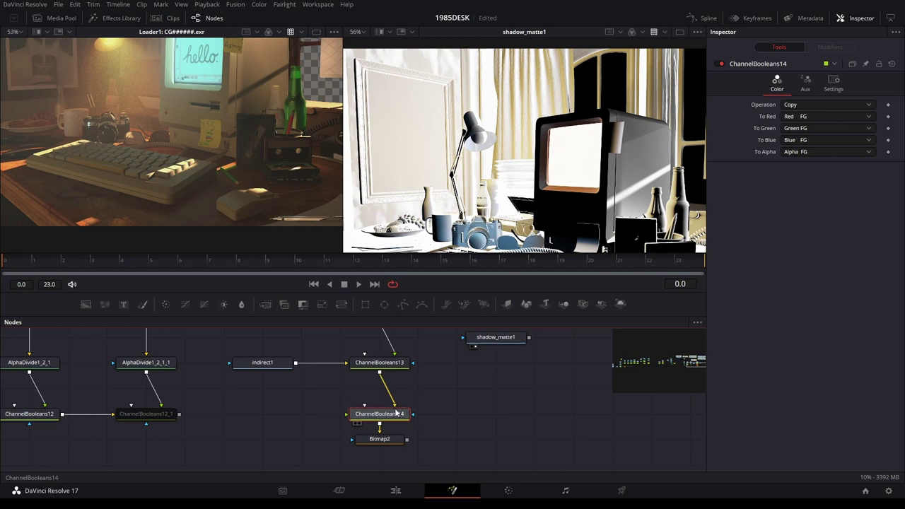
{"action": "mouse_move", "coordinate": [529, 337]}
{"action": "left_mouse_down"}
{"action": "mouse_move", "coordinate": [396, 419]}
{"action": "mouse_move", "coordinate": [537, 200]}
{"action": "left_mouse_up"}
Set ChannelBooleans14's To Alpha to Do Nothing and Operation to Add, then check the combined result
{"action": "left_click", "coordinate": [842, 104]}
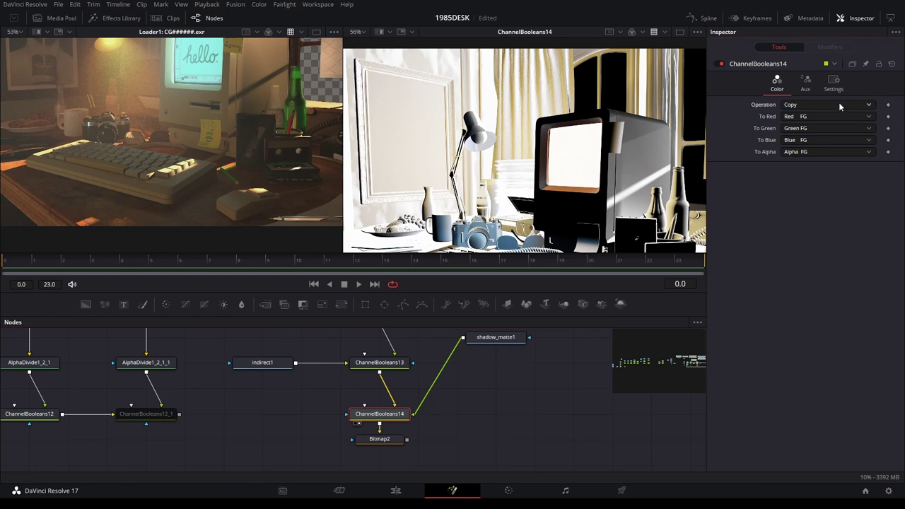
{"action": "scroll", "coordinate": [806, 152], "scroll_direction": "up", "scroll_amount": 4}
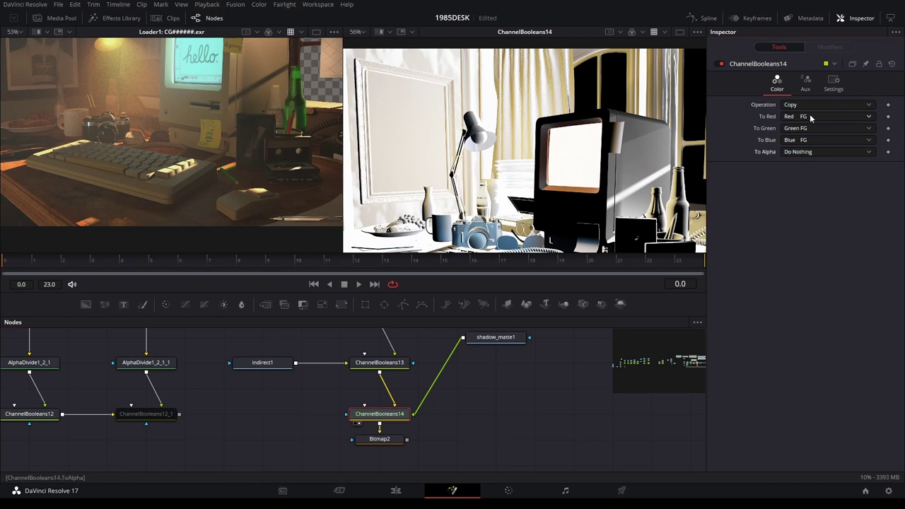
{"action": "scroll", "coordinate": [810, 104], "scroll_direction": "down", "scroll_amount": 1}
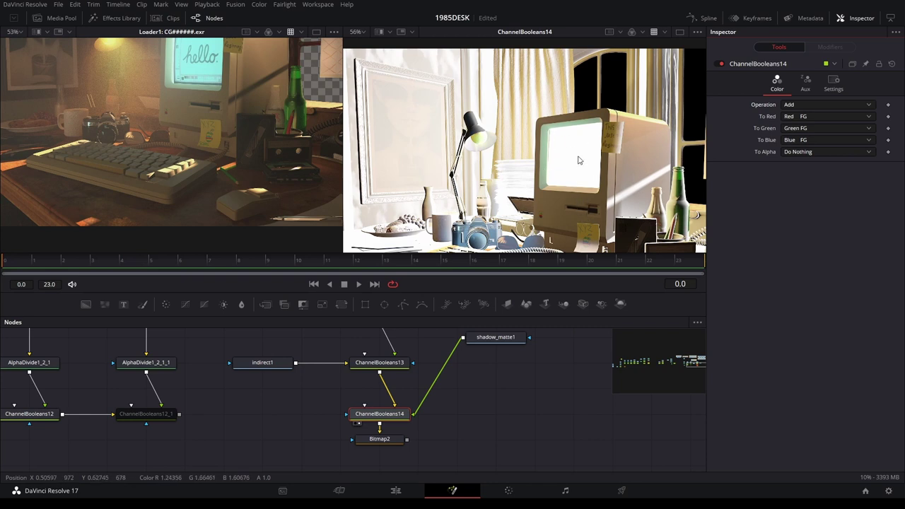
{"action": "left_click_drag", "start_coordinate": [578, 160], "coordinate": [540, 167]}
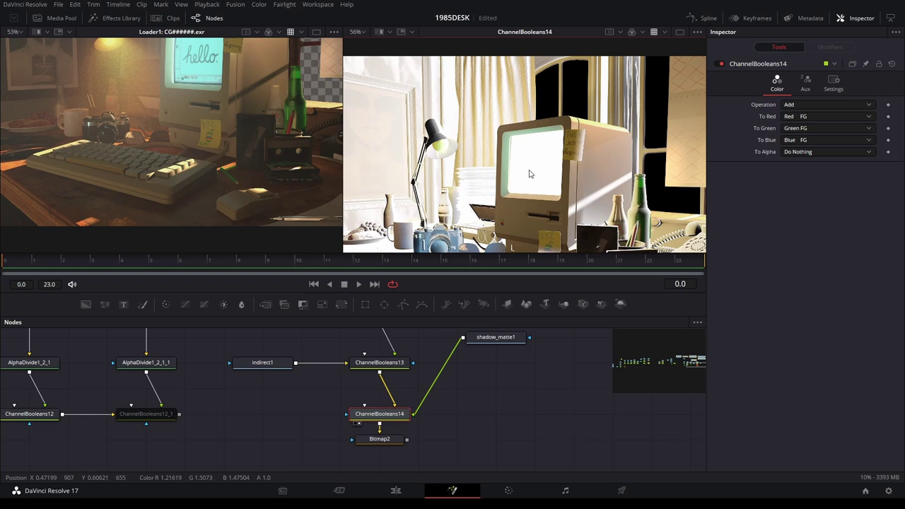
{"action": "left_click", "coordinate": [502, 337]}
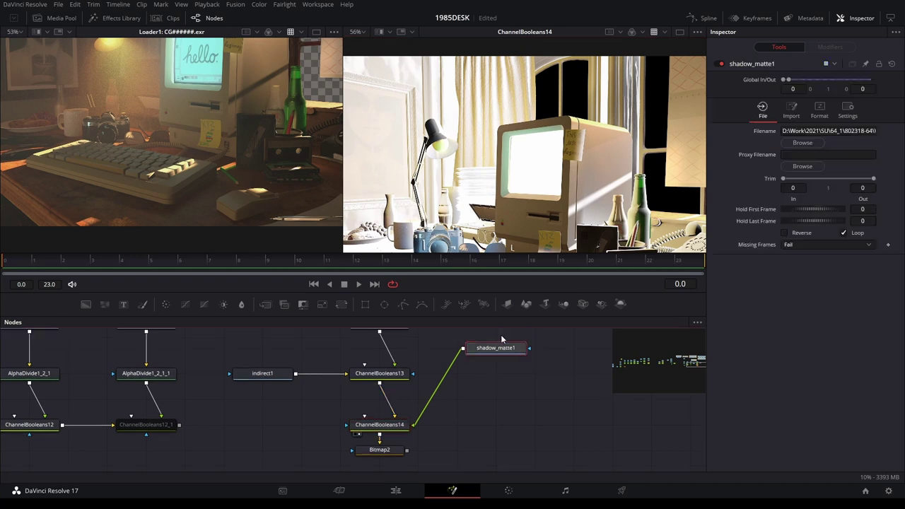
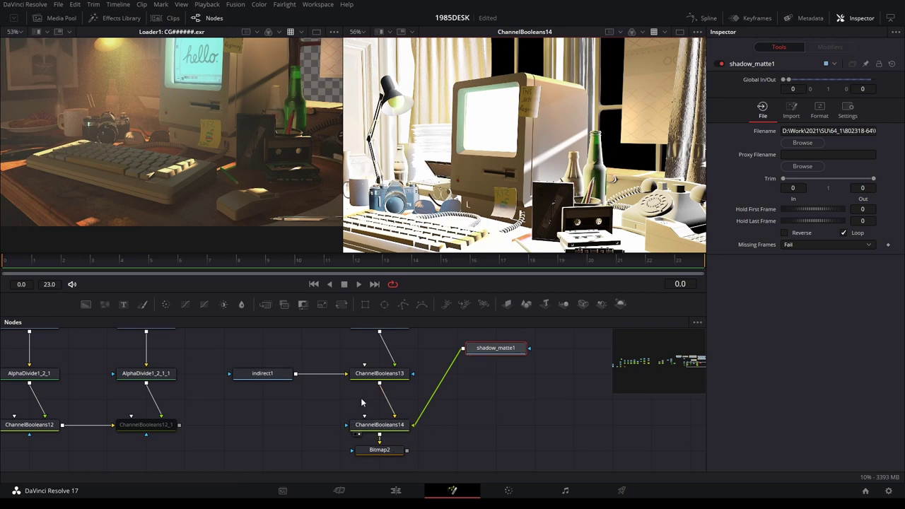
Inspect ChannelBooleans14's Settings, Aux and Color tabs
{"action": "left_click", "coordinate": [379, 424]}
{"action": "left_click", "coordinate": [821, 89]}
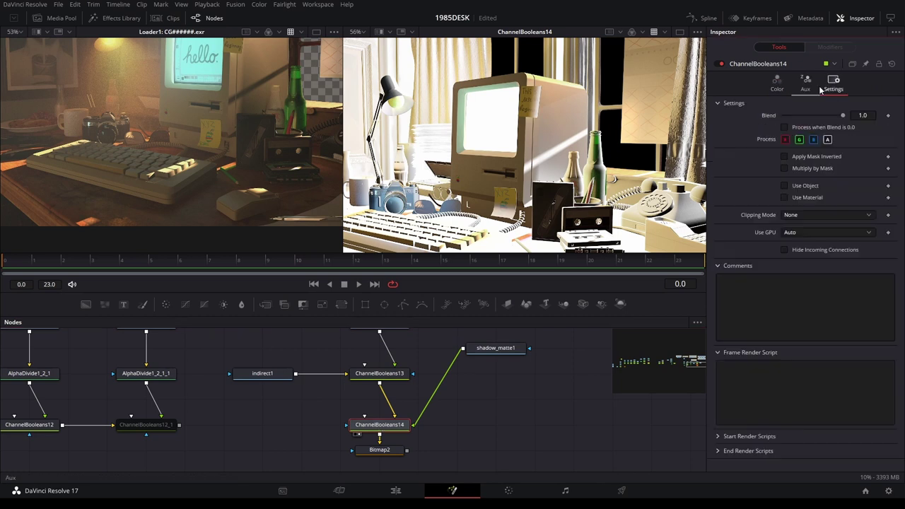
{"action": "left_click", "coordinate": [804, 84]}
{"action": "left_click", "coordinate": [776, 85]}
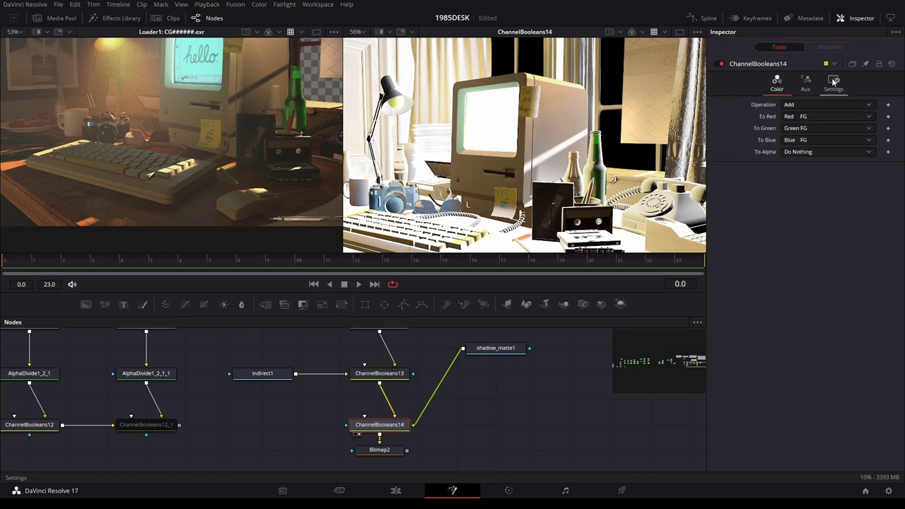
{"action": "left_click", "coordinate": [833, 82]}
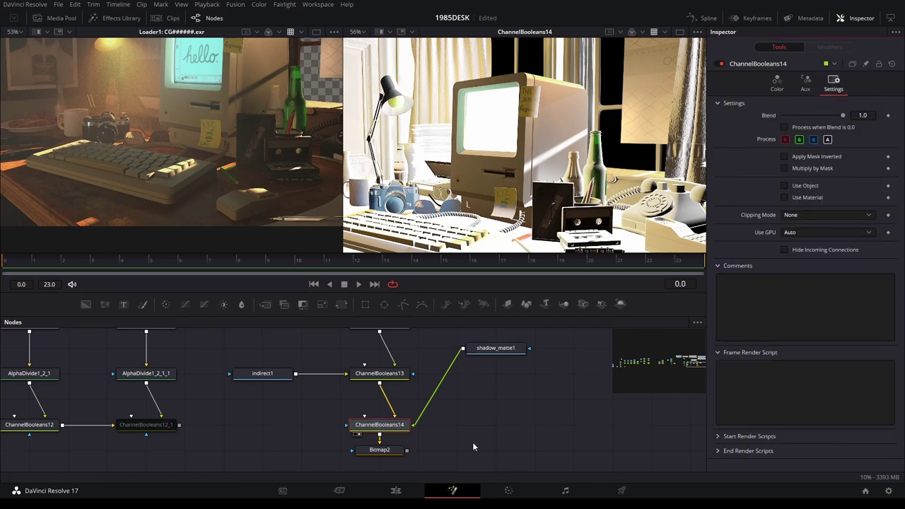
Unplug shadow_matte1 from ChannelBooleans14 and bring the direct1 and AmbientOcclusion1 nodes into view
{"action": "left_click_drag", "start_coordinate": [424, 413], "coordinate": [534, 201]}
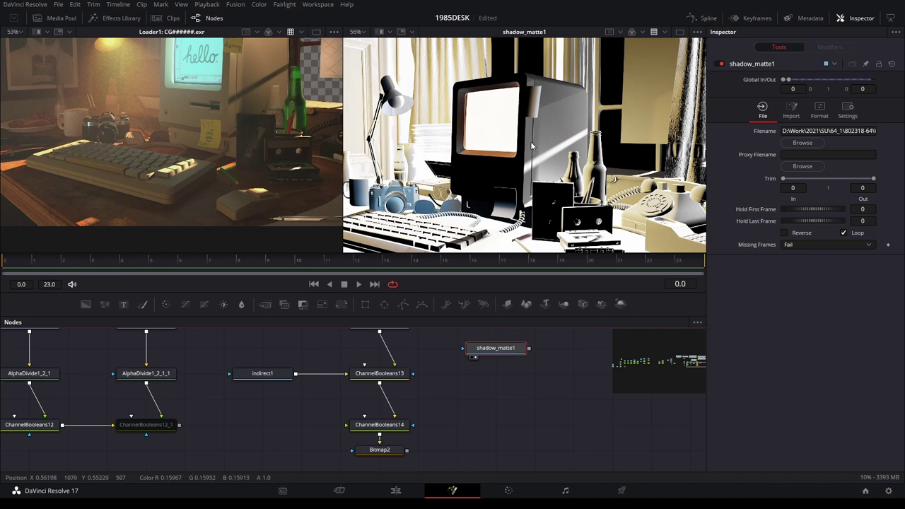
{"action": "scroll", "coordinate": [474, 227], "scroll_direction": "down", "scroll_amount": 3}
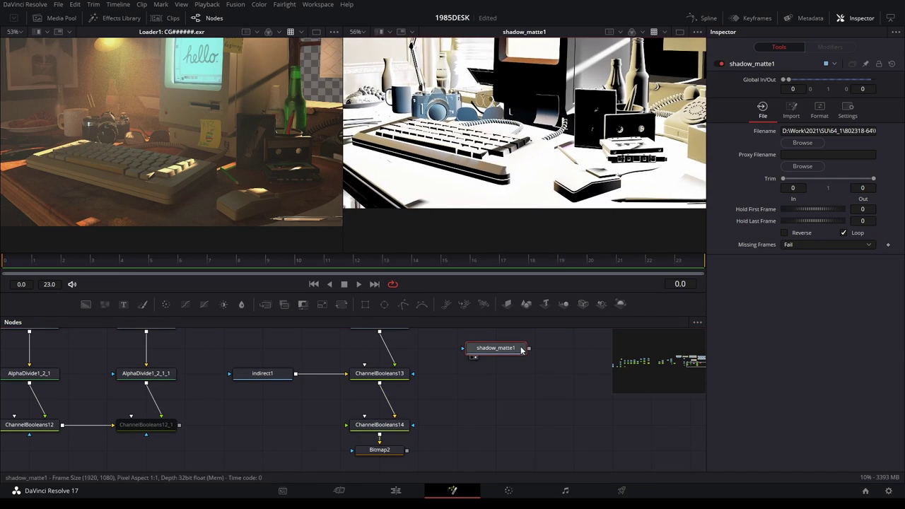
{"action": "mouse_move", "coordinate": [511, 353]}
{"action": "left_mouse_down"}
{"action": "mouse_move", "coordinate": [458, 469]}
{"action": "mouse_move", "coordinate": [441, 384]}
{"action": "left_mouse_up"}
{"action": "scroll", "coordinate": [460, 428], "scroll_direction": "down", "scroll_amount": 5}
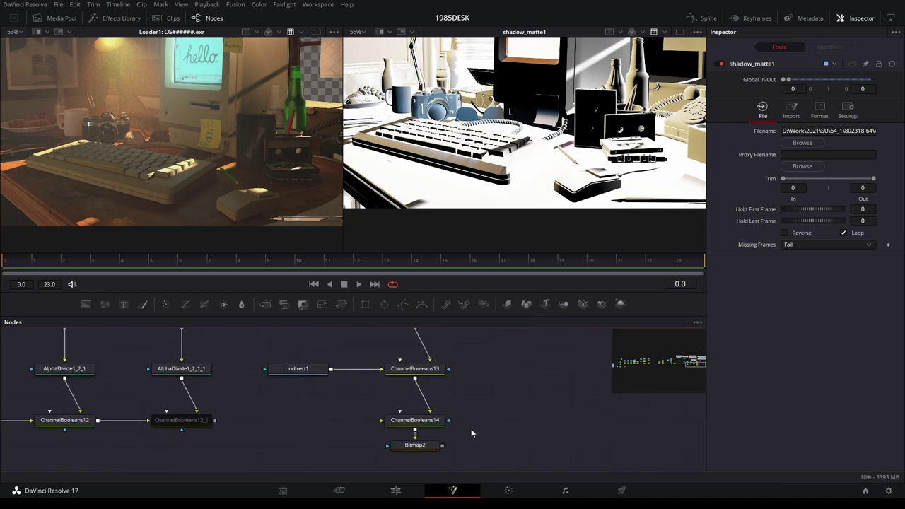
Select Bitmap2 and pan the viewer to the lamp and camera, undoing an accidental node move
{"action": "left_click", "coordinate": [438, 400]}
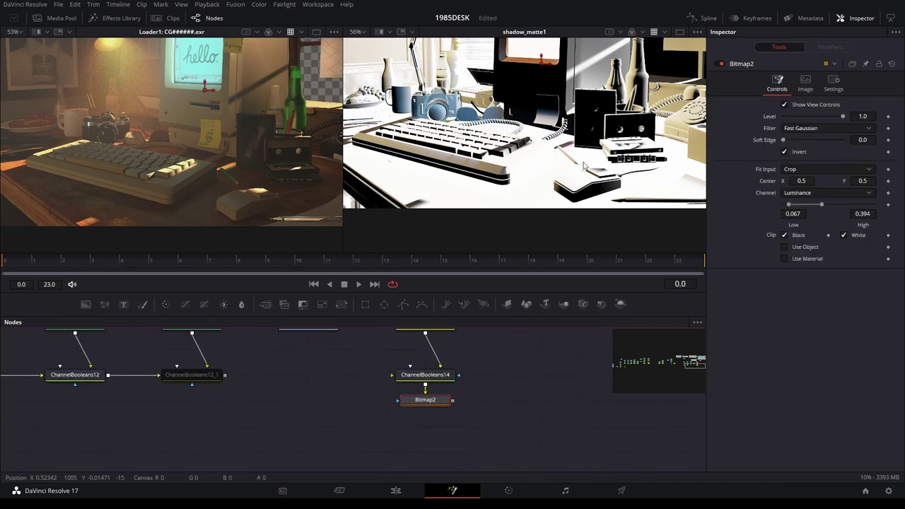
{"action": "scroll", "coordinate": [537, 96], "scroll_direction": "up", "scroll_amount": 2}
{"action": "scroll", "coordinate": [495, 106], "scroll_direction": "up", "scroll_amount": 2}
{"action": "scroll", "coordinate": [455, 121], "scroll_direction": "up", "scroll_amount": 1}
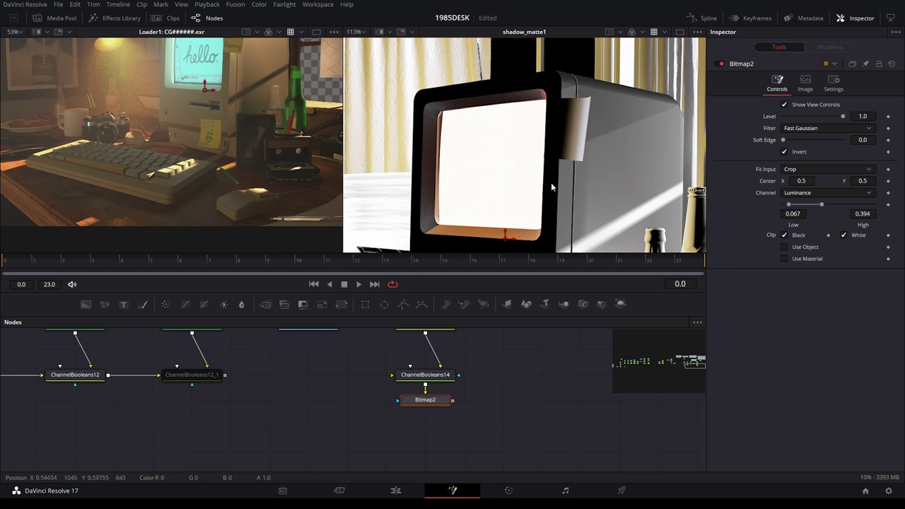
{"action": "left_click_drag", "start_coordinate": [552, 187], "coordinate": [616, 68]}
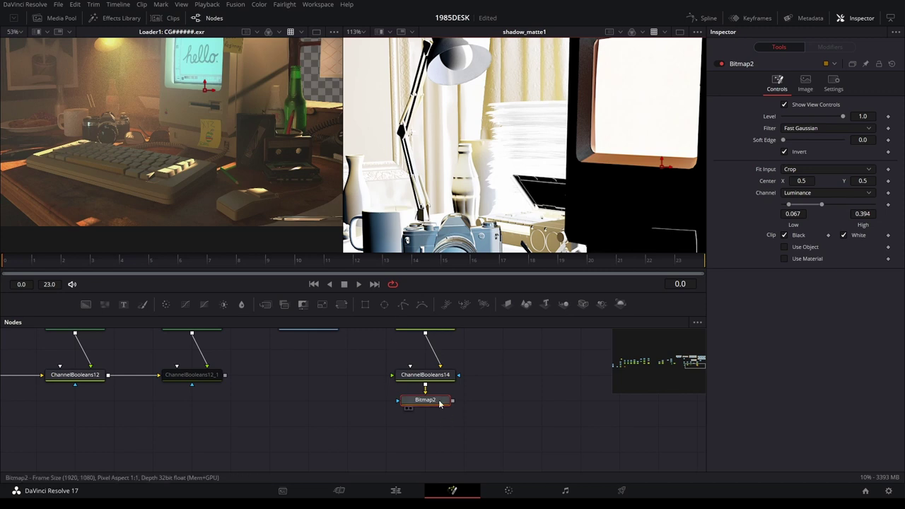
{"action": "left_click_drag", "start_coordinate": [438, 400], "coordinate": [434, 421]}
{"action": "key", "text": "ctrl+z"}
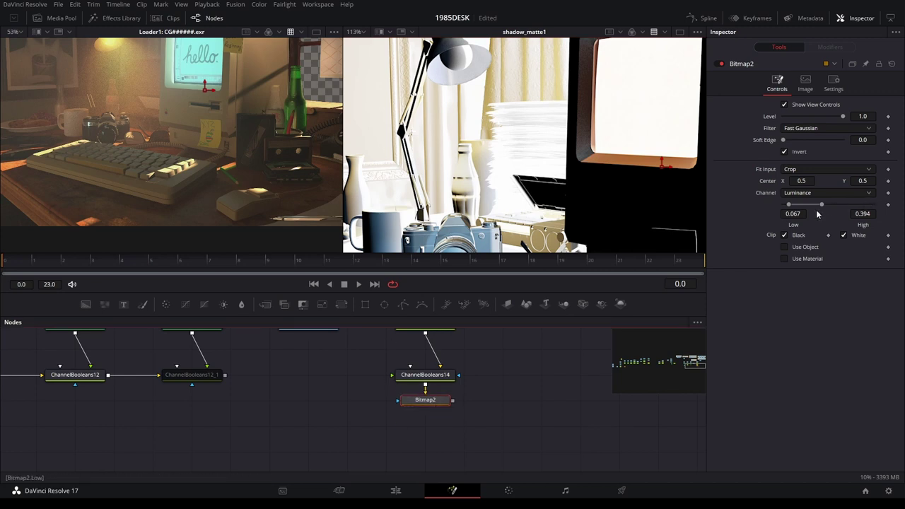
Lower Bitmap2's High threshold to 0.394 with its output shown in the viewer
{"action": "left_click_drag", "start_coordinate": [873, 205], "coordinate": [852, 205]}
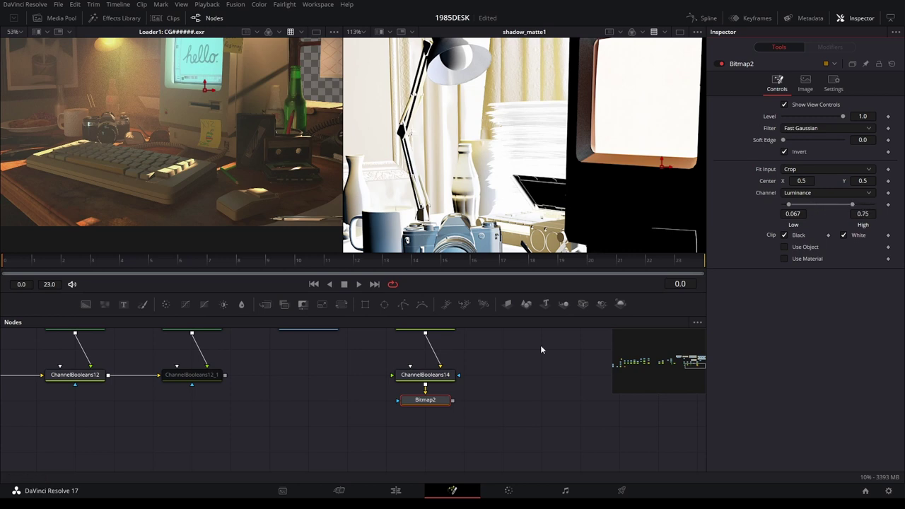
{"action": "key", "text": "2"}
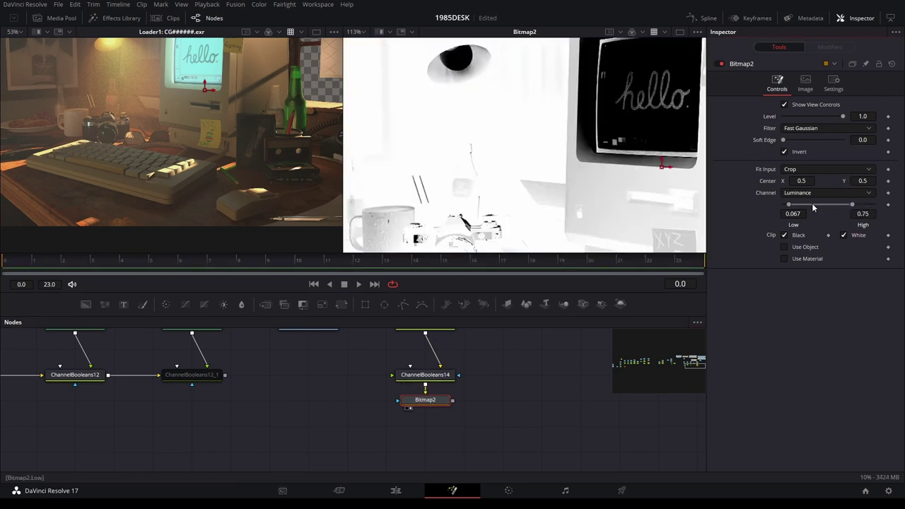
{"action": "left_click_drag", "start_coordinate": [850, 205], "coordinate": [813, 208]}
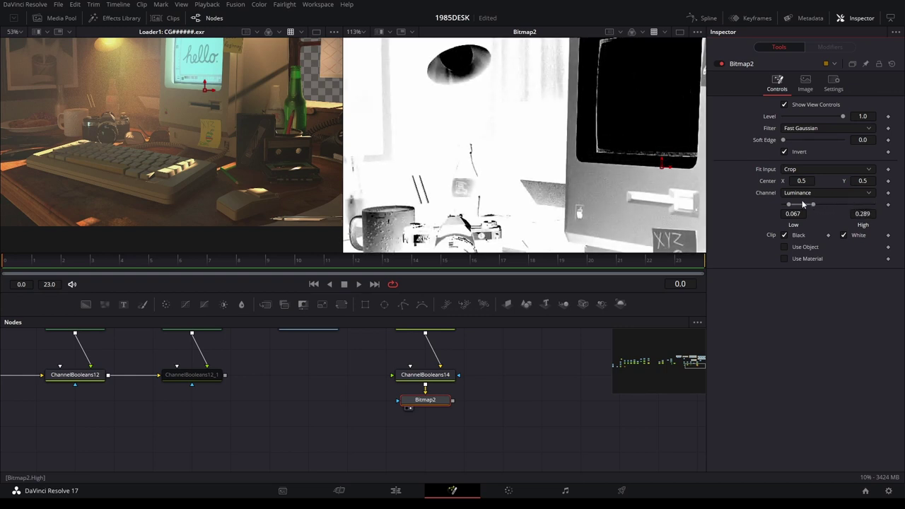
{"action": "scroll", "coordinate": [482, 143], "scroll_direction": "down", "scroll_amount": 5}
{"action": "scroll", "coordinate": [482, 143], "scroll_direction": "up", "scroll_amount": 2}
{"action": "scroll", "coordinate": [482, 144], "scroll_direction": "up", "scroll_amount": 1}
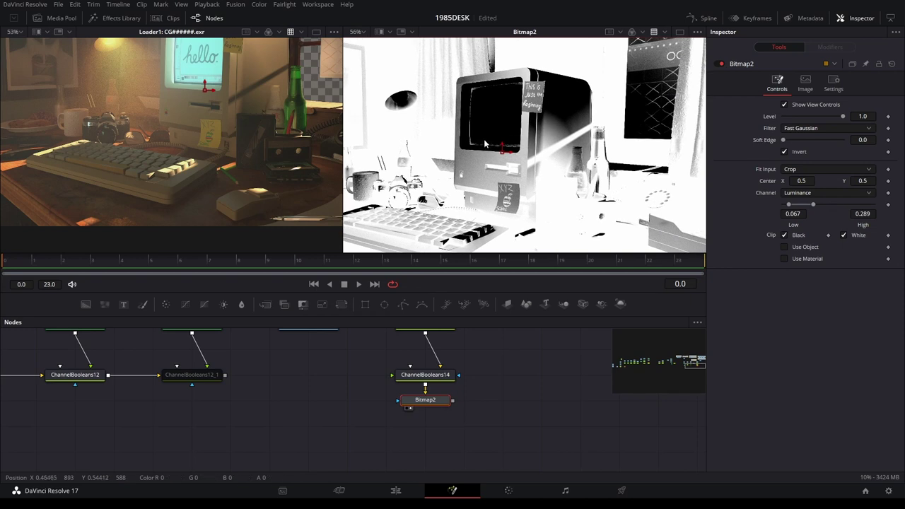
Turn off Clip Black and settle Bitmap2's matte at Low 0.139, High 0.217
{"action": "left_click_drag", "start_coordinate": [788, 212], "coordinate": [798, 211]}
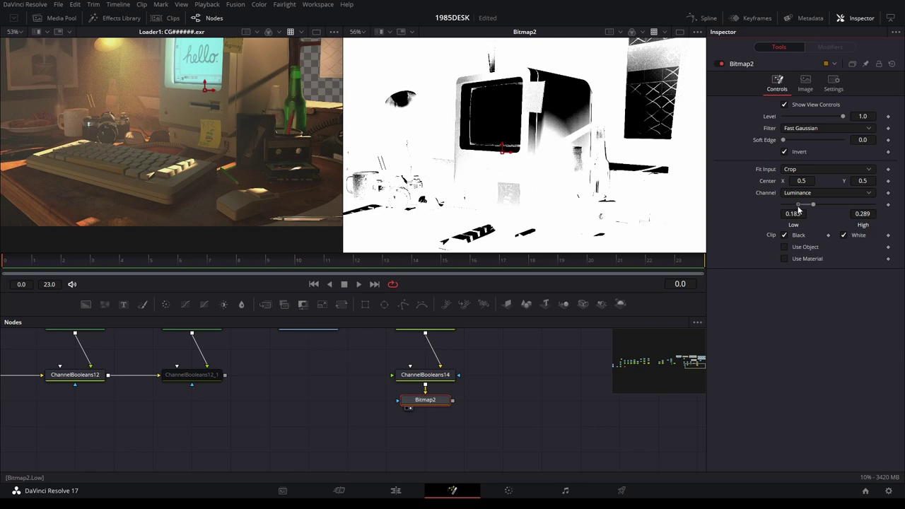
{"action": "left_click_drag", "start_coordinate": [797, 210], "coordinate": [812, 205]}
{"action": "mouse_move", "coordinate": [783, 140]}
{"action": "left_mouse_down"}
{"action": "mouse_move", "coordinate": [794, 145]}
{"action": "mouse_move", "coordinate": [777, 141]}
{"action": "left_mouse_up"}
{"action": "left_click", "coordinate": [783, 236]}
{"action": "left_click_drag", "start_coordinate": [799, 207], "coordinate": [817, 206]}
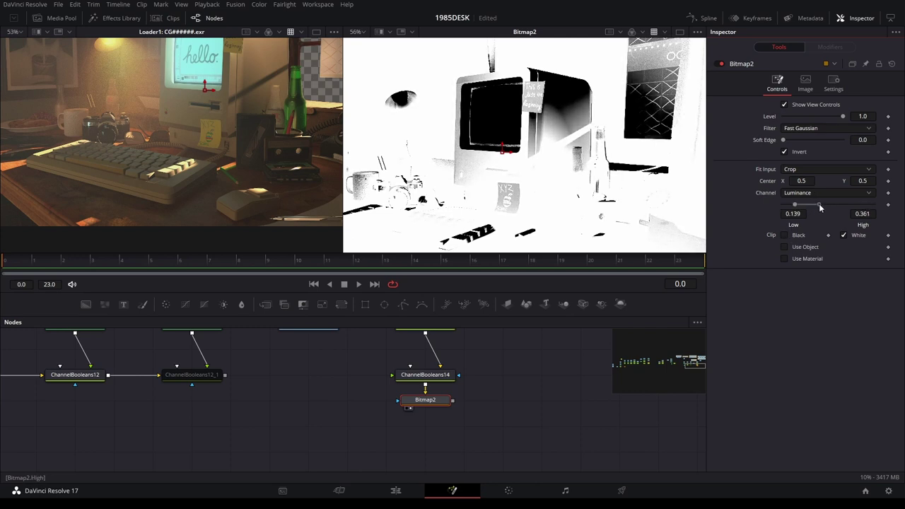
{"action": "left_click_drag", "start_coordinate": [816, 208], "coordinate": [807, 213]}
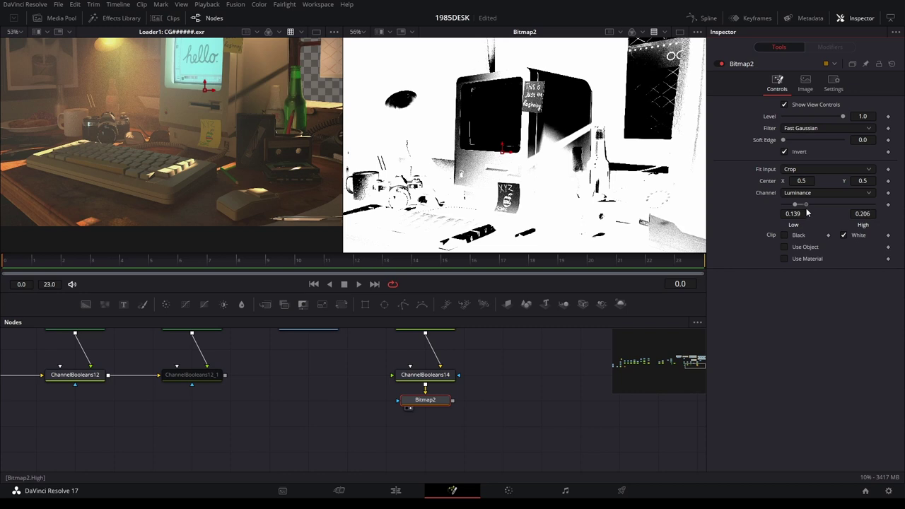
{"action": "mouse_move", "coordinate": [548, 236]}
{"action": "left_mouse_down"}
{"action": "mouse_move", "coordinate": [556, 178]}
{"action": "mouse_move", "coordinate": [465, 137]}
{"action": "mouse_move", "coordinate": [472, 186]}
{"action": "left_mouse_up"}
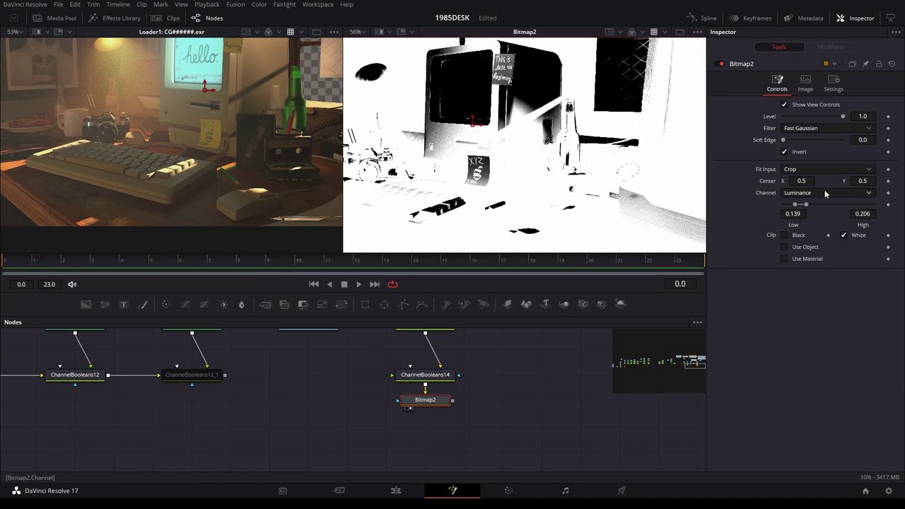
{"action": "left_click_drag", "start_coordinate": [807, 204], "coordinate": [808, 204]}
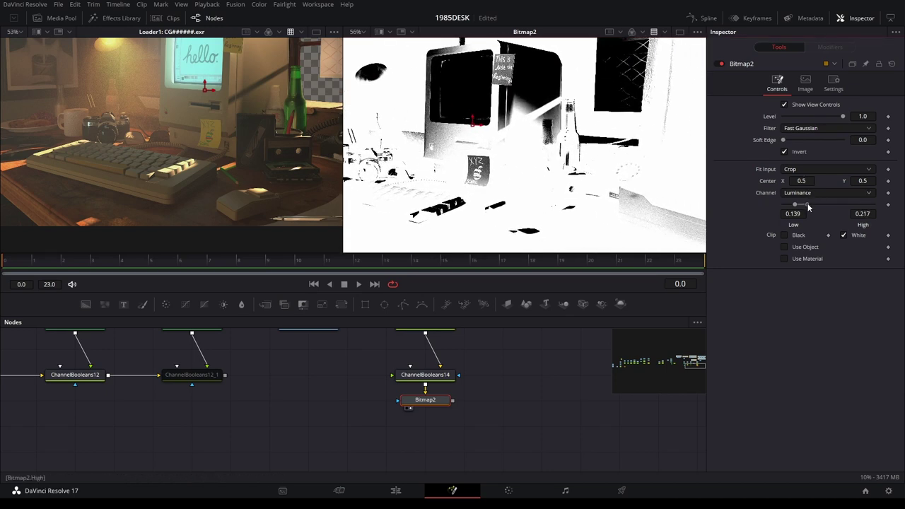
Select five nodes and shift them down-left in the node graph
{"action": "scroll", "coordinate": [472, 389], "scroll_direction": "up", "scroll_amount": 5}
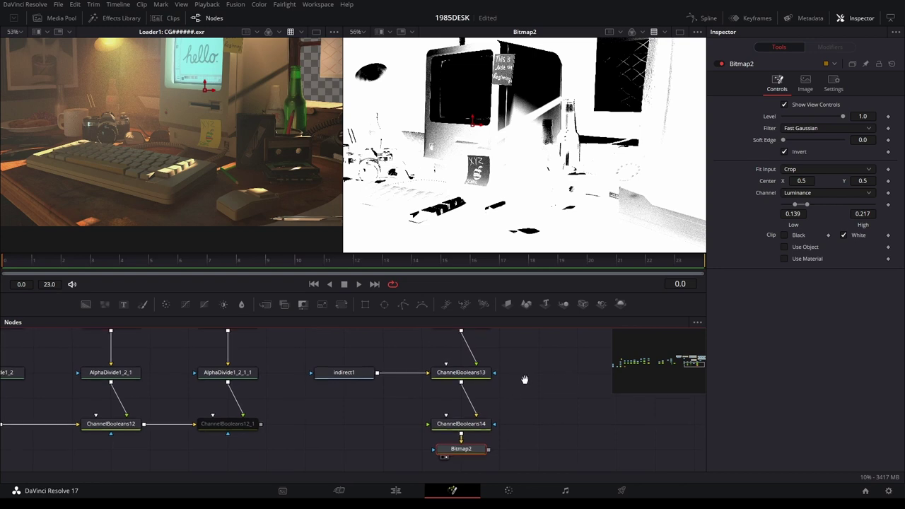
{"action": "scroll", "coordinate": [540, 425], "scroll_direction": "down", "scroll_amount": 3}
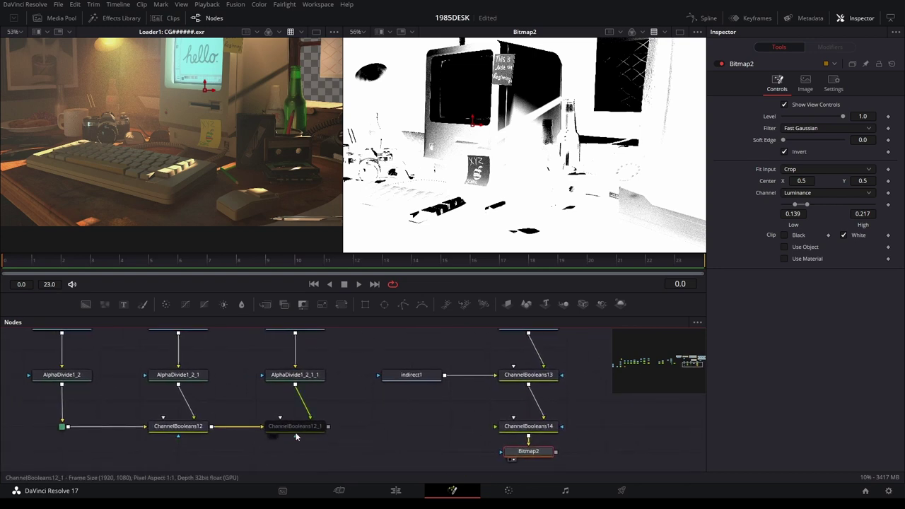
{"action": "scroll", "coordinate": [588, 388], "scroll_direction": "up", "scroll_amount": 3}
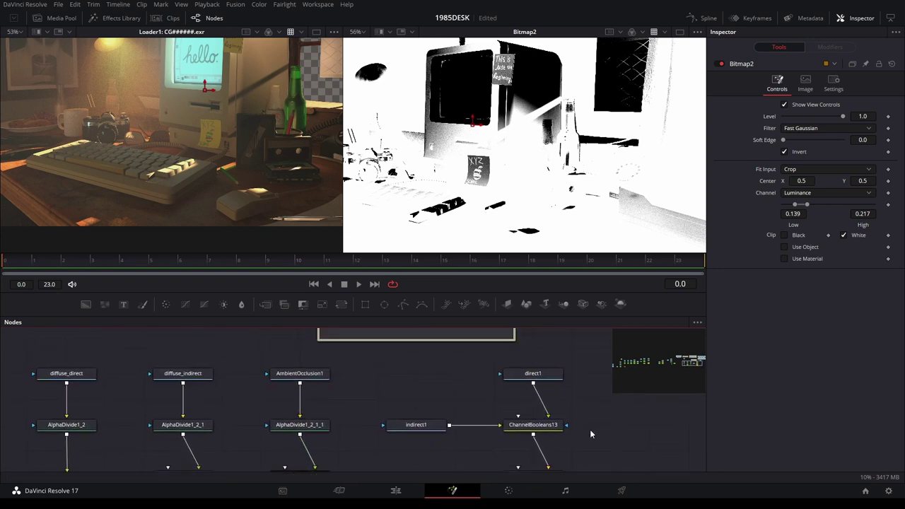
{"action": "scroll", "coordinate": [582, 414], "scroll_direction": "down", "scroll_amount": 4, "text": "ctrl"}
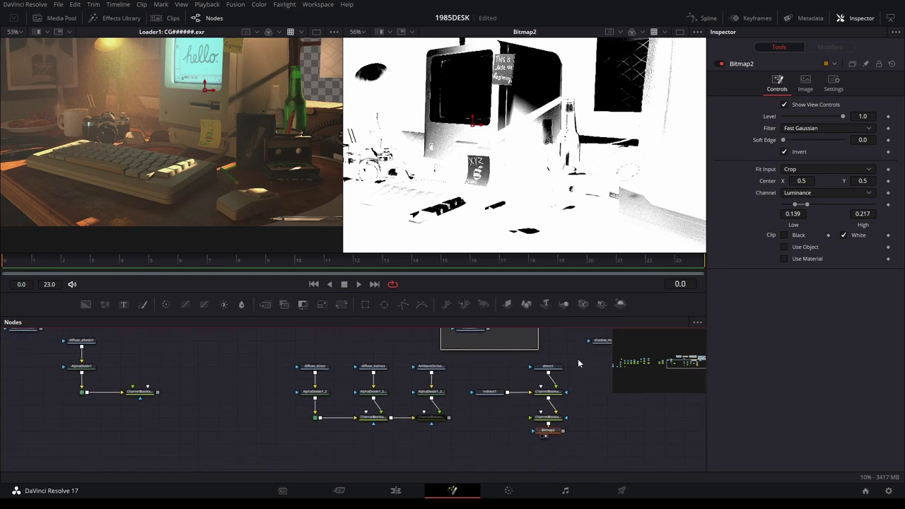
{"action": "left_click_drag", "start_coordinate": [577, 360], "coordinate": [485, 443]}
{"action": "left_click_drag", "start_coordinate": [549, 399], "coordinate": [374, 477]}
{"action": "scroll", "coordinate": [468, 436], "scroll_direction": "down", "scroll_amount": 2}
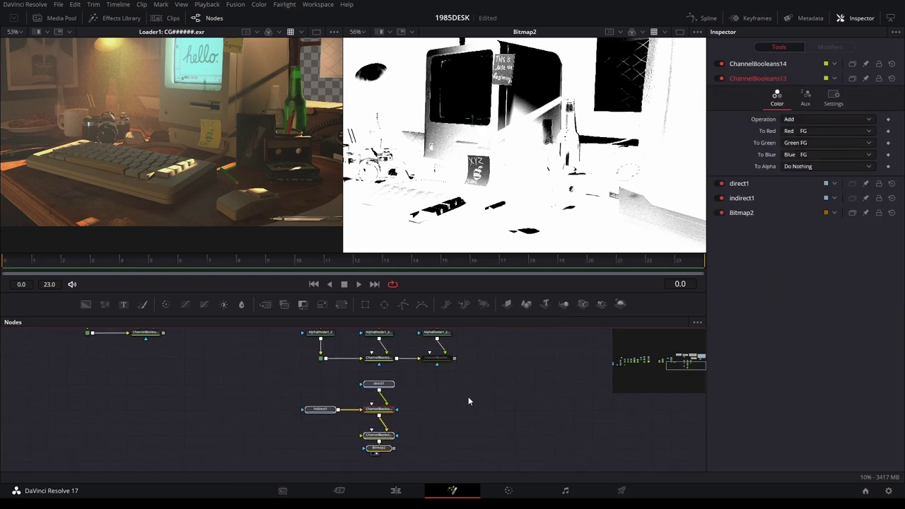
{"action": "scroll", "coordinate": [419, 438], "scroll_direction": "up", "scroll_amount": 2}
{"action": "scroll", "coordinate": [458, 398], "scroll_direction": "down", "scroll_amount": 2}
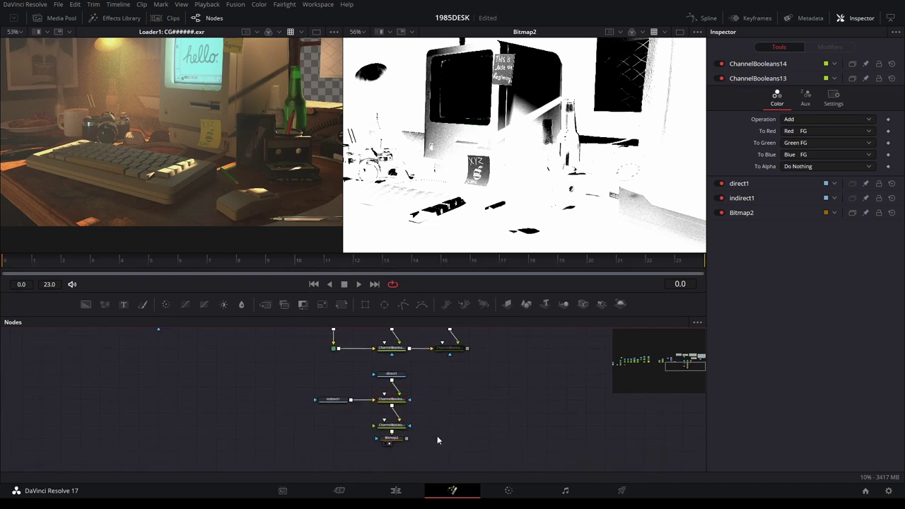
{"action": "scroll", "coordinate": [437, 435], "scroll_direction": "up", "scroll_amount": 3}
{"action": "scroll", "coordinate": [452, 442], "scroll_direction": "up", "scroll_amount": 2}
{"action": "scroll", "coordinate": [466, 451], "scroll_direction": "up", "scroll_amount": 3}
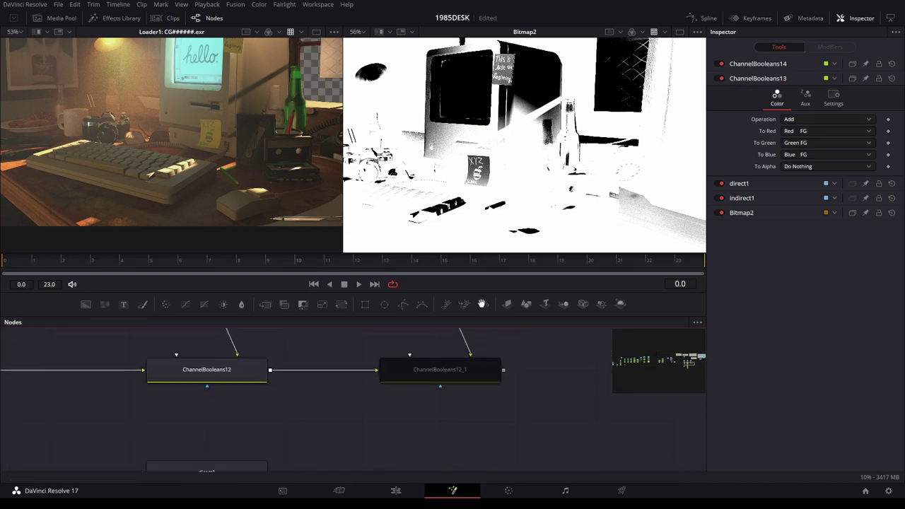
{"action": "scroll", "coordinate": [445, 367], "scroll_direction": "down", "scroll_amount": 3}
{"action": "scroll", "coordinate": [414, 408], "scroll_direction": "down", "scroll_amount": 2}
{"action": "scroll", "coordinate": [405, 407], "scroll_direction": "left", "scroll_amount": 2}
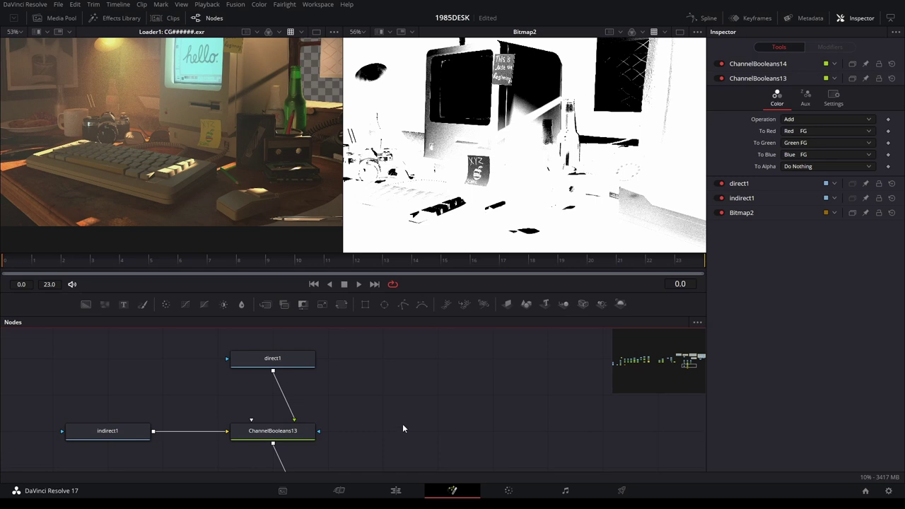
{"action": "scroll", "coordinate": [402, 428], "scroll_direction": "down", "scroll_amount": 3}
{"action": "scroll", "coordinate": [389, 382], "scroll_direction": "right", "scroll_amount": 1}
Move ChannelBooleans14 below the chain and place Bitmap2 beside ChannelBooleans13
{"action": "left_click_drag", "start_coordinate": [260, 429], "coordinate": [365, 358]}
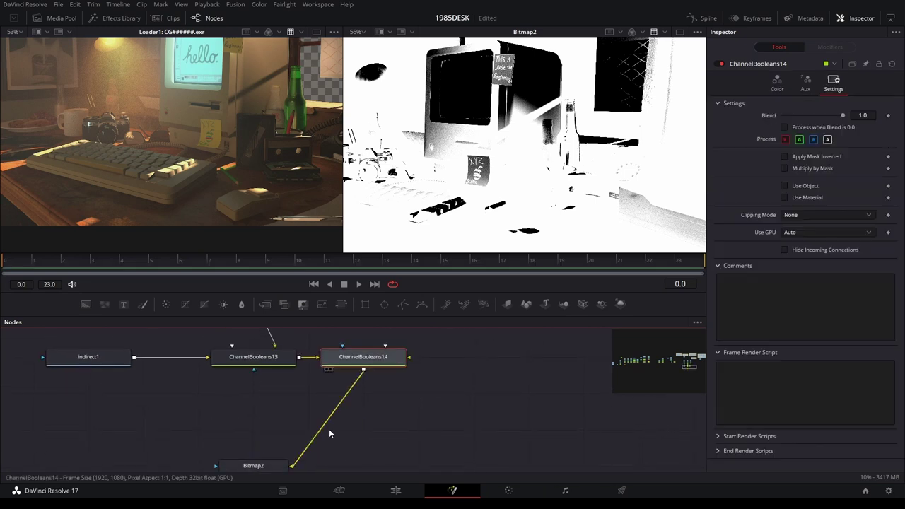
{"action": "left_click_drag", "start_coordinate": [254, 466], "coordinate": [474, 393]}
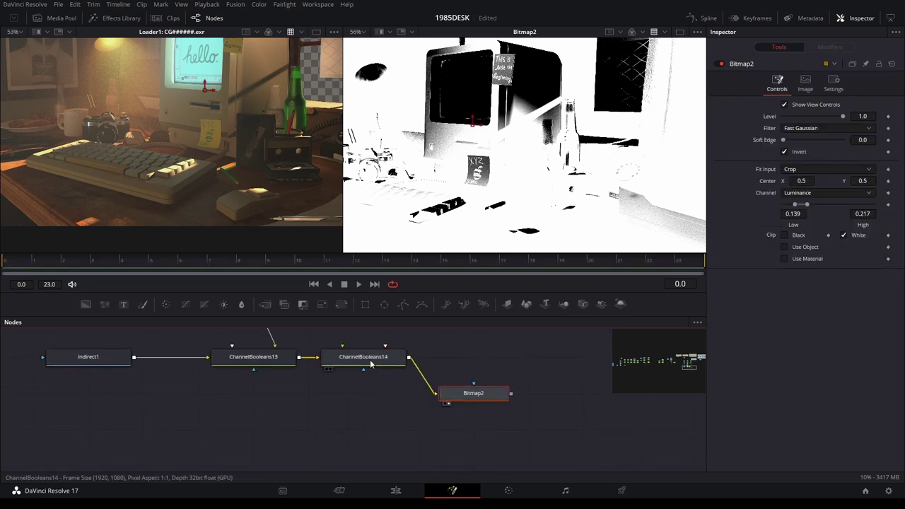
{"action": "left_click_drag", "start_coordinate": [370, 363], "coordinate": [370, 436]}
{"action": "left_click_drag", "start_coordinate": [448, 398], "coordinate": [392, 361]}
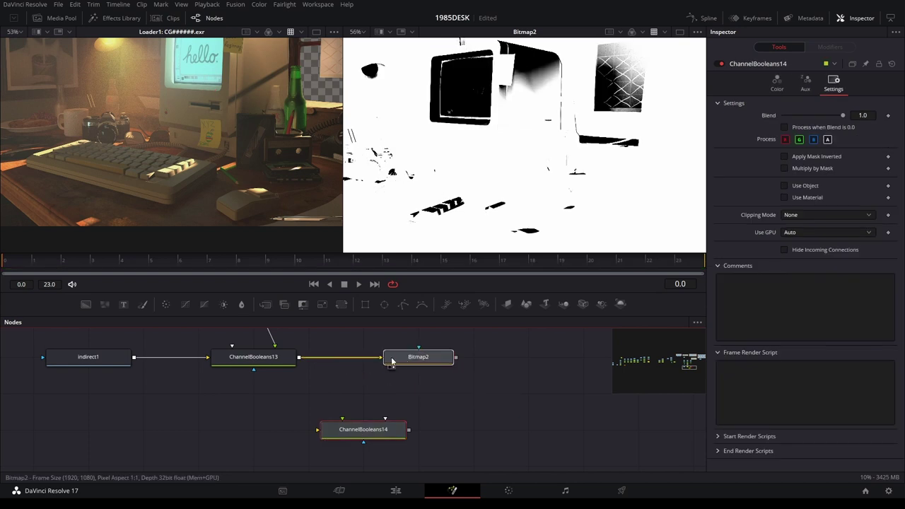
Set Bitmap2 to Low 0.094, High 0.139 and wire it into the greyed ChannelBooleans node
{"action": "scroll", "coordinate": [459, 442], "scroll_direction": "up", "scroll_amount": 2}
{"action": "scroll", "coordinate": [448, 410], "scroll_direction": "down", "scroll_amount": 3}
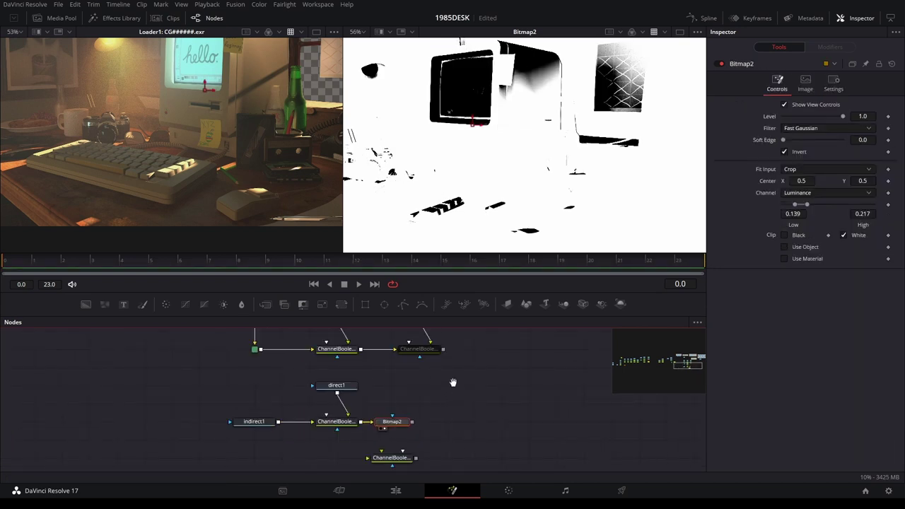
{"action": "scroll", "coordinate": [452, 382], "scroll_direction": "up", "scroll_amount": 2}
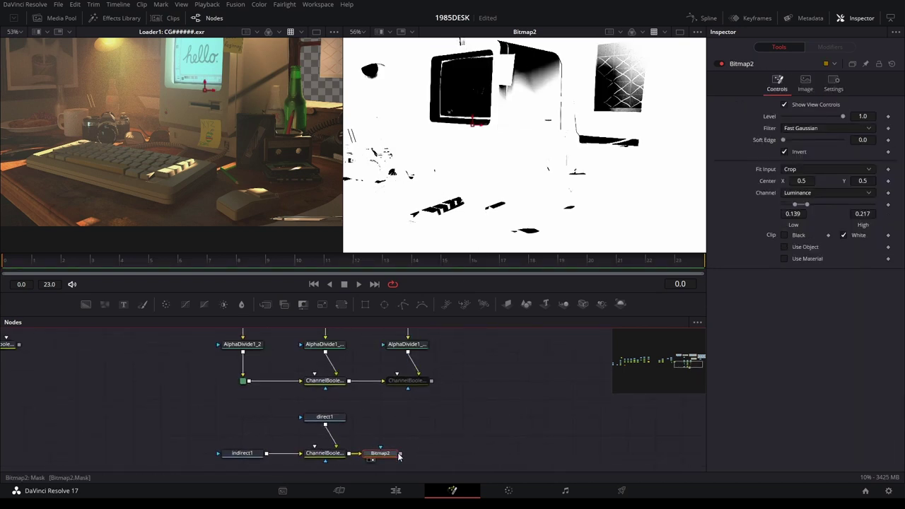
{"action": "scroll", "coordinate": [424, 410], "scroll_direction": "down", "scroll_amount": 3}
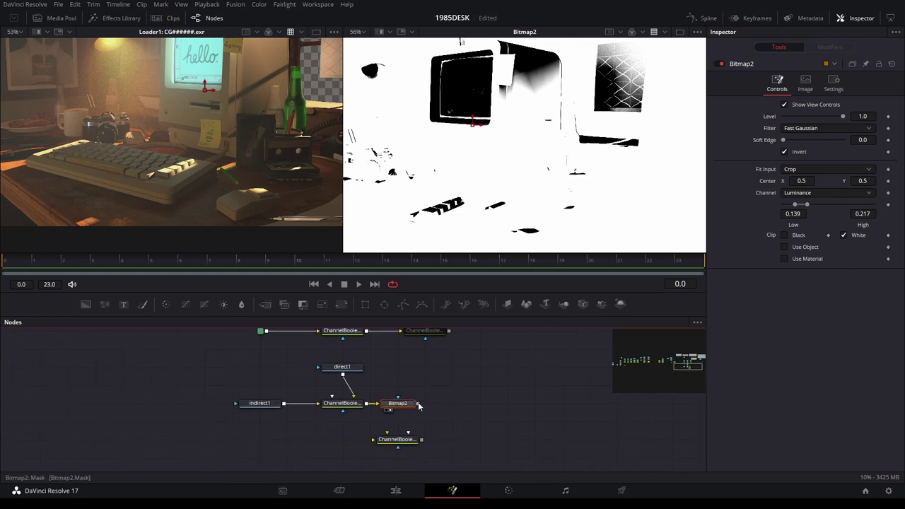
{"action": "left_click_drag", "start_coordinate": [795, 207], "coordinate": [791, 207]}
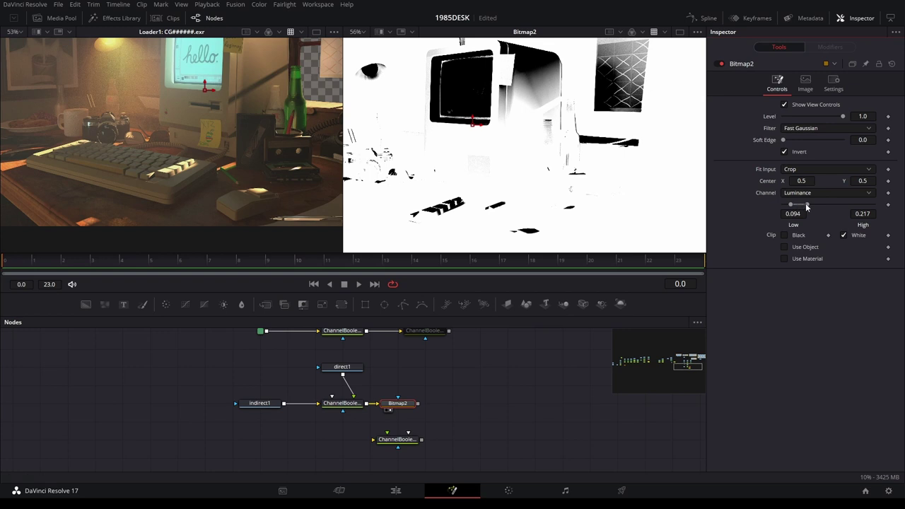
{"action": "left_click_drag", "start_coordinate": [810, 206], "coordinate": [803, 206]}
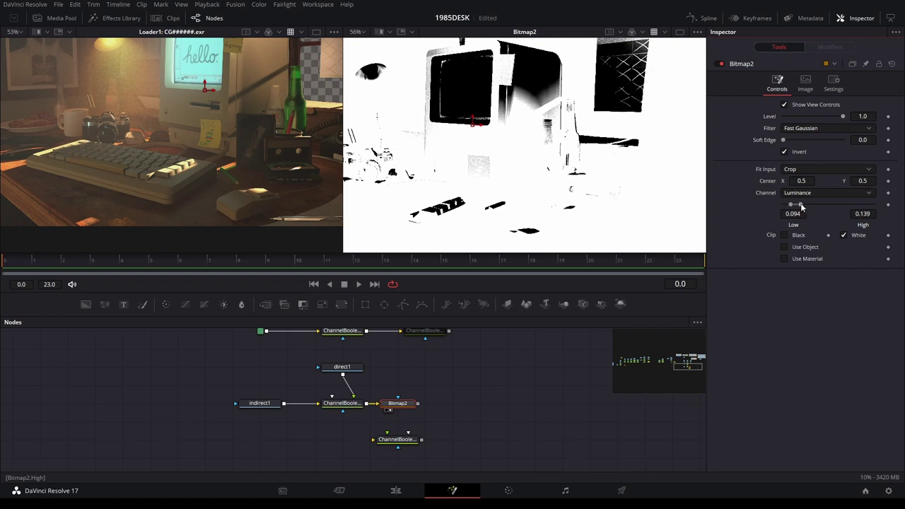
{"action": "left_click_drag", "start_coordinate": [449, 344], "coordinate": [405, 380]}
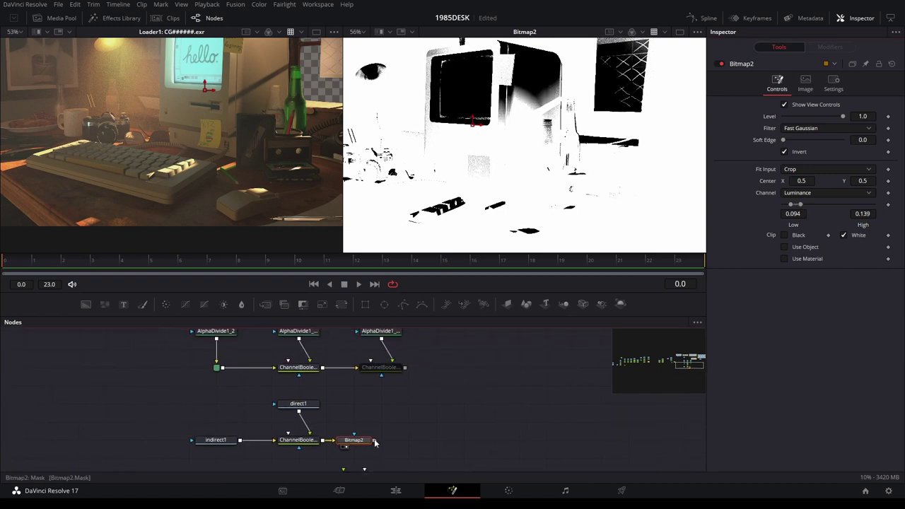
{"action": "left_click_drag", "start_coordinate": [375, 442], "coordinate": [395, 368]}
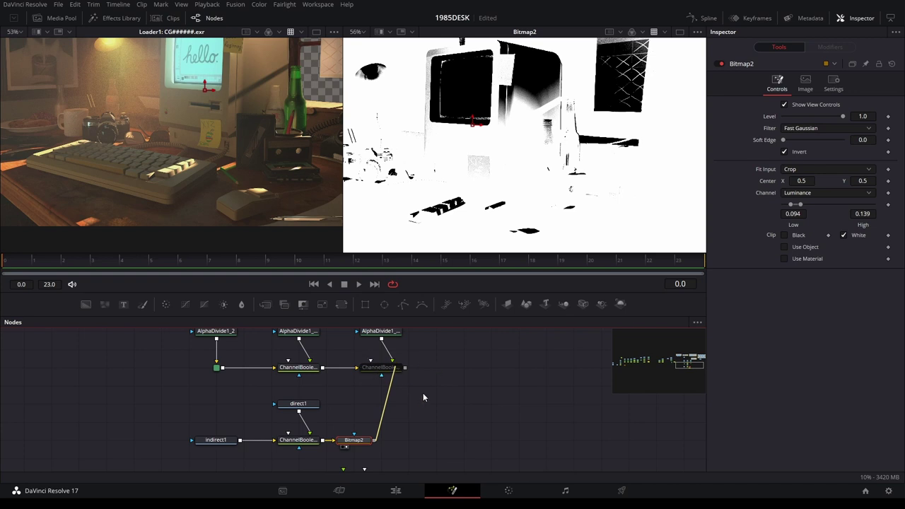
Show ChannelBooleans12_1 in the right viewer, re-enable it, and frame the Mac with its note
{"action": "left_click", "coordinate": [381, 367]}
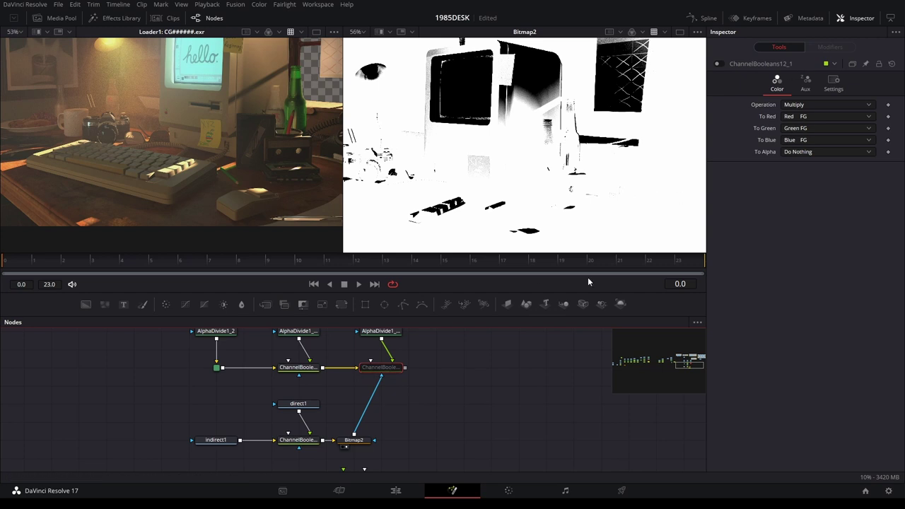
{"action": "left_click_drag", "start_coordinate": [400, 362], "coordinate": [519, 198]}
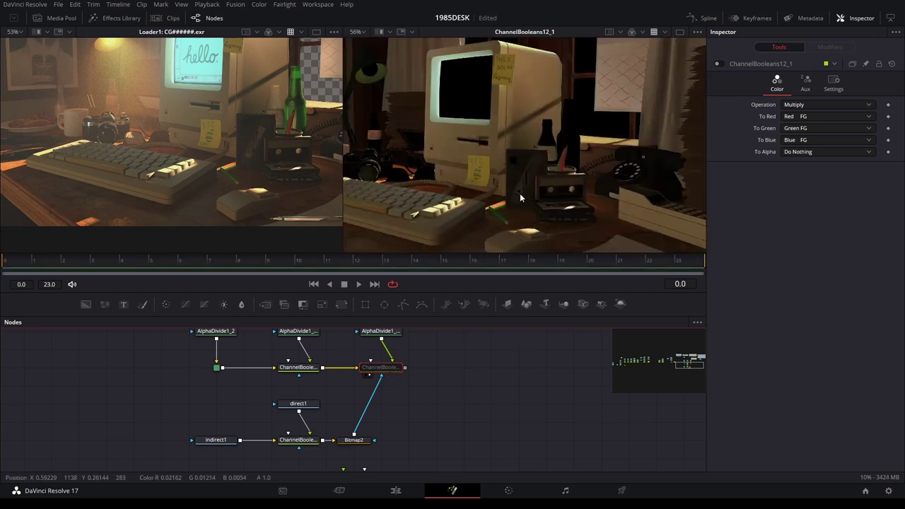
{"action": "scroll", "coordinate": [514, 180], "scroll_direction": "up", "scroll_amount": 2}
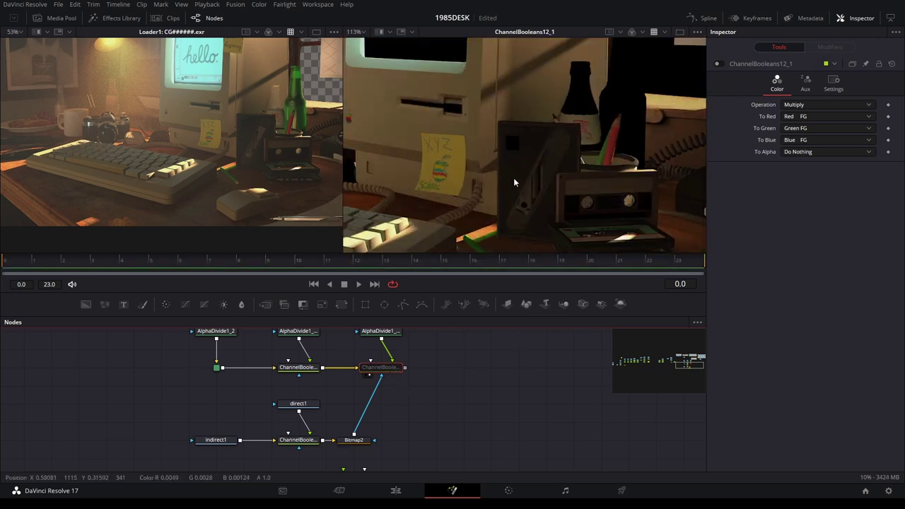
{"action": "left_click", "coordinate": [720, 64]}
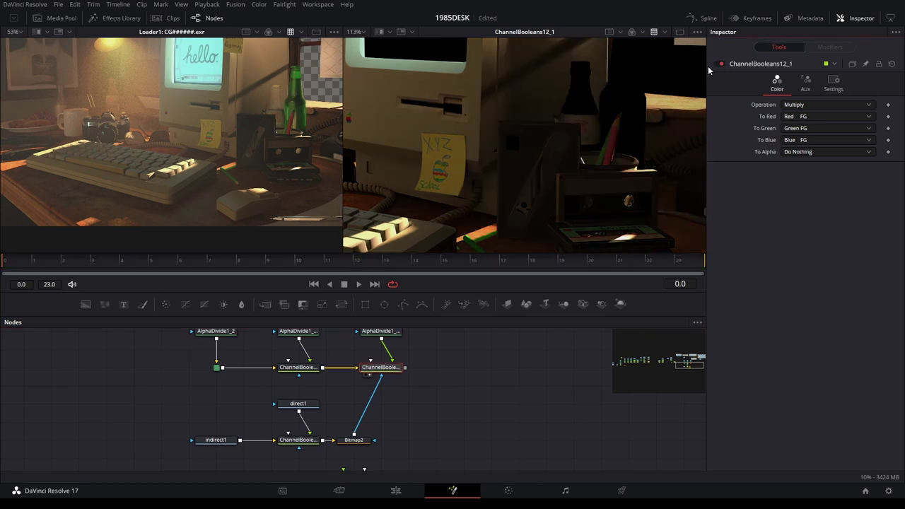
{"action": "left_click_drag", "start_coordinate": [549, 111], "coordinate": [558, 202]}
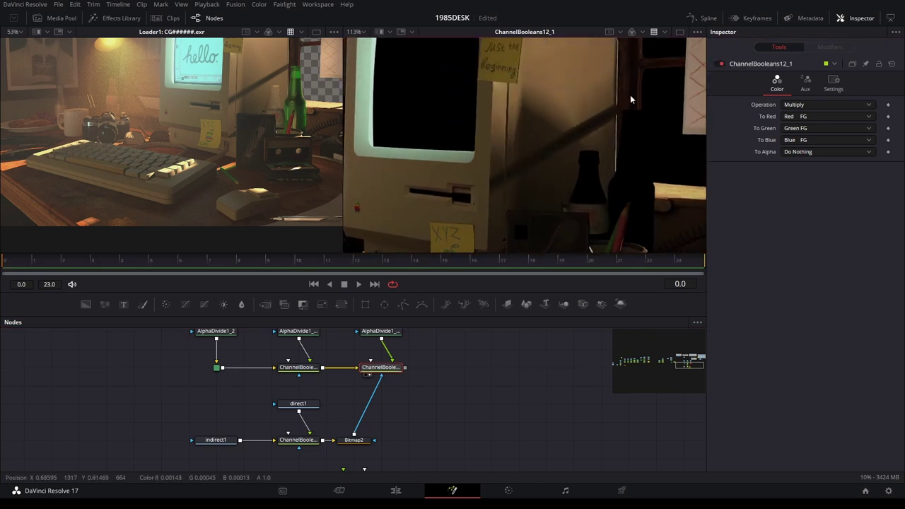
{"action": "left_click_drag", "start_coordinate": [460, 196], "coordinate": [523, 181]}
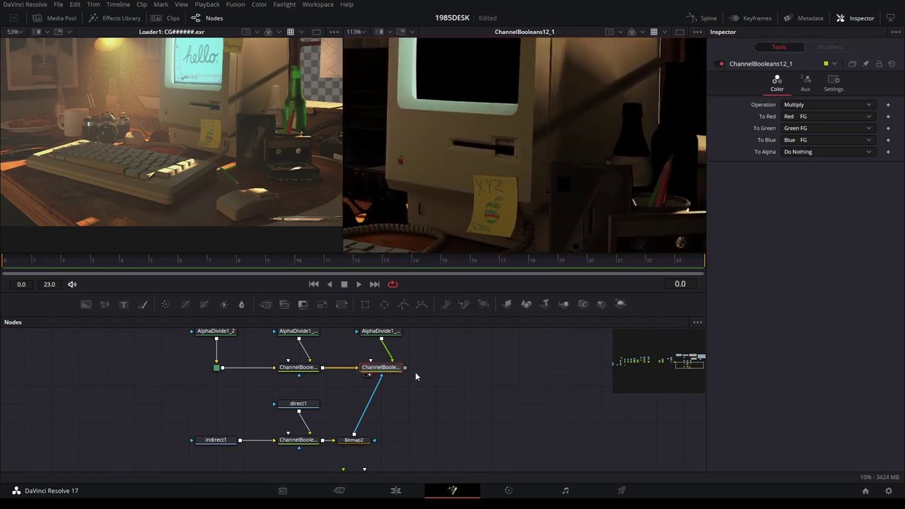
{"action": "left_click_drag", "start_coordinate": [551, 121], "coordinate": [551, 203]}
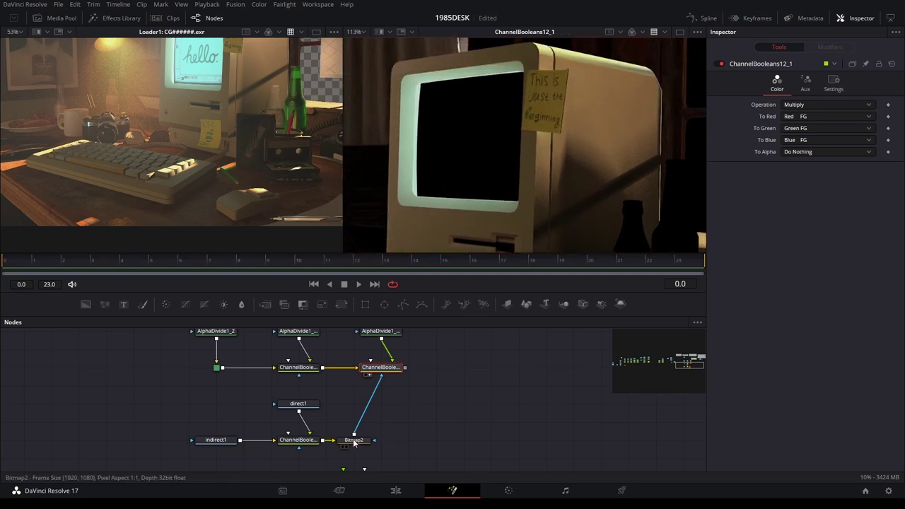
Align Bitmap2 so its mask link runs straight, then open ChannelBooleans12_1's Settings tab
{"action": "left_click_drag", "start_coordinate": [346, 443], "coordinate": [374, 443]}
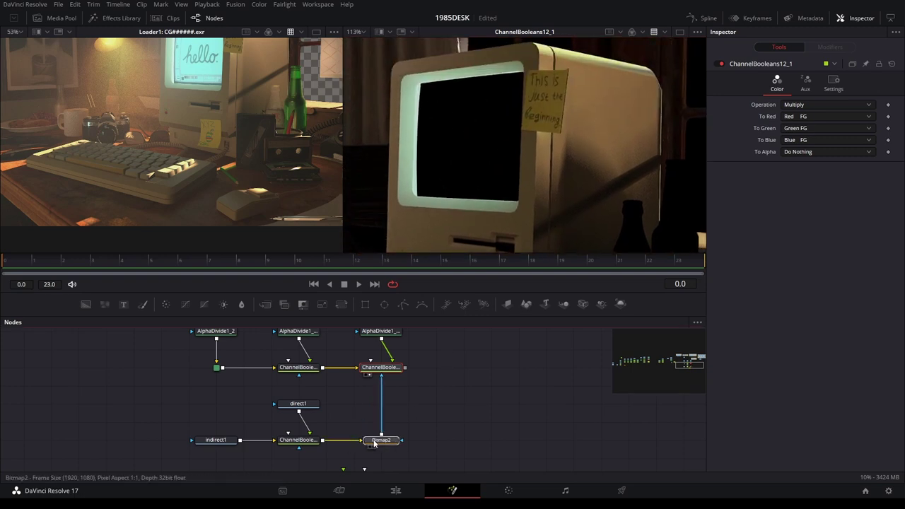
{"action": "left_click", "coordinate": [382, 367]}
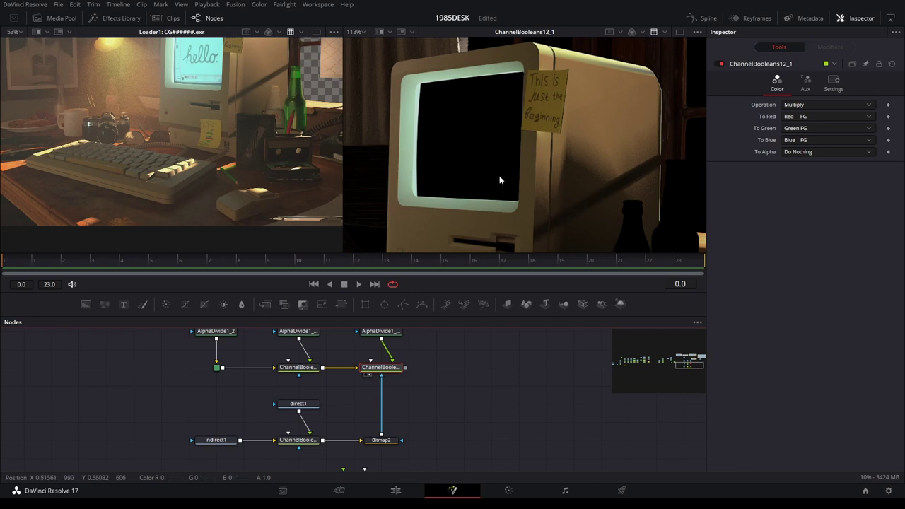
{"action": "left_click", "coordinate": [832, 83]}
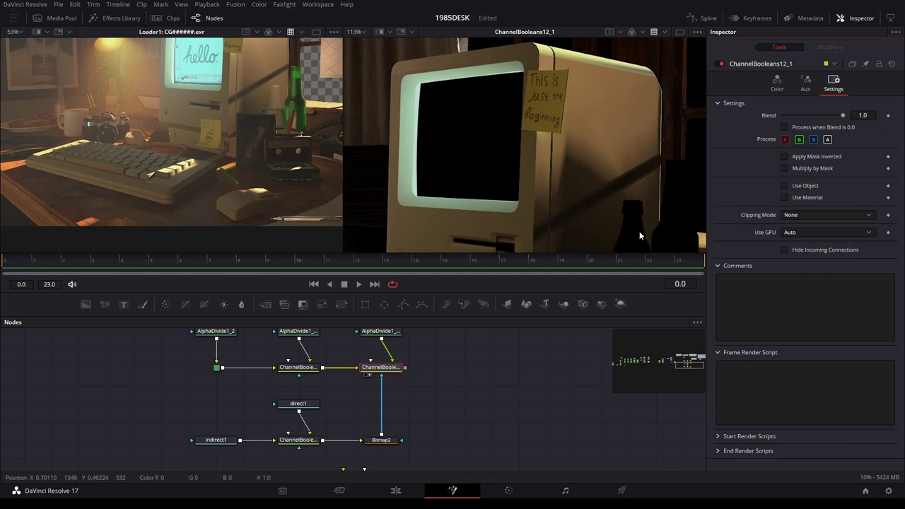
Test Multiply By Mask and Apply Mask Inverted, then toggle Bitmap2's Invert
{"action": "left_click", "coordinate": [824, 172]}
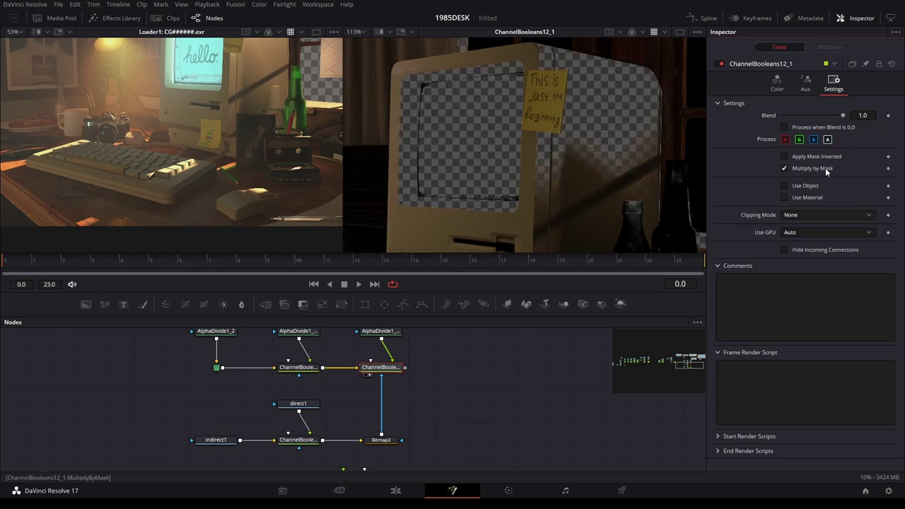
{"action": "left_click", "coordinate": [824, 172]}
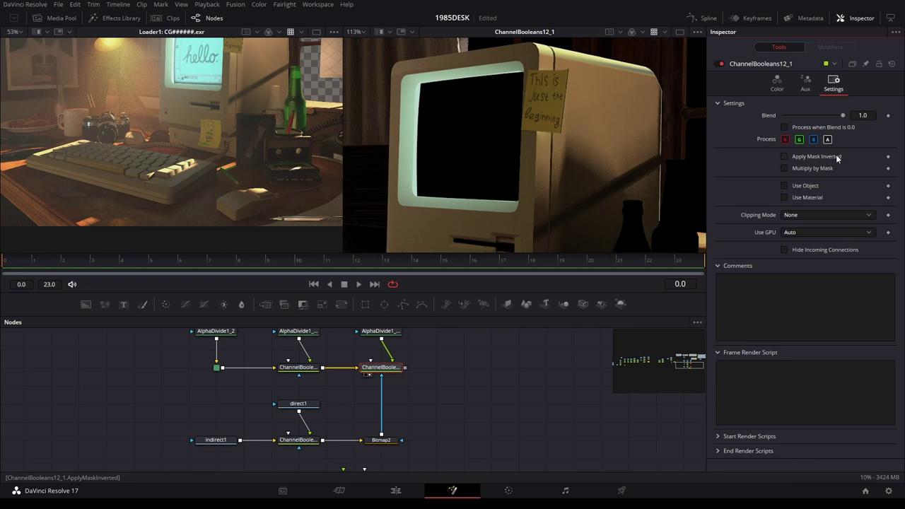
{"action": "left_click", "coordinate": [837, 159]}
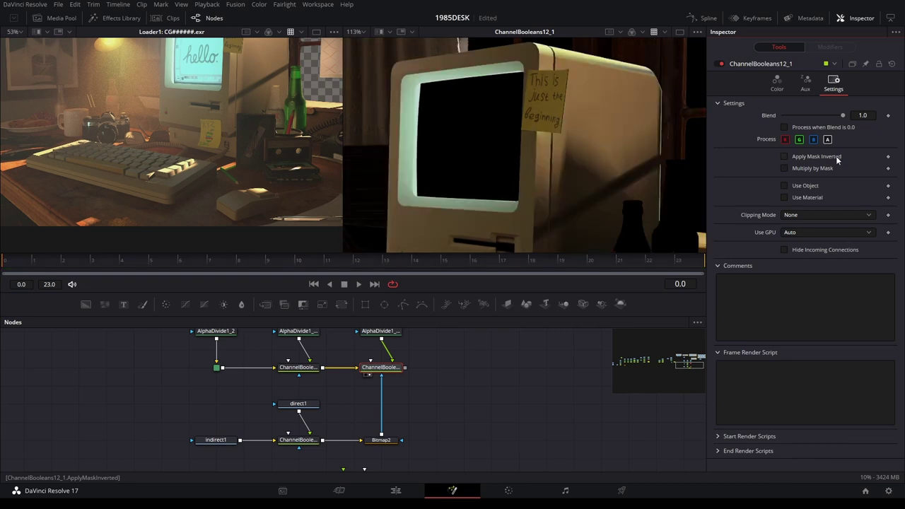
{"action": "left_click", "coordinate": [381, 439]}
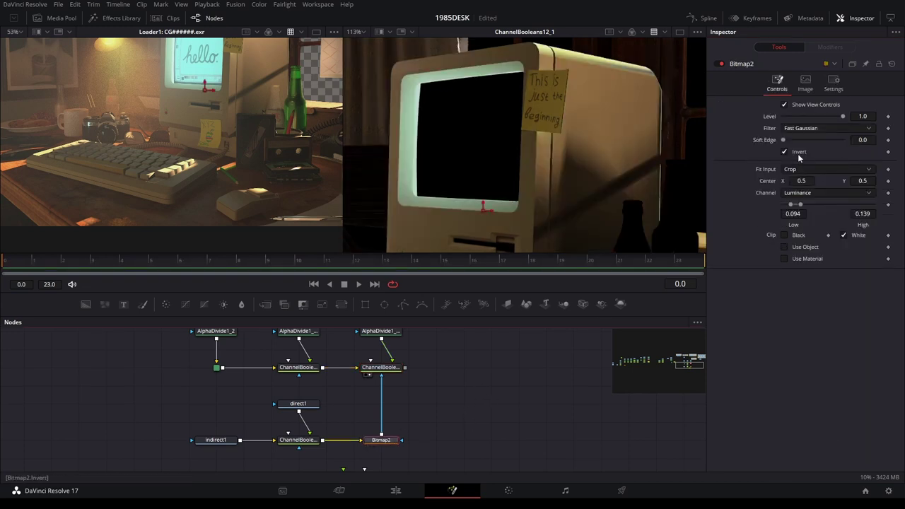
{"action": "left_click", "coordinate": [799, 153]}
Compare ChannelBooleans12_1's inverted mask, leave it off, and recheck Bitmap2's controls
{"action": "left_click", "coordinate": [382, 367]}
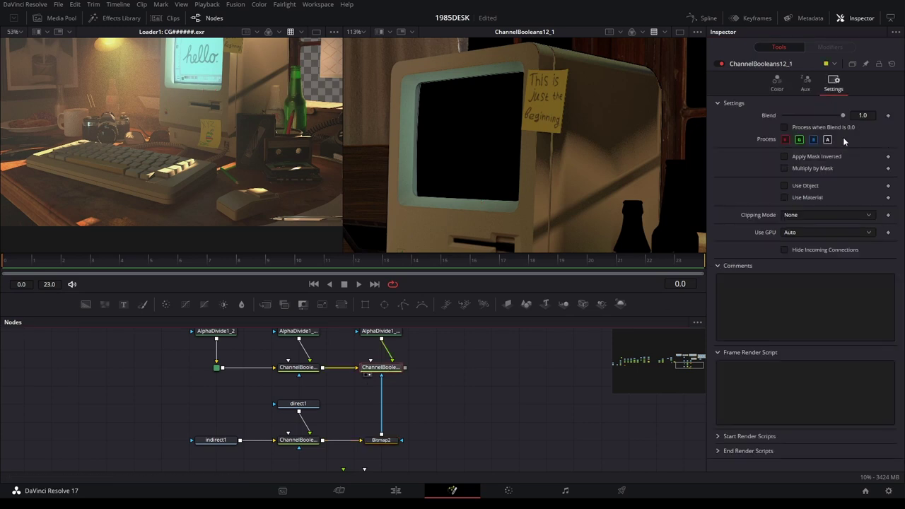
{"action": "left_click", "coordinate": [826, 157]}
{"action": "left_click", "coordinate": [826, 157]}
{"action": "left_click", "coordinate": [825, 157]}
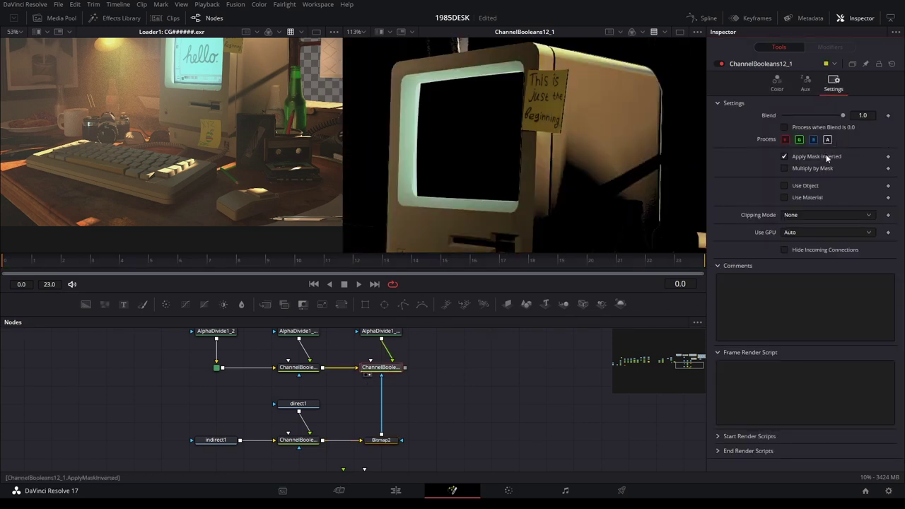
{"action": "left_click", "coordinate": [825, 157]}
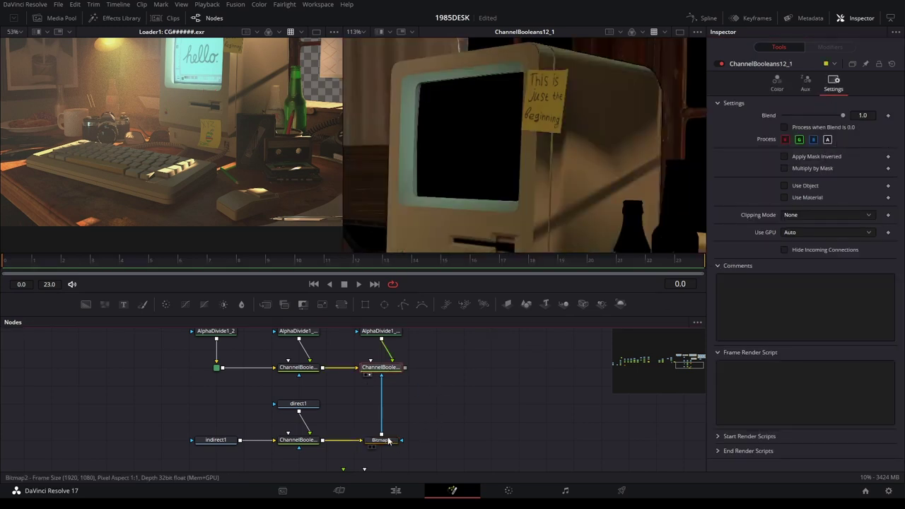
{"action": "left_click", "coordinate": [388, 440]}
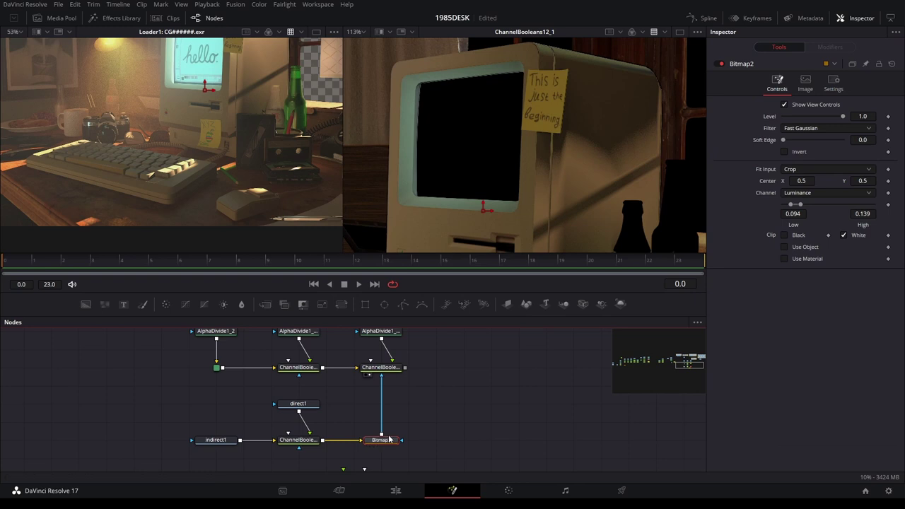
{"action": "left_click", "coordinate": [380, 369]}
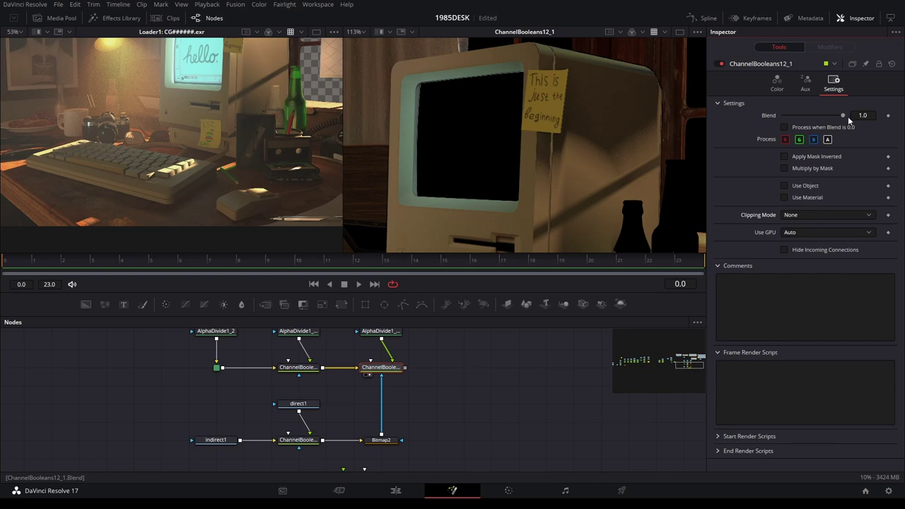
{"action": "left_click", "coordinate": [381, 440]}
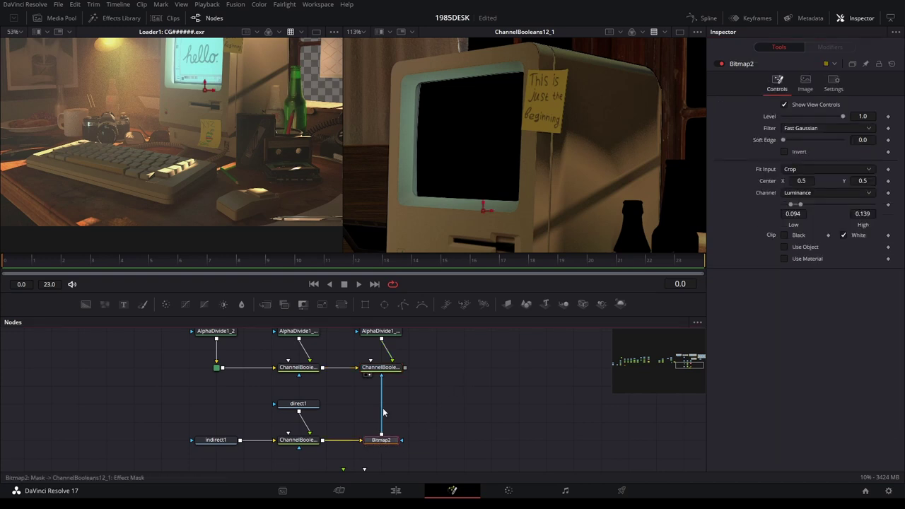
{"action": "left_click", "coordinate": [386, 369]}
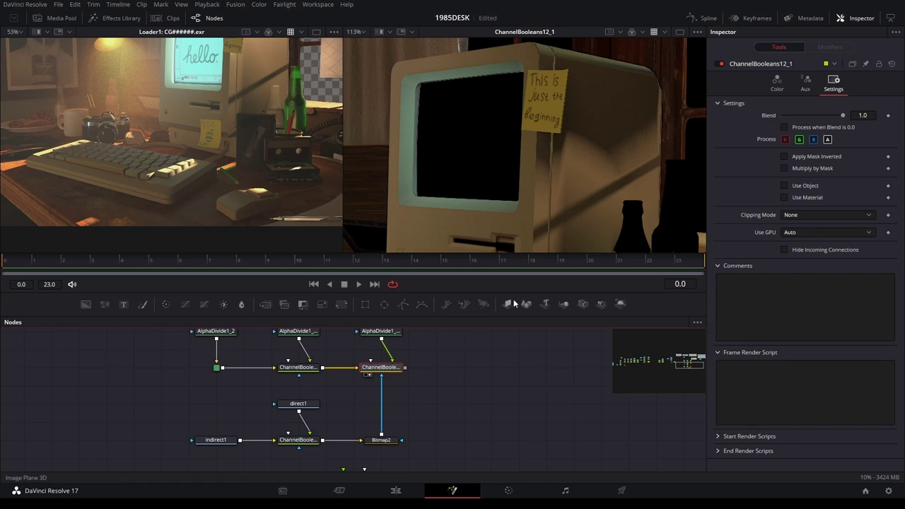
Bring indirect1 and Bitmap2 into view and detach Bitmap2's mask link for rerouting
{"action": "mouse_move", "coordinate": [461, 364]}
{"action": "left_mouse_down"}
{"action": "mouse_move", "coordinate": [489, 375]}
{"action": "mouse_move", "coordinate": [448, 426]}
{"action": "left_mouse_up"}
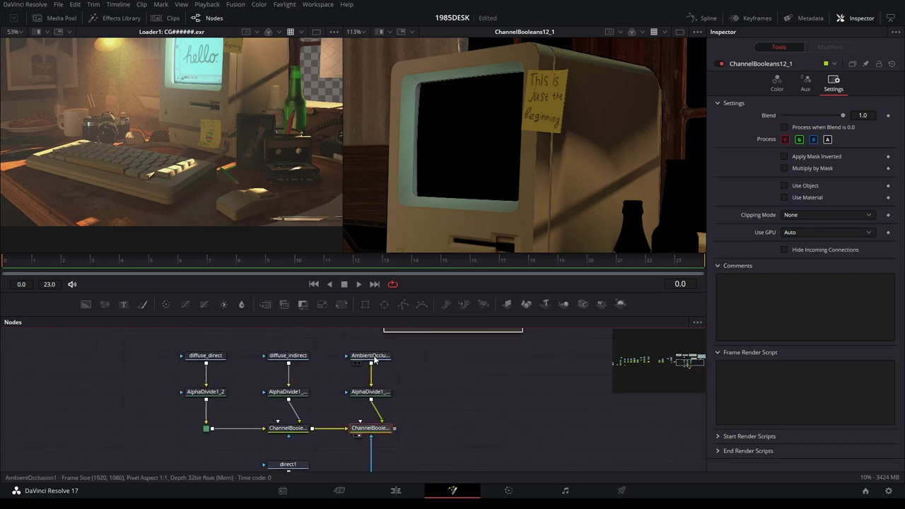
{"action": "key", "text": "2"}
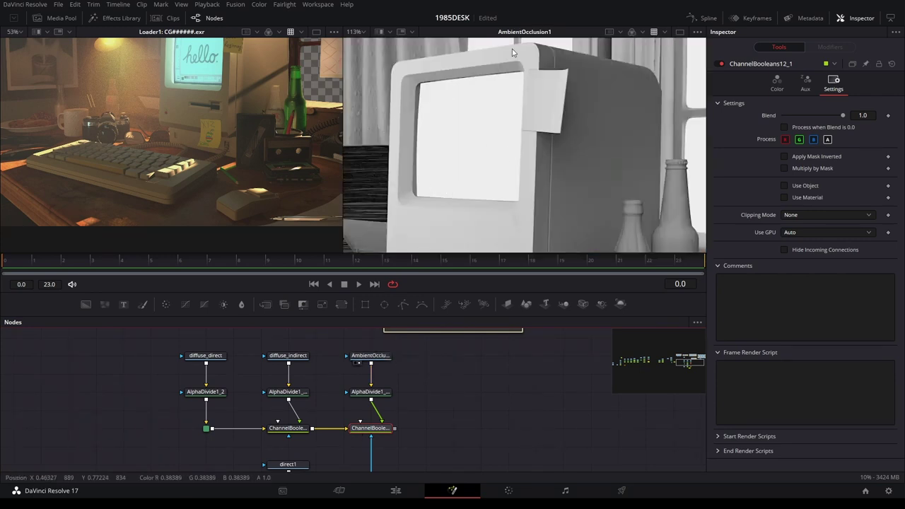
{"action": "scroll", "coordinate": [541, 57], "scroll_direction": "down", "scroll_amount": 2}
{"action": "scroll", "coordinate": [540, 56], "scroll_direction": "down", "scroll_amount": 1}
{"action": "scroll", "coordinate": [541, 57], "scroll_direction": "down", "scroll_amount": 1}
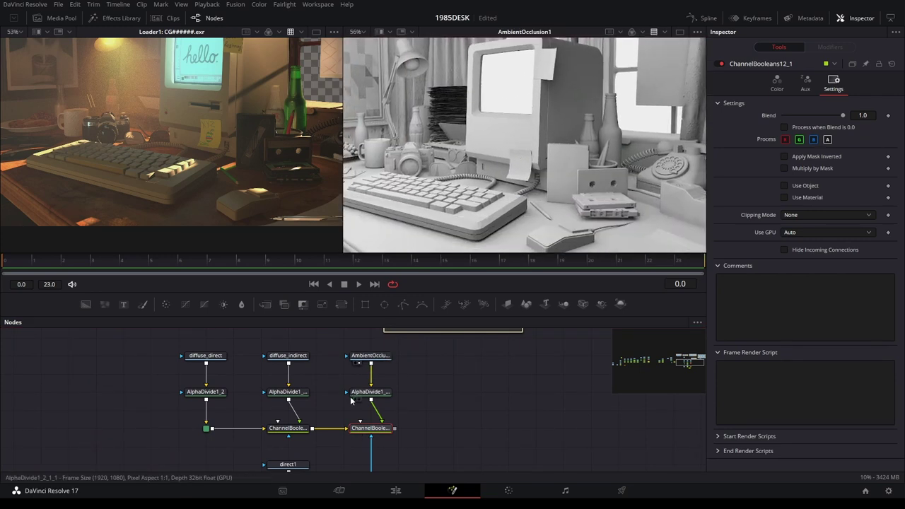
{"action": "left_click_drag", "start_coordinate": [411, 448], "coordinate": [410, 423]}
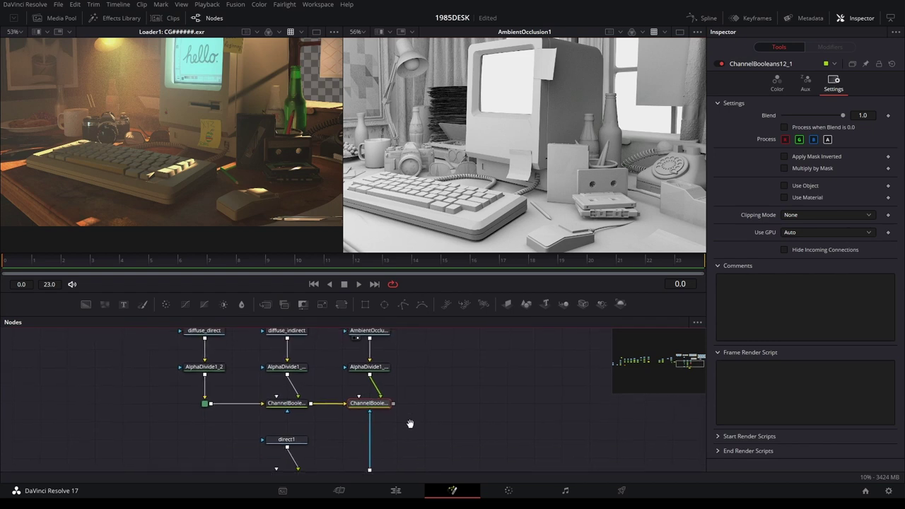
{"action": "left_click_drag", "start_coordinate": [376, 456], "coordinate": [388, 425]}
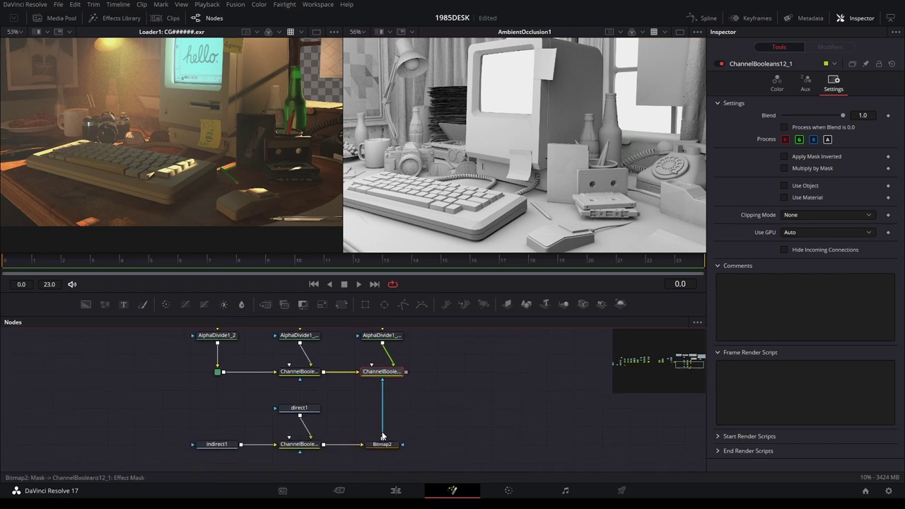
{"action": "mouse_move", "coordinate": [383, 389]}
{"action": "left_mouse_down"}
{"action": "mouse_move", "coordinate": [401, 412]}
{"action": "mouse_move", "coordinate": [382, 379]}
{"action": "left_mouse_up"}
{"action": "scroll", "coordinate": [499, 349], "scroll_direction": "up", "scroll_amount": 5}
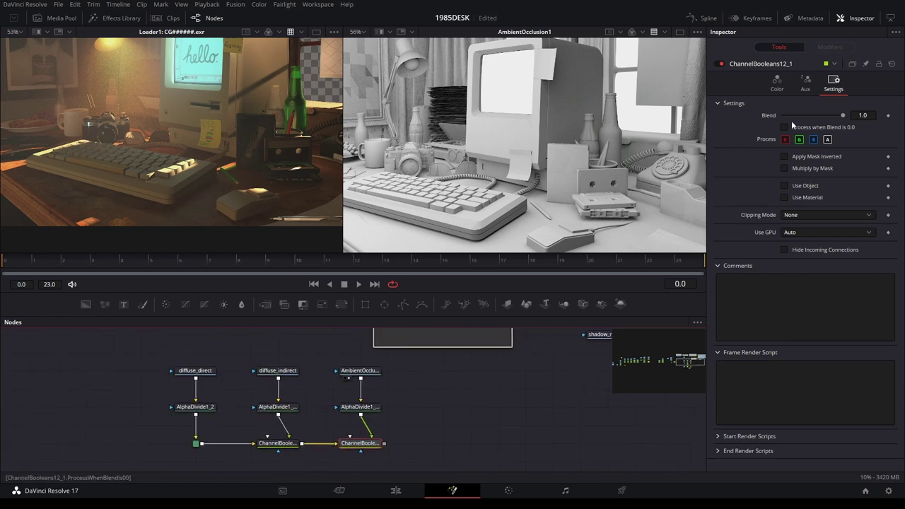
{"action": "scroll", "coordinate": [424, 409], "scroll_direction": "up", "scroll_amount": 2}
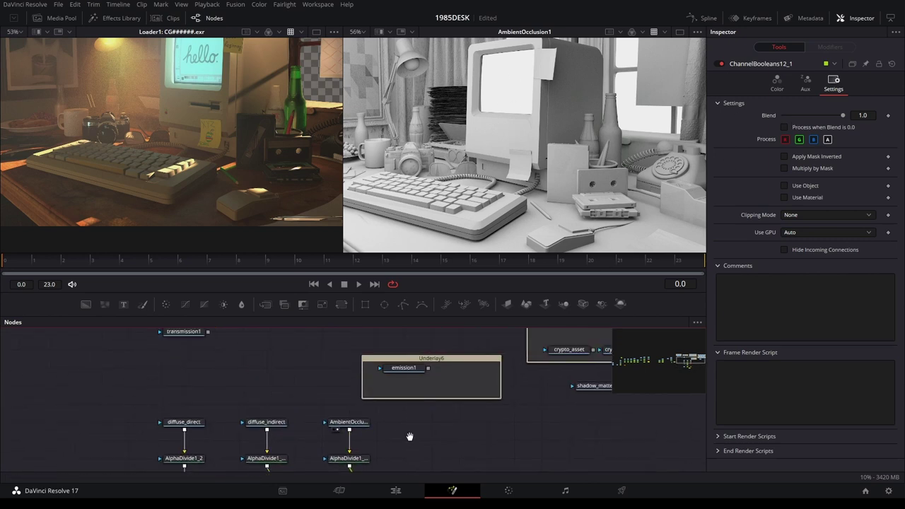
{"action": "scroll", "coordinate": [408, 426], "scroll_direction": "down", "scroll_amount": 3}
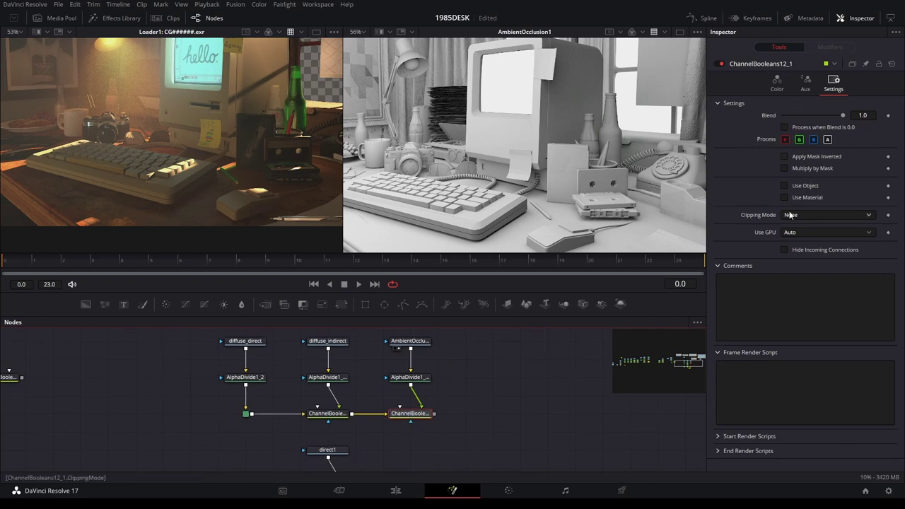
Check the Multiply Color settings, compare against ChannelBooleans12, and reconnect Bitmap2 as ChannelBooleans12_1's mask
{"action": "left_click", "coordinate": [771, 87]}
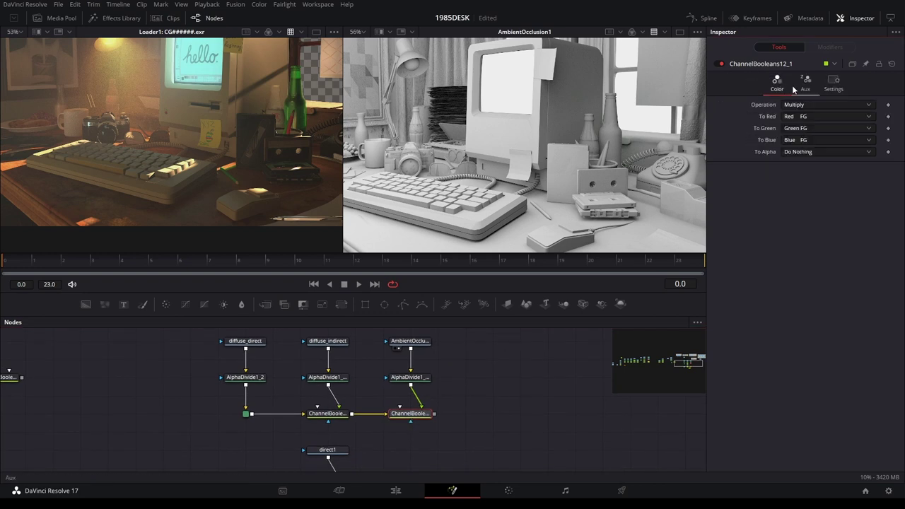
{"action": "key", "text": "2"}
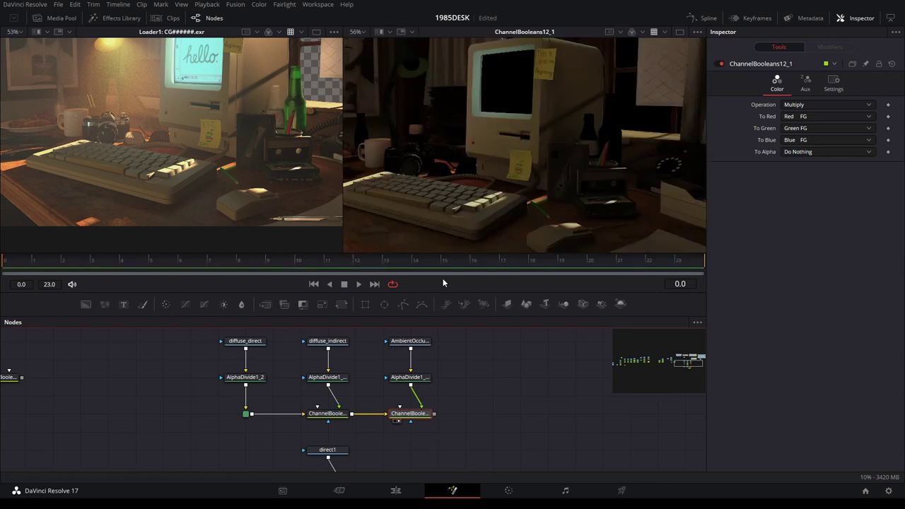
{"action": "left_click", "coordinate": [318, 420]}
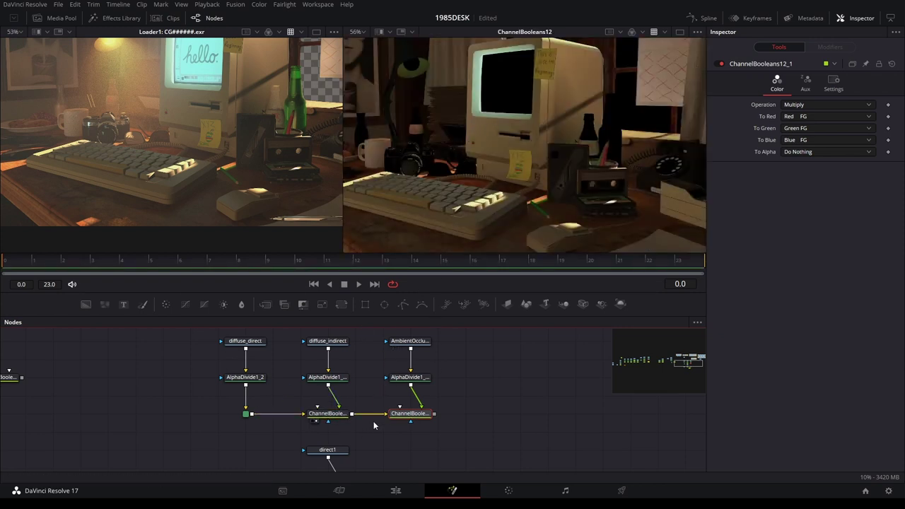
{"action": "left_click", "coordinate": [396, 420]}
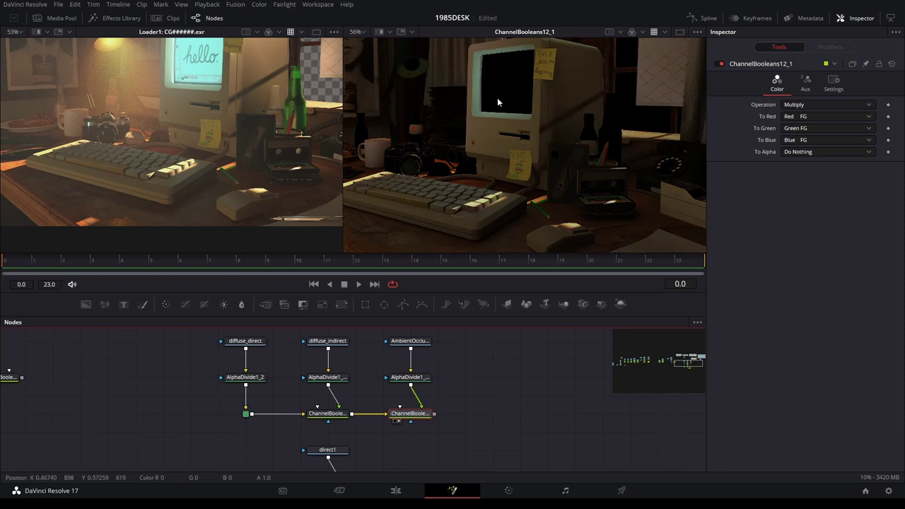
{"action": "scroll", "coordinate": [496, 97], "scroll_direction": "up", "scroll_amount": 2}
{"action": "scroll", "coordinate": [488, 55], "scroll_direction": "up", "scroll_amount": 2}
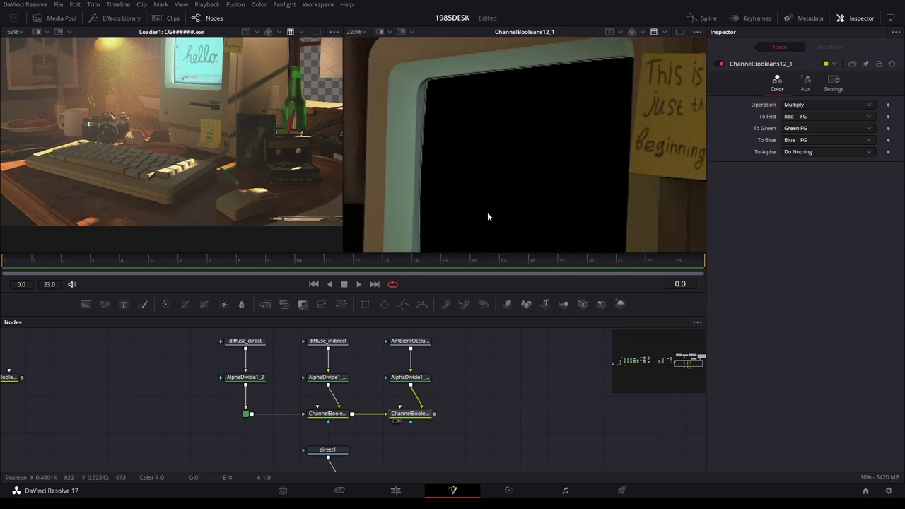
{"action": "left_click_drag", "start_coordinate": [450, 412], "coordinate": [434, 347]}
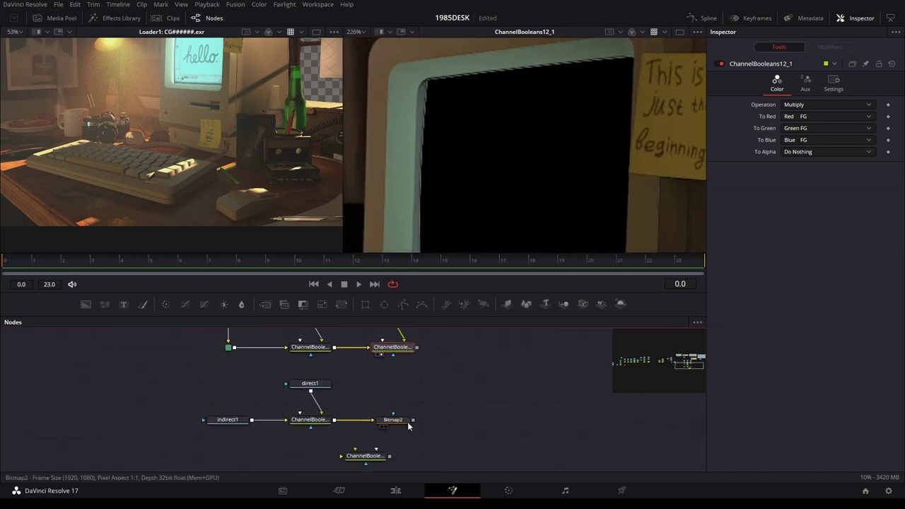
{"action": "left_click_drag", "start_coordinate": [414, 420], "coordinate": [403, 351]}
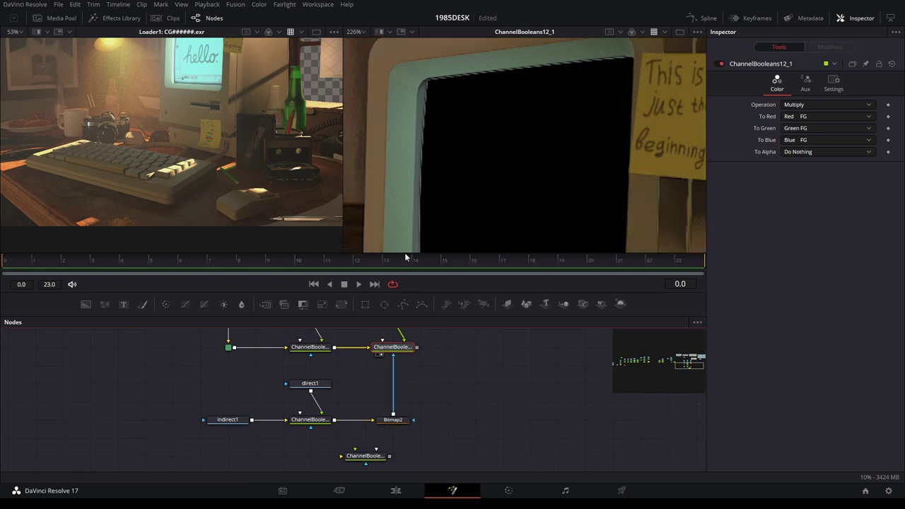
Select Bitmap2, invert its matte and lower the Low threshold toward 0.078
{"action": "left_click", "coordinate": [397, 421]}
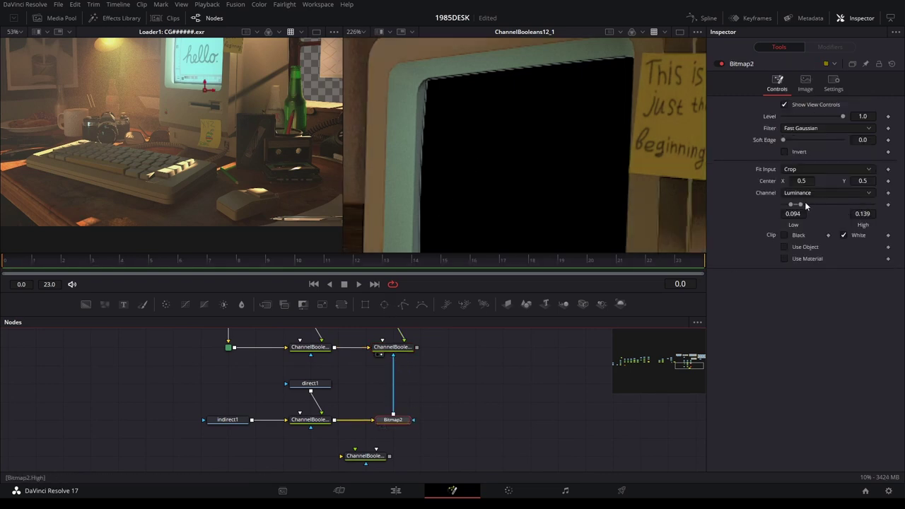
{"action": "left_click_drag", "start_coordinate": [803, 205], "coordinate": [815, 204]}
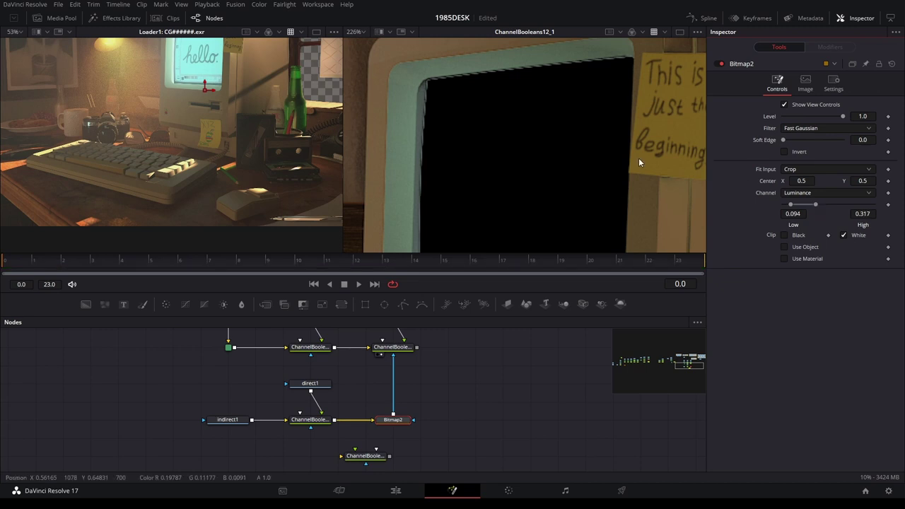
{"action": "scroll", "coordinate": [638, 161], "scroll_direction": "down", "scroll_amount": 3}
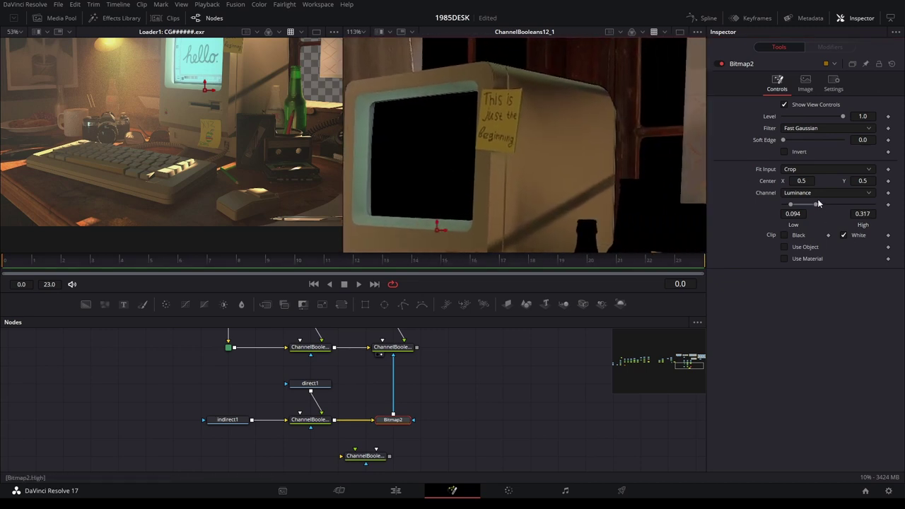
{"action": "left_click", "coordinate": [796, 152]}
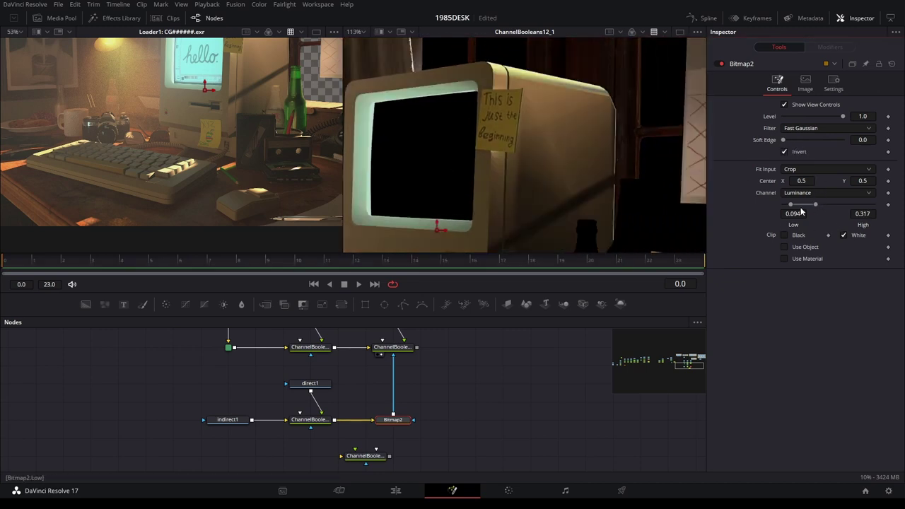
{"action": "left_click_drag", "start_coordinate": [790, 206], "coordinate": [789, 206]}
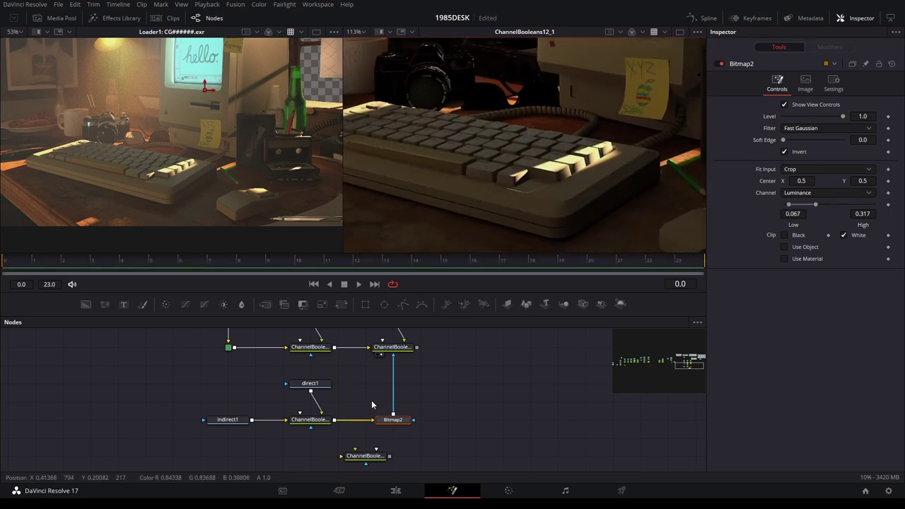
Compare the matte alone and the masked result, setting High to 0.556
{"action": "left_click_drag", "start_coordinate": [400, 421], "coordinate": [465, 168]}
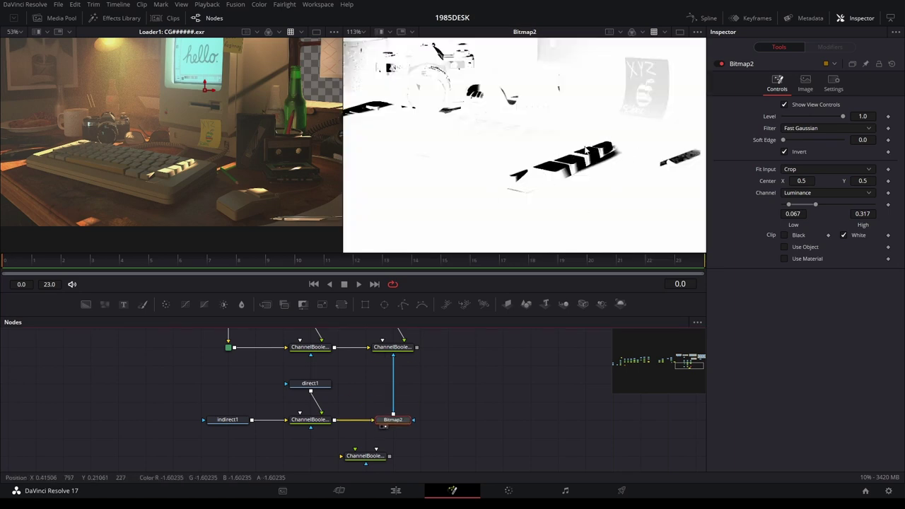
{"action": "left_click_drag", "start_coordinate": [580, 154], "coordinate": [443, 274]}
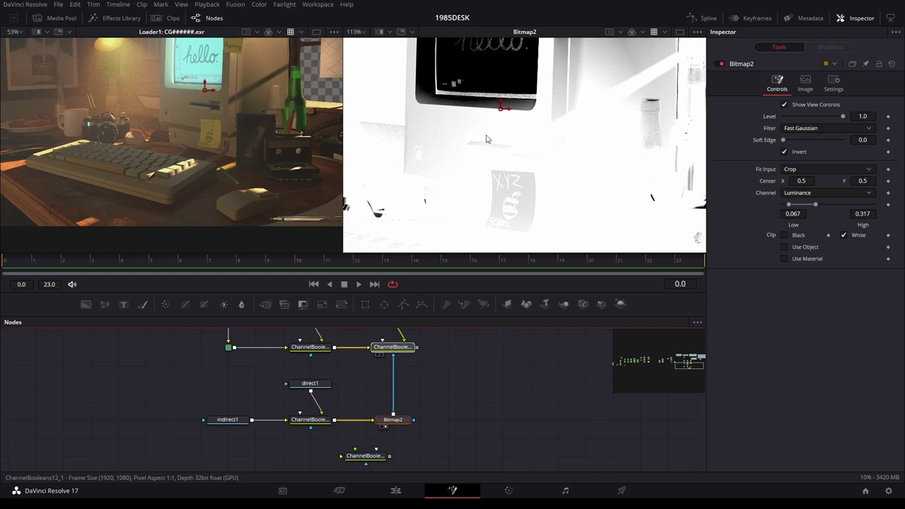
{"action": "left_click_drag", "start_coordinate": [388, 354], "coordinate": [486, 139]}
{"action": "scroll", "coordinate": [568, 161], "scroll_direction": "down", "scroll_amount": 5}
{"action": "scroll", "coordinate": [540, 228], "scroll_direction": "up", "scroll_amount": 1}
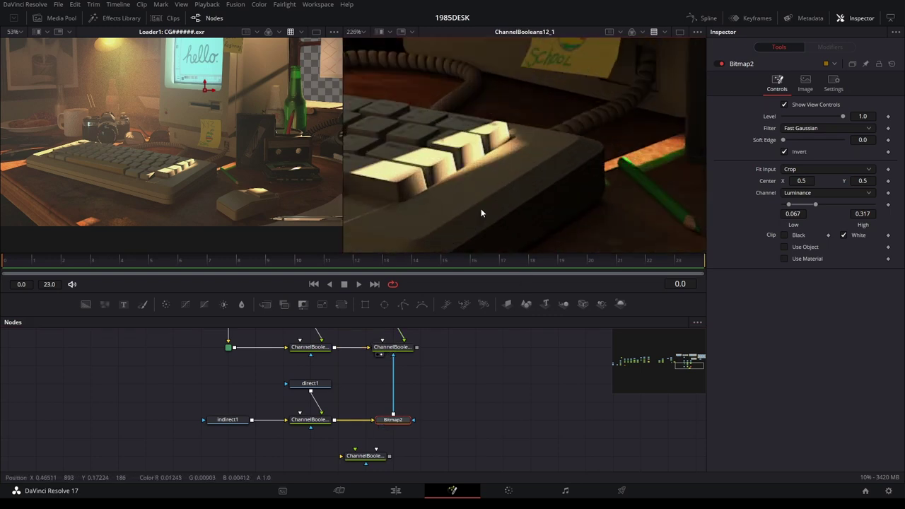
{"action": "scroll", "coordinate": [480, 210], "scroll_direction": "up", "scroll_amount": 1}
{"action": "scroll", "coordinate": [538, 219], "scroll_direction": "up", "scroll_amount": 1}
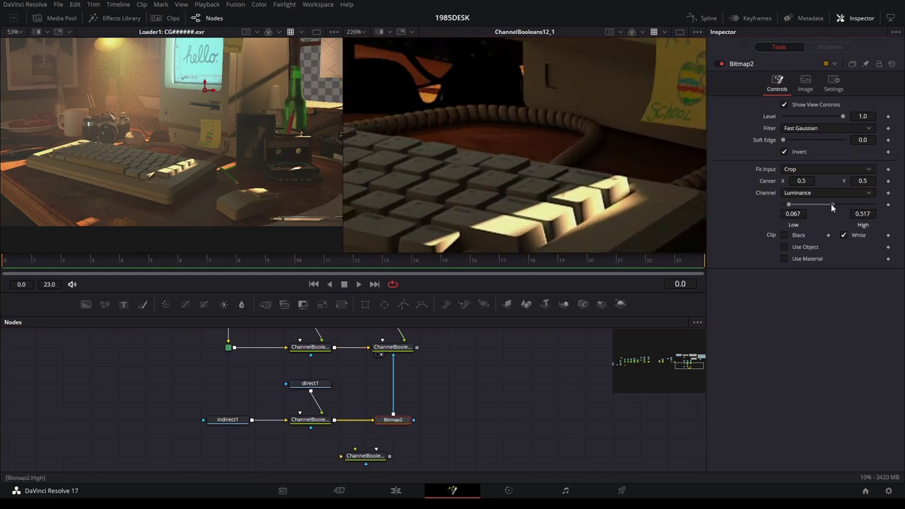
{"action": "mouse_move", "coordinate": [815, 205]}
{"action": "left_mouse_down"}
{"action": "mouse_move", "coordinate": [844, 204]}
{"action": "mouse_move", "coordinate": [790, 209]}
{"action": "left_mouse_up"}
{"action": "scroll", "coordinate": [551, 226], "scroll_direction": "up", "scroll_amount": 10}
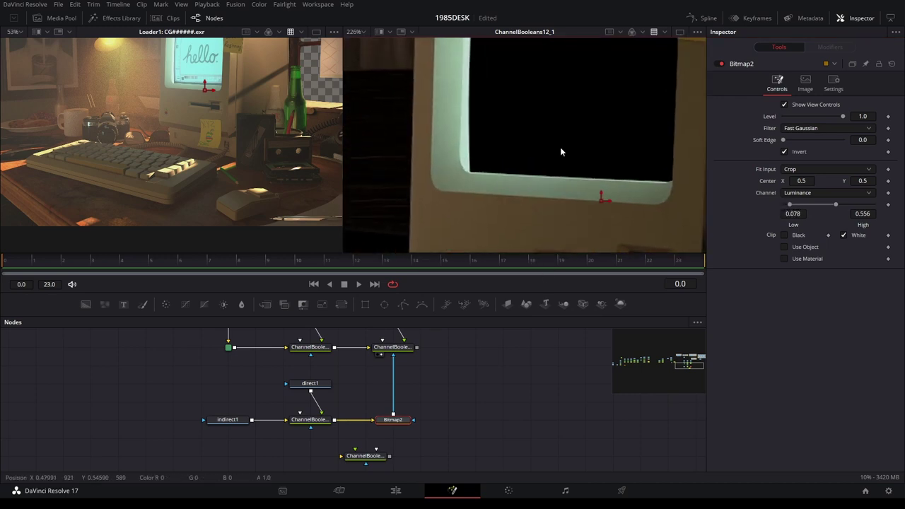
{"action": "scroll", "coordinate": [548, 182], "scroll_direction": "up", "scroll_amount": 1}
{"action": "scroll", "coordinate": [549, 181], "scroll_direction": "down", "scroll_amount": 2}
{"action": "scroll", "coordinate": [548, 167], "scroll_direction": "down", "scroll_amount": 3}
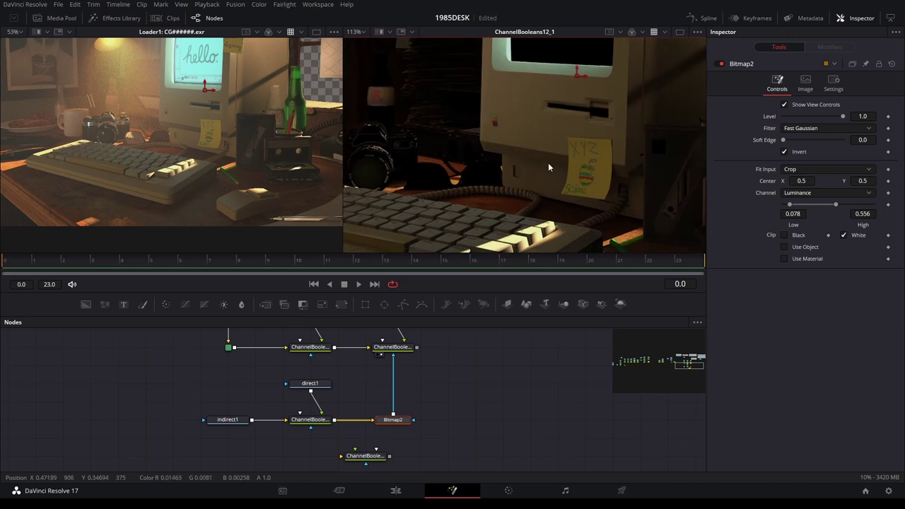
{"action": "scroll", "coordinate": [548, 168], "scroll_direction": "down", "scroll_amount": 3}
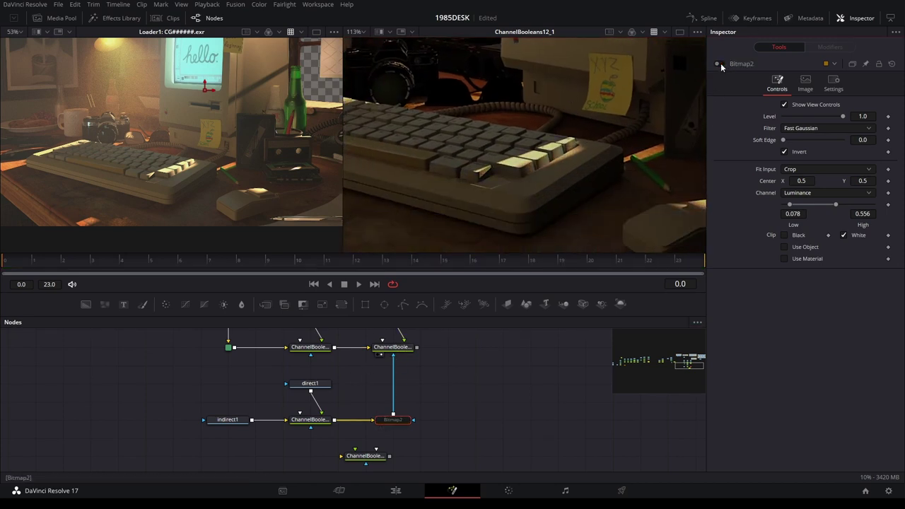
{"action": "scroll", "coordinate": [614, 150], "scroll_direction": "up", "scroll_amount": 3}
{"action": "scroll", "coordinate": [539, 165], "scroll_direction": "up", "scroll_amount": 2}
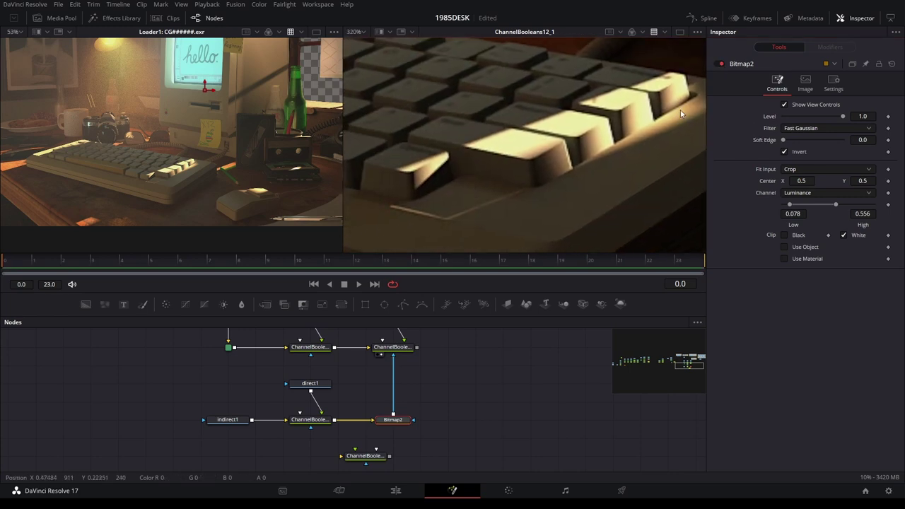
{"action": "left_click", "coordinate": [718, 64]}
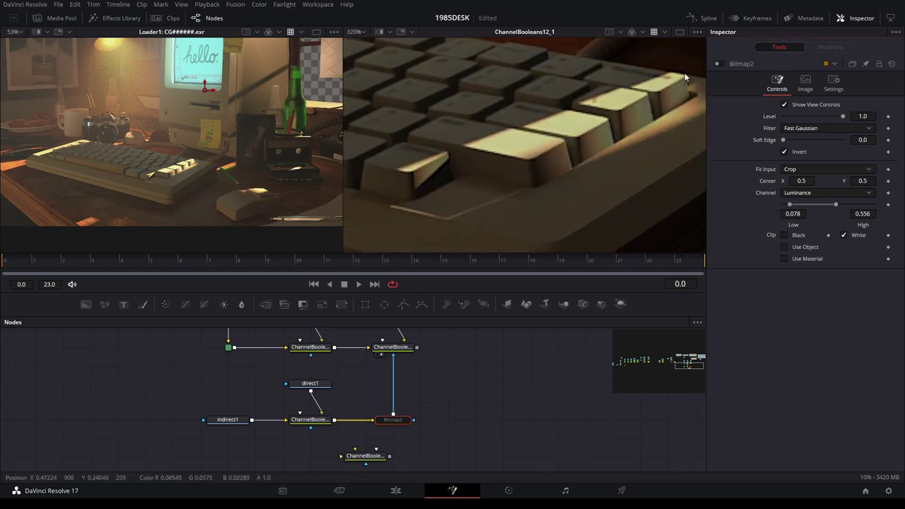
{"action": "left_click", "coordinate": [719, 64]}
{"action": "scroll", "coordinate": [646, 99], "scroll_direction": "down", "scroll_amount": 1}
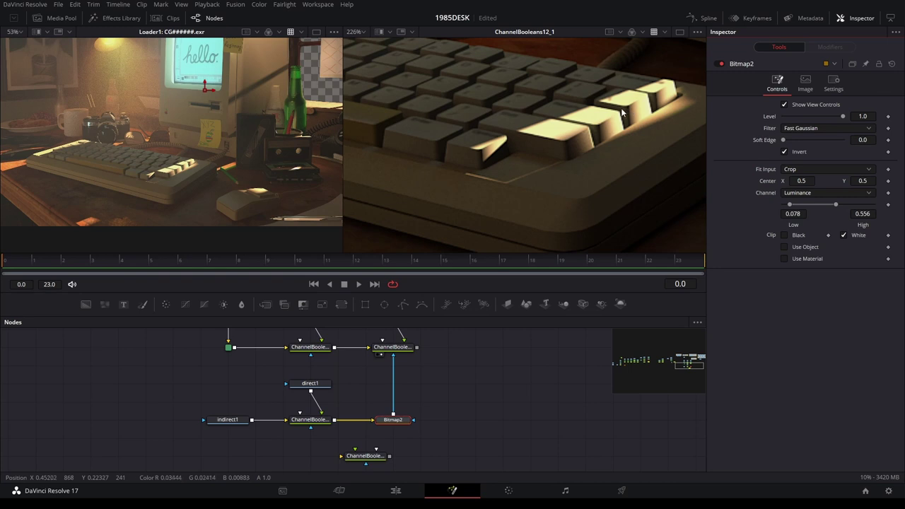
{"action": "scroll", "coordinate": [618, 106], "scroll_direction": "down", "scroll_amount": 1}
{"action": "scroll", "coordinate": [601, 92], "scroll_direction": "down", "scroll_amount": 1}
{"action": "scroll", "coordinate": [594, 91], "scroll_direction": "down", "scroll_amount": 1}
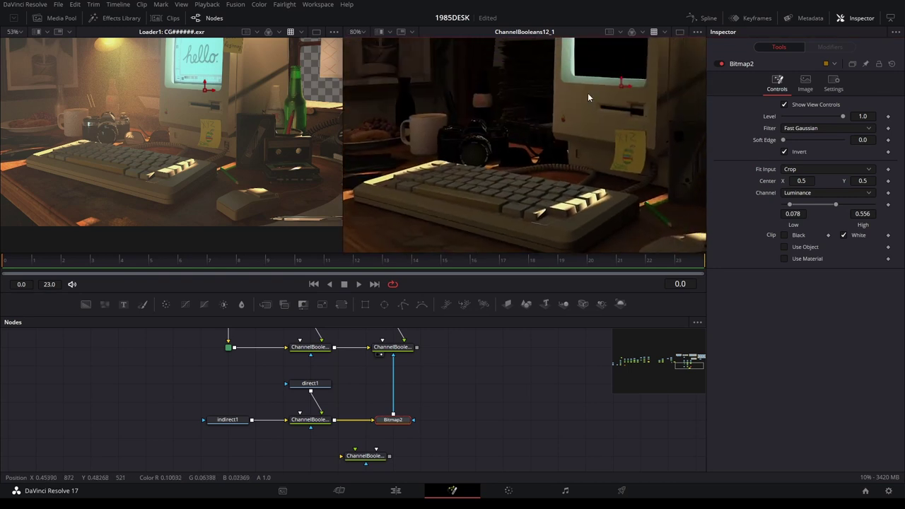
{"action": "scroll", "coordinate": [534, 130], "scroll_direction": "down", "scroll_amount": 1}
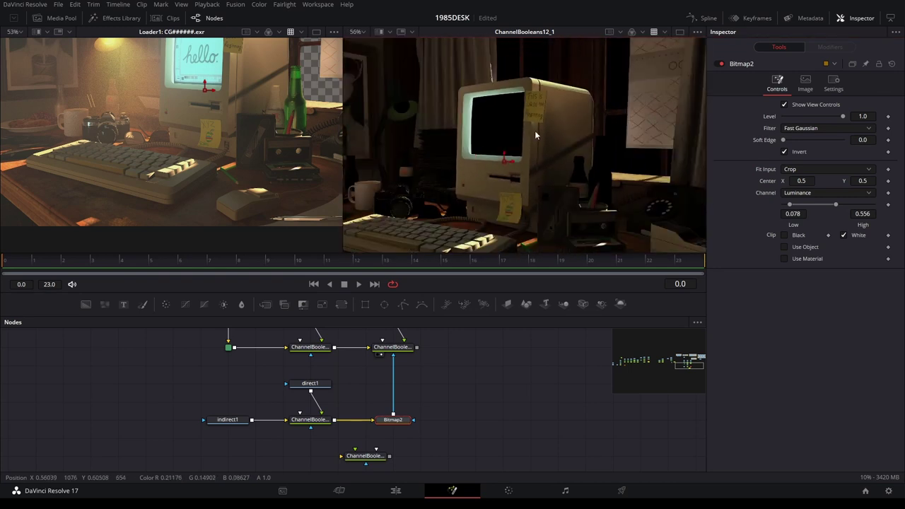
{"action": "scroll", "coordinate": [535, 130], "scroll_direction": "up", "scroll_amount": 1}
{"action": "scroll", "coordinate": [552, 155], "scroll_direction": "up", "scroll_amount": 1}
{"action": "scroll", "coordinate": [560, 163], "scroll_direction": "up", "scroll_amount": 1}
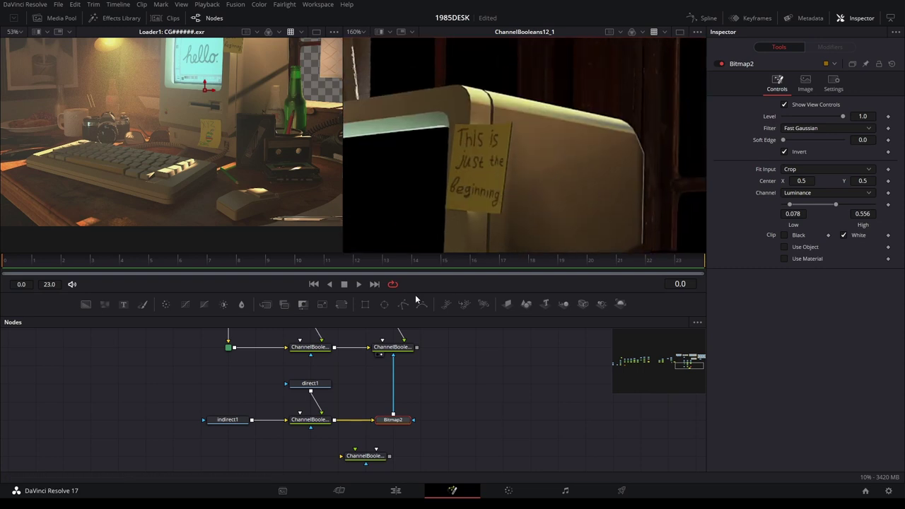
{"action": "left_click", "coordinate": [393, 347]}
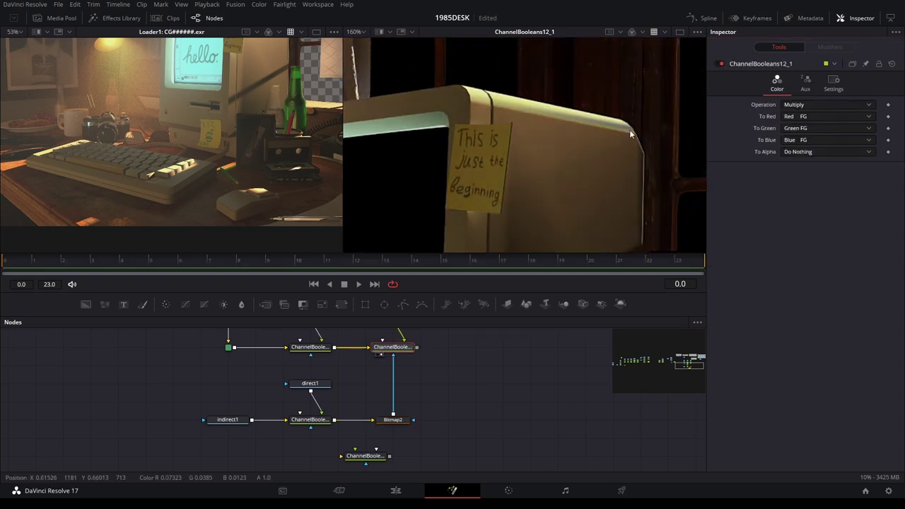
{"action": "scroll", "coordinate": [570, 205], "scroll_direction": "down", "scroll_amount": 1}
{"action": "scroll", "coordinate": [572, 206], "scroll_direction": "down", "scroll_amount": 1}
{"action": "scroll", "coordinate": [575, 208], "scroll_direction": "down", "scroll_amount": 1}
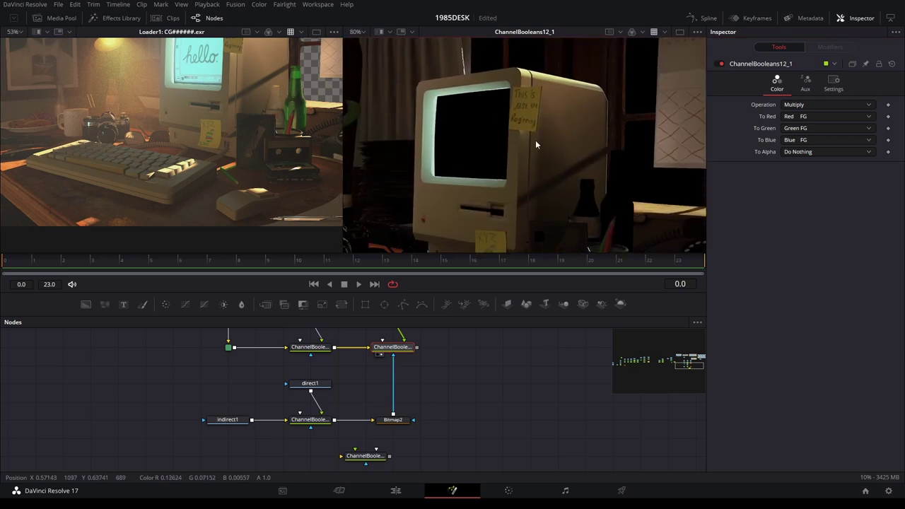
{"action": "left_click_drag", "start_coordinate": [503, 223], "coordinate": [541, 91]}
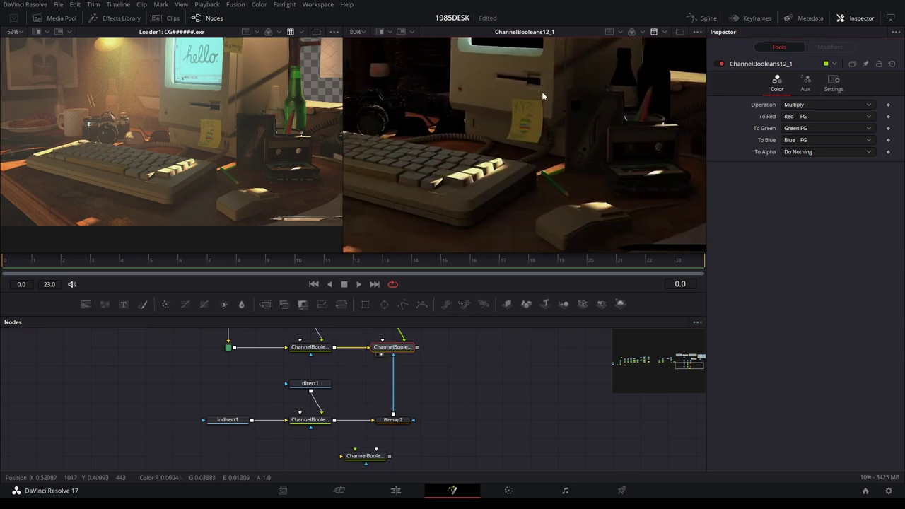
{"action": "scroll", "coordinate": [458, 189], "scroll_direction": "up", "scroll_amount": 2}
{"action": "scroll", "coordinate": [458, 190], "scroll_direction": "up", "scroll_amount": 1}
{"action": "scroll", "coordinate": [595, 107], "scroll_direction": "up", "scroll_amount": 1}
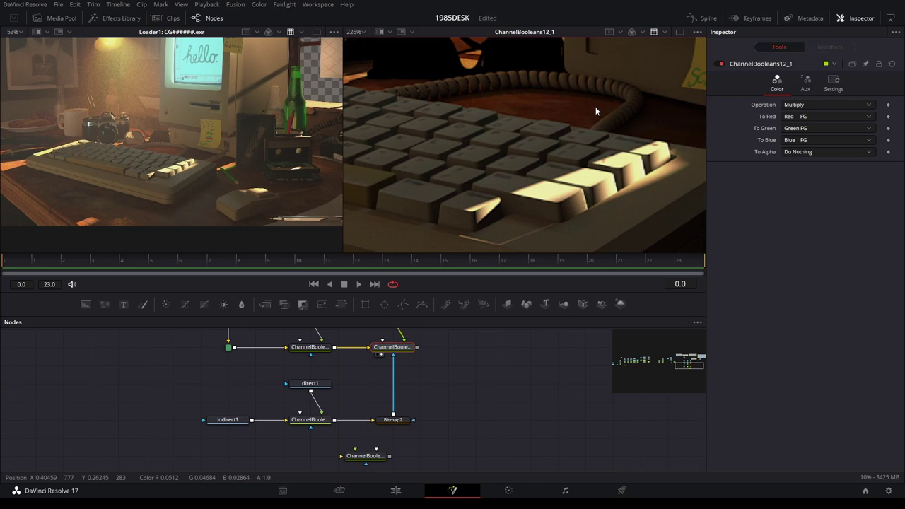
Lower ChannelBooleans12_1's Blend to about 0.5 in its Settings tab
{"action": "left_click", "coordinate": [835, 86]}
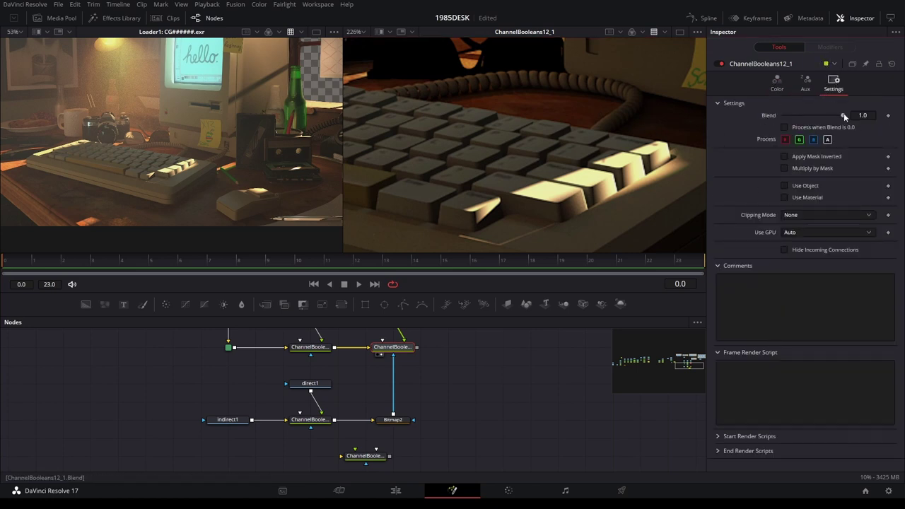
{"action": "left_click_drag", "start_coordinate": [843, 115], "coordinate": [812, 115]}
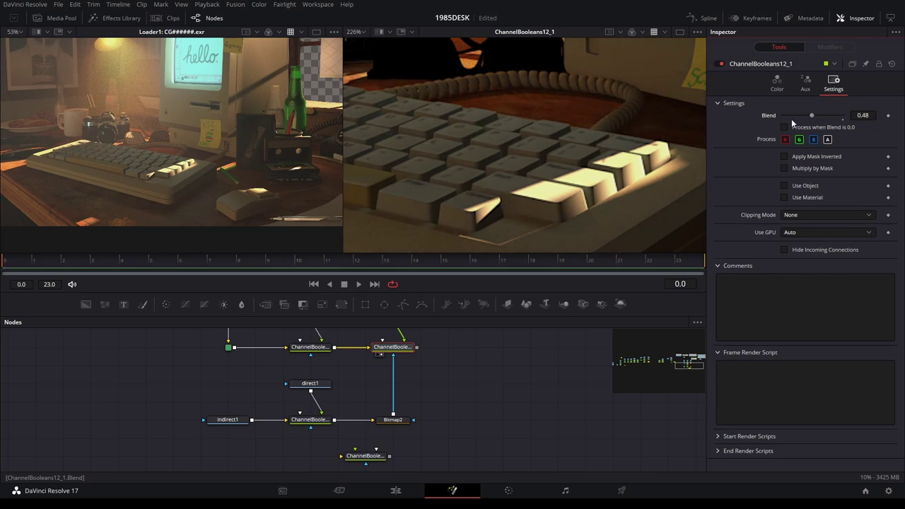
{"action": "left_click_drag", "start_coordinate": [700, 140], "coordinate": [430, 192]}
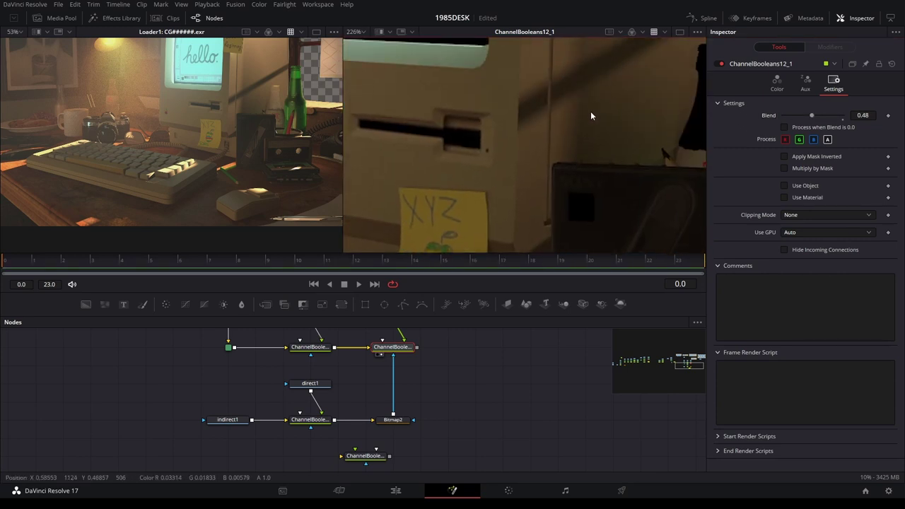
{"action": "mouse_move", "coordinate": [812, 115]}
{"action": "left_mouse_down"}
{"action": "mouse_move", "coordinate": [852, 115]}
{"action": "mouse_move", "coordinate": [819, 111]}
{"action": "left_mouse_up"}
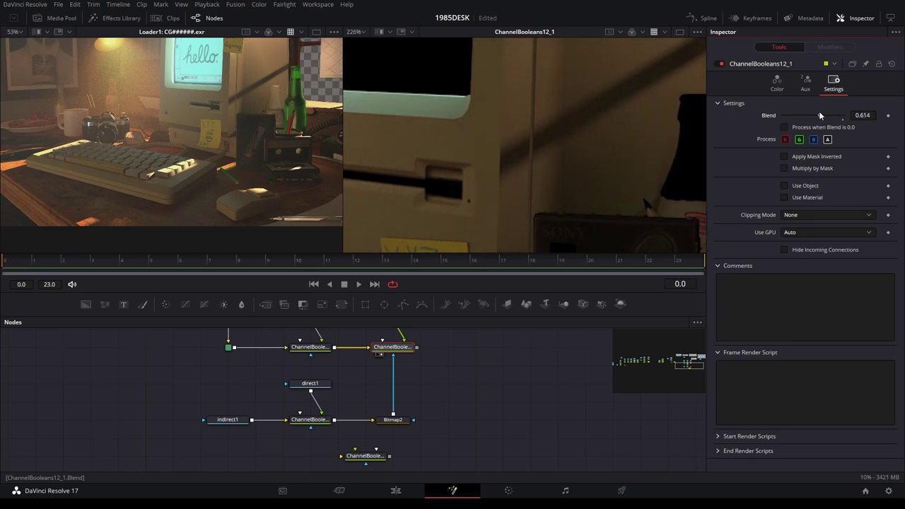
{"action": "scroll", "coordinate": [496, 134], "scroll_direction": "down", "scroll_amount": 5}
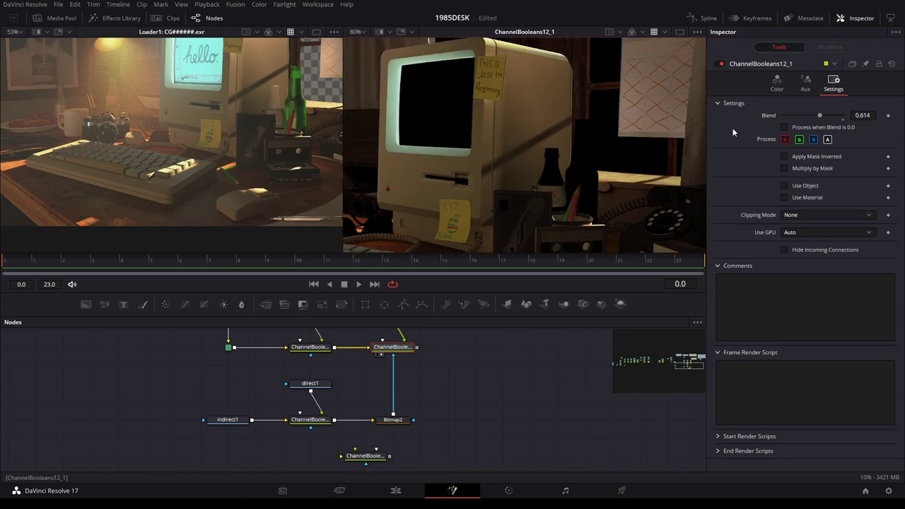
{"action": "mouse_move", "coordinate": [821, 115]}
{"action": "left_mouse_down"}
{"action": "mouse_move", "coordinate": [842, 114]}
{"action": "mouse_move", "coordinate": [814, 124]}
{"action": "left_mouse_up"}
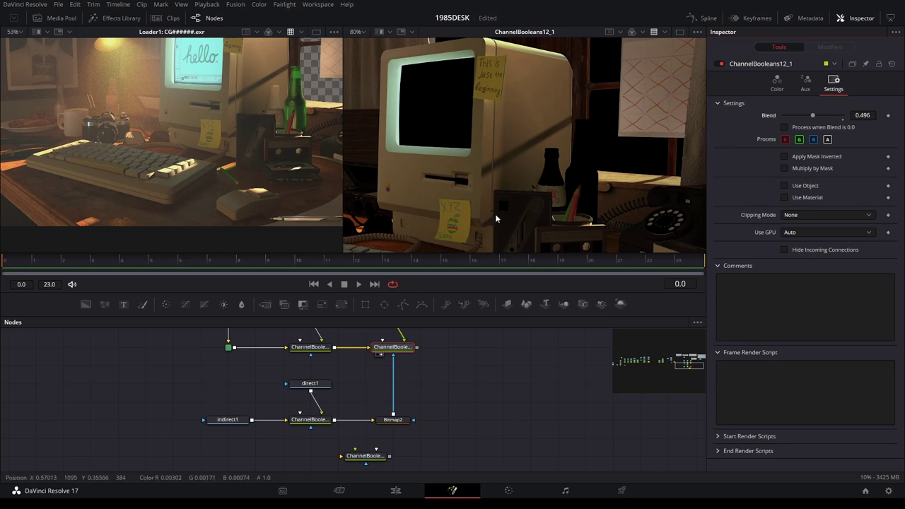
Toggle the multiply node off and on to compare, then nudge Blend to about 0.58
{"action": "left_click", "coordinate": [721, 63]}
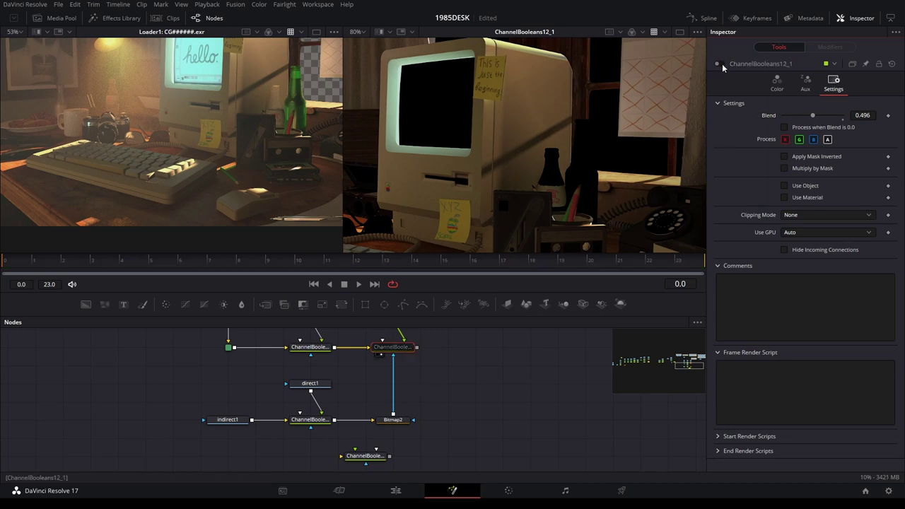
{"action": "left_click", "coordinate": [721, 64]}
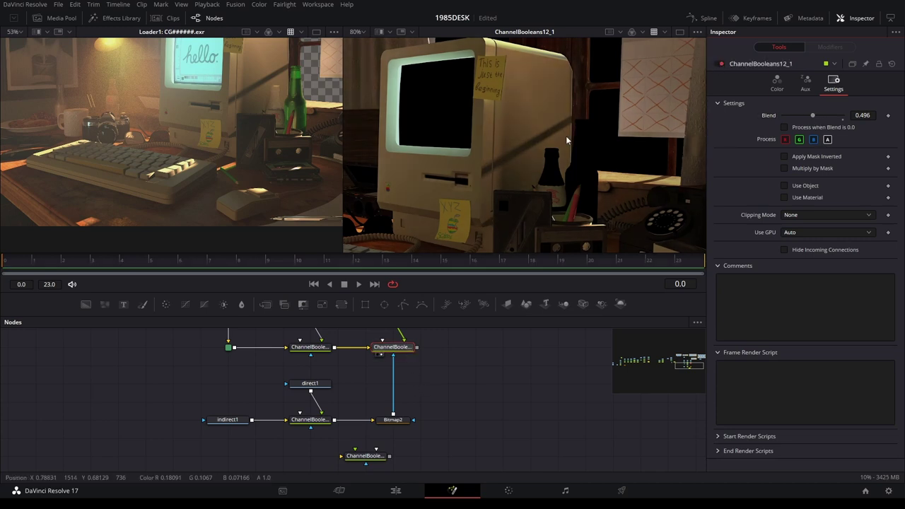
{"action": "scroll", "coordinate": [494, 174], "scroll_direction": "down", "scroll_amount": 2}
{"action": "scroll", "coordinate": [491, 144], "scroll_direction": "up", "scroll_amount": 5}
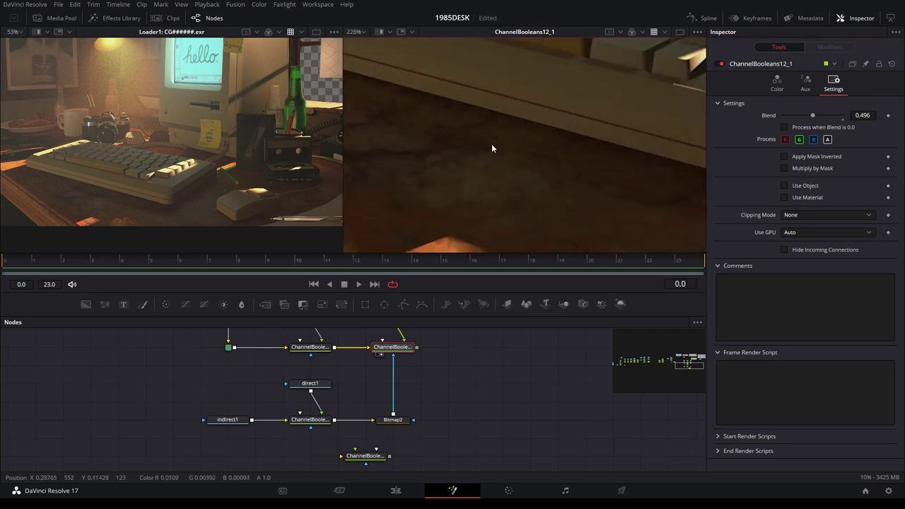
{"action": "left_click", "coordinate": [720, 64]}
{"action": "left_click", "coordinate": [720, 63]}
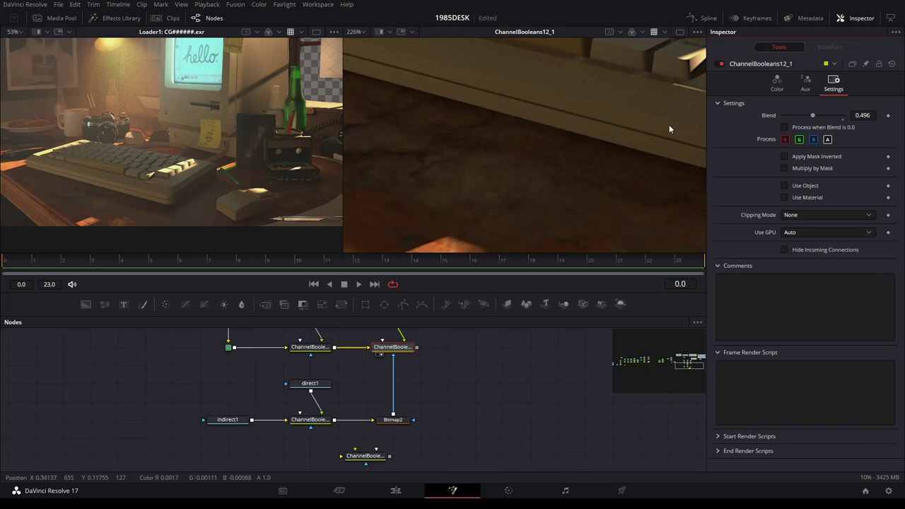
{"action": "left_click_drag", "start_coordinate": [813, 114], "coordinate": [818, 114]}
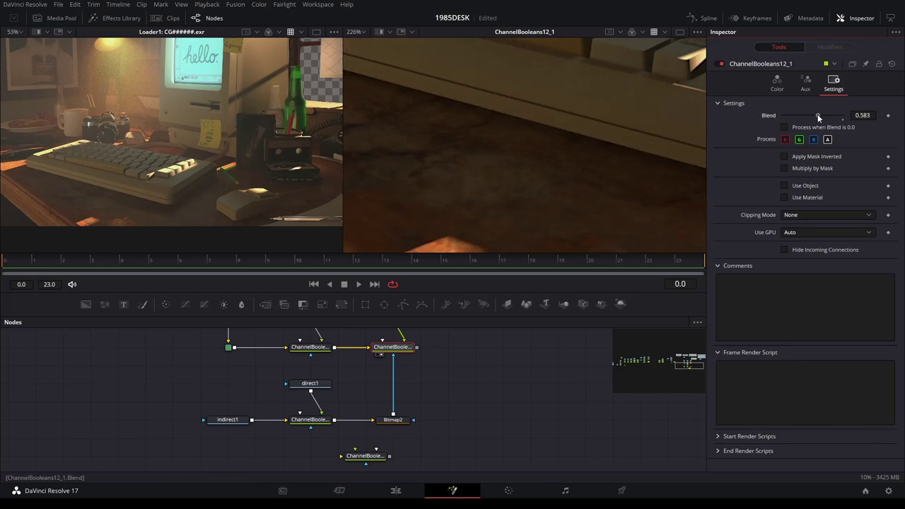
Duplicate direct1, indirect1 and ChannelBooleans13 and place the copies to the right
{"action": "scroll", "coordinate": [467, 424], "scroll_direction": "up", "scroll_amount": 5}
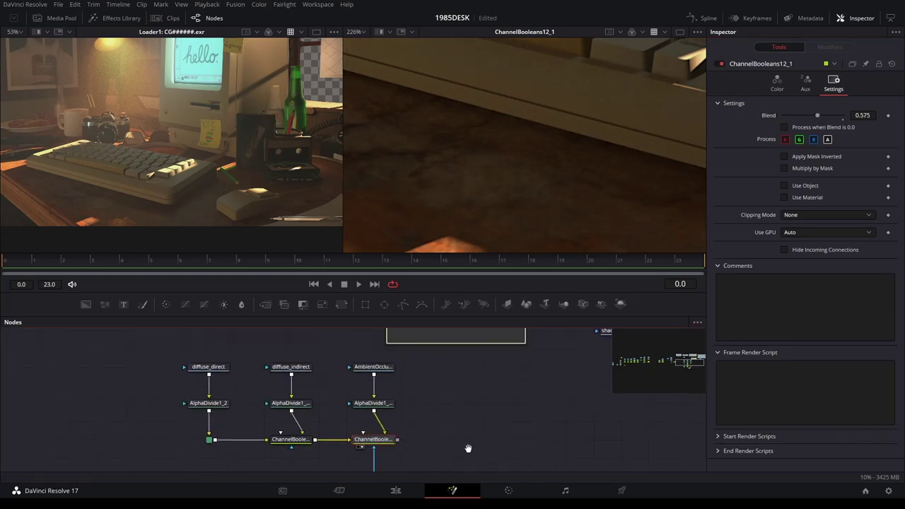
{"action": "scroll", "coordinate": [396, 410], "scroll_direction": "right", "scroll_amount": 5}
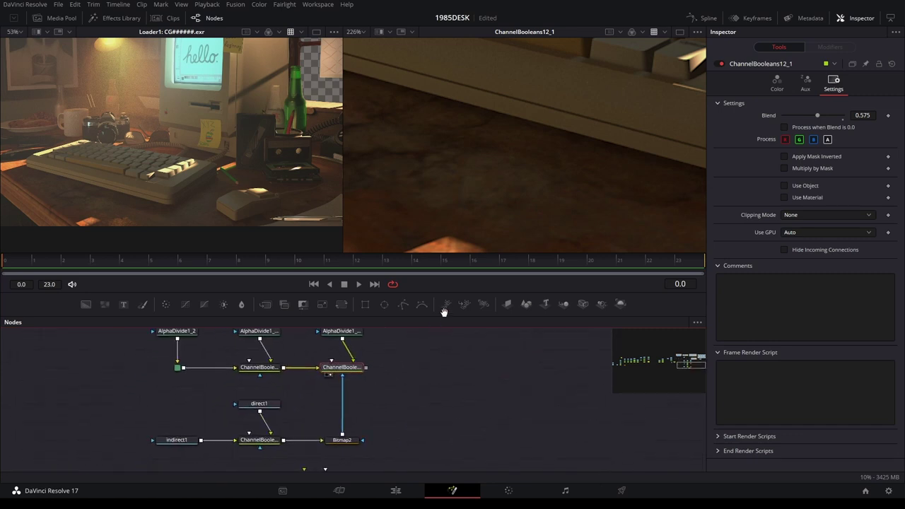
{"action": "scroll", "coordinate": [429, 418], "scroll_direction": "down", "scroll_amount": 5}
{"action": "scroll", "coordinate": [271, 414], "scroll_direction": "up", "scroll_amount": 3}
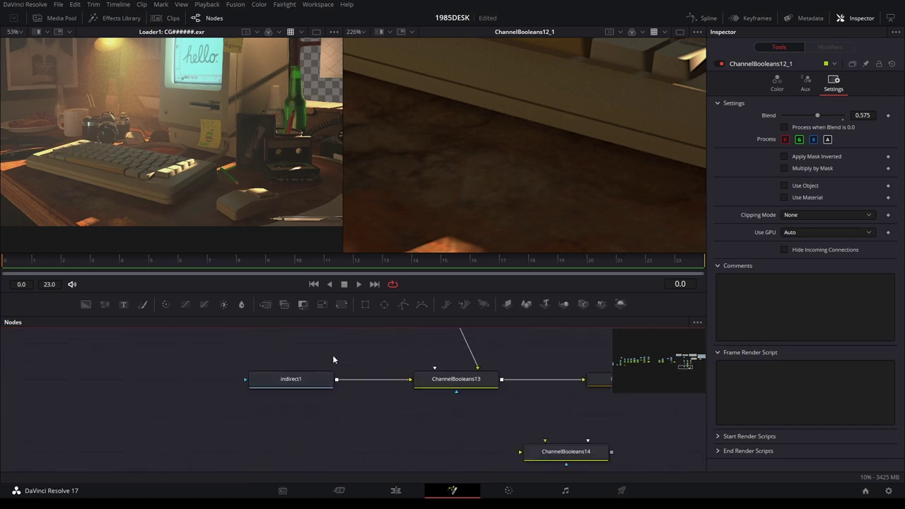
{"action": "left_click_drag", "start_coordinate": [332, 355], "coordinate": [287, 426]}
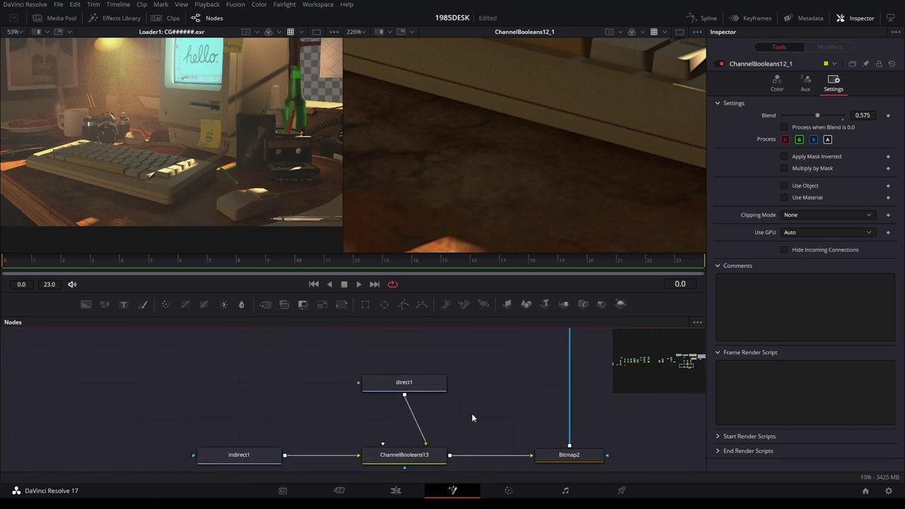
{"action": "scroll", "coordinate": [472, 413], "scroll_direction": "down", "scroll_amount": 3}
{"action": "mouse_move", "coordinate": [414, 389]}
{"action": "left_mouse_down"}
{"action": "mouse_move", "coordinate": [296, 466]}
{"action": "mouse_move", "coordinate": [263, 468]}
{"action": "left_mouse_up"}
{"action": "left_click_drag", "start_coordinate": [565, 372], "coordinate": [449, 395]}
{"action": "key", "text": "ctrl+v"}
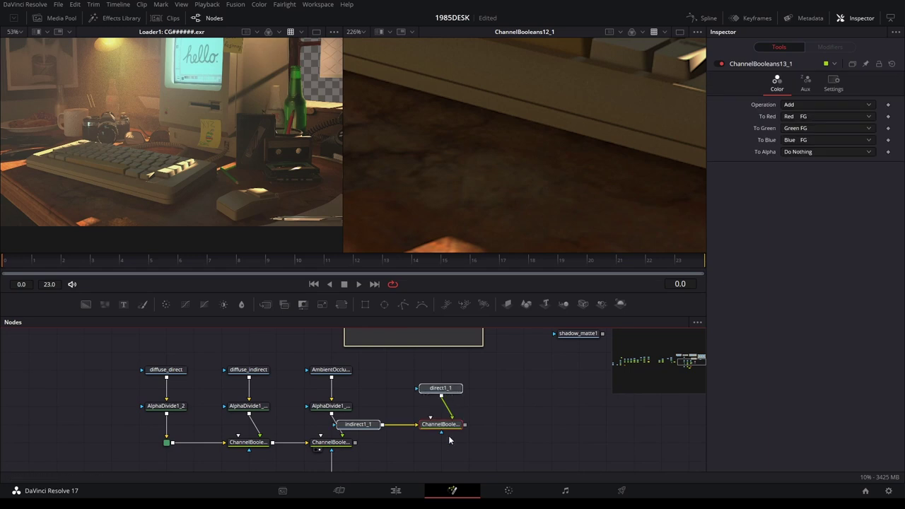
{"action": "scroll", "coordinate": [469, 426], "scroll_direction": "left", "scroll_amount": 2}
{"action": "mouse_move", "coordinate": [558, 374]}
{"action": "left_mouse_down"}
{"action": "mouse_move", "coordinate": [460, 421]}
{"action": "mouse_move", "coordinate": [408, 424]}
{"action": "mouse_move", "coordinate": [488, 418]}
{"action": "mouse_move", "coordinate": [456, 363]}
{"action": "left_mouse_up"}
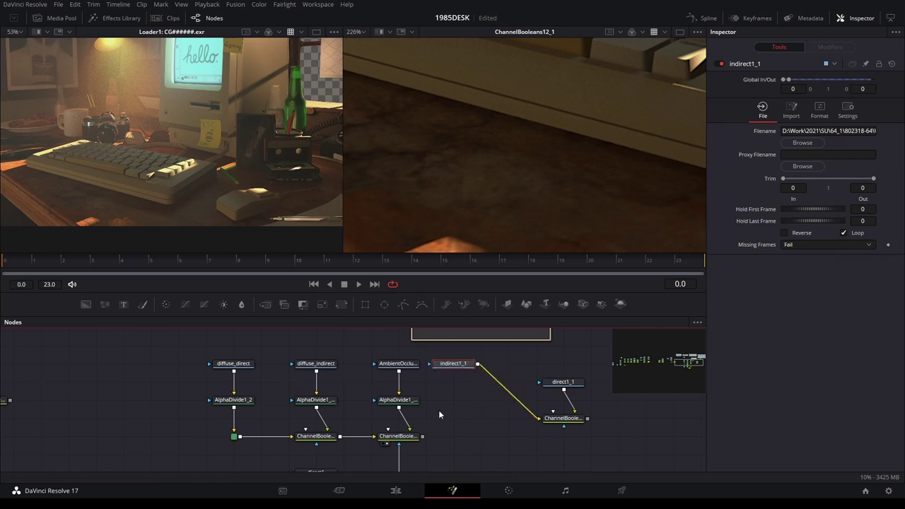
Insert a copy of AlphaDivide between indirect1_1 and ChannelBooleans13_1
{"action": "left_click", "coordinate": [405, 403]}
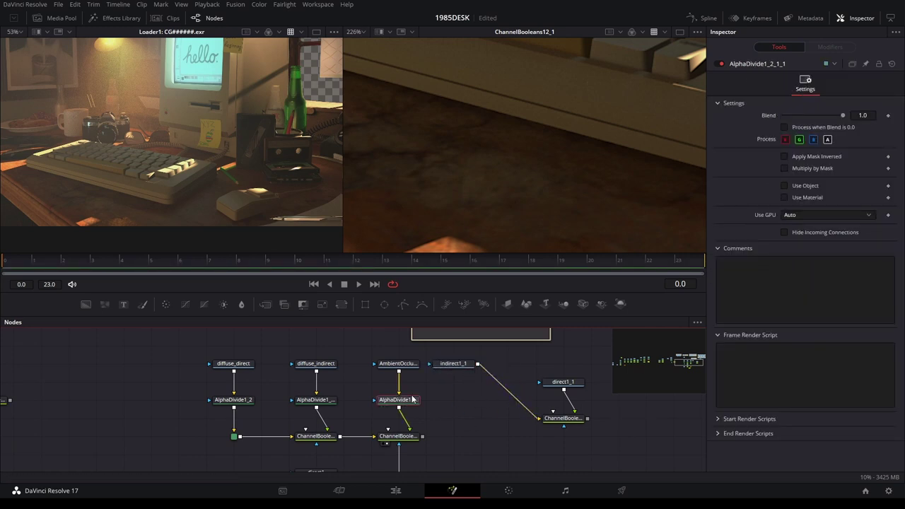
{"action": "key", "text": "ctrl+v"}
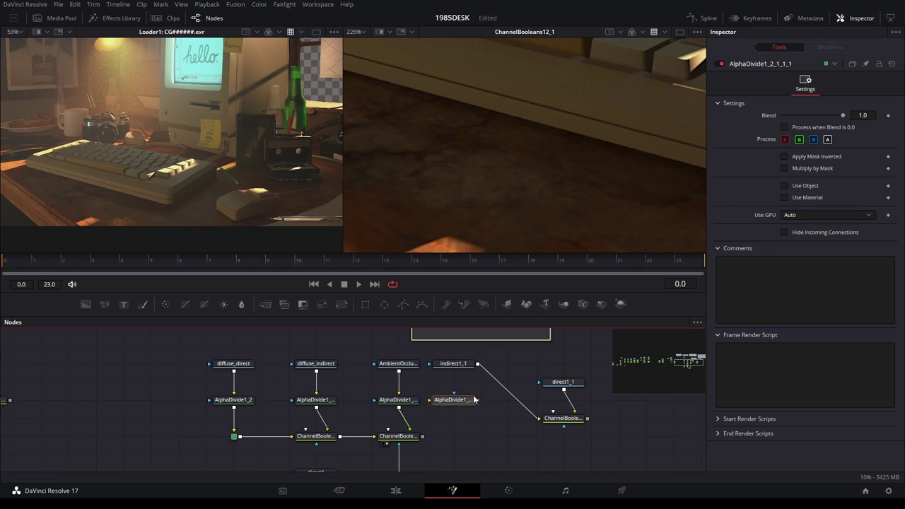
{"action": "left_click_drag", "start_coordinate": [478, 363], "coordinate": [465, 404]}
{"action": "mouse_move", "coordinate": [477, 400]}
{"action": "left_mouse_down"}
{"action": "mouse_move", "coordinate": [564, 418]}
{"action": "mouse_move", "coordinate": [512, 437]}
{"action": "mouse_move", "coordinate": [484, 428]}
{"action": "mouse_move", "coordinate": [483, 435]}
{"action": "mouse_move", "coordinate": [453, 437]}
{"action": "left_mouse_up"}
{"action": "left_click", "coordinate": [500, 441]}
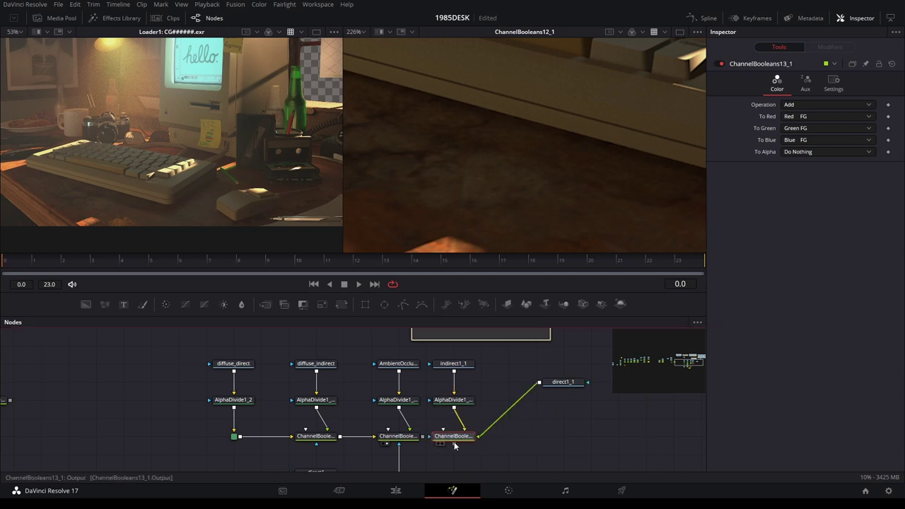
{"action": "scroll", "coordinate": [546, 428], "scroll_direction": "up", "scroll_amount": 2}
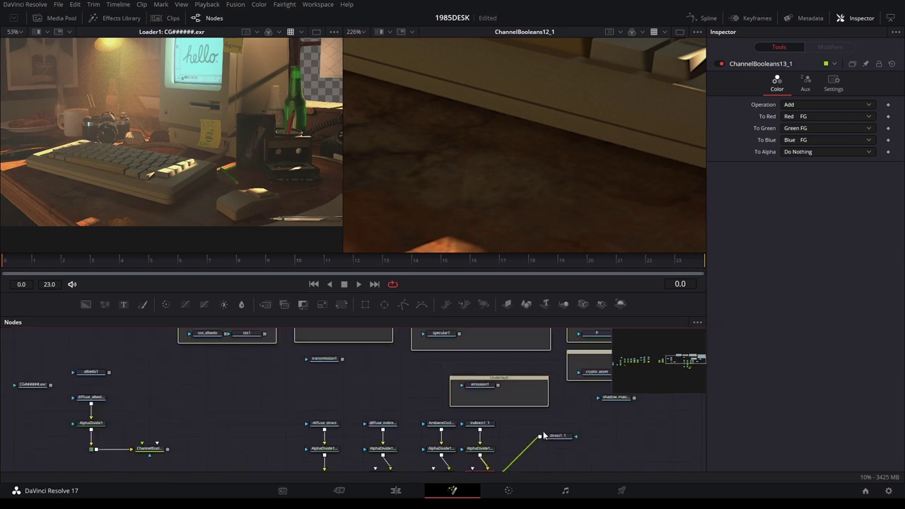
Feed ChannelBooleans12_1 into ChannelBooleans13_1 and remove the direct1_1 link
{"action": "scroll", "coordinate": [544, 431], "scroll_direction": "up", "scroll_amount": 3, "text": "ctrl"}
{"action": "scroll", "coordinate": [510, 408], "scroll_direction": "down", "scroll_amount": 5}
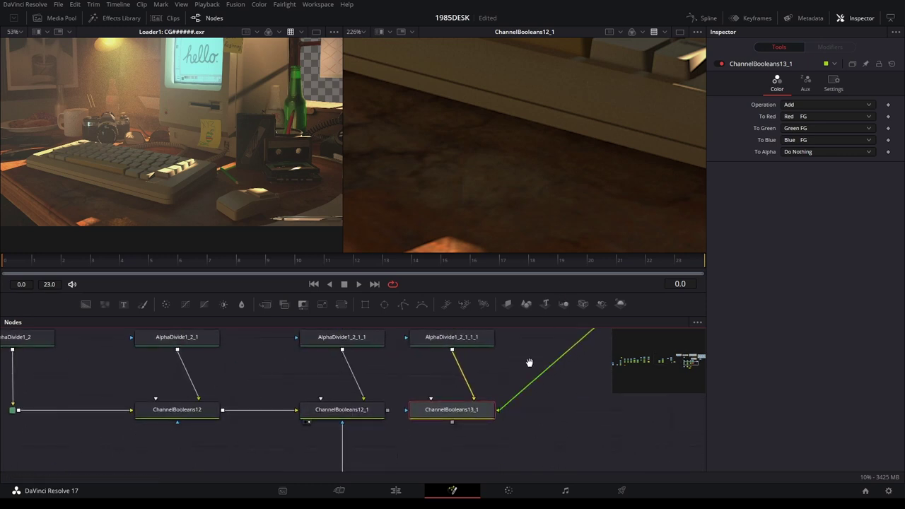
{"action": "scroll", "coordinate": [529, 362], "scroll_direction": "up", "scroll_amount": 3}
{"action": "left_click_drag", "start_coordinate": [387, 449], "coordinate": [434, 455]}
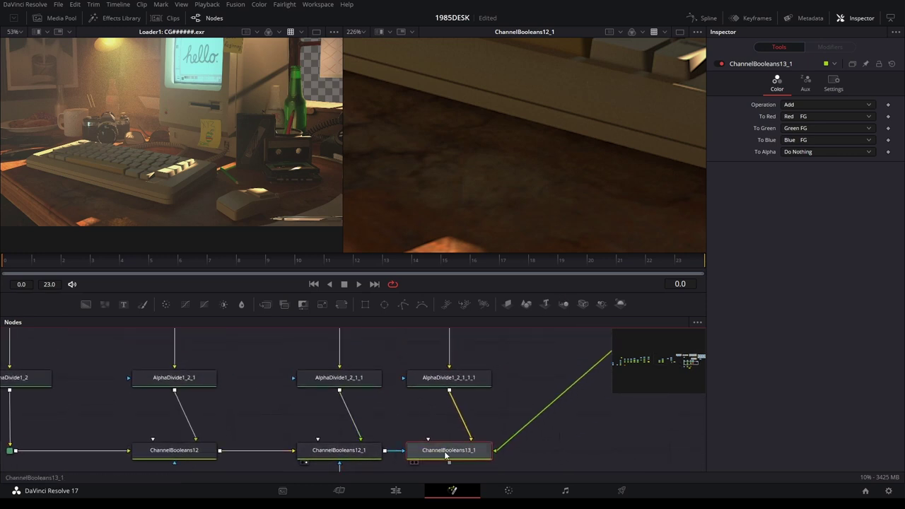
{"action": "left_click_drag", "start_coordinate": [489, 448], "coordinate": [503, 449]}
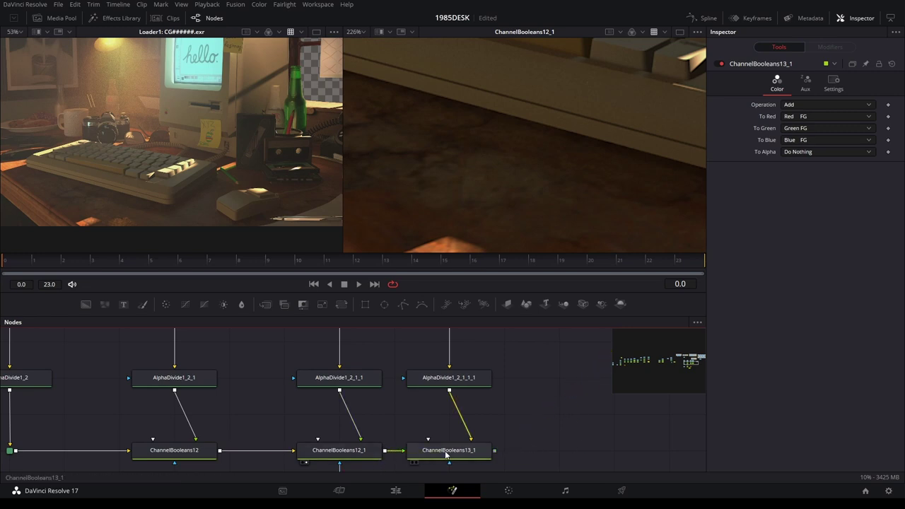
Compare ChannelBooleans12, ChannelBooleans12_1 and the indirect1_1 pass in the right viewer
{"action": "scroll", "coordinate": [519, 423], "scroll_direction": "down", "scroll_amount": 3}
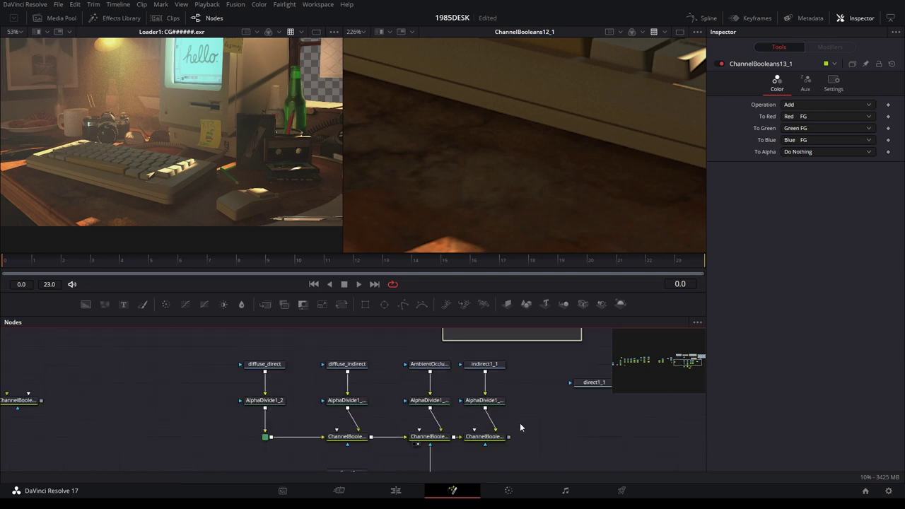
{"action": "left_click", "coordinate": [436, 438]}
{"action": "scroll", "coordinate": [512, 187], "scroll_direction": "down", "scroll_amount": 5}
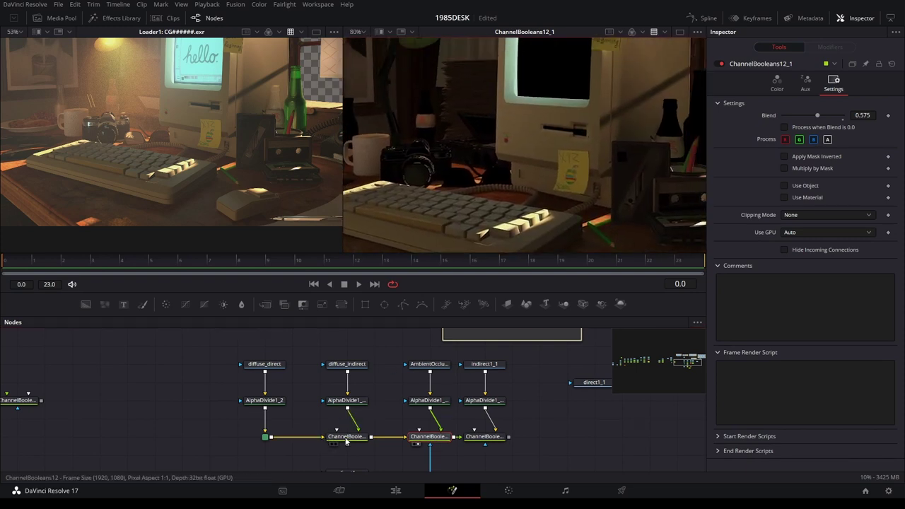
{"action": "key", "text": "2"}
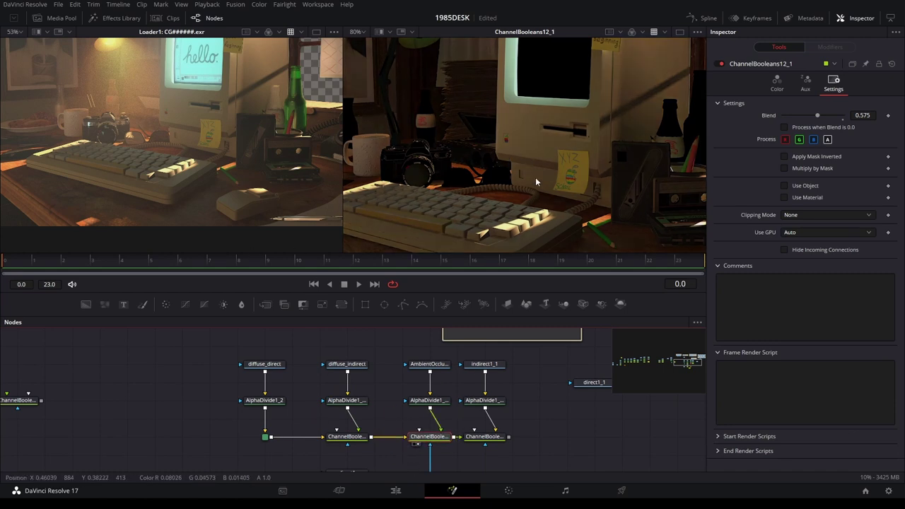
{"action": "key", "text": "2"}
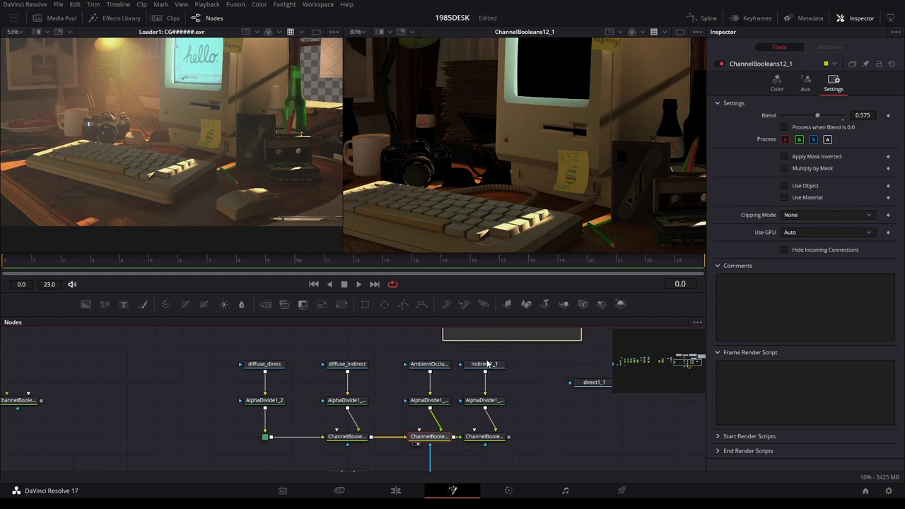
{"action": "left_click_drag", "start_coordinate": [553, 157], "coordinate": [551, 153]}
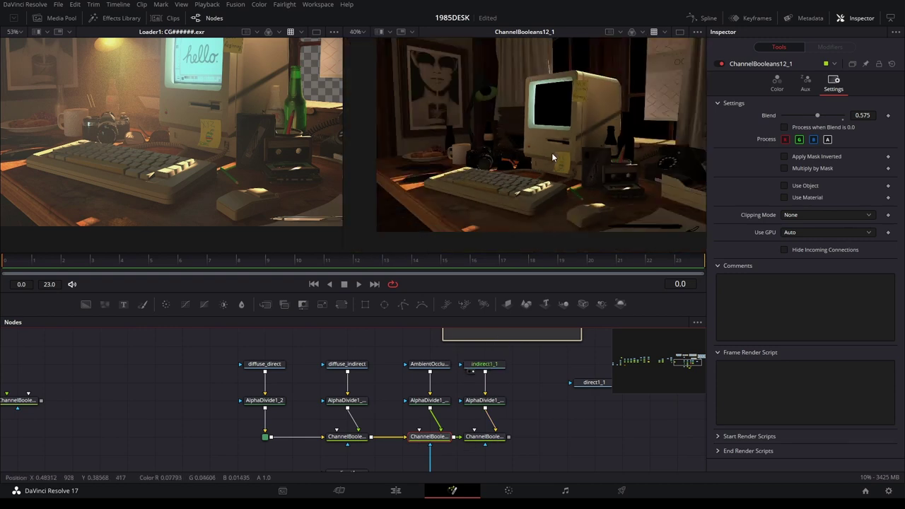
View ChannelBooleans13_1, toggling it off and on to compare, and nudge it right
{"action": "key", "text": "2"}
{"action": "left_click", "coordinate": [487, 438]}
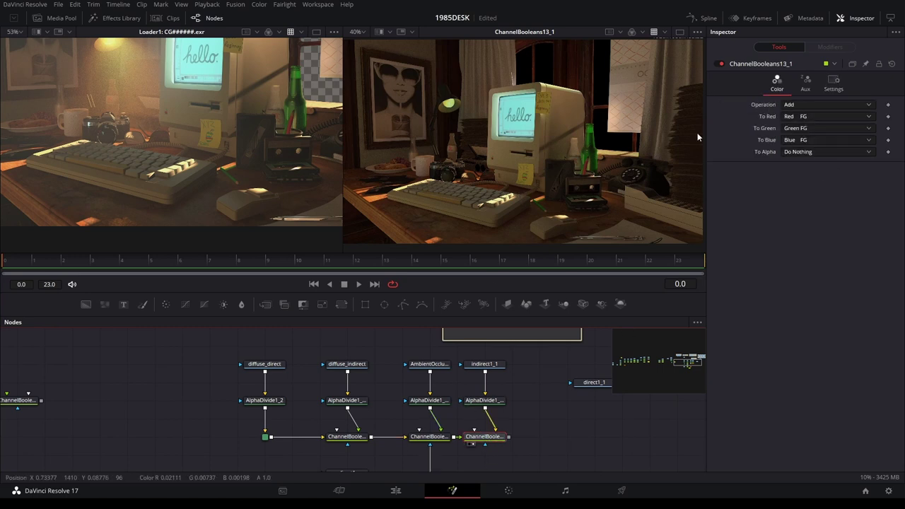
{"action": "scroll", "coordinate": [545, 135], "scroll_direction": "up", "scroll_amount": 2}
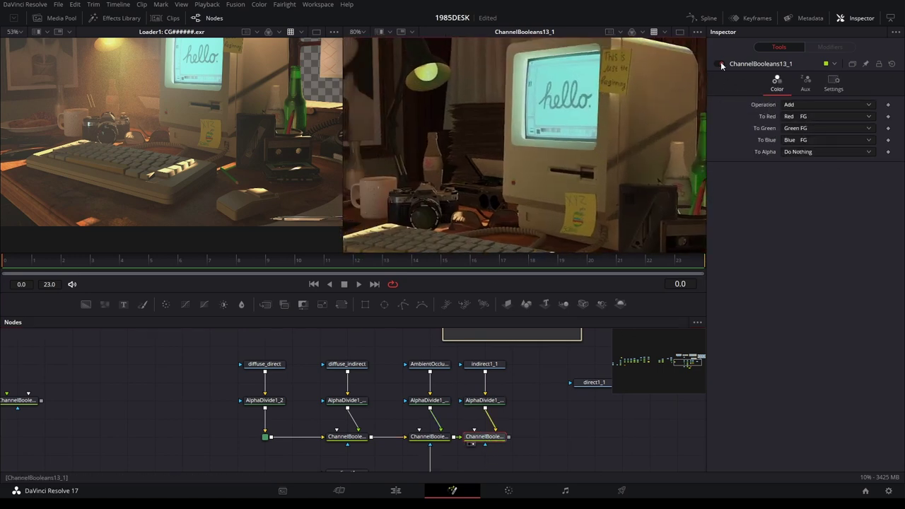
{"action": "left_click", "coordinate": [720, 63]}
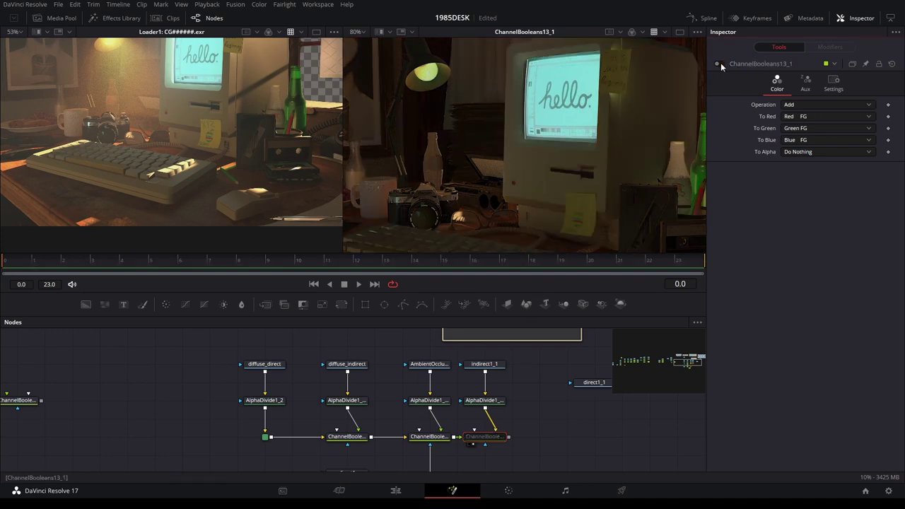
{"action": "left_click", "coordinate": [721, 63]}
{"action": "left_click", "coordinate": [720, 63]}
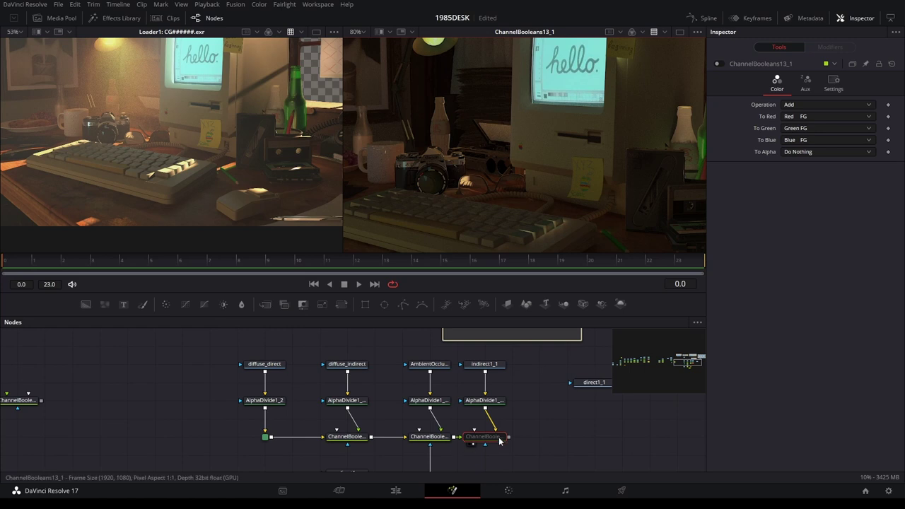
{"action": "mouse_move", "coordinate": [500, 440]}
{"action": "left_mouse_down"}
{"action": "mouse_move", "coordinate": [516, 439]}
{"action": "mouse_move", "coordinate": [499, 442]}
{"action": "left_mouse_up"}
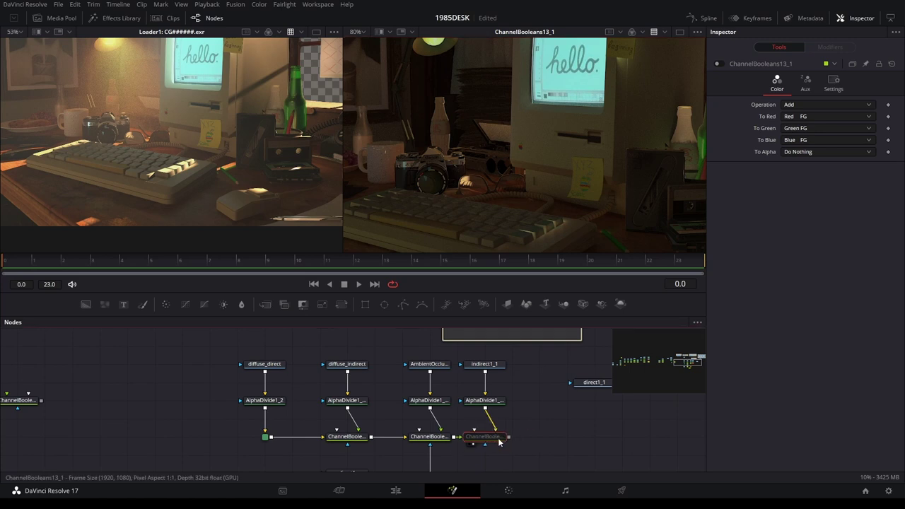
Compare ChannelBooleans12_1 with ChannelBooleans13_1, then re-enable the indirect add node
{"action": "left_click", "coordinate": [429, 437]}
{"action": "key", "text": "2"}
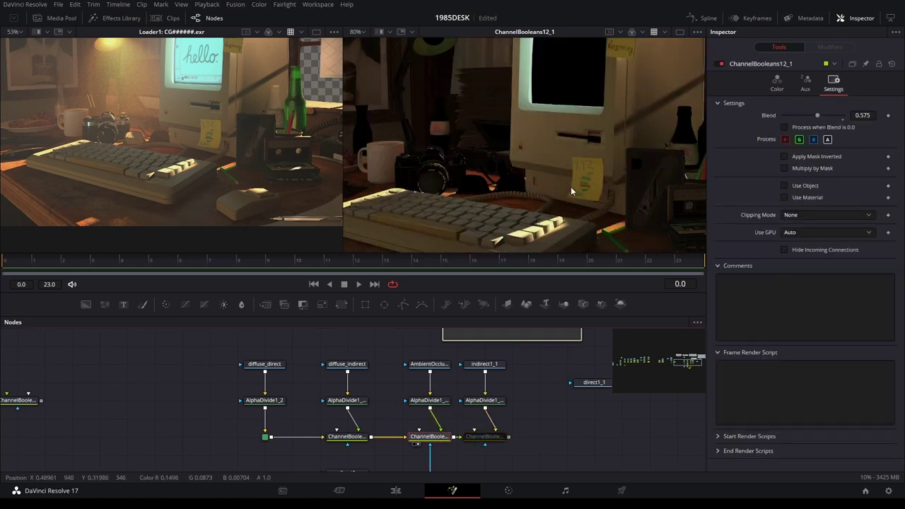
{"action": "key", "text": "2"}
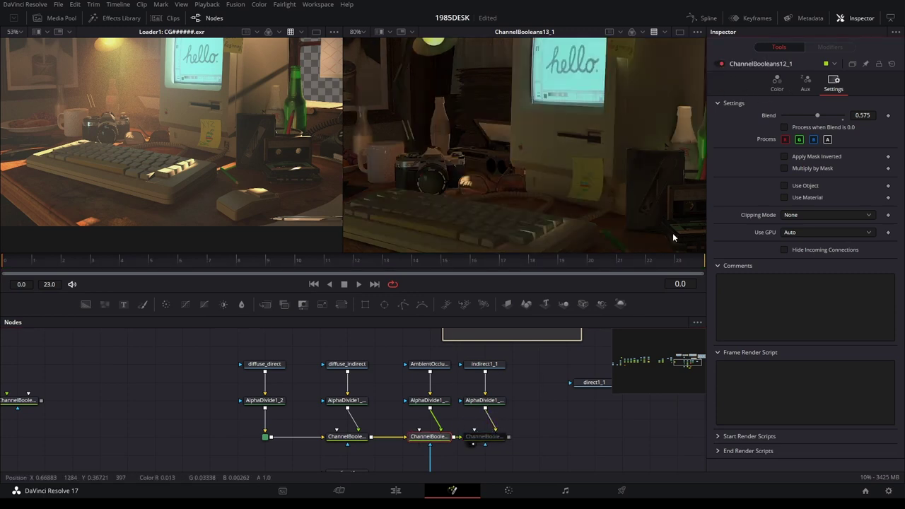
{"action": "left_click", "coordinate": [488, 437]}
{"action": "left_click", "coordinate": [720, 64]}
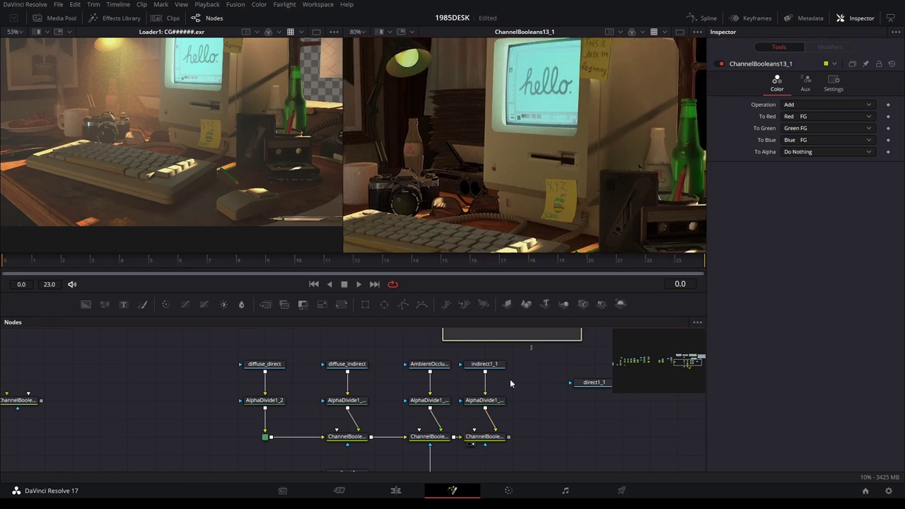
{"action": "left_click_drag", "start_coordinate": [532, 346], "coordinate": [484, 444]}
Toggle the indirect branch nodes to compare, then shift the indirect branch slightly right
{"action": "left_click", "coordinate": [720, 64]}
{"action": "left_click", "coordinate": [720, 78]}
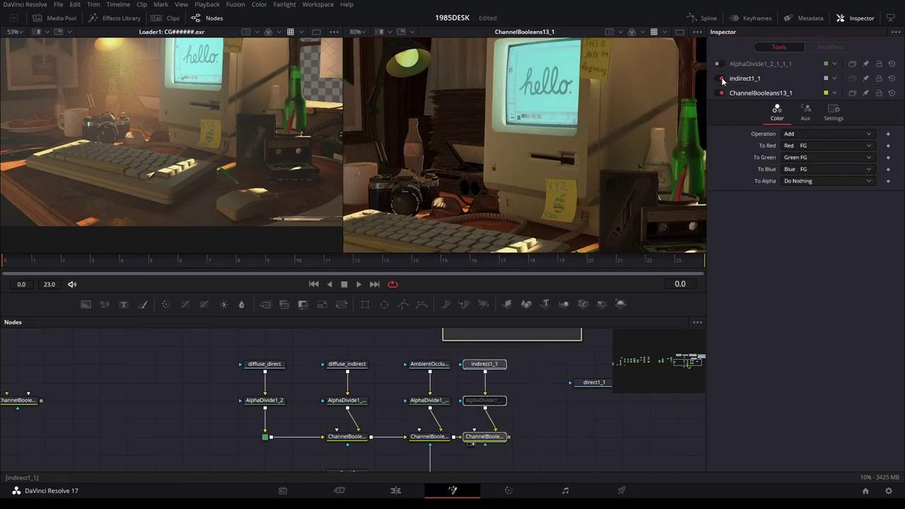
{"action": "left_click", "coordinate": [719, 78]}
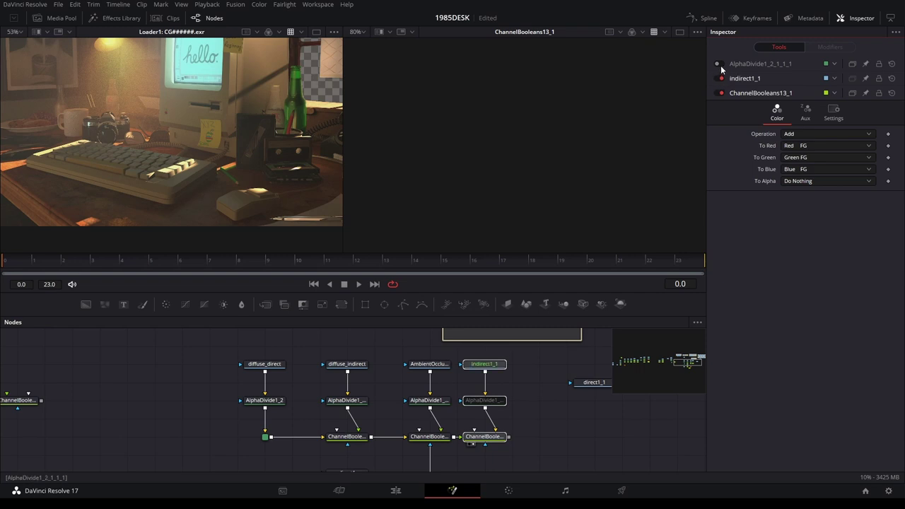
{"action": "left_click", "coordinate": [720, 64]}
{"action": "left_click", "coordinate": [592, 382]}
{"action": "left_click", "coordinate": [487, 401]}
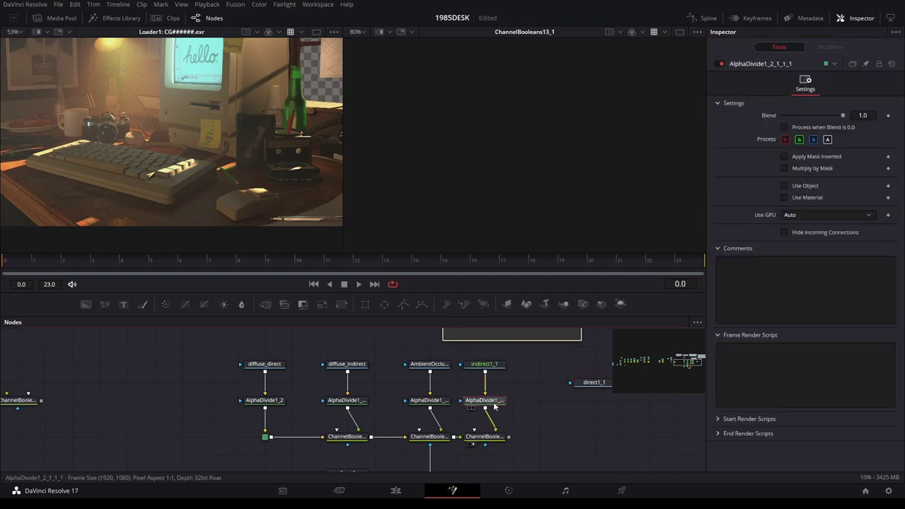
{"action": "left_click", "coordinate": [486, 439]}
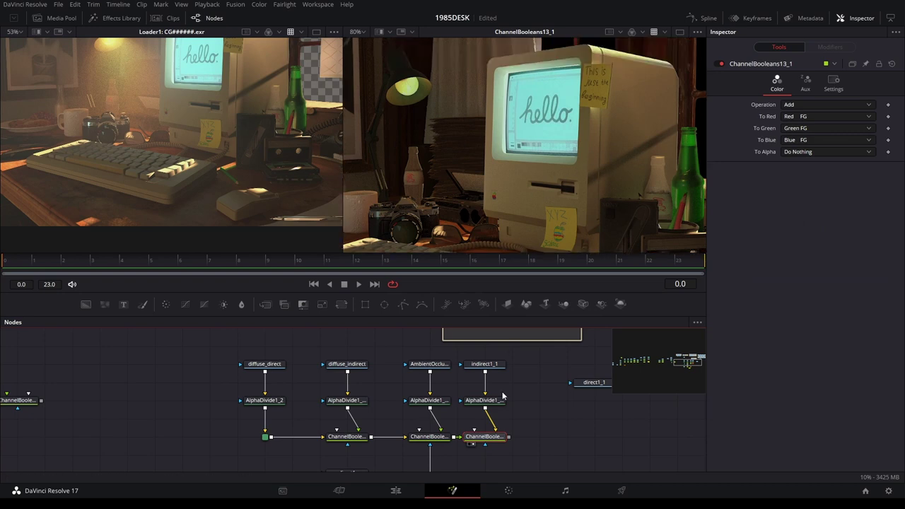
{"action": "left_click_drag", "start_coordinate": [503, 411], "coordinate": [418, 413]}
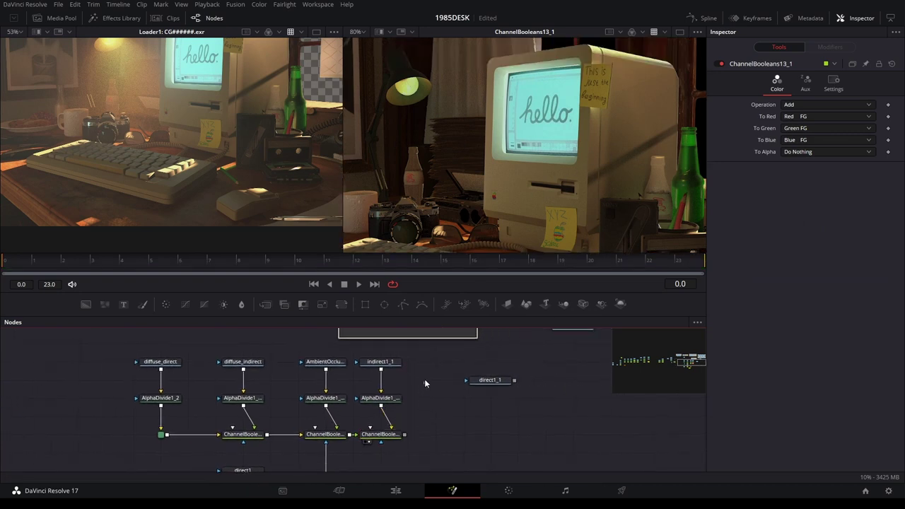
{"action": "left_click_drag", "start_coordinate": [429, 356], "coordinate": [372, 447]}
{"action": "mouse_move", "coordinate": [381, 400]}
{"action": "left_mouse_down"}
{"action": "mouse_move", "coordinate": [408, 400]}
{"action": "mouse_move", "coordinate": [433, 368]}
{"action": "left_mouse_up"}
{"action": "scroll", "coordinate": [443, 399], "scroll_direction": "right", "scroll_amount": 2}
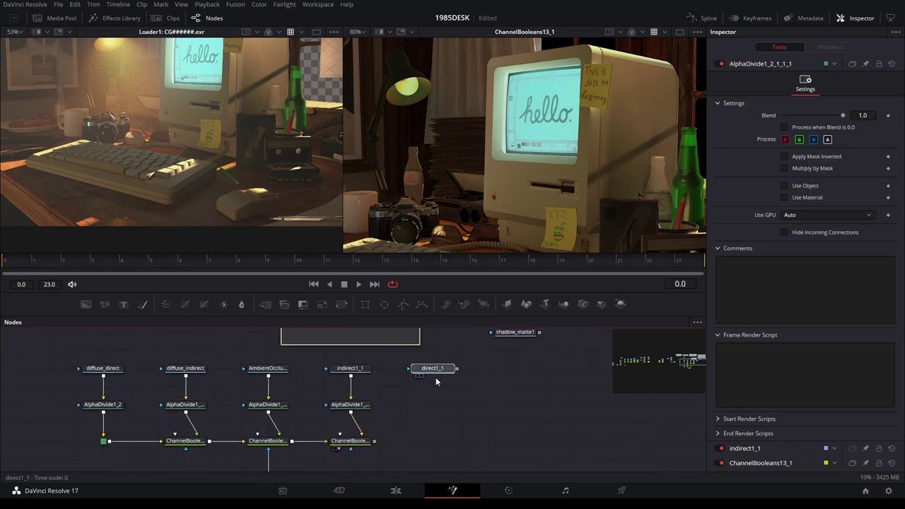
{"action": "scroll", "coordinate": [657, 166], "scroll_direction": "down", "scroll_amount": 2}
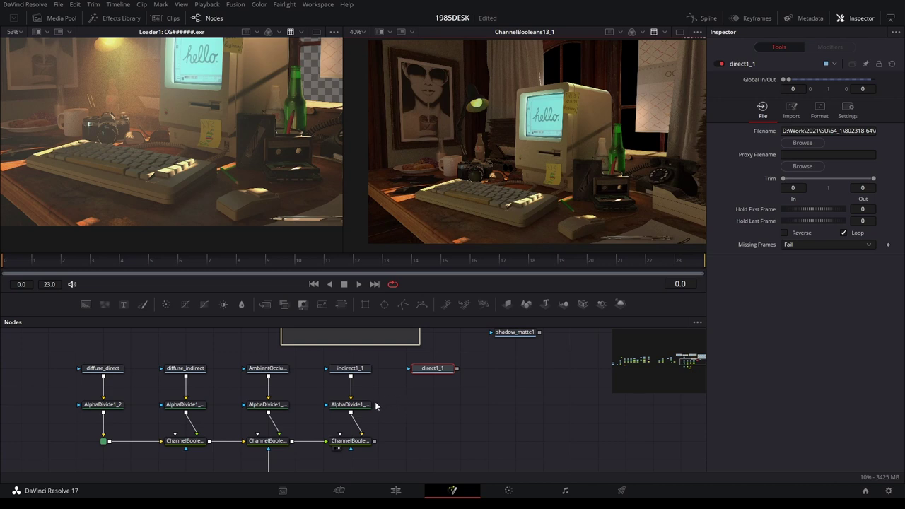
Copy the AlphaDivide/add pair under direct1_1, wiring in direct1_1 and the indirect add output
{"action": "left_click_drag", "start_coordinate": [385, 394], "coordinate": [330, 464]}
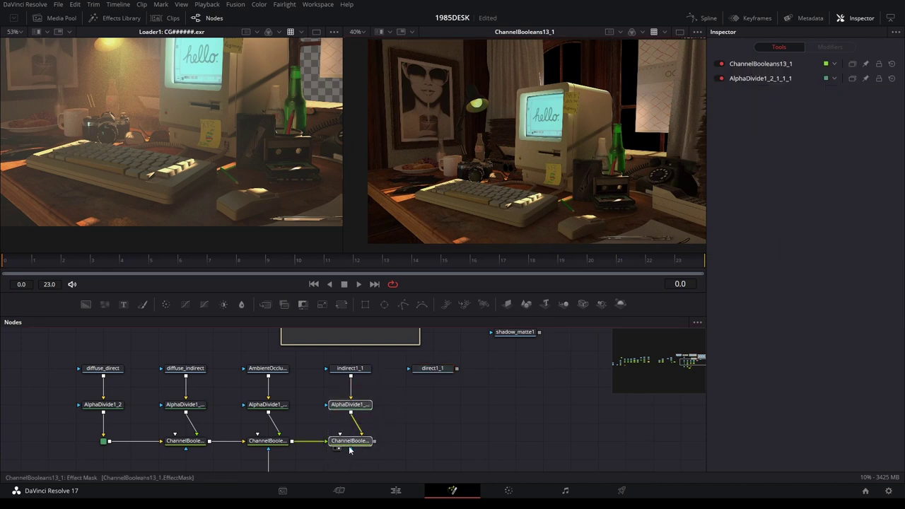
{"action": "key", "text": "ctrl+c"}
{"action": "key", "text": "ctrl+v"}
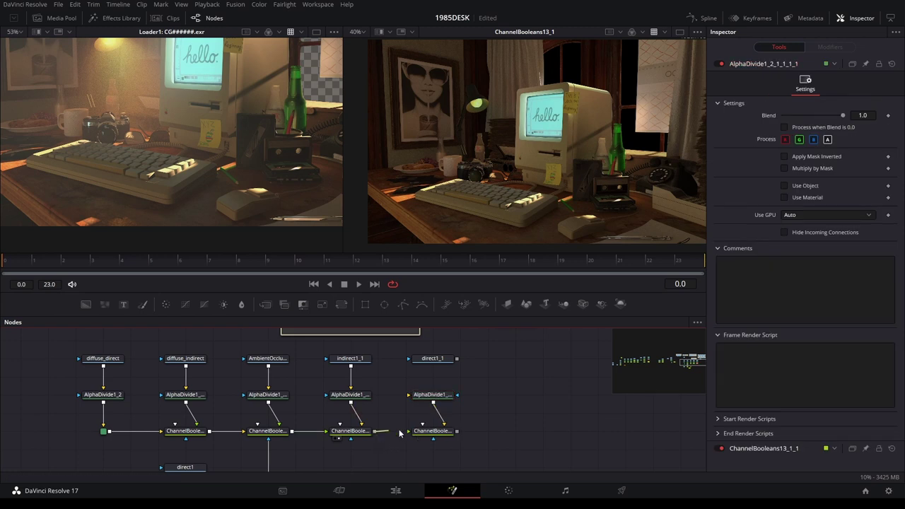
{"action": "left_click_drag", "start_coordinate": [374, 430], "coordinate": [435, 438]}
{"action": "left_click", "coordinate": [435, 437]}
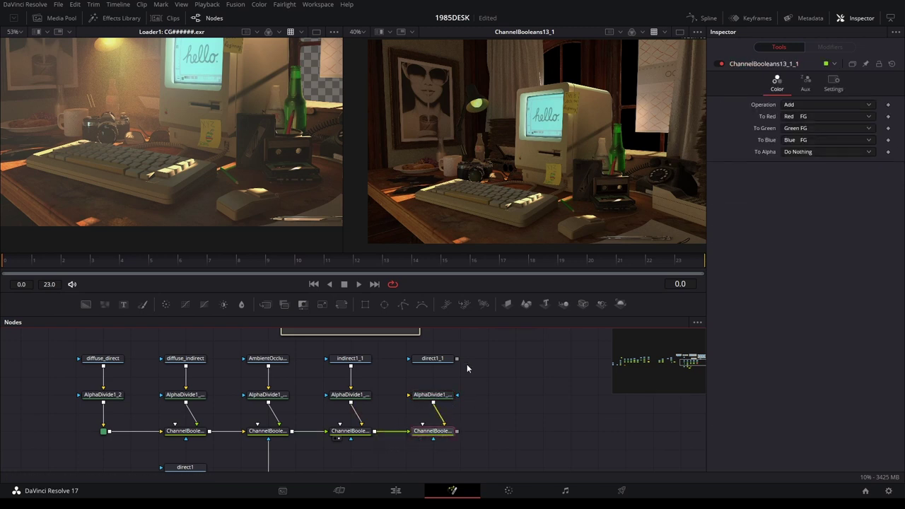
{"action": "left_click_drag", "start_coordinate": [456, 358], "coordinate": [445, 397]}
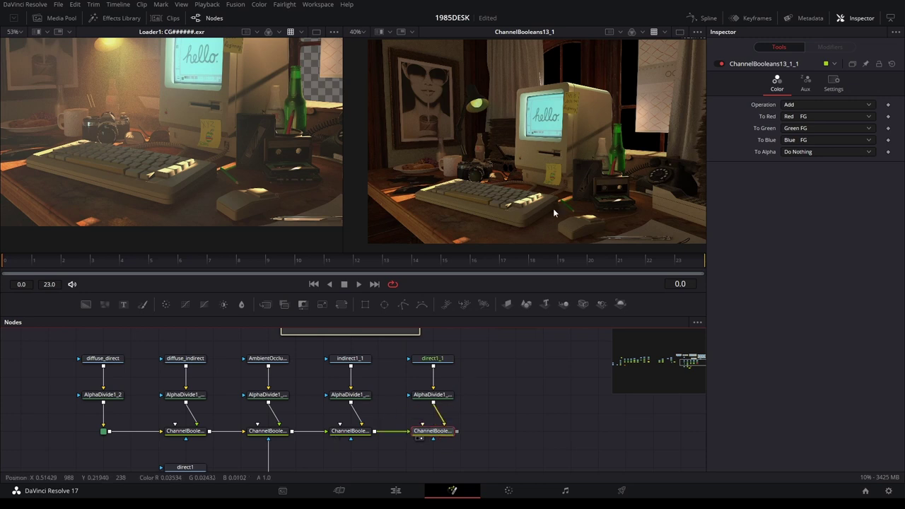
Preview ChannelBooleans13_1_1 and lower its Blend to 0.764 in the Settings tab
{"action": "key", "text": "2"}
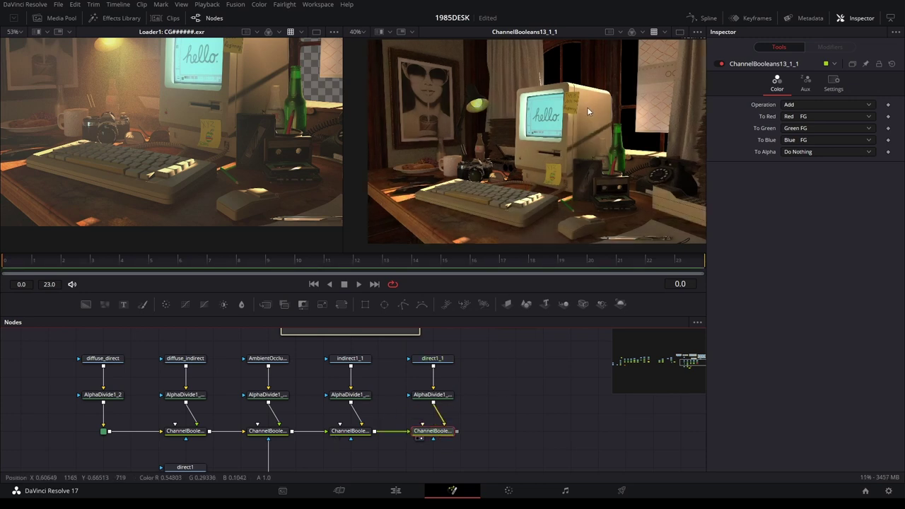
{"action": "scroll", "coordinate": [587, 107], "scroll_direction": "up", "scroll_amount": 2}
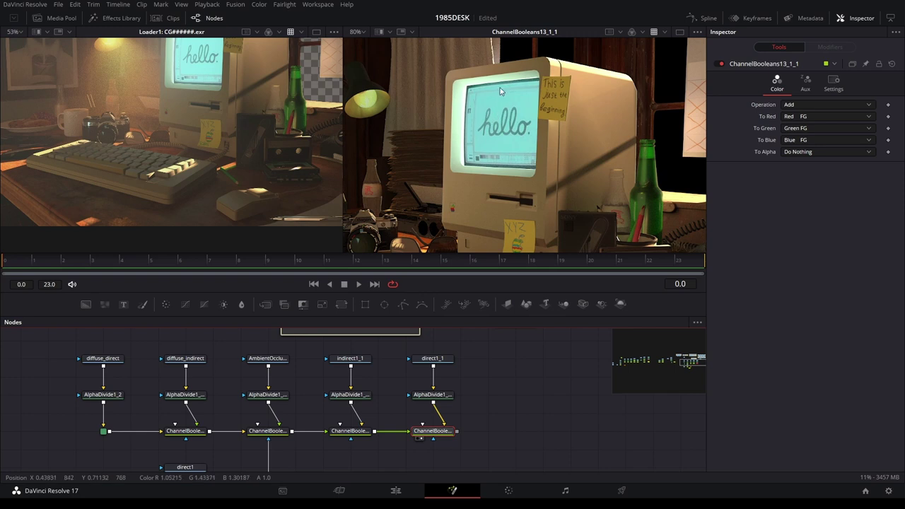
{"action": "left_click", "coordinate": [439, 364]}
{"action": "left_click", "coordinate": [439, 433]}
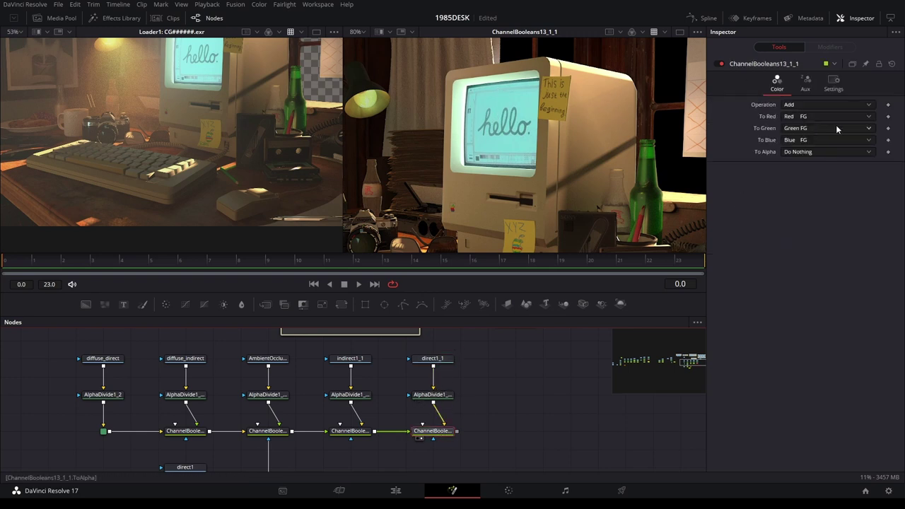
{"action": "left_click", "coordinate": [834, 84]}
{"action": "mouse_move", "coordinate": [841, 114]}
{"action": "left_mouse_down"}
{"action": "mouse_move", "coordinate": [821, 116]}
{"action": "mouse_move", "coordinate": [833, 119]}
{"action": "left_mouse_up"}
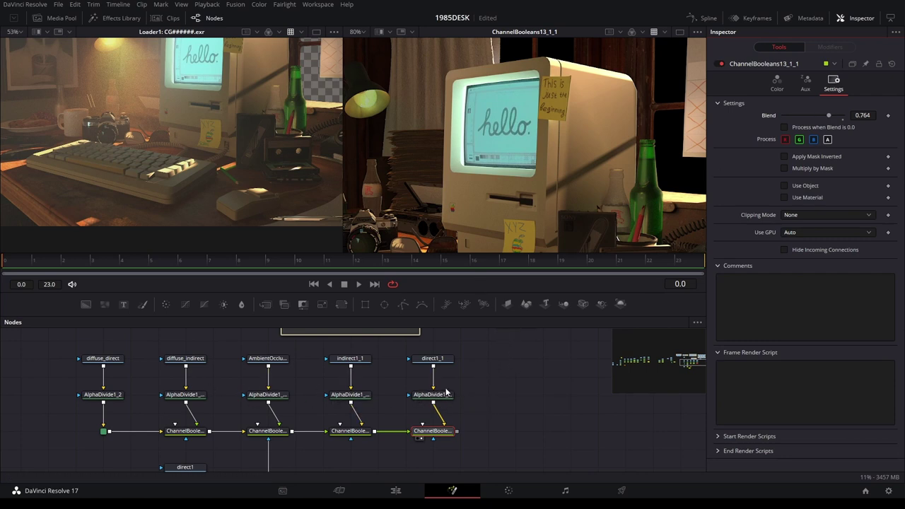
{"action": "scroll", "coordinate": [461, 369], "scroll_direction": "down", "scroll_amount": 5}
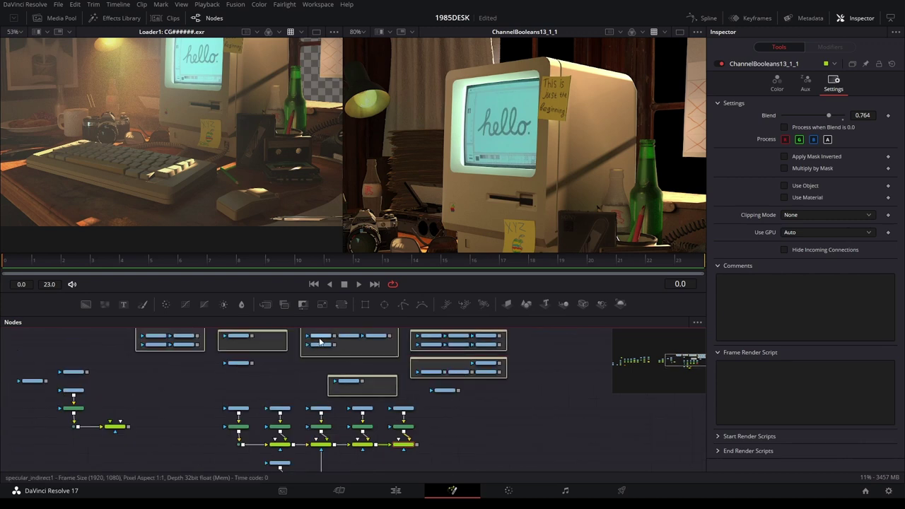
Preview the emission1 pass and bring Underlay1 and Underlay2 into view
{"action": "scroll", "coordinate": [327, 380], "scroll_direction": "up", "scroll_amount": 2}
{"action": "scroll", "coordinate": [425, 368], "scroll_direction": "up", "scroll_amount": 2}
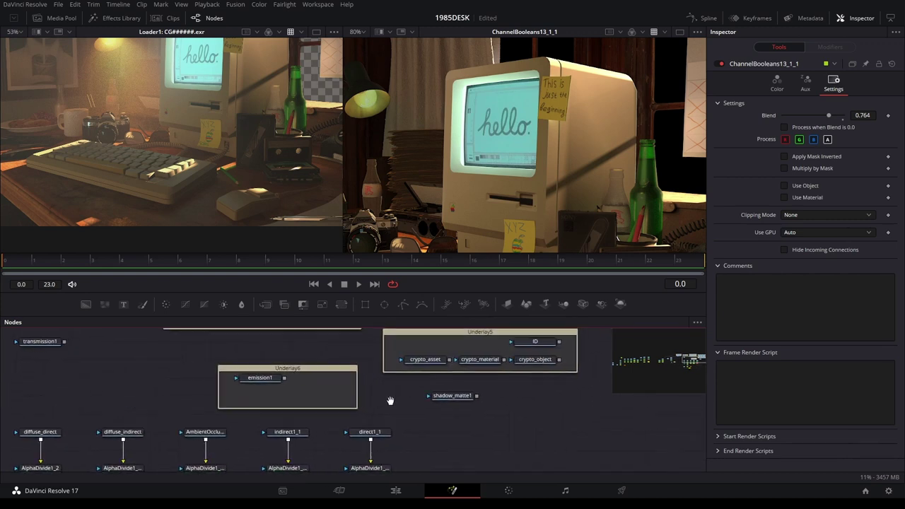
{"action": "scroll", "coordinate": [388, 398], "scroll_direction": "up", "scroll_amount": 1}
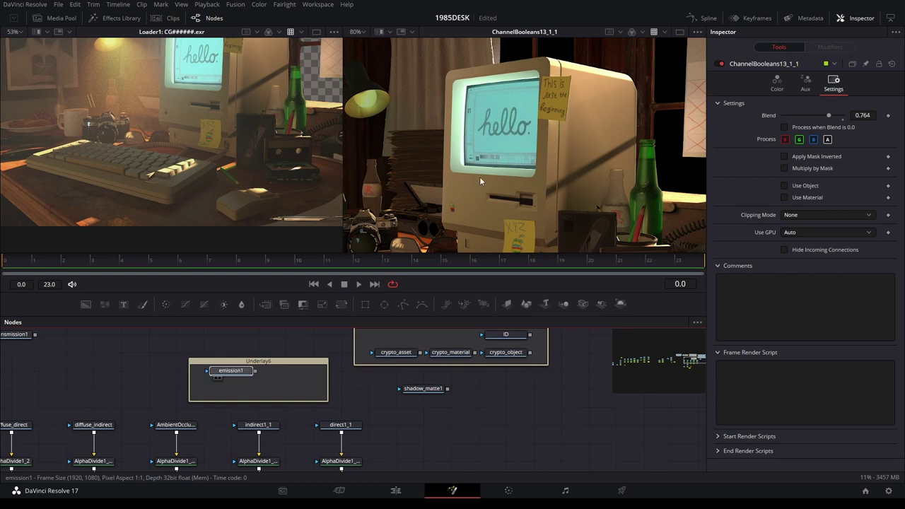
{"action": "left_click_drag", "start_coordinate": [226, 375], "coordinate": [480, 176]}
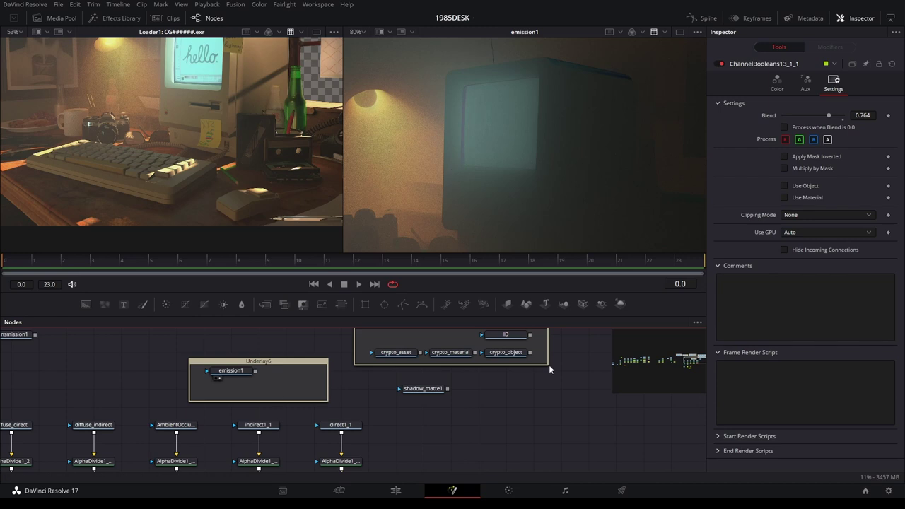
{"action": "mouse_move", "coordinate": [423, 400]}
{"action": "left_mouse_down"}
{"action": "mouse_move", "coordinate": [512, 332]}
{"action": "mouse_move", "coordinate": [462, 356]}
{"action": "mouse_move", "coordinate": [390, 427]}
{"action": "left_mouse_up"}
{"action": "scroll", "coordinate": [550, 385], "scroll_direction": "up", "scroll_amount": 3}
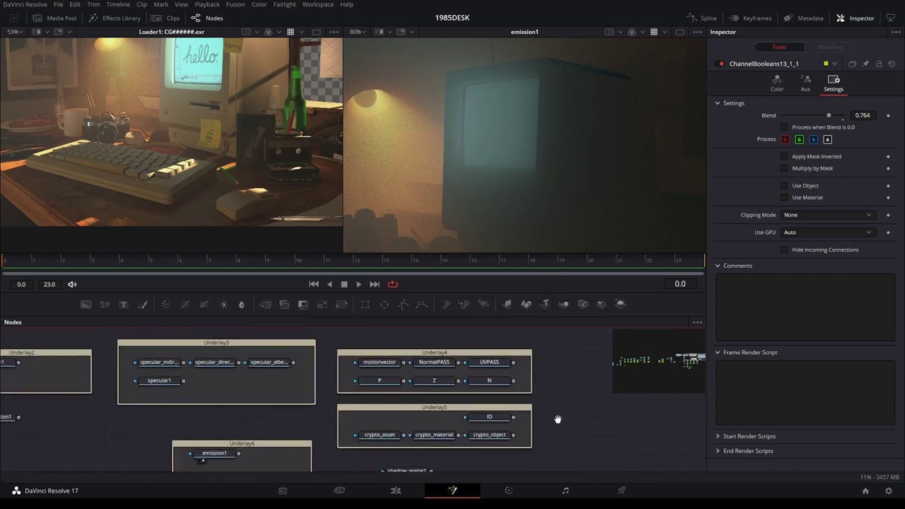
{"action": "scroll", "coordinate": [551, 396], "scroll_direction": "up", "scroll_amount": 1}
{"action": "scroll", "coordinate": [586, 366], "scroll_direction": "up", "scroll_amount": 1}
{"action": "left_click_drag", "start_coordinate": [415, 362], "coordinate": [647, 338]}
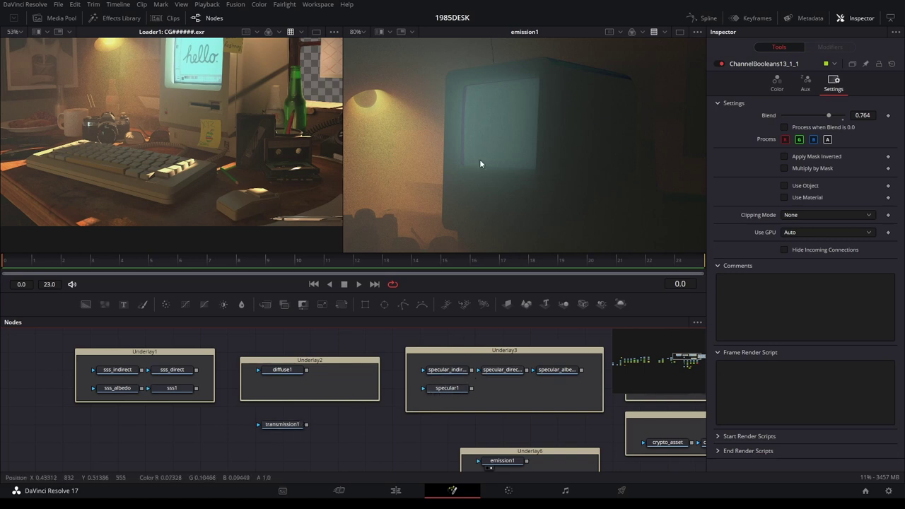
Compare specular_indirect1, specular_direct1 and specular1 in the right viewer
{"action": "left_click_drag", "start_coordinate": [451, 370], "coordinate": [525, 210]}
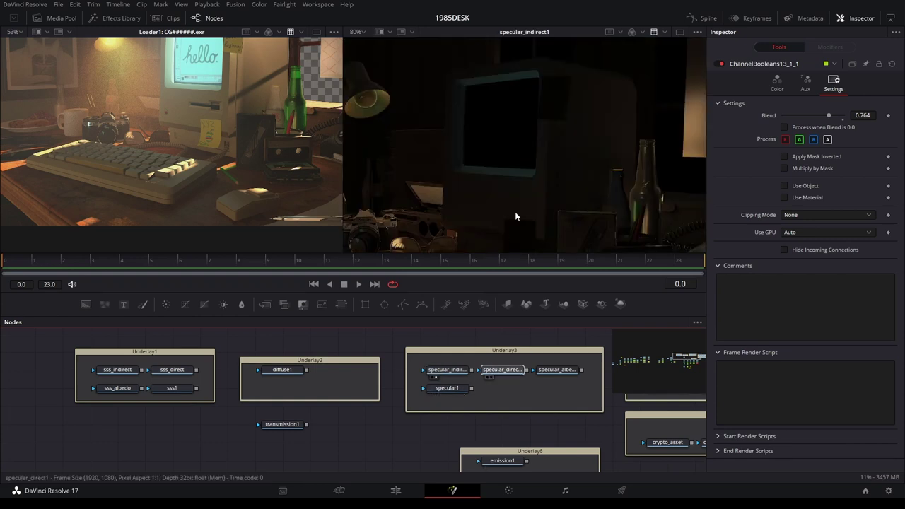
{"action": "left_click_drag", "start_coordinate": [501, 369], "coordinate": [515, 217]}
{"action": "left_click_drag", "start_coordinate": [442, 388], "coordinate": [521, 204]}
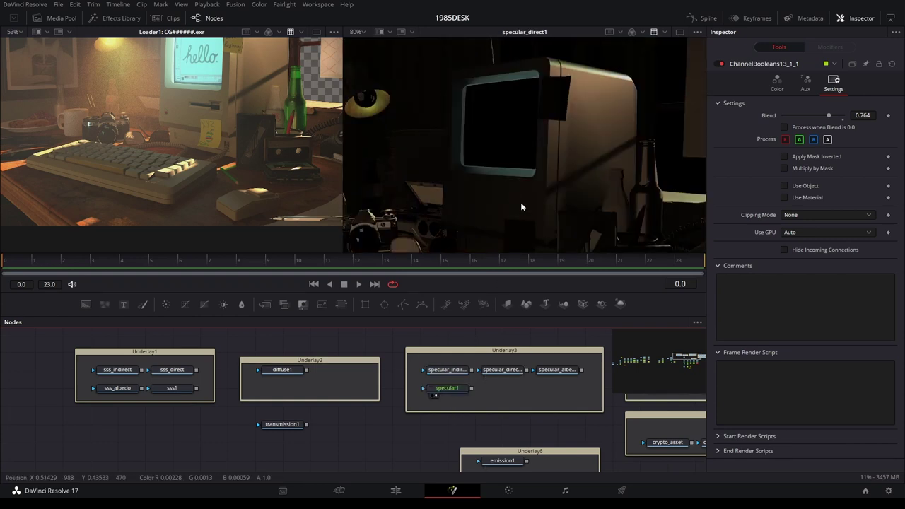
{"action": "left_click_drag", "start_coordinate": [446, 388], "coordinate": [486, 153]}
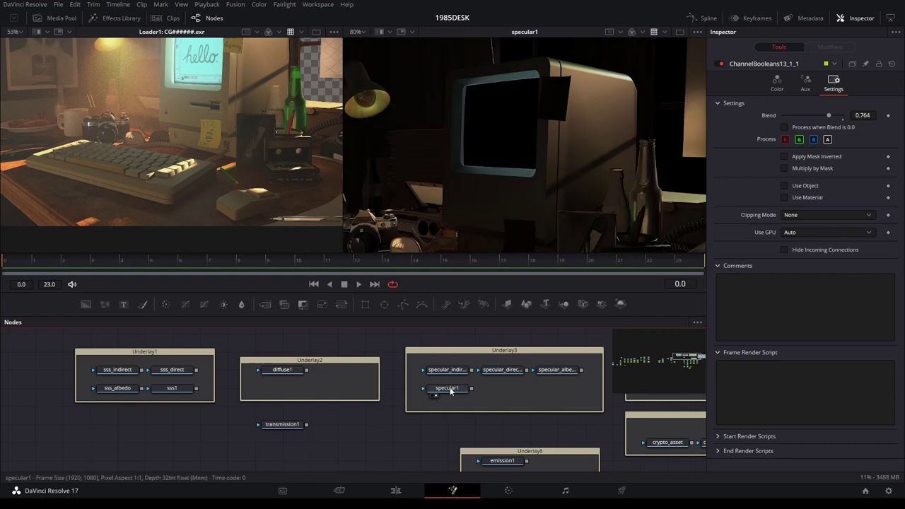
{"action": "scroll", "coordinate": [452, 389], "scroll_direction": "up", "scroll_amount": 3}
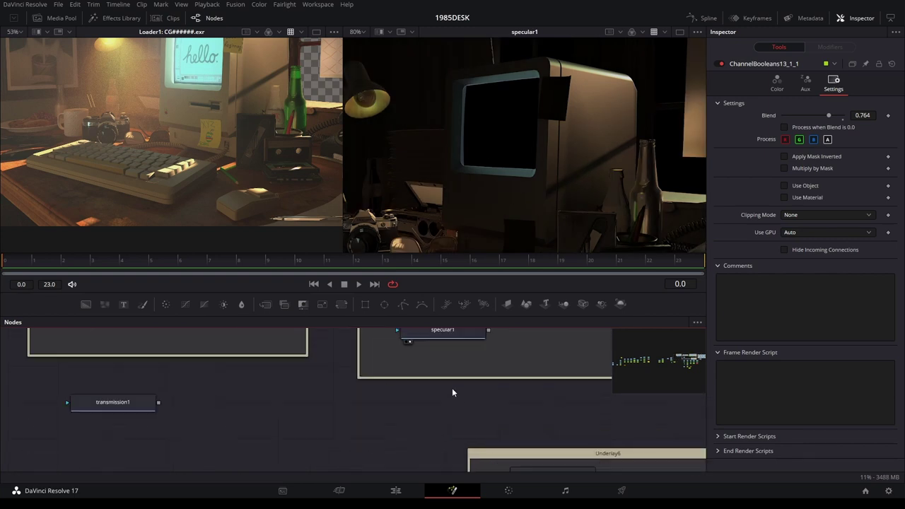
{"action": "scroll", "coordinate": [421, 407], "scroll_direction": "down", "scroll_amount": 3}
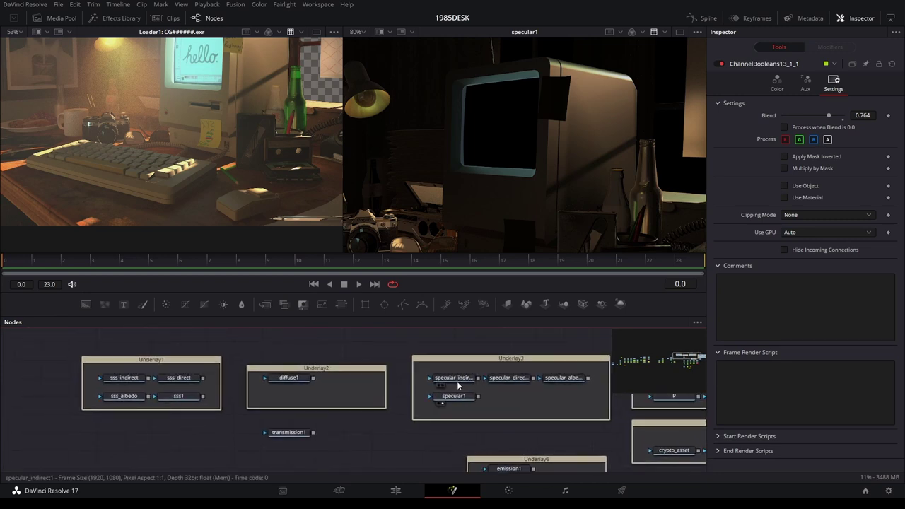
Recheck specular_direct1 and specular1, leaving specular_indirect1 shown in the right viewer
{"action": "left_click_drag", "start_coordinate": [456, 383], "coordinate": [500, 205]}
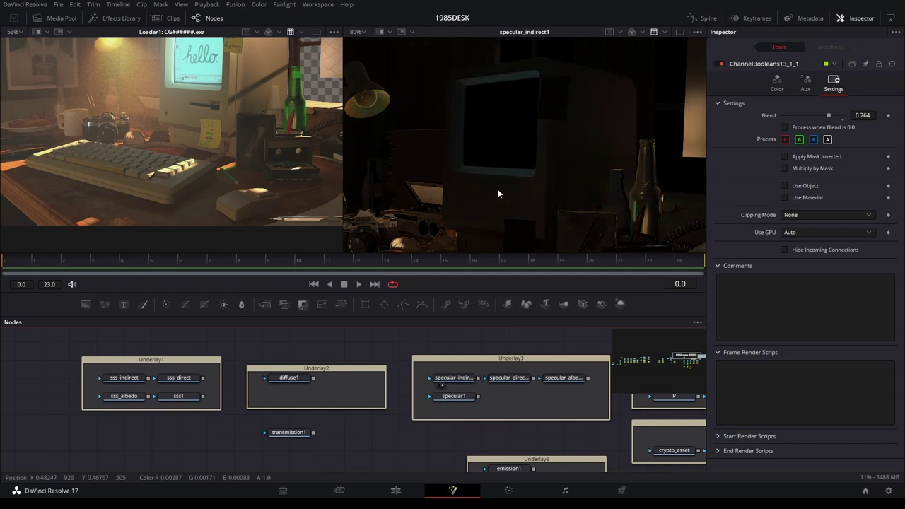
{"action": "scroll", "coordinate": [569, 195], "scroll_direction": "up", "scroll_amount": 4}
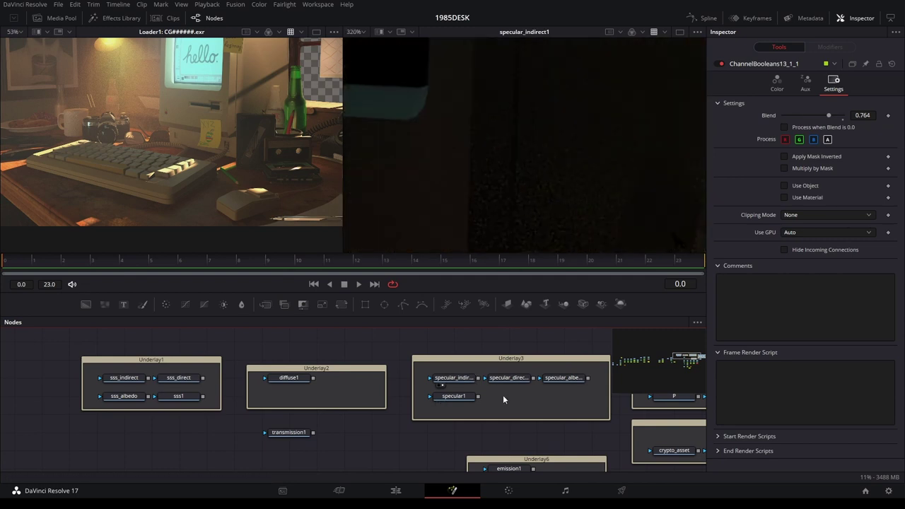
{"action": "left_click_drag", "start_coordinate": [508, 377], "coordinate": [551, 202]}
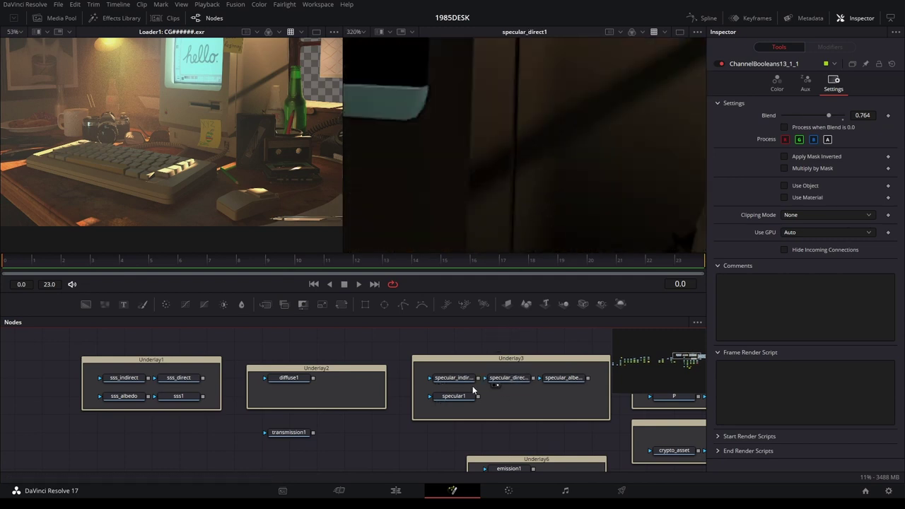
{"action": "left_click_drag", "start_coordinate": [453, 377], "coordinate": [528, 227]}
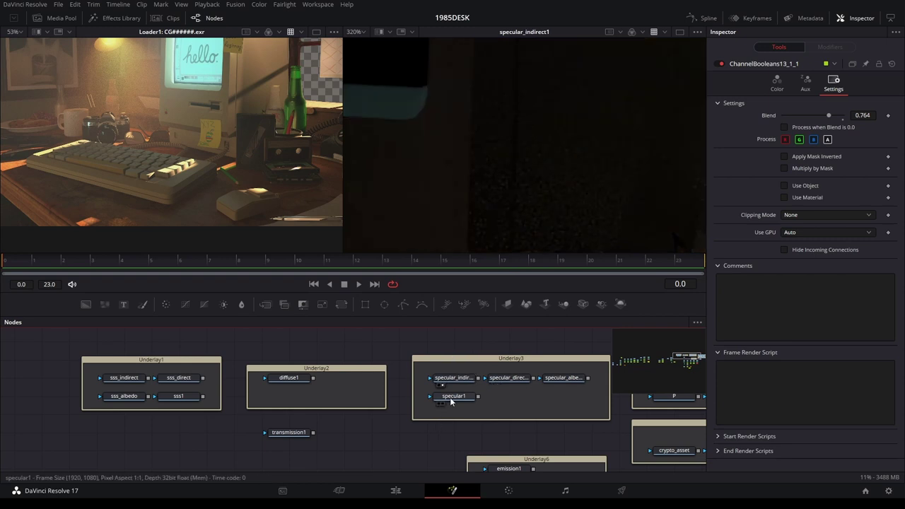
{"action": "left_click_drag", "start_coordinate": [453, 396], "coordinate": [510, 222]}
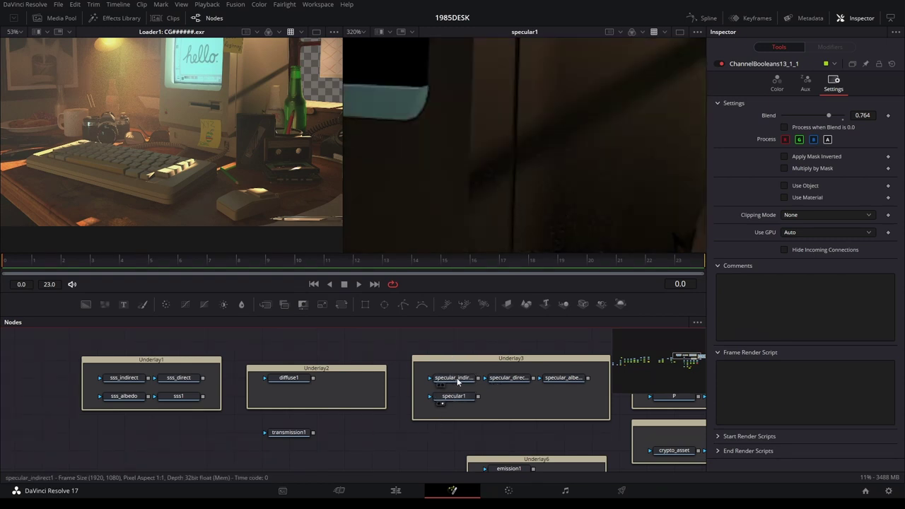
{"action": "left_click_drag", "start_coordinate": [453, 378], "coordinate": [506, 202]}
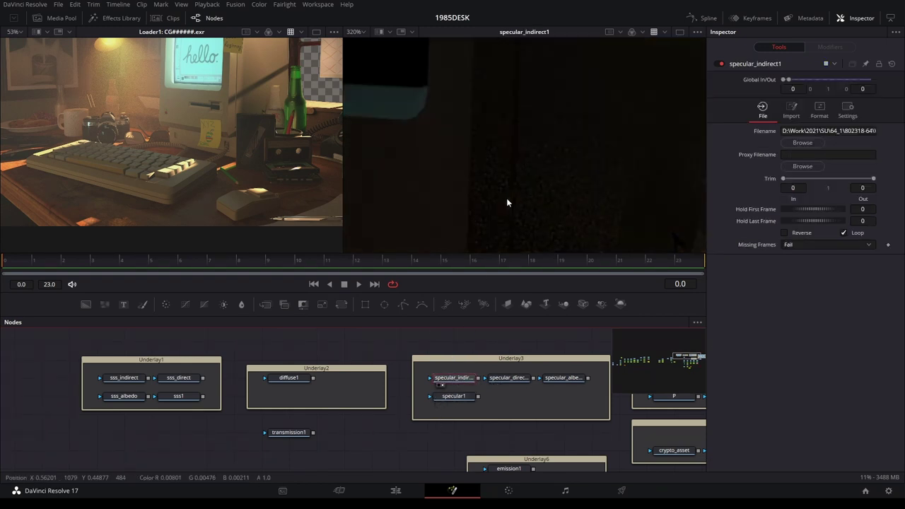
{"action": "scroll", "coordinate": [482, 230], "scroll_direction": "down", "scroll_amount": 2}
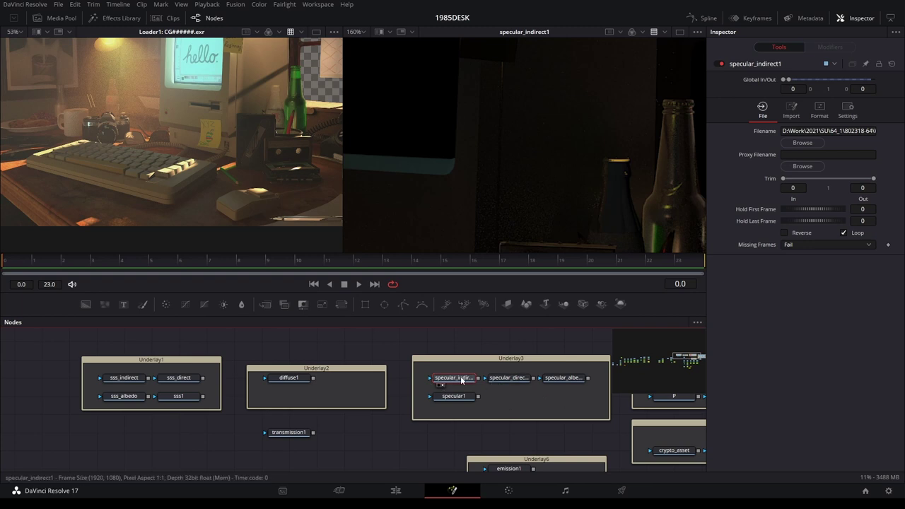
{"action": "scroll", "coordinate": [473, 412], "scroll_direction": "down", "scroll_amount": 2}
Pull specular1 and sss1 out of their groups beside transmission1
{"action": "scroll", "coordinate": [464, 452], "scroll_direction": "down", "scroll_amount": 3}
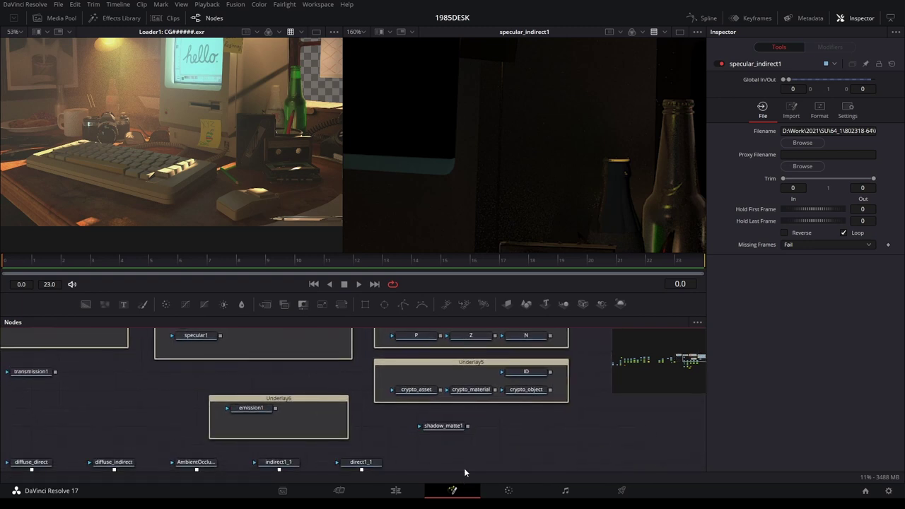
{"action": "scroll", "coordinate": [352, 416], "scroll_direction": "down", "scroll_amount": 3}
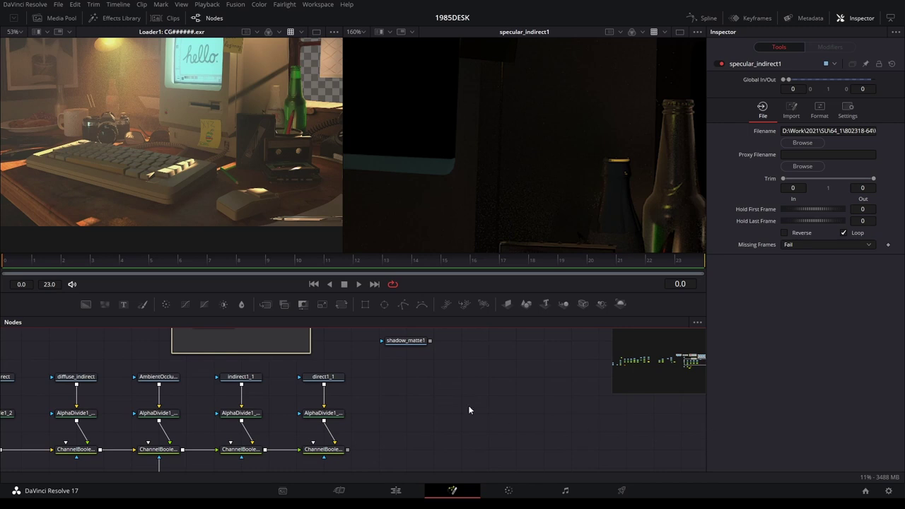
{"action": "scroll", "coordinate": [468, 410], "scroll_direction": "up", "scroll_amount": 3}
{"action": "scroll", "coordinate": [298, 418], "scroll_direction": "up", "scroll_amount": 3}
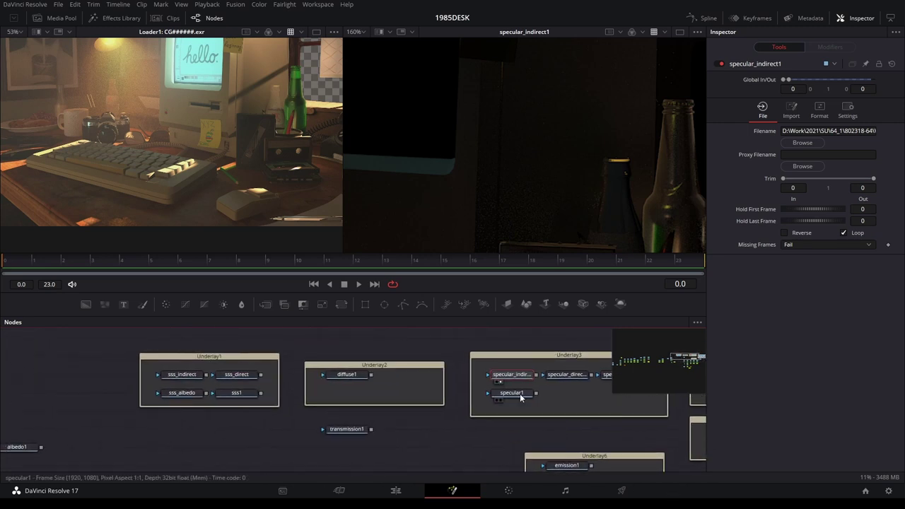
{"action": "left_click_drag", "start_coordinate": [514, 395], "coordinate": [432, 431]}
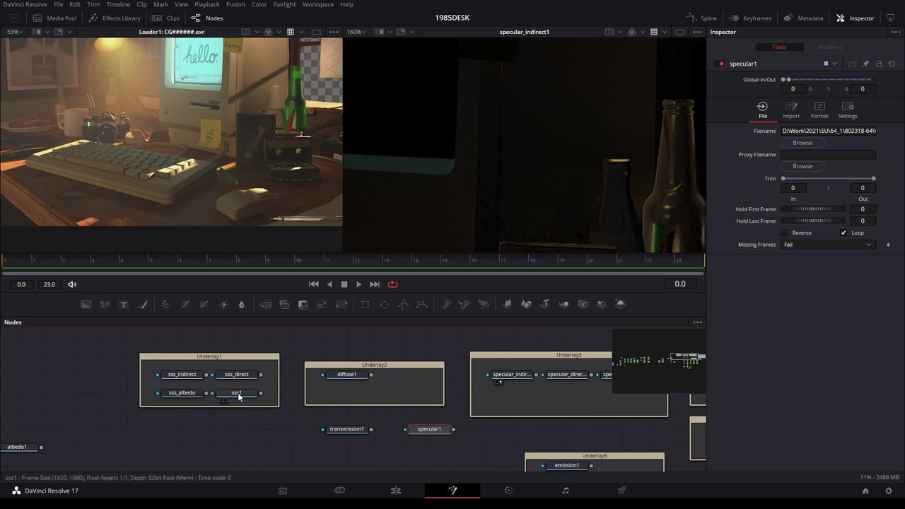
{"action": "left_click_drag", "start_coordinate": [239, 396], "coordinate": [293, 433]}
{"action": "left_click_drag", "start_coordinate": [485, 424], "coordinate": [281, 454]}
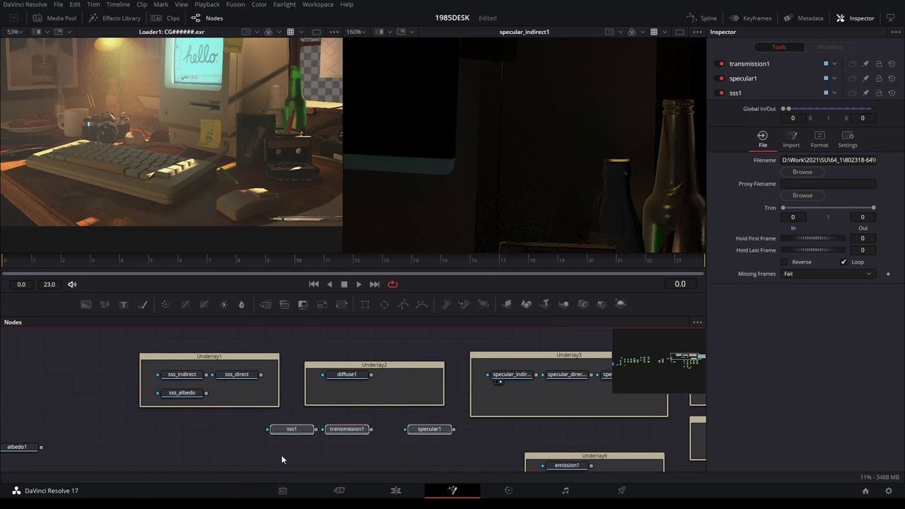
{"action": "left_click", "coordinate": [458, 460]}
{"action": "scroll", "coordinate": [489, 439], "scroll_direction": "right", "scroll_amount": 10}
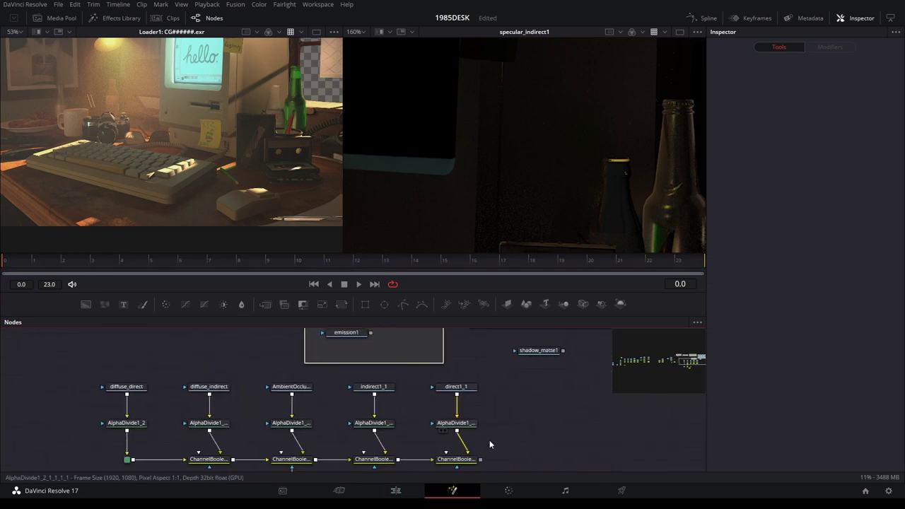
{"action": "key", "text": "ctrl+z"}
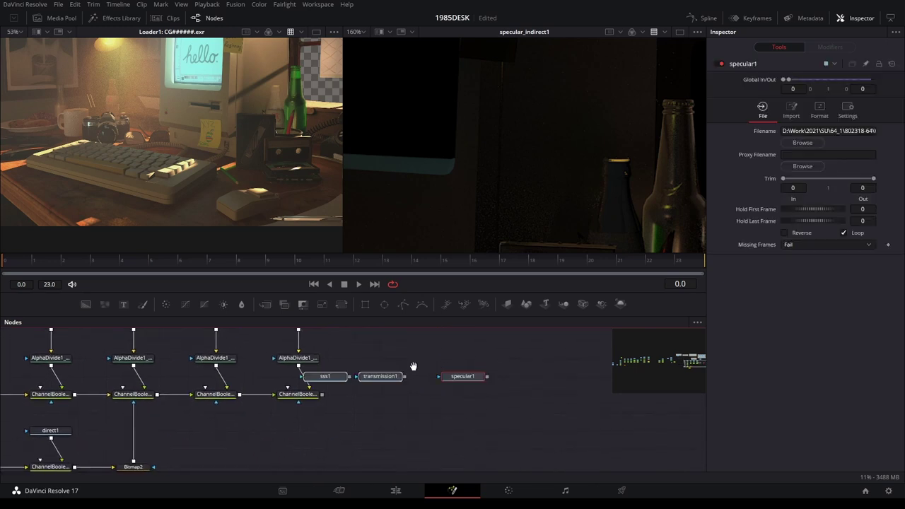
{"action": "scroll", "coordinate": [424, 374], "scroll_direction": "up", "scroll_amount": 3}
Line up sss1, transmission1 and specular1 level with the other loaders, then select the last AlphaDivide/ChannelBooleans pair
{"action": "left_click_drag", "start_coordinate": [331, 426], "coordinate": [386, 391]}
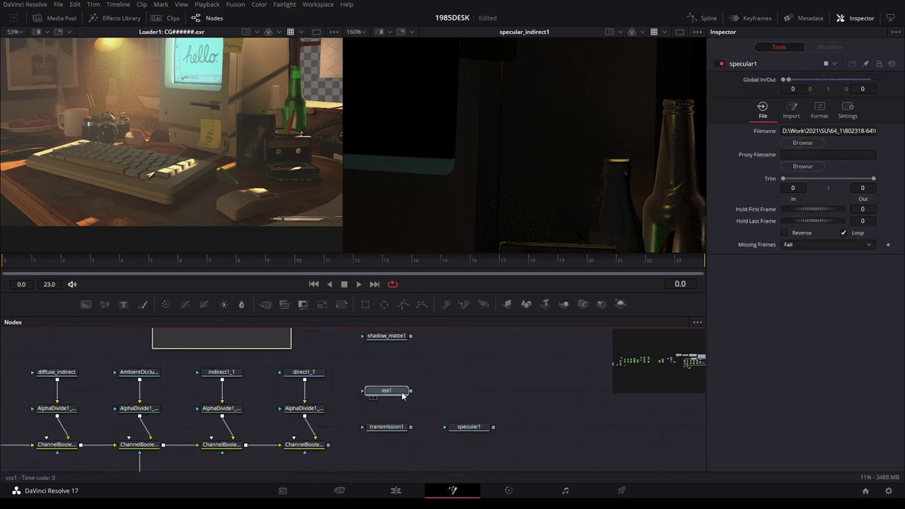
{"action": "left_click_drag", "start_coordinate": [381, 427], "coordinate": [464, 391]}
{"action": "left_click_drag", "start_coordinate": [460, 427], "coordinate": [543, 409]}
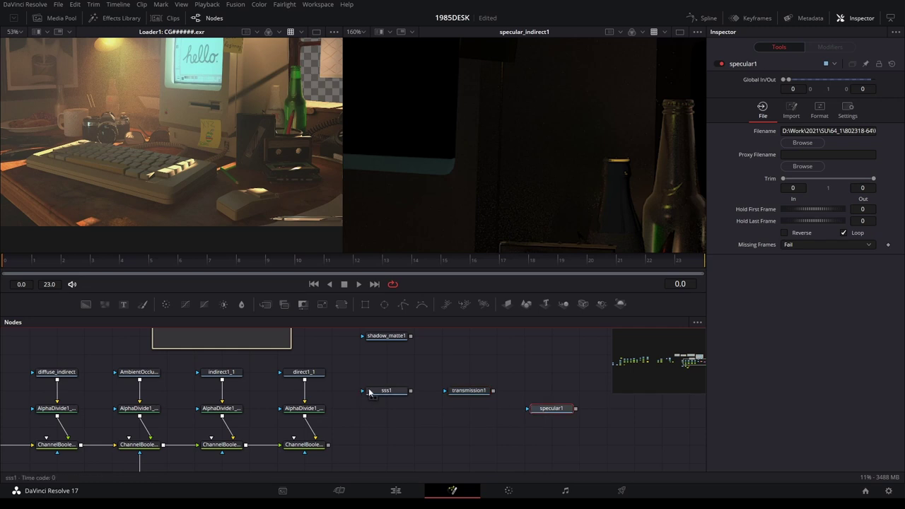
{"action": "left_click_drag", "start_coordinate": [380, 393], "coordinate": [381, 375]}
{"action": "left_click_drag", "start_coordinate": [466, 393], "coordinate": [467, 374]}
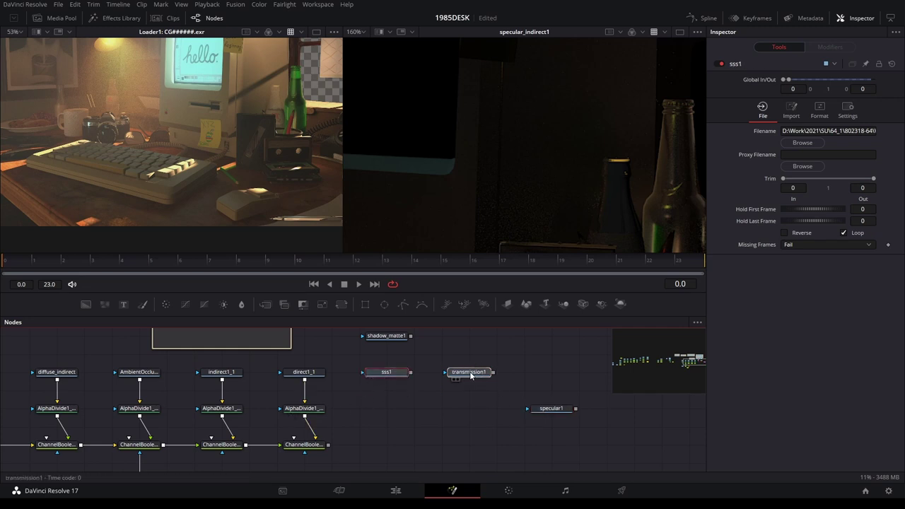
{"action": "left_click_drag", "start_coordinate": [553, 418], "coordinate": [553, 382]}
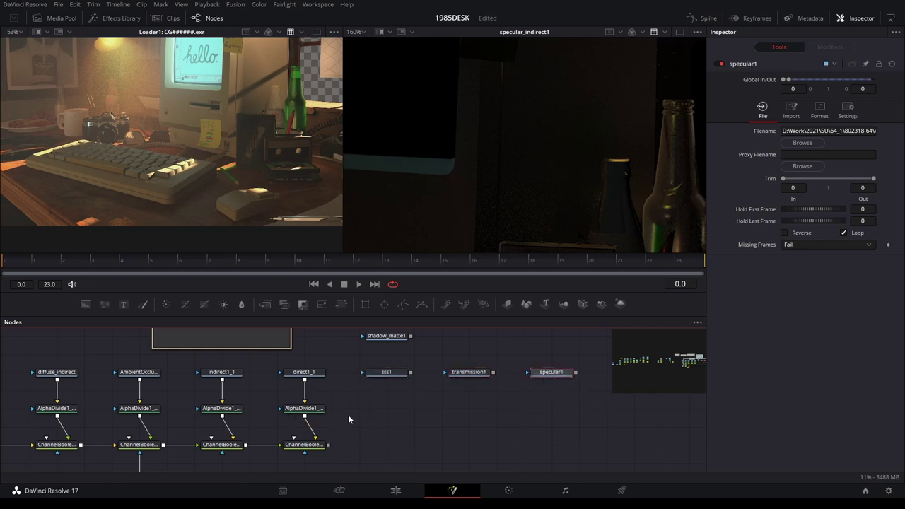
{"action": "left_click_drag", "start_coordinate": [362, 401], "coordinate": [283, 468]}
{"action": "left_click", "coordinate": [386, 442]}
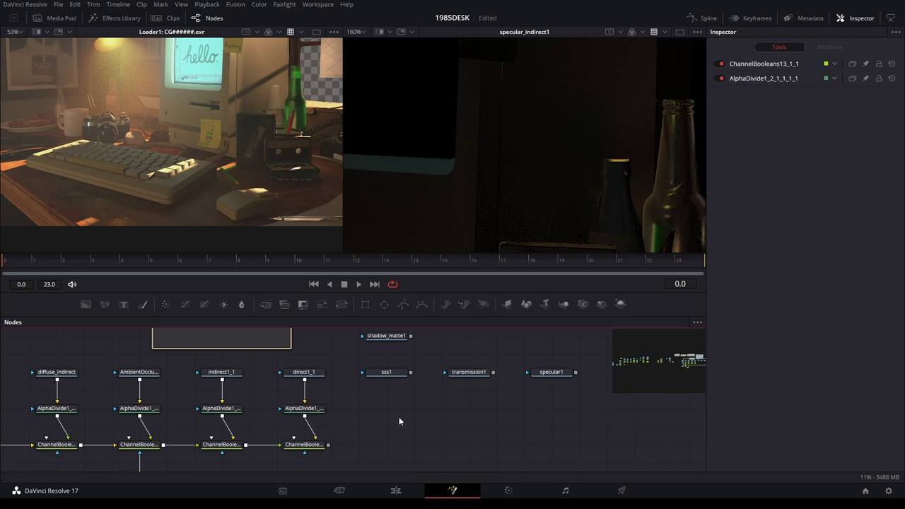
Paste AlphaDivide/add pairs and chain the first one under sss1 into the pass chain
{"action": "scroll", "coordinate": [398, 421], "scroll_direction": "down", "scroll_amount": 1}
{"action": "key", "text": "ctrl+v"}
{"action": "key", "text": "ctrl+v"}
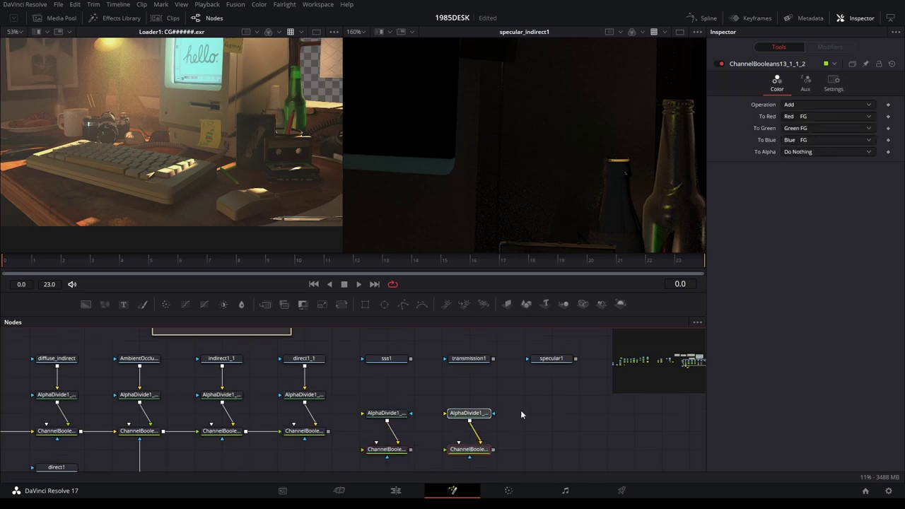
{"action": "left_click_drag", "start_coordinate": [469, 413], "coordinate": [524, 413]}
{"action": "left_click_drag", "start_coordinate": [407, 391], "coordinate": [356, 459]}
{"action": "left_click_drag", "start_coordinate": [394, 417], "coordinate": [394, 398]}
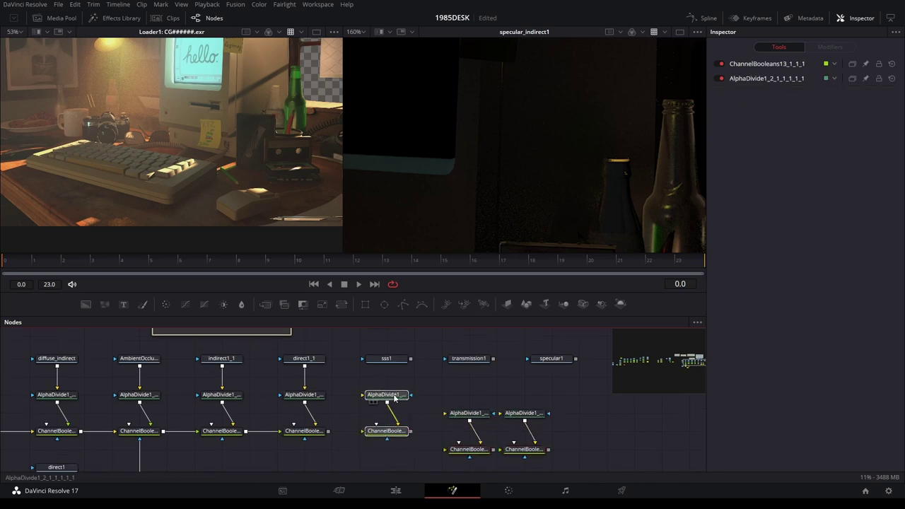
{"action": "left_click_drag", "start_coordinate": [329, 430], "coordinate": [382, 431]}
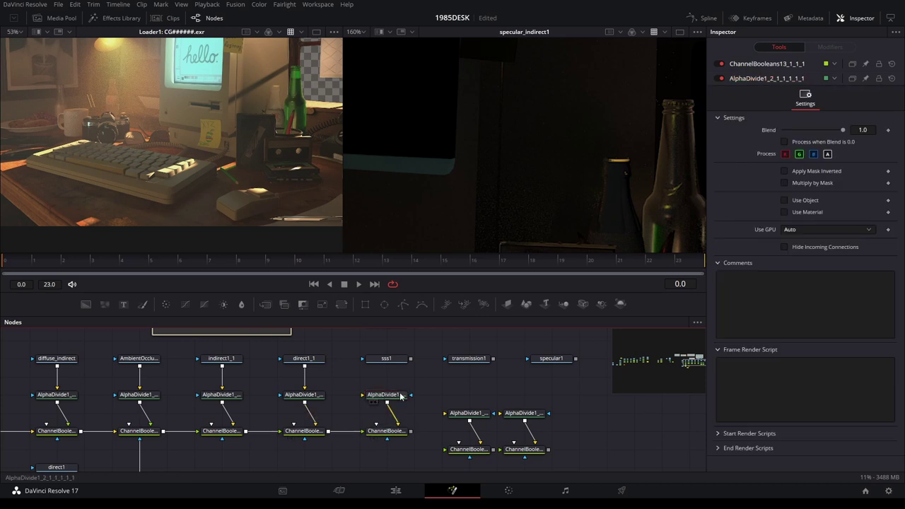
{"action": "left_click_drag", "start_coordinate": [409, 358], "coordinate": [386, 394]}
Wire transmission1 and specular1 through their own pairs into the chain and view the result
{"action": "left_click_drag", "start_coordinate": [493, 389], "coordinate": [448, 458]}
{"action": "left_click_drag", "start_coordinate": [467, 413], "coordinate": [466, 394]}
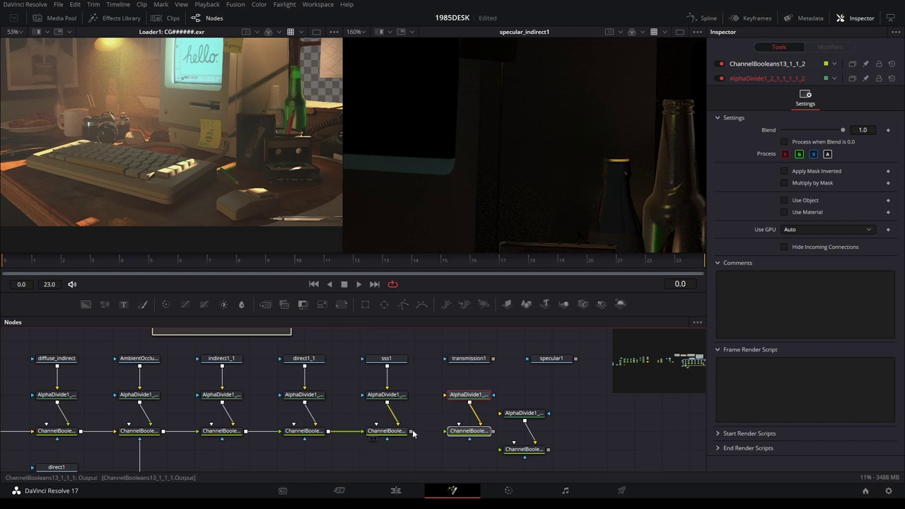
{"action": "left_click_drag", "start_coordinate": [410, 431], "coordinate": [452, 431]}
{"action": "left_click_drag", "start_coordinate": [492, 358], "coordinate": [470, 399]}
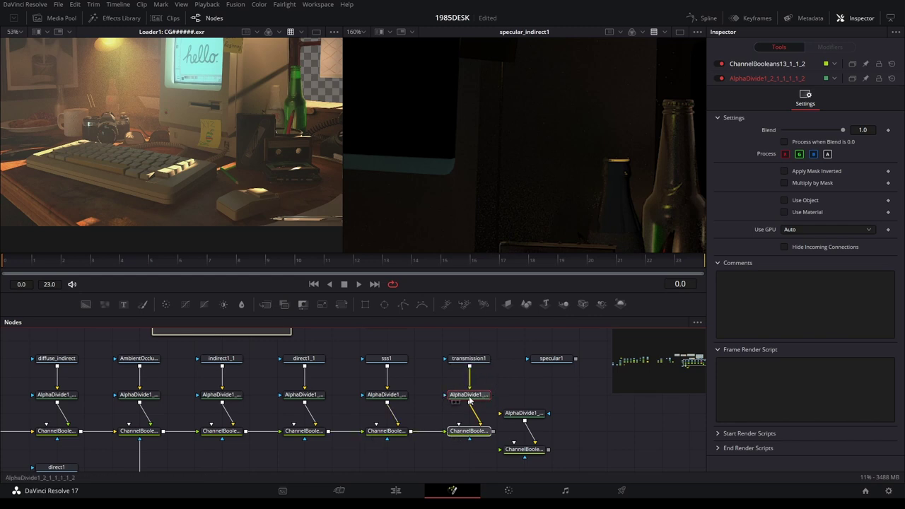
{"action": "left_click_drag", "start_coordinate": [585, 395], "coordinate": [506, 458]}
{"action": "mouse_move", "coordinate": [508, 417]}
{"action": "left_mouse_down"}
{"action": "mouse_move", "coordinate": [537, 381]}
{"action": "mouse_move", "coordinate": [553, 406]}
{"action": "left_mouse_up"}
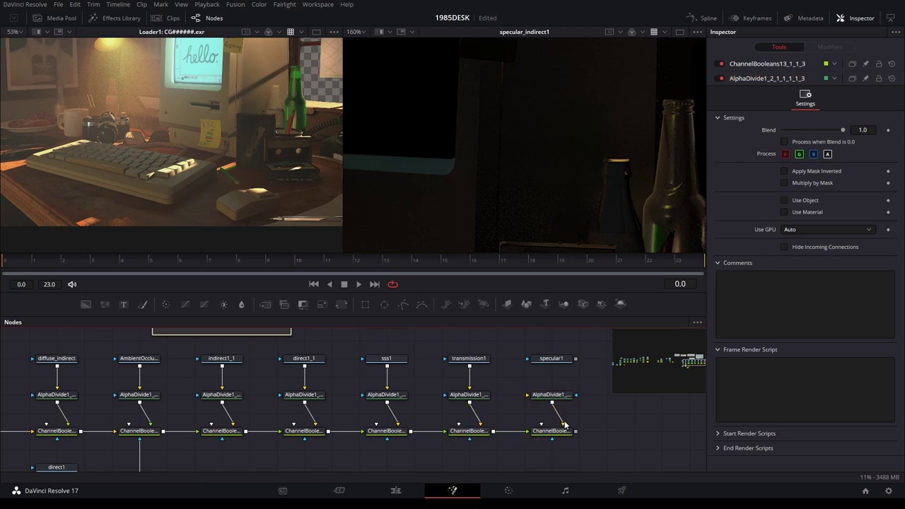
{"action": "left_click_drag", "start_coordinate": [575, 358], "coordinate": [551, 393]}
{"action": "left_click_drag", "start_coordinate": [493, 431], "coordinate": [526, 430]}
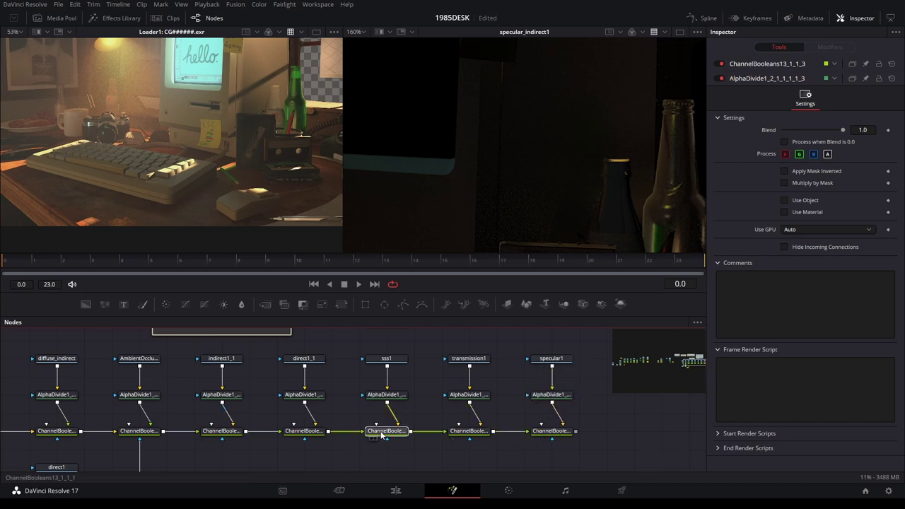
{"action": "left_click_drag", "start_coordinate": [382, 435], "coordinate": [462, 190]}
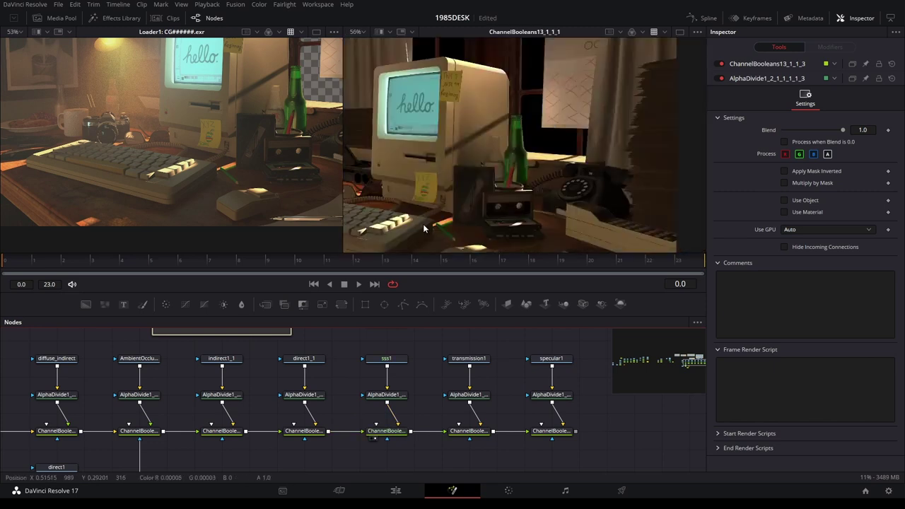
View the sss1 pass on its own, framing the grapes in the viewer
{"action": "scroll", "coordinate": [519, 188], "scroll_direction": "up", "scroll_amount": 10}
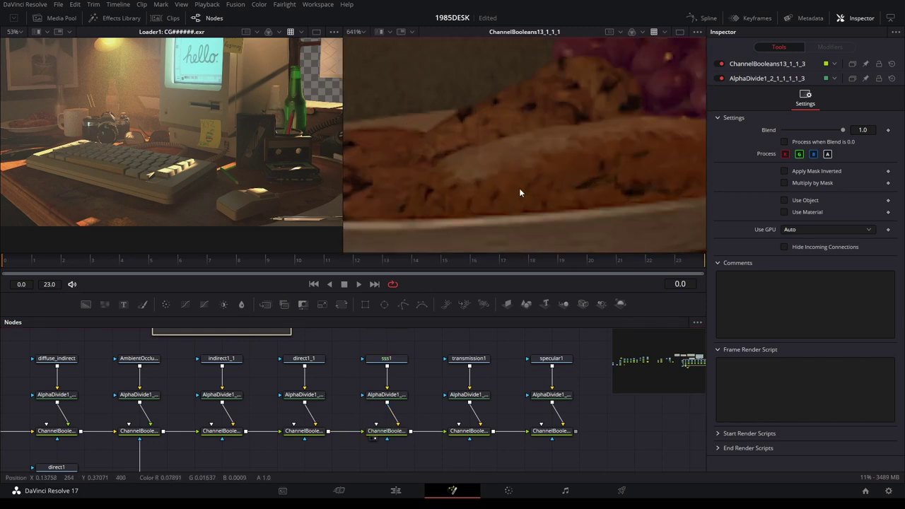
{"action": "left_click_drag", "start_coordinate": [554, 153], "coordinate": [508, 168]}
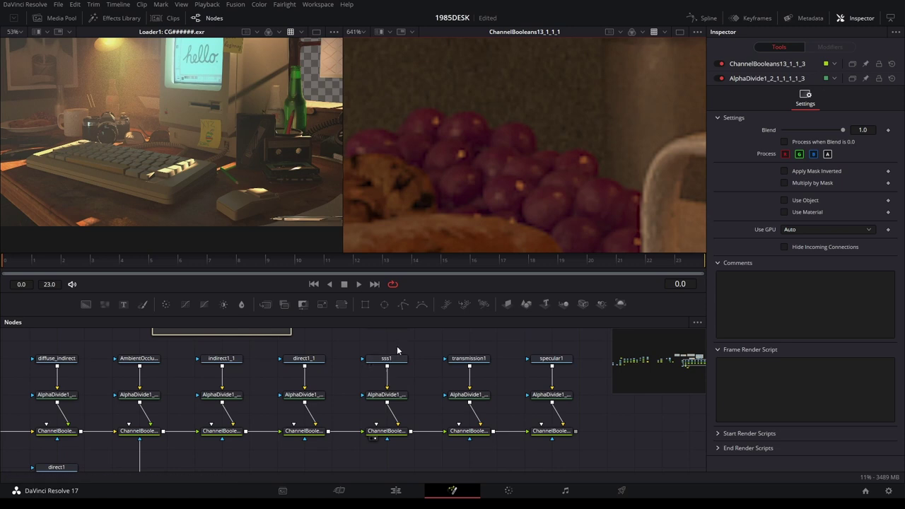
{"action": "left_click_drag", "start_coordinate": [387, 358], "coordinate": [538, 161]}
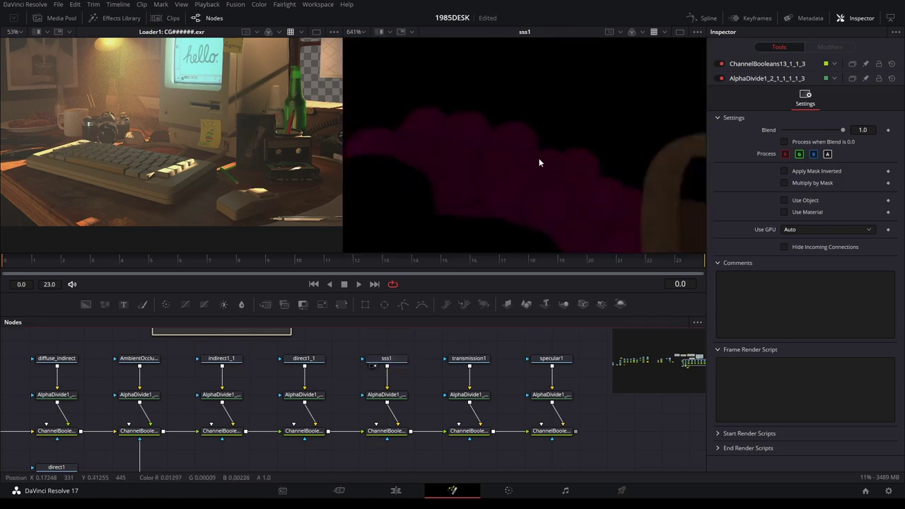
{"action": "scroll", "coordinate": [533, 162], "scroll_direction": "down", "scroll_amount": 2}
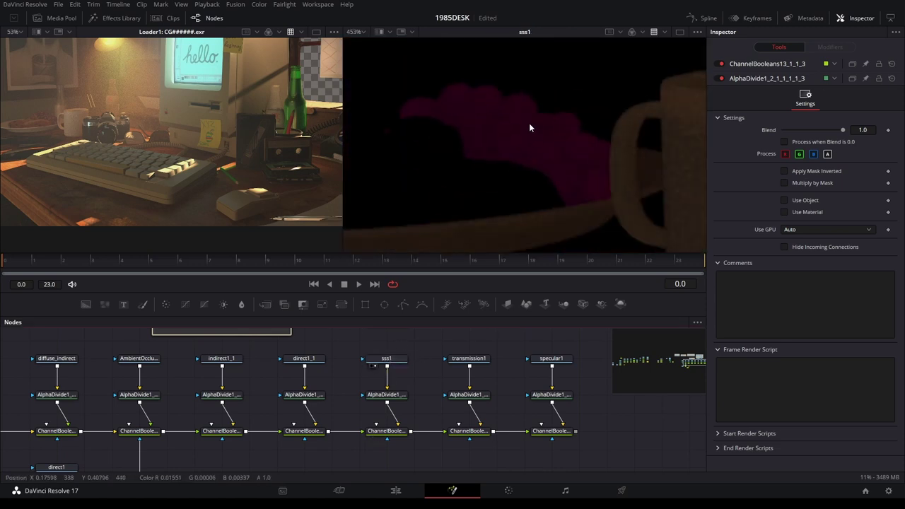
{"action": "scroll", "coordinate": [518, 168], "scroll_direction": "down", "scroll_amount": 2}
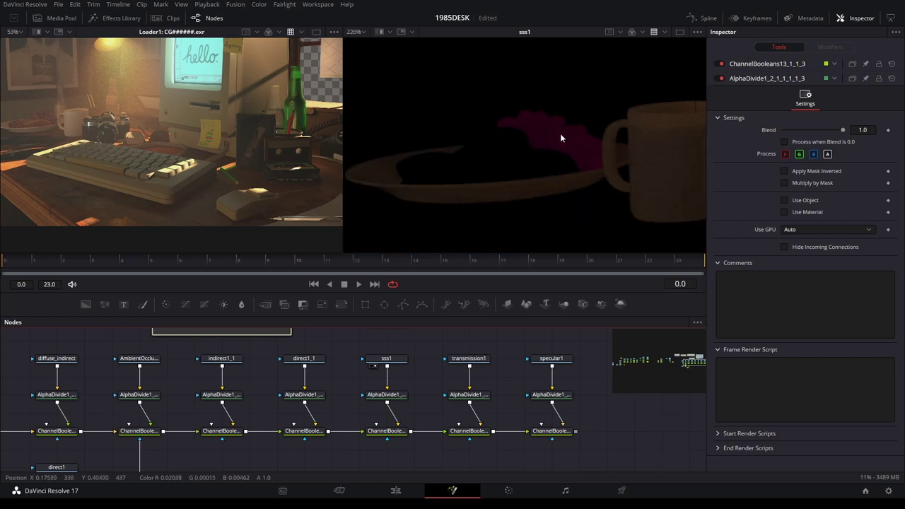
{"action": "scroll", "coordinate": [559, 133], "scroll_direction": "up", "scroll_amount": 3}
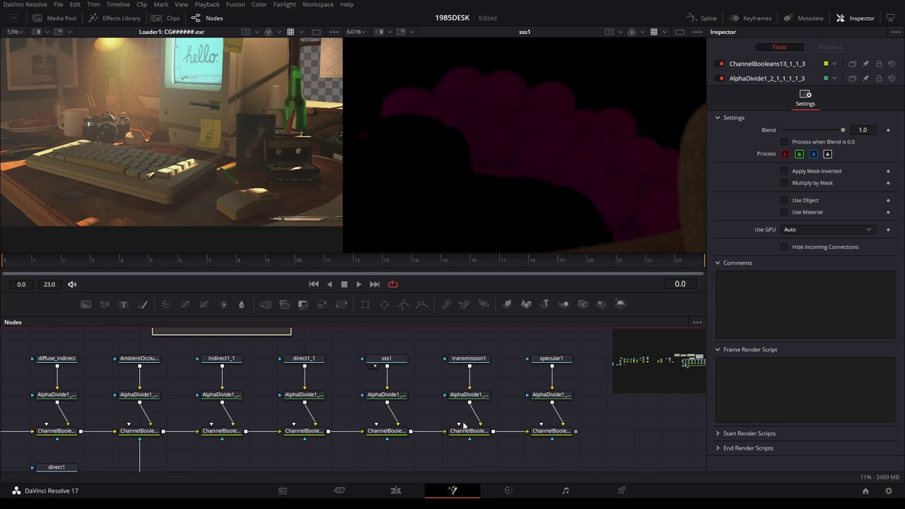
Inspect the transmission1 pass around the monitor and bottles, then the specular1 pass
{"action": "mouse_move", "coordinate": [485, 354]}
{"action": "left_mouse_down"}
{"action": "mouse_move", "coordinate": [485, 336]}
{"action": "mouse_move", "coordinate": [484, 355]}
{"action": "left_mouse_up"}
{"action": "key", "text": "2"}
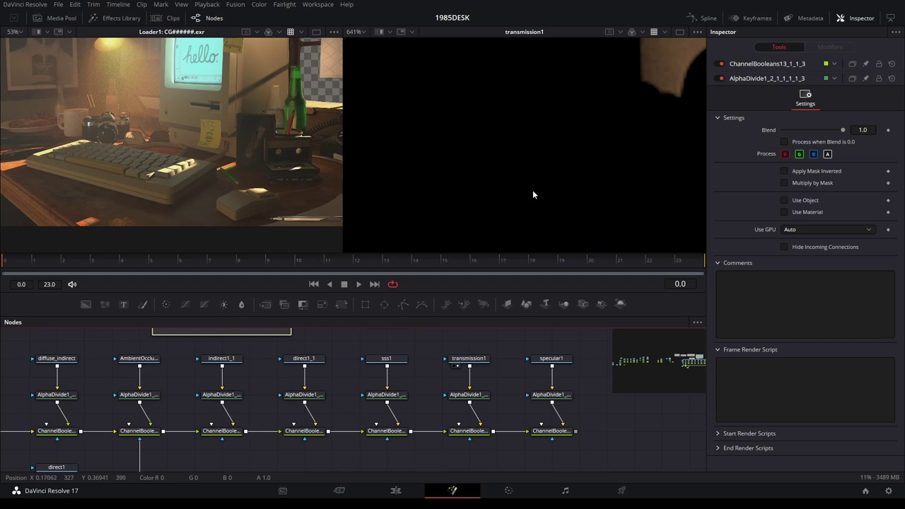
{"action": "scroll", "coordinate": [532, 194], "scroll_direction": "down", "scroll_amount": 1}
{"action": "scroll", "coordinate": [412, 136], "scroll_direction": "down", "scroll_amount": 2}
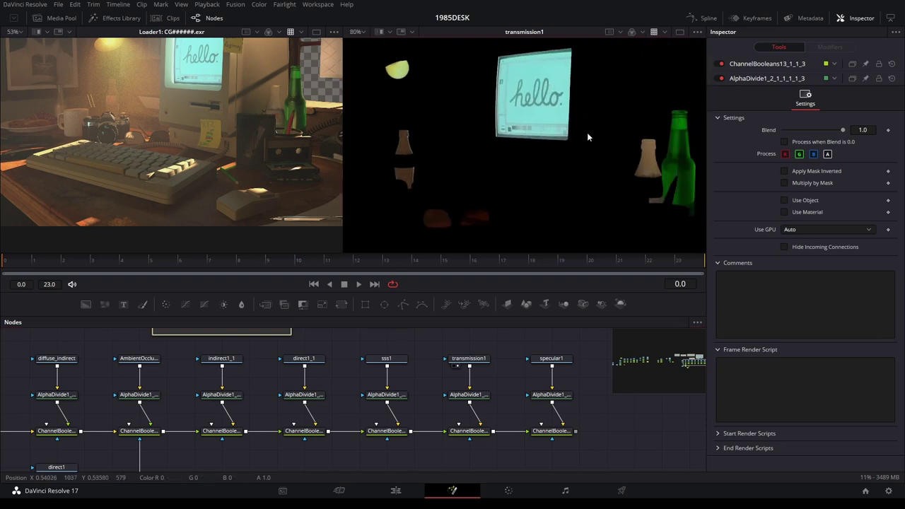
{"action": "left_click_drag", "start_coordinate": [587, 136], "coordinate": [537, 146]}
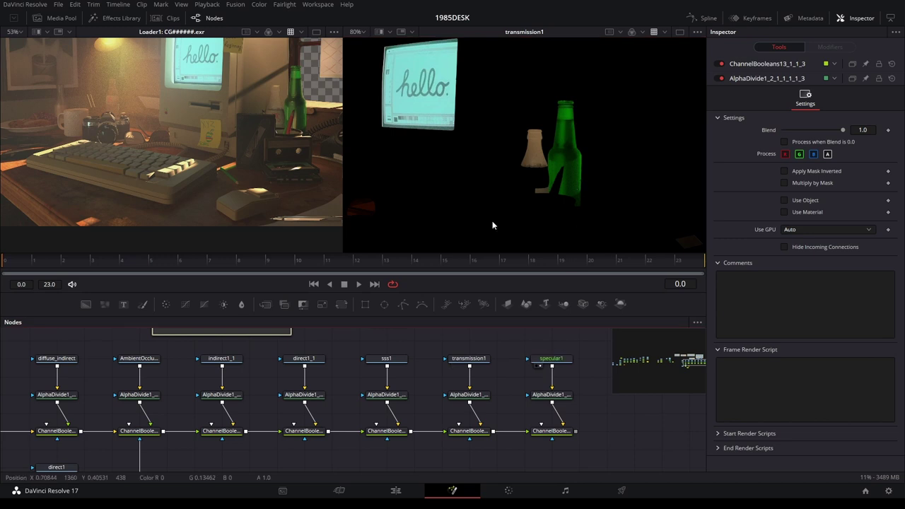
{"action": "key", "text": "2"}
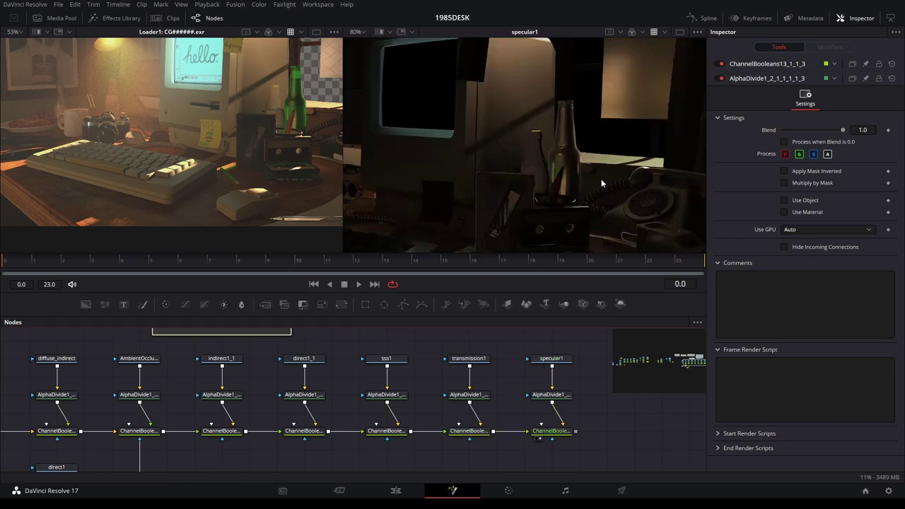
View the final ChannelBooleans13_1_1_3 comp, zooming and panning to inspect it
{"action": "key", "text": "2"}
{"action": "scroll", "coordinate": [570, 186], "scroll_direction": "down", "scroll_amount": 2}
{"action": "scroll", "coordinate": [570, 185], "scroll_direction": "down", "scroll_amount": 2}
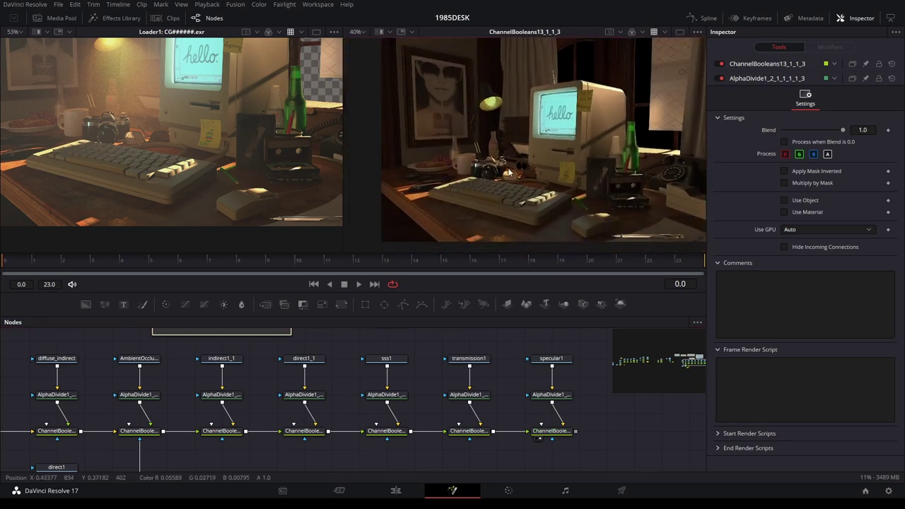
{"action": "scroll", "coordinate": [448, 192], "scroll_direction": "up", "scroll_amount": 2}
{"action": "scroll", "coordinate": [441, 143], "scroll_direction": "up", "scroll_amount": 3}
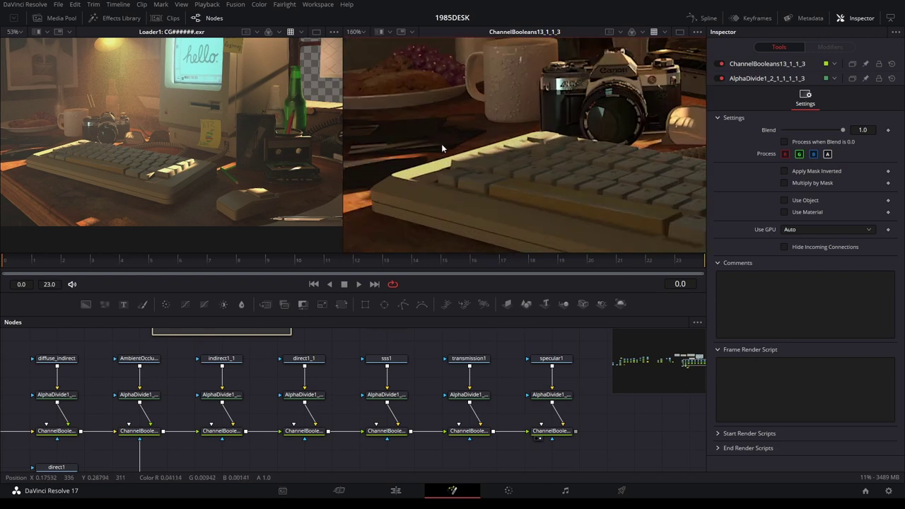
{"action": "scroll", "coordinate": [524, 199], "scroll_direction": "up", "scroll_amount": 3}
{"action": "scroll", "coordinate": [537, 162], "scroll_direction": "up", "scroll_amount": 1}
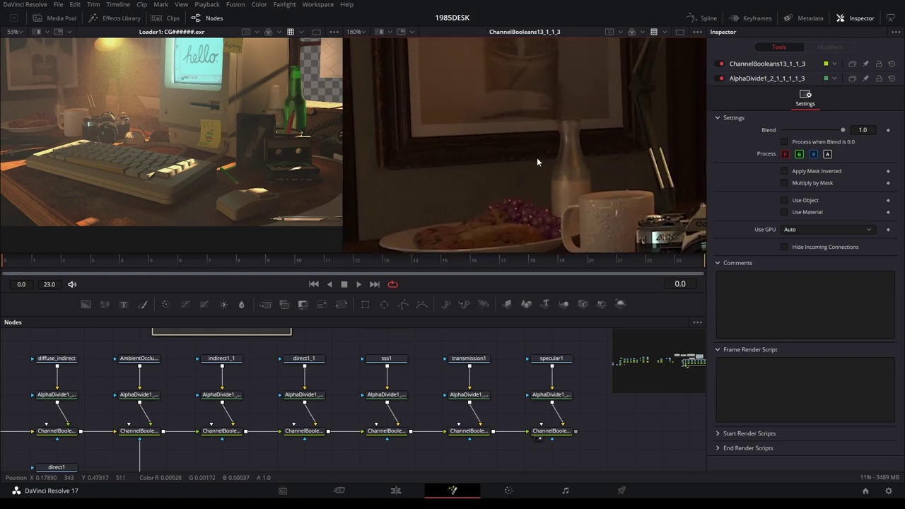
{"action": "scroll", "coordinate": [541, 209], "scroll_direction": "up", "scroll_amount": 2}
{"action": "scroll", "coordinate": [543, 211], "scroll_direction": "down", "scroll_amount": 1}
{"action": "scroll", "coordinate": [520, 167], "scroll_direction": "down", "scroll_amount": 2}
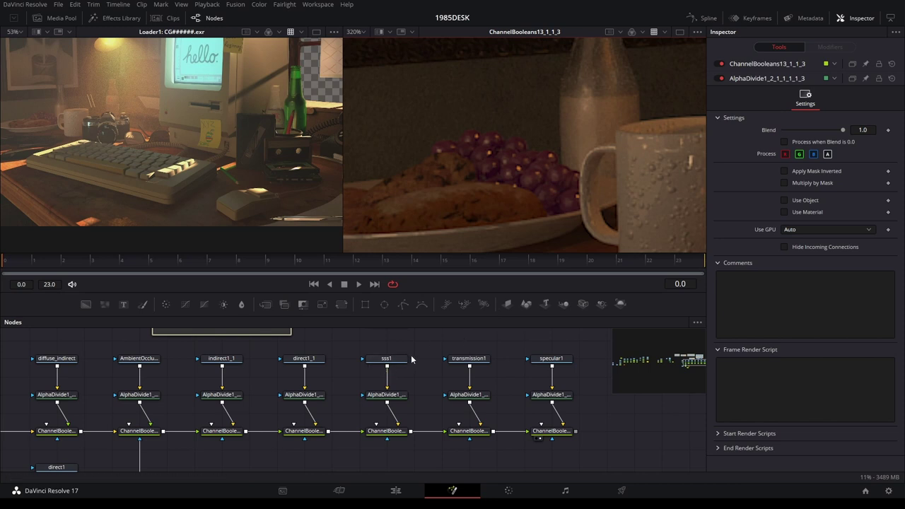
{"action": "scroll", "coordinate": [416, 358], "scroll_direction": "left", "scroll_amount": 3}
{"action": "scroll", "coordinate": [417, 358], "scroll_direction": "up", "scroll_amount": 2}
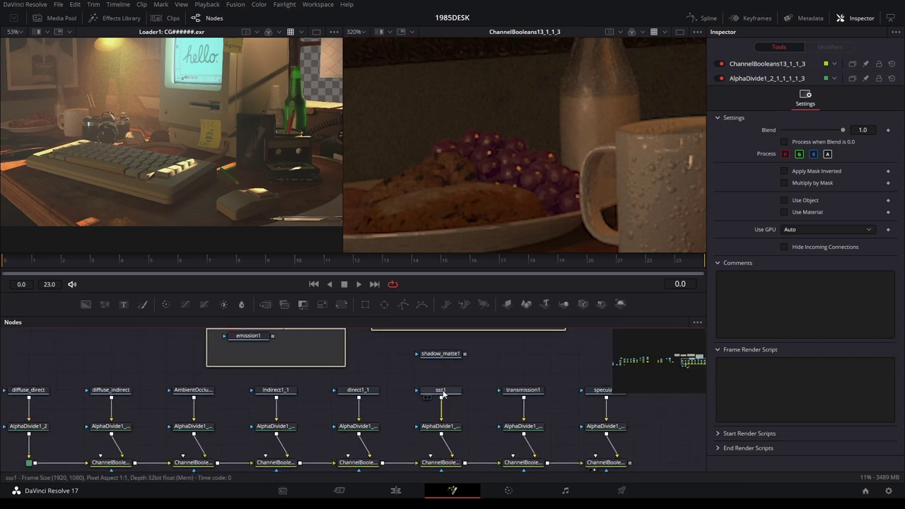
Move sss1 and its AlphaDivide up and insert a Brightness/Contrast tool after the AlphaDivide
{"action": "left_click_drag", "start_coordinate": [443, 393], "coordinate": [443, 376]}
{"action": "left_click", "coordinate": [441, 372]}
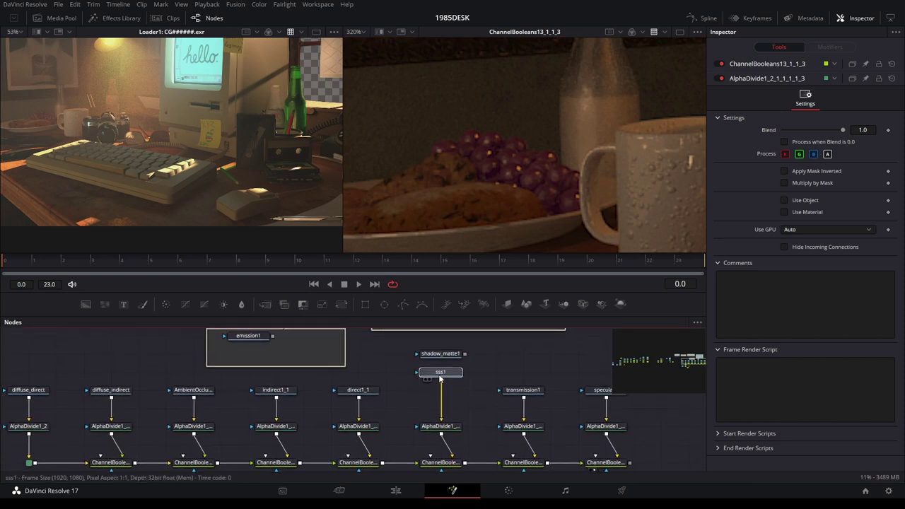
{"action": "left_click_drag", "start_coordinate": [439, 430], "coordinate": [438, 411]}
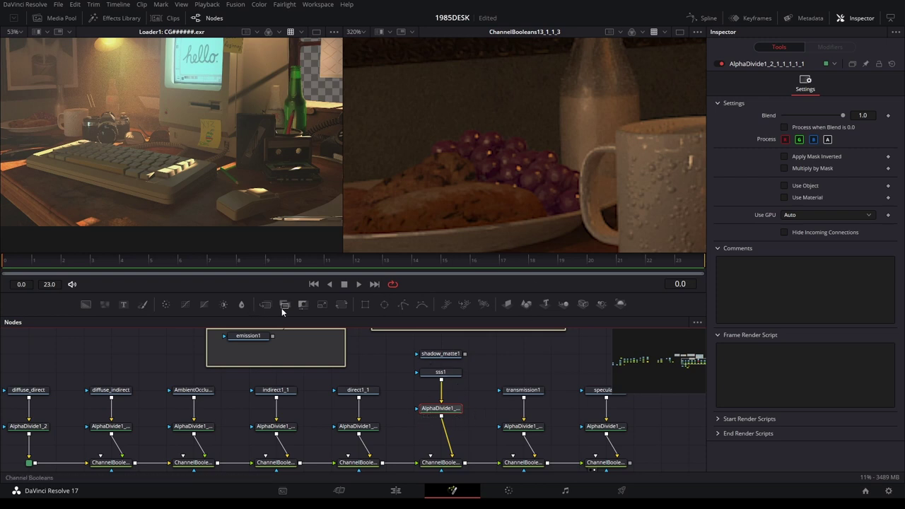
{"action": "left_click", "coordinate": [222, 306]}
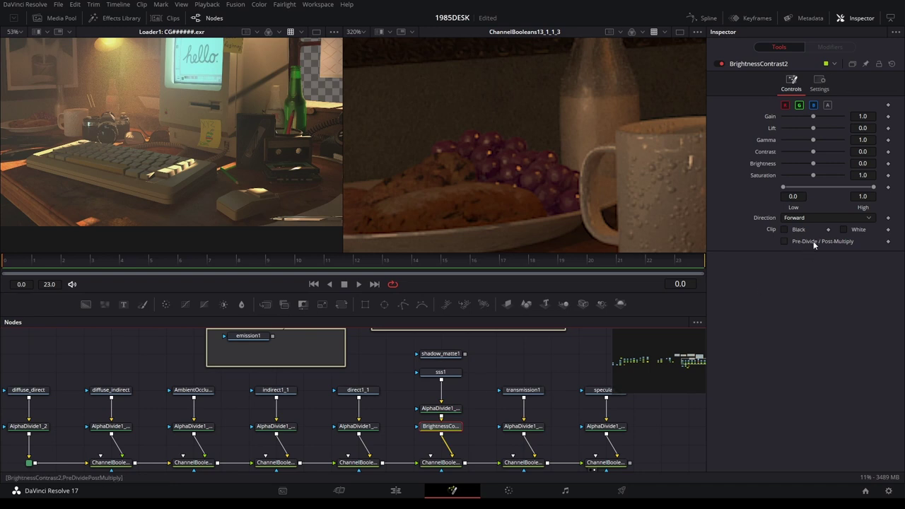
Enable Pre-Divide/Post-Multiply and set the sss grade to Gain 1.7 and Gamma 1.19
{"action": "left_click", "coordinate": [783, 241]}
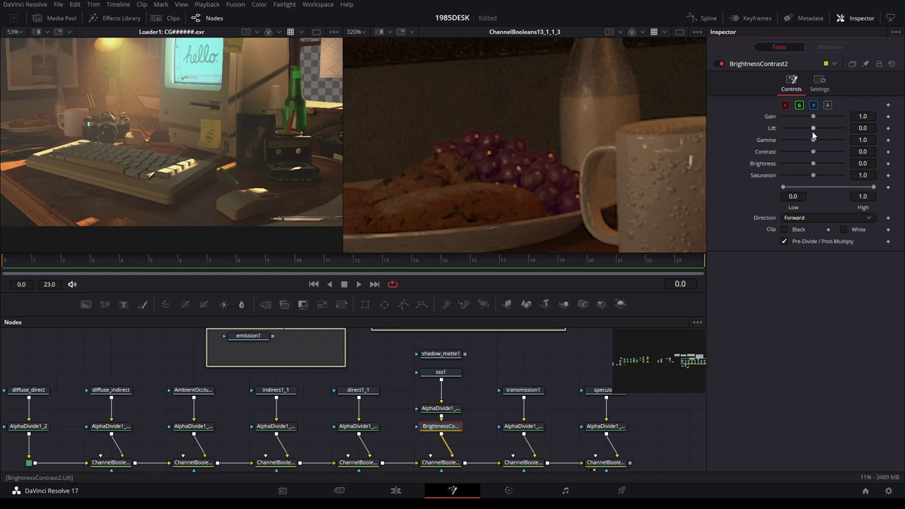
{"action": "left_click_drag", "start_coordinate": [813, 140], "coordinate": [817, 140]}
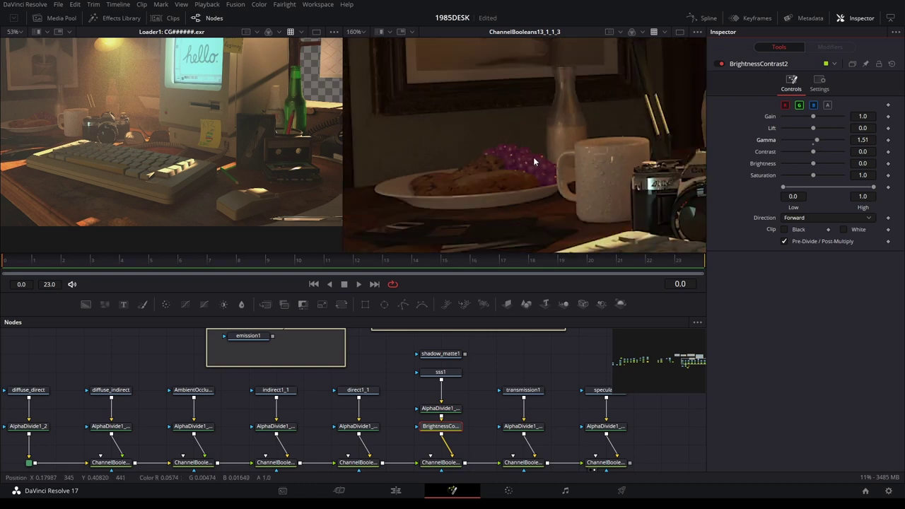
{"action": "scroll", "coordinate": [533, 157], "scroll_direction": "down", "scroll_amount": 2}
{"action": "scroll", "coordinate": [519, 177], "scroll_direction": "up", "scroll_amount": 1}
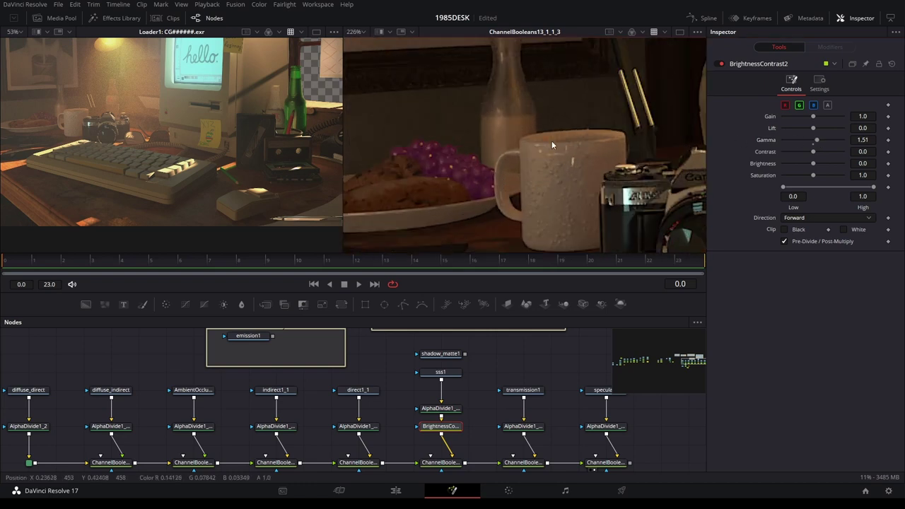
{"action": "left_click_drag", "start_coordinate": [813, 117], "coordinate": [817, 117]}
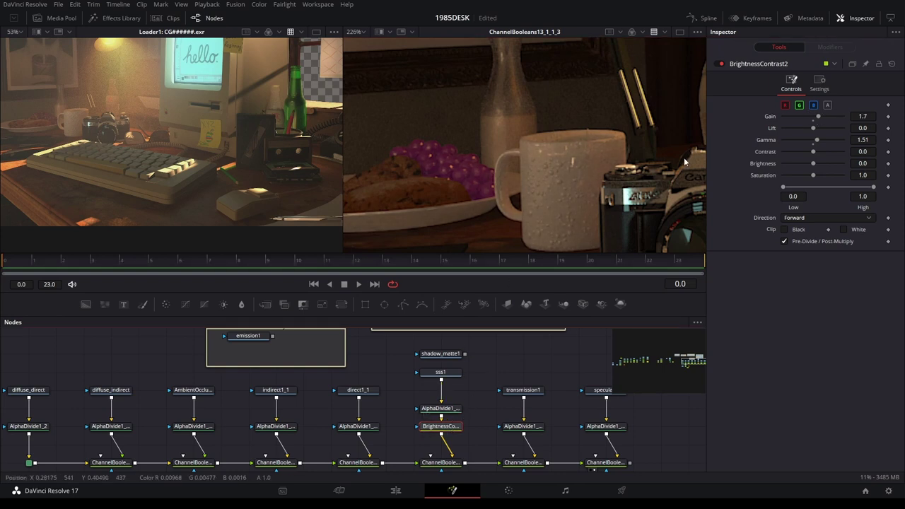
Toggle the sss grade on and off to compare, then fine-tune its gamma
{"action": "left_click", "coordinate": [720, 63]}
{"action": "left_click", "coordinate": [719, 63]}
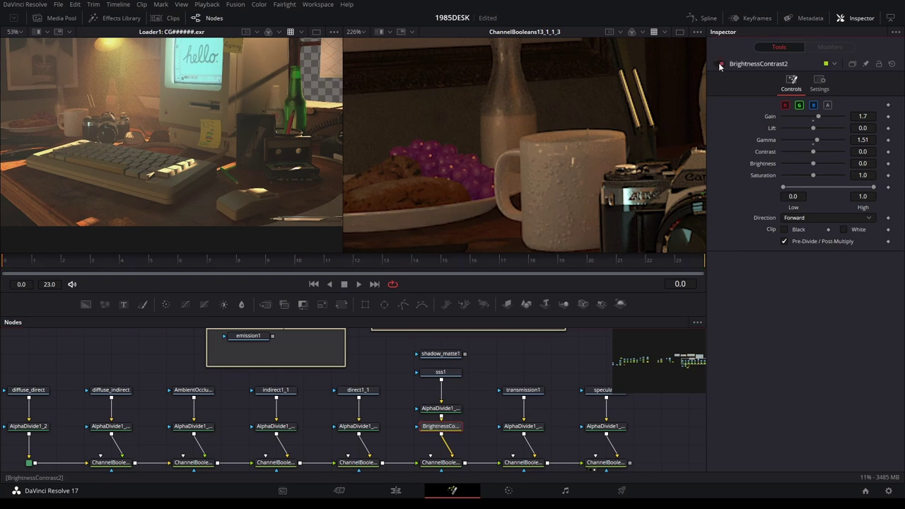
{"action": "left_click", "coordinate": [719, 64]}
{"action": "left_click", "coordinate": [719, 63]}
{"action": "left_click", "coordinate": [719, 64]}
{"action": "left_click", "coordinate": [719, 64]}
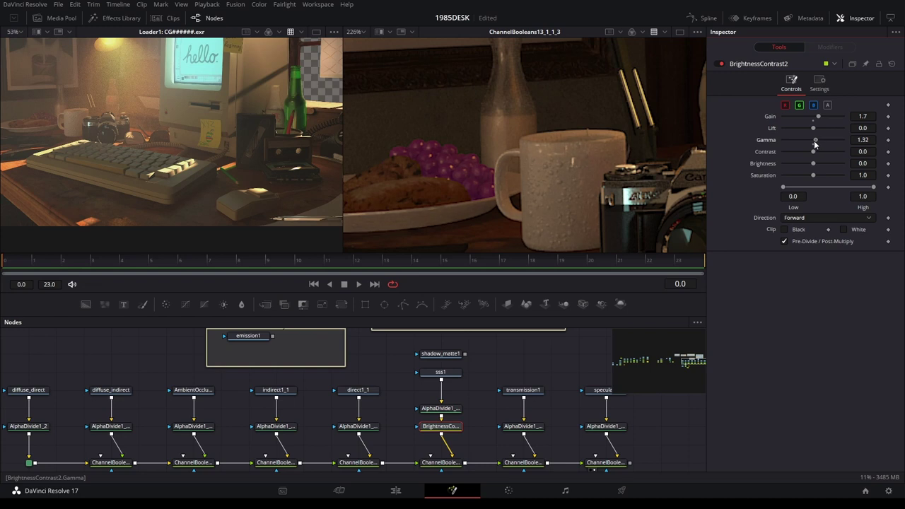
{"action": "mouse_move", "coordinate": [815, 143]}
{"action": "left_mouse_down"}
{"action": "mouse_move", "coordinate": [818, 121]}
{"action": "mouse_move", "coordinate": [829, 121]}
{"action": "left_mouse_up"}
Set BrightnessContrast2 Gain to 3.1 and bypass then re-enable it to compare
{"action": "scroll", "coordinate": [509, 151], "scroll_direction": "down", "scroll_amount": 2}
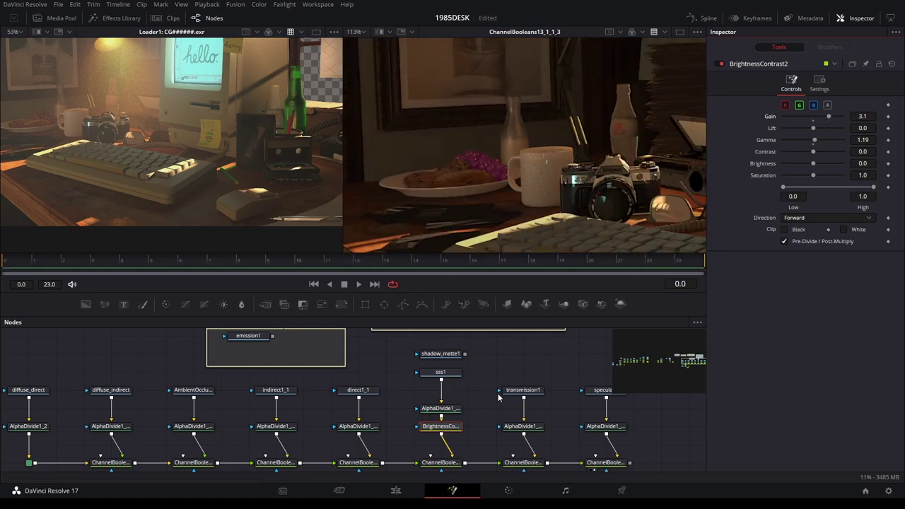
{"action": "left_click", "coordinate": [718, 64]}
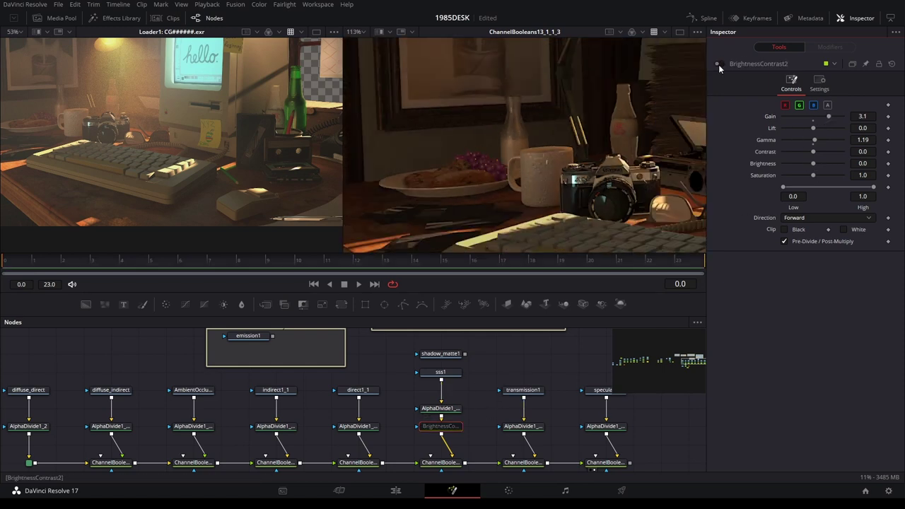
{"action": "left_click", "coordinate": [718, 65]}
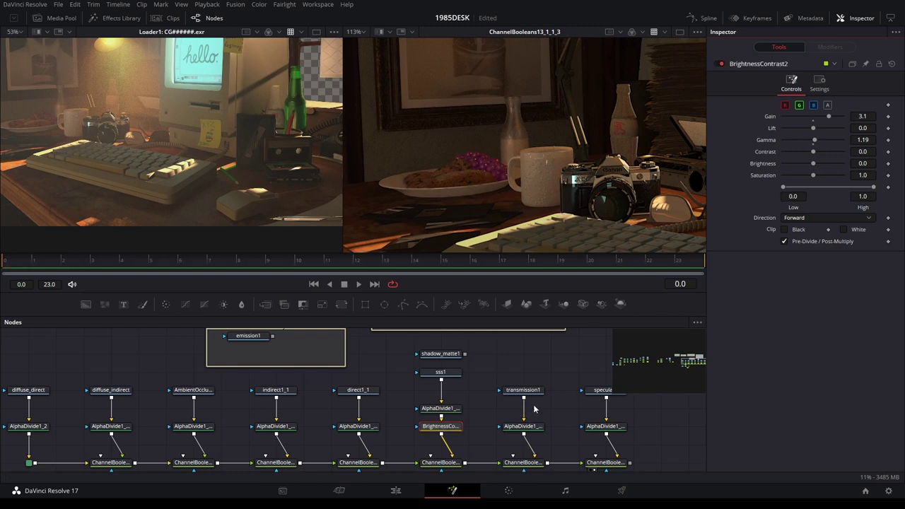
{"action": "scroll", "coordinate": [489, 406], "scroll_direction": "right", "scroll_amount": 3}
Compare ChannelBooleans13_1_1_2 against ChannelBooleans13_1_1_3, framing the bottles, keyboard, camera and computer
{"action": "left_click", "coordinate": [426, 463]}
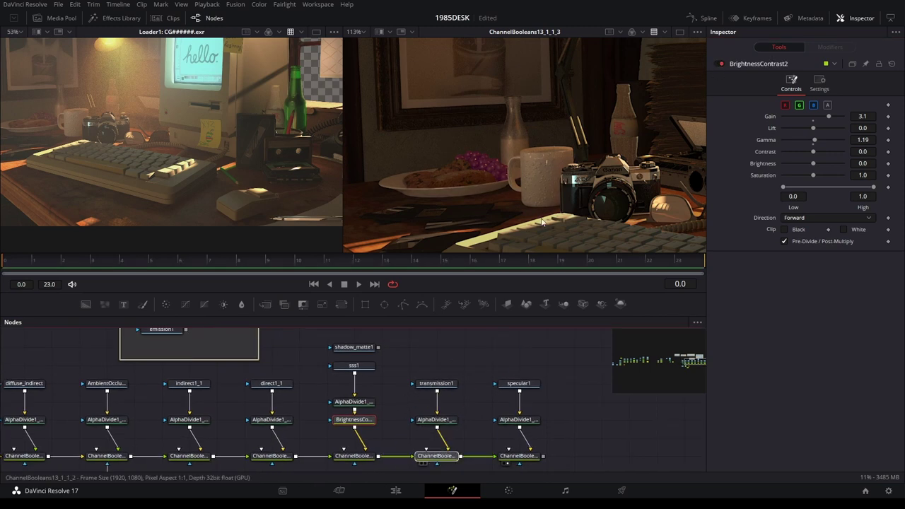
{"action": "scroll", "coordinate": [540, 224], "scroll_direction": "up", "scroll_amount": 3}
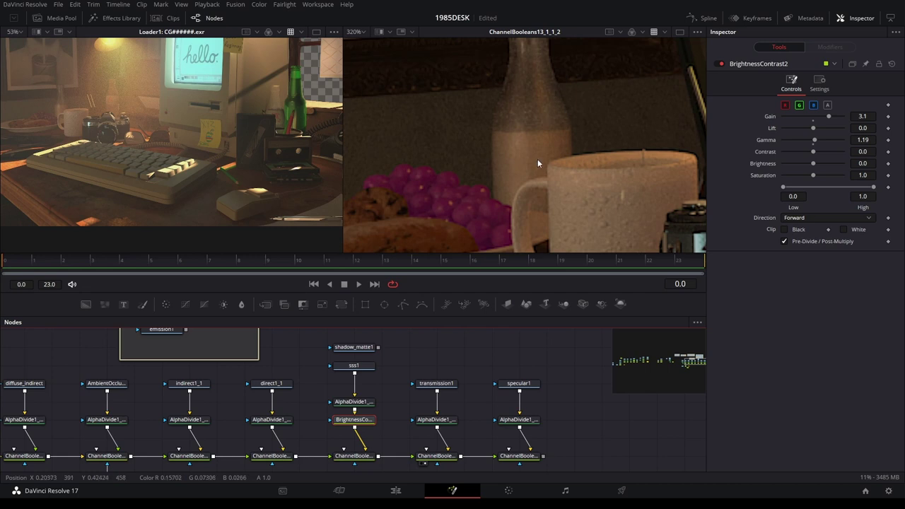
{"action": "scroll", "coordinate": [582, 147], "scroll_direction": "down", "scroll_amount": 3}
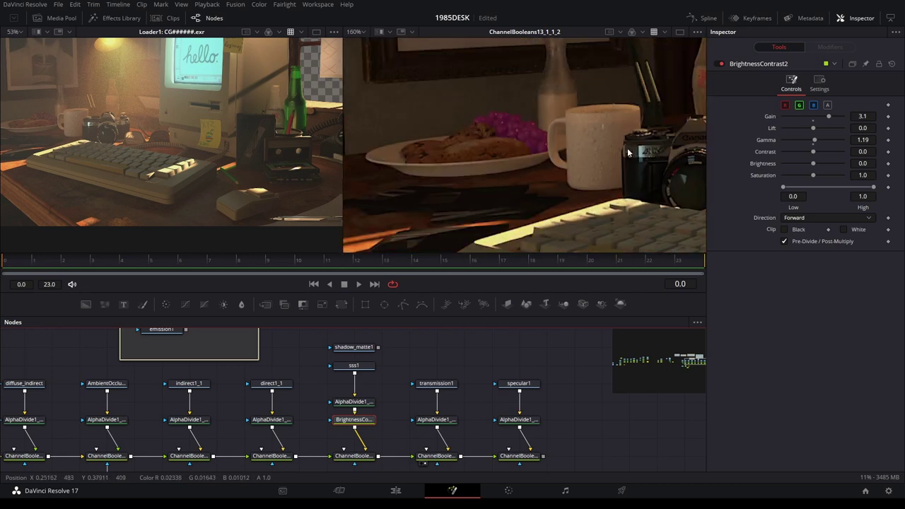
{"action": "left_click_drag", "start_coordinate": [583, 146], "coordinate": [503, 170]}
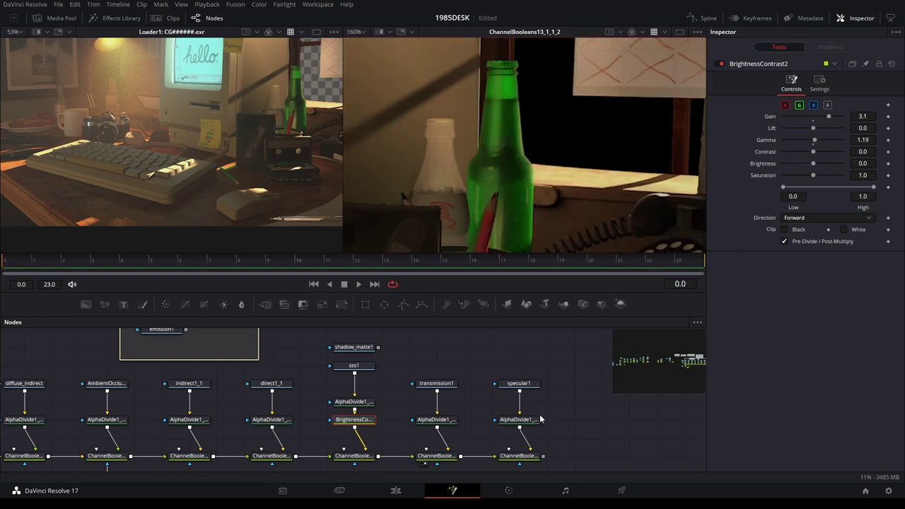
{"action": "left_click_drag", "start_coordinate": [523, 455], "coordinate": [529, 169]}
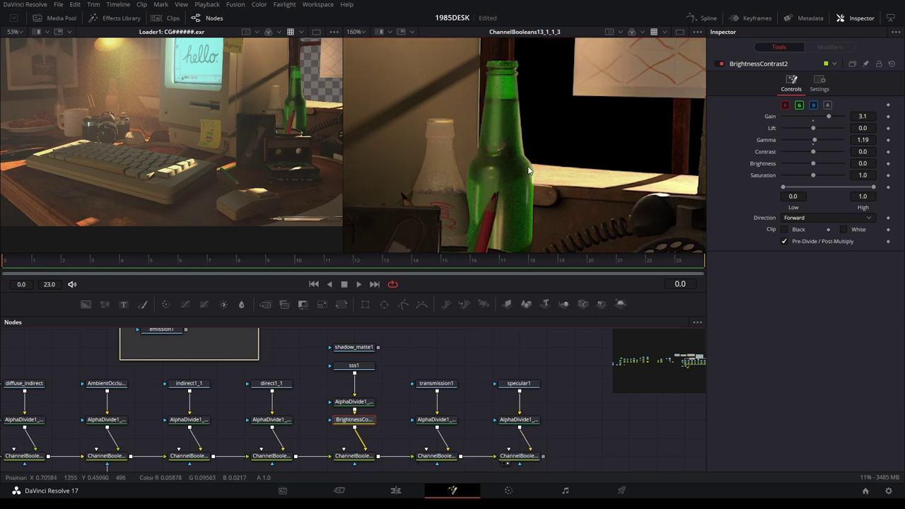
{"action": "scroll", "coordinate": [529, 170], "scroll_direction": "down", "scroll_amount": 2}
{"action": "left_click_drag", "start_coordinate": [452, 174], "coordinate": [662, 170]}
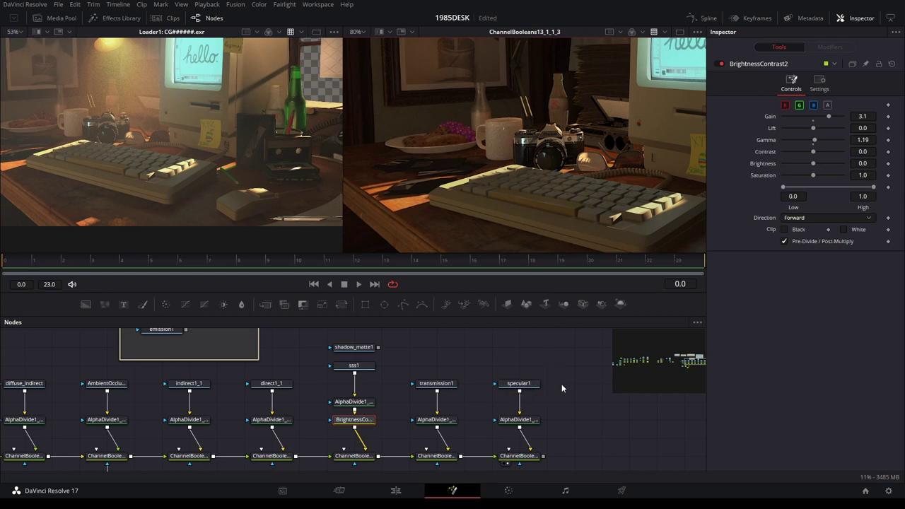
{"action": "scroll", "coordinate": [562, 368], "scroll_direction": "down", "scroll_amount": 3}
{"action": "scroll", "coordinate": [506, 396], "scroll_direction": "up", "scroll_amount": 2}
Select the emission1 loader and view the emission pass in the right viewer
{"action": "scroll", "coordinate": [273, 394], "scroll_direction": "up", "scroll_amount": 3}
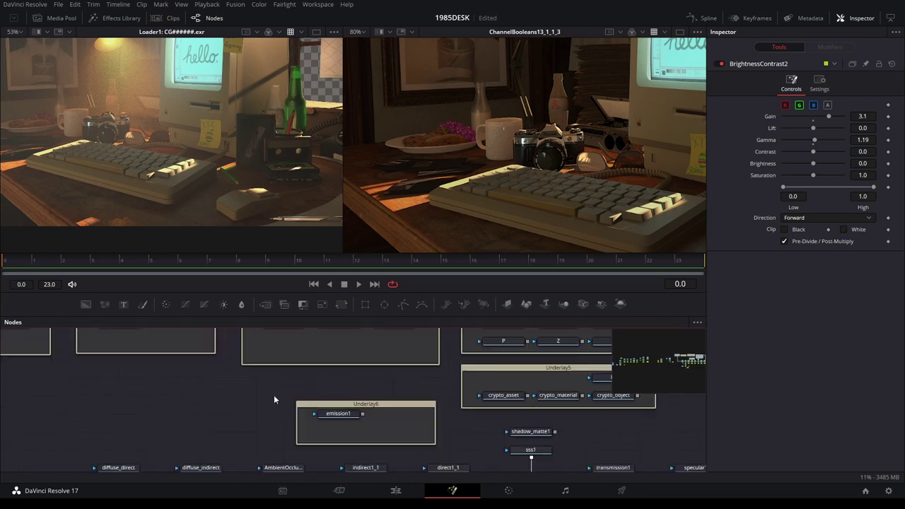
{"action": "mouse_move", "coordinate": [294, 380]}
{"action": "left_mouse_down"}
{"action": "mouse_move", "coordinate": [487, 421]}
{"action": "mouse_move", "coordinate": [500, 401]}
{"action": "left_mouse_up"}
{"action": "left_click", "coordinate": [492, 414]}
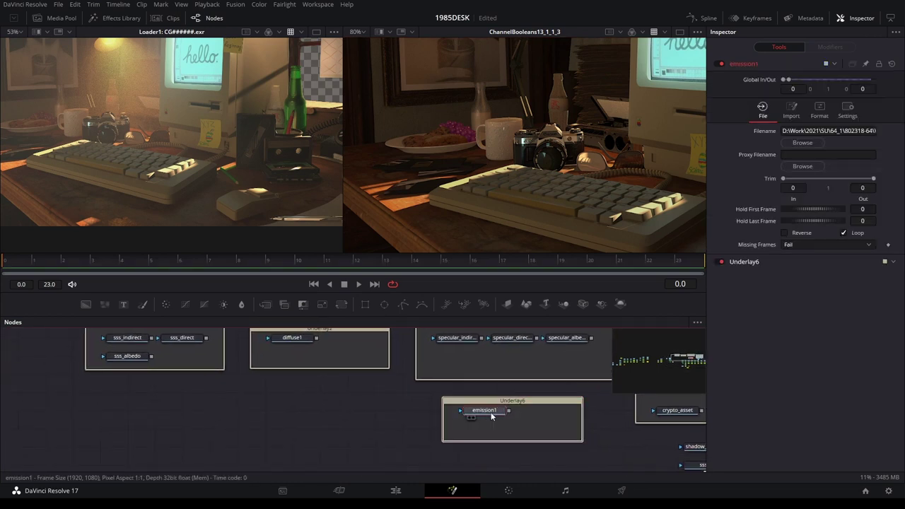
{"action": "scroll", "coordinate": [604, 435], "scroll_direction": "down", "scroll_amount": 3}
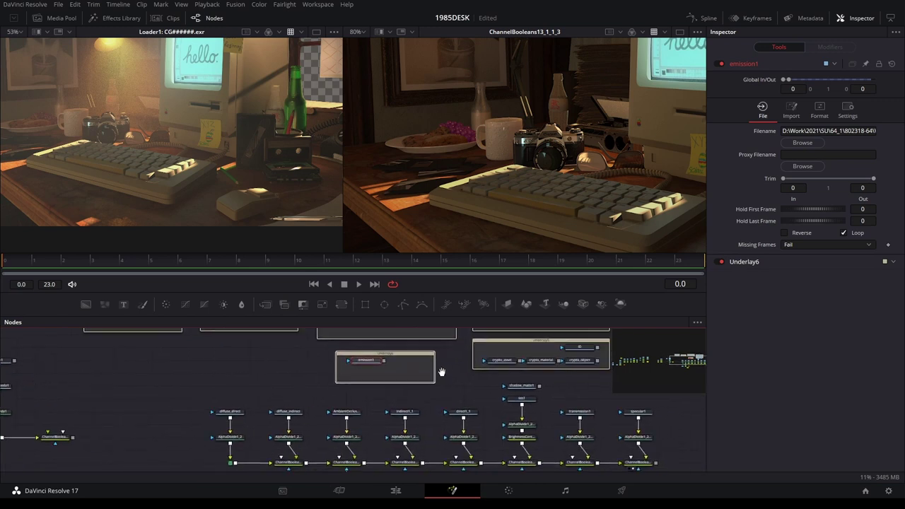
{"action": "left_click_drag", "start_coordinate": [609, 430], "coordinate": [287, 349]}
{"action": "scroll", "coordinate": [287, 349], "scroll_direction": "up", "scroll_amount": 5}
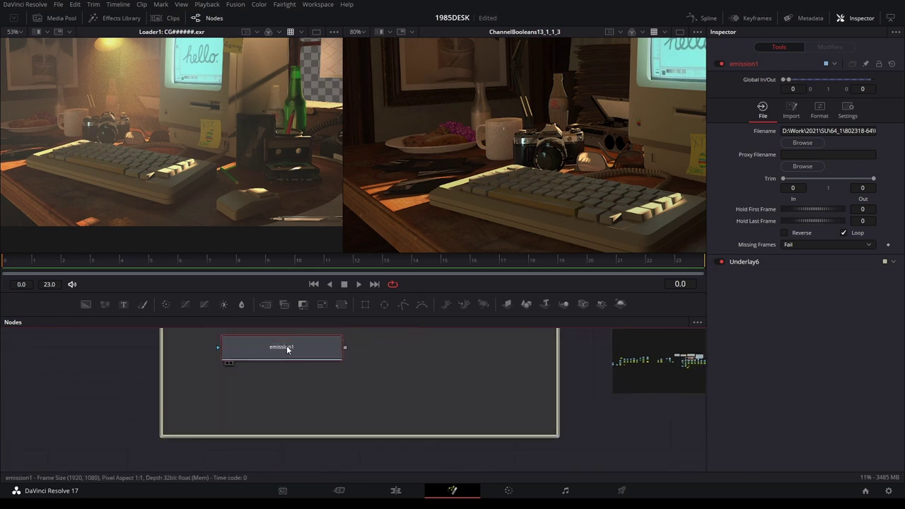
{"action": "left_click_drag", "start_coordinate": [280, 351], "coordinate": [479, 178]}
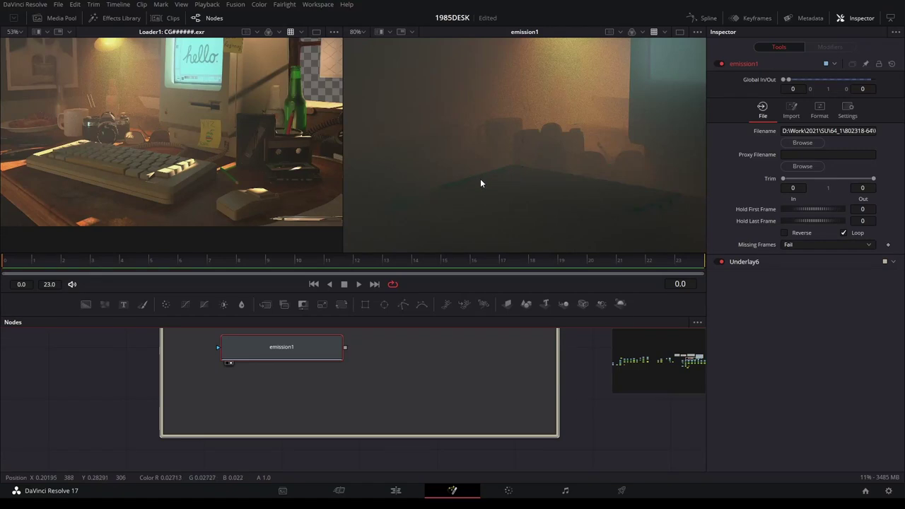
{"action": "scroll", "coordinate": [501, 148], "scroll_direction": "down", "scroll_amount": 2}
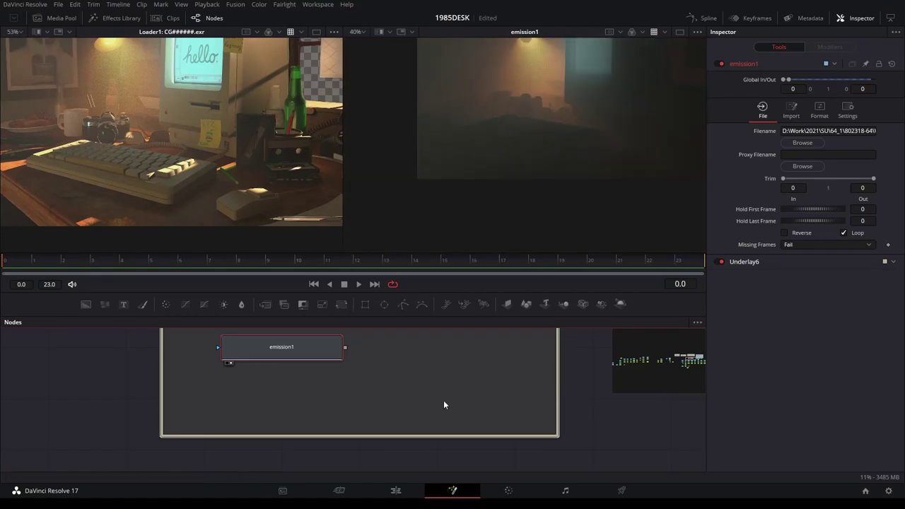
{"action": "scroll", "coordinate": [466, 402], "scroll_direction": "down", "scroll_amount": 5}
Move the Underlay6 backdrop beside specular1 and box-select specular1's AlphaDivide and ChannelBooleans nodes
{"action": "left_click_drag", "start_coordinate": [499, 402], "coordinate": [285, 380]}
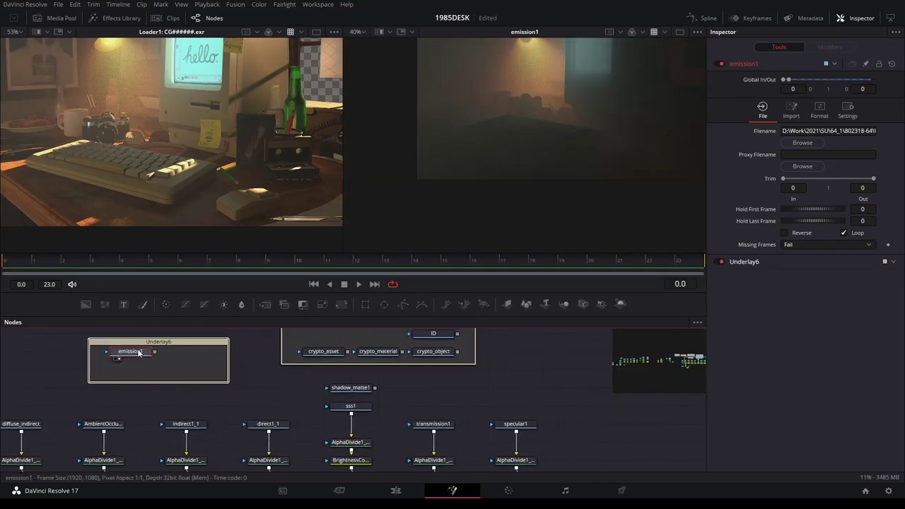
{"action": "mouse_move", "coordinate": [143, 354]}
{"action": "left_mouse_down"}
{"action": "mouse_move", "coordinate": [608, 356]}
{"action": "mouse_move", "coordinate": [517, 365]}
{"action": "left_mouse_up"}
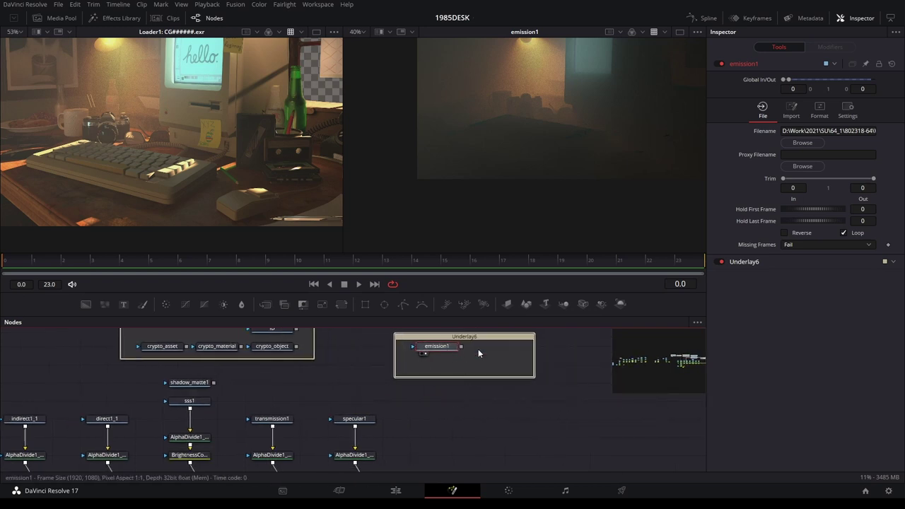
{"action": "mouse_move", "coordinate": [517, 366]}
{"action": "left_mouse_down"}
{"action": "mouse_move", "coordinate": [491, 365]}
{"action": "mouse_move", "coordinate": [521, 382]}
{"action": "mouse_move", "coordinate": [453, 375]}
{"action": "left_mouse_up"}
{"action": "left_click", "coordinate": [529, 360]}
{"action": "left_click_drag", "start_coordinate": [436, 383], "coordinate": [366, 465]}
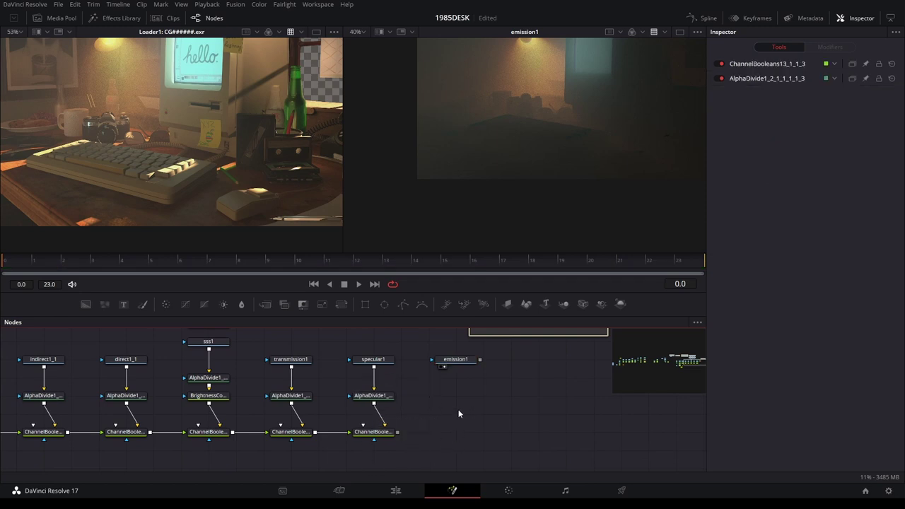
Duplicate the AlphaDivide and Add pair under emission1 and view ChannelBooleans13_1_1_3_1 fitted
{"action": "key", "text": "ctrl+c"}
{"action": "key", "text": "ctrl+v"}
{"action": "left_click_drag", "start_coordinate": [458, 414], "coordinate": [461, 395]}
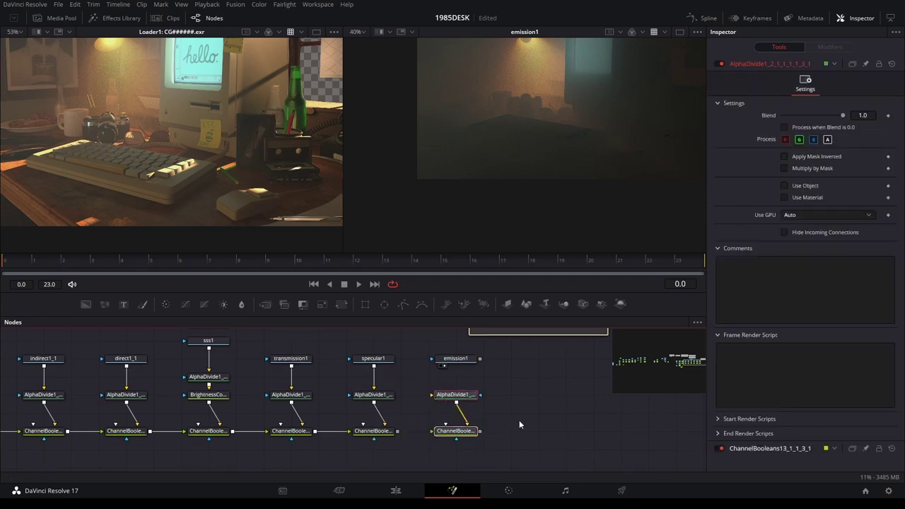
{"action": "left_click_drag", "start_coordinate": [359, 433], "coordinate": [441, 434]}
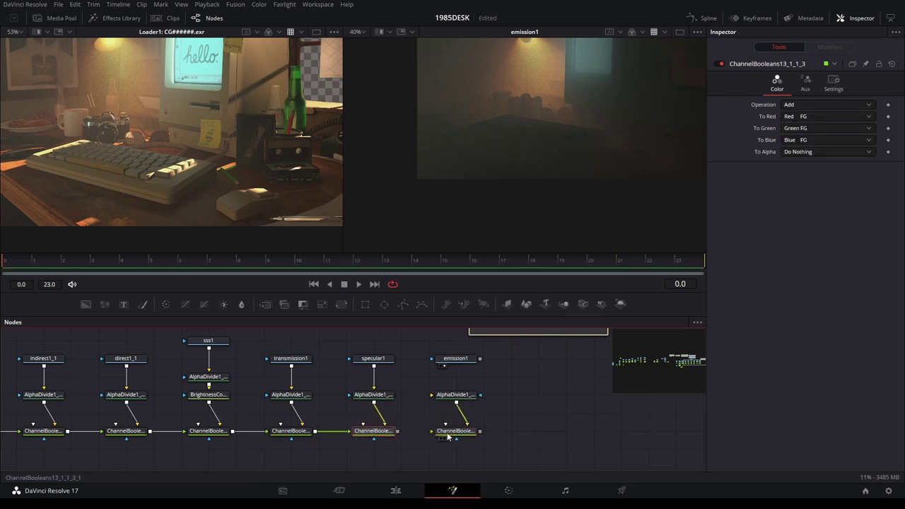
{"action": "key", "text": "ctrl+z"}
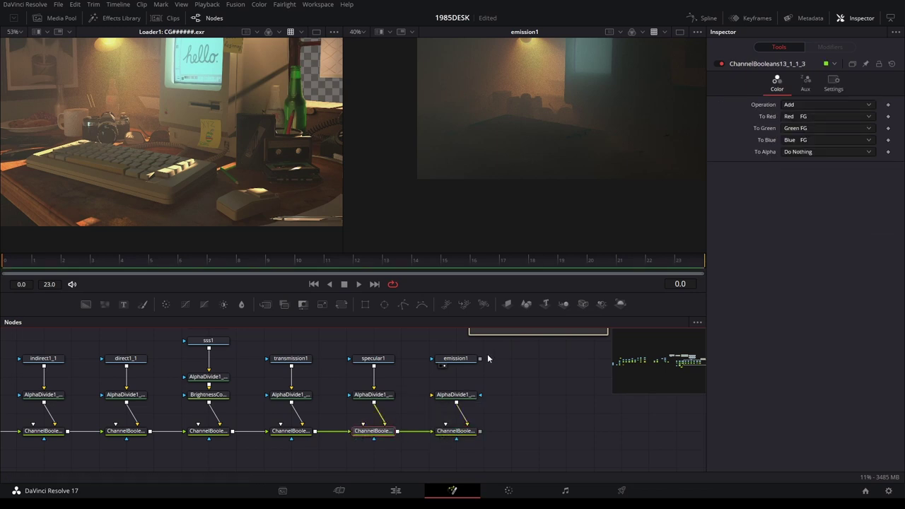
{"action": "key", "text": "2"}
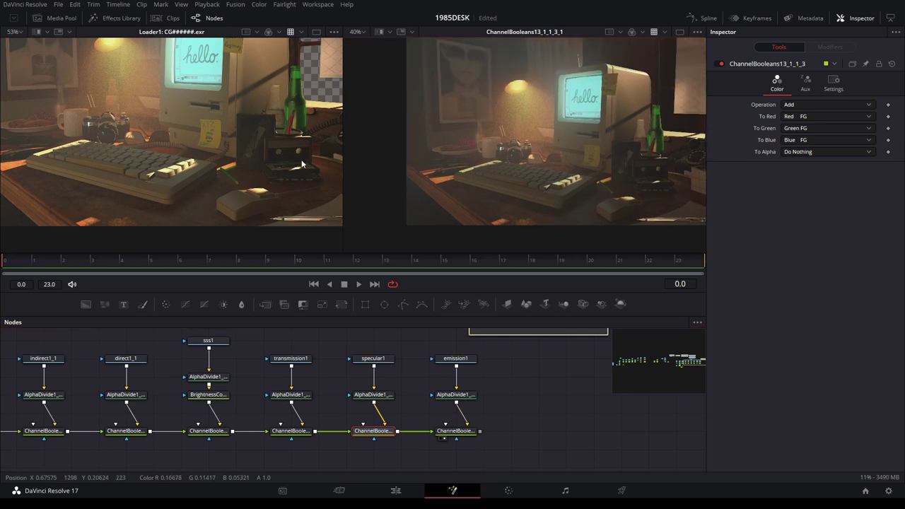
{"action": "key", "text": "ctrl+f"}
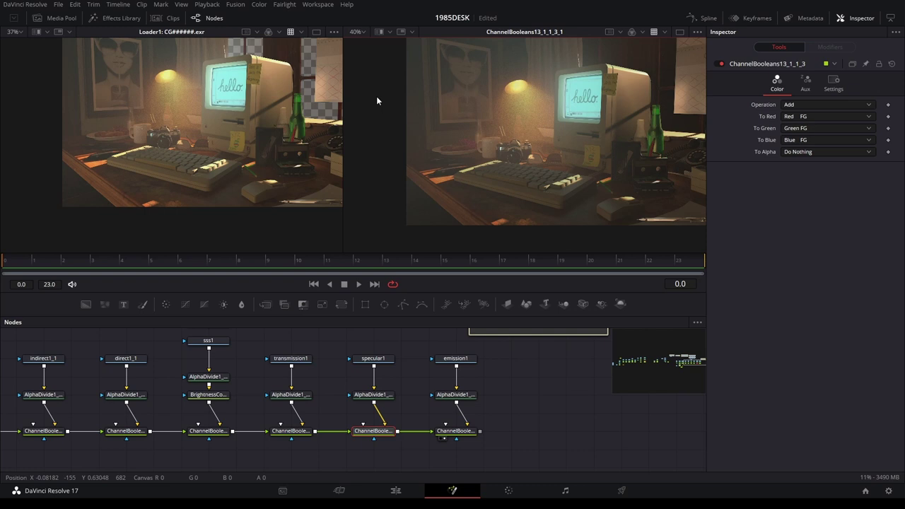
{"action": "mouse_move", "coordinate": [153, 374]}
{"action": "left_mouse_down"}
{"action": "mouse_move", "coordinate": [315, 402]}
{"action": "mouse_move", "coordinate": [424, 385]}
{"action": "left_mouse_up"}
{"action": "left_click", "coordinate": [208, 426]}
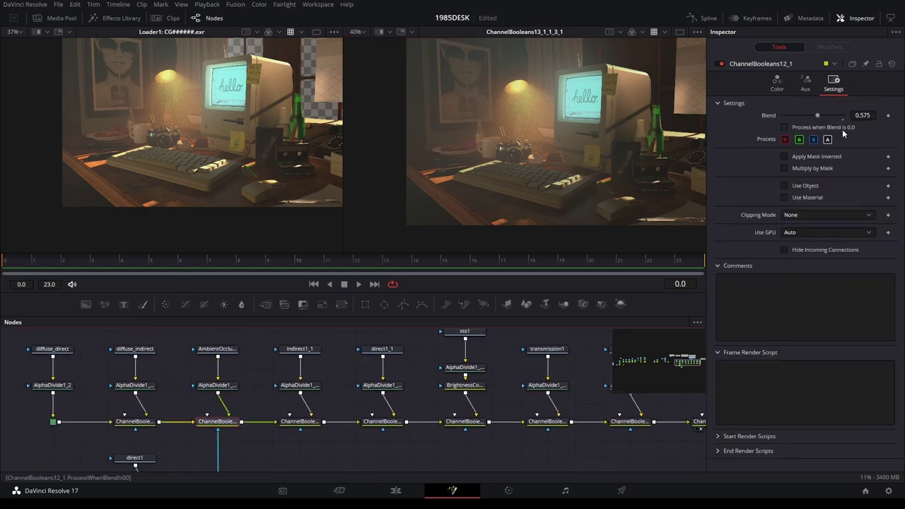
{"action": "left_click", "coordinate": [720, 64]}
{"action": "left_click", "coordinate": [721, 65]}
{"action": "left_click", "coordinate": [722, 65]}
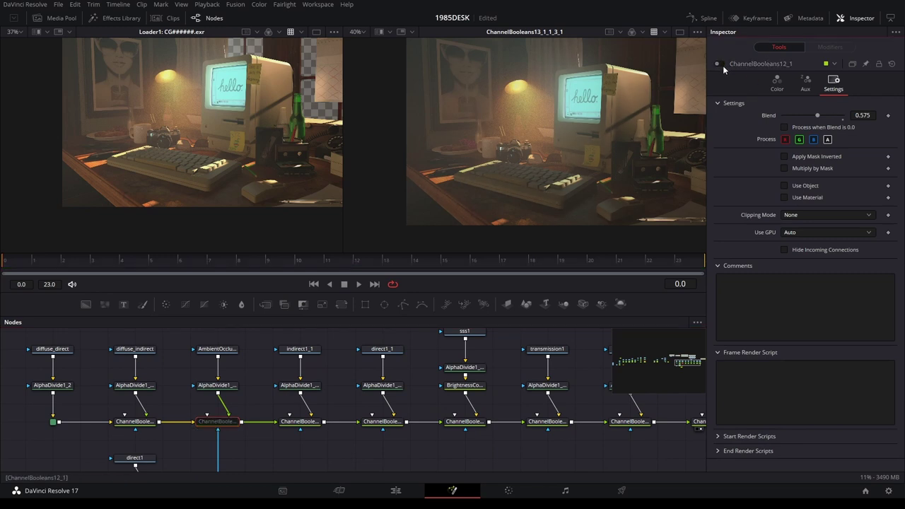
{"action": "left_click", "coordinate": [723, 65]}
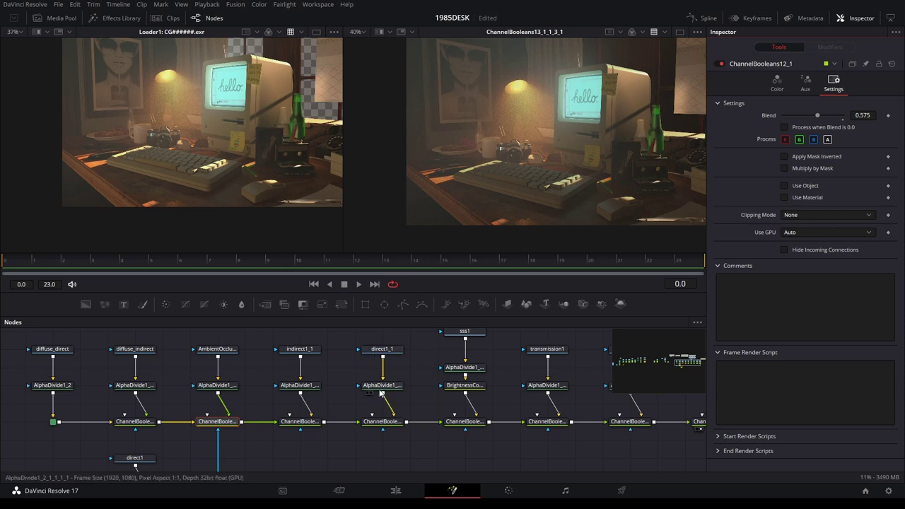
{"action": "left_click", "coordinate": [391, 349]}
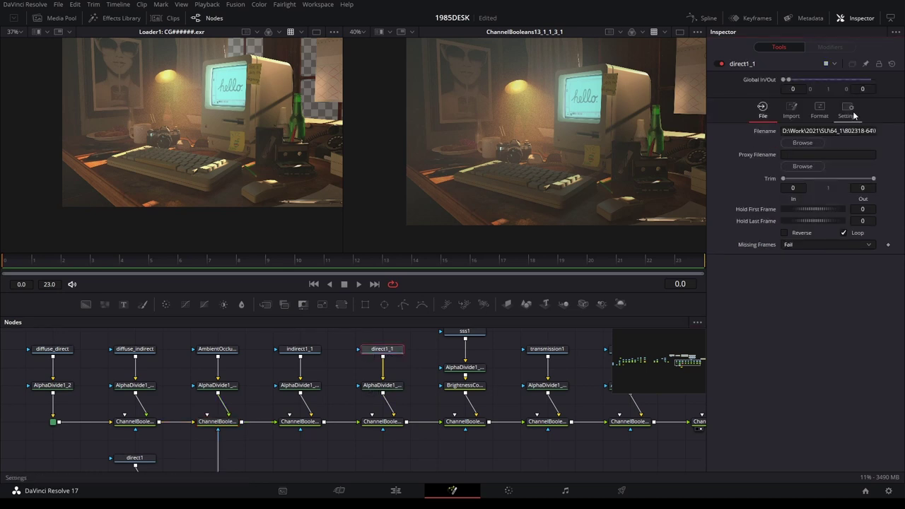
{"action": "left_click", "coordinate": [844, 110]}
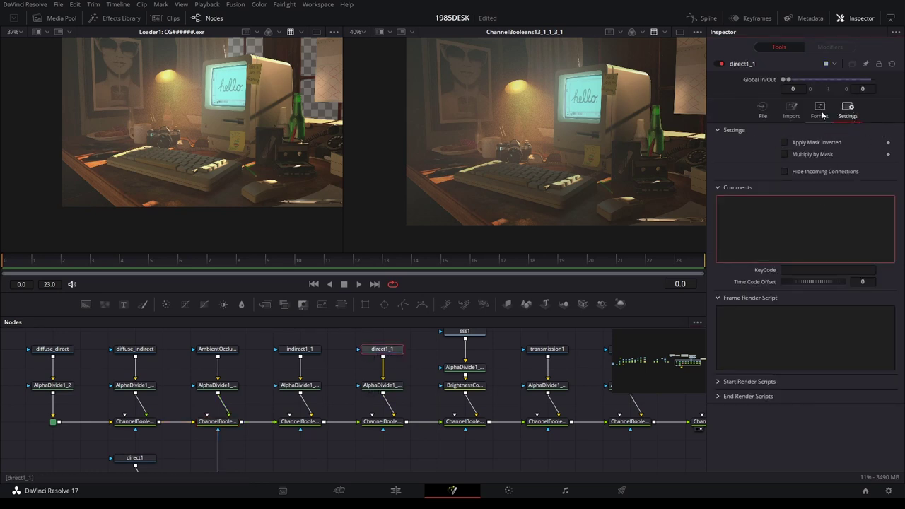
{"action": "left_click", "coordinate": [387, 422]}
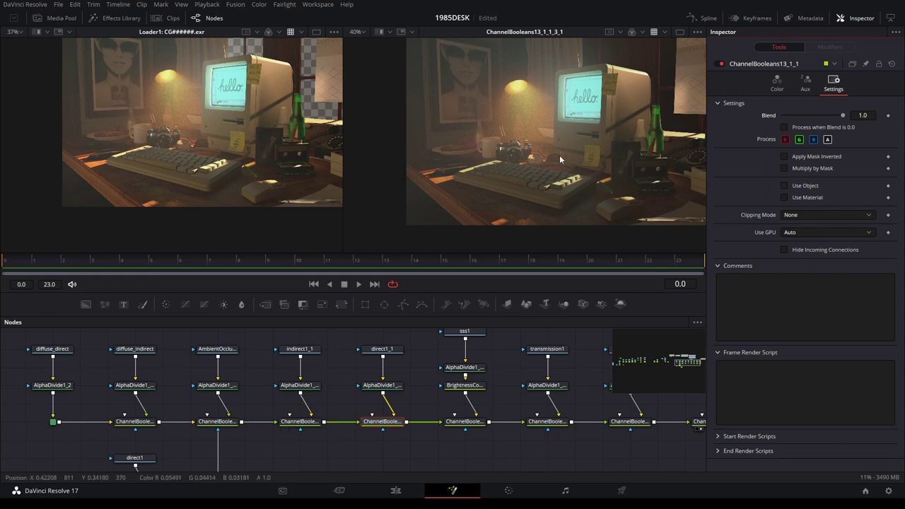
{"action": "scroll", "coordinate": [528, 150], "scroll_direction": "down", "scroll_amount": 2}
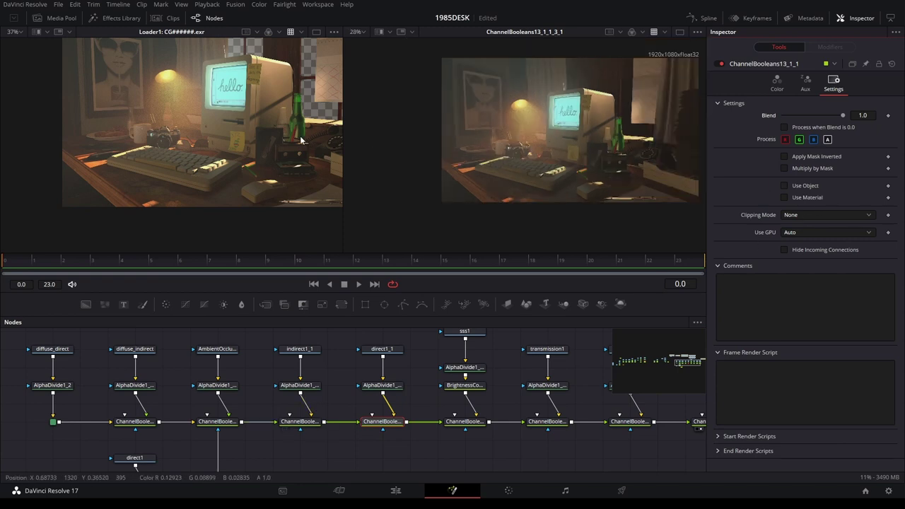
Fit the Loader1 beauty render left and the comp right, widening the left viewer slightly
{"action": "scroll", "coordinate": [302, 141], "scroll_direction": "down", "scroll_amount": 2}
{"action": "scroll", "coordinate": [524, 206], "scroll_direction": "up", "scroll_amount": 1}
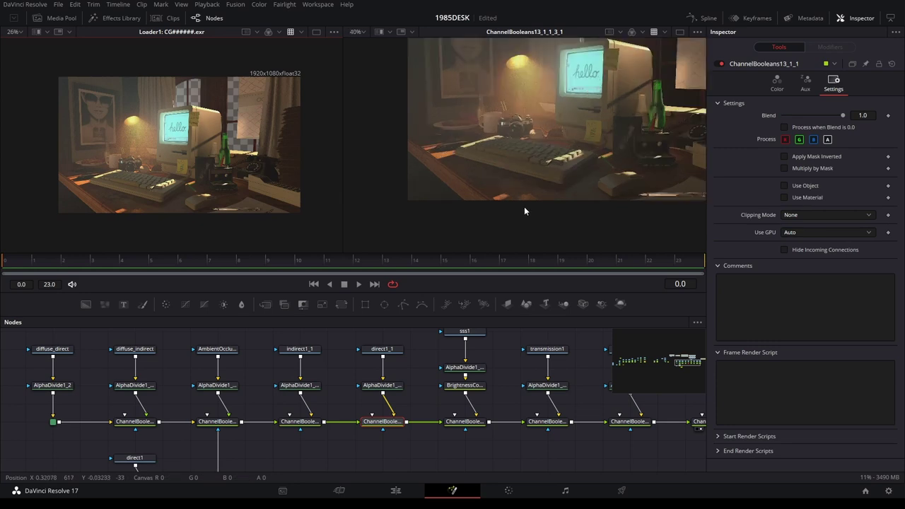
{"action": "scroll", "coordinate": [525, 178], "scroll_direction": "down", "scroll_amount": 1}
{"action": "scroll", "coordinate": [525, 183], "scroll_direction": "up", "scroll_amount": 1}
{"action": "scroll", "coordinate": [504, 185], "scroll_direction": "down", "scroll_amount": 1}
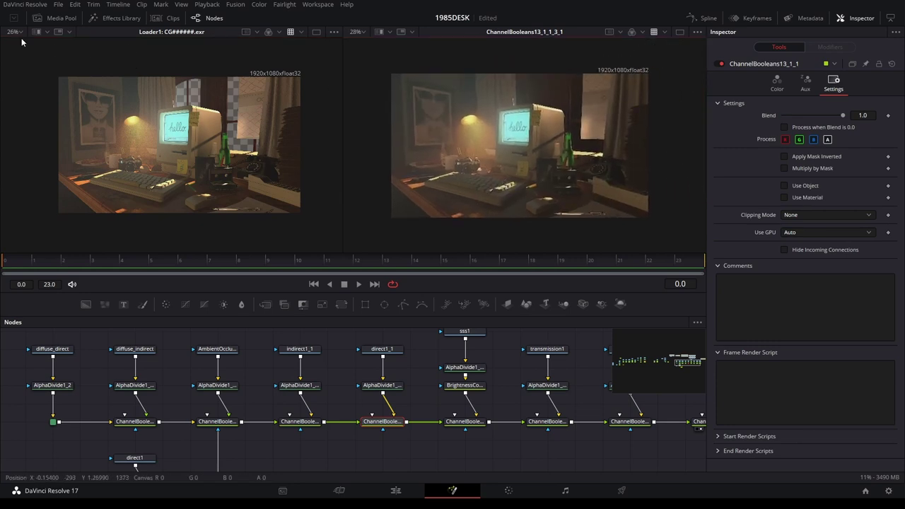
{"action": "left_click", "coordinate": [32, 48]}
{"action": "key", "text": "ctrl+f"}
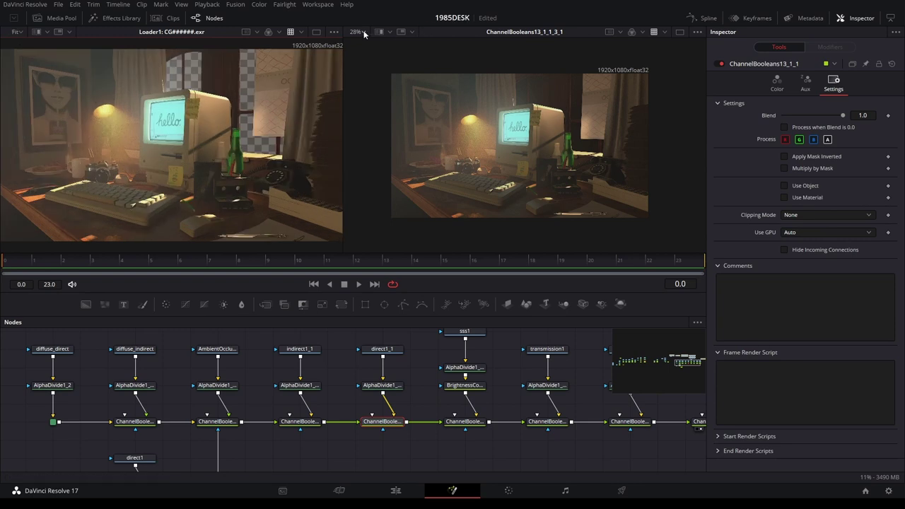
{"action": "left_click", "coordinate": [367, 41]}
{"action": "key", "text": "ctrl+f"}
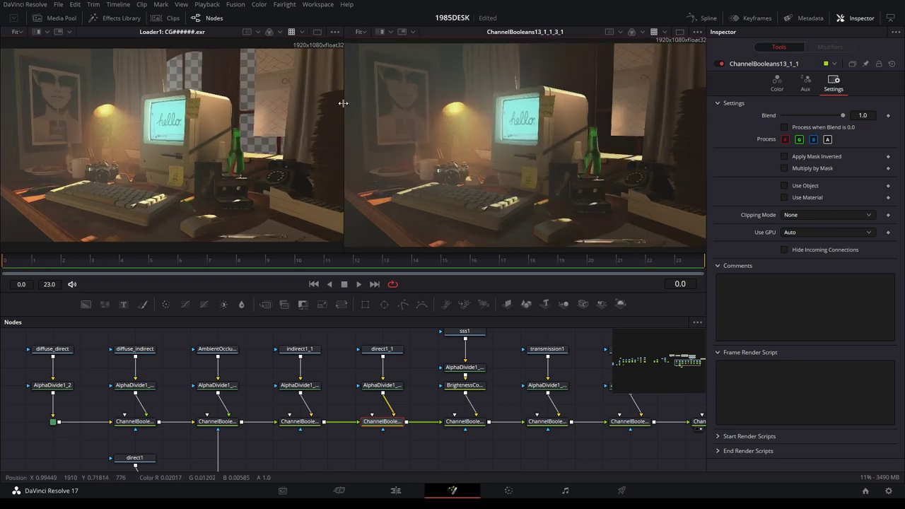
{"action": "left_click_drag", "start_coordinate": [345, 104], "coordinate": [350, 104]}
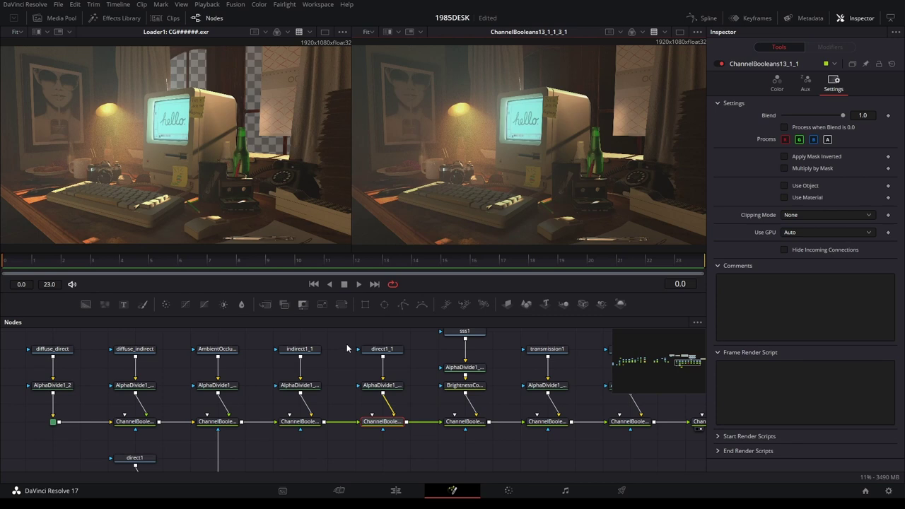
Insert BrightnessContrast3 after the indirect1_1 AlphaDivide, then view the final comp in viewer 2
{"action": "left_click", "coordinate": [306, 351]}
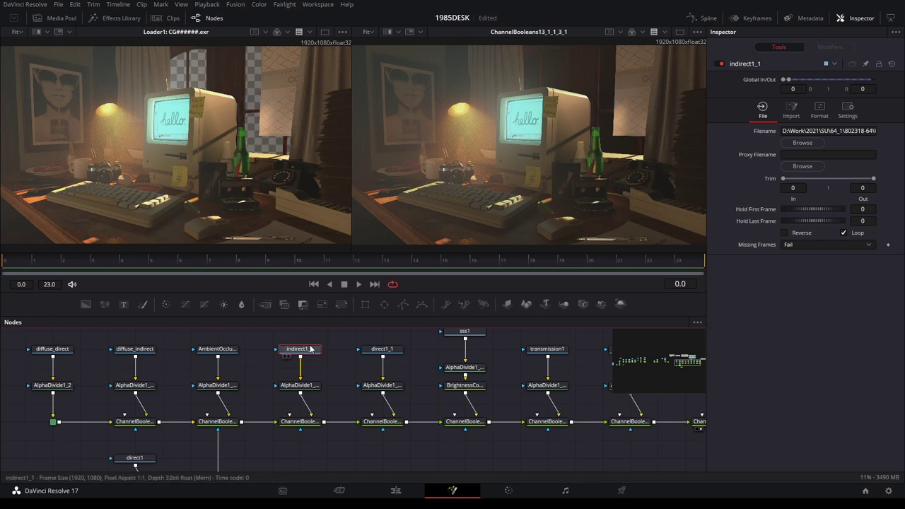
{"action": "key", "text": "2"}
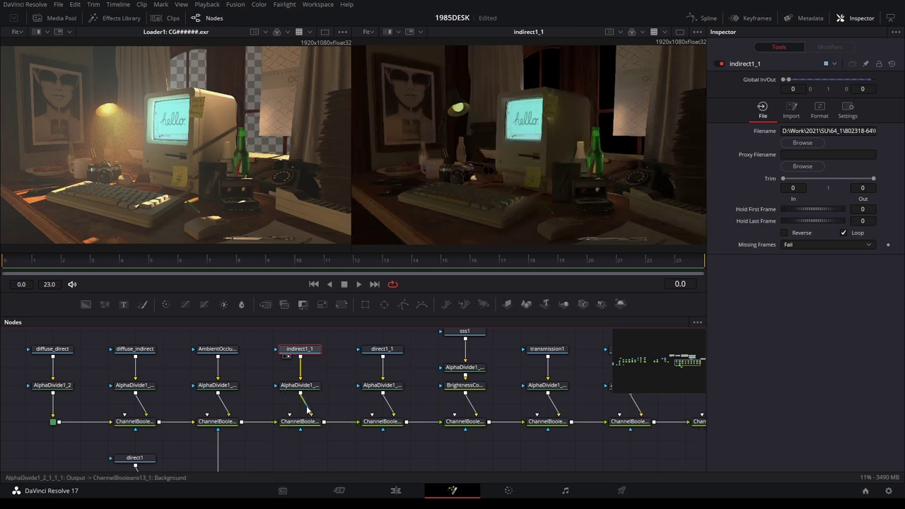
{"action": "left_click_drag", "start_coordinate": [394, 361], "coordinate": [347, 428]}
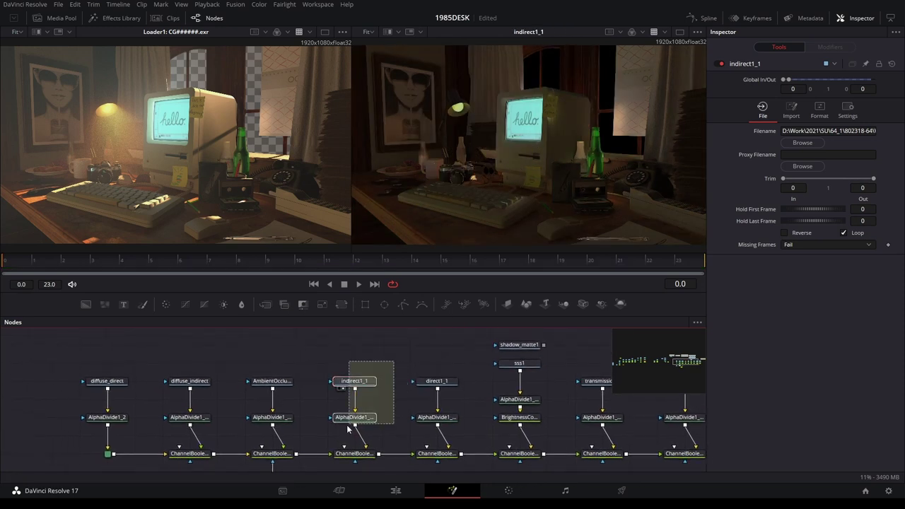
{"action": "left_click_drag", "start_coordinate": [366, 382], "coordinate": [366, 345]}
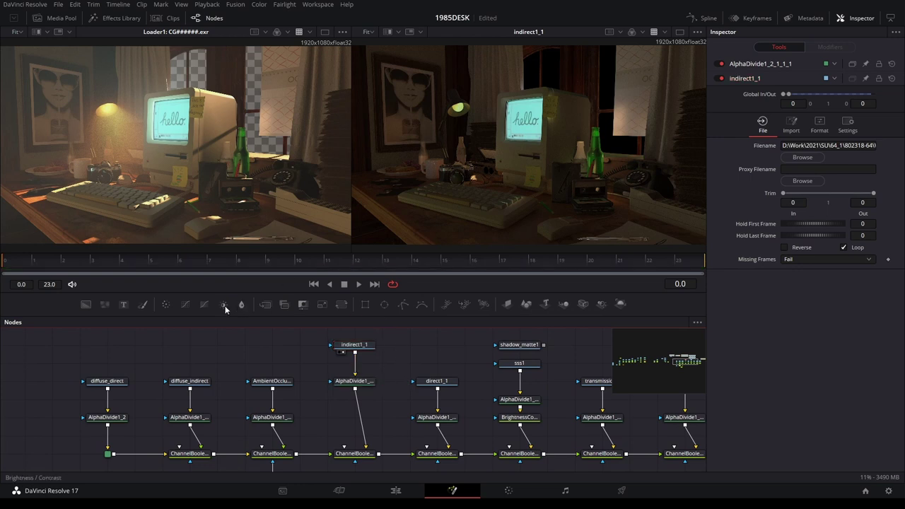
{"action": "left_click_drag", "start_coordinate": [225, 309], "coordinate": [354, 417]}
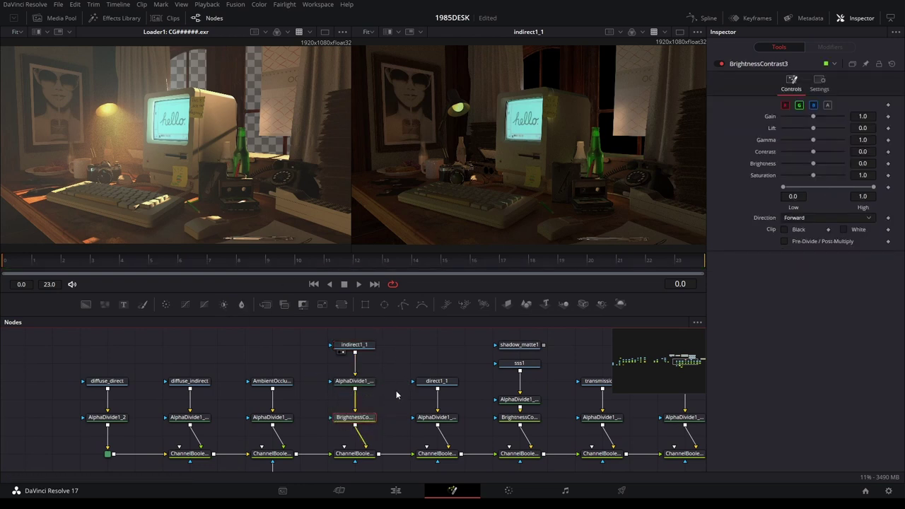
{"action": "mouse_move", "coordinate": [396, 394]}
{"action": "left_mouse_down"}
{"action": "mouse_move", "coordinate": [179, 357]}
{"action": "mouse_move", "coordinate": [315, 382]}
{"action": "left_mouse_up"}
{"action": "left_click", "coordinate": [539, 422]}
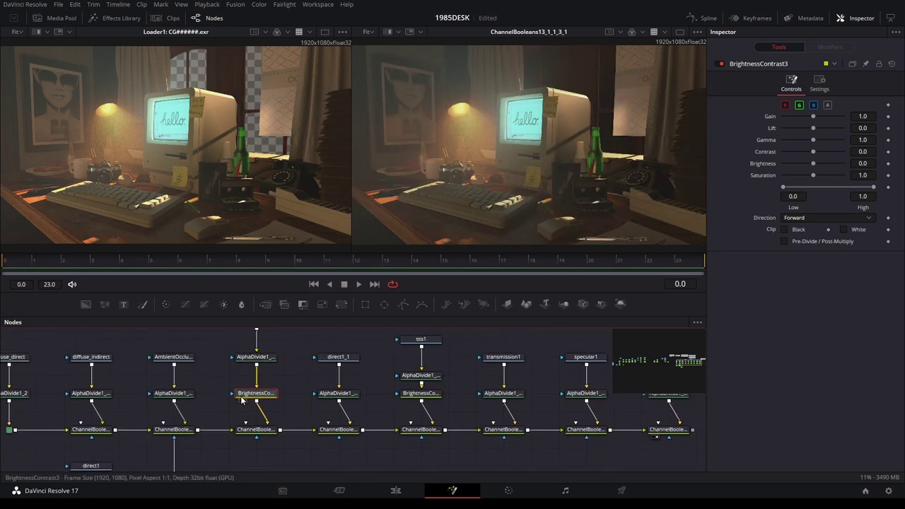
Raise BrightnessContrast3's Gamma to 1.57 to brighten the indirect pass
{"action": "left_click_drag", "start_coordinate": [813, 140], "coordinate": [817, 142]}
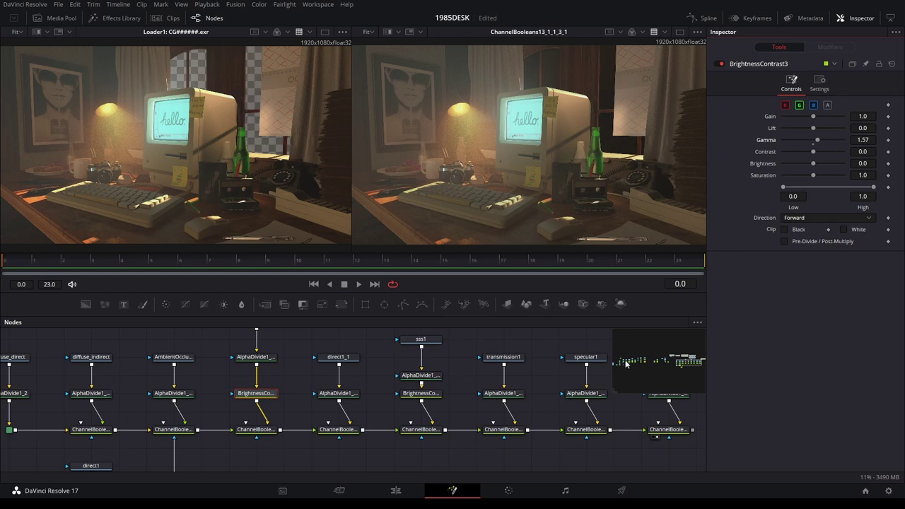
{"action": "scroll", "coordinate": [565, 348], "scroll_direction": "right", "scroll_amount": 3}
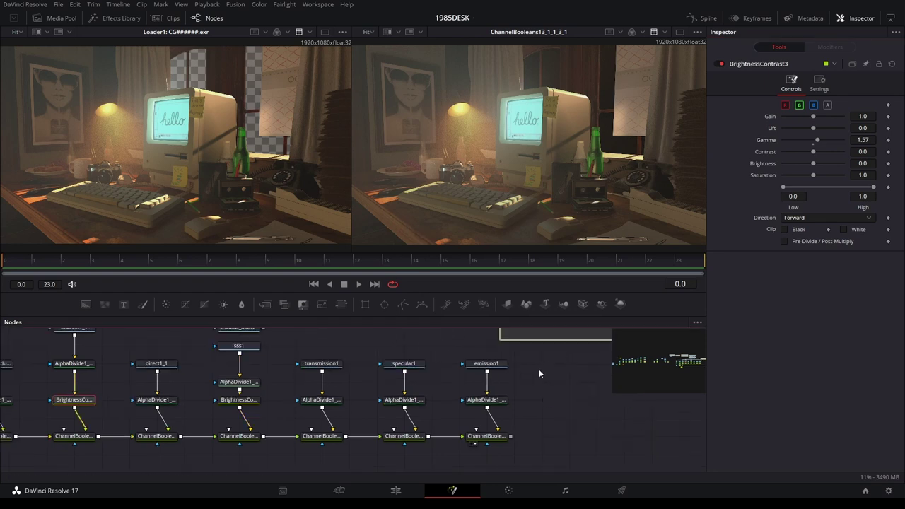
Move transmission1 and its AlphaDivide up and insert ColorCorrector3 below the AlphaDivide
{"action": "scroll", "coordinate": [546, 368], "scroll_direction": "left", "scroll_amount": 1}
{"action": "scroll", "coordinate": [553, 368], "scroll_direction": "left", "scroll_amount": 1}
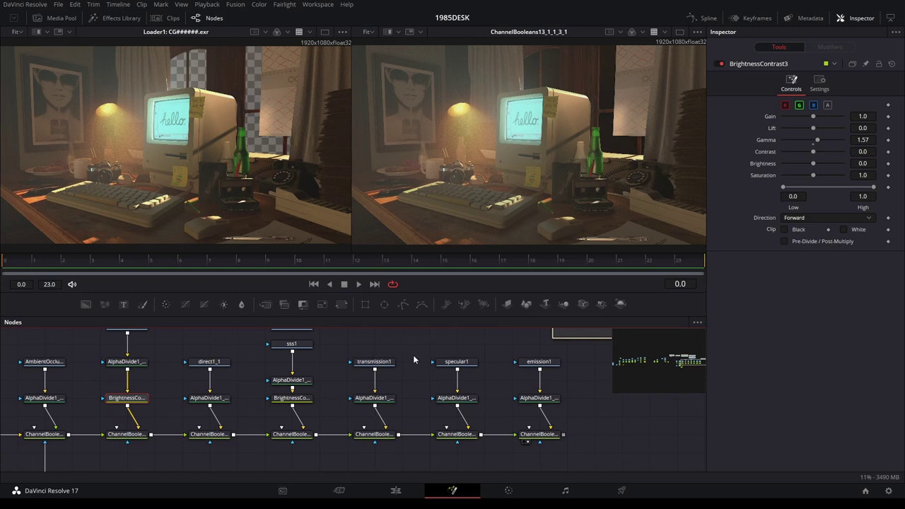
{"action": "left_click", "coordinate": [364, 368]}
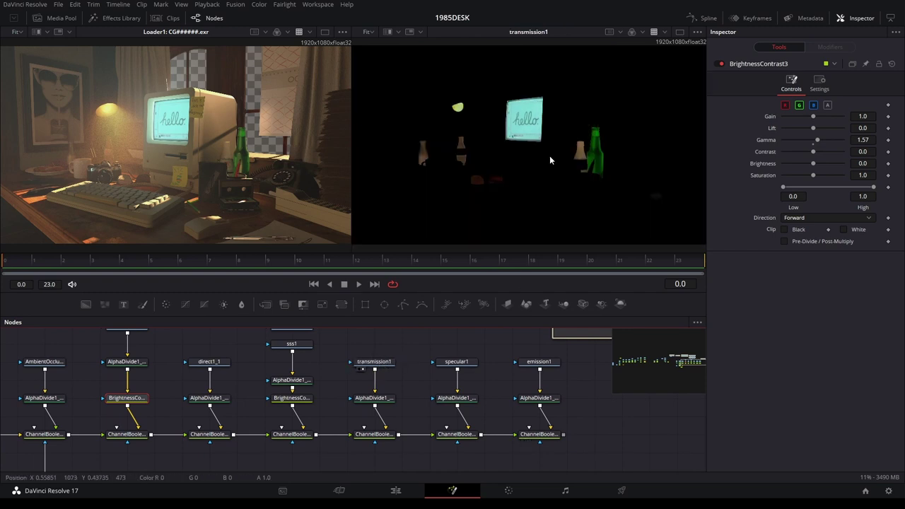
{"action": "scroll", "coordinate": [608, 162], "scroll_direction": "up", "scroll_amount": 5}
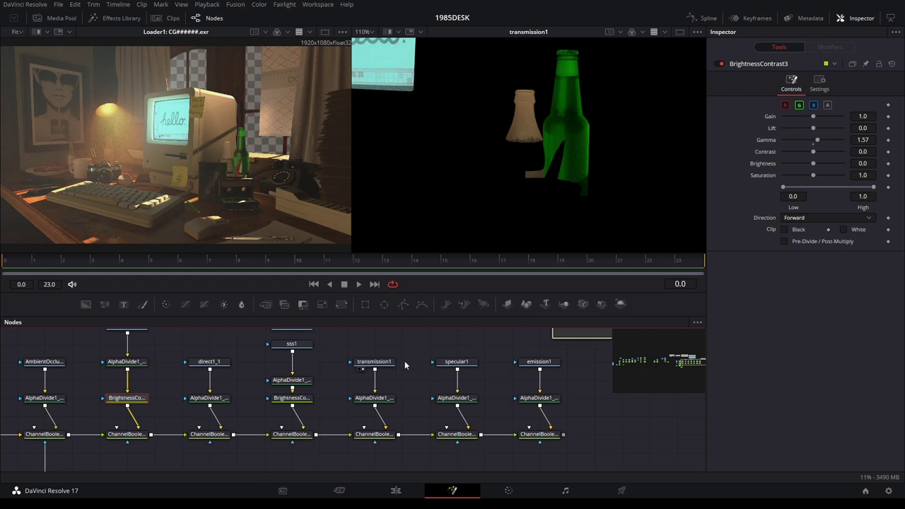
{"action": "mouse_move", "coordinate": [402, 344]}
{"action": "left_mouse_down"}
{"action": "mouse_move", "coordinate": [352, 414]}
{"action": "mouse_move", "coordinate": [387, 353]}
{"action": "left_mouse_up"}
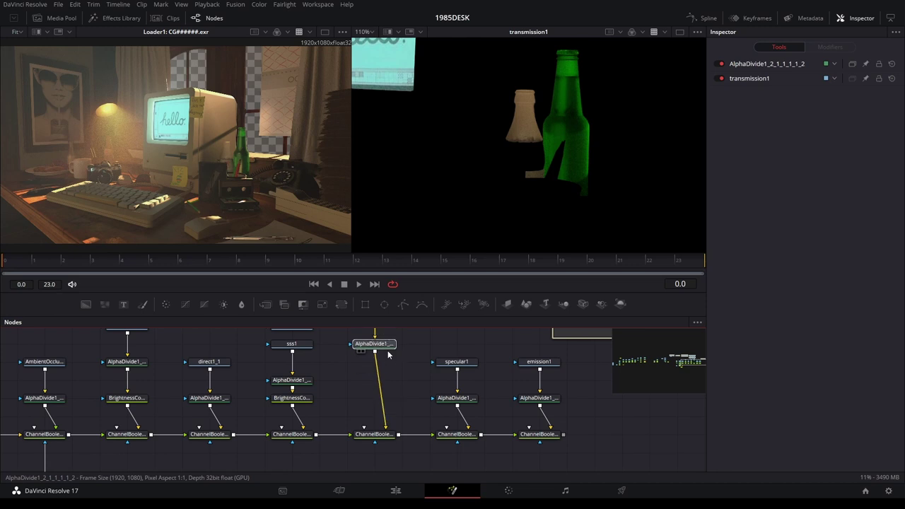
{"action": "mouse_move", "coordinate": [167, 309]}
{"action": "left_mouse_down"}
{"action": "mouse_move", "coordinate": [396, 408]}
{"action": "mouse_move", "coordinate": [382, 390]}
{"action": "mouse_move", "coordinate": [378, 399]}
{"action": "left_mouse_up"}
Try raising ColorCorrector3's contrast on the transmission pass, settling around 1.06
{"action": "left_click", "coordinate": [820, 83]}
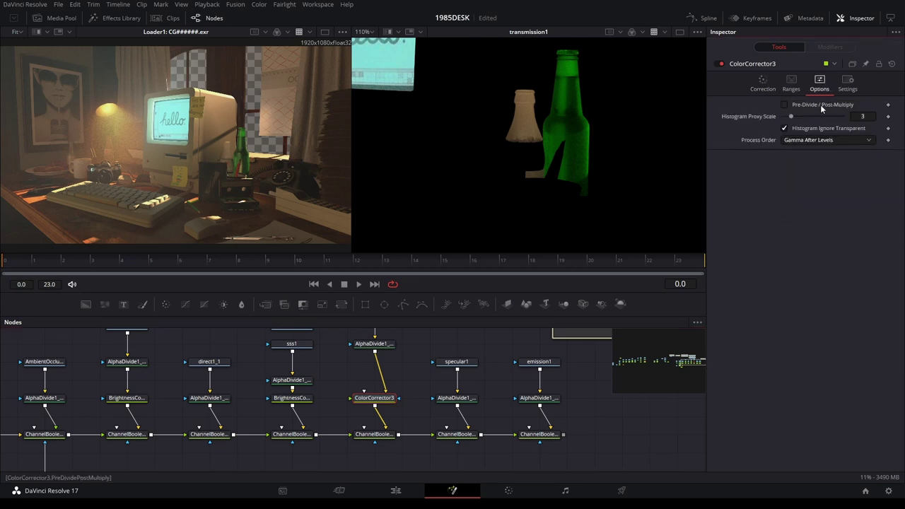
{"action": "left_click", "coordinate": [763, 84]}
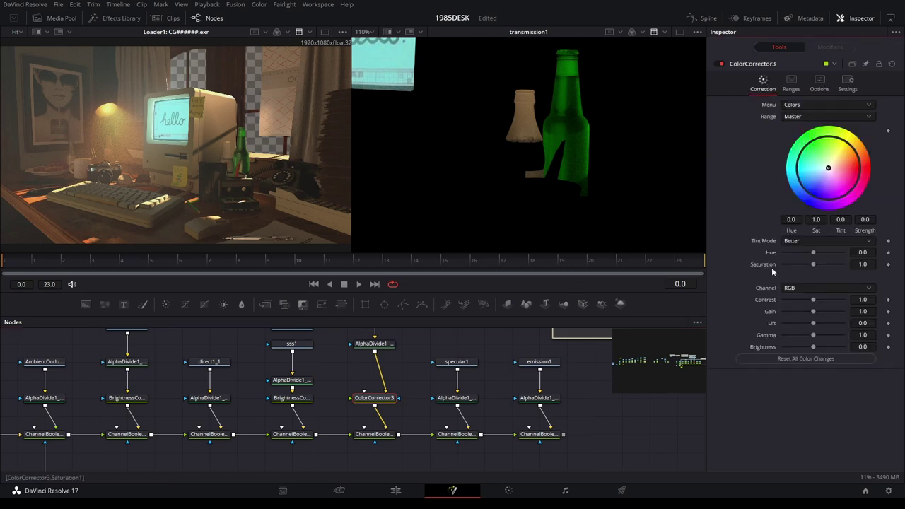
{"action": "left_click_drag", "start_coordinate": [811, 303], "coordinate": [824, 303]}
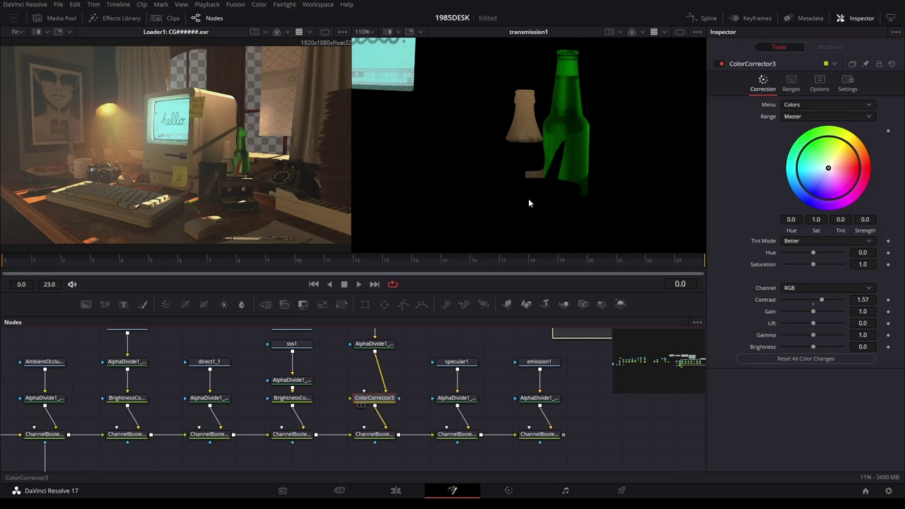
{"action": "key", "text": "2"}
{"action": "left_click_drag", "start_coordinate": [821, 300], "coordinate": [812, 302]}
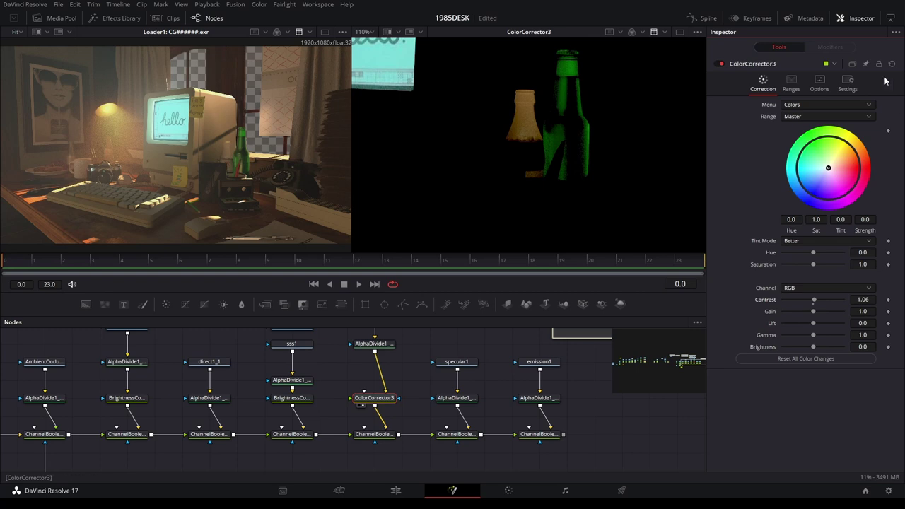
Set the transmission grade to Gain 1.7 and Gamma 0.81 while viewing ChannelBooleans13_1_1_3_1
{"action": "left_click", "coordinate": [820, 89]}
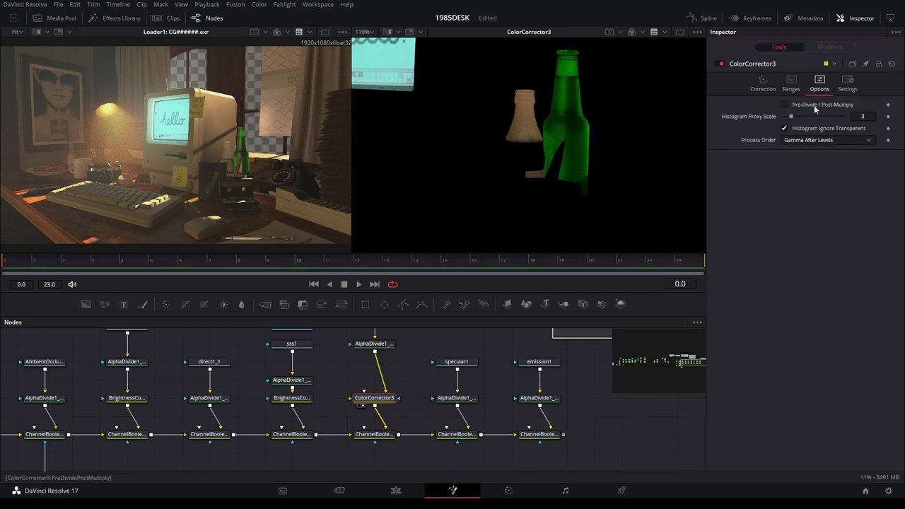
{"action": "left_click", "coordinate": [762, 85]}
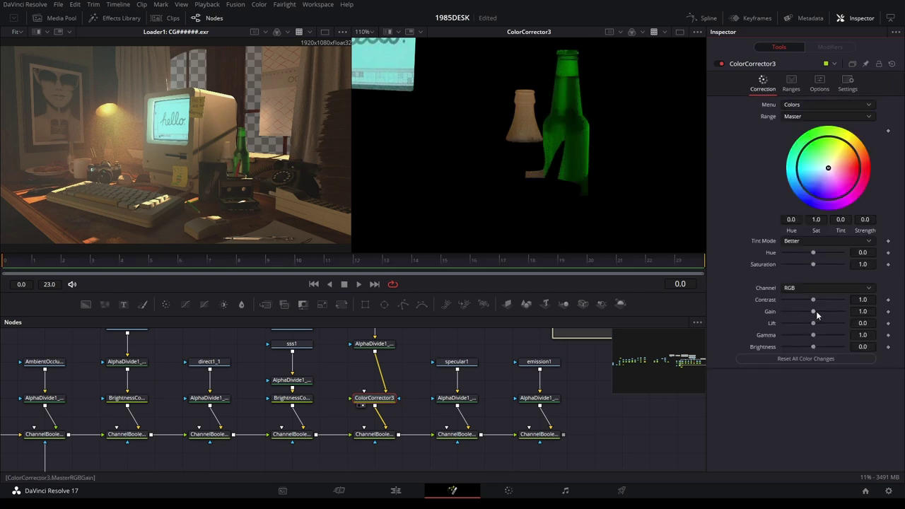
{"action": "left_click_drag", "start_coordinate": [812, 311], "coordinate": [805, 335]}
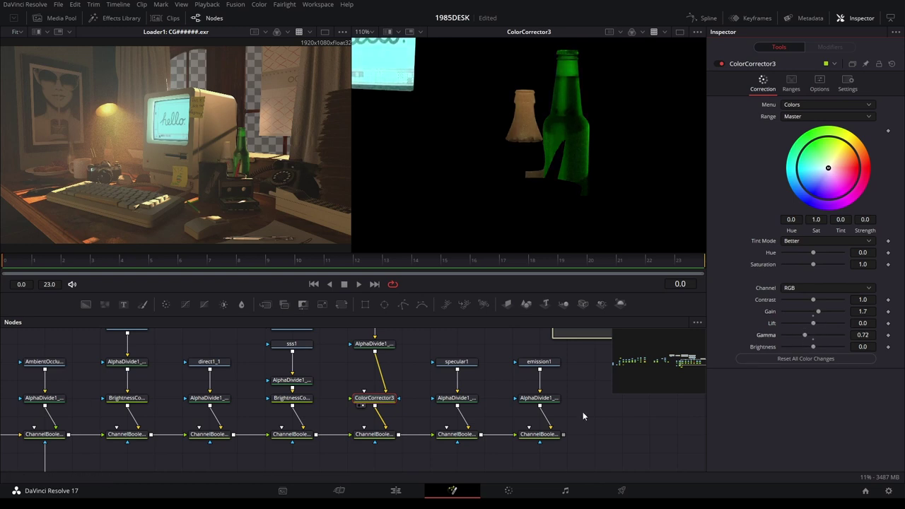
{"action": "left_click_drag", "start_coordinate": [539, 434], "coordinate": [608, 136]}
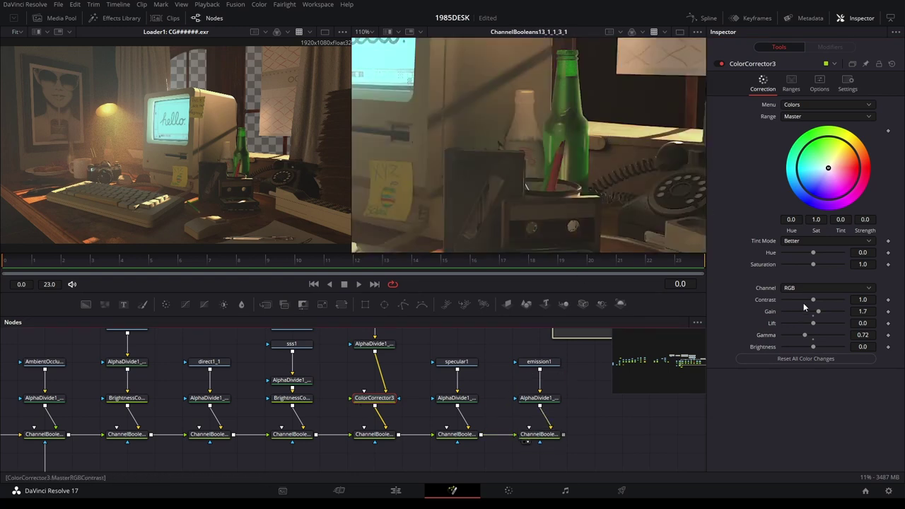
{"action": "mouse_move", "coordinate": [804, 335]}
{"action": "left_mouse_down"}
{"action": "mouse_move", "coordinate": [795, 337]}
{"action": "mouse_move", "coordinate": [818, 316]}
{"action": "left_mouse_up"}
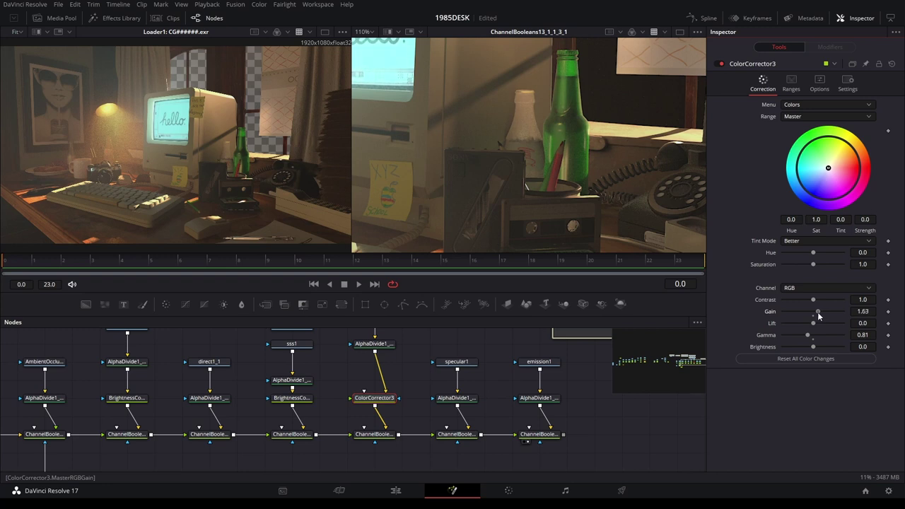
{"action": "scroll", "coordinate": [507, 118], "scroll_direction": "down", "scroll_amount": 3}
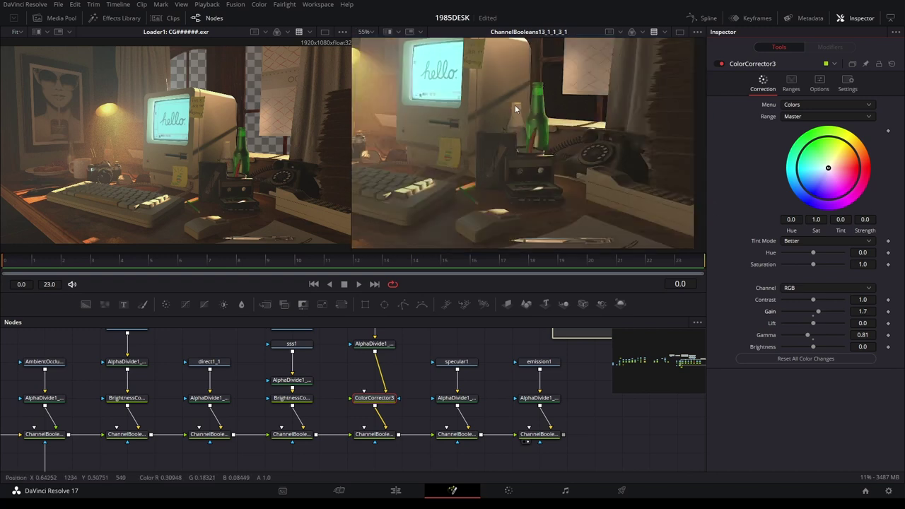
{"action": "scroll", "coordinate": [535, 119], "scroll_direction": "down", "scroll_amount": 2}
{"action": "scroll", "coordinate": [537, 389], "scroll_direction": "up", "scroll_amount": 3}
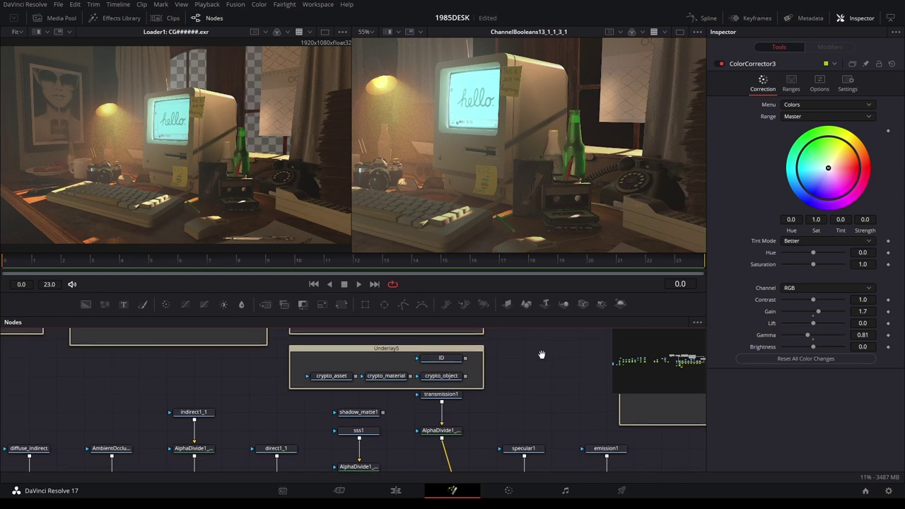
Drag the Underlay5 group up and right so it sits beside Underlay4 without overlapping
{"action": "scroll", "coordinate": [487, 393], "scroll_direction": "up", "scroll_amount": 2}
{"action": "left_click_drag", "start_coordinate": [468, 391], "coordinate": [586, 375]}
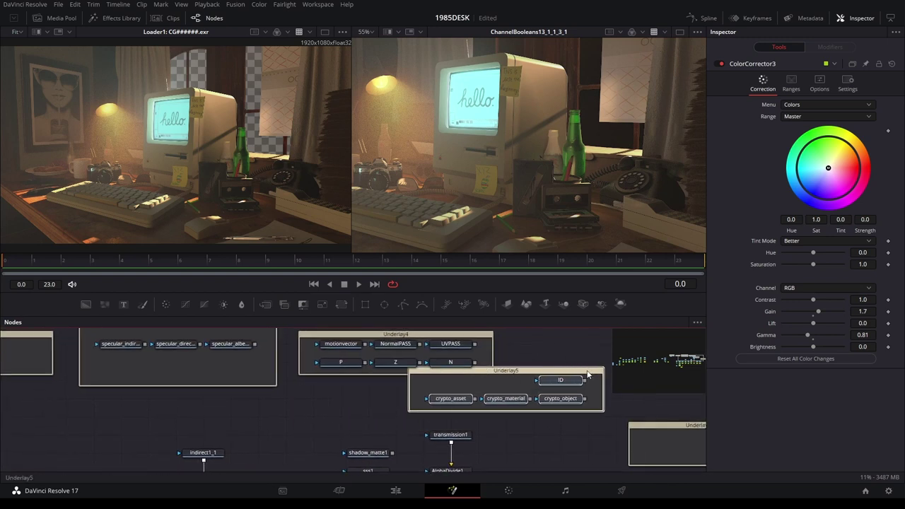
{"action": "scroll", "coordinate": [426, 415], "scroll_direction": "up", "scroll_amount": 2}
{"action": "left_click_drag", "start_coordinate": [426, 416], "coordinate": [535, 378]}
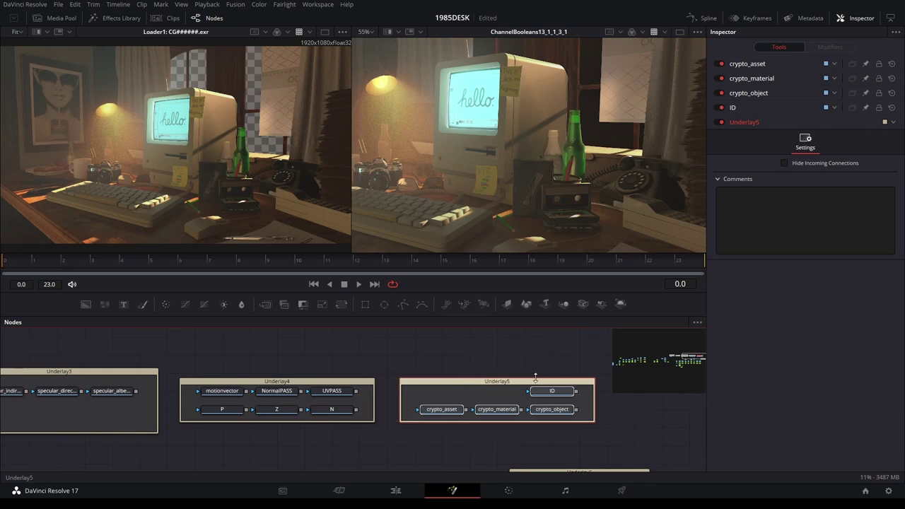
Pan around the node graph, ending with both underlay groups back in view
{"action": "left_click_drag", "start_coordinate": [336, 365], "coordinate": [475, 334]}
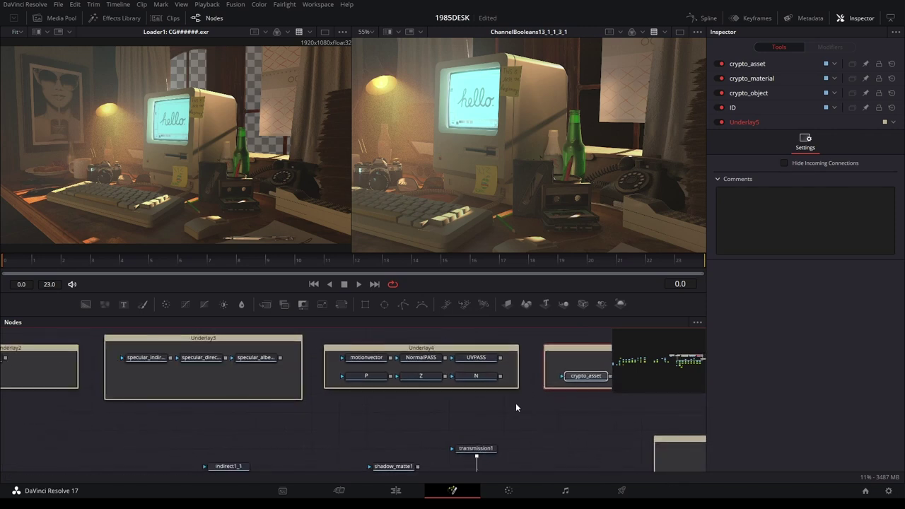
{"action": "scroll", "coordinate": [515, 407], "scroll_direction": "right", "scroll_amount": 2}
{"action": "scroll", "coordinate": [497, 404], "scroll_direction": "right", "scroll_amount": 2}
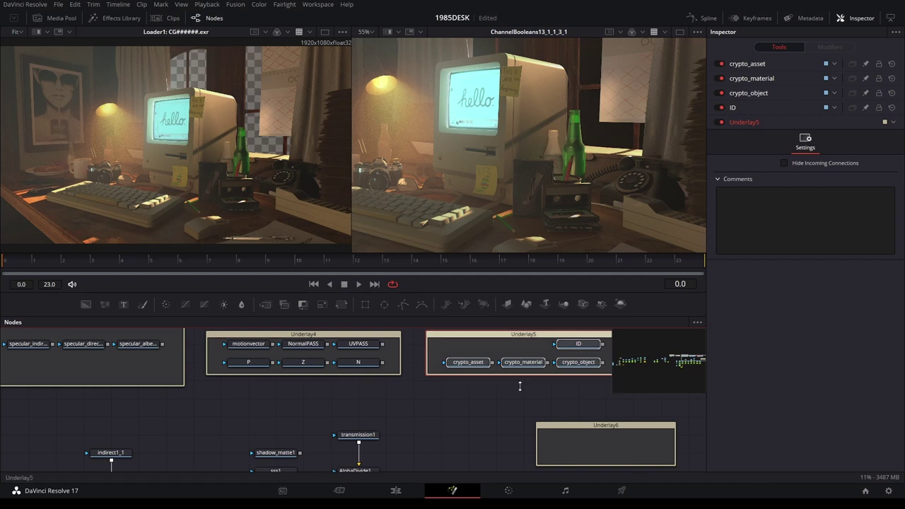
{"action": "scroll", "coordinate": [467, 357], "scroll_direction": "down", "scroll_amount": 2}
{"action": "scroll", "coordinate": [459, 357], "scroll_direction": "down", "scroll_amount": 3}
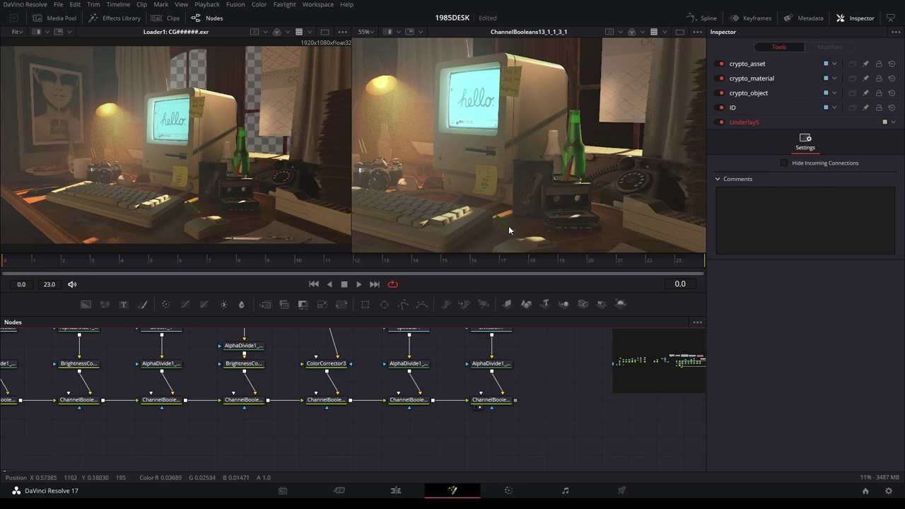
{"action": "scroll", "coordinate": [544, 171], "scroll_direction": "left", "scroll_amount": 3}
{"action": "scroll", "coordinate": [527, 188], "scroll_direction": "left", "scroll_amount": 2}
{"action": "scroll", "coordinate": [526, 187], "scroll_direction": "right", "scroll_amount": 3}
{"action": "scroll", "coordinate": [537, 184], "scroll_direction": "up", "scroll_amount": 1}
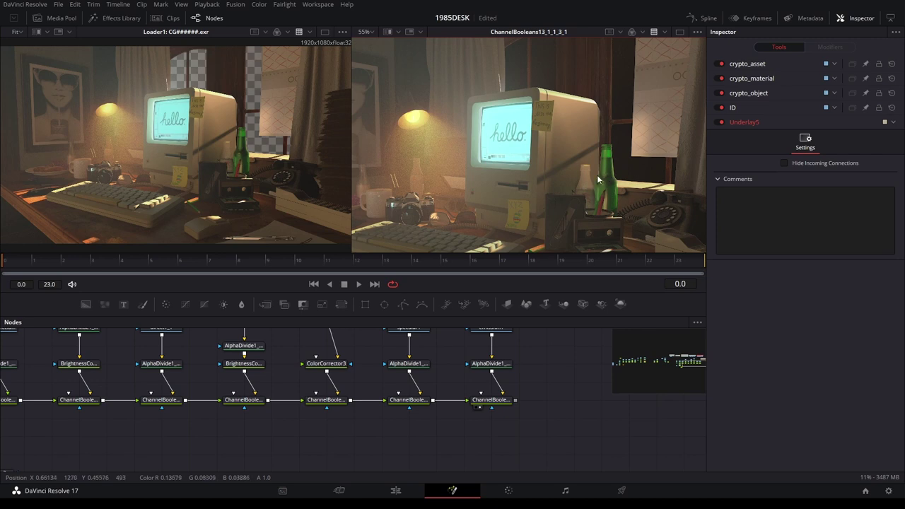
{"action": "scroll", "coordinate": [606, 170], "scroll_direction": "up", "scroll_amount": 2}
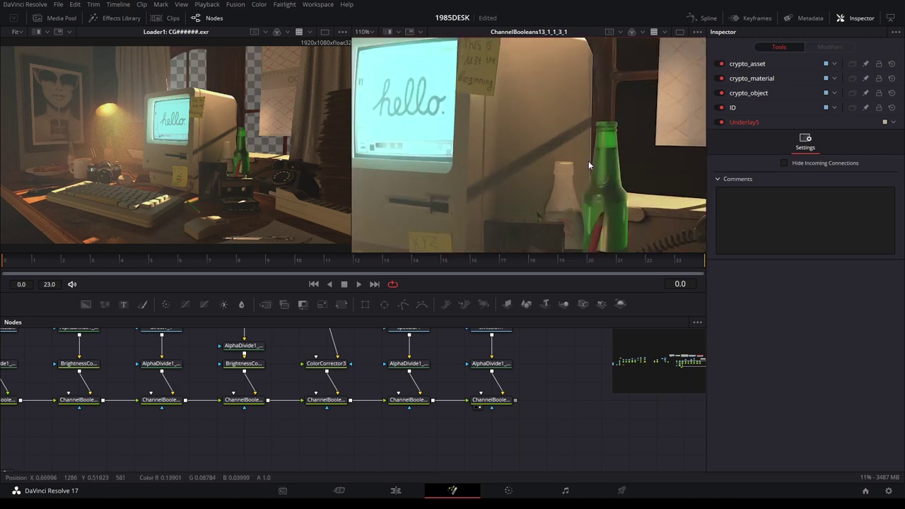
{"action": "scroll", "coordinate": [530, 367], "scroll_direction": "up", "scroll_amount": 3}
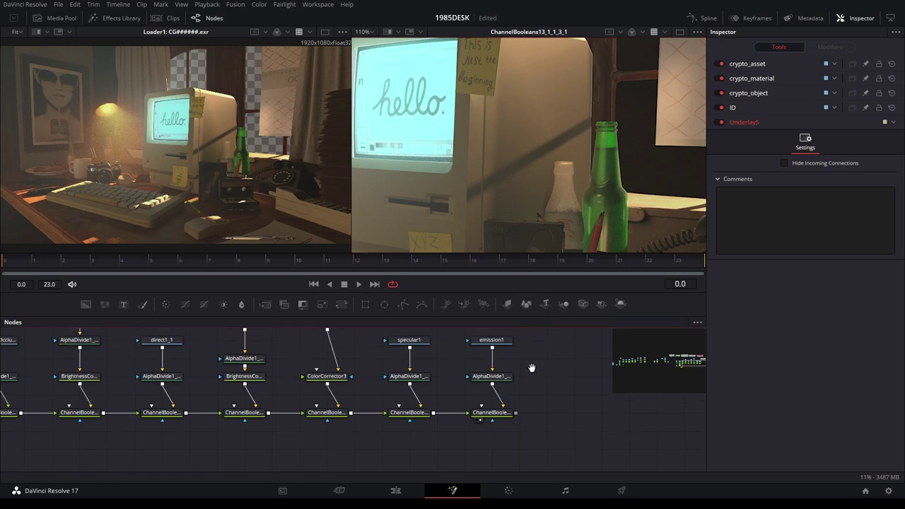
{"action": "left_click_drag", "start_coordinate": [457, 341], "coordinate": [403, 454]}
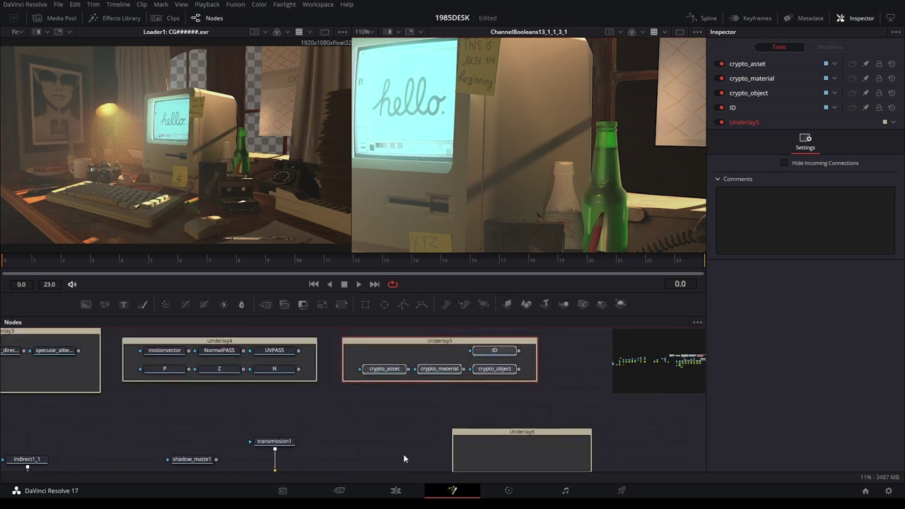
{"action": "left_click", "coordinate": [391, 376]}
{"action": "key", "text": "2"}
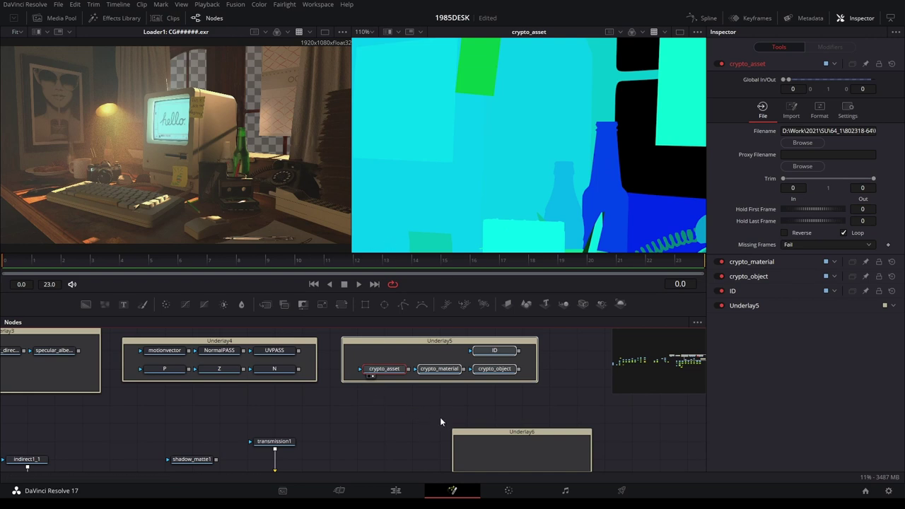
{"action": "left_click_drag", "start_coordinate": [420, 414], "coordinate": [491, 345]}
{"action": "scroll", "coordinate": [487, 367], "scroll_direction": "down", "scroll_amount": 5}
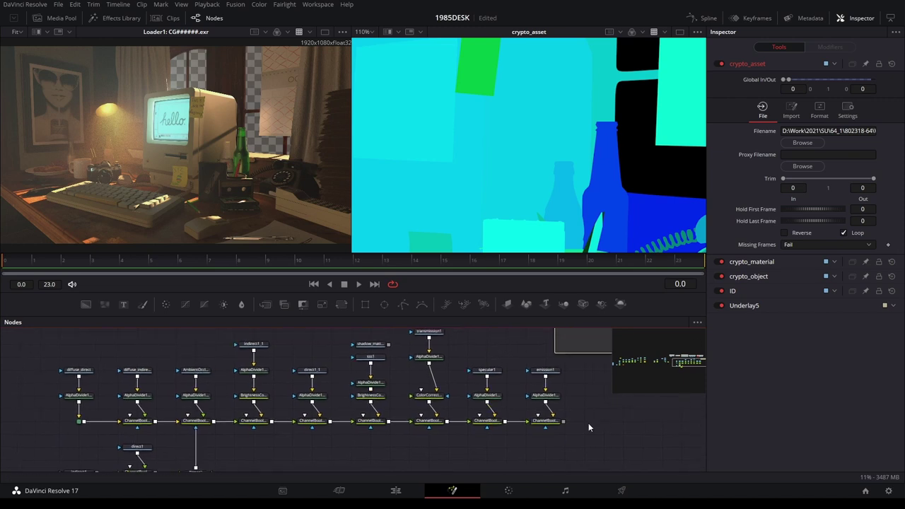
{"action": "left_click_drag", "start_coordinate": [544, 420], "coordinate": [598, 186]}
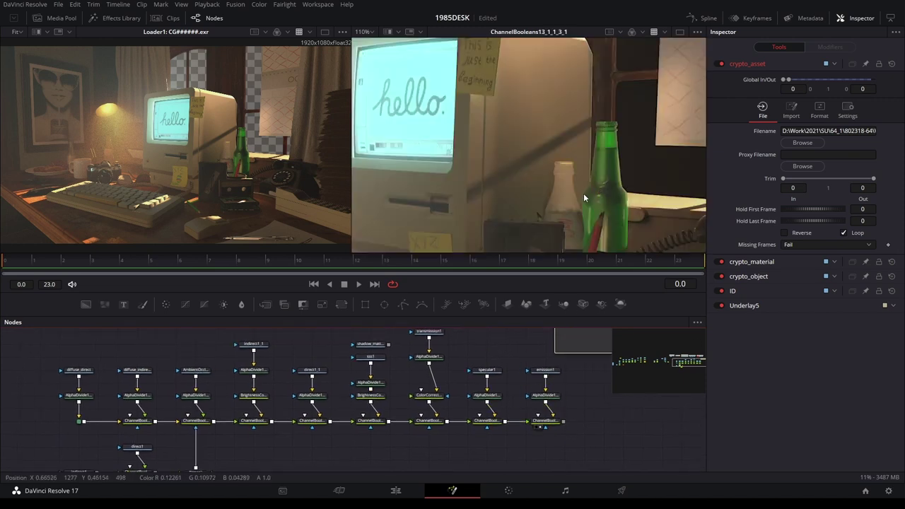
{"action": "scroll", "coordinate": [583, 193], "scroll_direction": "down", "scroll_amount": 3}
{"action": "scroll", "coordinate": [584, 192], "scroll_direction": "down", "scroll_amount": 2}
{"action": "key", "text": "ctrl+f"}
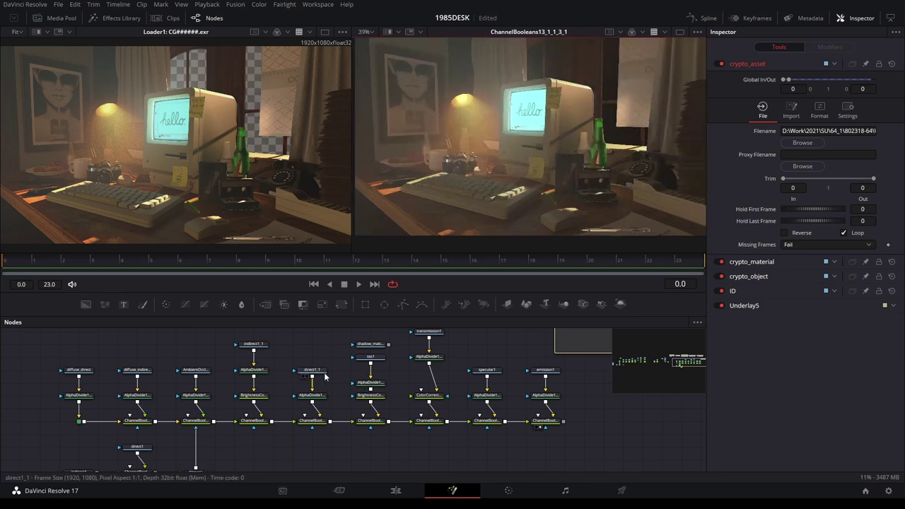
Lower the Blend of BrightnessContrast3 under indirect1_1 to 0.756 in its Settings
{"action": "left_click", "coordinate": [257, 372]}
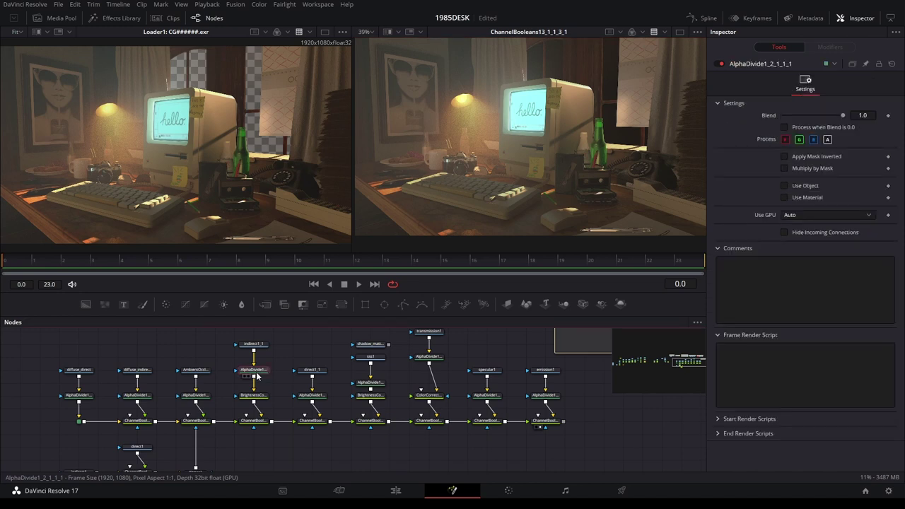
{"action": "left_click", "coordinate": [257, 395]}
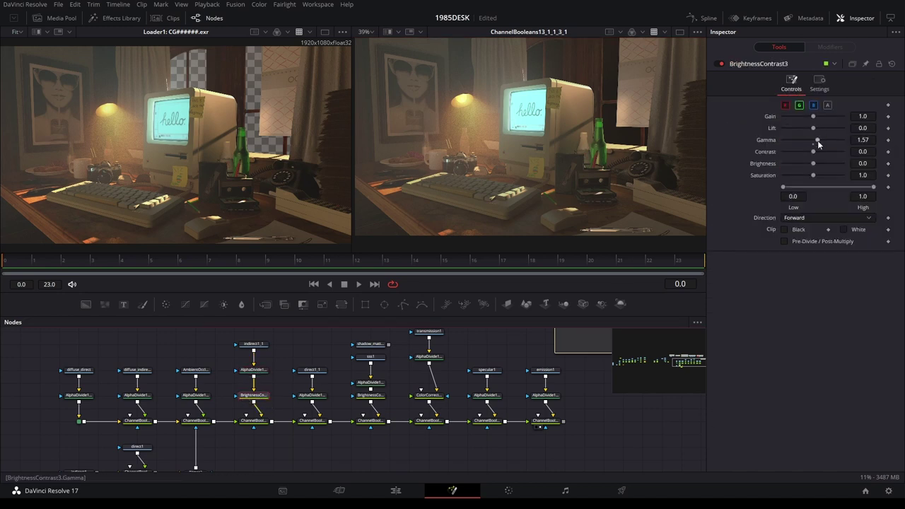
{"action": "left_click", "coordinate": [818, 82]}
{"action": "mouse_move", "coordinate": [832, 119]}
{"action": "left_mouse_down"}
{"action": "mouse_move", "coordinate": [801, 120]}
{"action": "mouse_move", "coordinate": [829, 122]}
{"action": "left_mouse_up"}
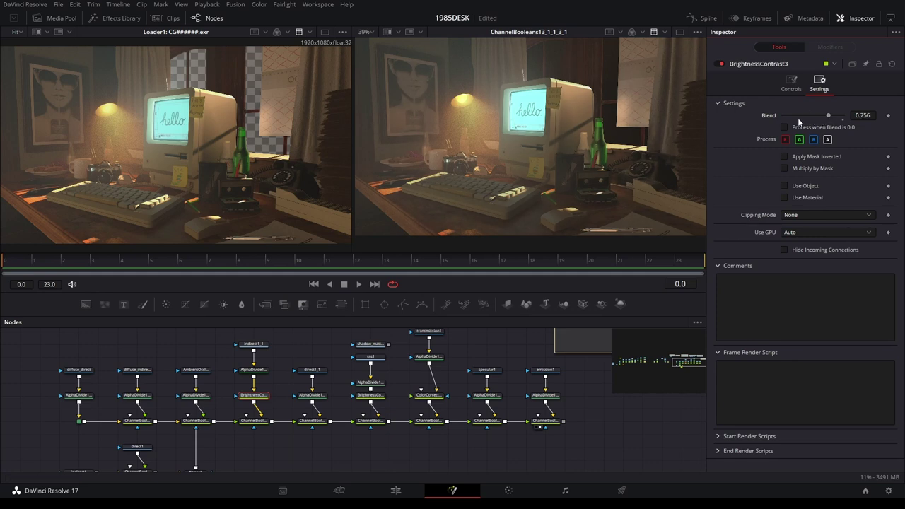